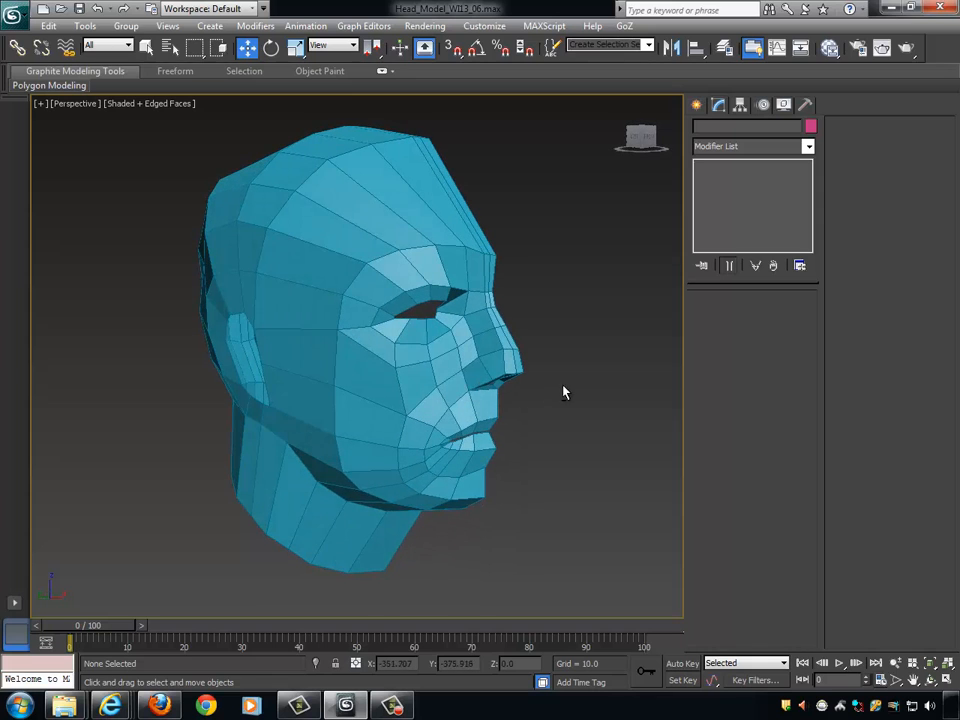
- Select the low-poly head mesh and turn on NURMS subdivision for it
middle_click_drag(563, 392, 510, 461, "alt")
middle_click_drag(330, 281, 422, 399, "alt")
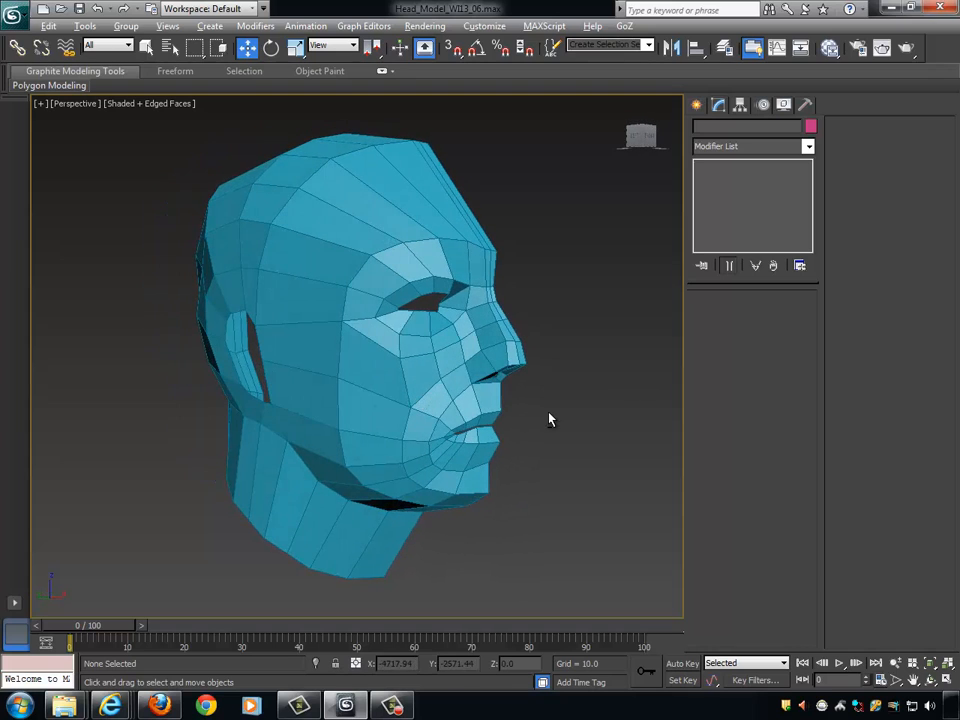
middle_click_drag(549, 419, 359, 349, "alt")
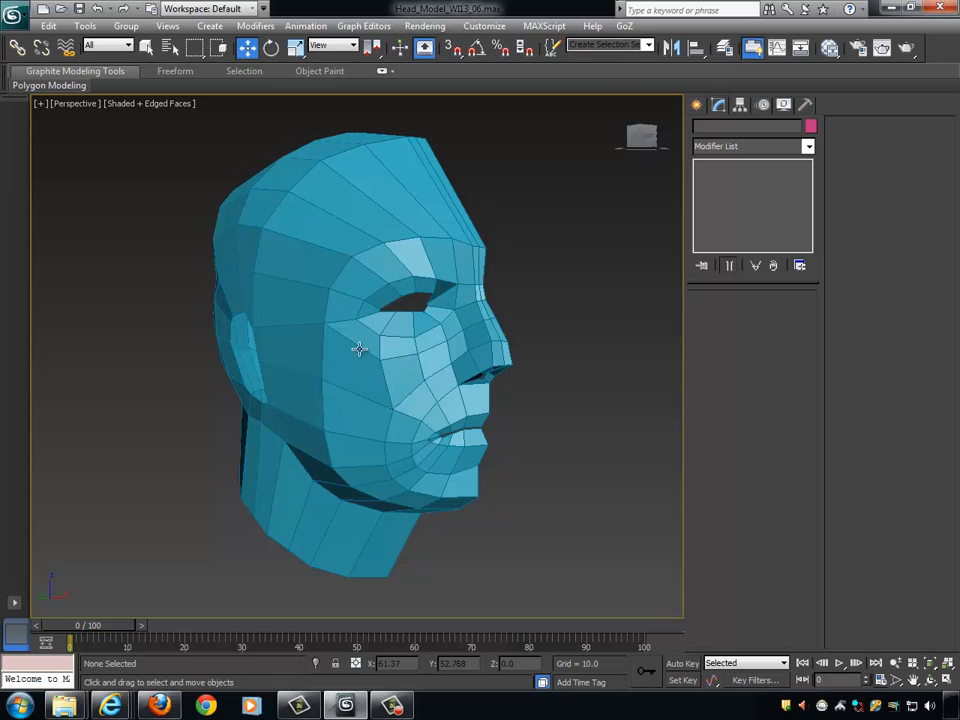
mouse_move(386, 392)
middle_mouse_down("alt")
mouse_move(579, 429)
mouse_move(521, 439)
mouse_move(401, 403)
middle_mouse_up("alt")
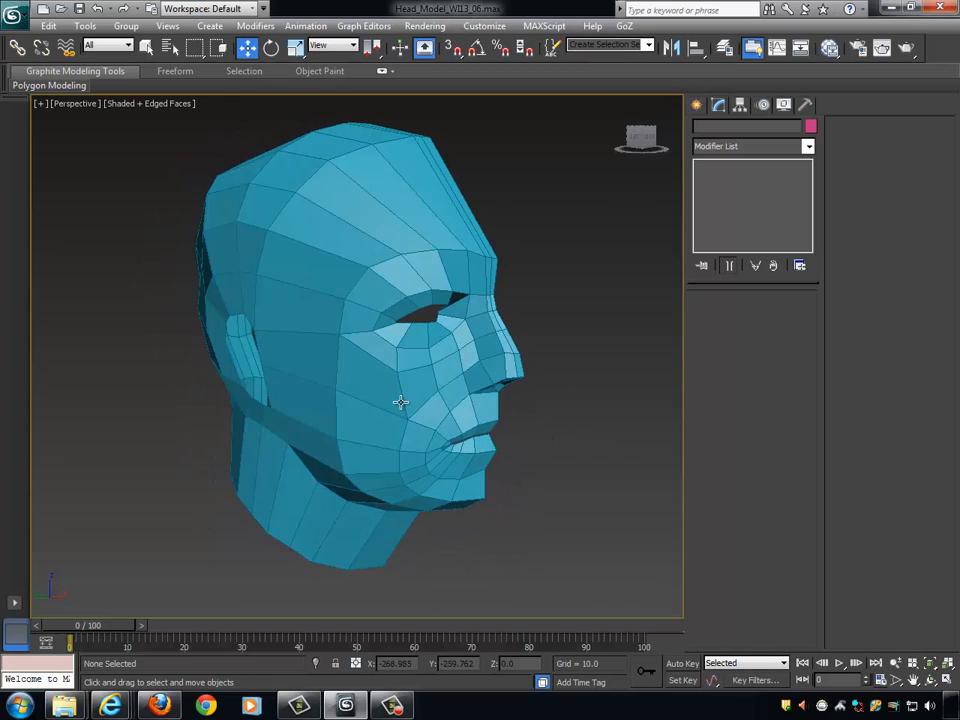
left_click(401, 403)
left_click(841, 508)
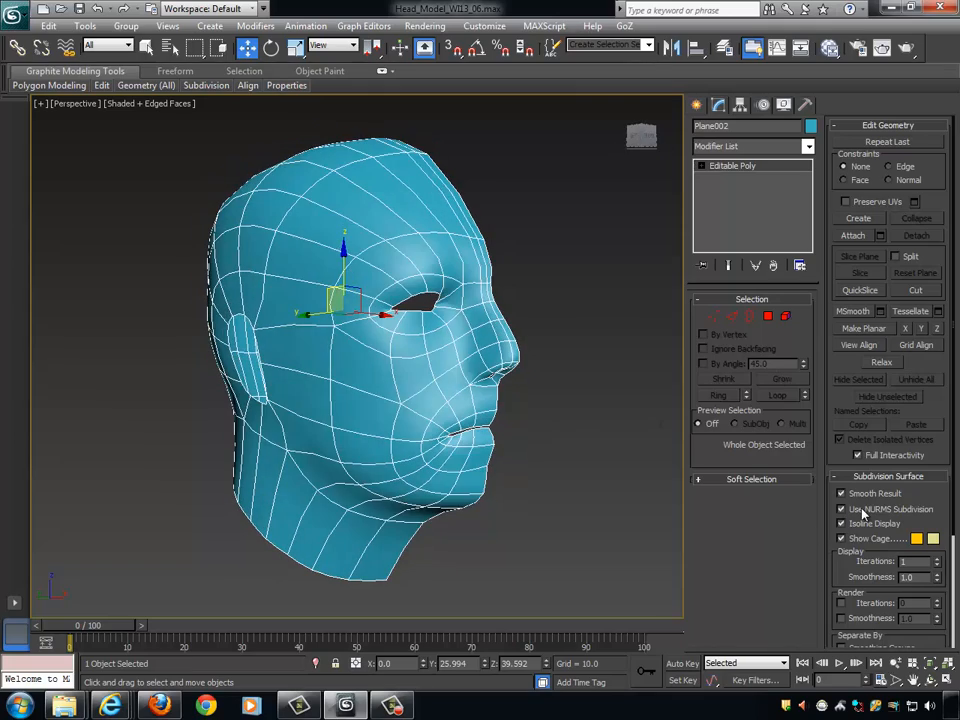
- Examine the smoothed head's edge flow around the eye, nose, mouth and jaw from several angles and close up
middle_click_drag(612, 452, 563, 429, "alt")
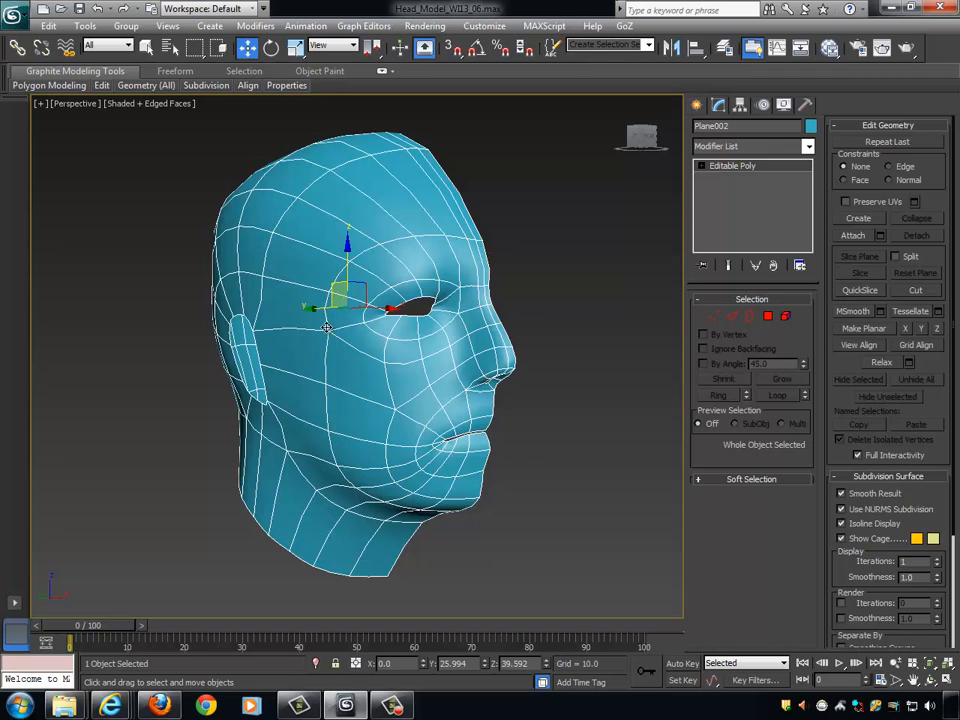
middle_click_drag(534, 346, 509, 343, "alt")
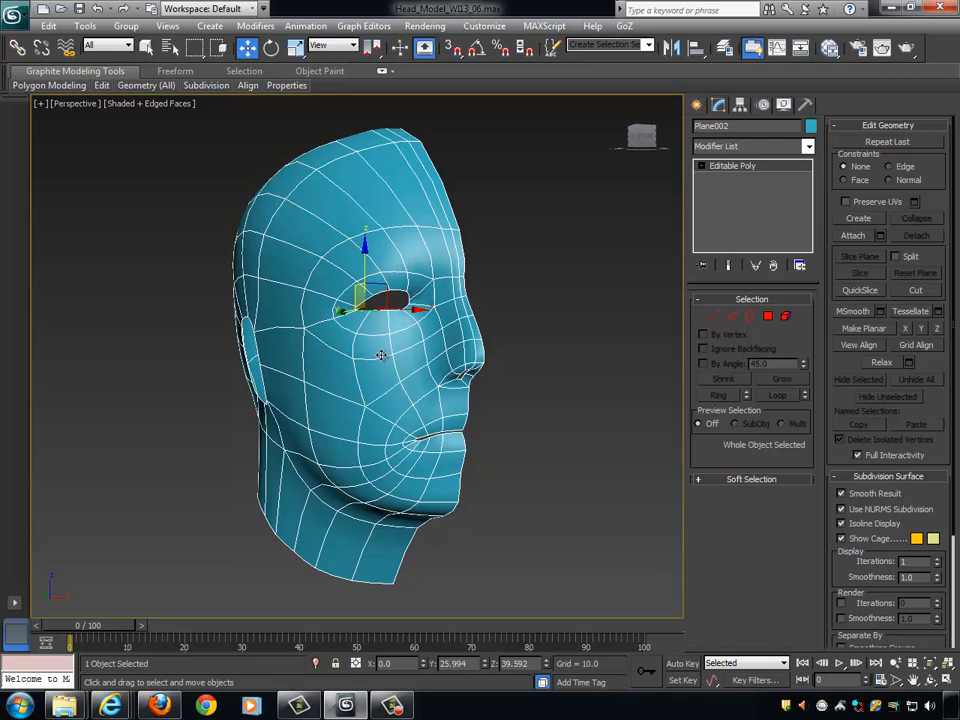
middle_click_drag(489, 320, 480, 305, "alt")
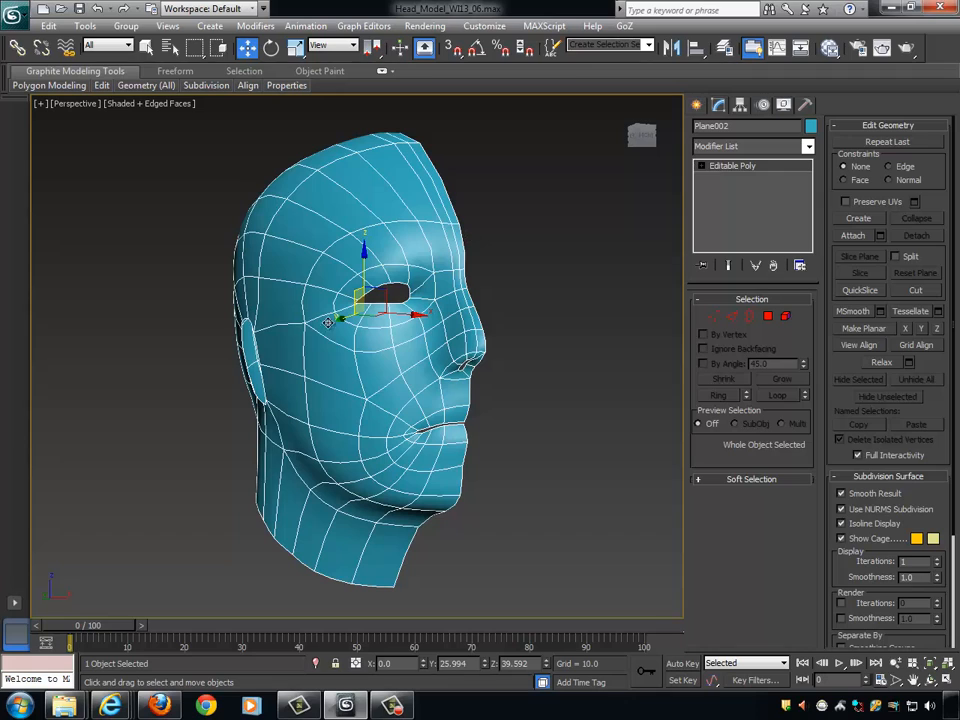
middle_click_drag(504, 336, 522, 336, "alt")
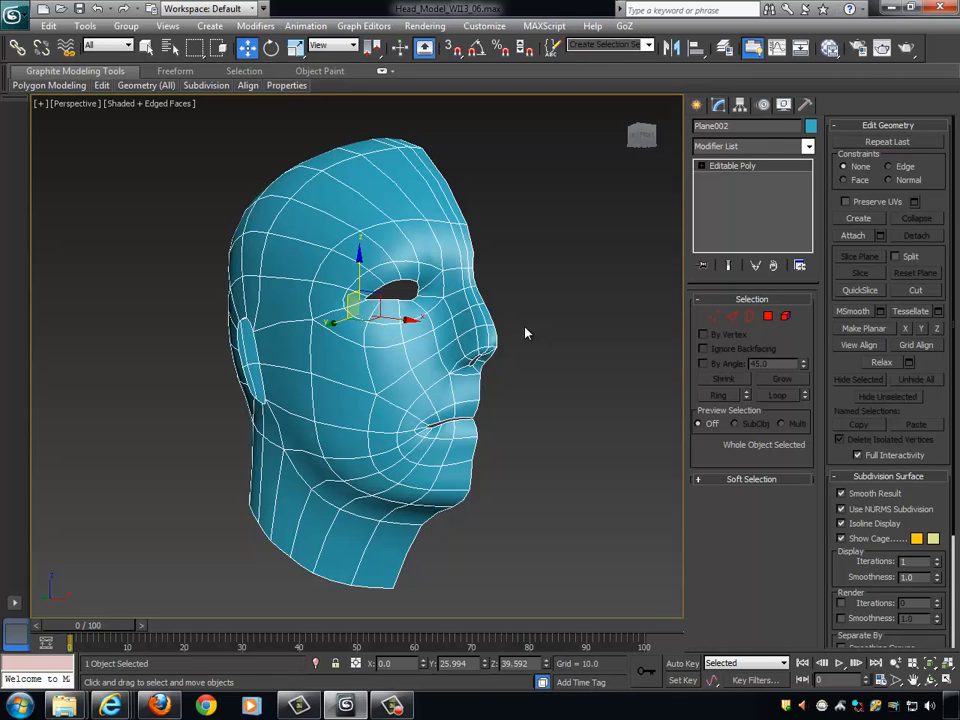
middle_click_drag(525, 333, 490, 399, "alt")
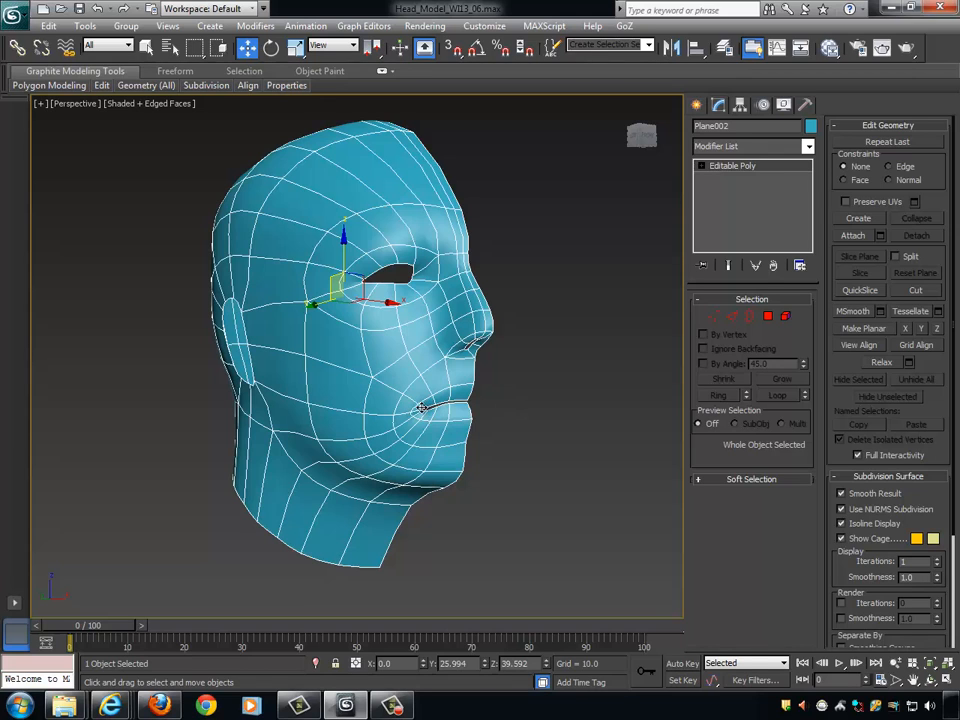
middle_click_drag(508, 358, 438, 305, "alt")
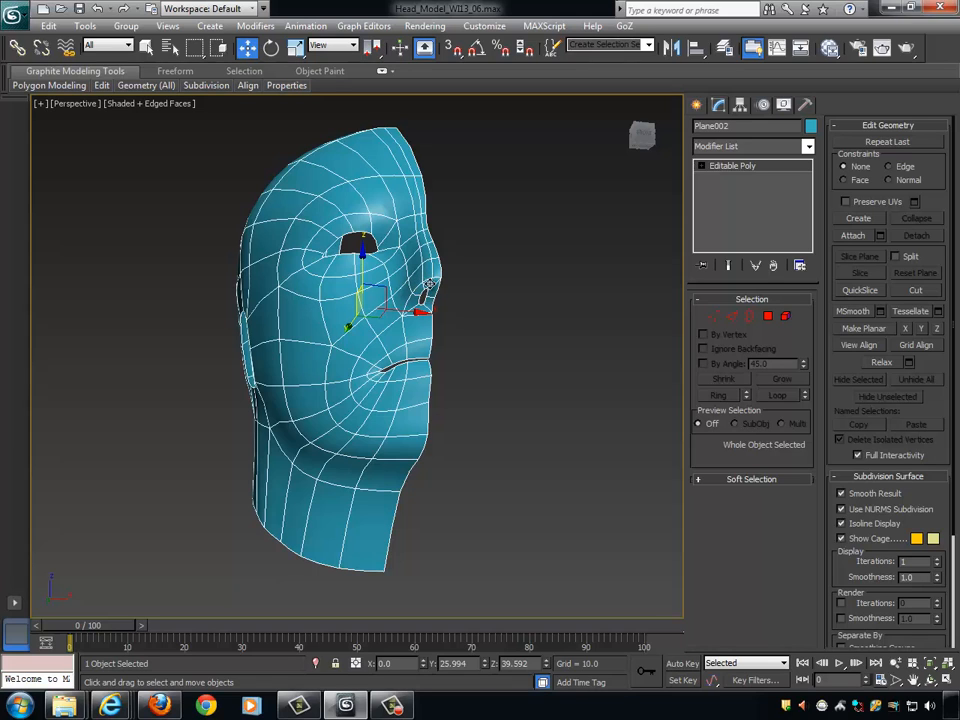
middle_click_drag(458, 290, 394, 313, "alt")
scroll(394, 313, "up", 3)
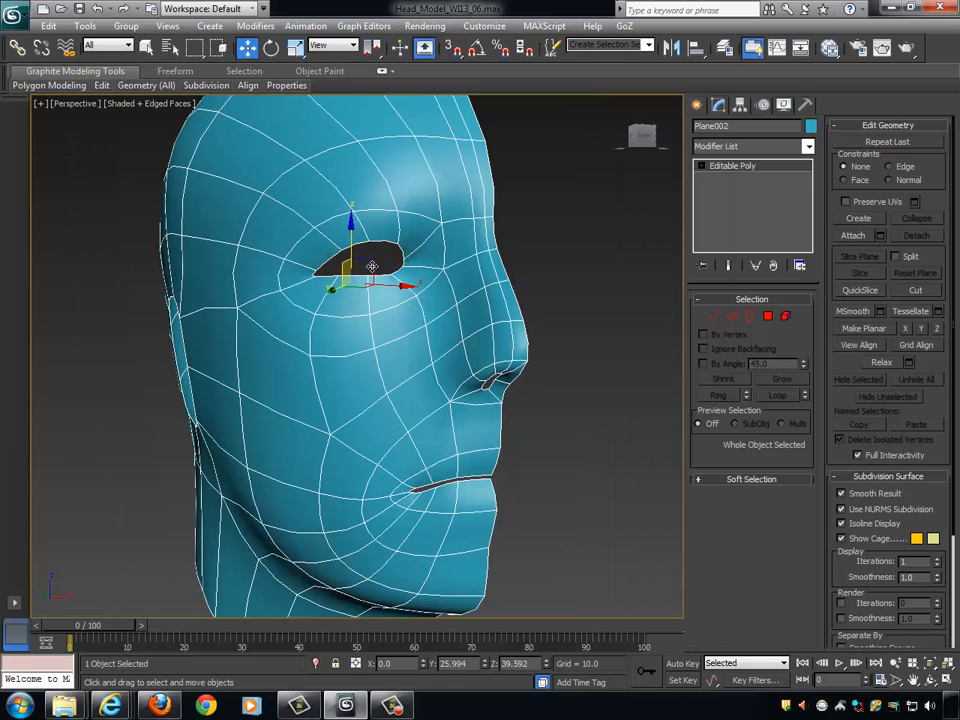
middle_click_drag(403, 260, 400, 215, "alt")
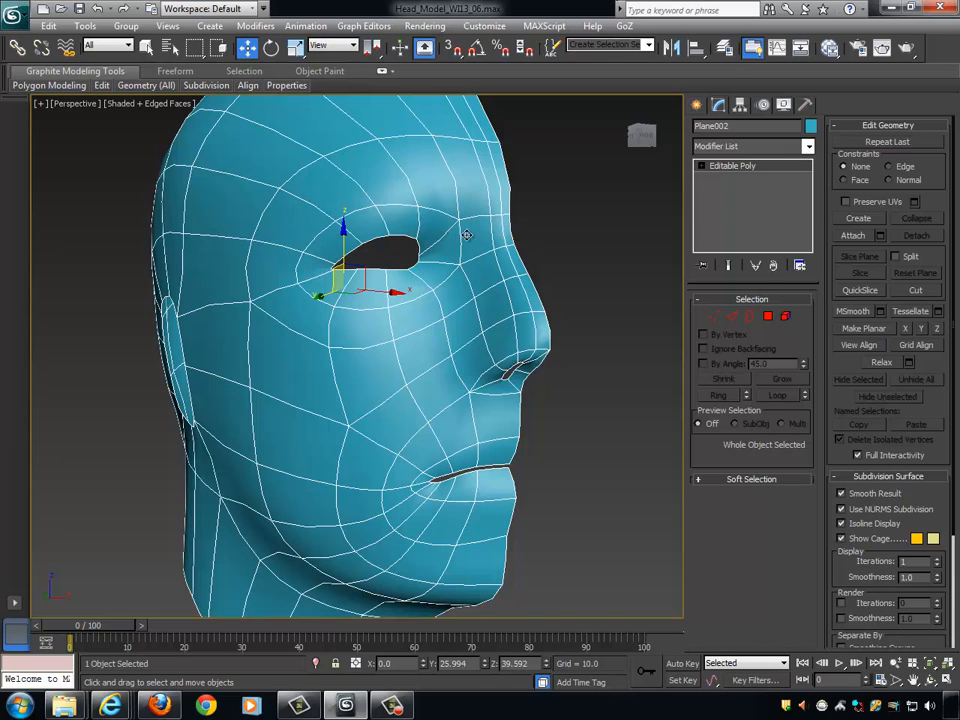
middle_click_drag(396, 199, 507, 276, "alt")
scroll(501, 277, "down", 3)
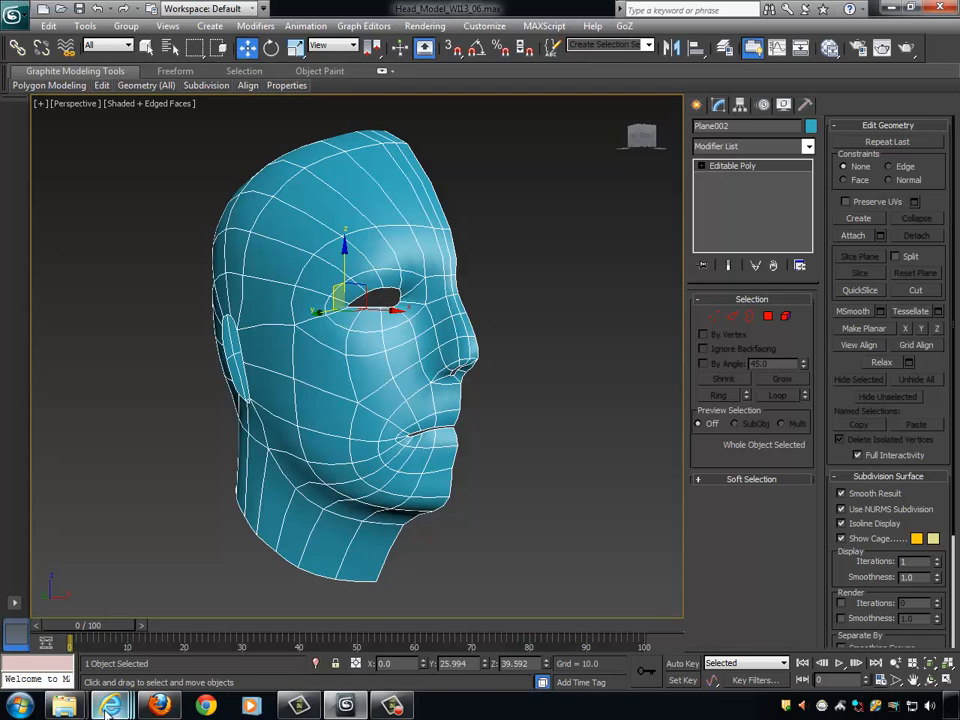
- Switch to Windows Explorer and open the Ref folder inside Scenes of PO3DM_Lecture_#08_Head_Model on the Desktop
mouse_move(64, 705)
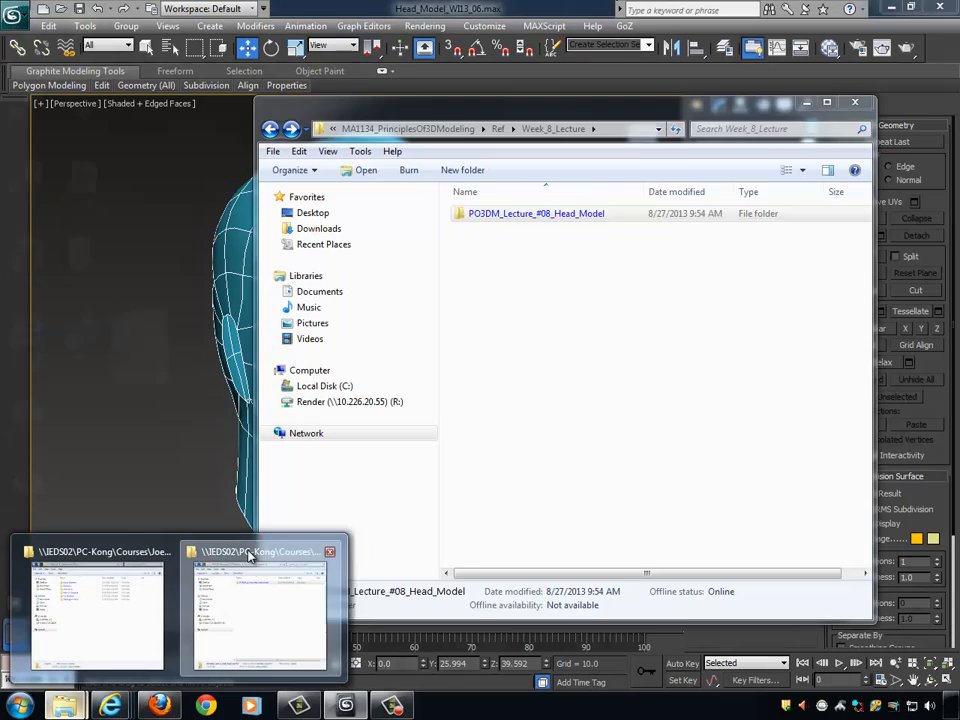
left_click(250, 556)
left_click_drag(282, 110, 238, 108)
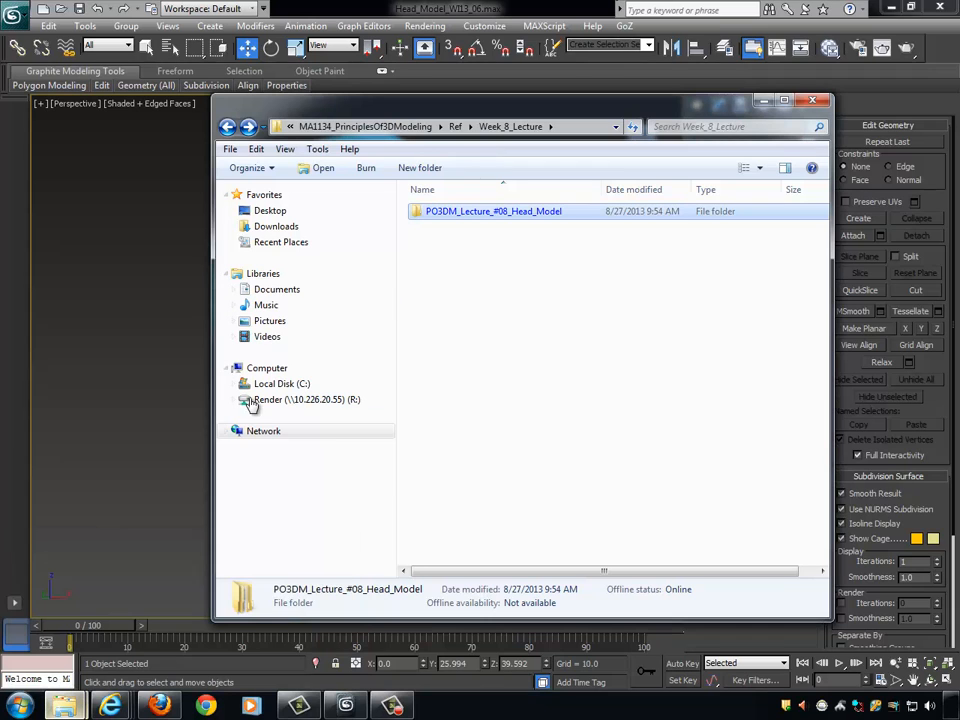
left_click(272, 211)
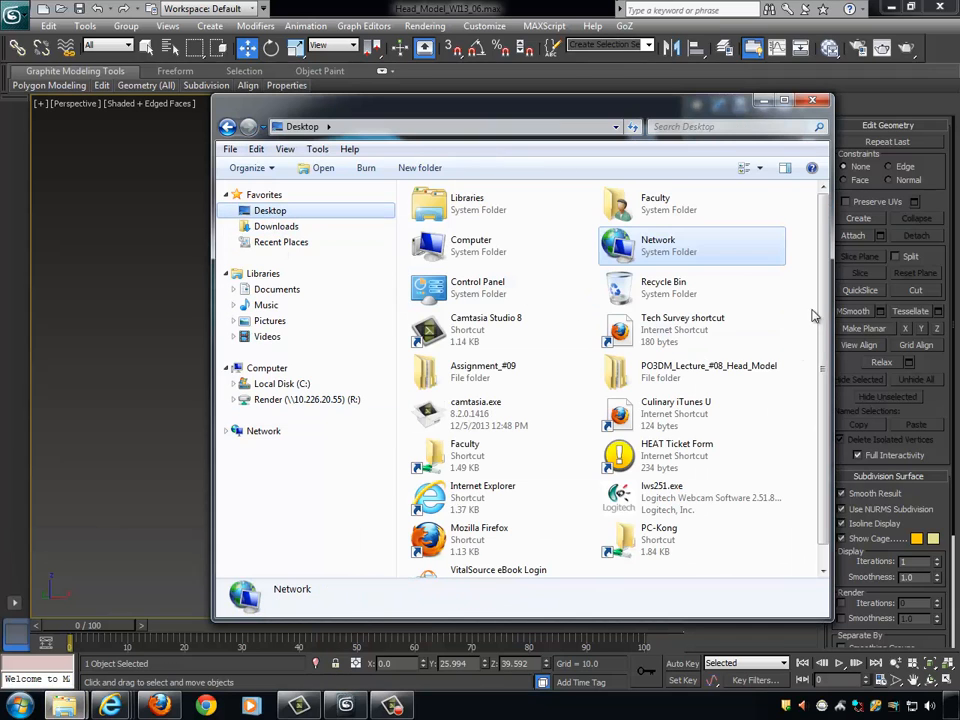
scroll(816, 360, "down", 1)
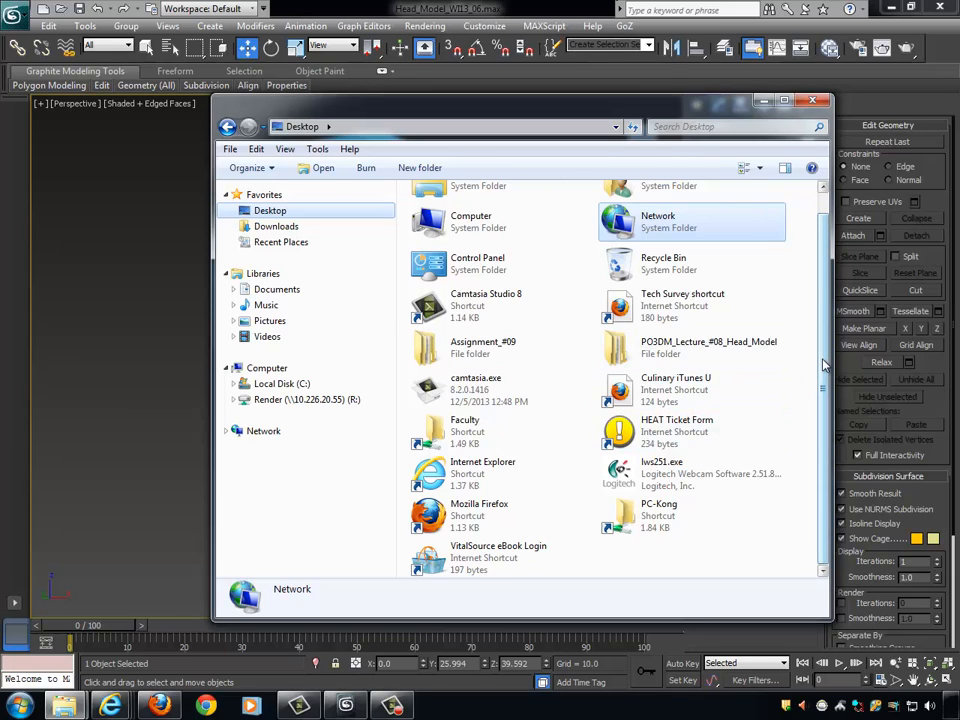
double_click(753, 350)
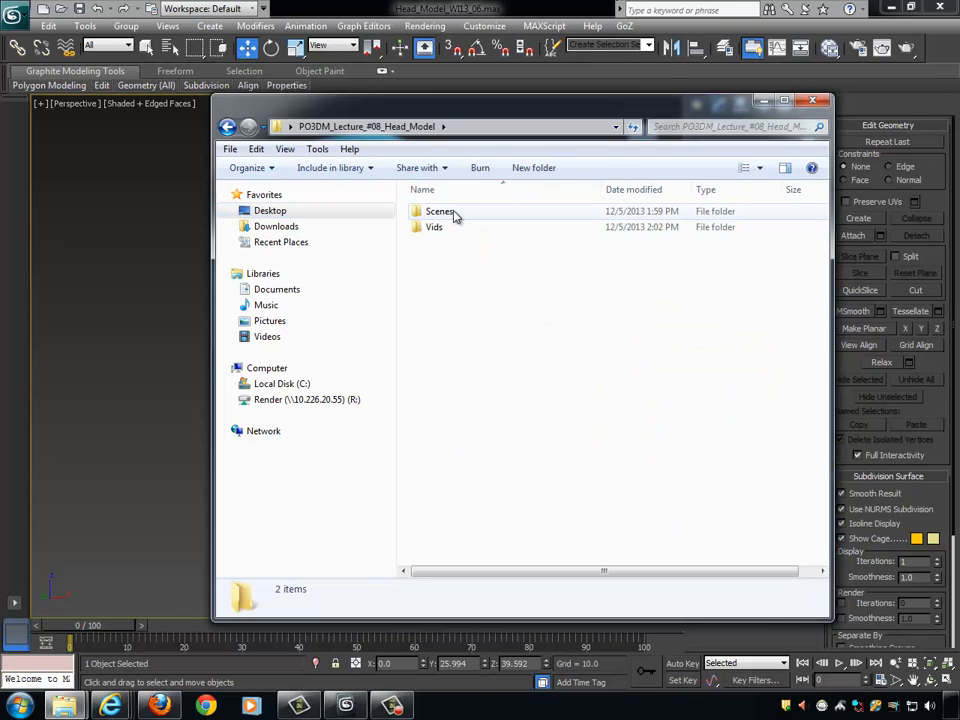
left_click(448, 215)
double_click(448, 215)
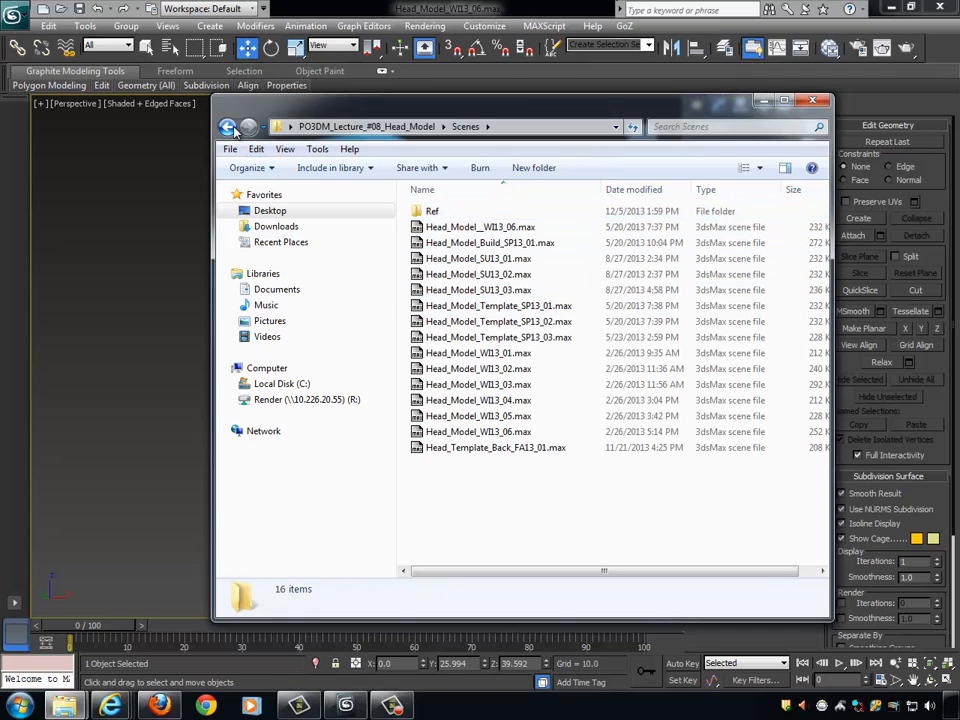
double_click(441, 217)
- Open 2000px-Human_head_proportions_svg.png, study the front-view head proportions, and close the image
double_click(548, 240)
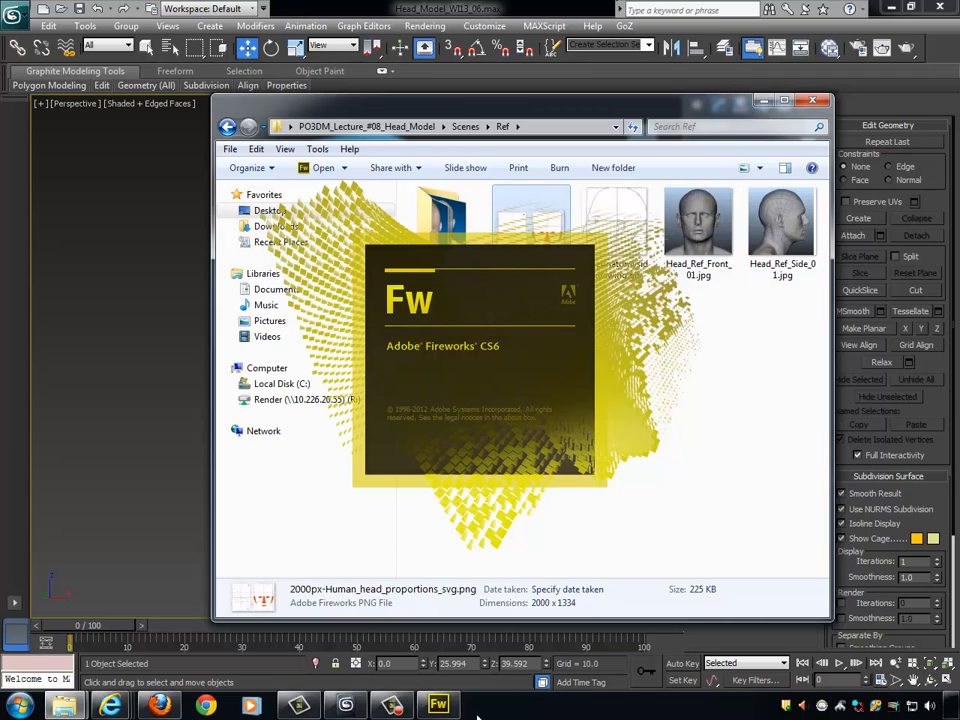
left_click(389, 707)
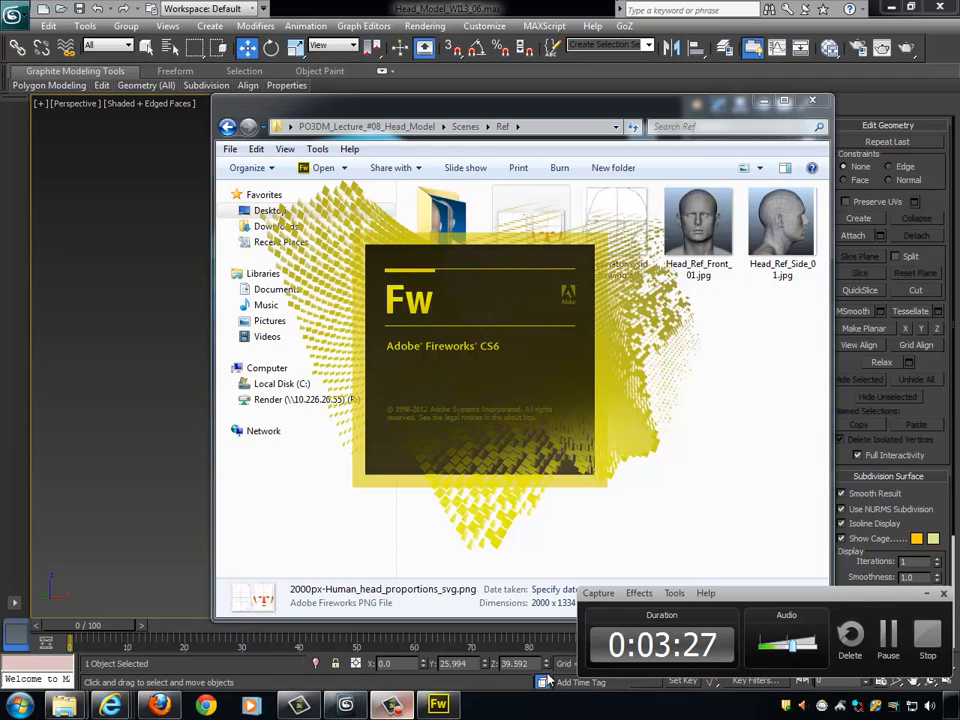
left_click(891, 638)
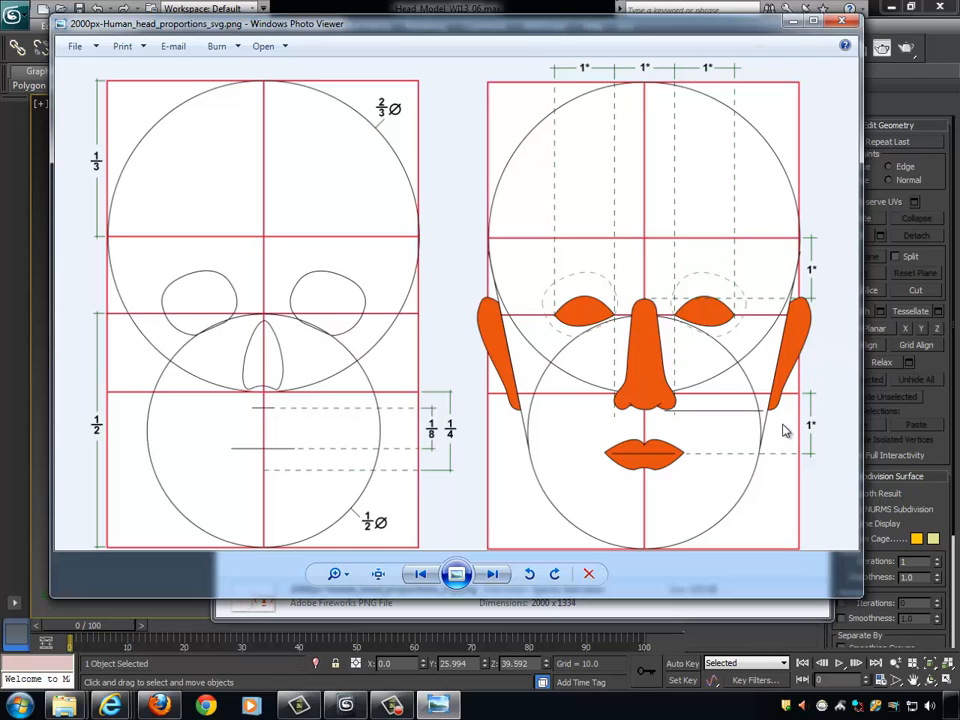
left_click_drag(311, 17, 323, 5)
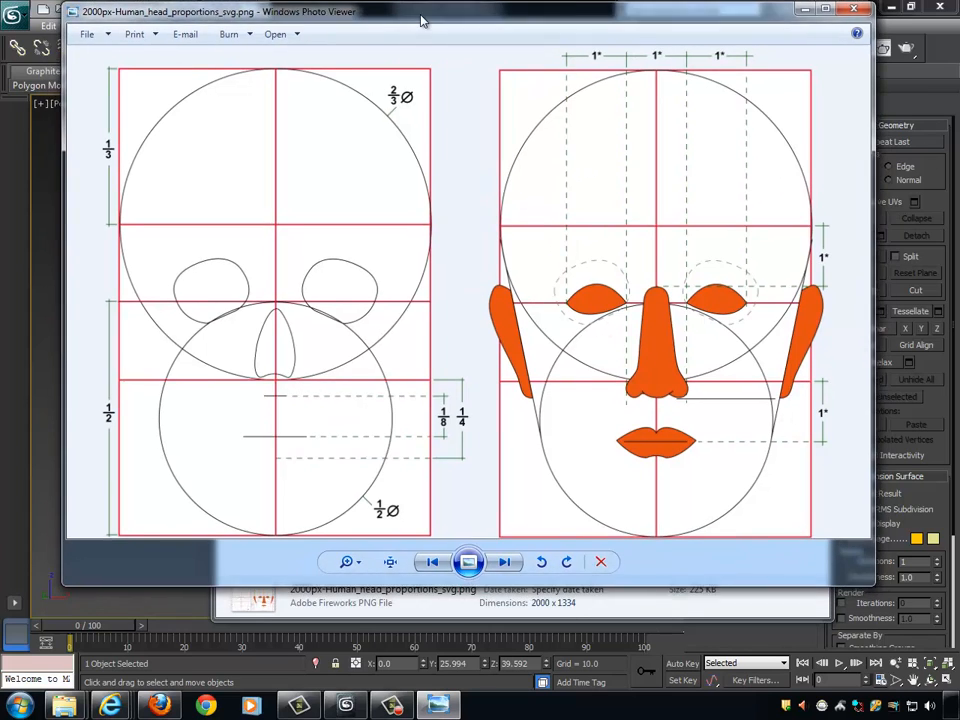
left_click_drag(421, 20, 414, 25)
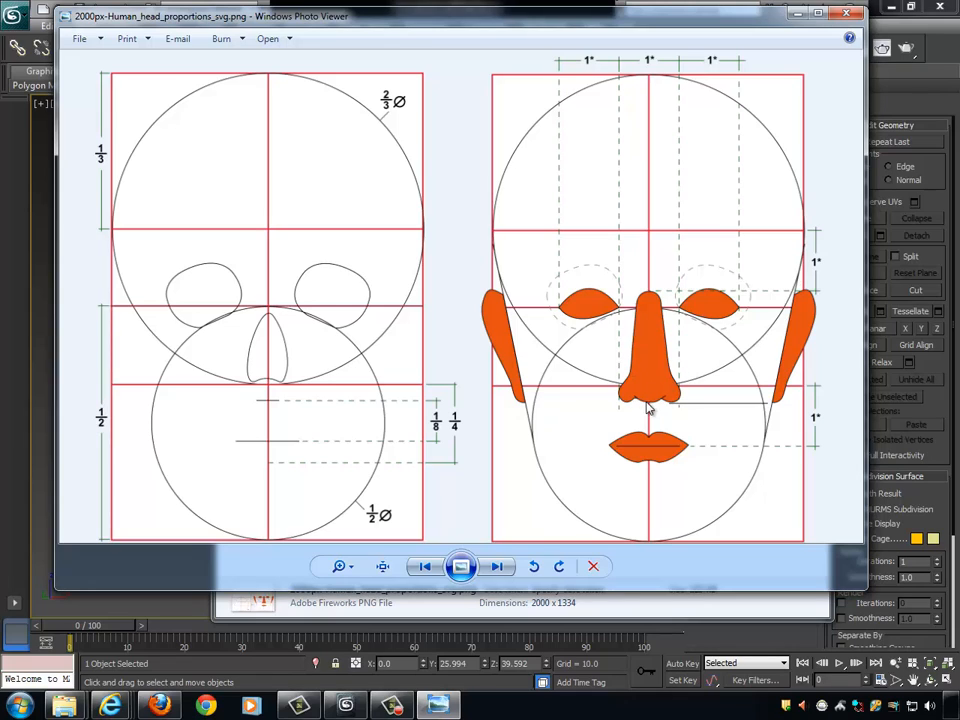
left_click(855, 16)
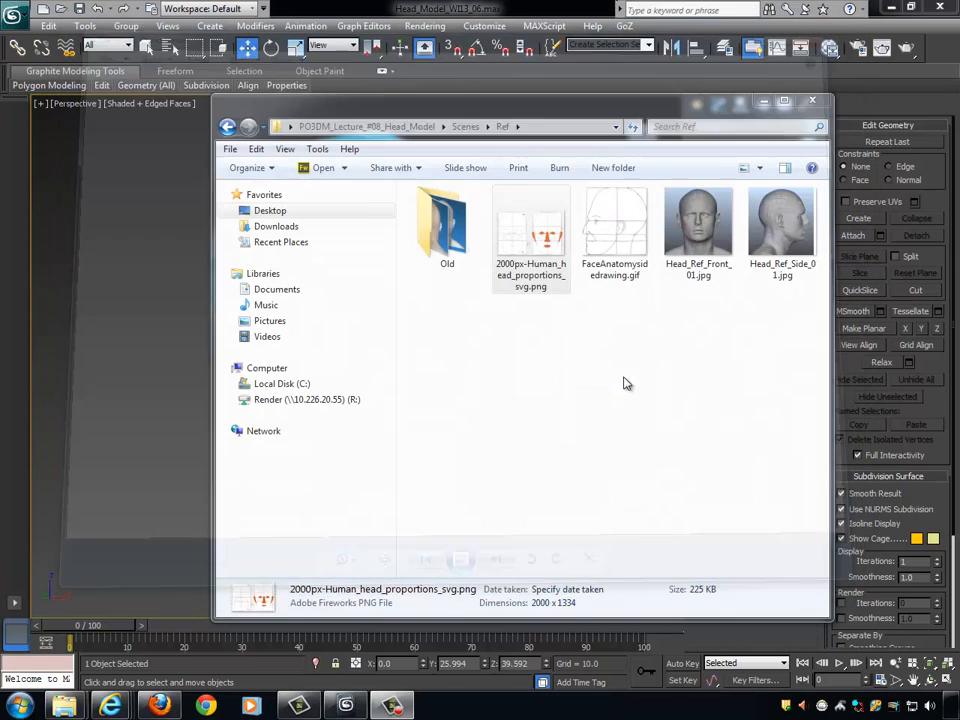
- View the side-profile proportions in FaceAnatomysidedrawing.gif, close all browser tabs, and return to 3ds Max
double_click(628, 247)
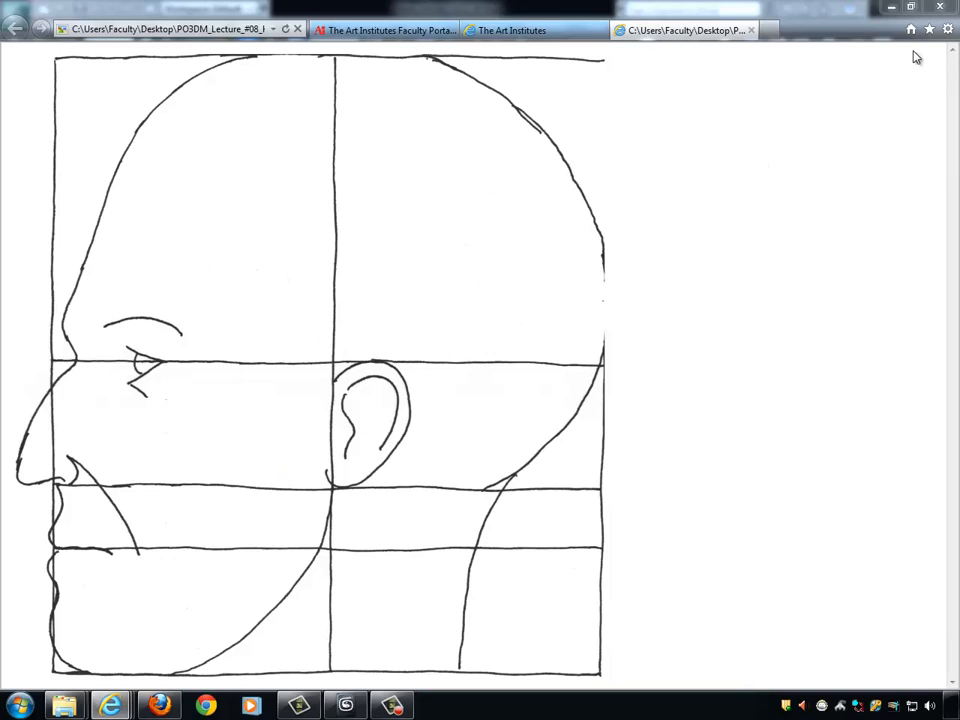
left_click(951, 7)
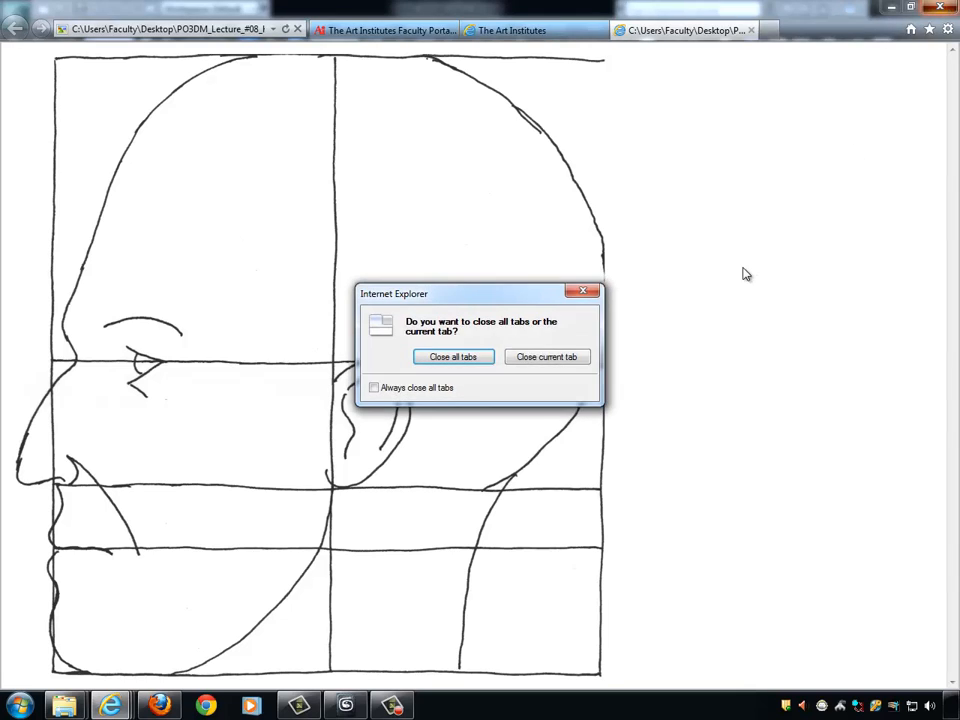
left_click(477, 364)
left_click(581, 10)
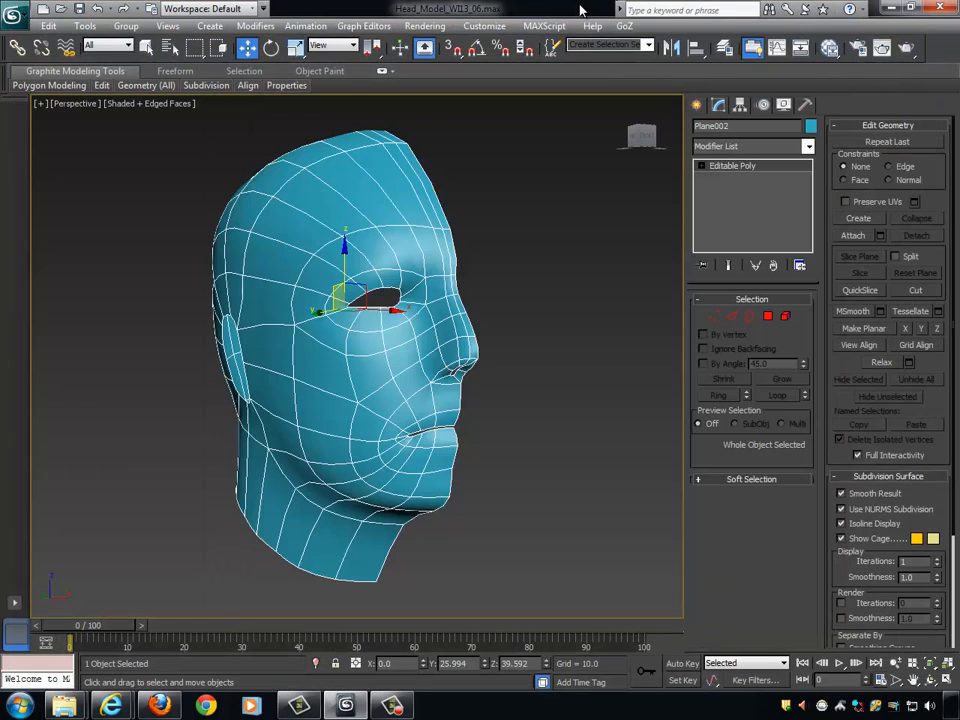
- Examine the half head from the side, the front and a three-quarter angle, and inspect the eye opening up close
middle_click_drag(476, 315, 477, 330, "alt")
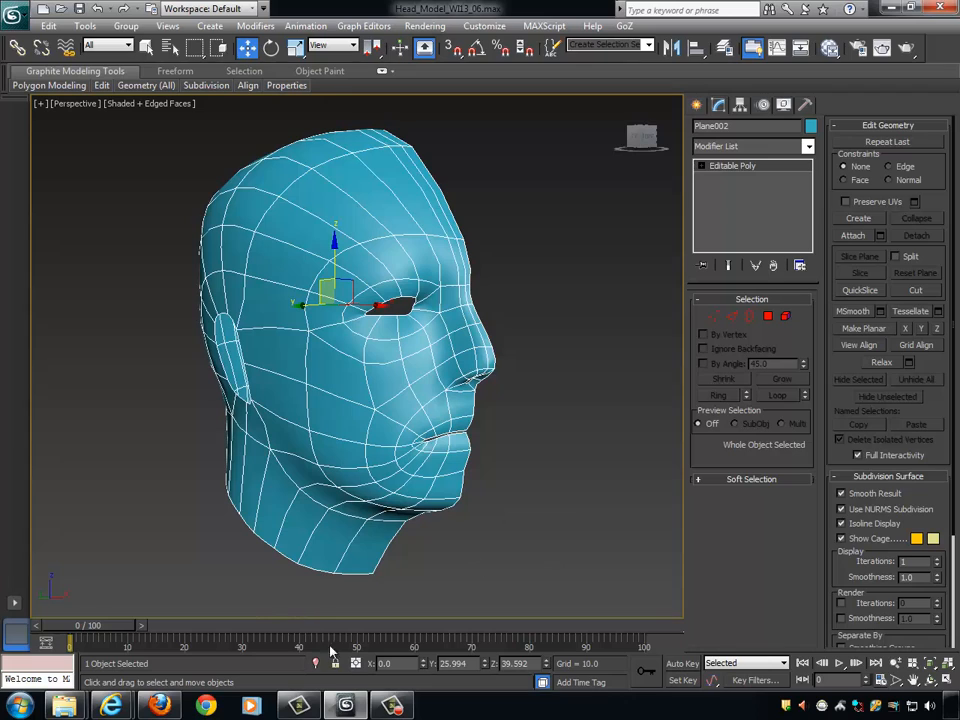
left_click(392, 706)
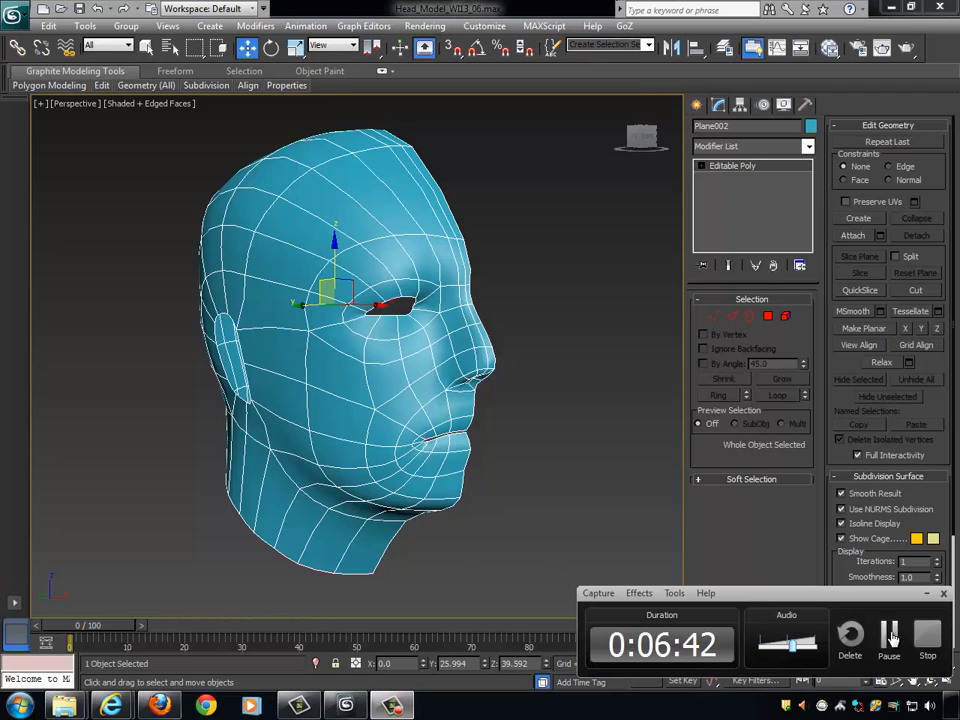
middle_click_drag(621, 424, 451, 389, "alt")
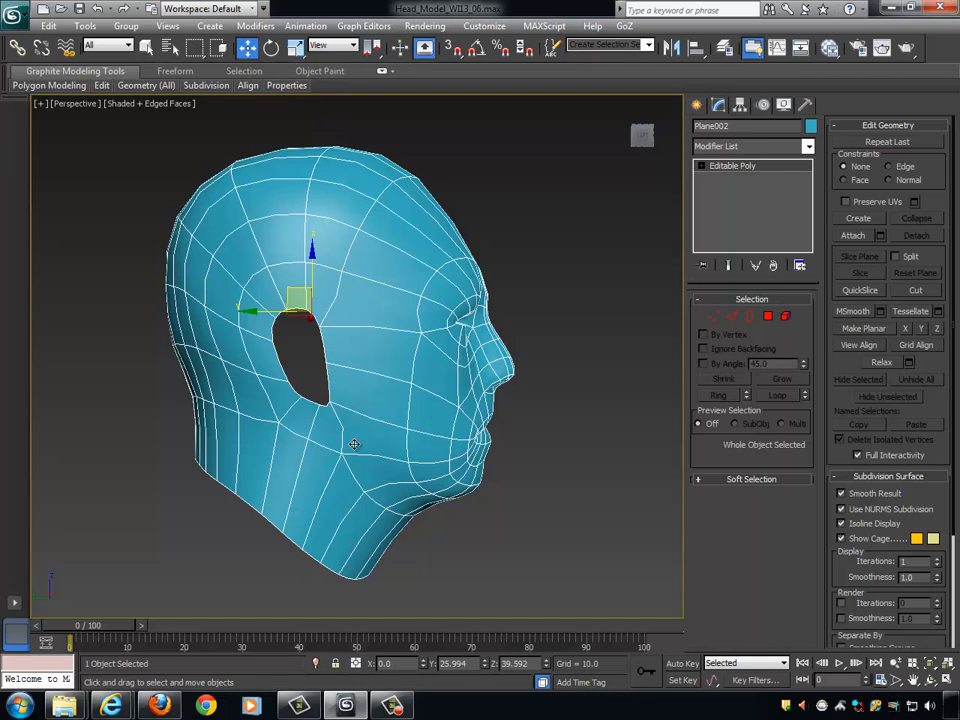
middle_click_drag(560, 552, 439, 553, "alt")
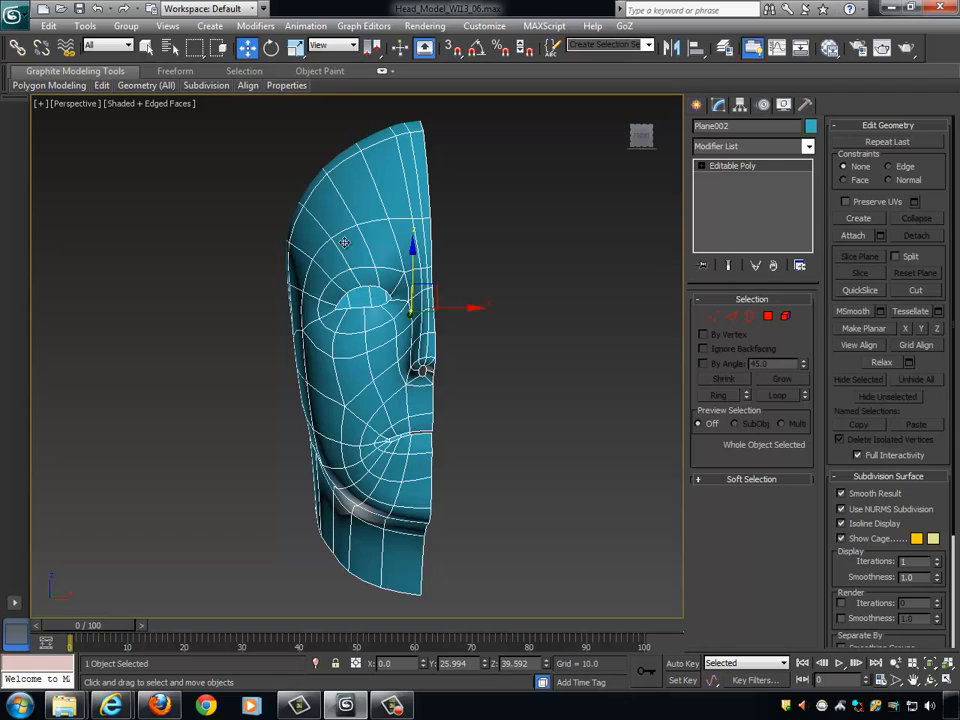
middle_click_drag(505, 157, 470, 291, "alt")
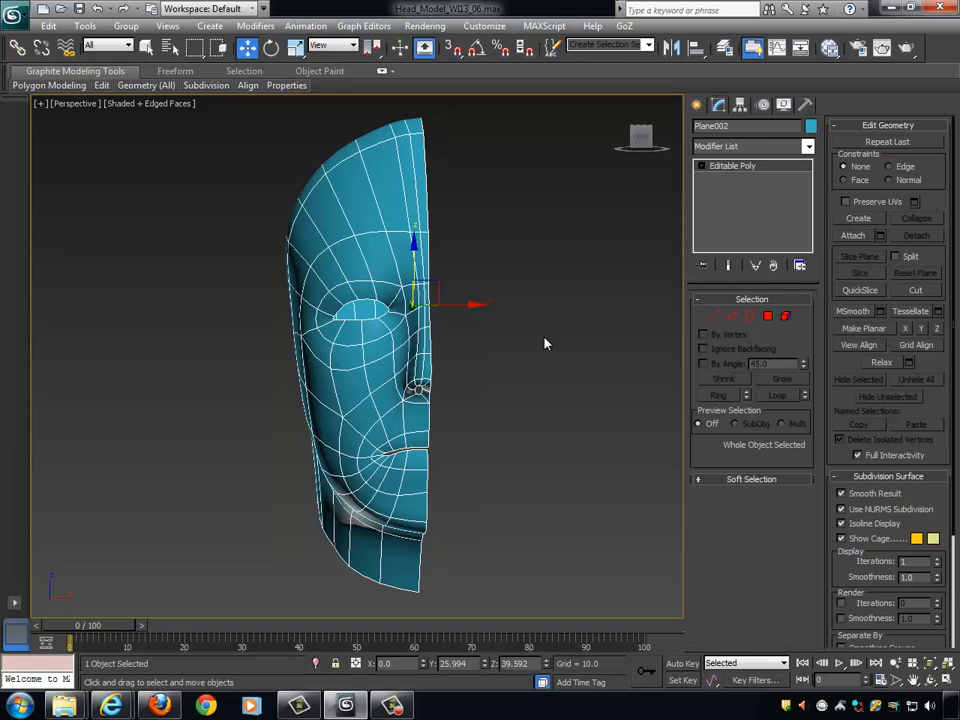
middle_click_drag(455, 369, 519, 382, "alt")
scroll(525, 378, "up", 4)
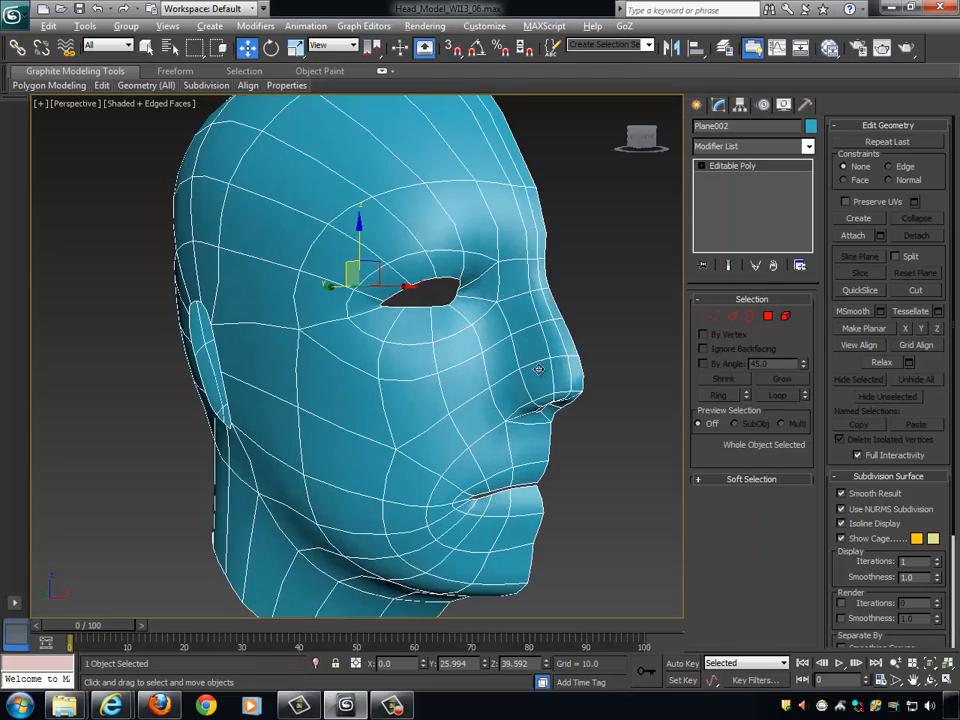
scroll(435, 305, "up", 3)
middle_click_drag(459, 273, 467, 315)
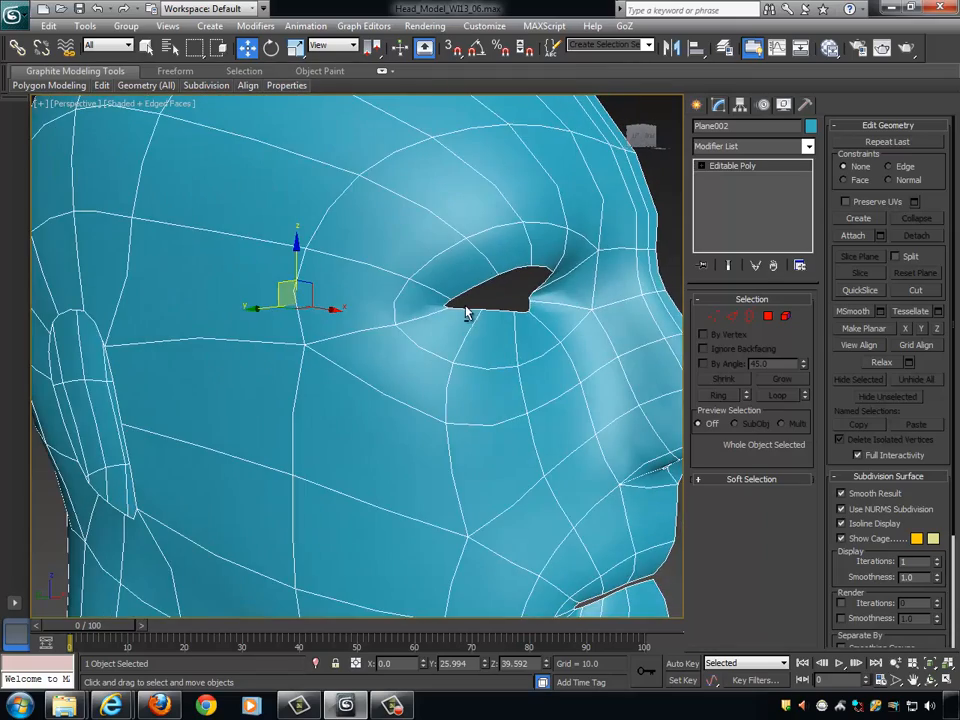
- Turn off NURMS subdivision on the half head to expose its low-poly mesh
scroll(475, 315, "down", 3)
middle_click_drag(525, 299, 508, 298, "alt")
key("ctrl+q")
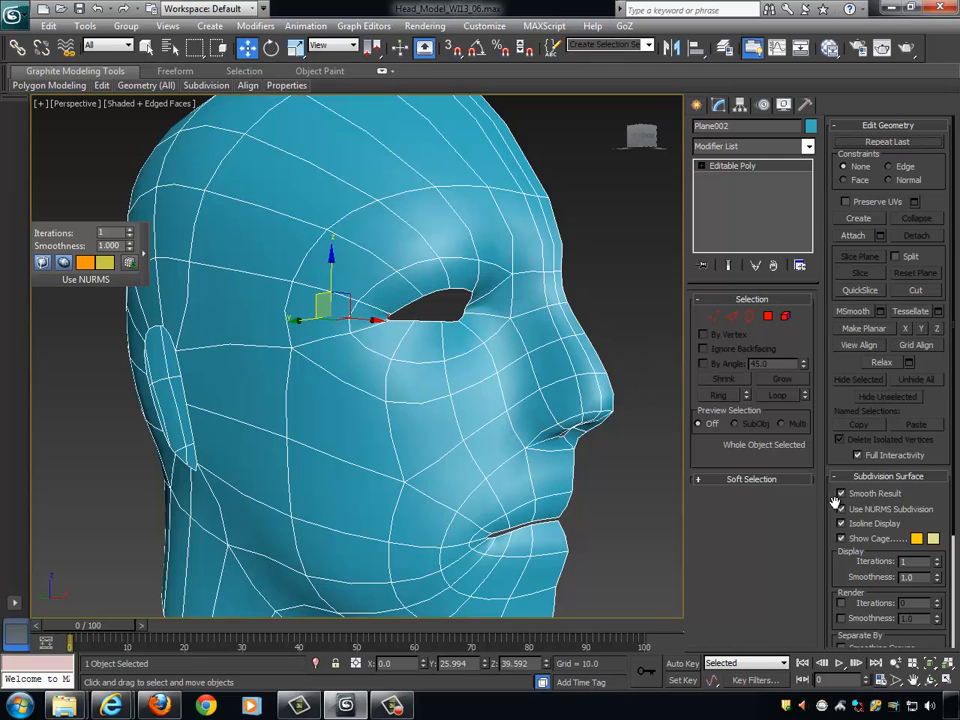
left_click(852, 515)
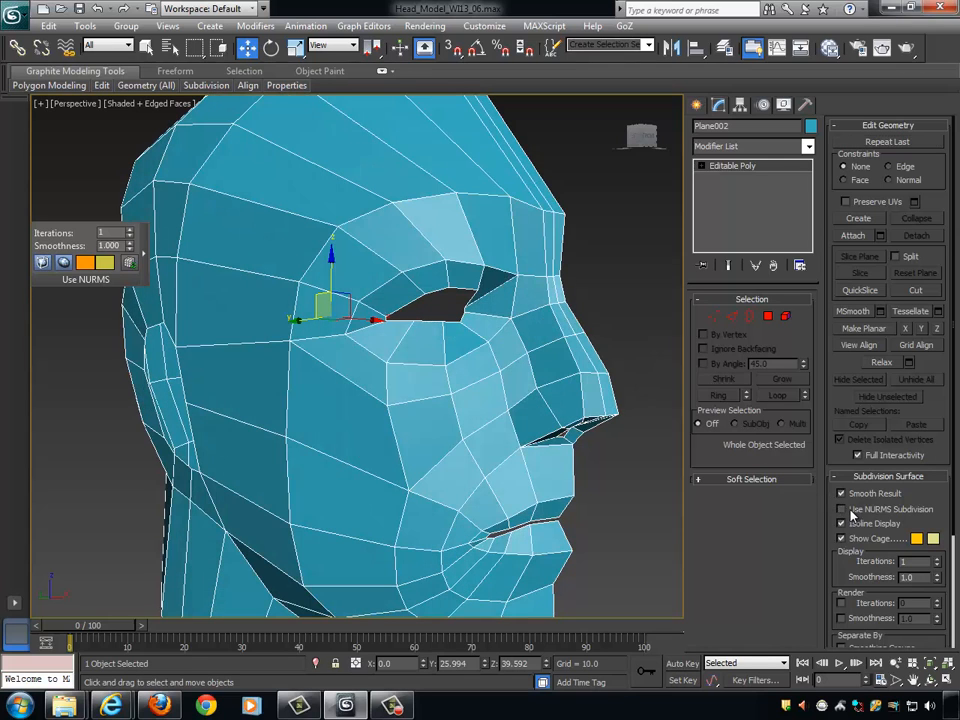
- Examine the low-poly edge flow around the eye opening from several angles and up close
middle_click_drag(601, 407, 491, 319, "alt")
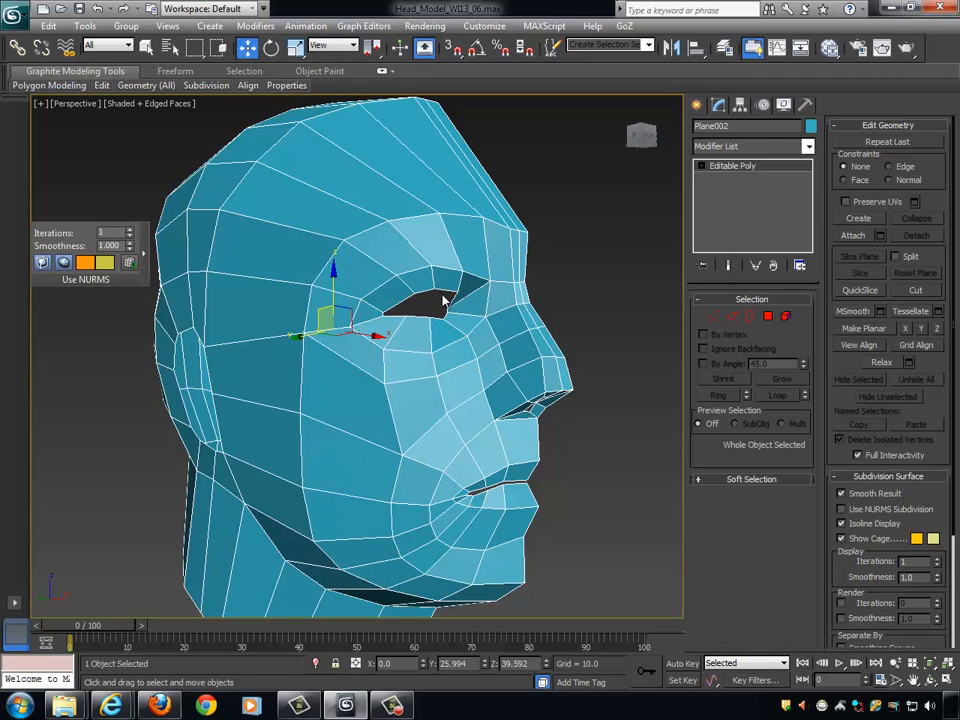
scroll(508, 344, "up", 5)
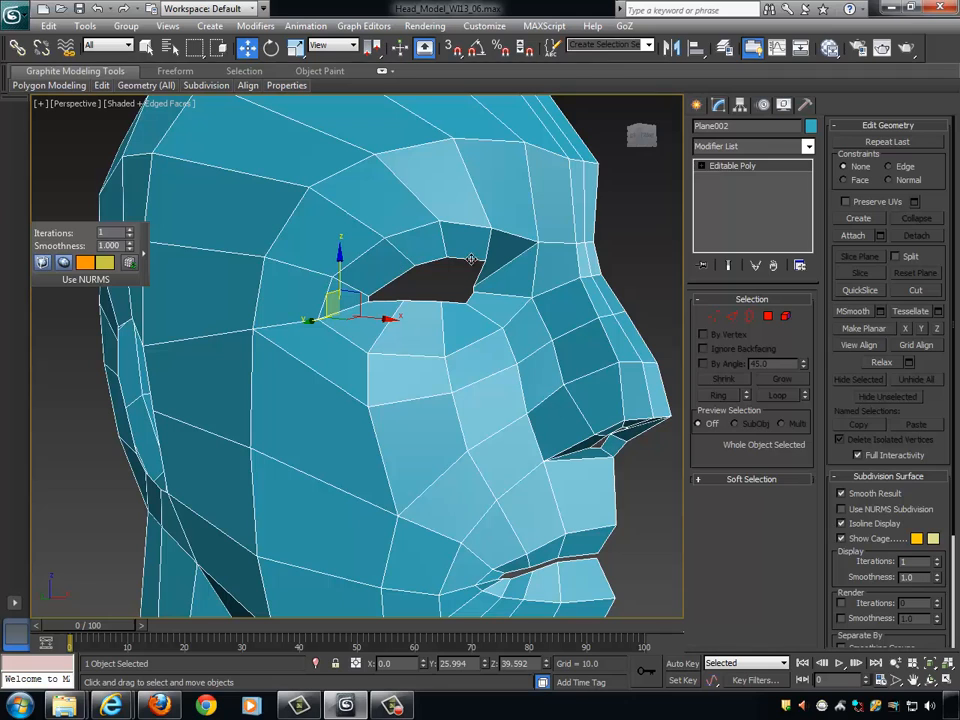
middle_click_drag(468, 304, 439, 296, "alt")
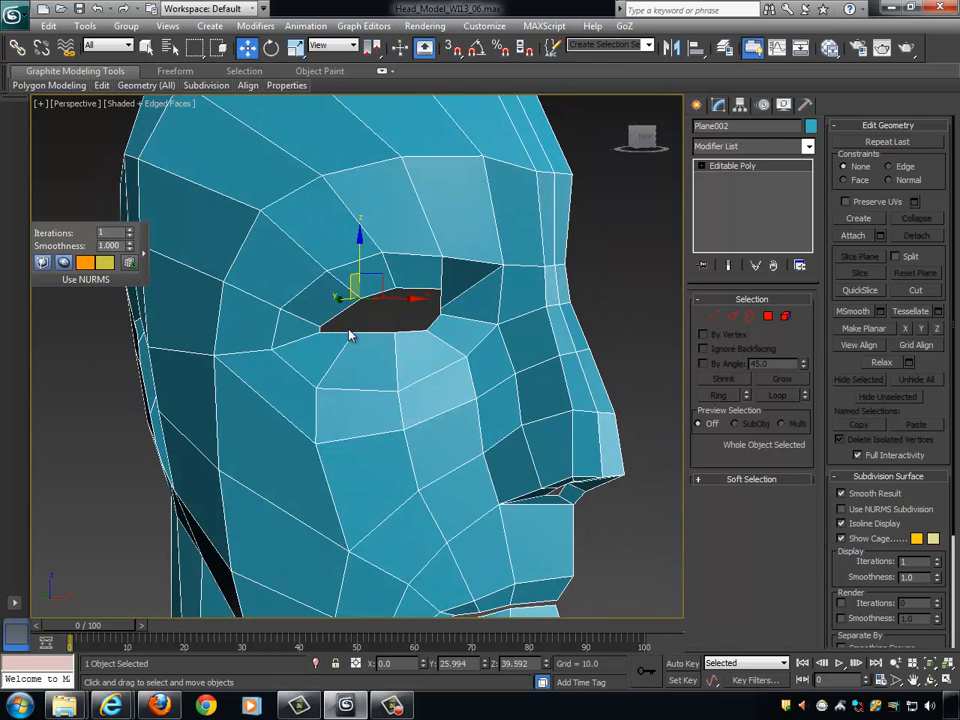
middle_click_drag(450, 280, 487, 250, "alt")
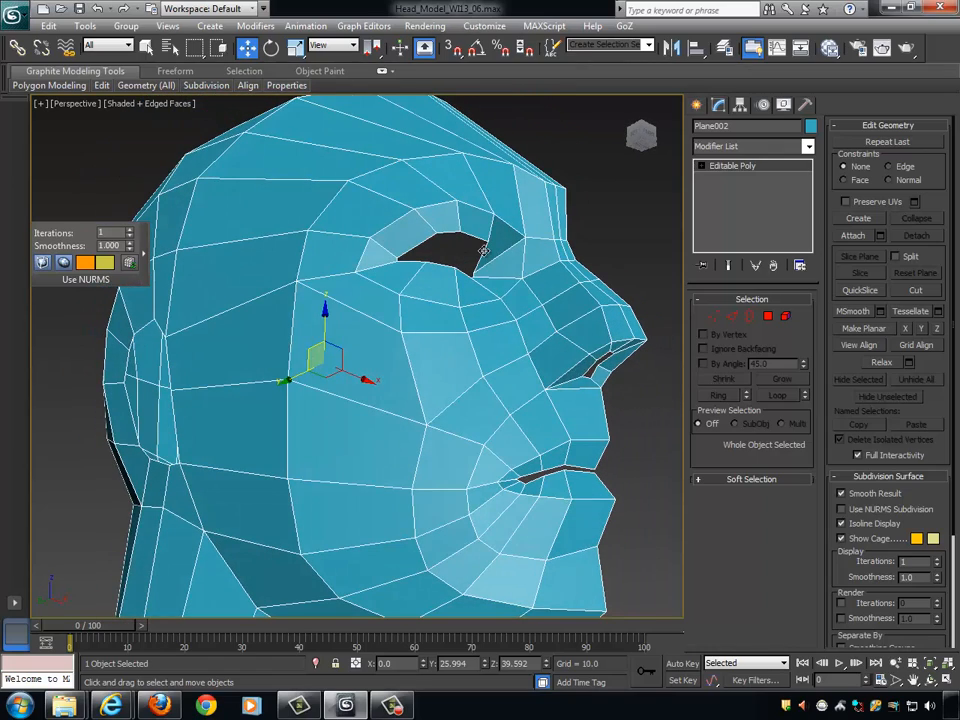
middle_click_drag(467, 259, 489, 279, "alt")
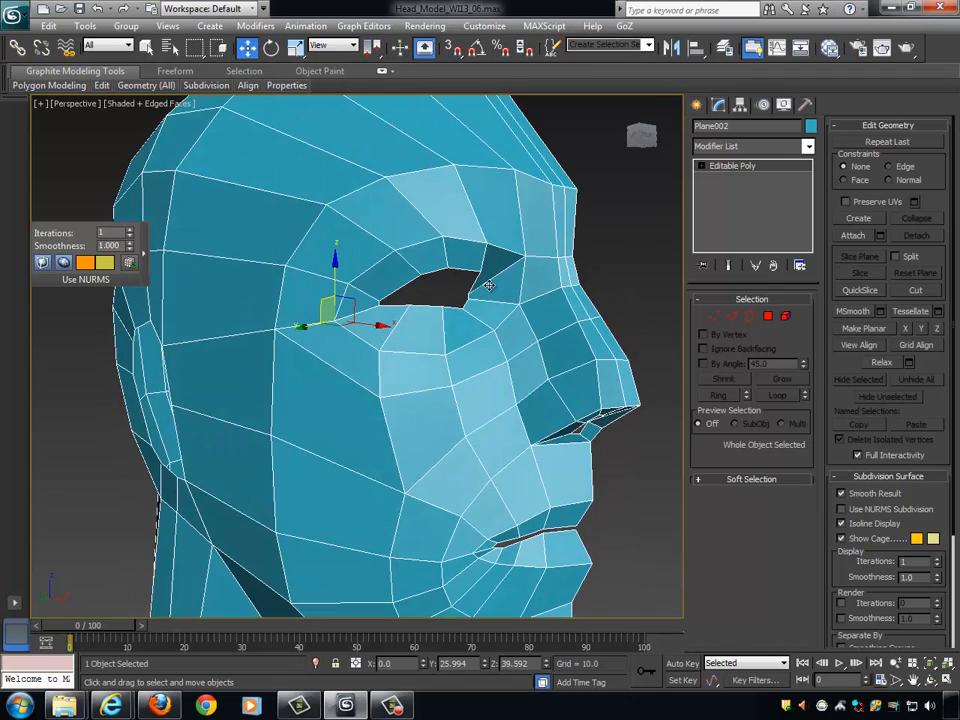
scroll(497, 289, "up", 4)
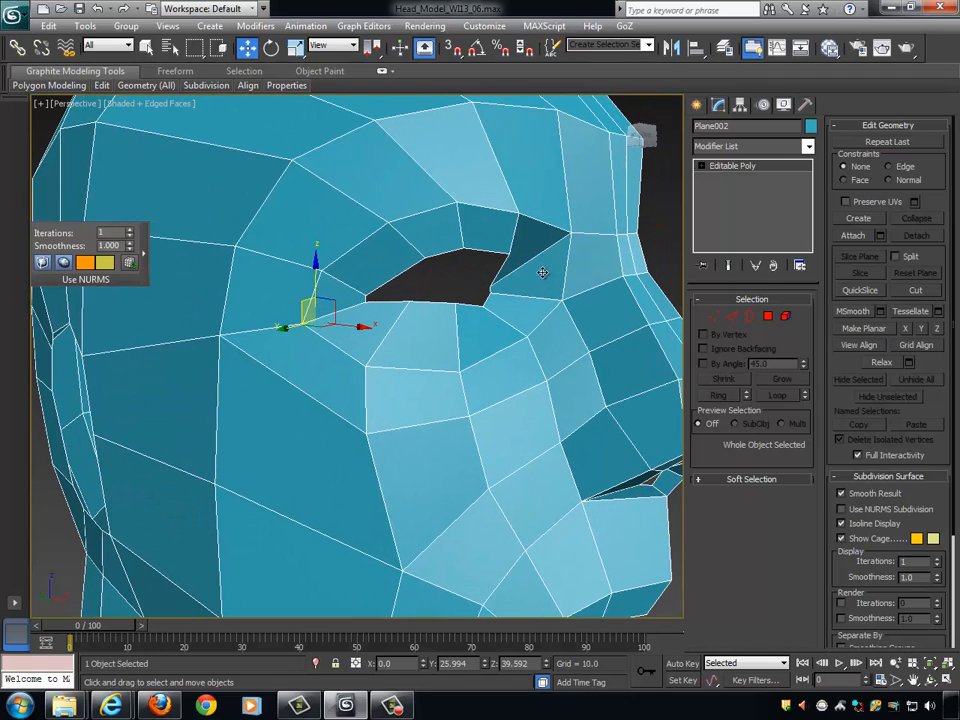
middle_click_drag(546, 286, 485, 278, "alt")
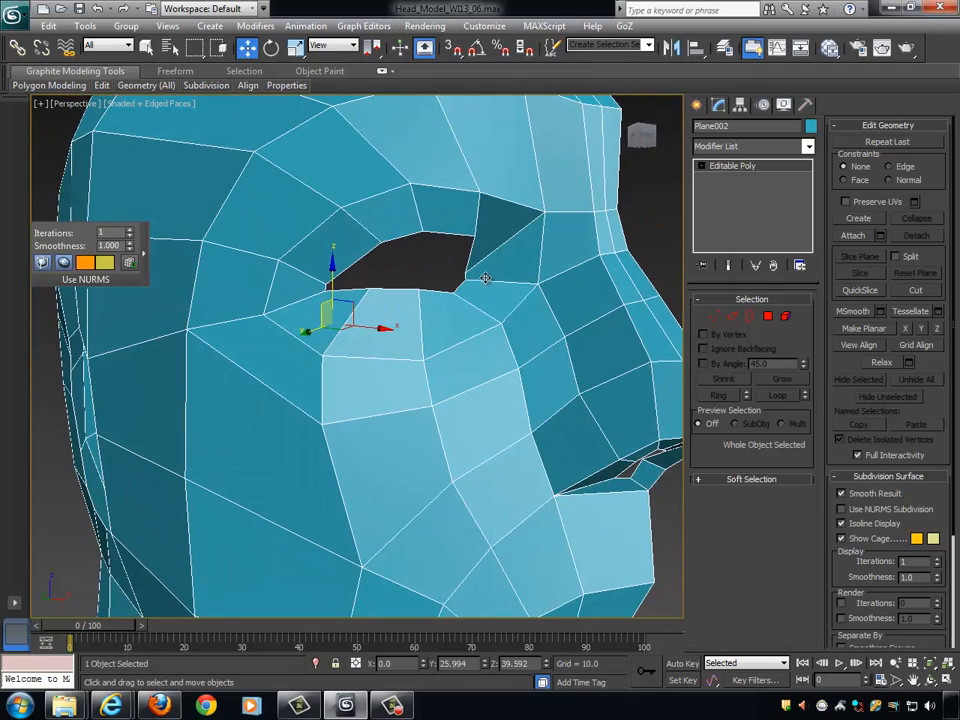
- Select the border around the eye opening and extrude it with height 0 and width 0
key("3")
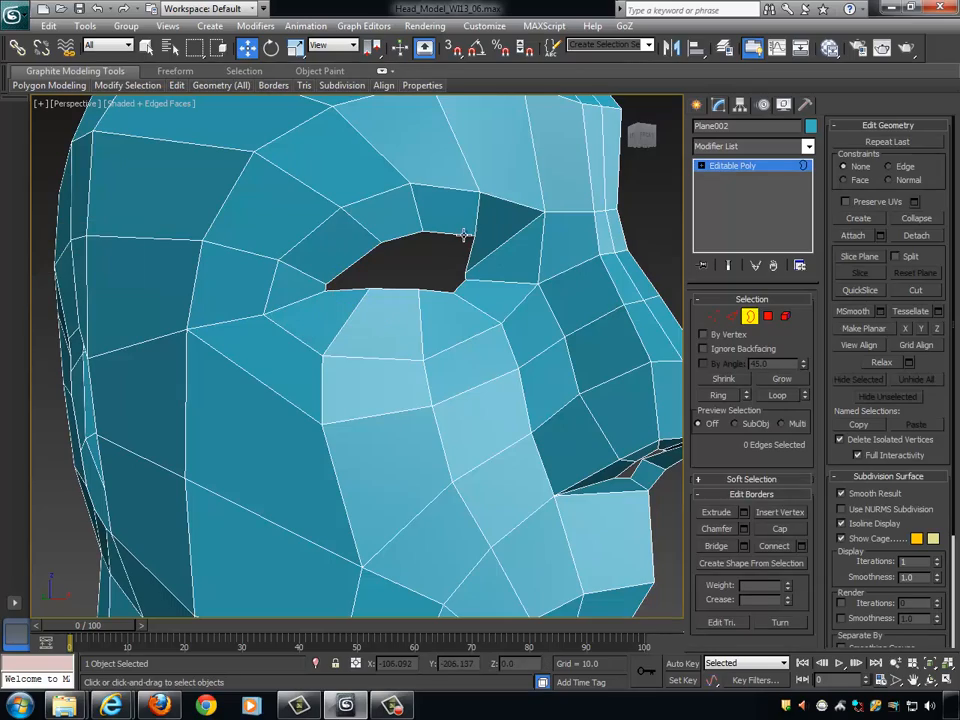
left_click(461, 232)
middle_click_drag(565, 299, 600, 314, "alt")
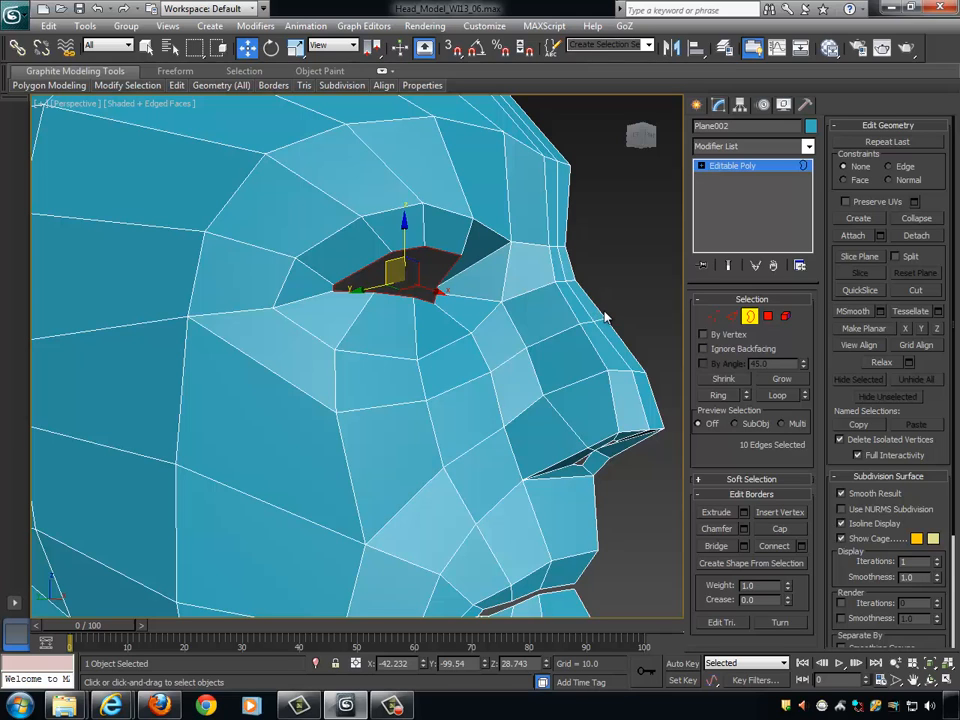
middle_click_drag(598, 294, 460, 262, "alt")
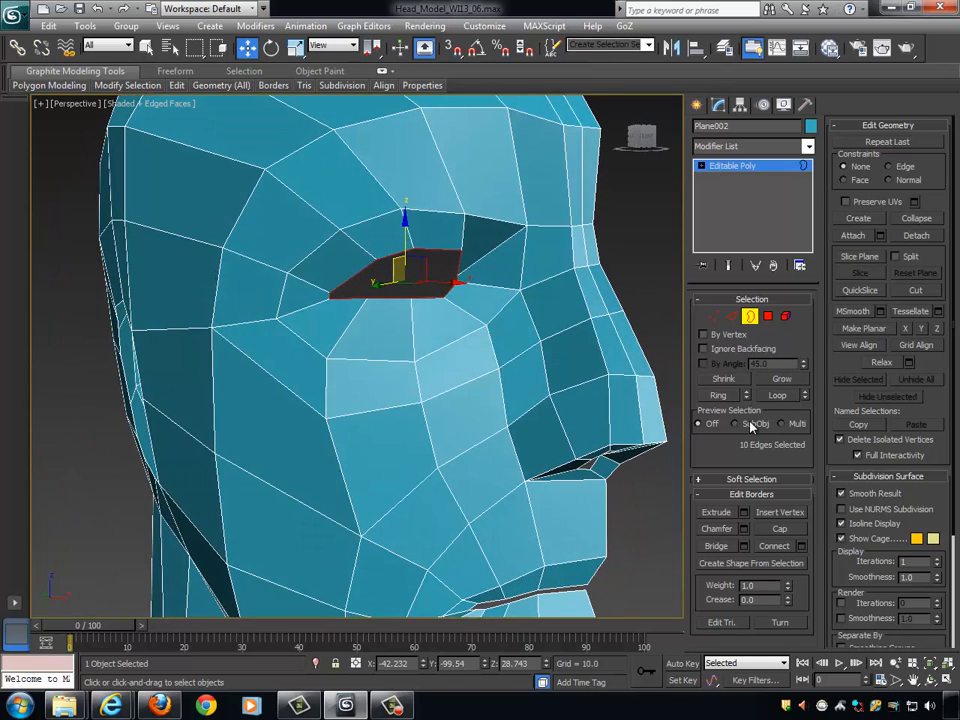
left_click(743, 512)
middle_click_drag(515, 318, 489, 339, "alt")
left_click_drag(381, 386, 344, 360)
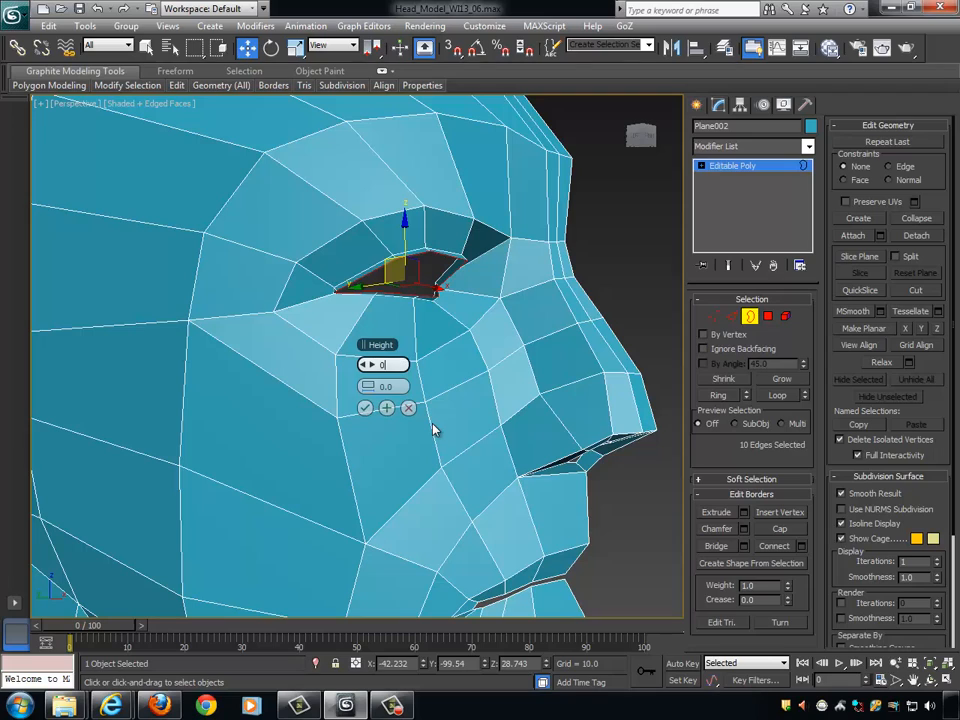
type("0")
key("Return")
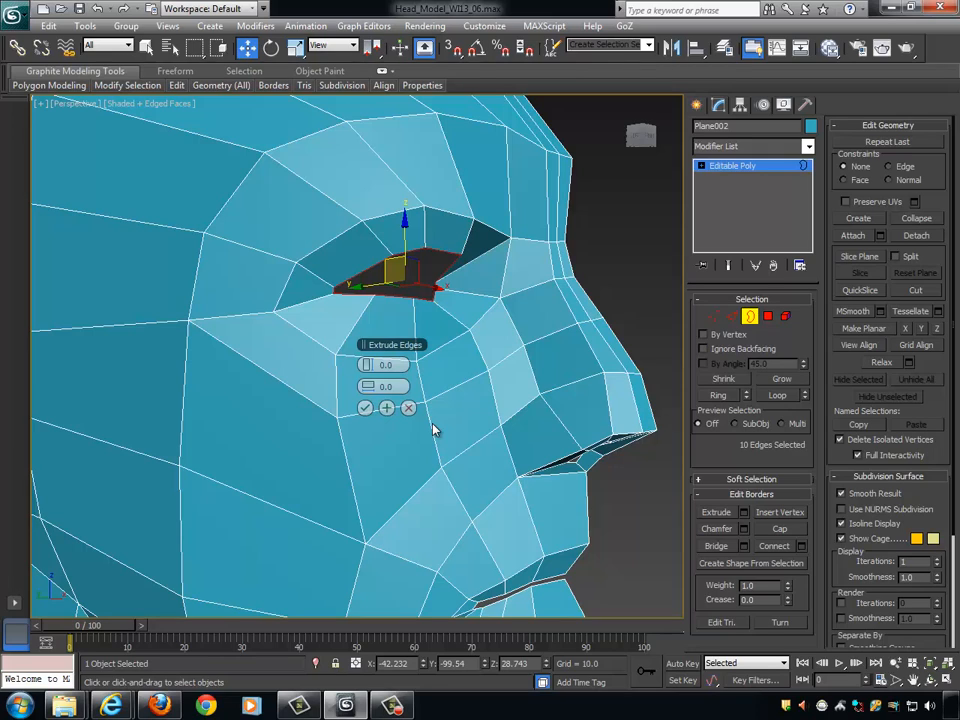
left_click(365, 407)
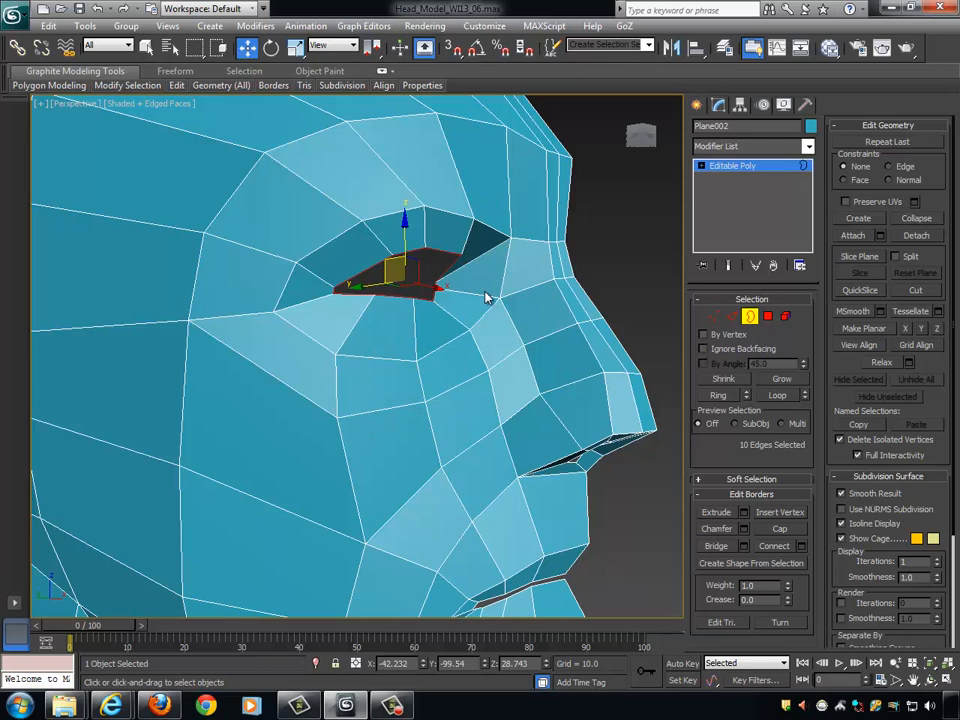
- Move the extruded eye border back into the head along Y to about -90
middle_click_drag(480, 313, 435, 320, "alt")
left_click_drag(371, 276, 348, 272)
middle_click_drag(528, 358, 452, 272, "alt")
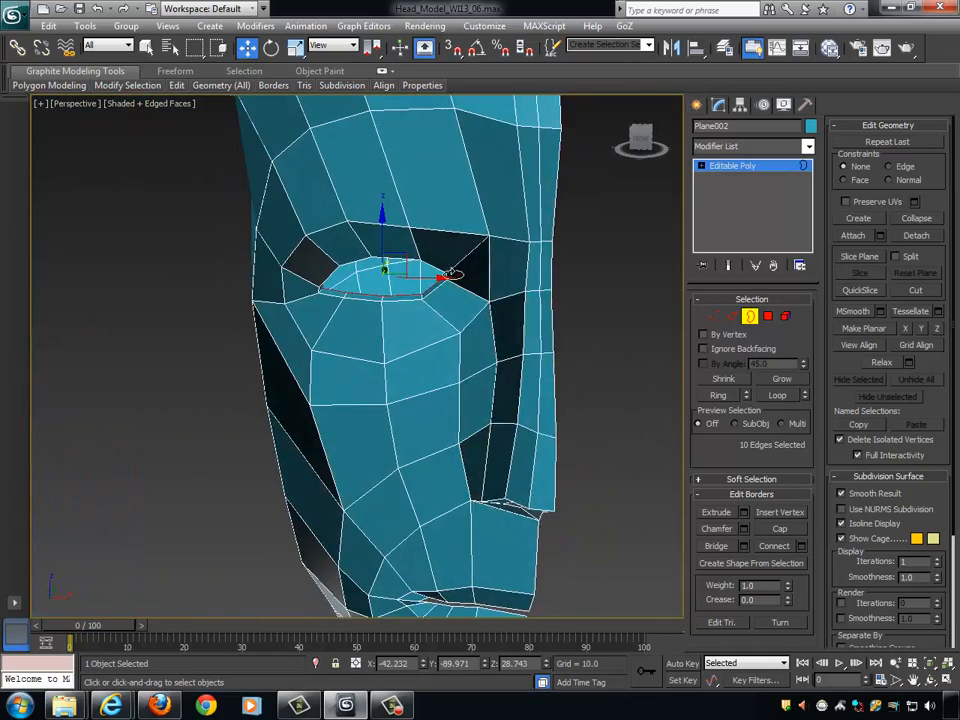
middle_click_drag(458, 328, 492, 301, "alt")
scroll(484, 320, "up", 3)
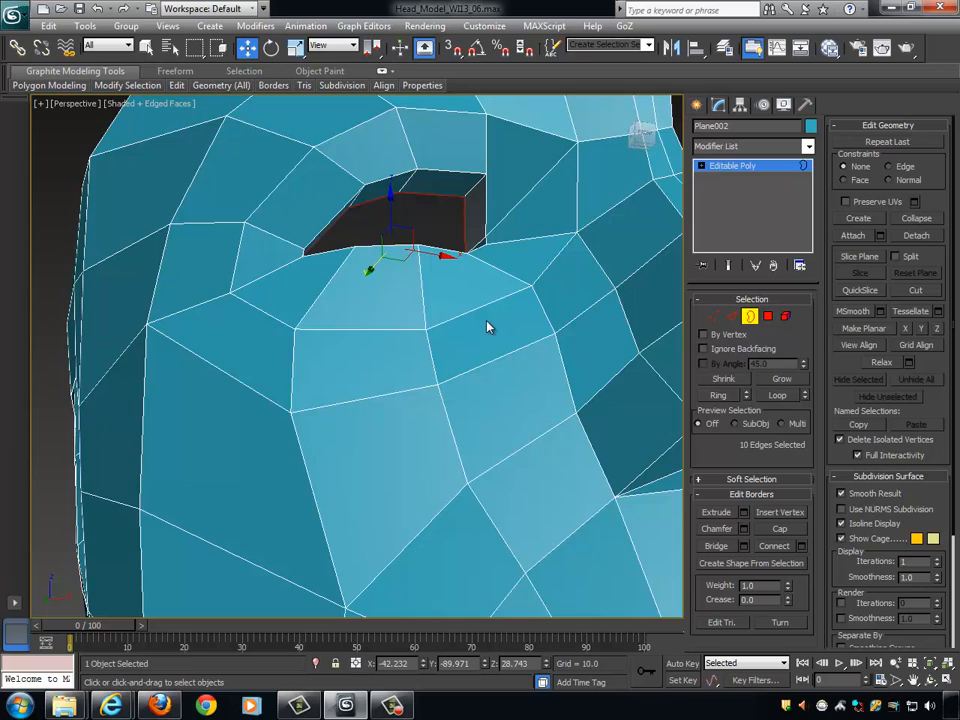
- Bring the inner eye border forward to about -95.2 in Y for a thinner eyelid rim, and clear the selection
key("z")
middle_click_drag(493, 359, 512, 391, "alt")
left_click_drag(315, 360, 365, 369)
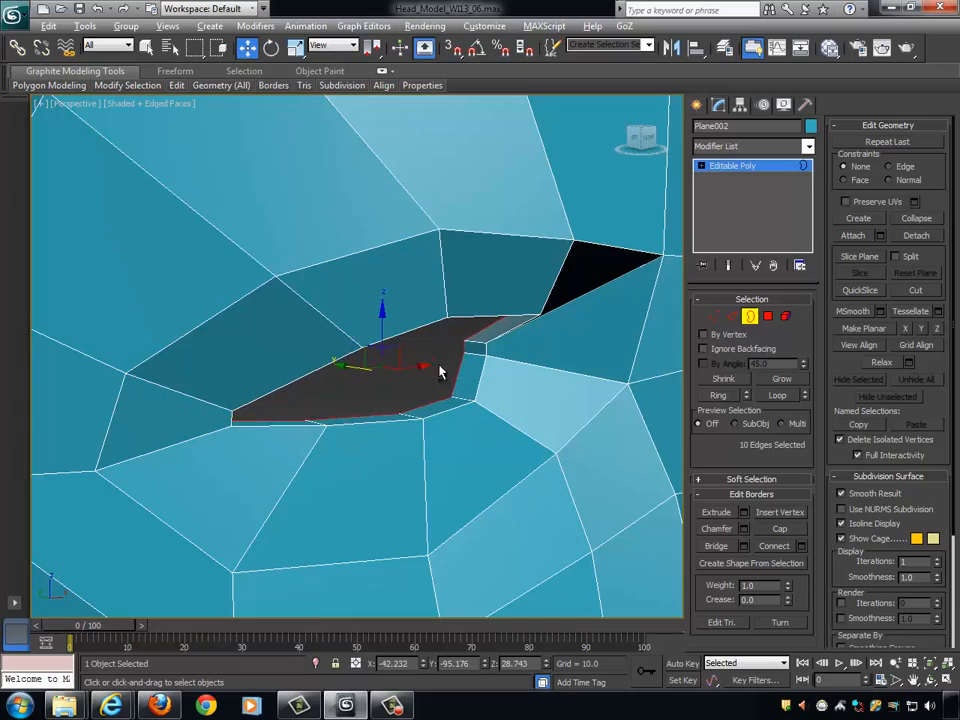
middle_click_drag(439, 371, 476, 314, "alt")
middle_click_drag(556, 405, 495, 415, "alt")
scroll(446, 384, "down", 3)
left_click(131, 354)
middle_click_drag(262, 368, 289, 356, "alt")
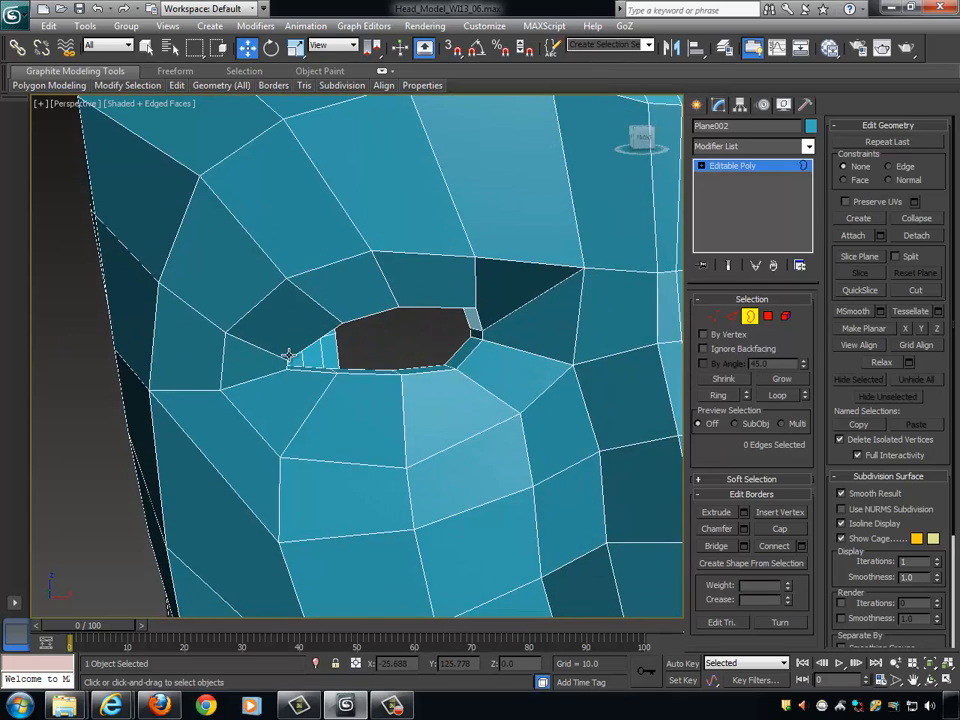
scroll(289, 356, "down", 6)
middle_click_drag(440, 385, 476, 408, "alt")
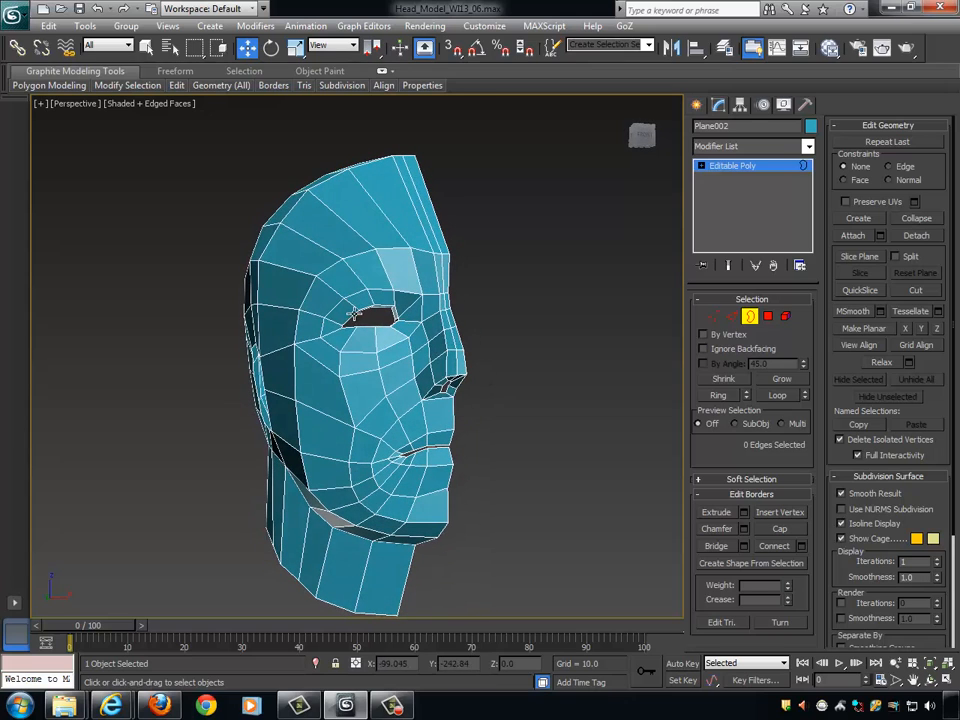
- Create a standard sphere with a radius of about 20.8 in the front view, centred in the eye opening
key("space")
key("alt+w")
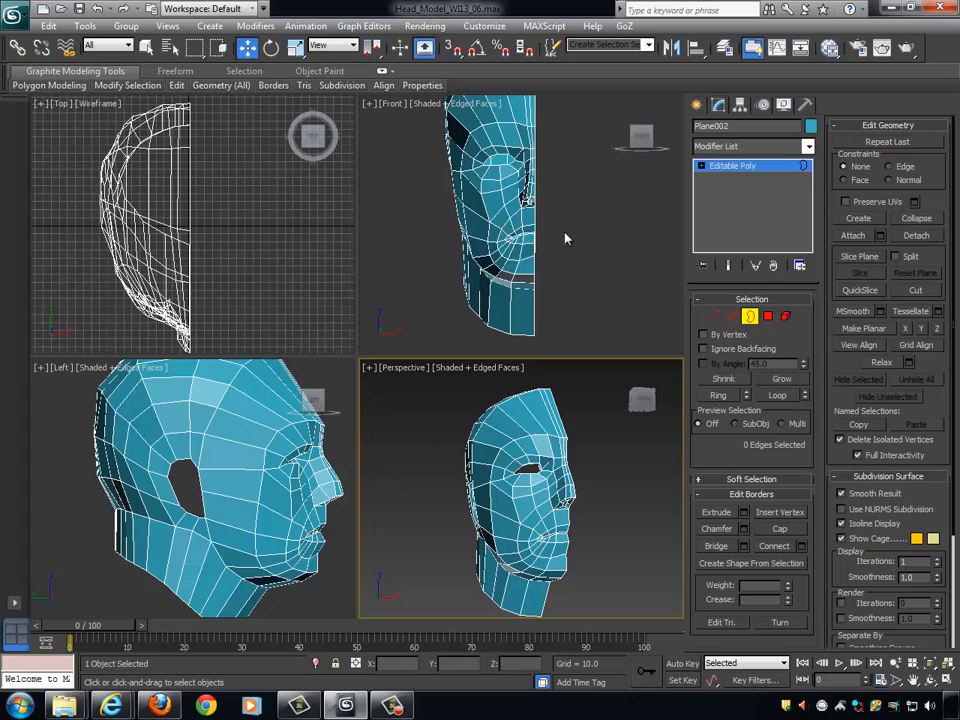
left_click(566, 305)
key("alt+w")
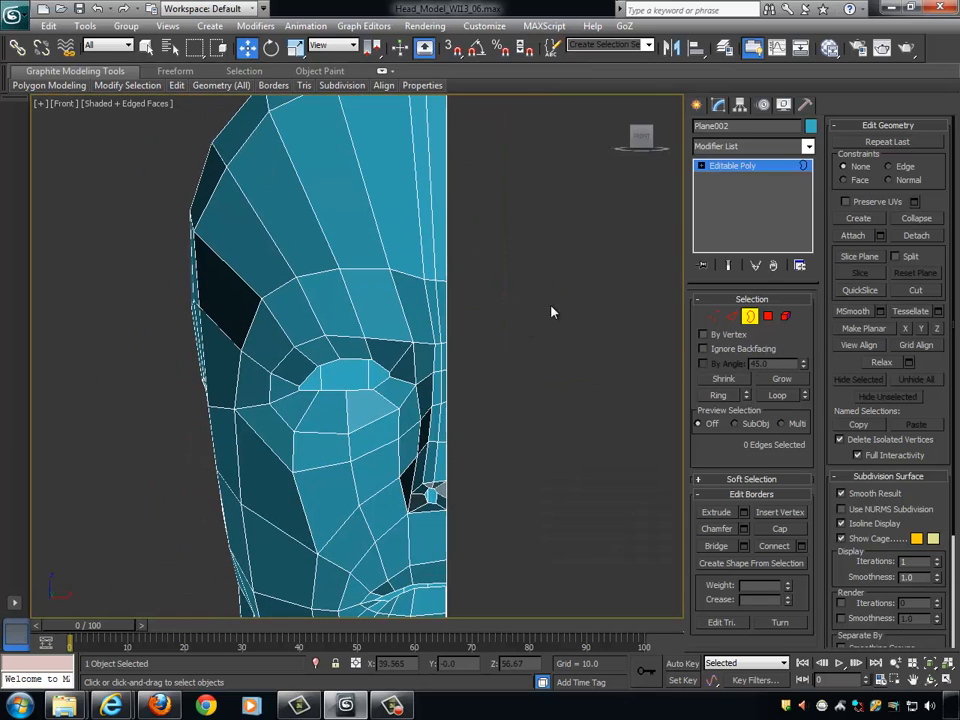
left_click(210, 26)
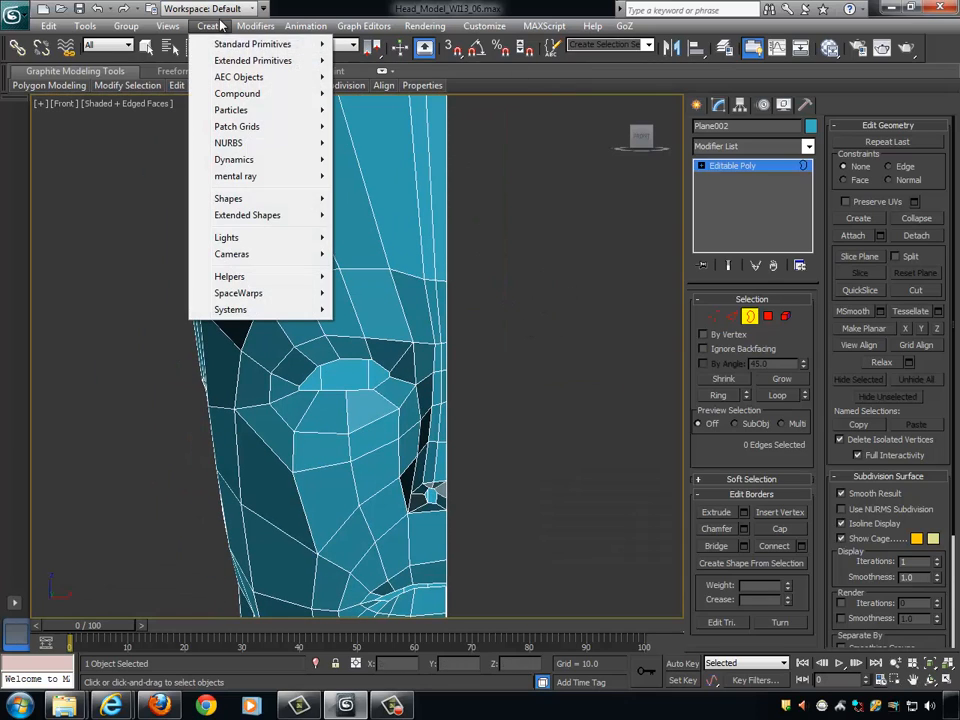
mouse_move(207, 47)
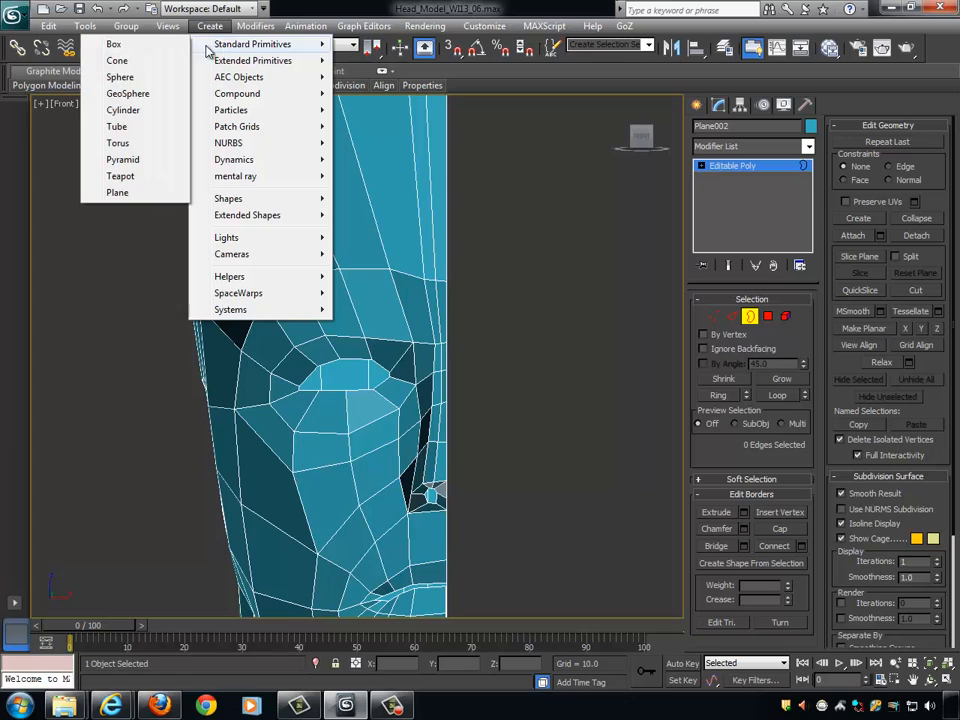
left_click(120, 77)
left_click_drag(347, 375, 395, 383)
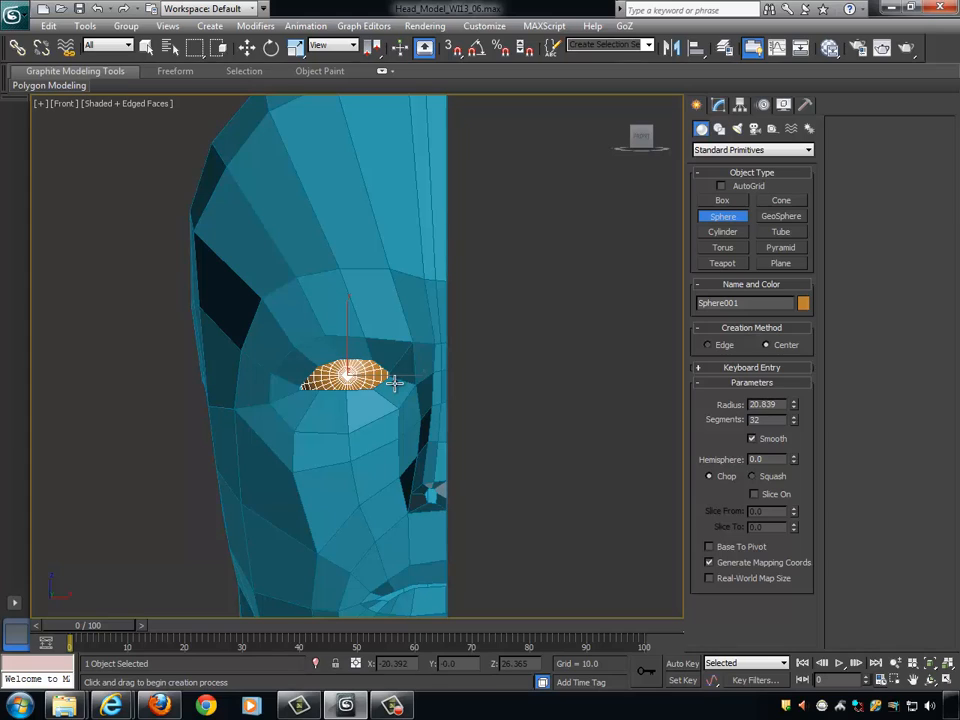
key("w")
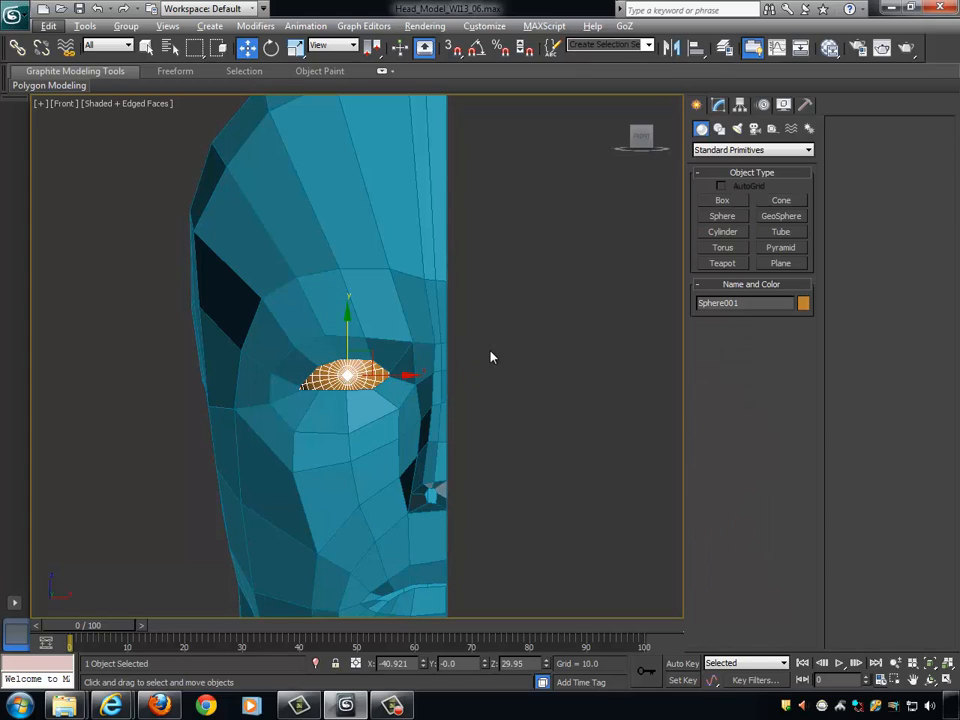
- In the left view, move the eyeball sphere forward into the eye socket, to about -78.9 in Y
key("alt+w")
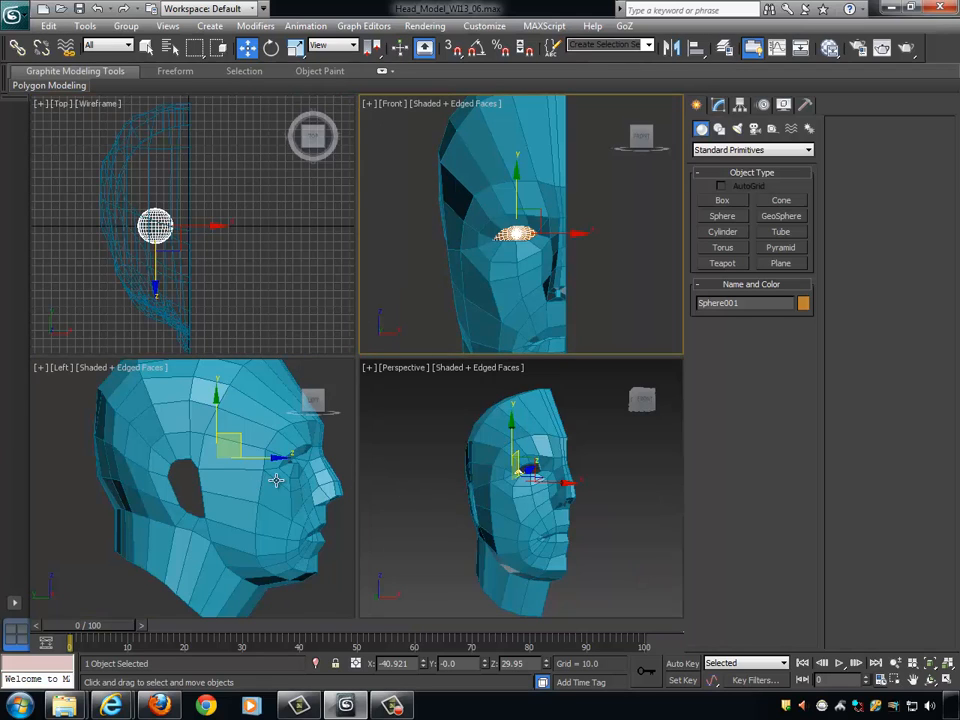
middle_click_drag(274, 476, 257, 505)
key("alt+w")
middle_click_drag(343, 504, 311, 364)
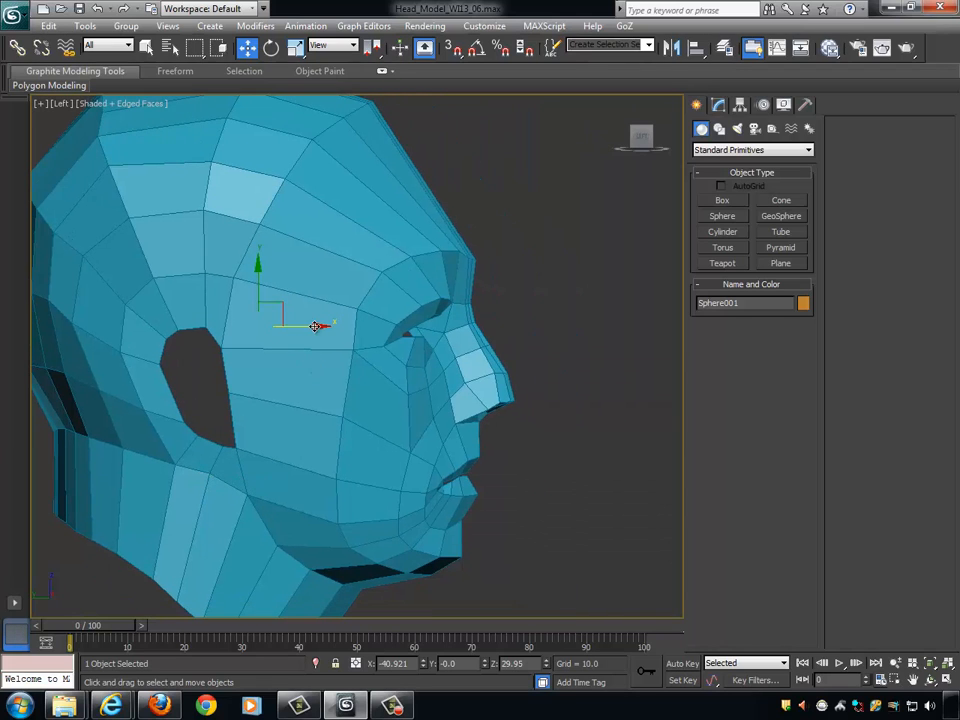
left_click_drag(338, 327, 442, 342)
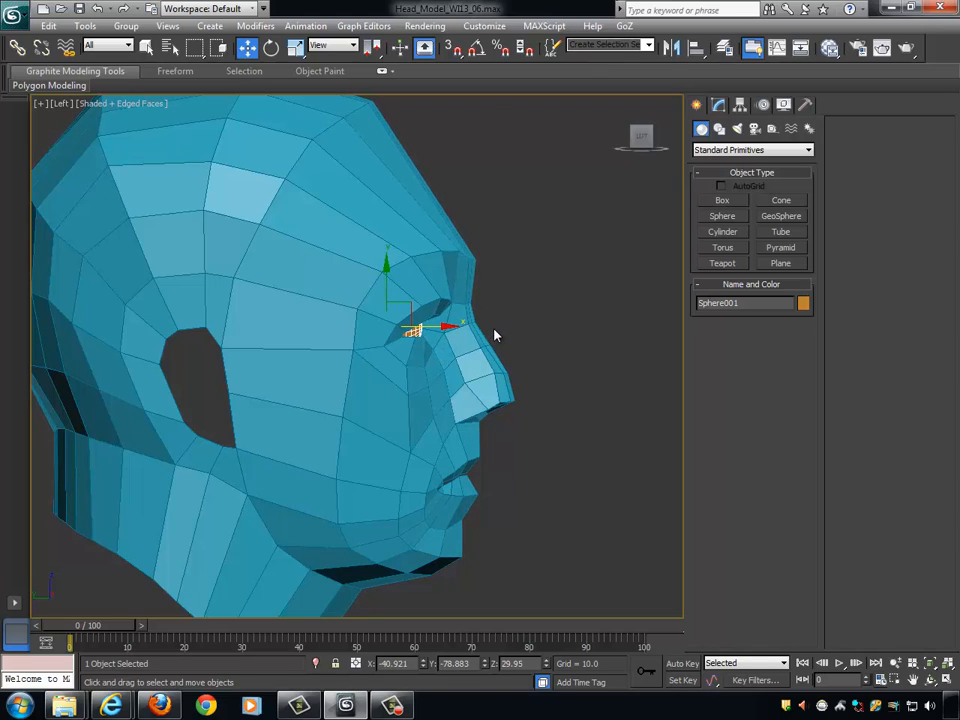
- Inspect the eyeball's fit in the eye opening in perspective, from the outside and from inside the head
key("alt+w")
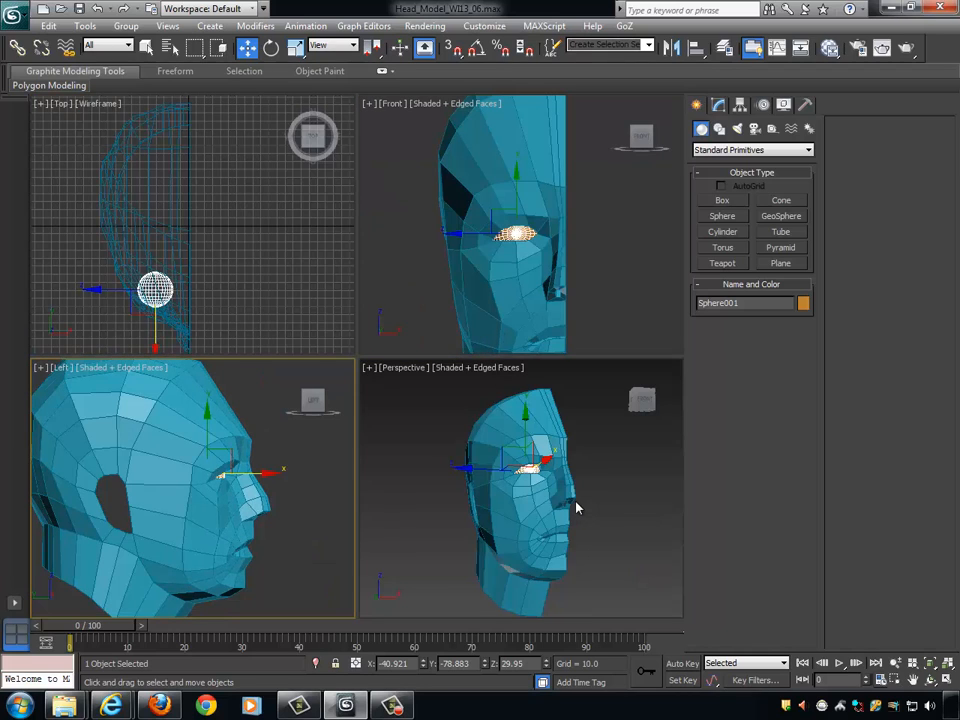
middle_click_drag(576, 508, 598, 544, "alt")
key("alt+w")
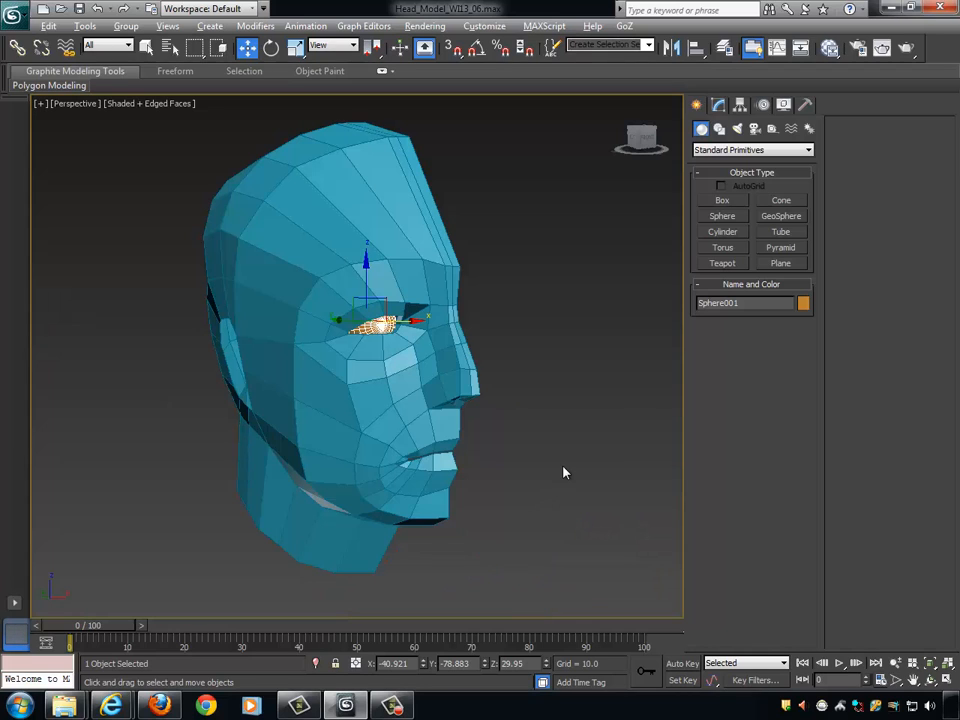
scroll(449, 374, "up", 4)
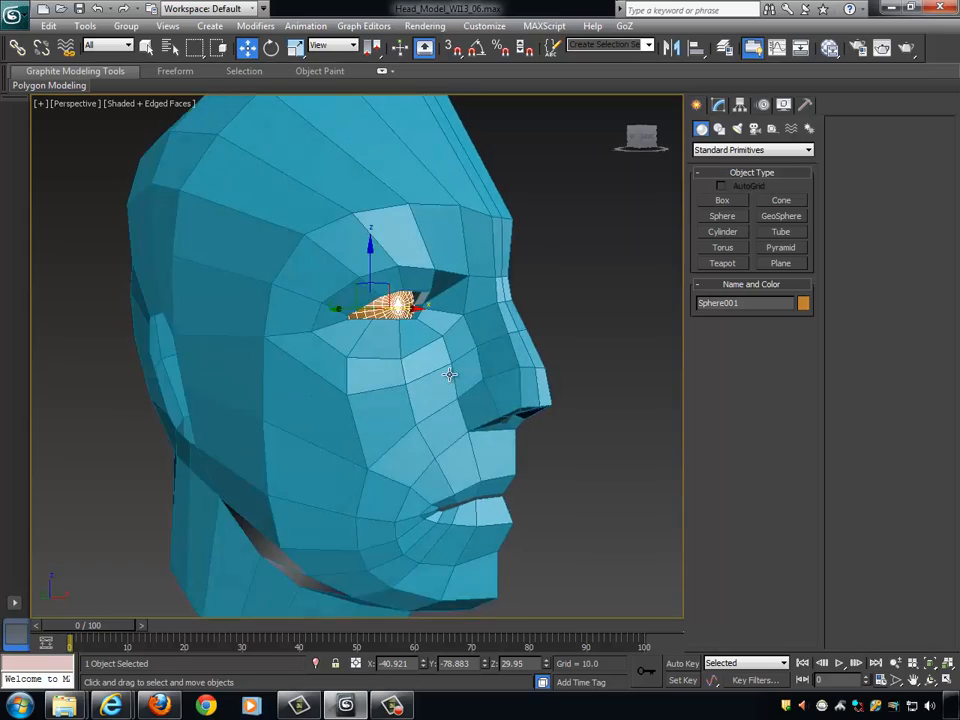
scroll(449, 374, "up", 2)
middle_click_drag(471, 360, 336, 354, "alt")
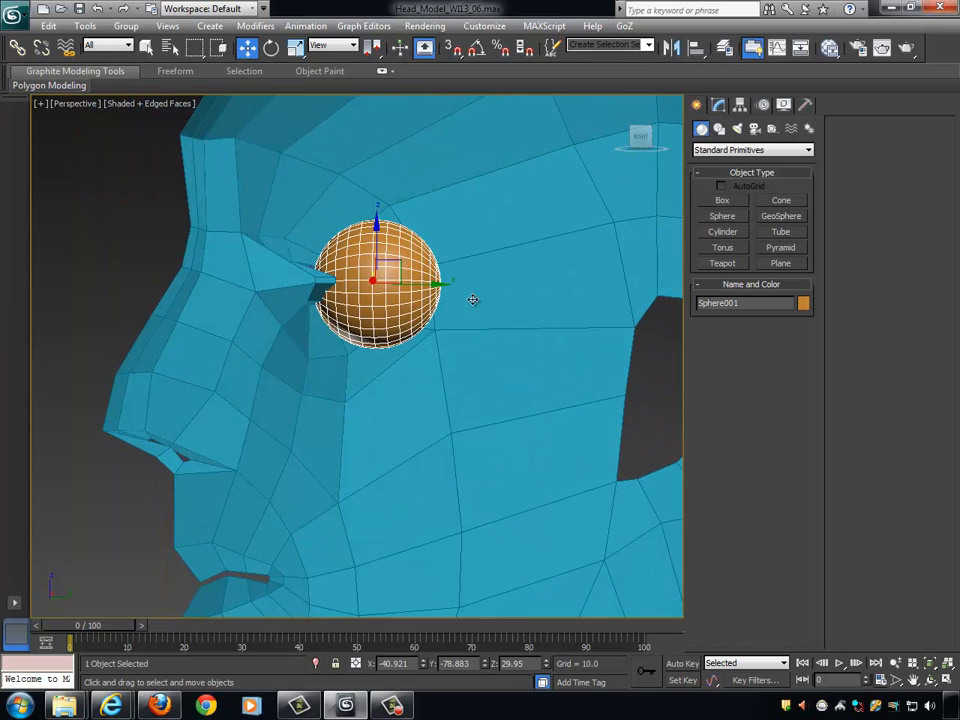
middle_click_drag(348, 285, 440, 322, "alt")
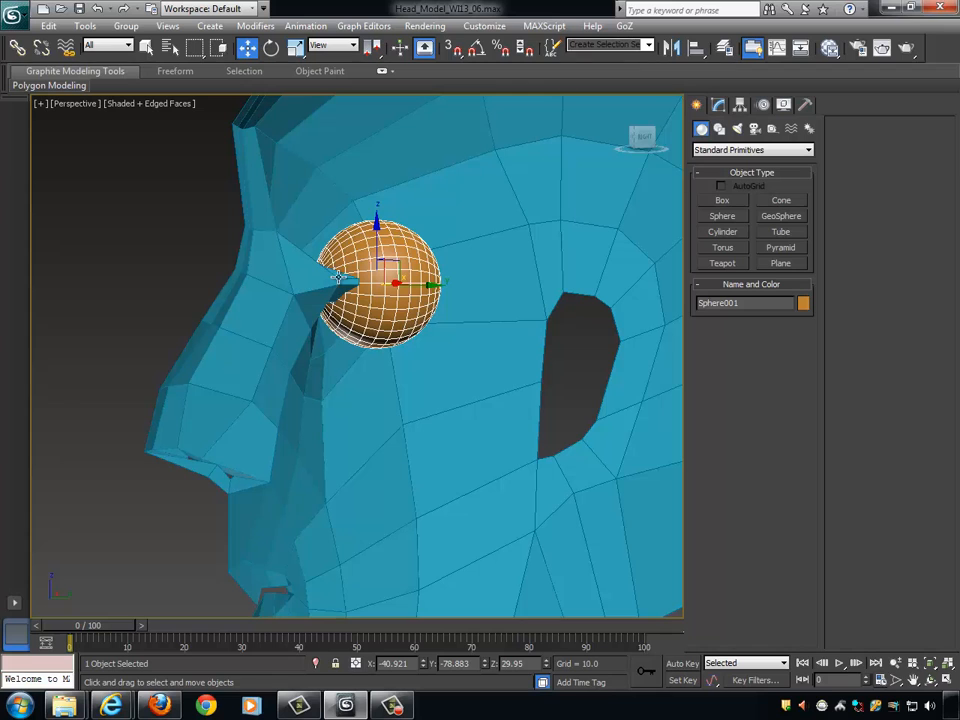
middle_click_drag(384, 344, 467, 342, "alt")
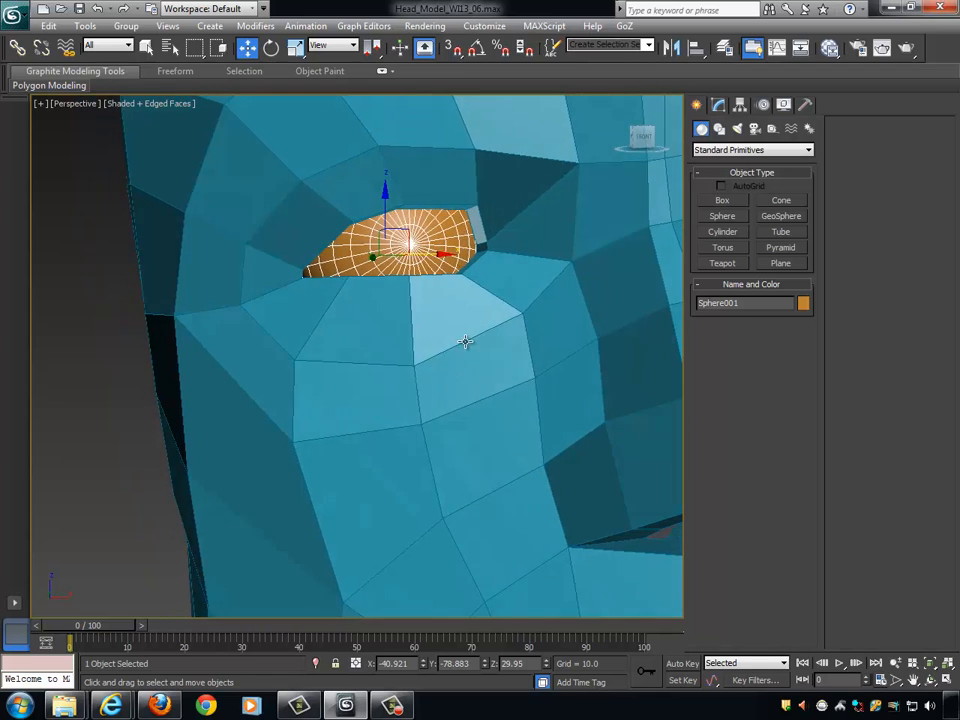
- Shift the eyeball sphere inward and upward in the eye opening, to about -38.2 in X and 32.8 in Z
scroll(432, 265, "up", 3)
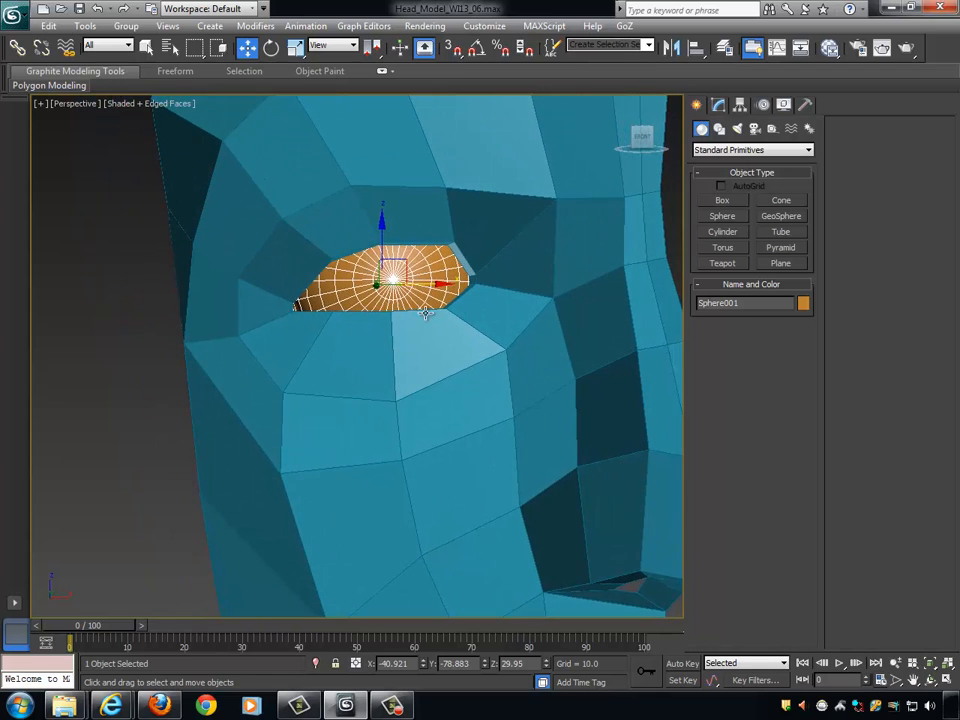
middle_click_drag(412, 254, 487, 228, "alt")
left_click_drag(393, 193, 393, 177)
middle_click_drag(505, 220, 459, 229, "alt")
left_click_drag(451, 234, 467, 233)
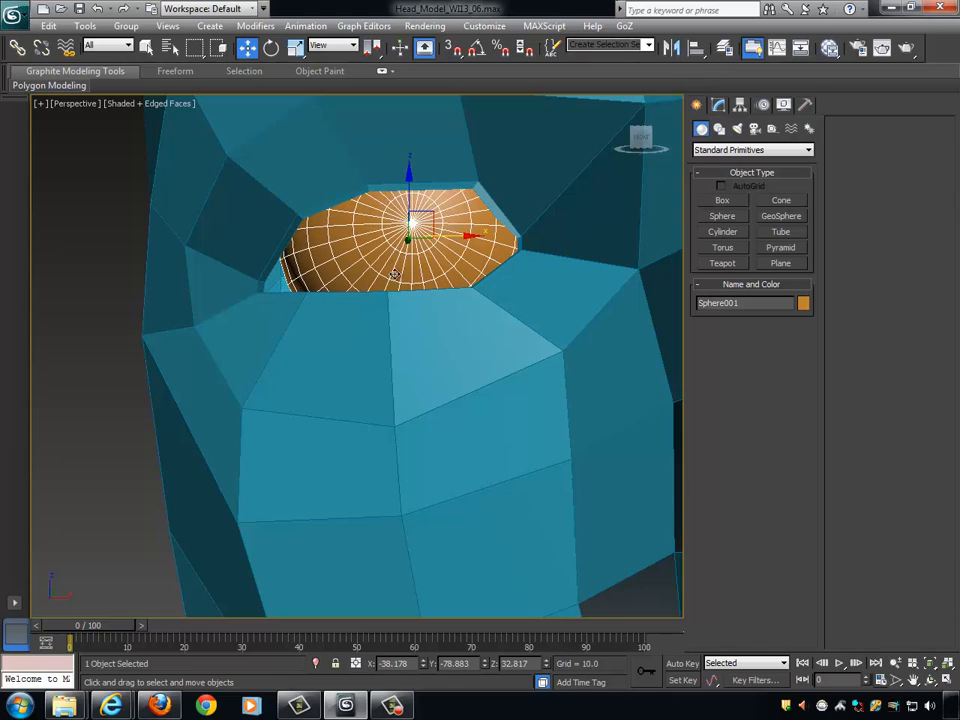
- Undo the accidental selection of the head mesh and lower the eyeball sphere to about 31.2 in Z
left_click_drag(412, 178, 409, 180)
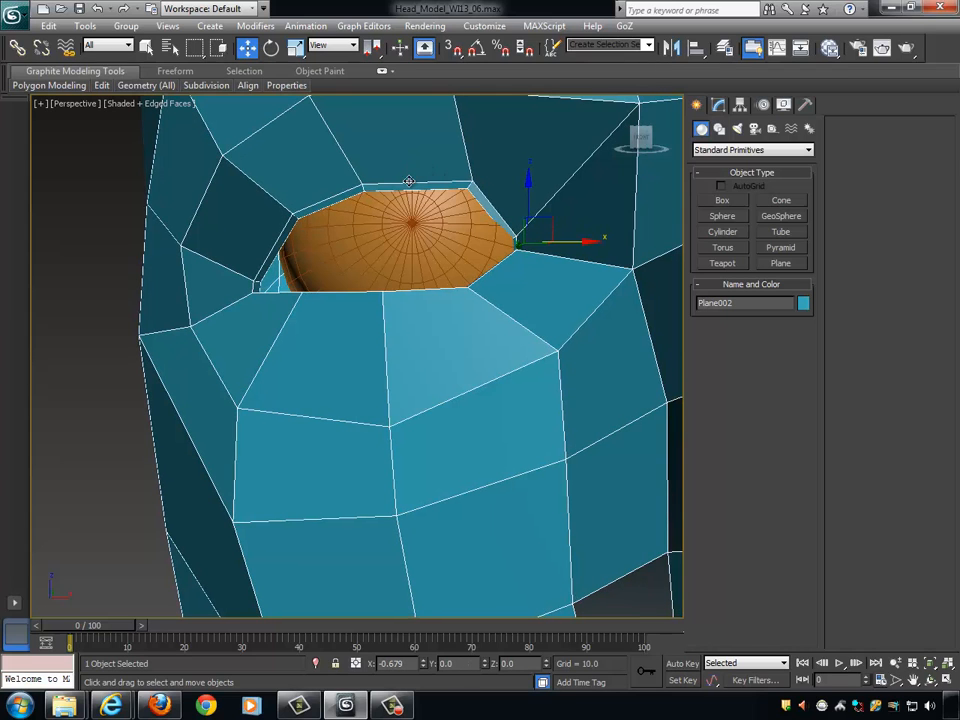
key("ctrl+z")
middle_click_drag(450, 225, 446, 233, "alt")
left_click(445, 233)
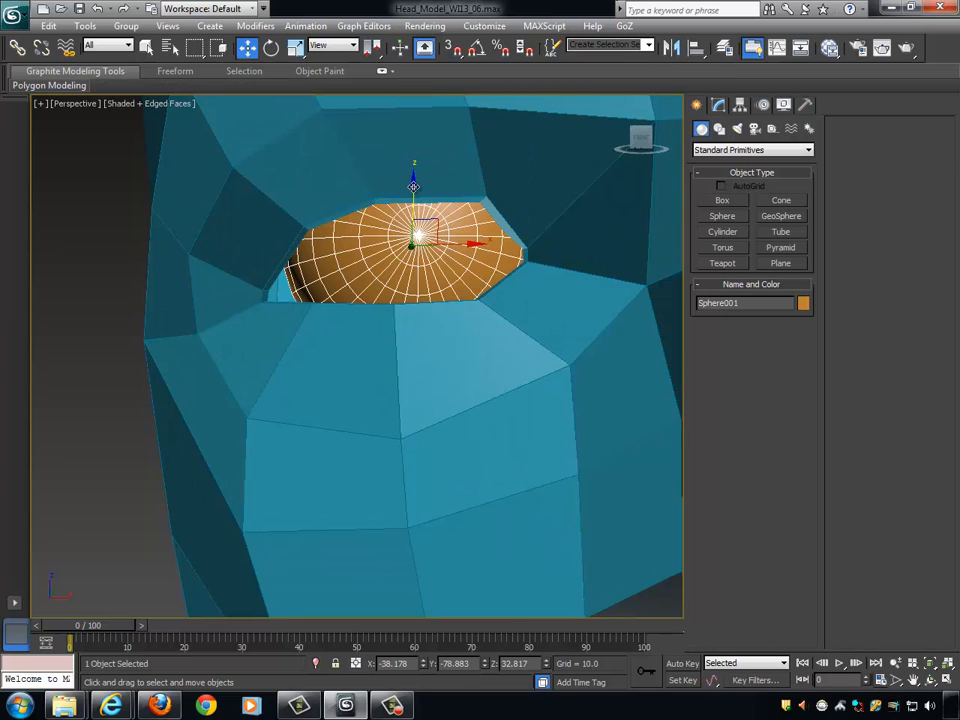
left_click_drag(413, 186, 413, 191)
middle_click_drag(413, 191, 489, 289, "alt")
scroll(508, 258, "down", 4)
scroll(493, 295, "down", 5)
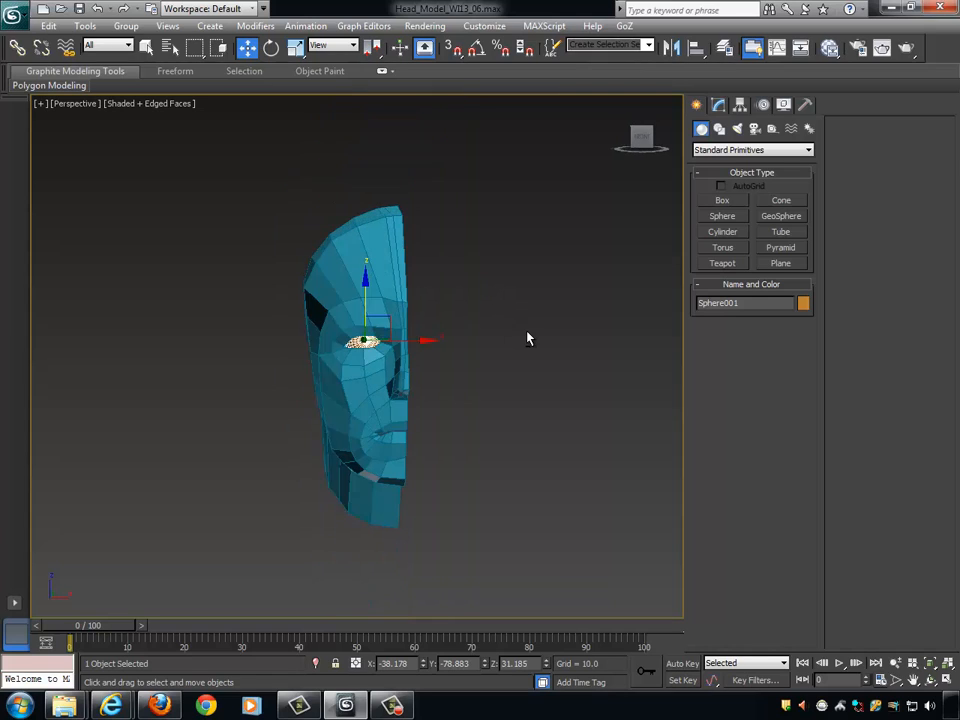
- Inspect how the eyeball sits between the eyelids, from a distance and close up from several angles
left_click(523, 369)
middle_click_drag(523, 369, 411, 355, "alt")
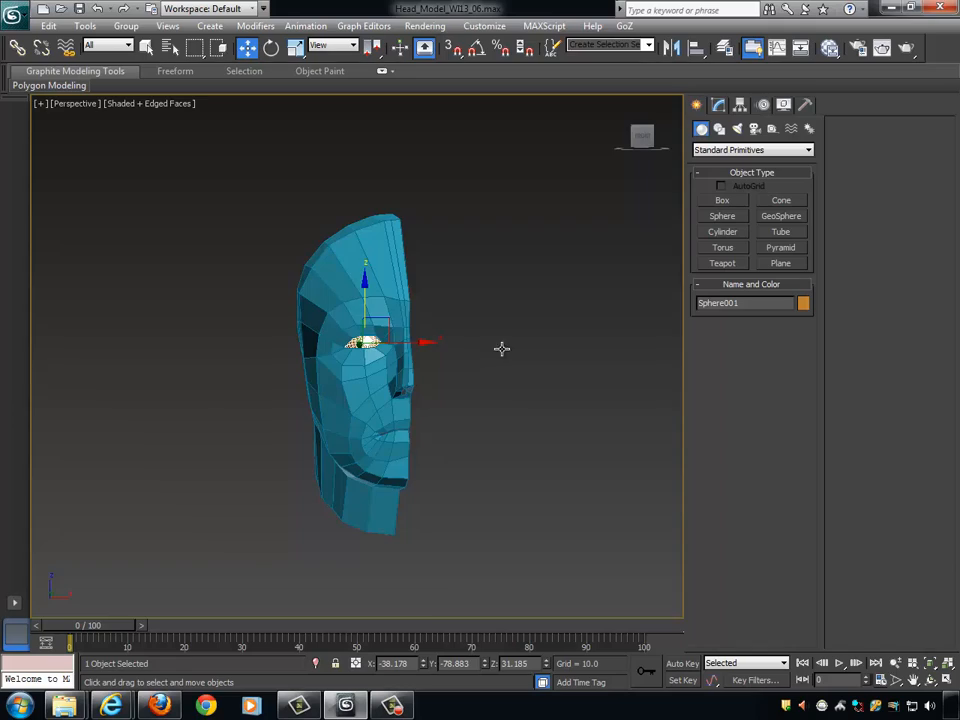
key("z")
middle_click_drag(502, 348, 408, 366, "alt")
middle_click_drag(344, 374, 544, 434, "alt")
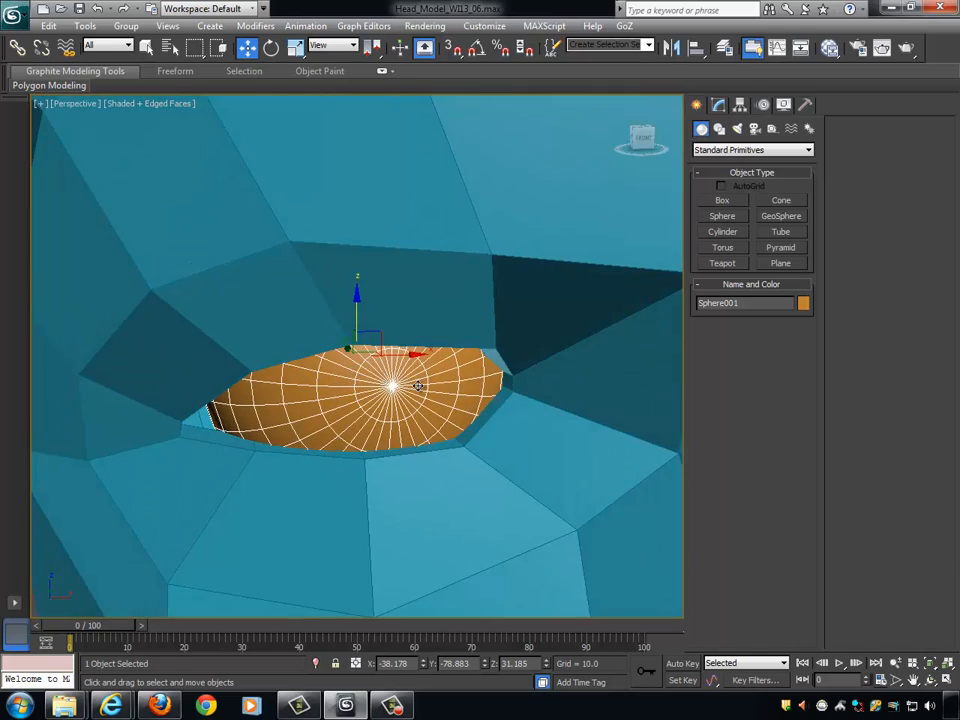
middle_click_drag(450, 440, 479, 386, "alt")
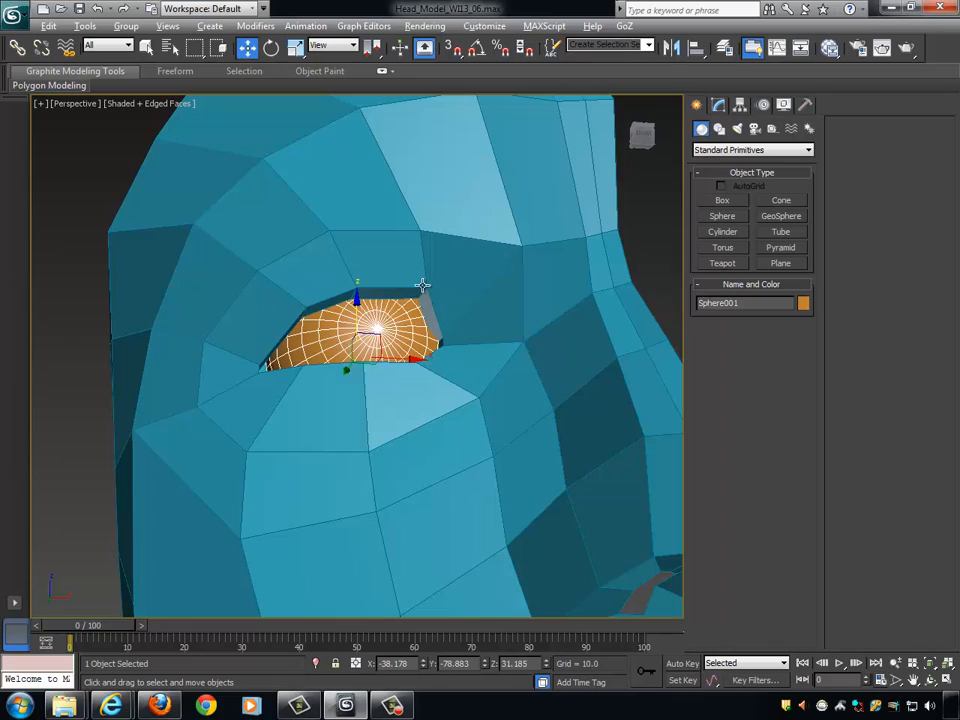
middle_click_drag(424, 292, 530, 295, "alt")
left_click(535, 287)
left_click(405, 346)
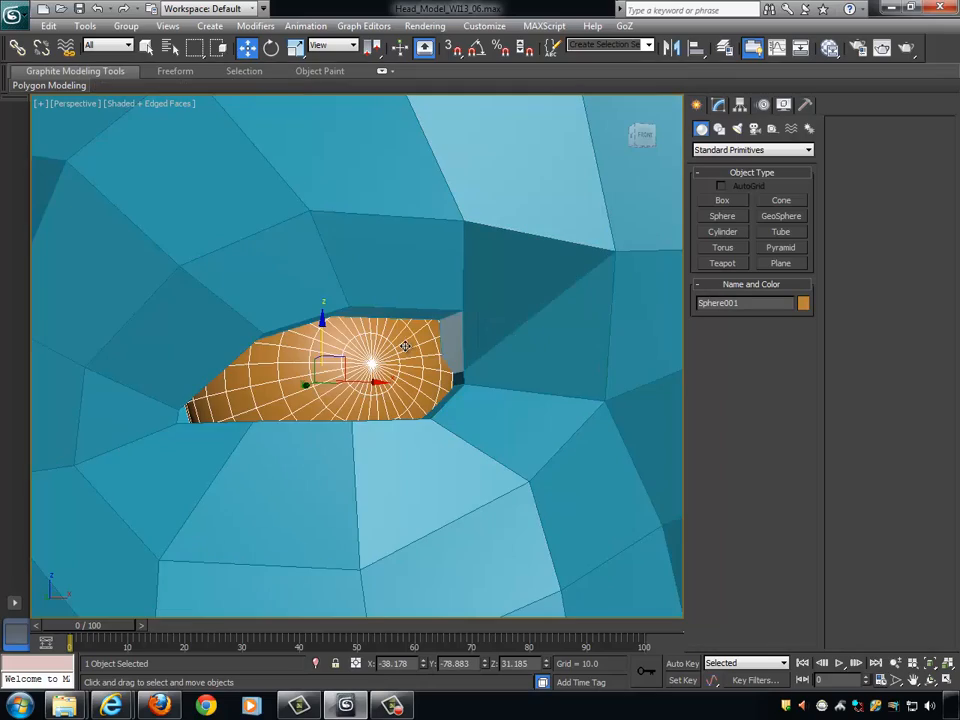
middle_click_drag(491, 332, 514, 300, "alt")
- Select the head mesh and enter vertex editing, with the gap between the upper eyelid and the eyeball in view
left_click(492, 282)
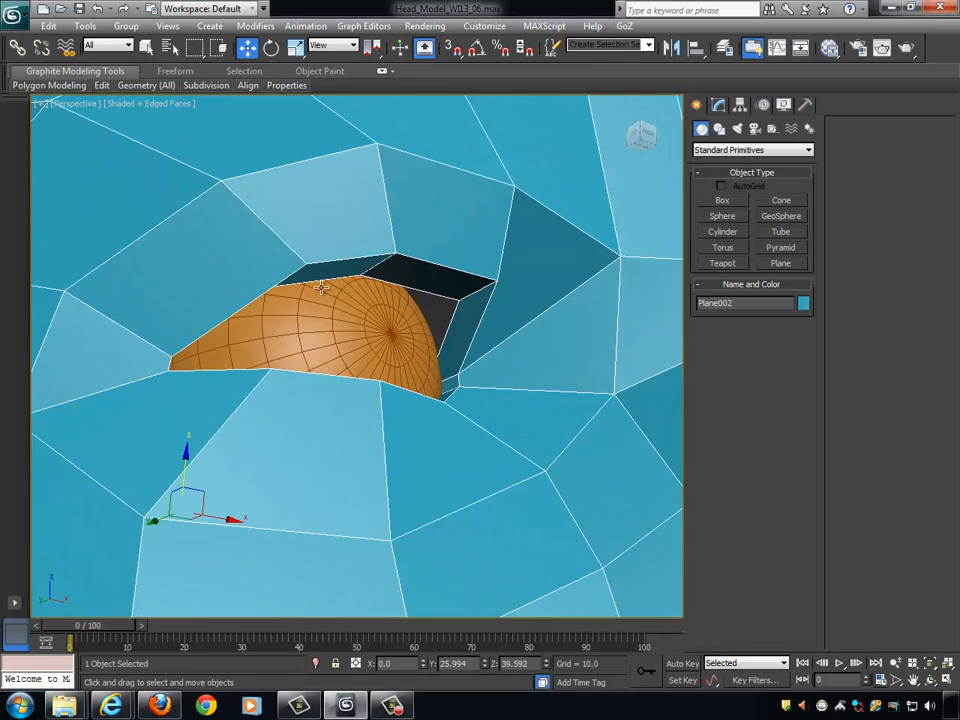
middle_click_drag(424, 290, 361, 280, "alt")
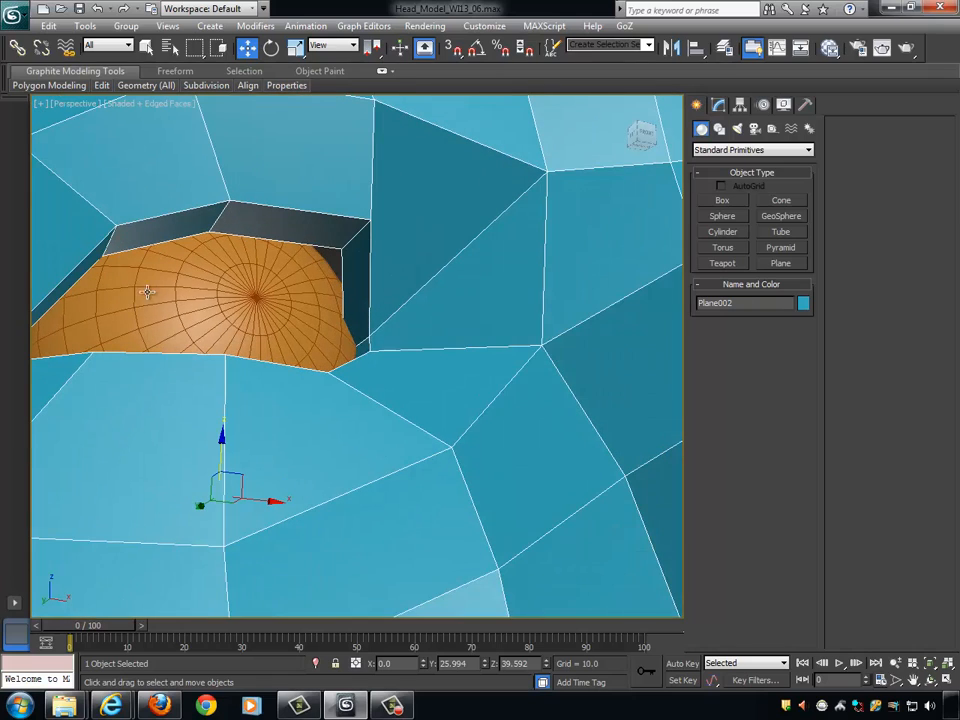
scroll(326, 358, "down", 5)
middle_click_drag(176, 328, 375, 381, "alt")
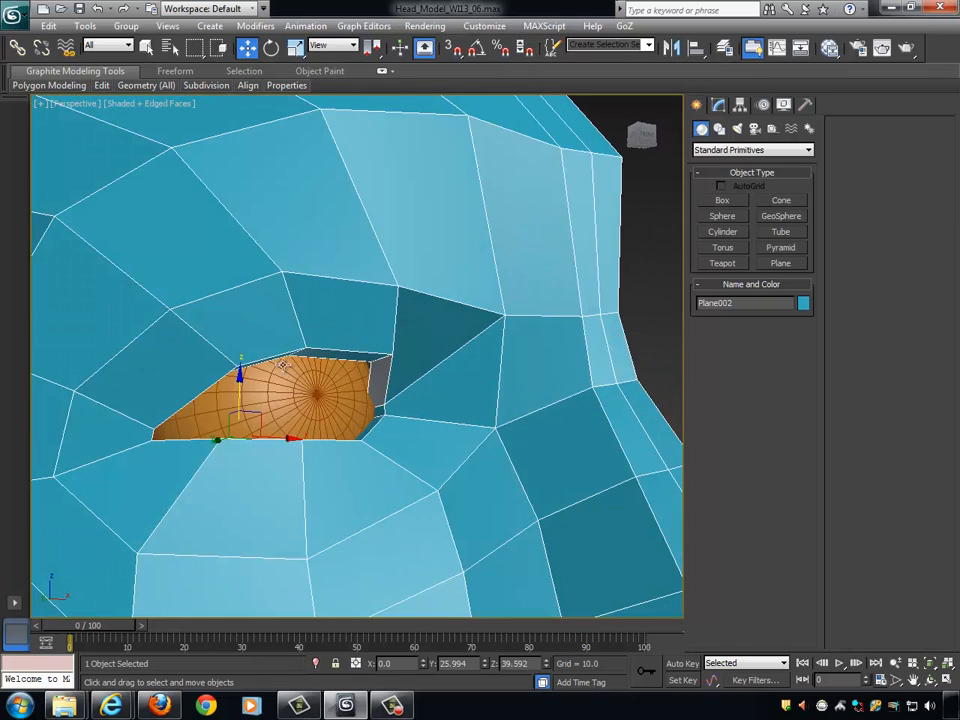
middle_click_drag(463, 346, 485, 326, "alt")
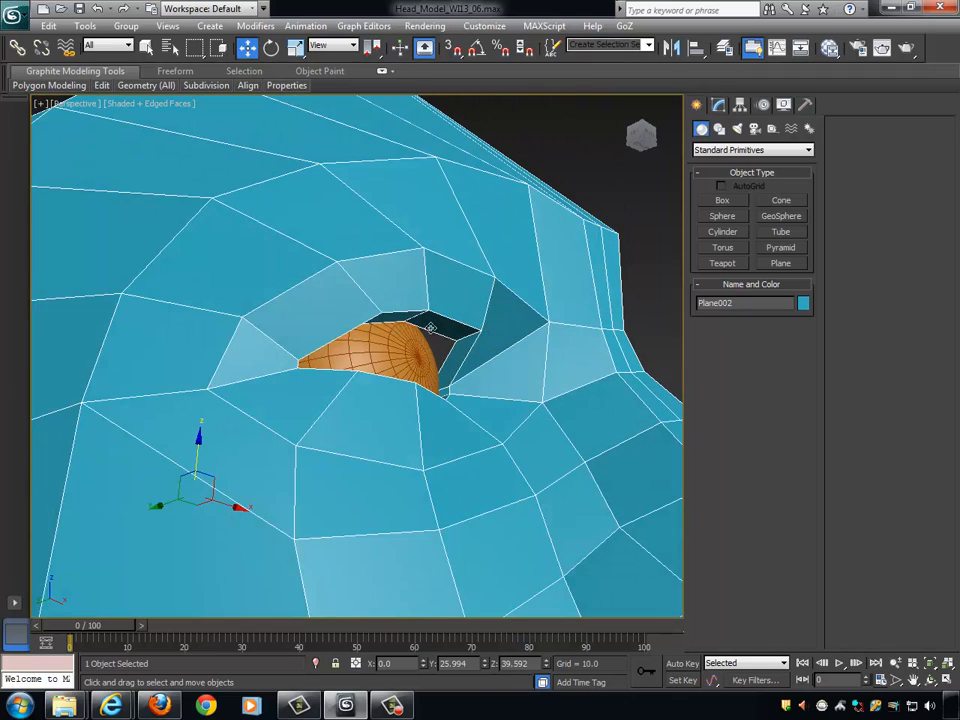
middle_click_drag(388, 346, 435, 353, "alt")
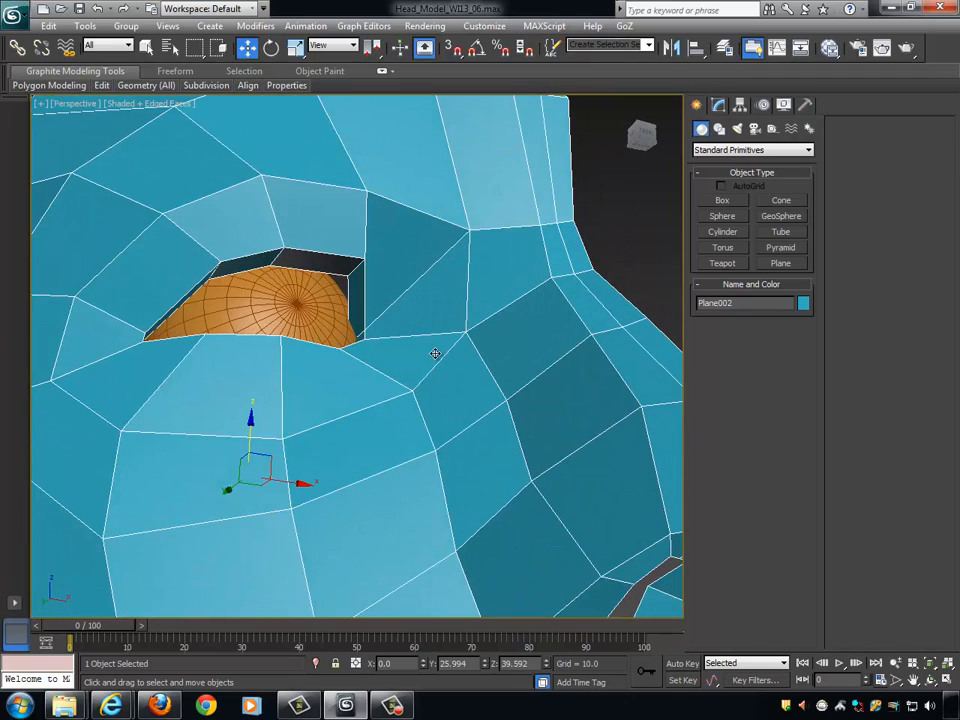
left_click(719, 106)
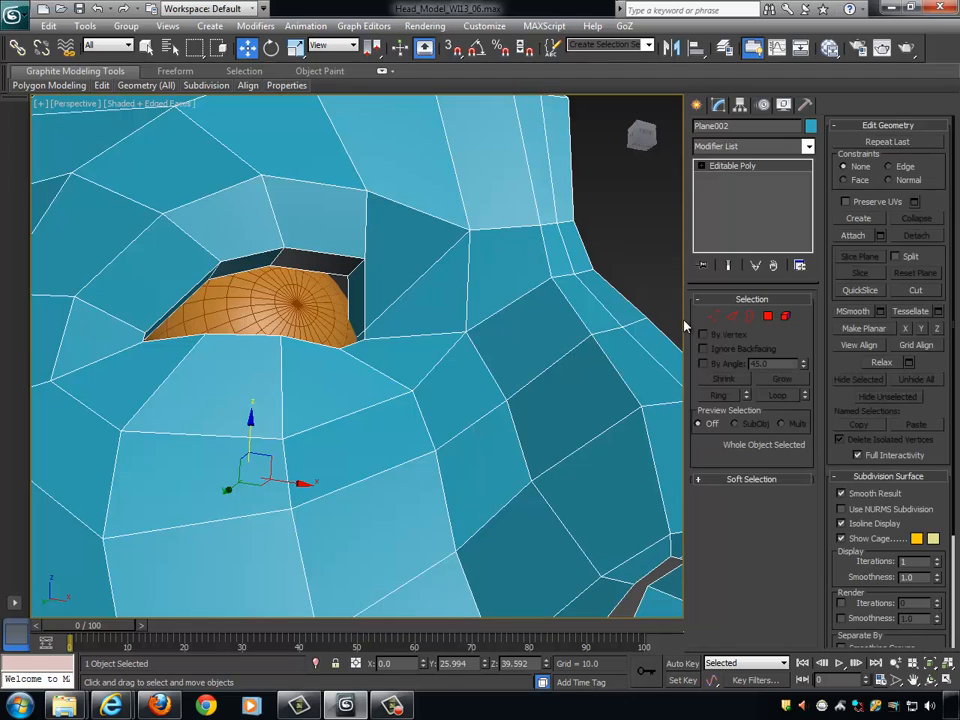
left_click(714, 316)
middle_click_drag(354, 289, 407, 306, "alt")
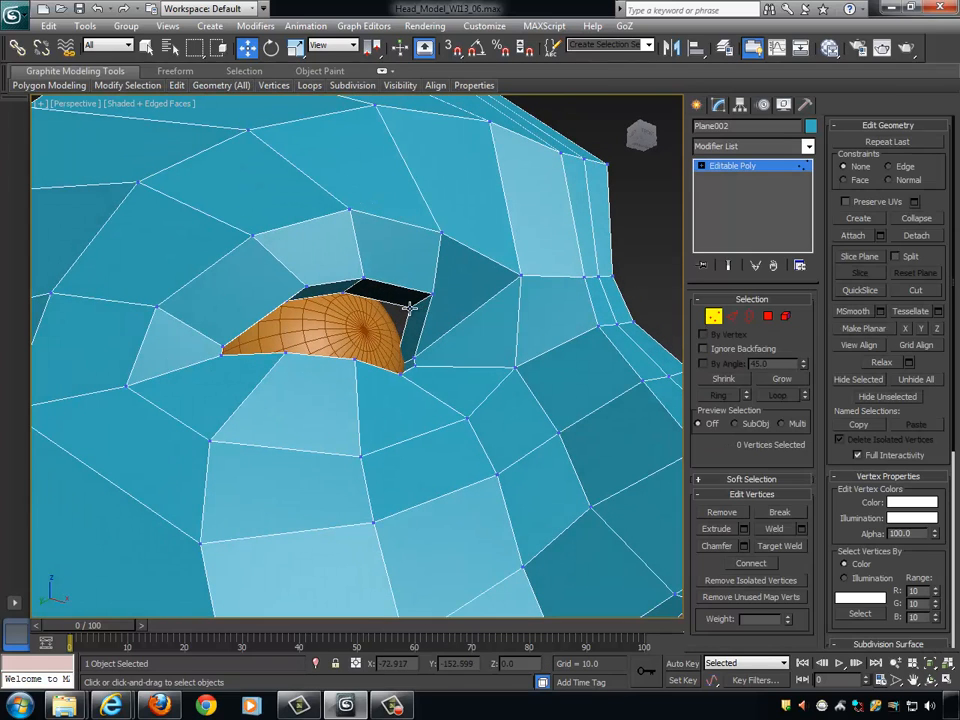
- Move the inner rim vertices of the upper eyelid at the nose side and middle back against the eyeball
left_click(408, 305)
scroll(407, 346, "up", 5)
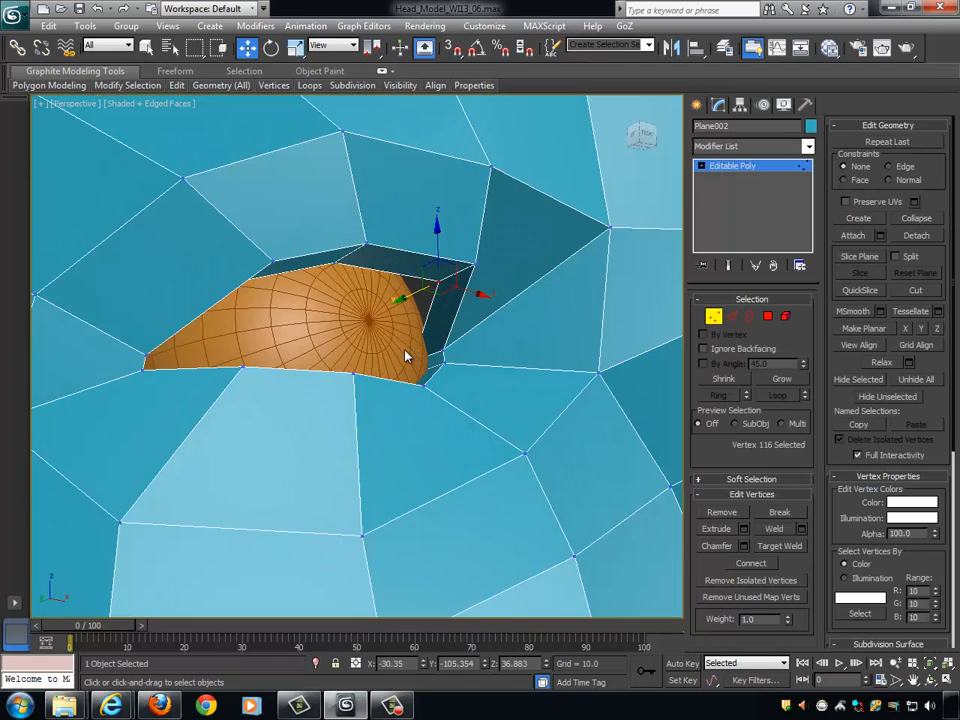
left_click_drag(412, 300, 408, 309)
middle_click_drag(407, 302, 303, 293, "alt")
left_click(310, 266)
left_click_drag(300, 292, 297, 314)
middle_click_drag(305, 314, 290, 312, "alt")
- Move the outermost inner rim vertex of the upper eyelid against the eyeball, to about X -49.6, Y -96.1, Z 33.9
left_click(228, 306)
middle_click_drag(229, 307, 295, 334, "alt")
left_click_drag(258, 310, 288, 311)
middle_click_drag(384, 330, 328, 405, "alt")
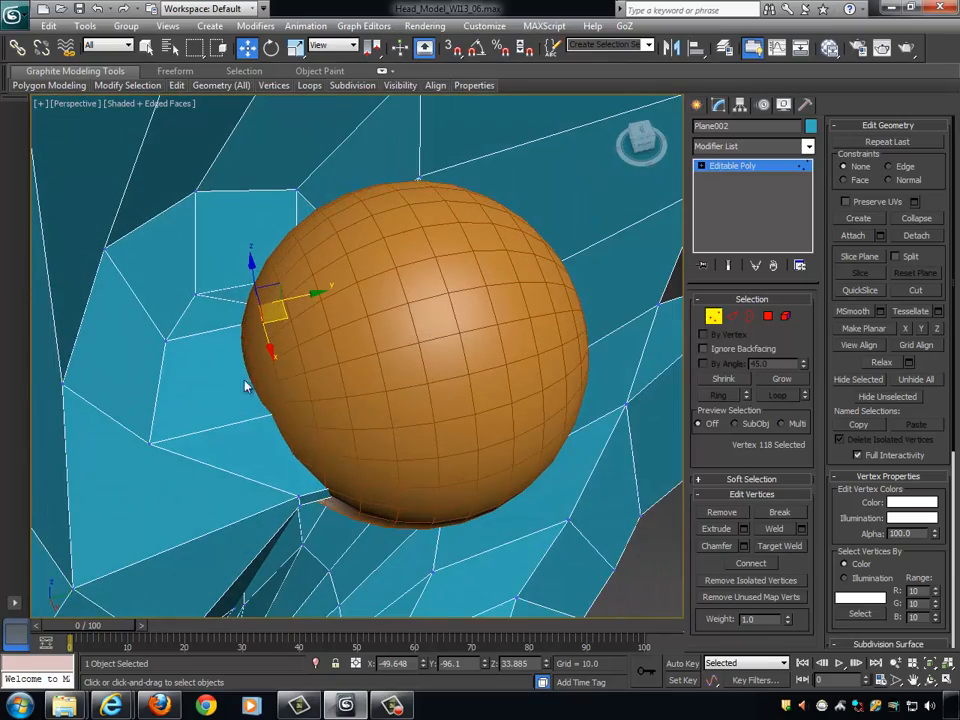
middle_click_drag(309, 309, 469, 234, "alt")
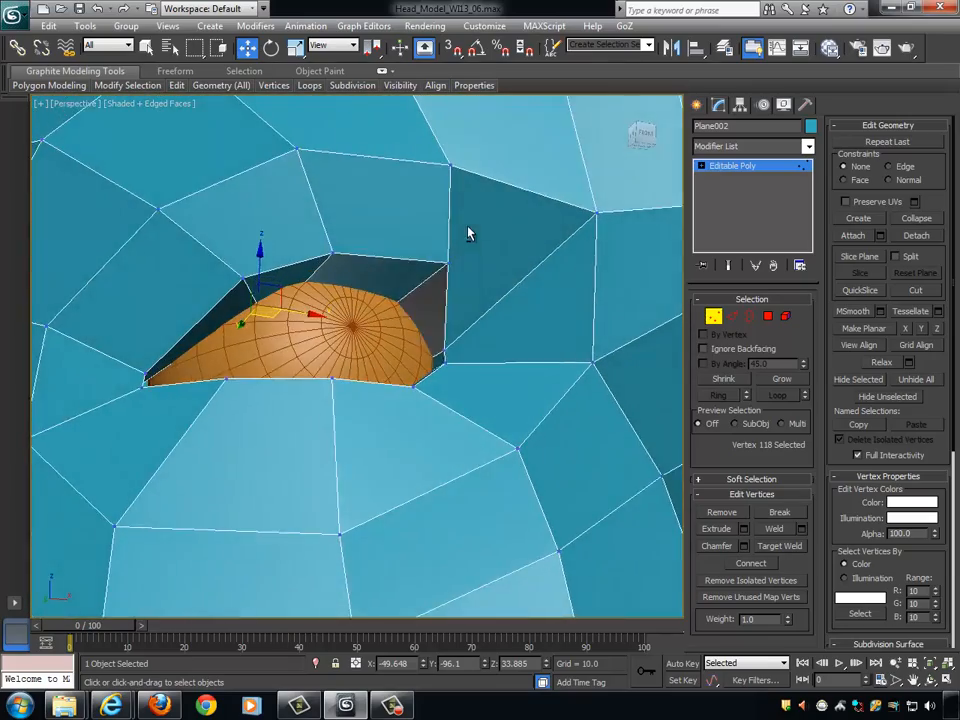
middle_click_drag(424, 266, 428, 289, "alt")
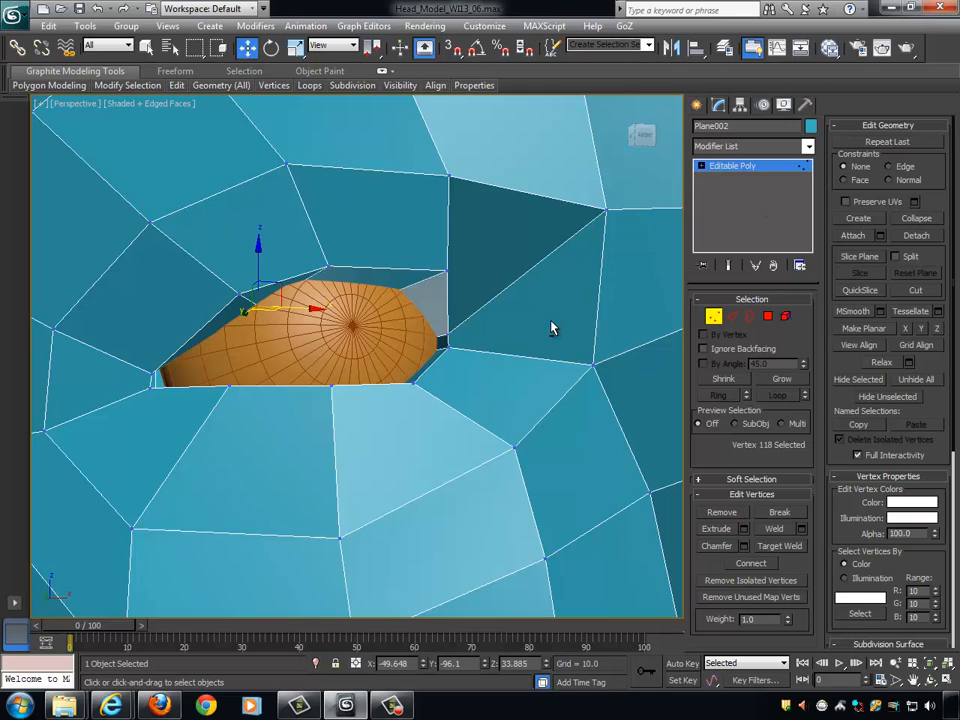
- Examine the eyelid's fit around the eyeball and the face profile from outside, from the side and from inside the head
middle_click_drag(415, 408, 493, 366, "alt")
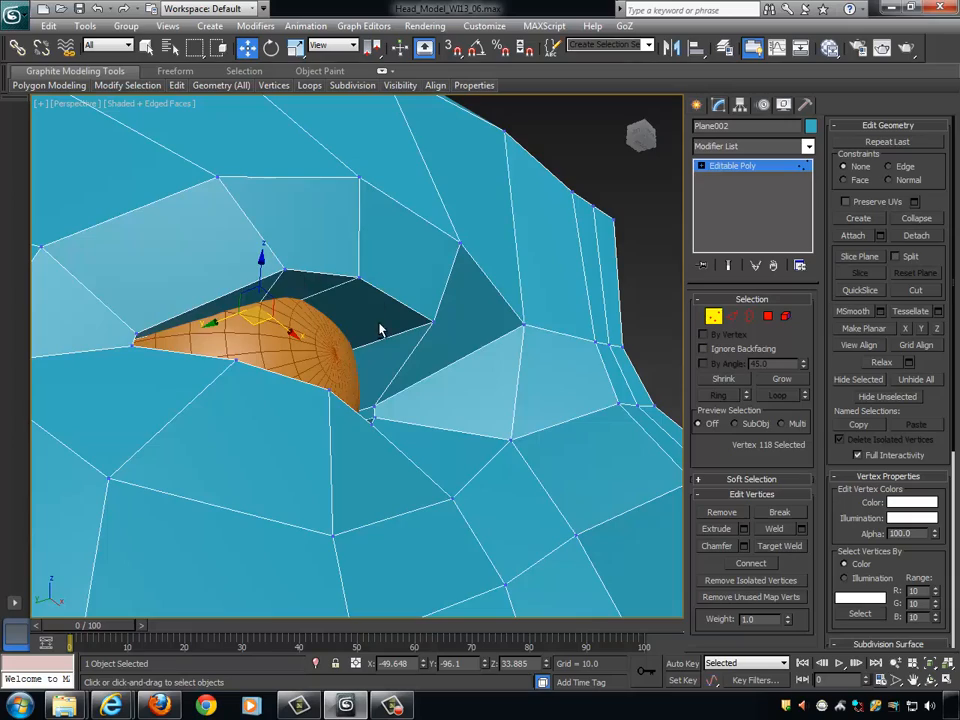
middle_click_drag(380, 330, 248, 309, "alt")
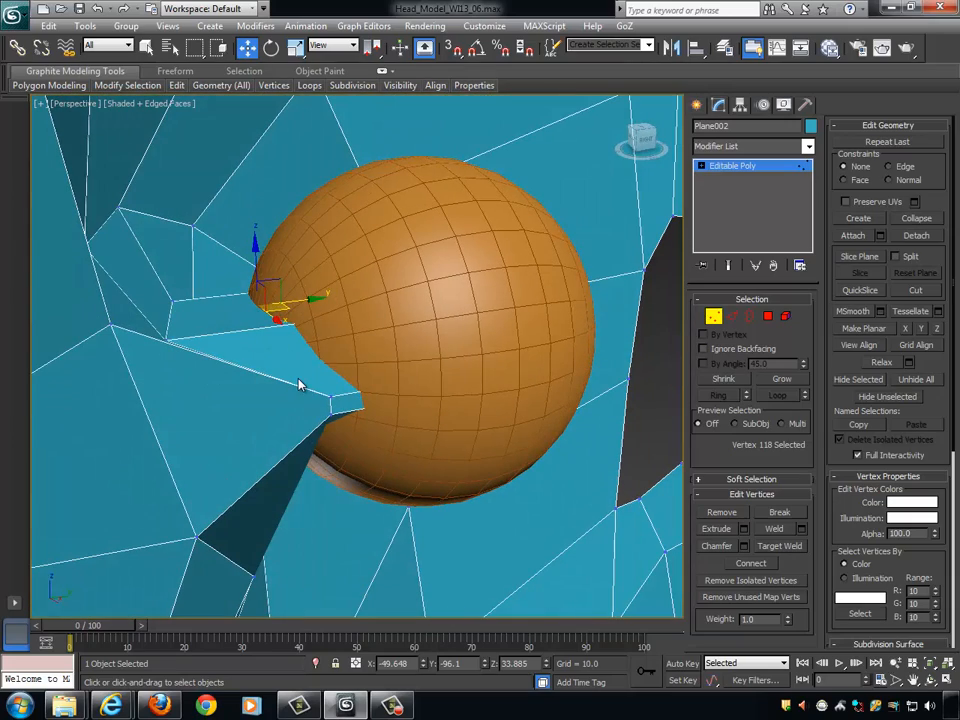
middle_click_drag(335, 366, 388, 323, "alt")
scroll(388, 323, "down", 7)
scroll(410, 375, "up", 10)
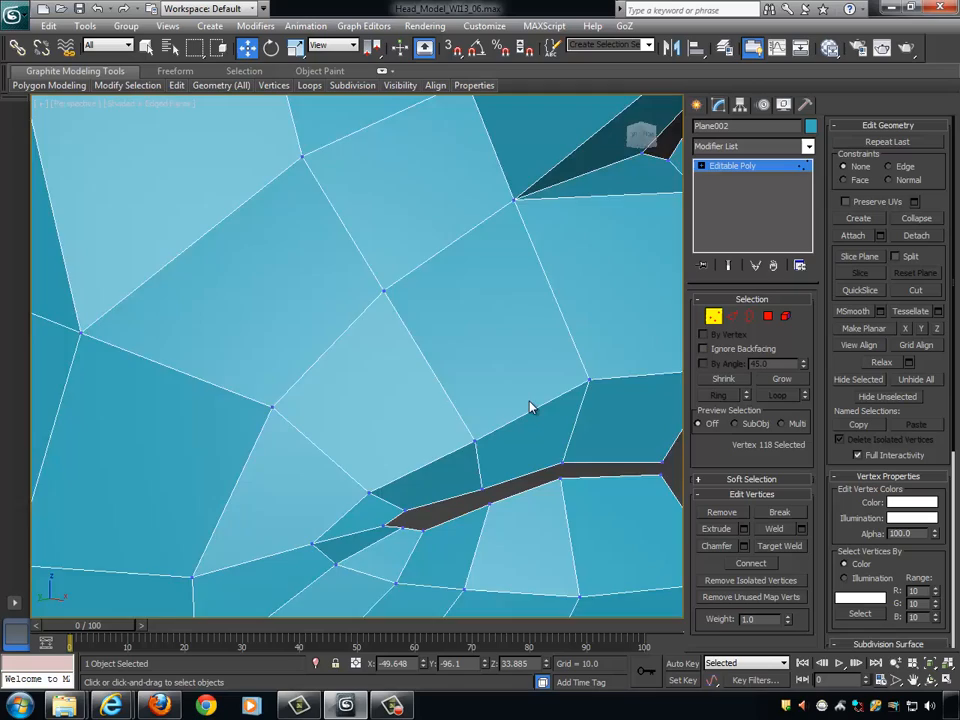
middle_click_drag(531, 407, 380, 356, "alt")
scroll(380, 356, "down", 4)
middle_click_drag(470, 350, 155, 340, "alt")
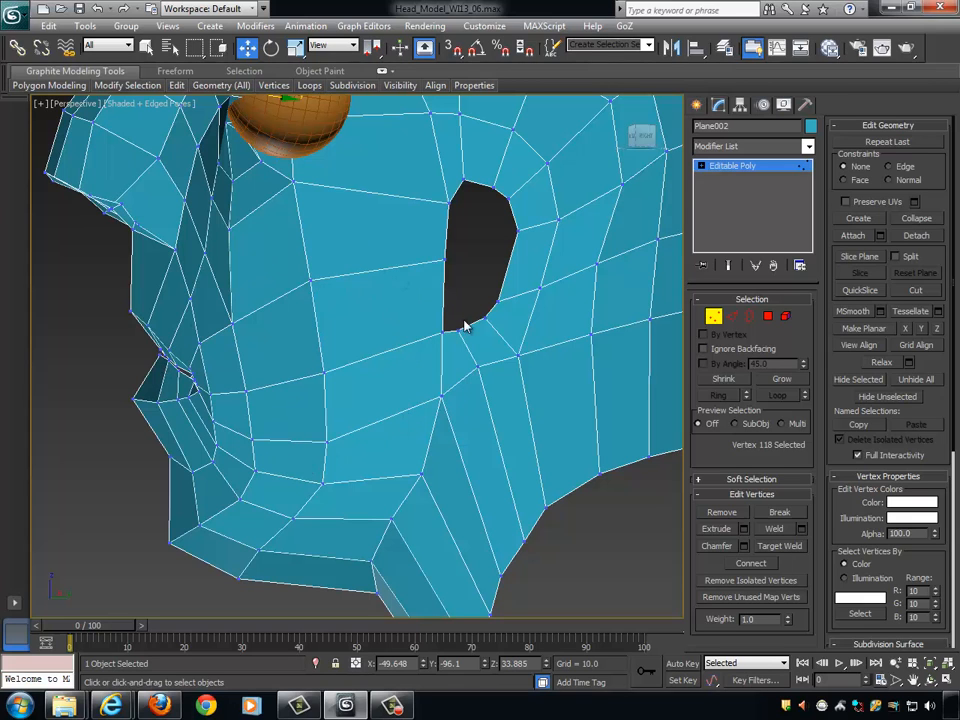
middle_click_drag(229, 354, 407, 486, "alt")
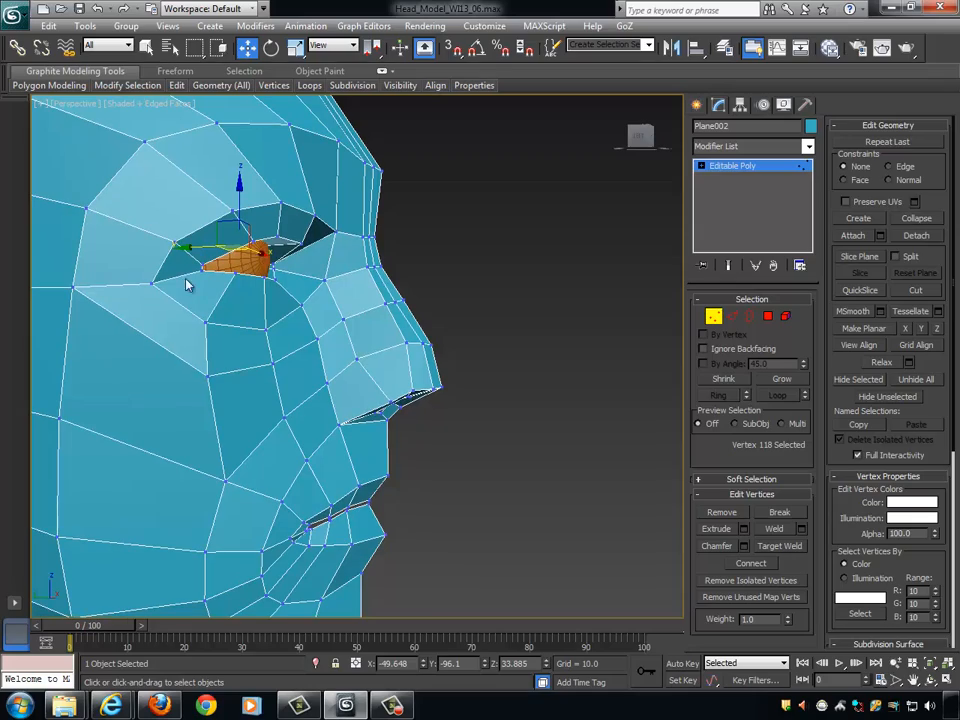
middle_click_drag(345, 334, 402, 480, "alt")
scroll(279, 335, "up", 3)
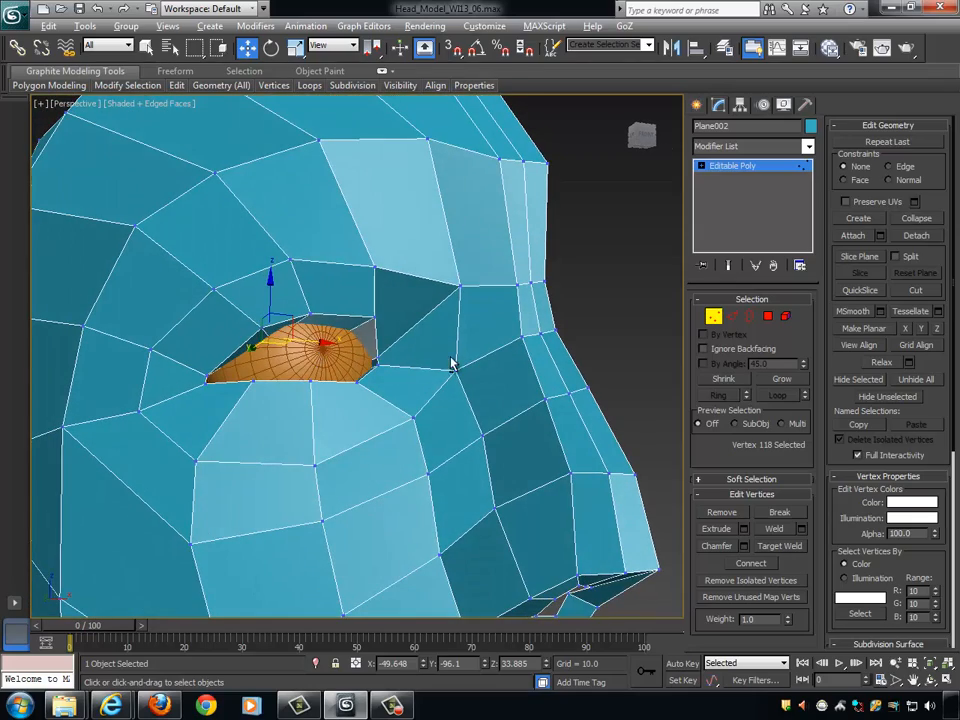
middle_click_drag(451, 360, 247, 360, "alt")
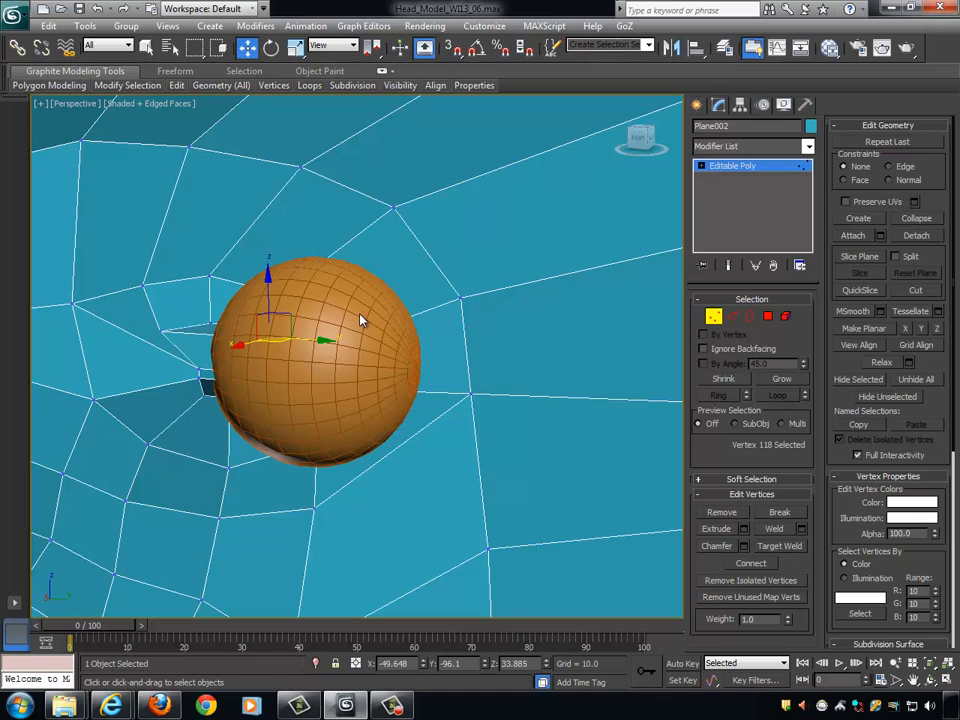
middle_click_drag(197, 334, 456, 389, "alt")
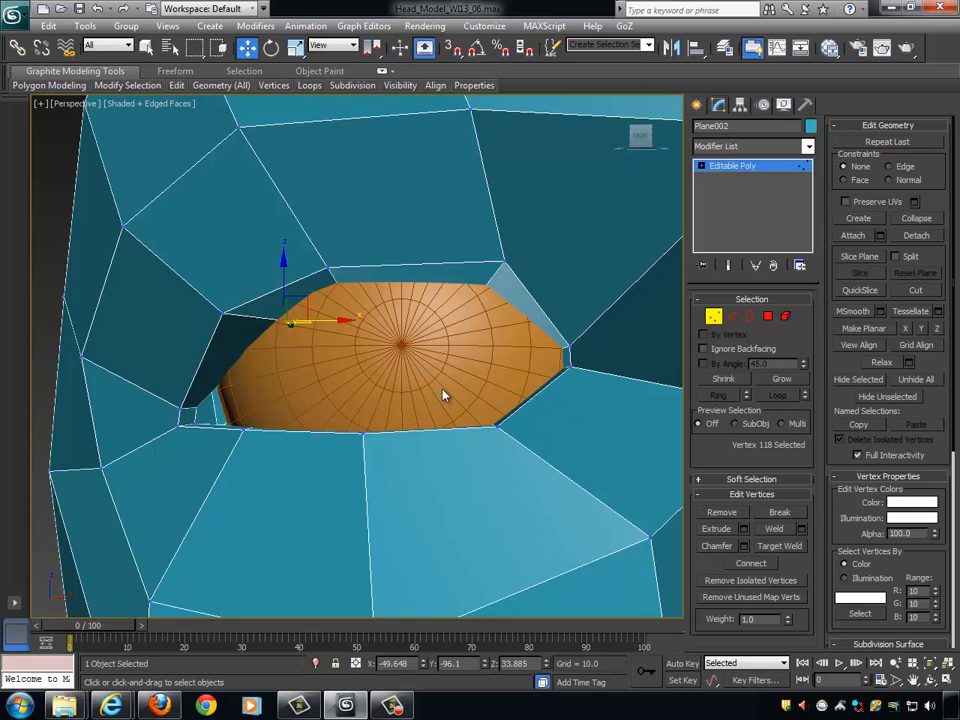
middle_click_drag(443, 395, 190, 393, "alt")
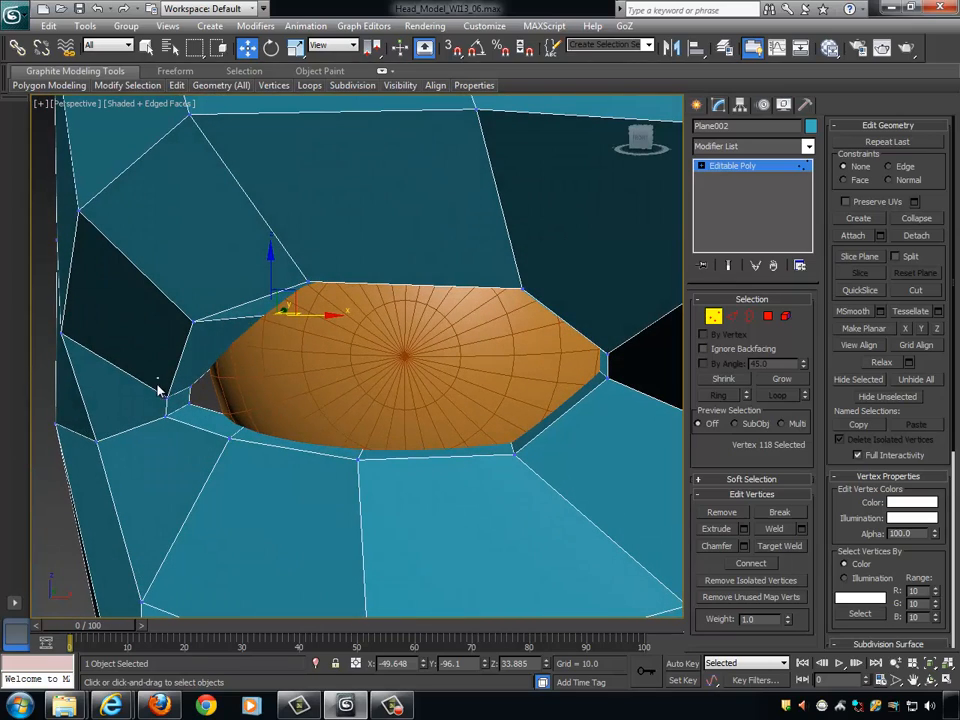
left_click_drag(157, 381, 200, 427)
middle_click_drag(268, 428, 259, 431, "alt")
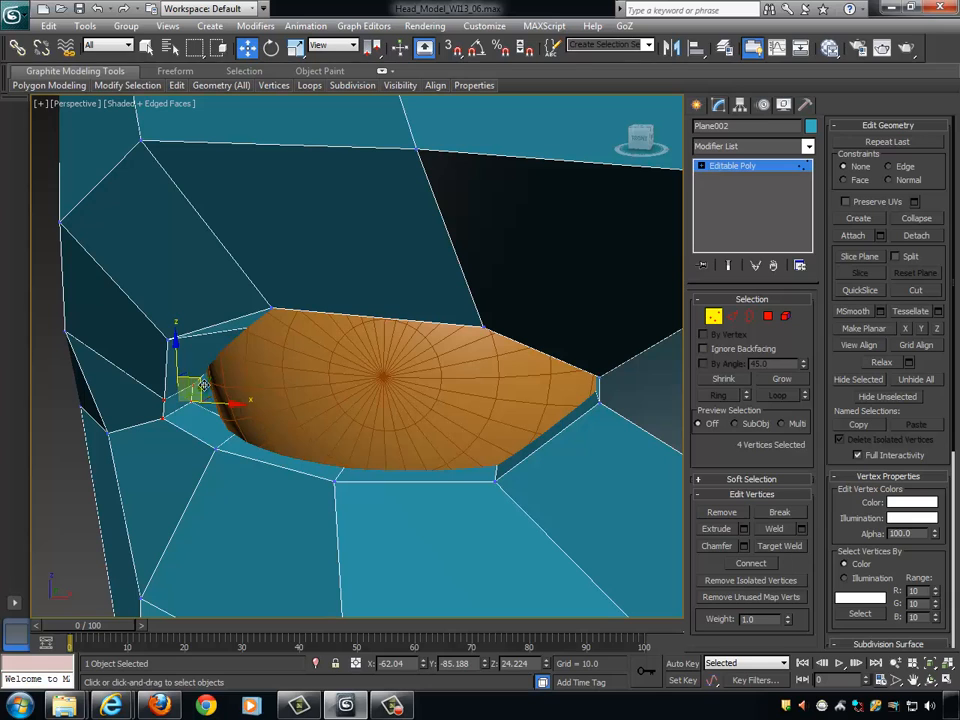
left_click_drag(204, 387, 256, 403)
middle_click_drag(256, 403, 224, 415, "alt")
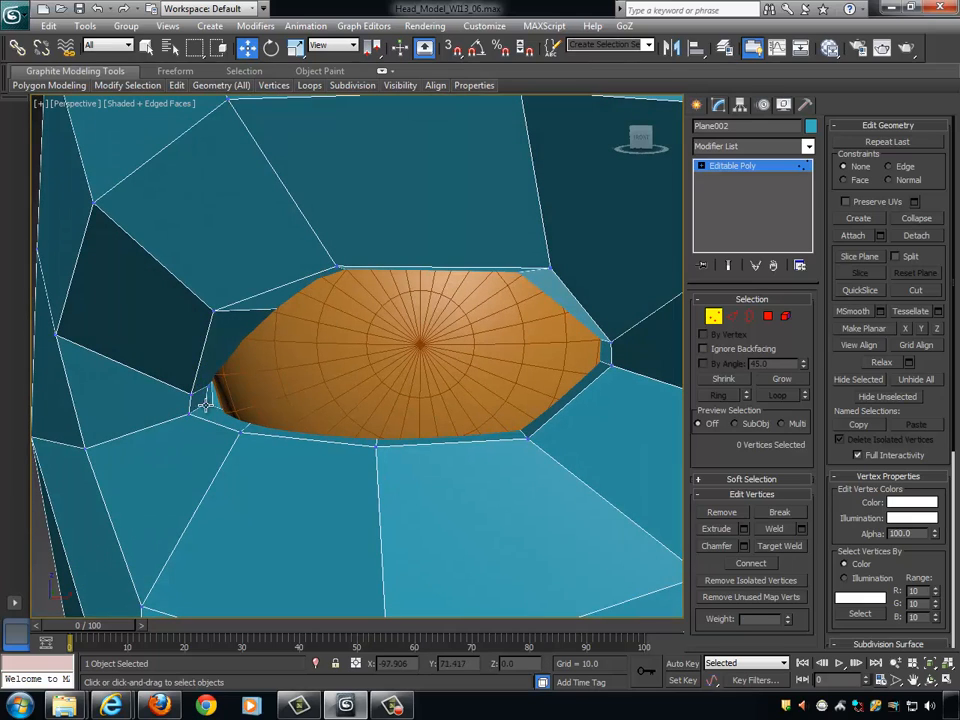
- Move the two inner rim vertices at the outer eye corner toward the eyeball, to about -57.8 in X
left_click(210, 387)
left_click(208, 387, "ctrl")
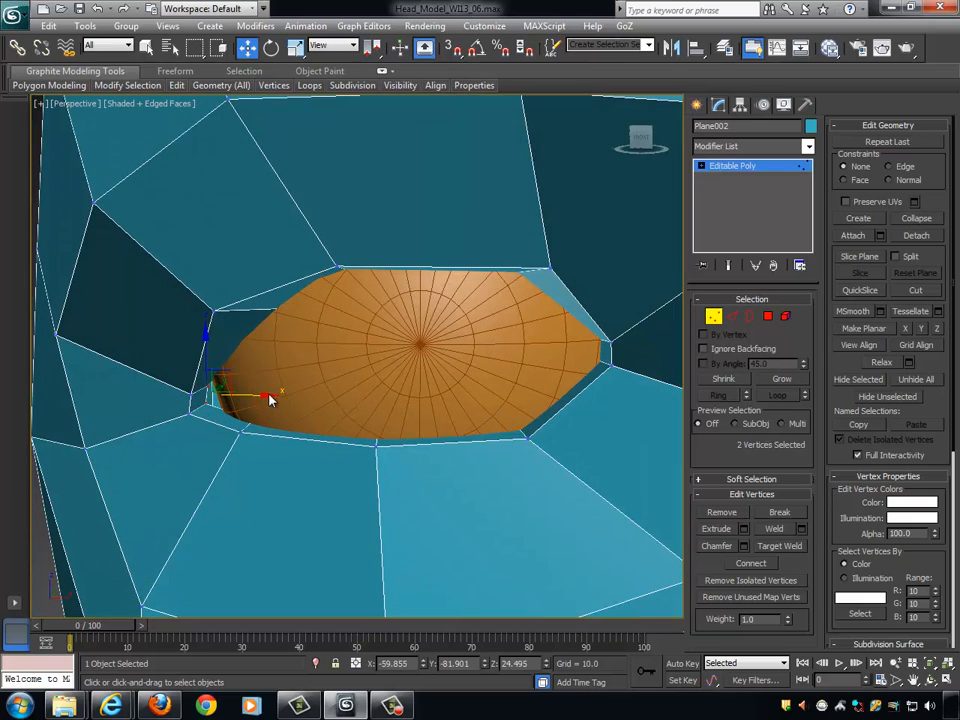
left_click_drag(268, 397, 285, 396)
middle_click_drag(285, 396, 305, 360, "alt")
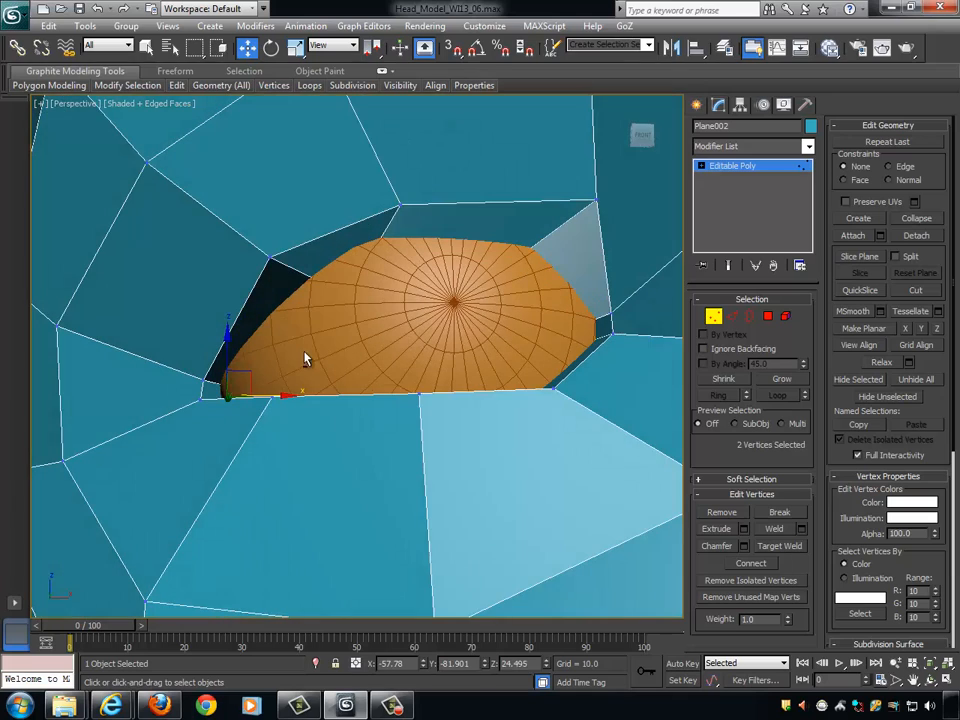
- Select the upper eyelid's outer edge vertex nearest the outer eye corner and check the eye area at an angle
left_click(273, 258)
middle_click_drag(300, 278, 334, 295, "alt")
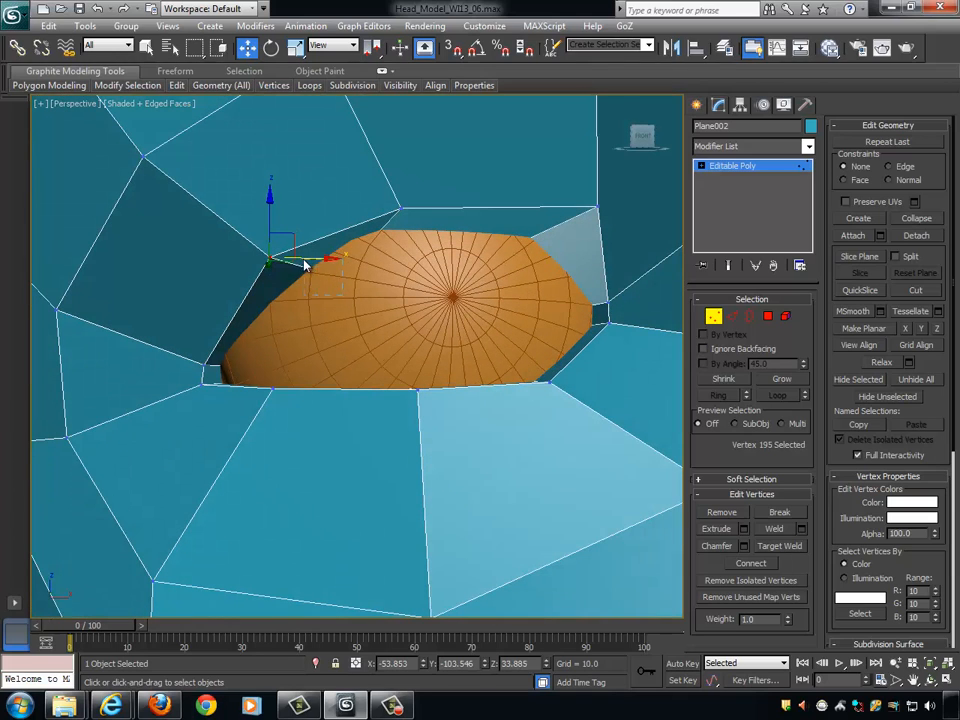
left_click_drag(304, 261, 307, 220)
left_click(271, 259)
scroll(403, 320, "down", 5)
middle_click_drag(402, 319, 540, 337, "alt")
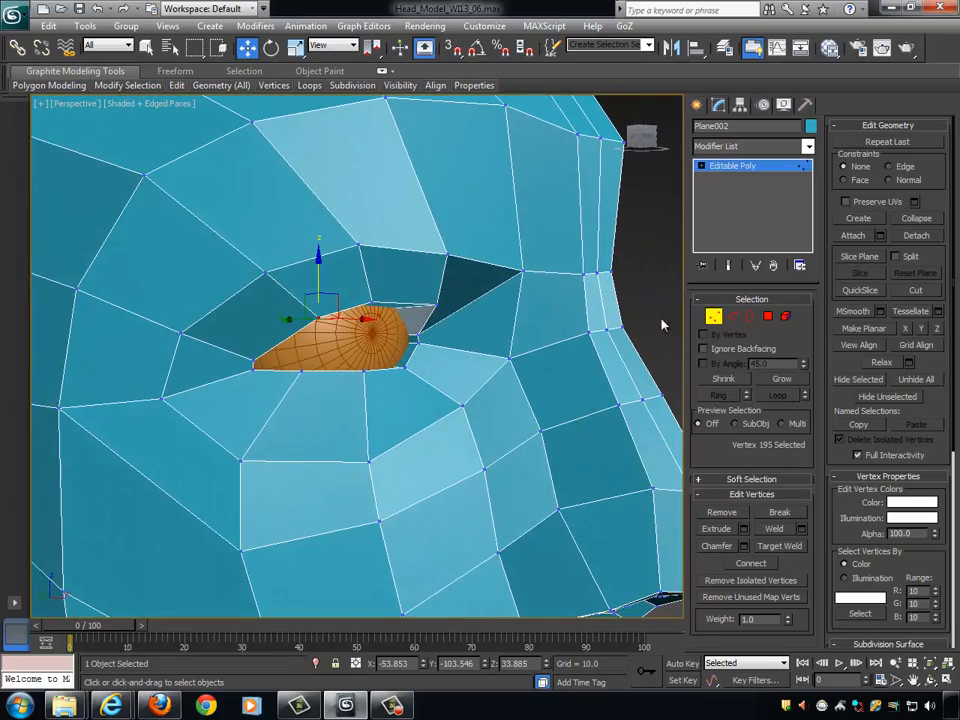
- Move the upper eyelid's rim vertex nearest the inner eye corner back to about Y -111.3
left_click(456, 364)
scroll(448, 355, "down", 6)
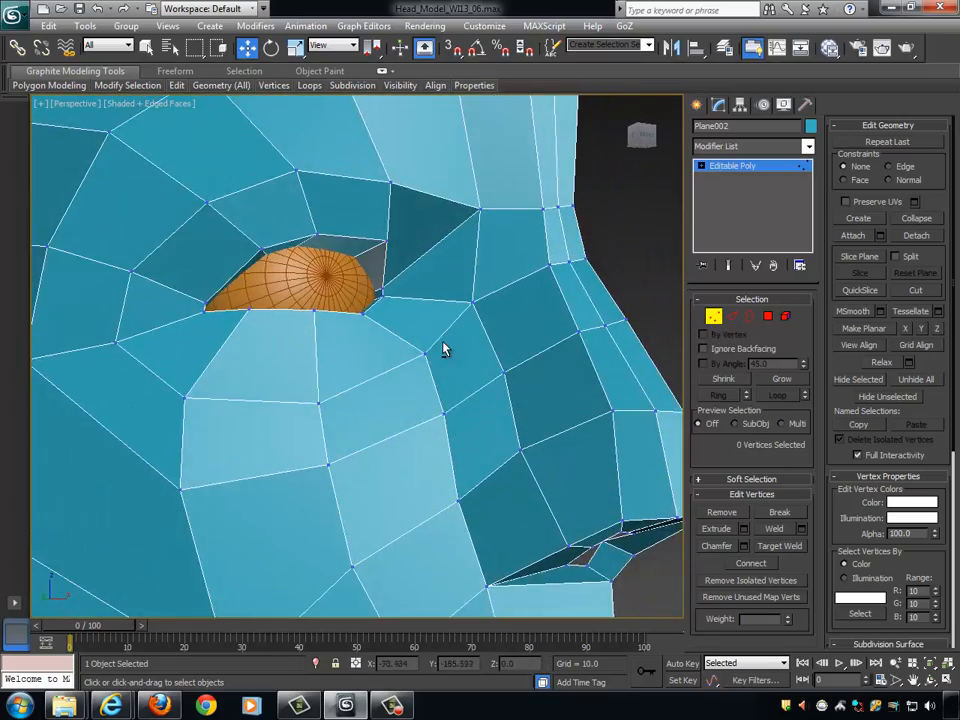
scroll(432, 330, "up", 4)
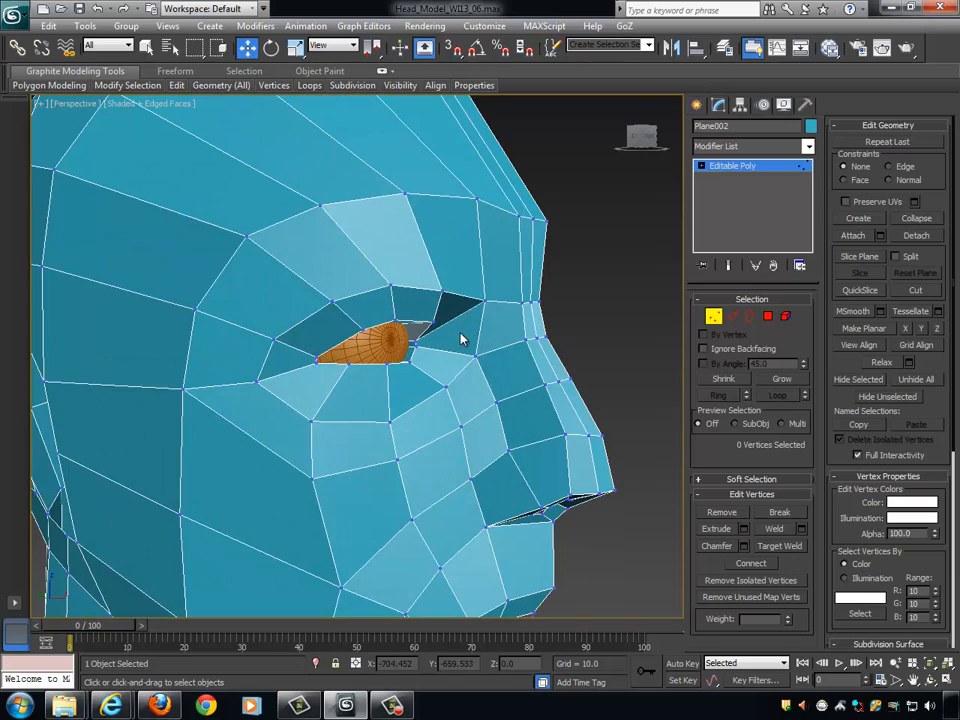
middle_click_drag(486, 343, 525, 306, "alt")
scroll(472, 323, "up", 3)
left_click(437, 283)
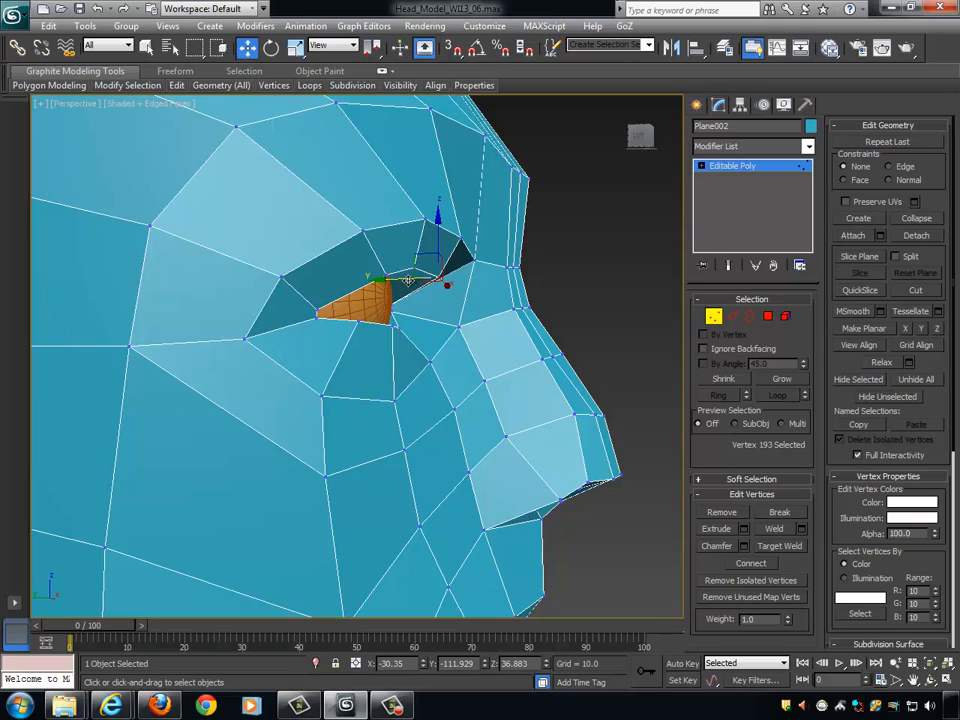
middle_click_drag(381, 280, 387, 328, "alt")
scroll(432, 280, "up", 2)
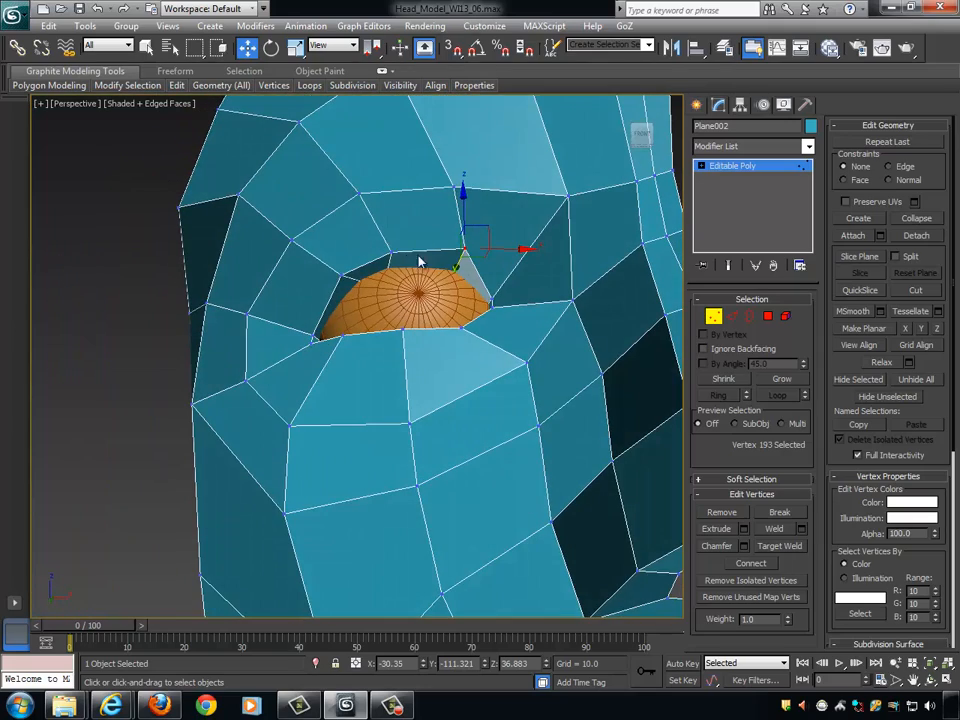
- Switch to edge editing and select the ring of edges radiating outward around the whole eye opening
middle_click_drag(420, 262, 452, 311, "alt")
middle_click_drag(388, 313, 508, 246, "alt")
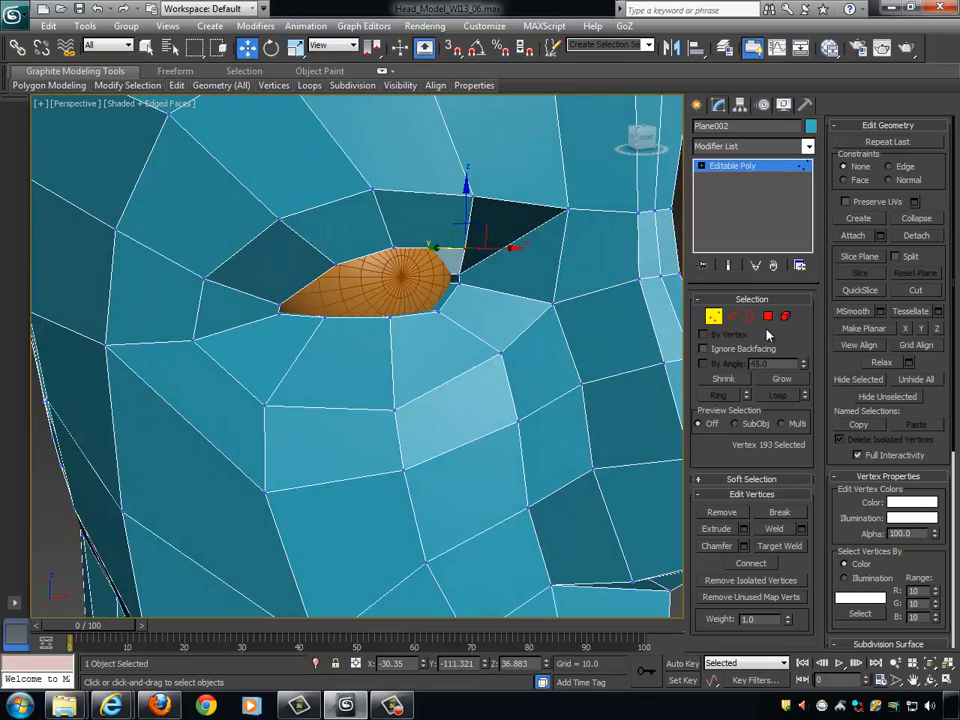
key("2")
double_click(449, 249)
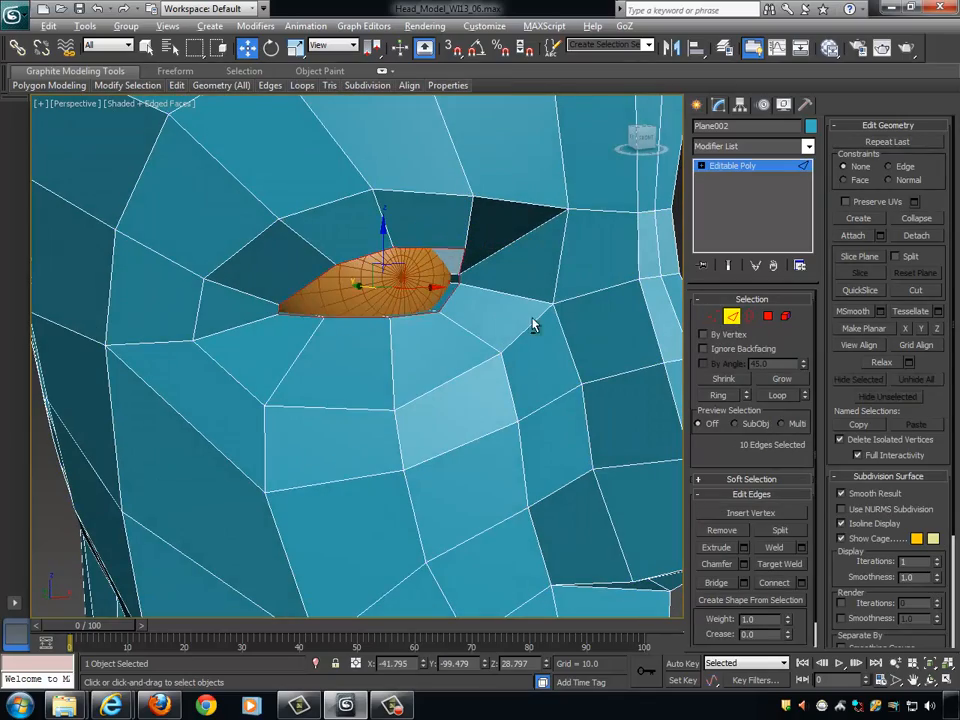
middle_click_drag(534, 324, 494, 288, "alt")
double_click(389, 157)
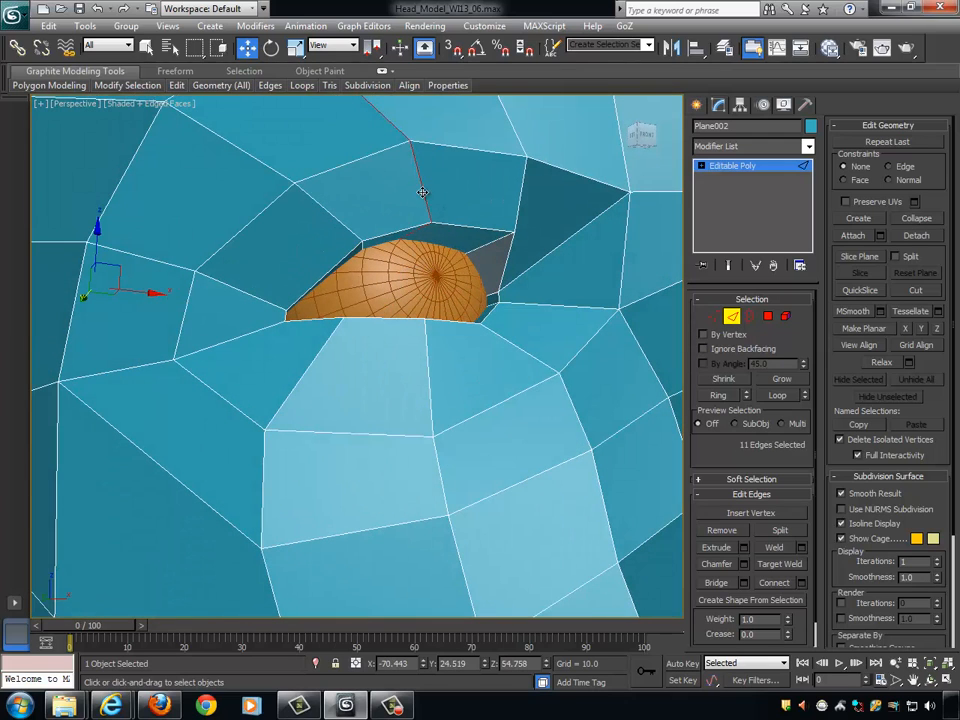
left_click(422, 192)
left_click(721, 394)
middle_click_drag(514, 337, 555, 250, "alt")
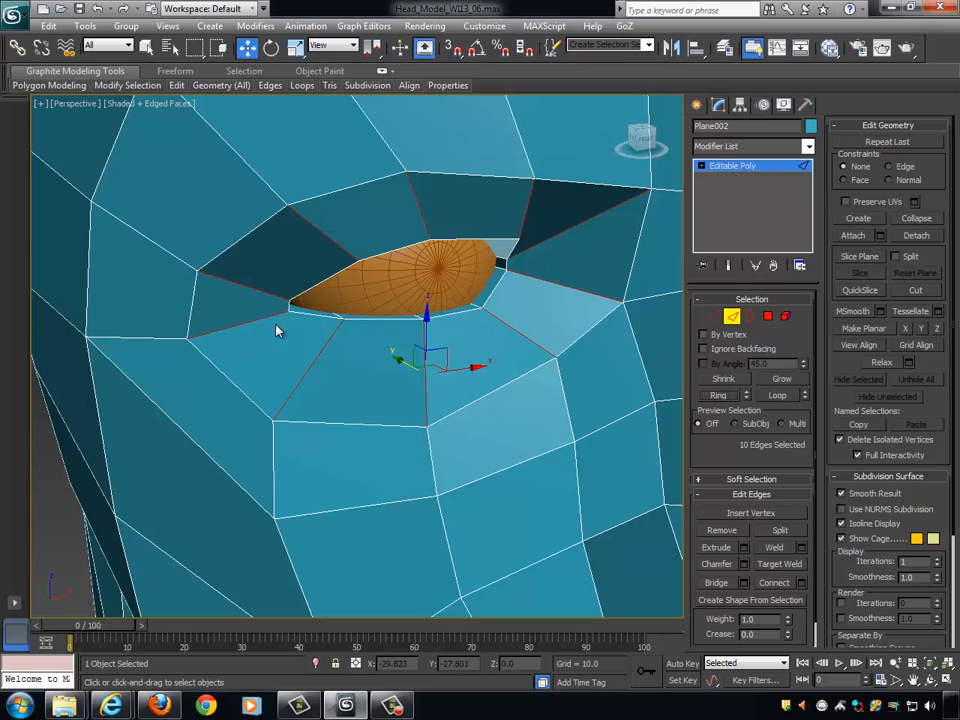
middle_click_drag(527, 297, 600, 280, "alt")
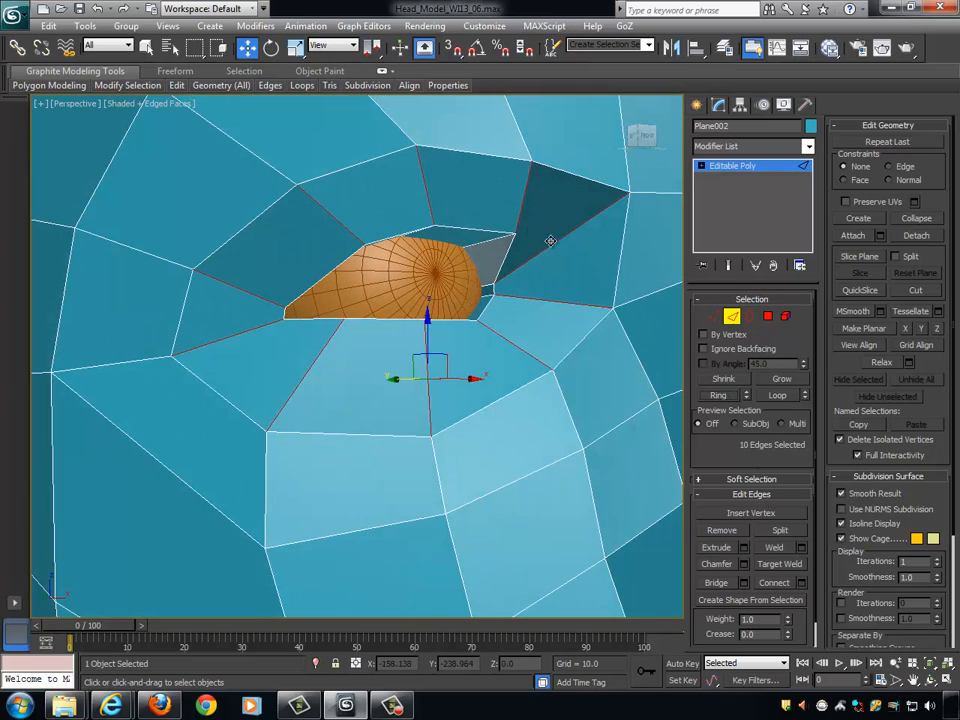
left_click(424, 189)
left_click(556, 243)
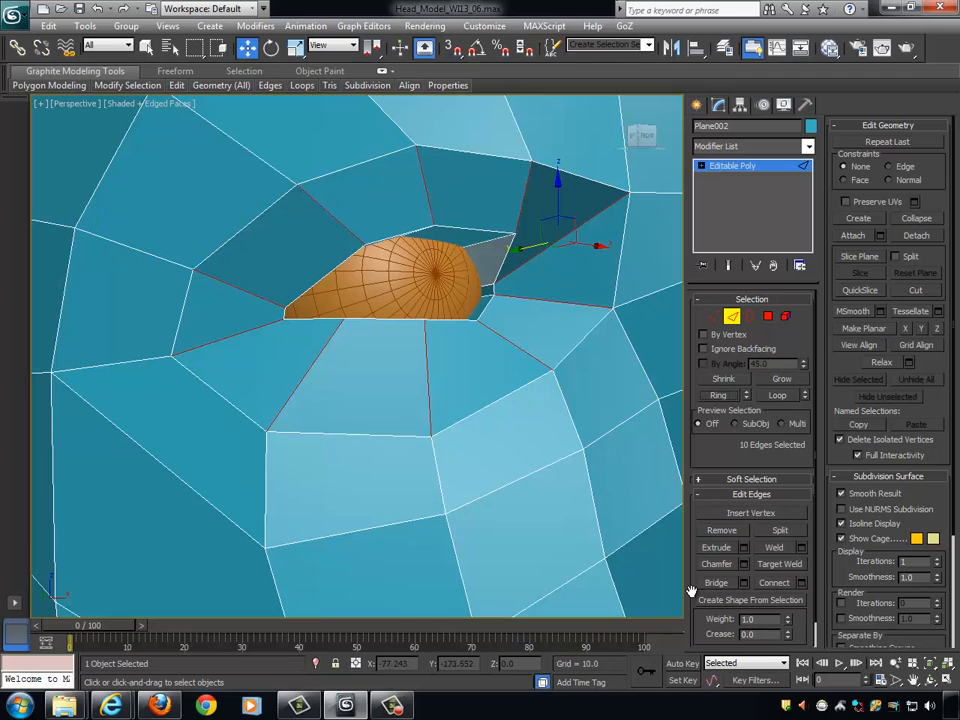
- Connect the ring of edges with one segment, sliding the new edge loop close to the eyelid rim
left_click(801, 583)
middle_click_drag(600, 349, 548, 312, "alt")
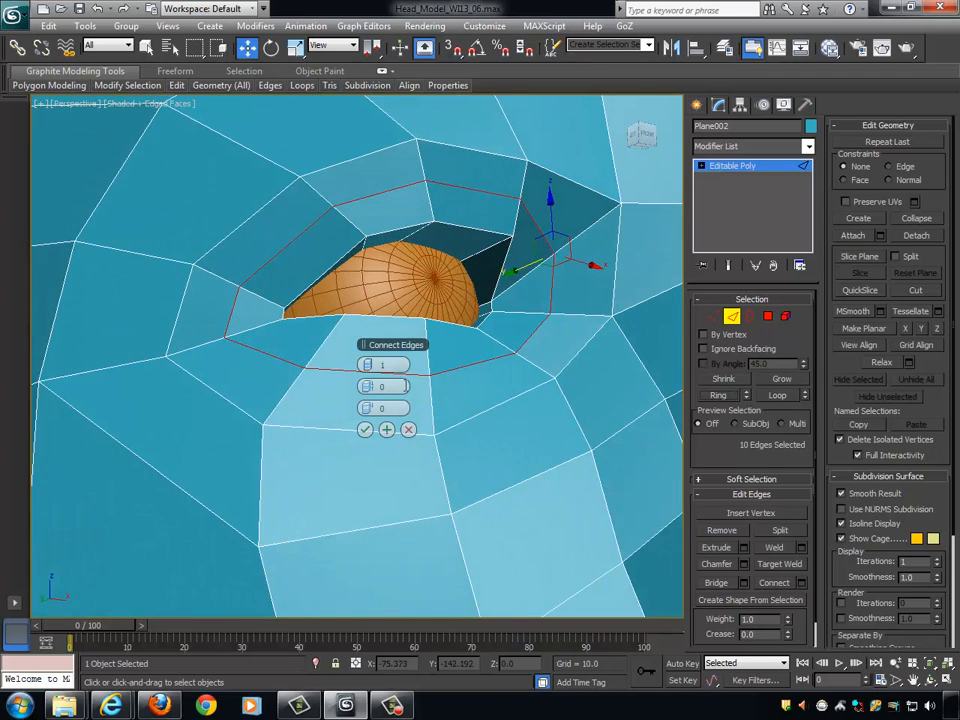
left_click_drag(386, 407, 577, 414)
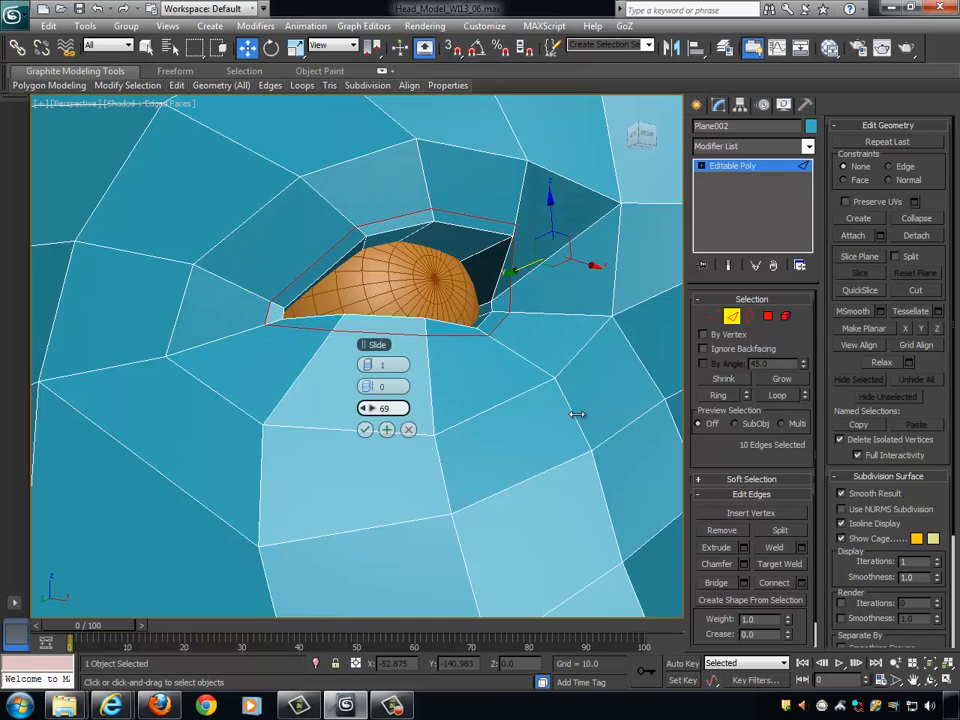
middle_click_drag(570, 422, 532, 303, "alt")
left_click(363, 430)
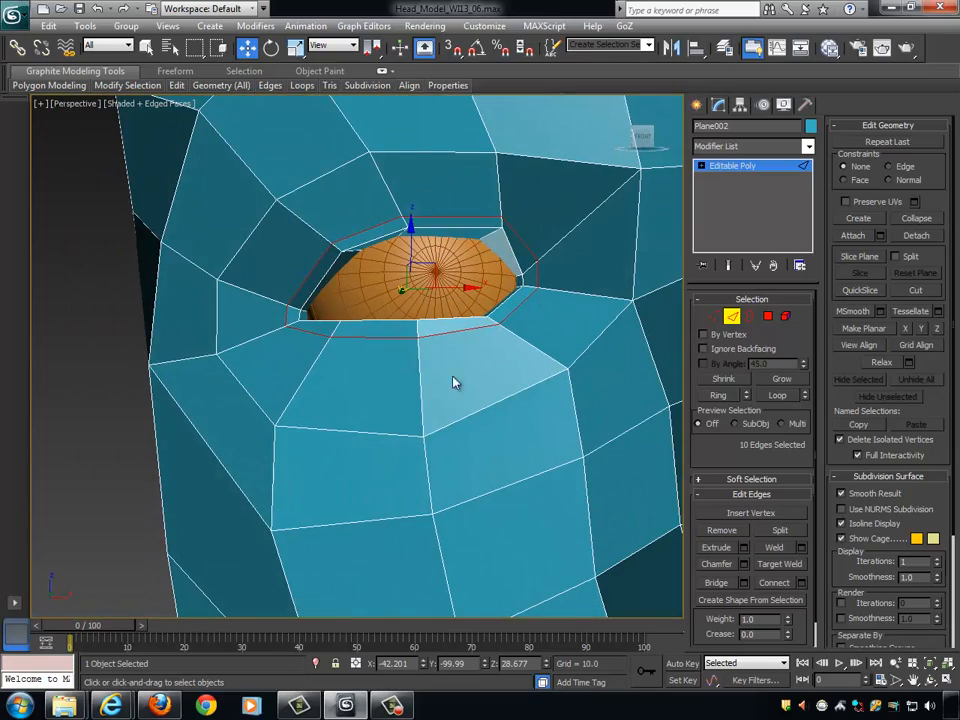
- Preview the eye area with NURMS subdivision, examine the eyelids around the eyeball, and turn the subdivision off
middle_click_drag(453, 381, 521, 388, "alt")
middle_click_drag(447, 354, 459, 356, "alt")
left_click(842, 509)
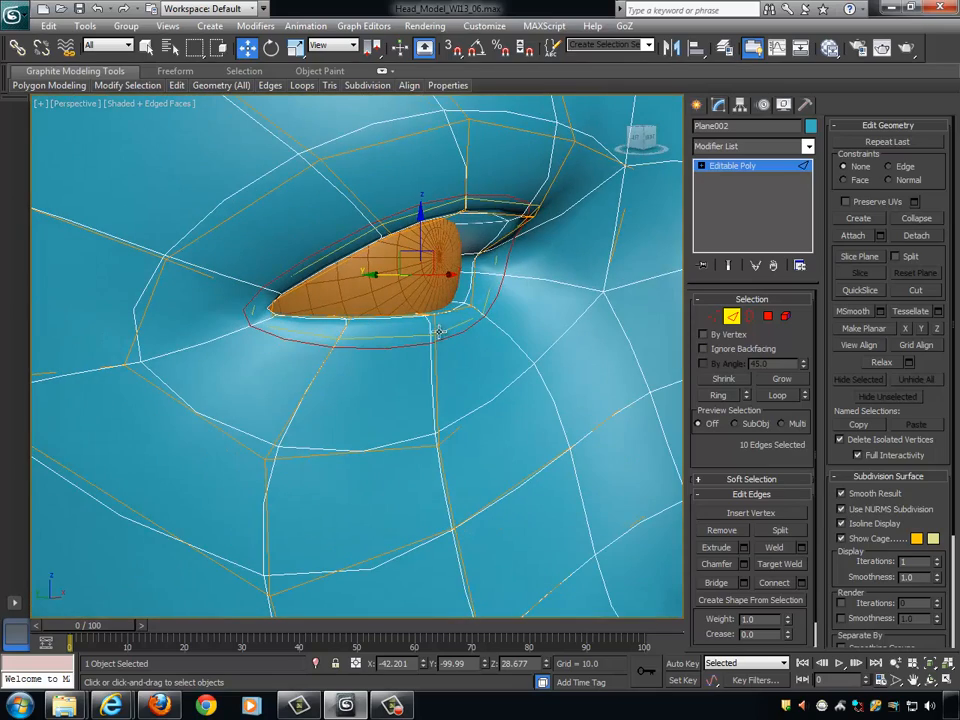
middle_click_drag(475, 345, 362, 220, "alt")
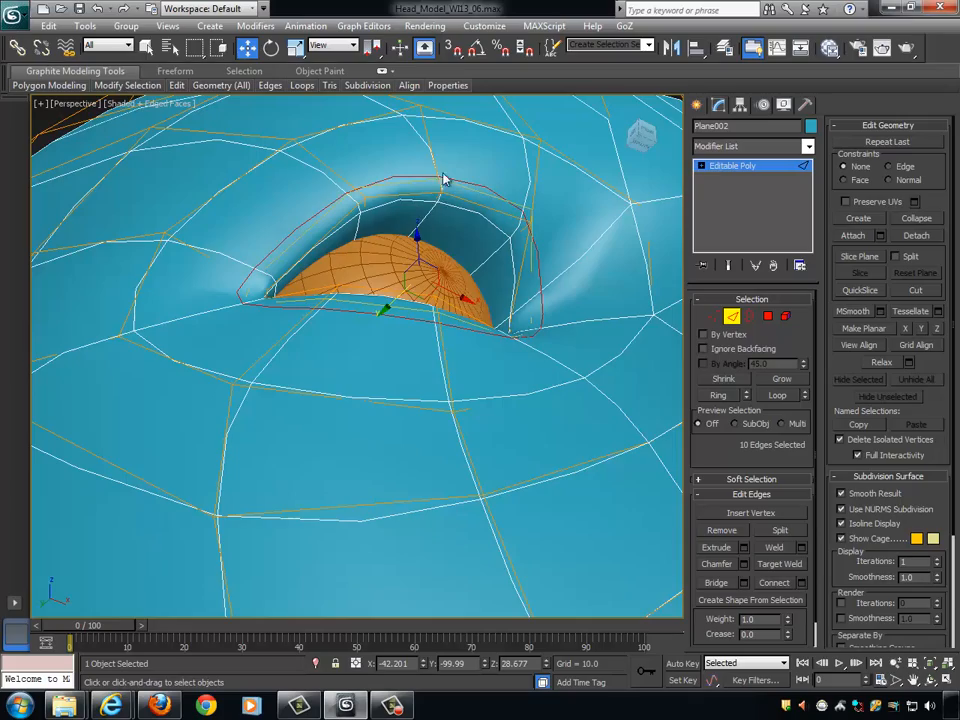
middle_click_drag(430, 255, 563, 386, "alt")
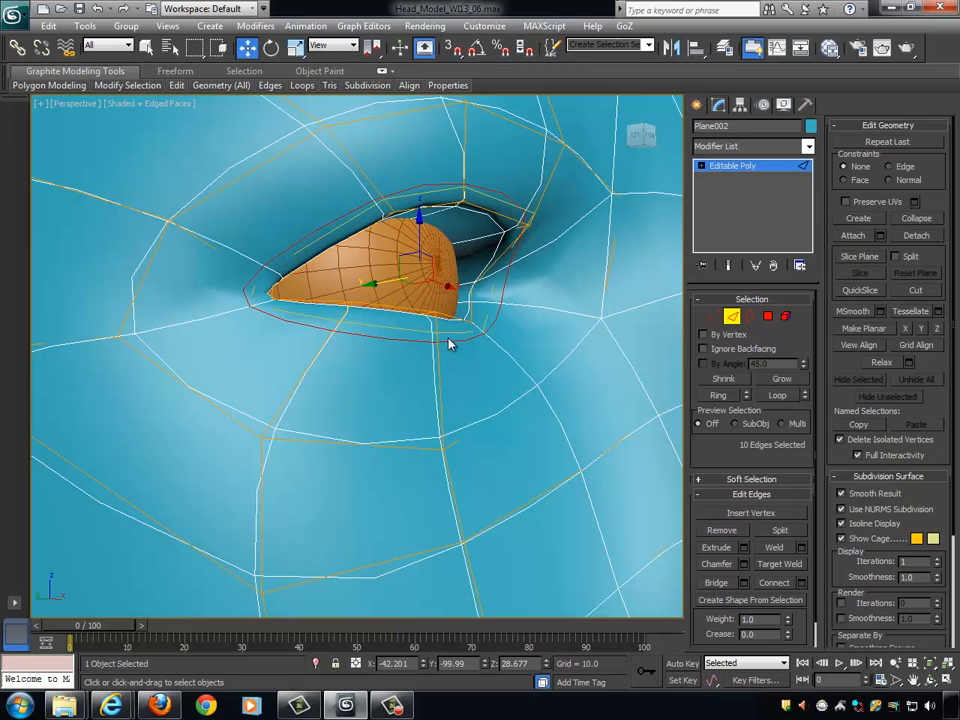
middle_click_drag(518, 322, 560, 326, "alt")
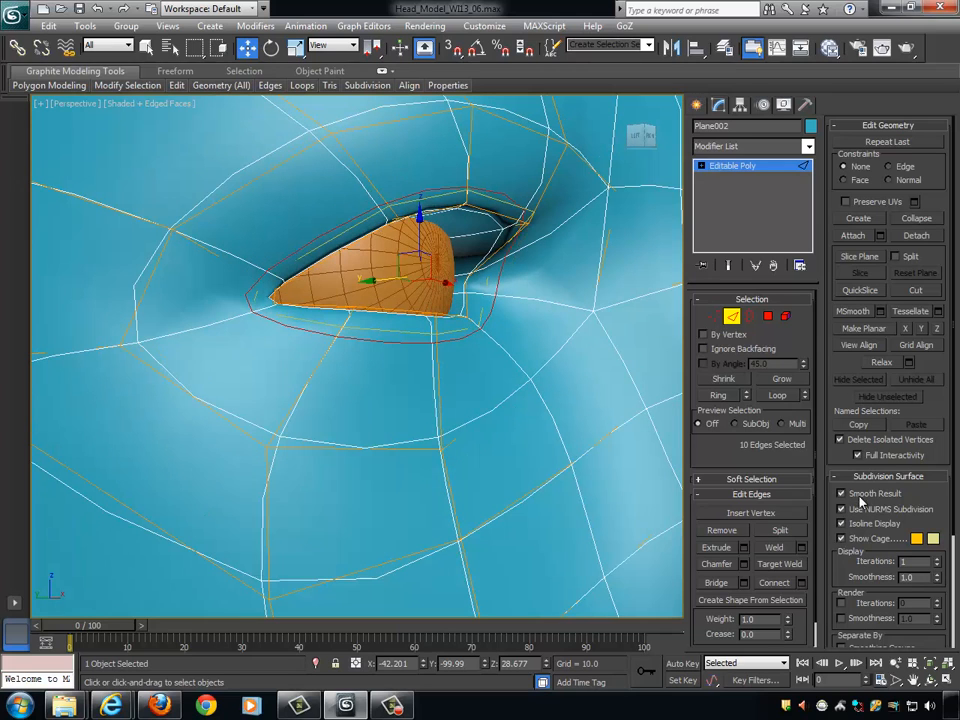
left_click(842, 509)
- Move the lower eyelid's middle vertex on the new edge loop back along Y toward the eyeball
middle_click_drag(510, 358, 558, 364, "alt")
left_click(514, 348)
middle_click_drag(493, 375, 573, 362, "alt")
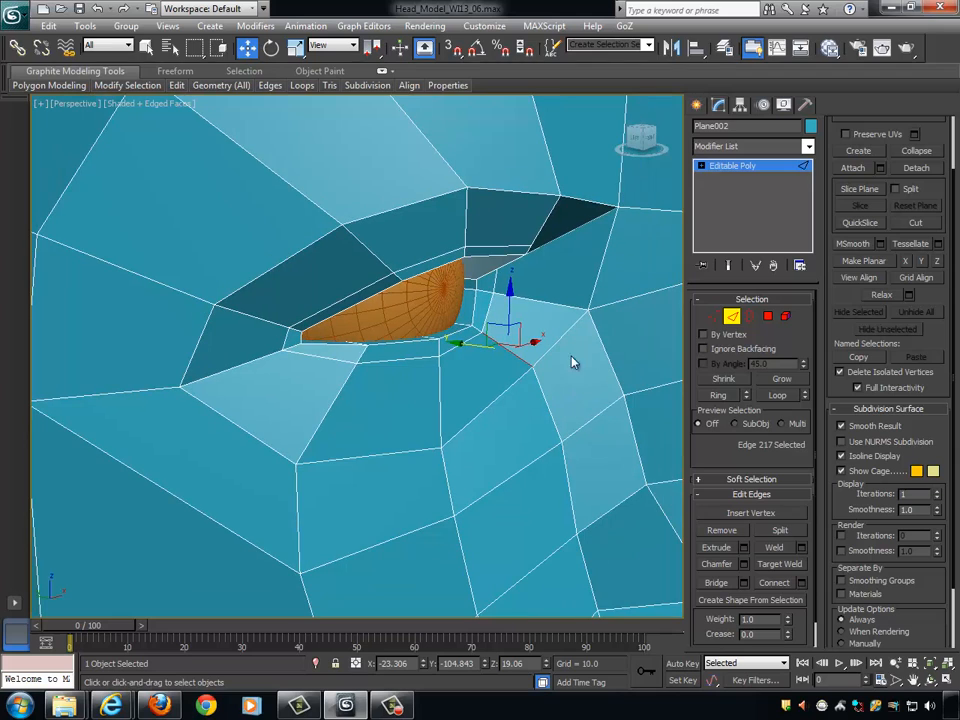
left_click(713, 316)
left_click(441, 356)
middle_click_drag(511, 373, 550, 384, "alt")
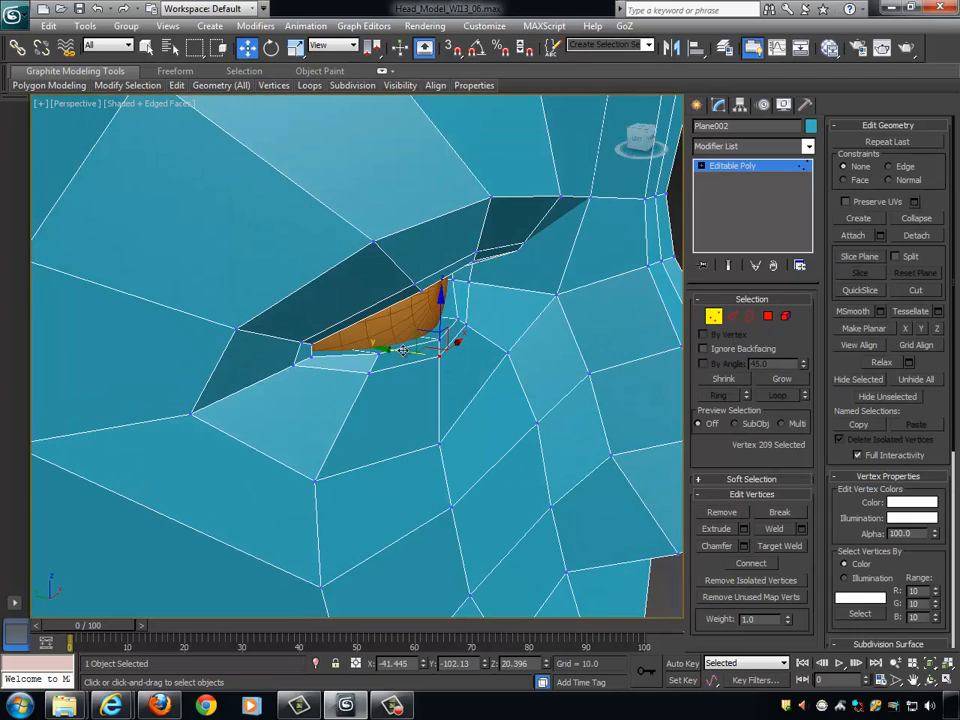
left_click_drag(396, 350, 410, 376)
- Move the neighbouring lower eyelid vertex toward the outer eye corner back to about Y -93.2
left_click(467, 325)
left_click(372, 374)
middle_click_drag(386, 377, 448, 388, "alt")
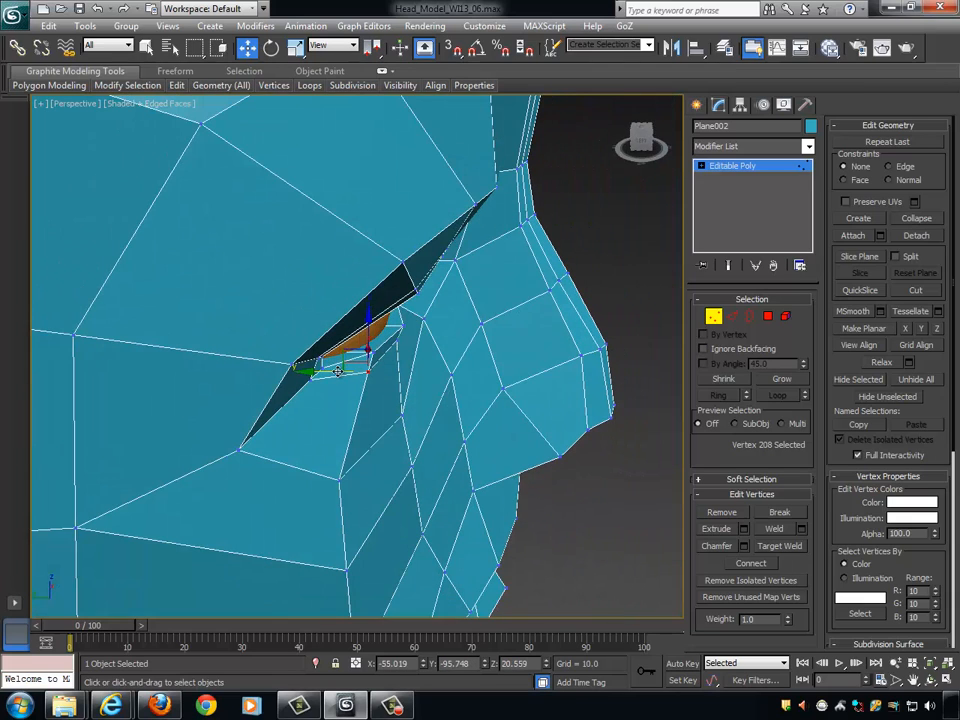
left_click_drag(337, 371, 322, 371)
middle_click_drag(448, 390, 471, 380, "alt")
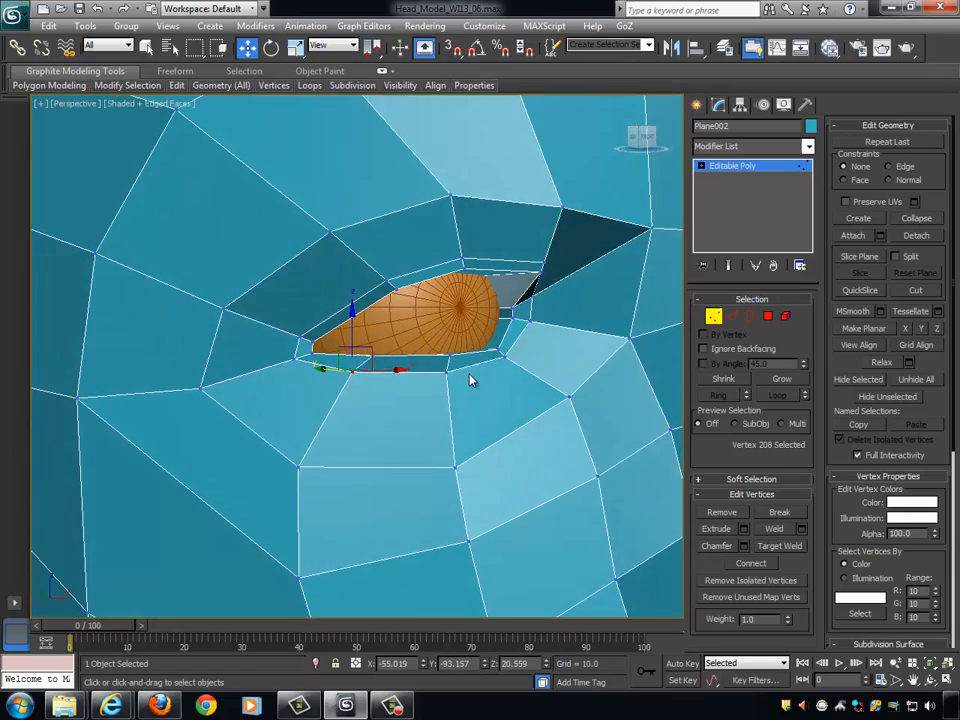
- Select the ring of edges radiating outward from the new eyelid loop to the surrounding eye socket loop
middle_click_drag(536, 361, 474, 276, "alt")
middle_click_drag(369, 395, 501, 364, "alt")
scroll(519, 318, "up", 3)
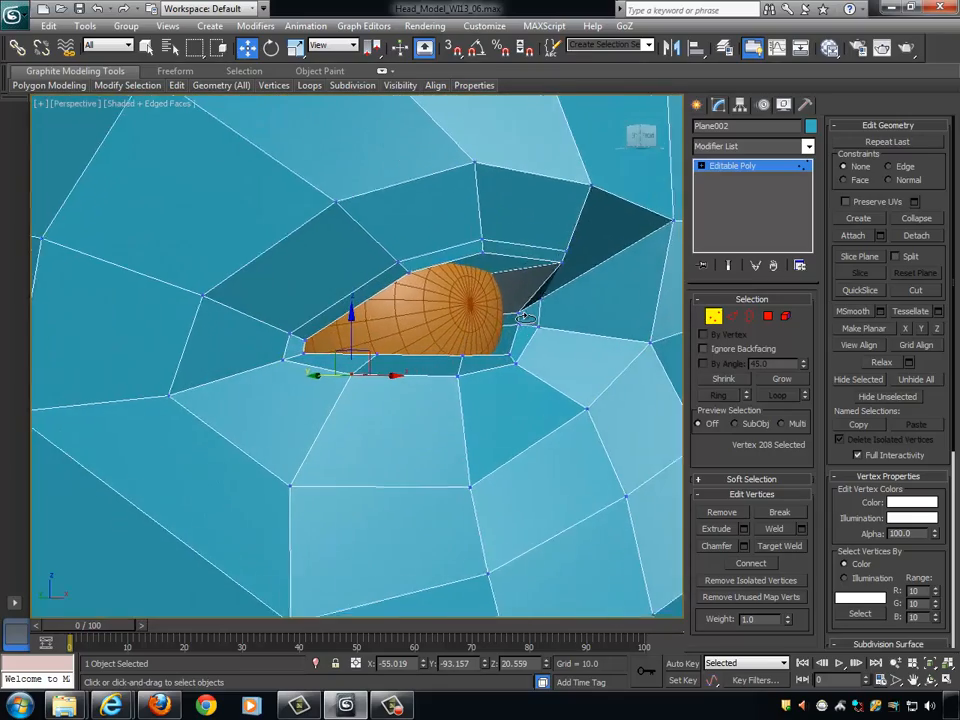
middle_click_drag(521, 317, 620, 374, "alt")
left_click(750, 316)
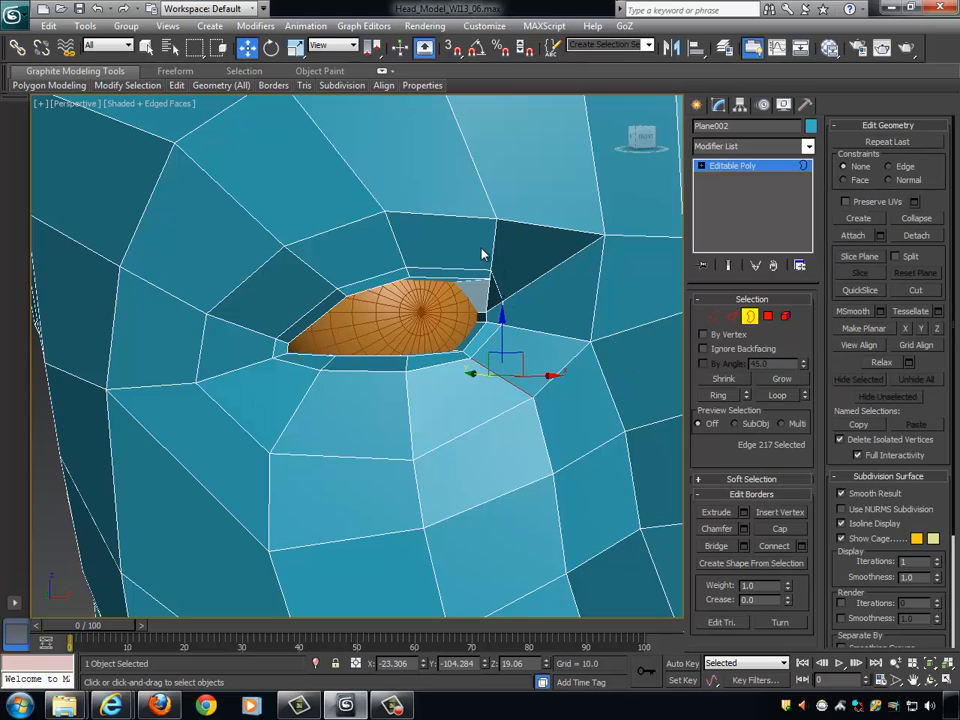
left_click(732, 317)
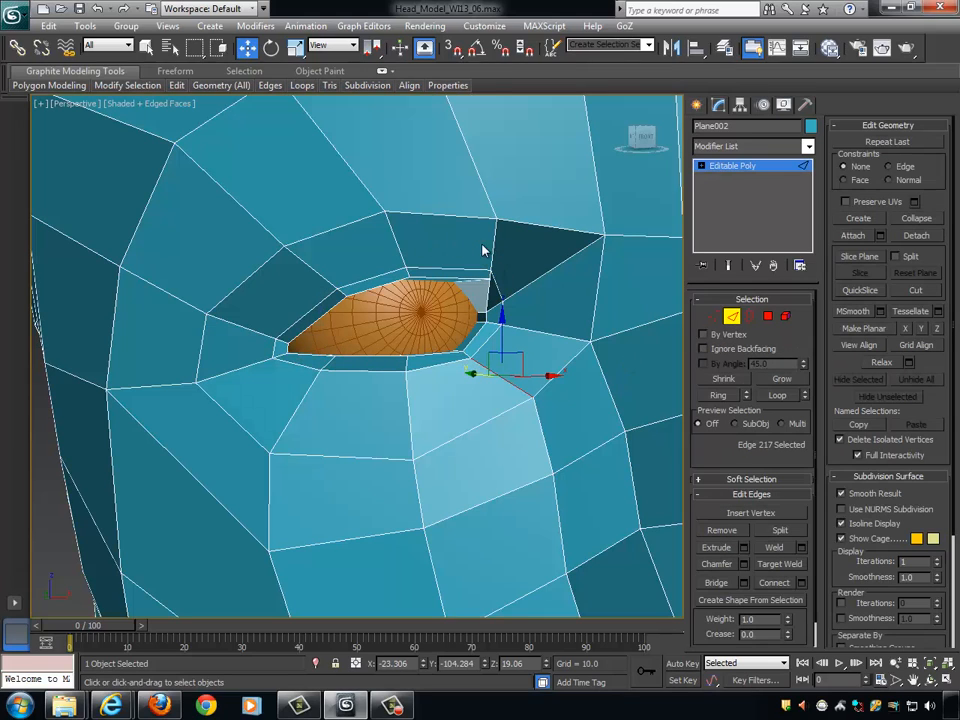
left_click(494, 242)
left_click(718, 395)
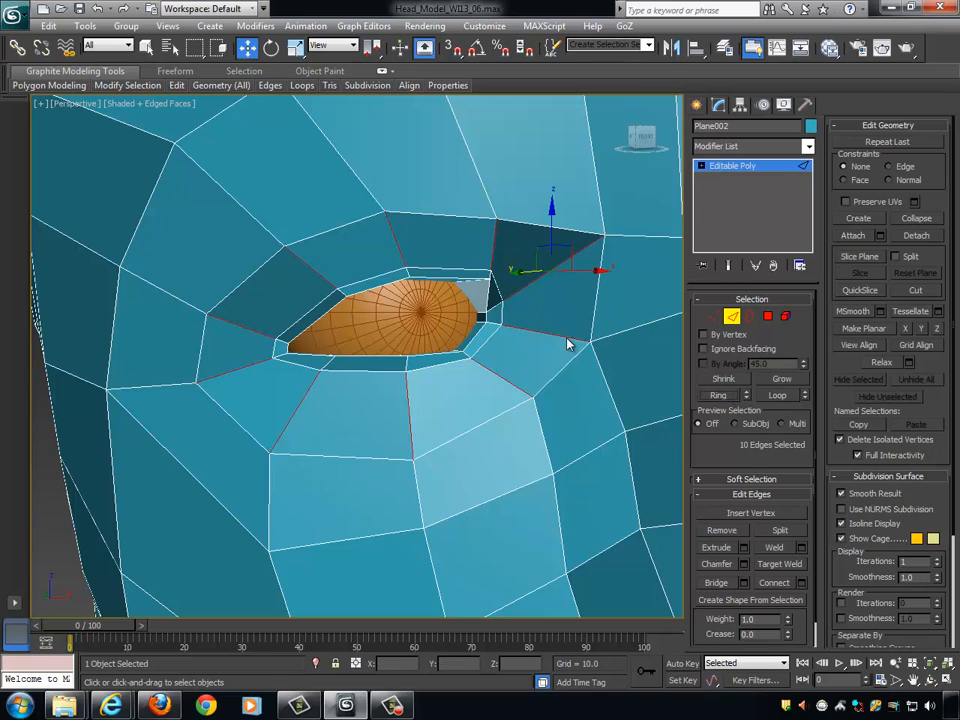
middle_click_drag(568, 343, 583, 381, "alt")
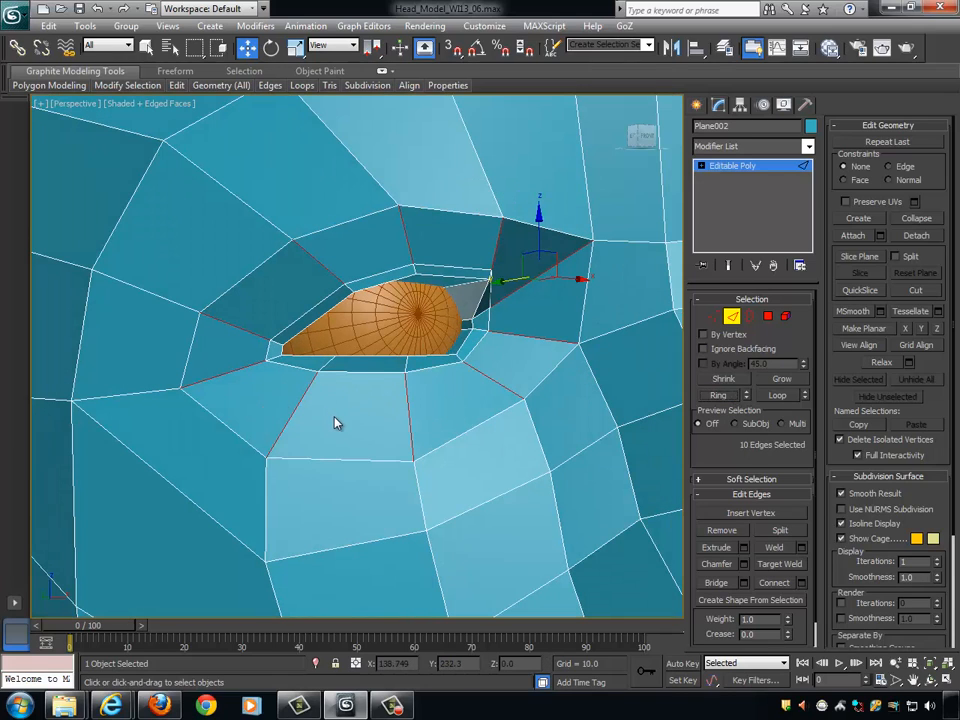
middle_click_drag(618, 400, 586, 402, "alt")
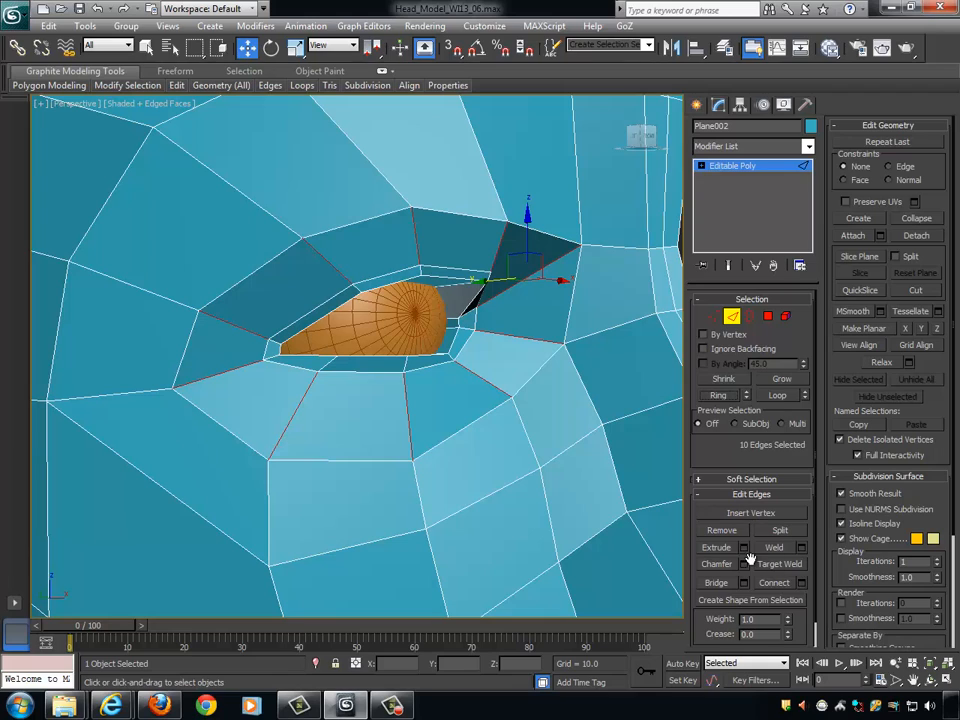
- Connect the selected ring with one segment and a slide of -5 to add another edge loop around the eye
left_click(770, 582)
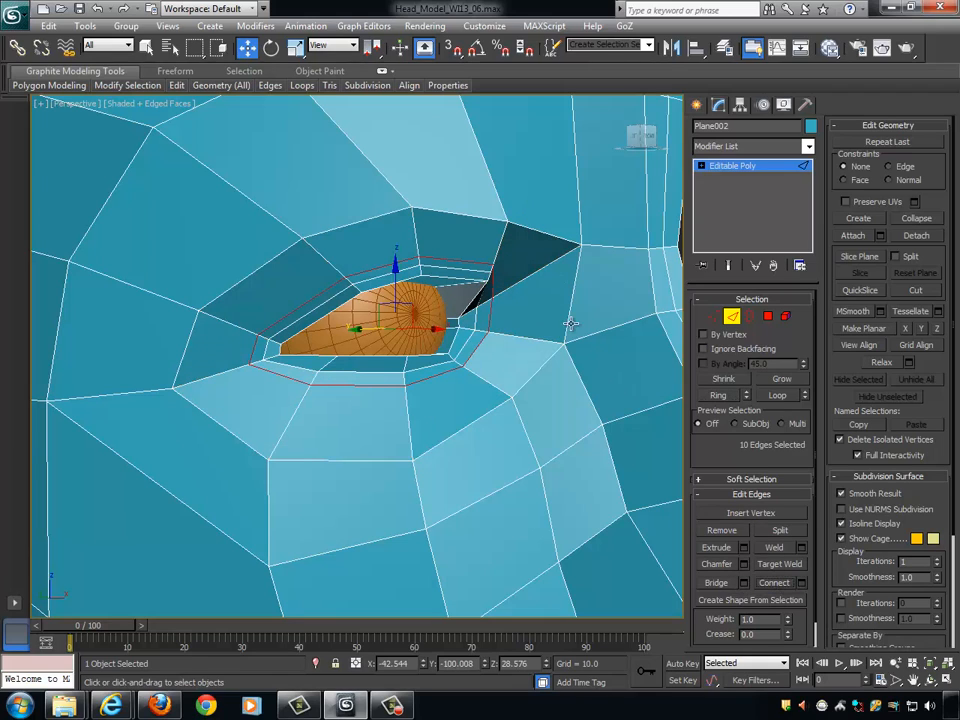
key("ctrl+z")
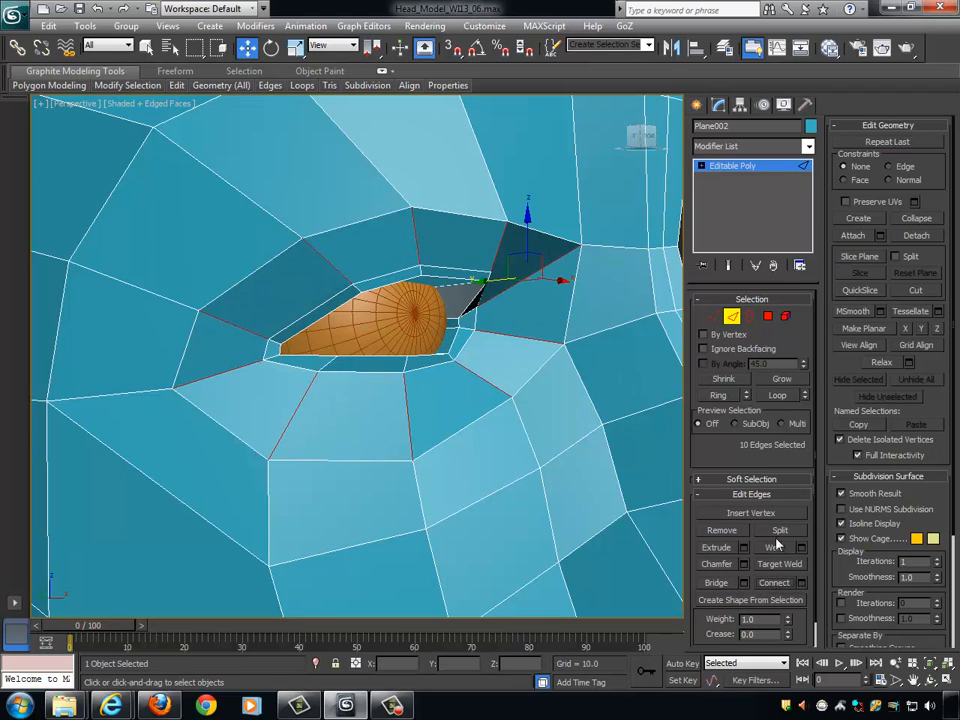
left_click(801, 582)
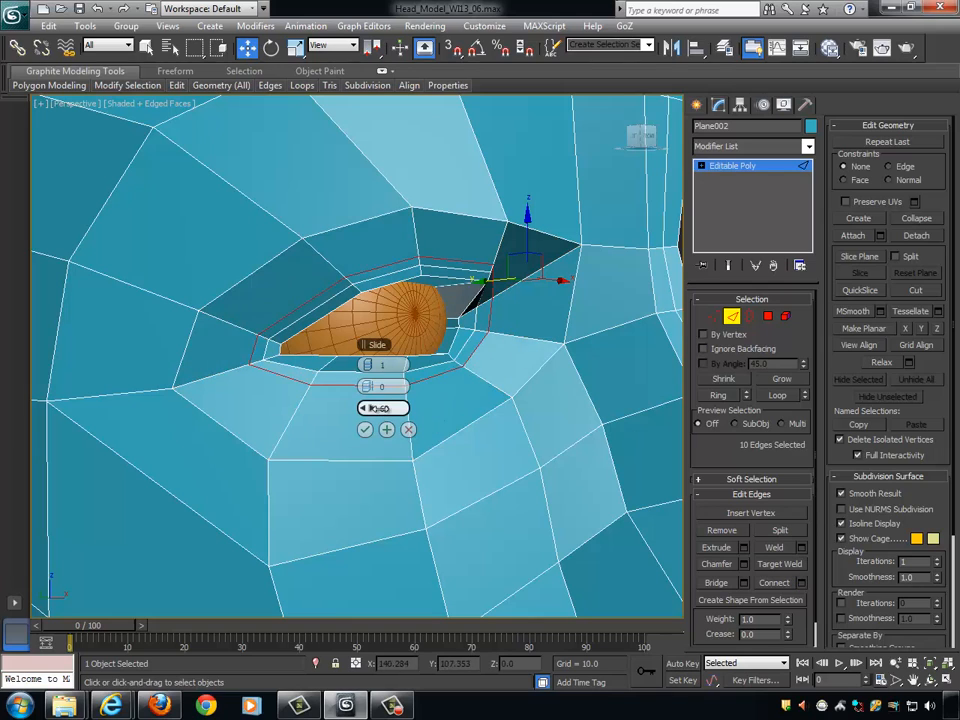
left_click_drag(372, 408, 149, 427)
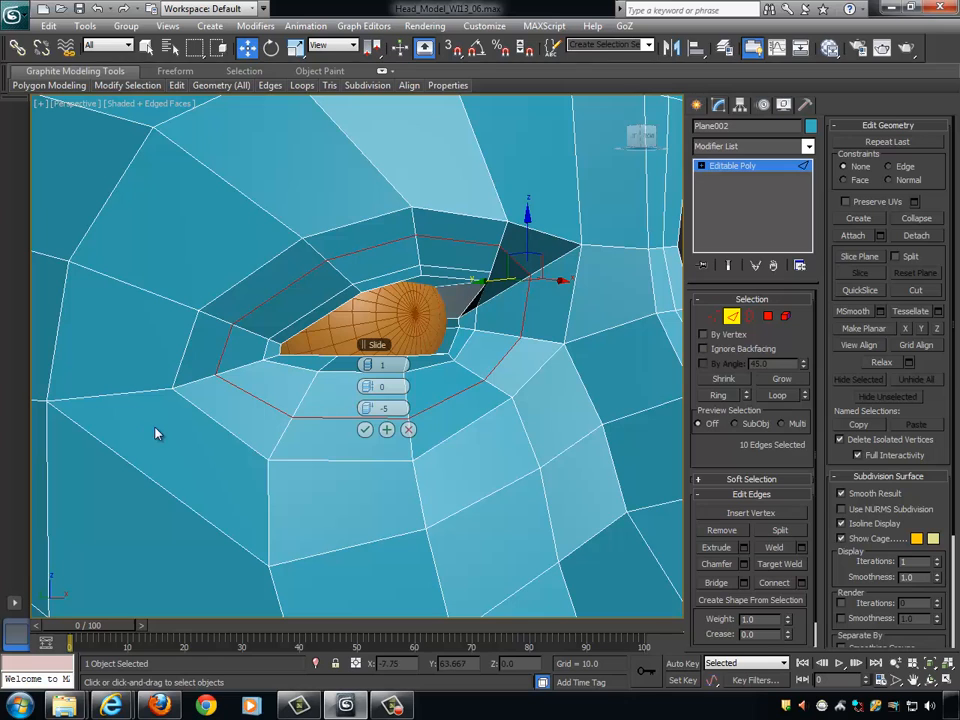
left_click(364, 429)
- Move the middle vertex of the added loop below the eye back to about Y -97.2
middle_click_drag(371, 346, 537, 483, "alt")
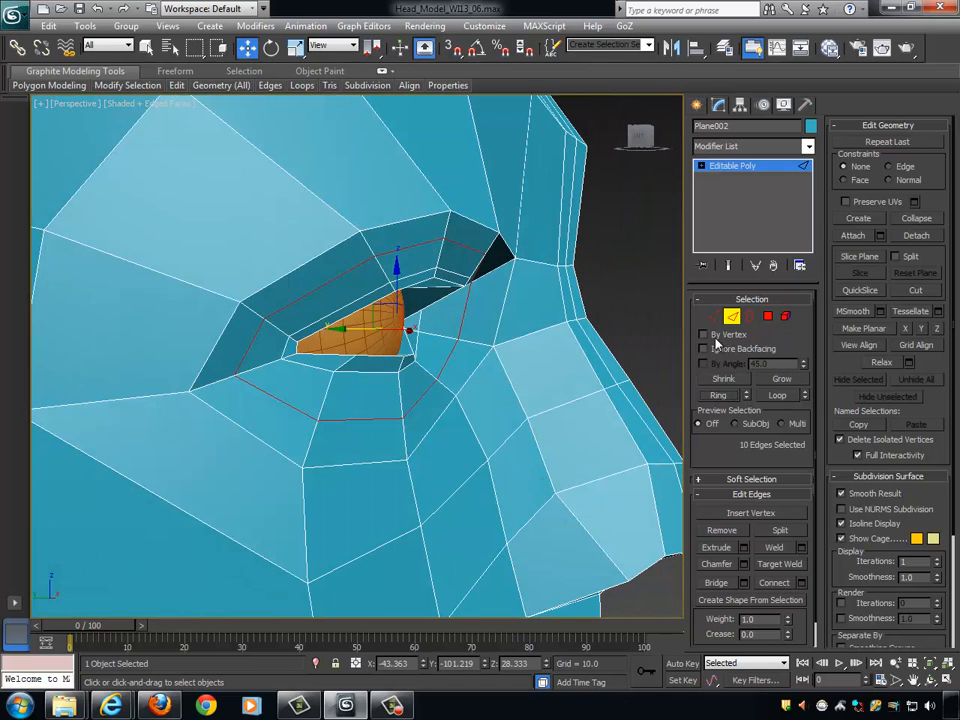
key("1")
left_click(402, 416)
mouse_move(402, 416)
middle_mouse_down("alt")
mouse_move(461, 435)
mouse_move(392, 405)
mouse_move(396, 422)
middle_mouse_up("alt")
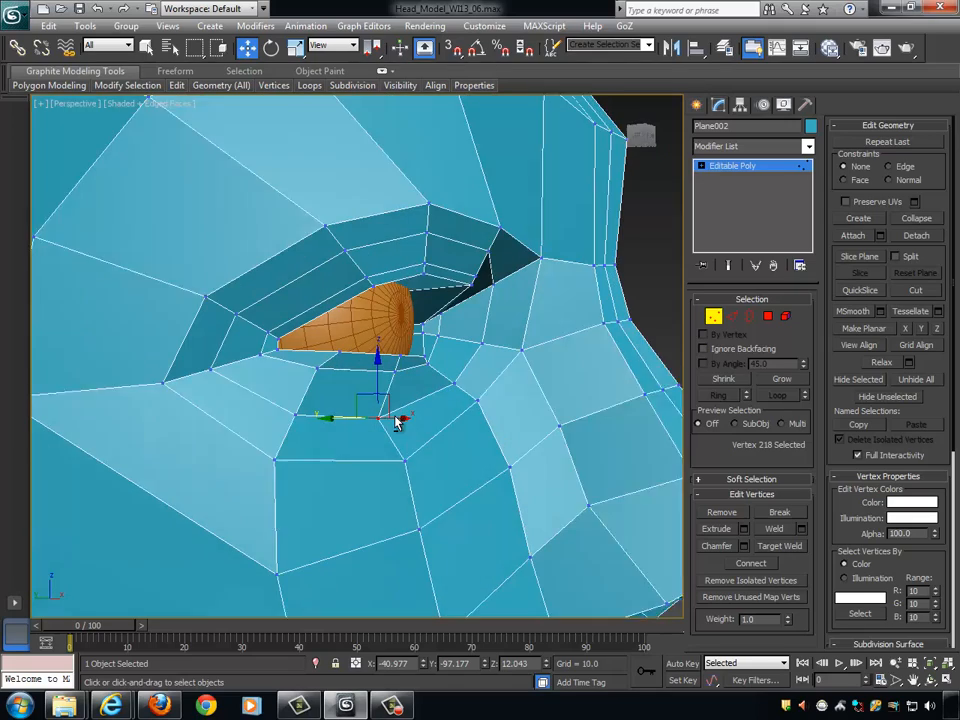
- Move the outer and inner vertices of the added loop below the eye along Y to curve it around the lower eyelid
left_click(290, 413)
middle_click_drag(290, 413, 415, 455, "alt")
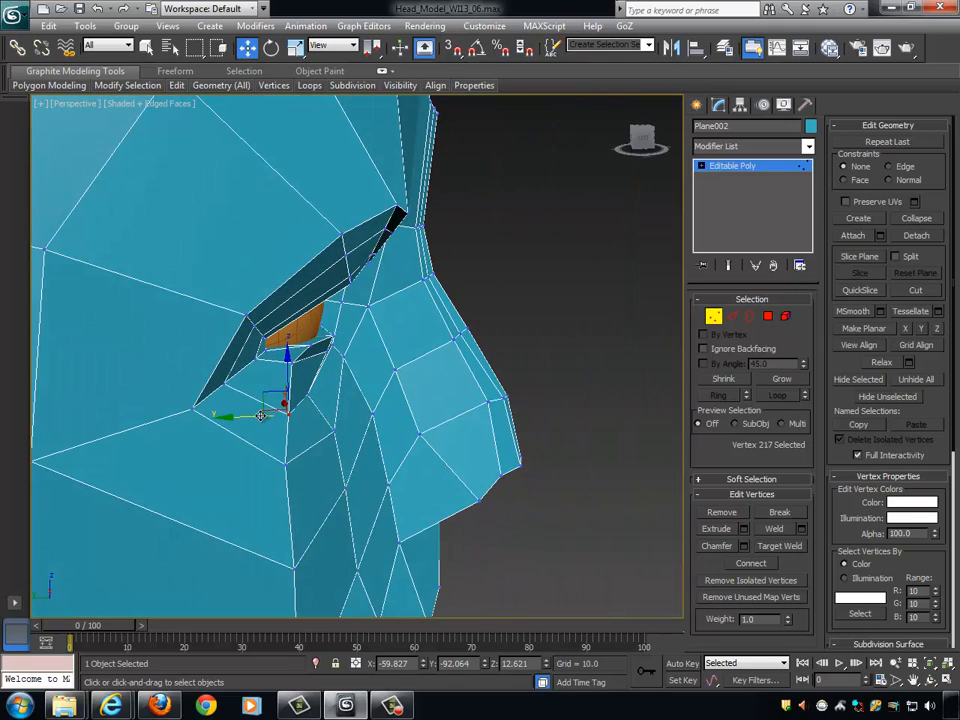
middle_click_drag(260, 415, 445, 387, "alt")
left_click(408, 358)
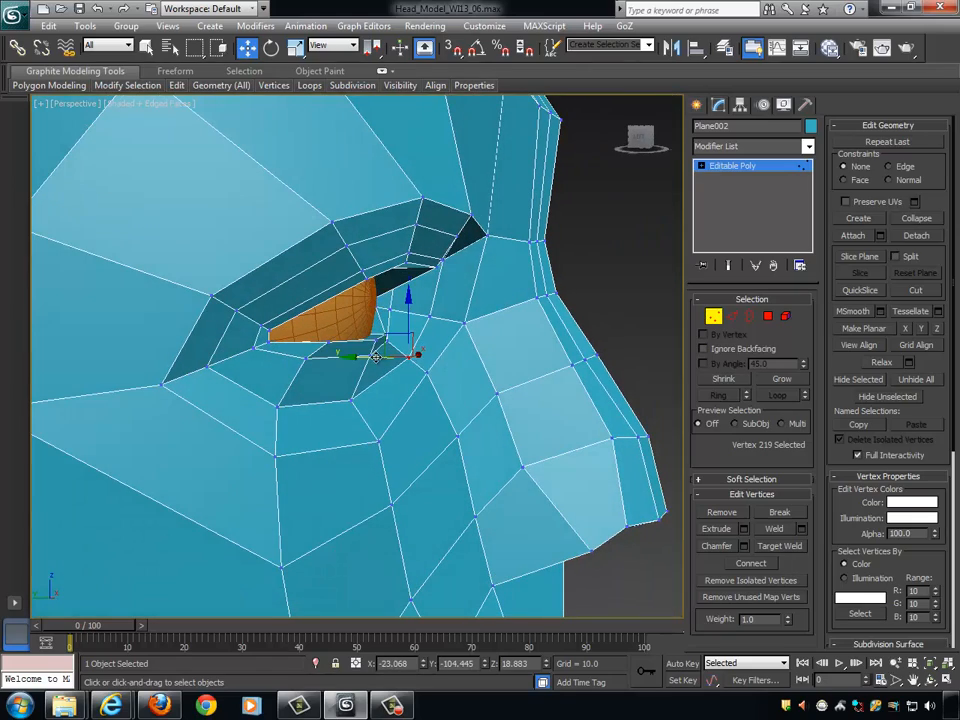
middle_click_drag(467, 399, 453, 324, "alt")
- Adjust the added loop's upper vertices near the nose, placing the innermost at about Z 40.6 and lowering the neighbouring one by about 1.9
left_click(443, 232)
left_click(444, 229)
middle_click_drag(444, 229, 495, 264, "alt")
middle_click_drag(330, 165, 464, 180, "alt")
left_click_drag(459, 168, 459, 175)
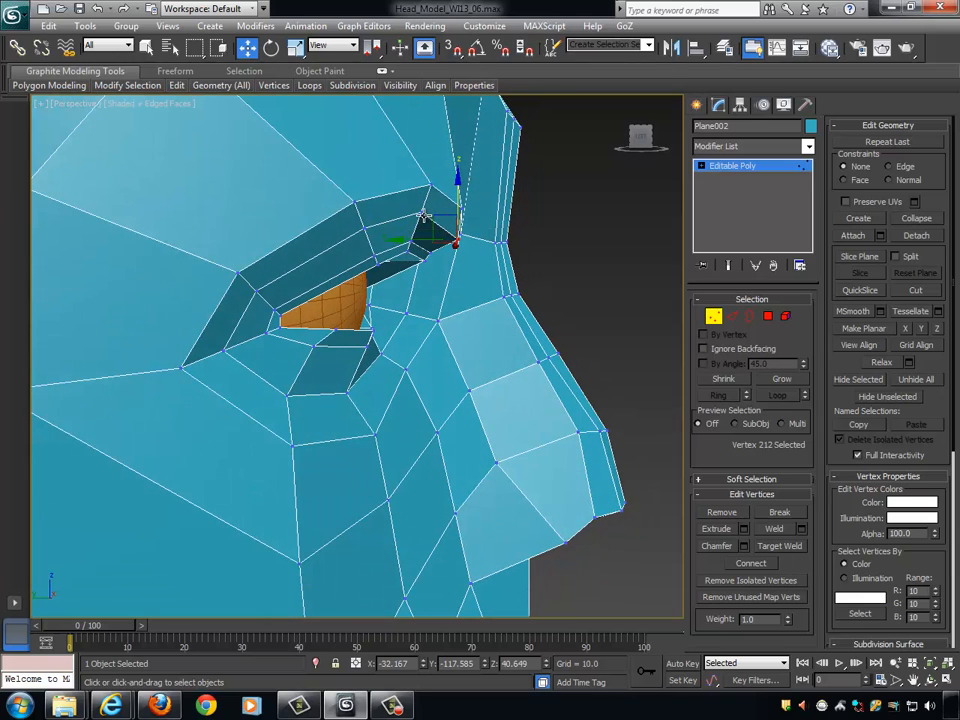
left_click(423, 213)
middle_click_drag(425, 215, 459, 197, "alt")
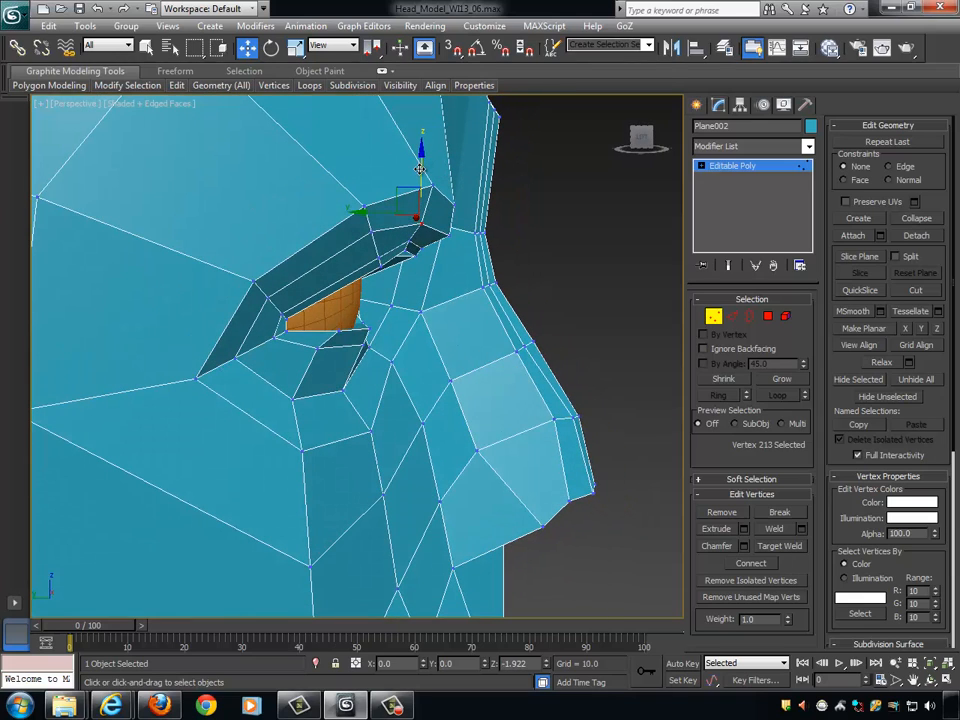
middle_click_drag(421, 163, 408, 285, "alt")
- Shift the loop vertex above the outer half of the eyeball along Y and lower it by about 1.5
left_click(373, 226)
left_click_drag(326, 223, 342, 223)
middle_click_drag(342, 223, 390, 154, "alt")
left_click_drag(392, 154, 390, 178)
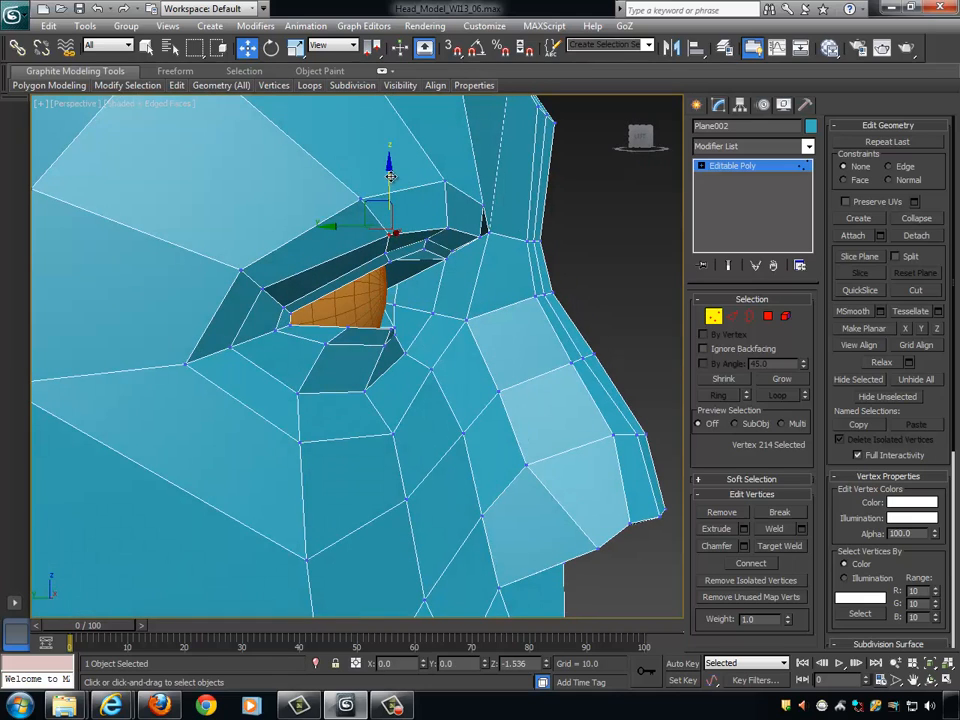
middle_click_drag(390, 178, 407, 240, "alt")
- Move the added loop's upper vertex near the outer eye corner to about Y -88.6
left_click(271, 285)
middle_click_drag(332, 296, 236, 298, "alt")
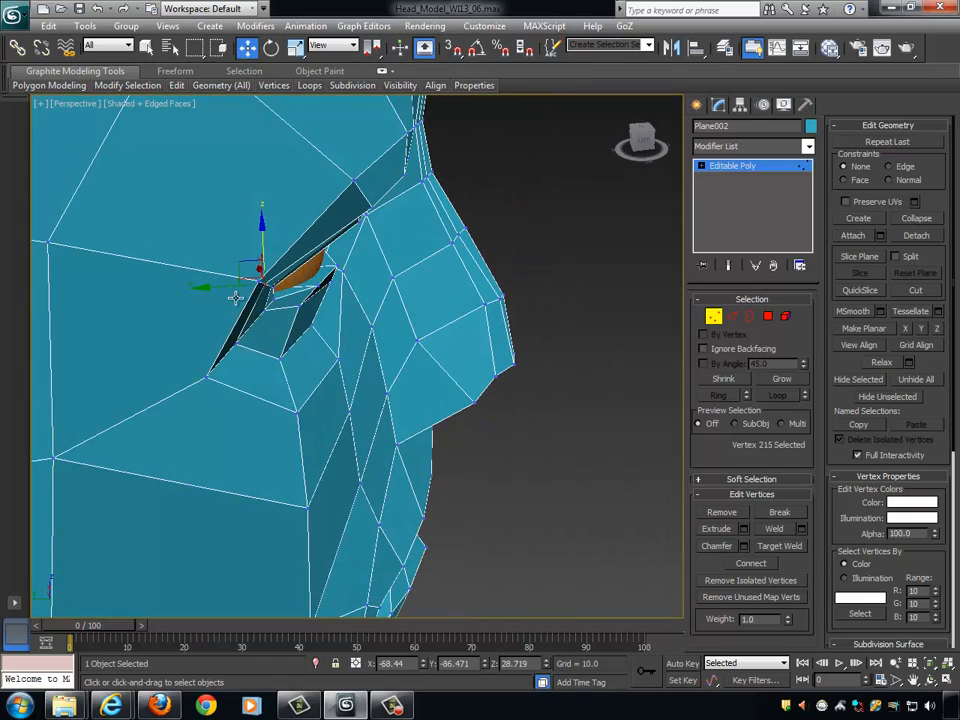
middle_click_drag(343, 294, 253, 246, "alt")
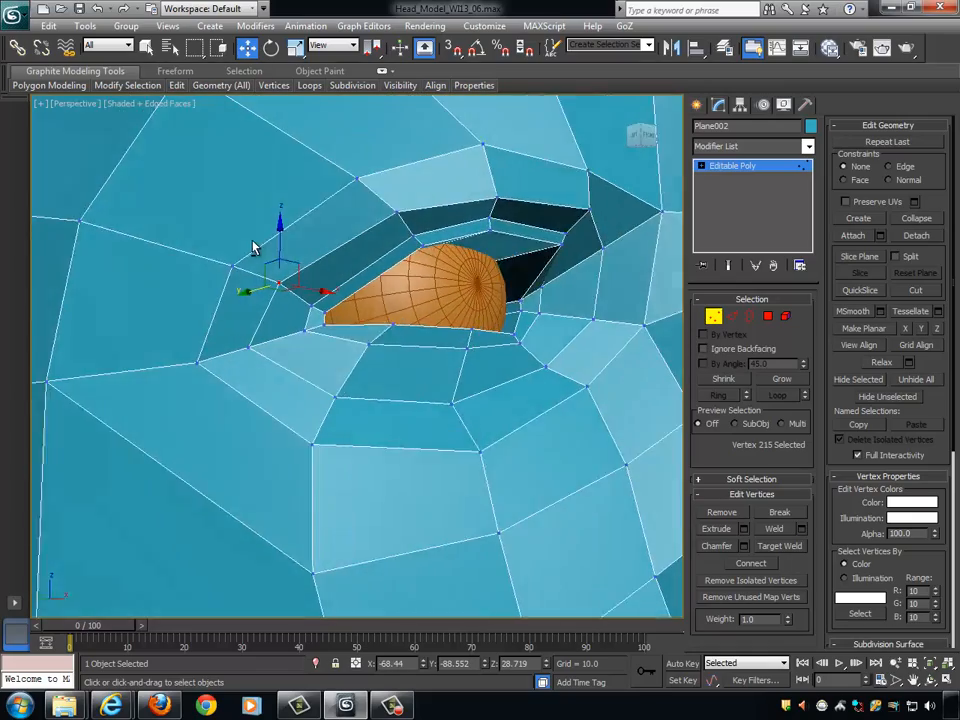
middle_click_drag(416, 318, 514, 265, "alt")
- Select the four upper eyelid vertices toward the inner side, then move them back along Y and slightly down toward the eyeball
left_click(450, 241)
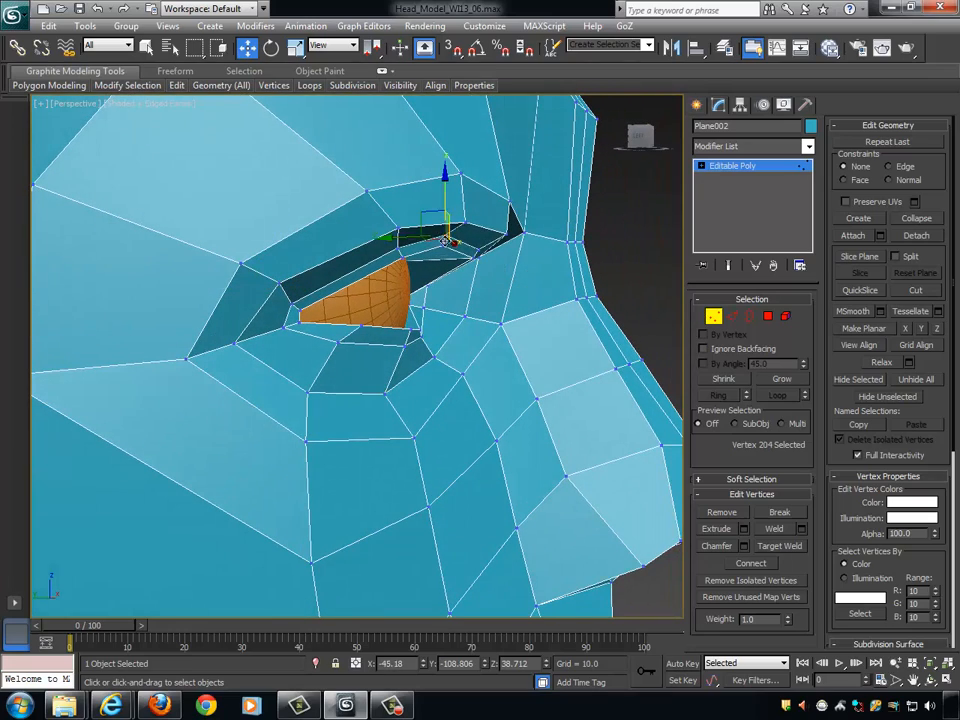
left_click(446, 243, "ctrl")
middle_click_drag(446, 243, 419, 253, "alt")
left_click(501, 256, "ctrl")
left_click(419, 253, "ctrl")
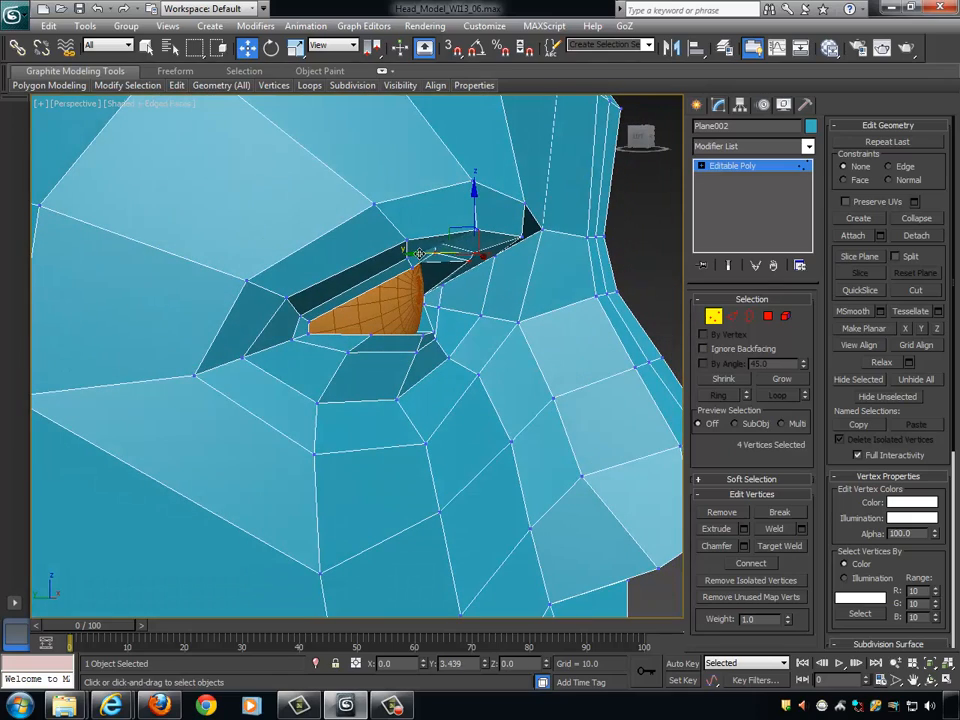
left_click_drag(419, 253, 398, 253)
left_click_drag(454, 190, 454, 202)
middle_click_drag(476, 223, 432, 272, "alt")
- Reposition the middle, inner and outer pairs of upper eyelid vertices in turn so the lid follows the eyeball's curve
left_click(411, 251)
left_click(415, 261, "ctrl")
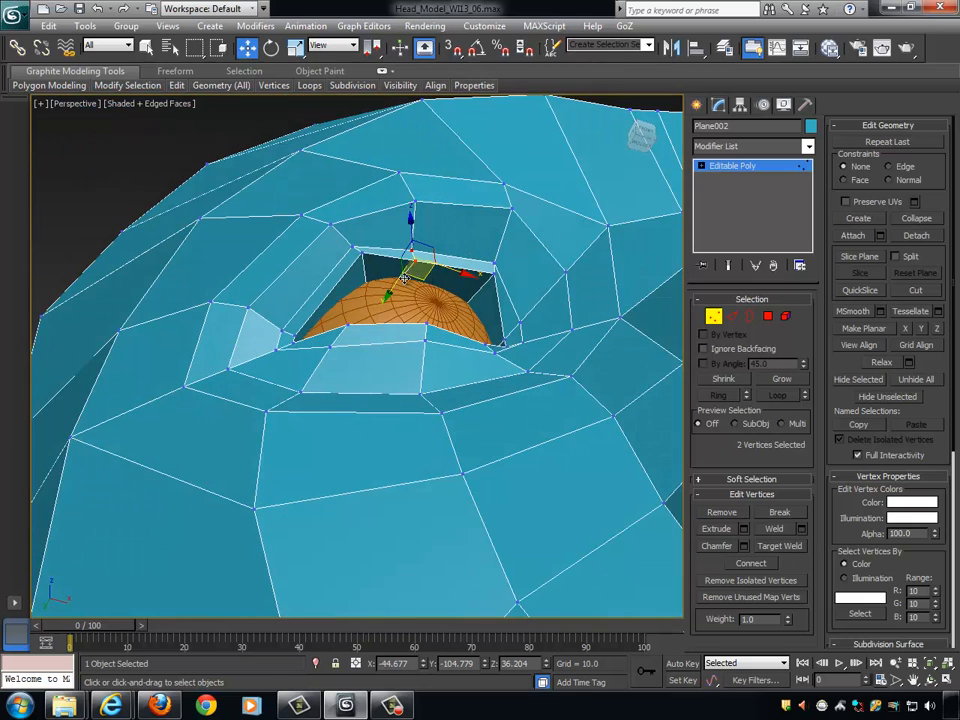
left_click_drag(400, 279, 466, 307)
left_click(493, 263)
left_click(495, 272, "ctrl")
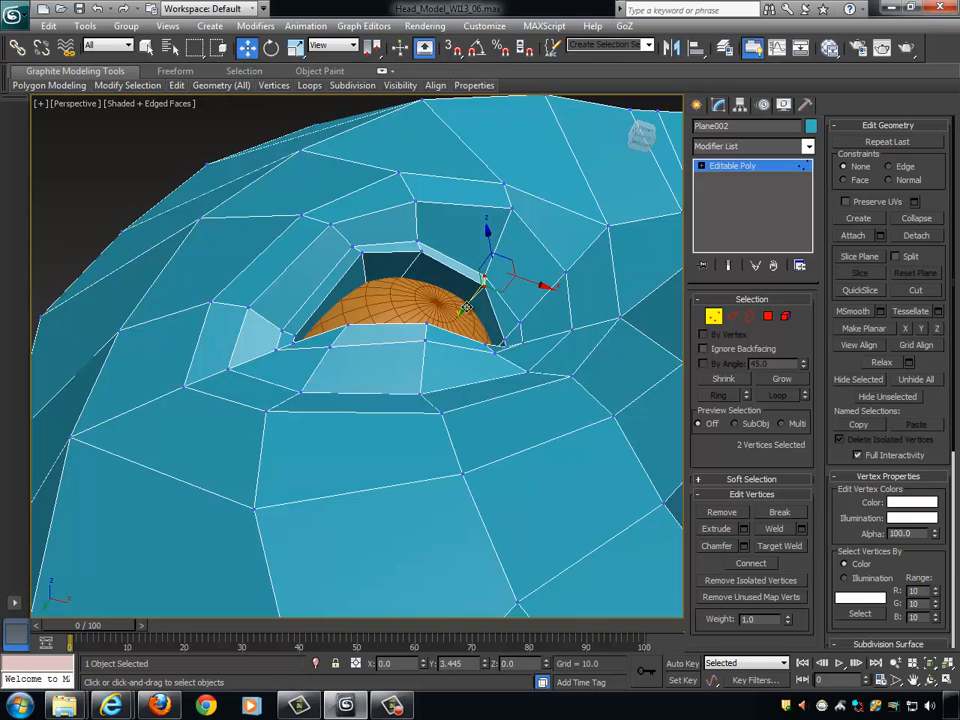
left_click(357, 253)
left_click(362, 253, "ctrl")
left_click_drag(341, 277, 337, 281)
middle_click_drag(375, 267, 490, 330, "alt")
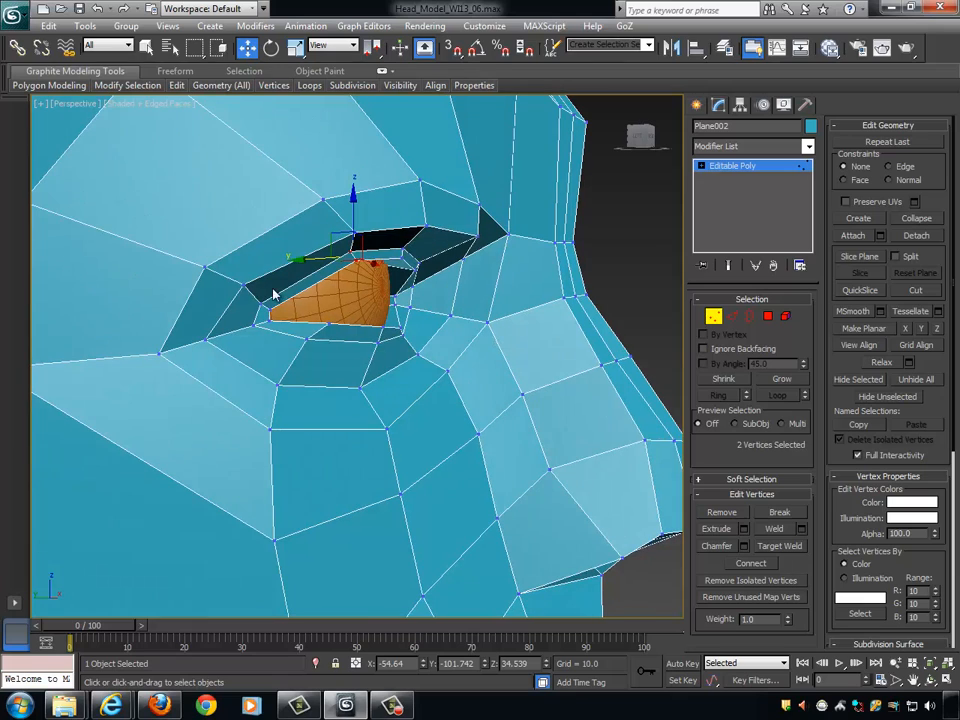
- Lower the loop vertex above the outer eye corner to about Z 25.2 and shift the vertex beneath it slightly forward along Y
left_click(243, 286)
middle_click_drag(318, 260, 290, 245, "alt")
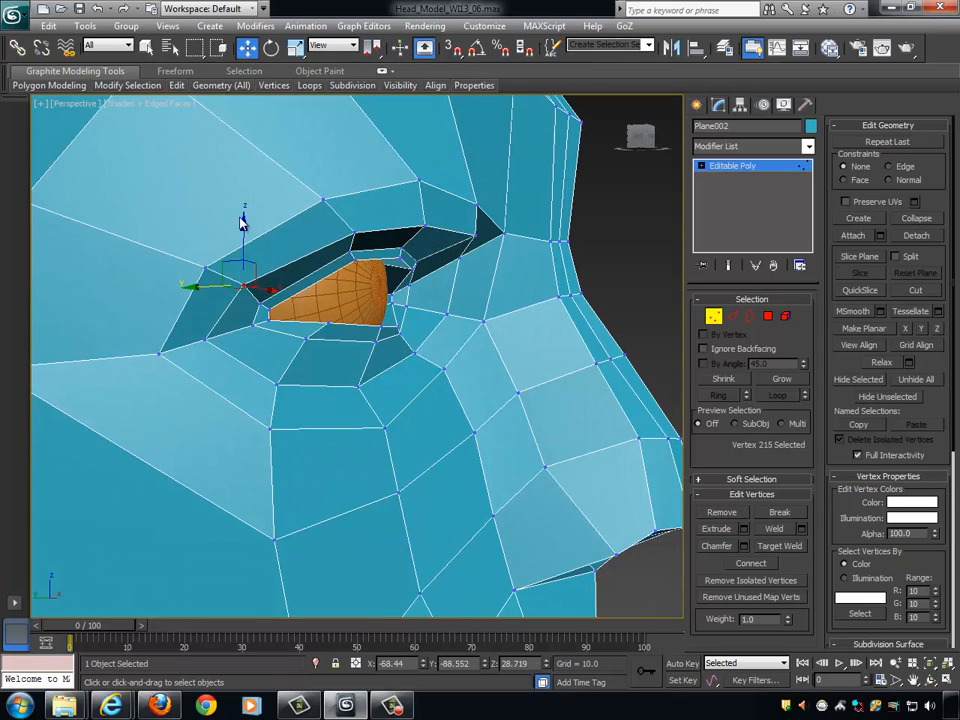
left_click_drag(243, 220, 258, 352)
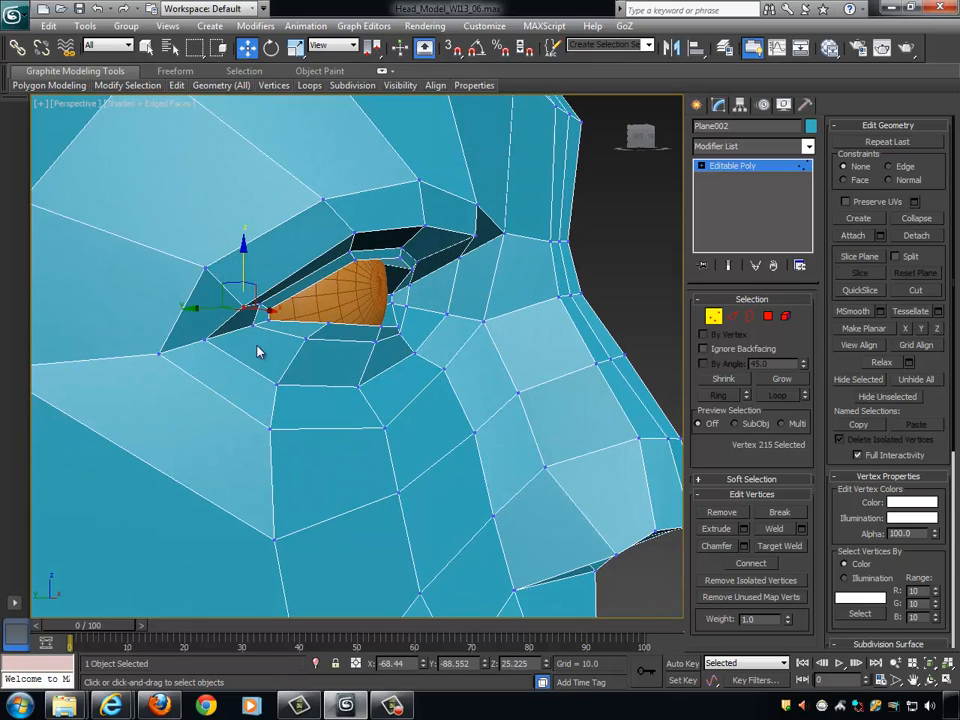
left_click(210, 342)
middle_click_drag(212, 343, 240, 342, "alt")
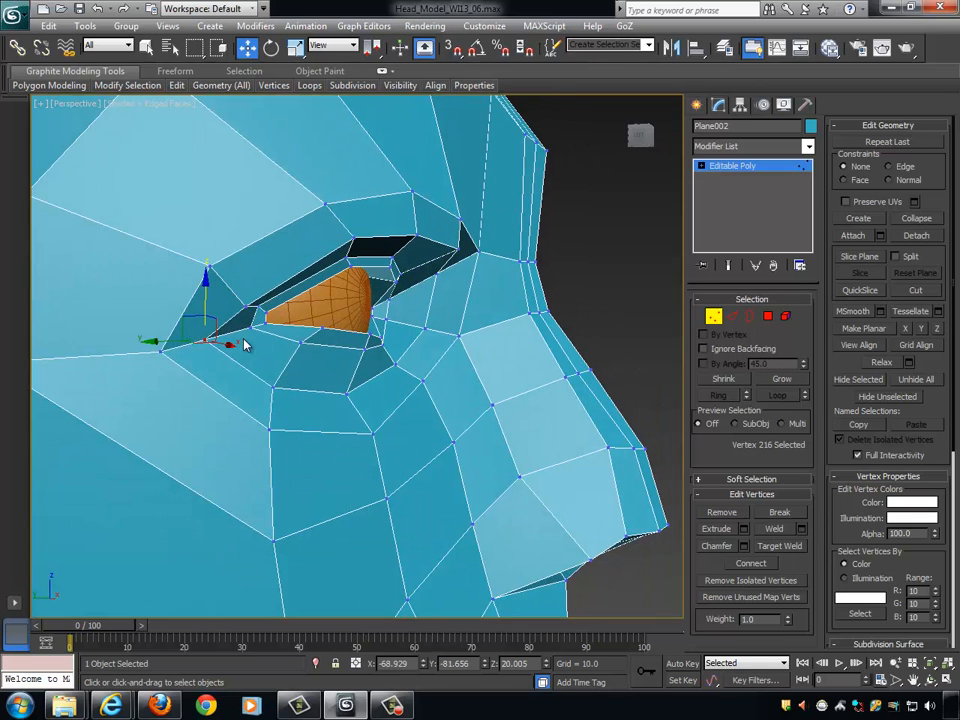
left_click_drag(176, 341, 188, 340)
middle_click_drag(276, 363, 287, 295, "alt")
- Lower the added loop's two outer upper vertices to about Z 22.2 beside the eye corner and Z 33.7 above the eyeball
left_click(229, 305)
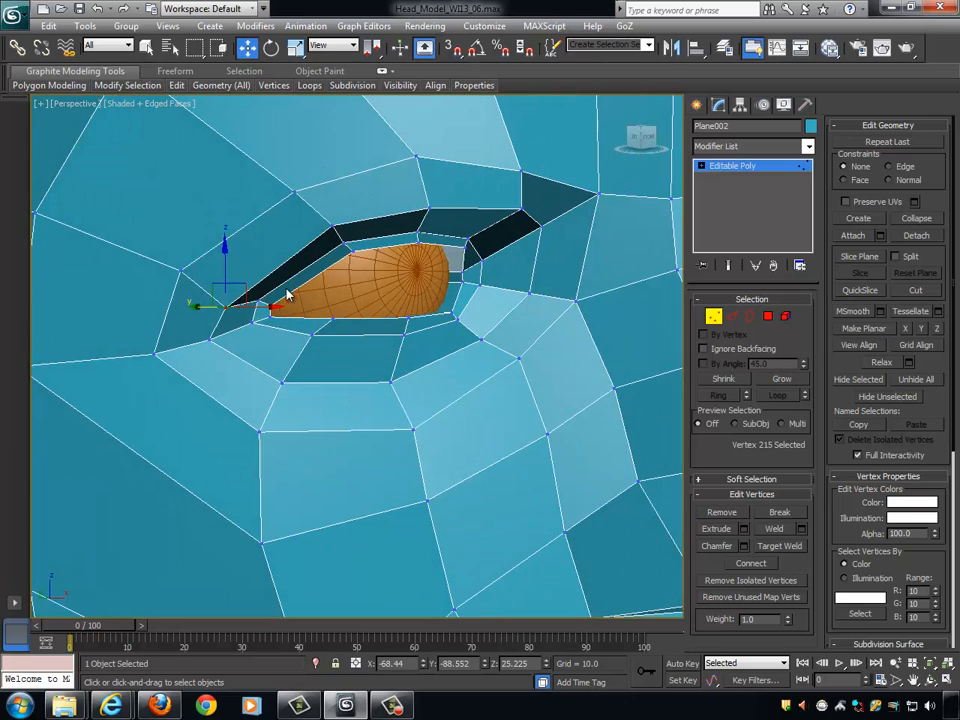
middle_click_drag(226, 248, 343, 229, "alt")
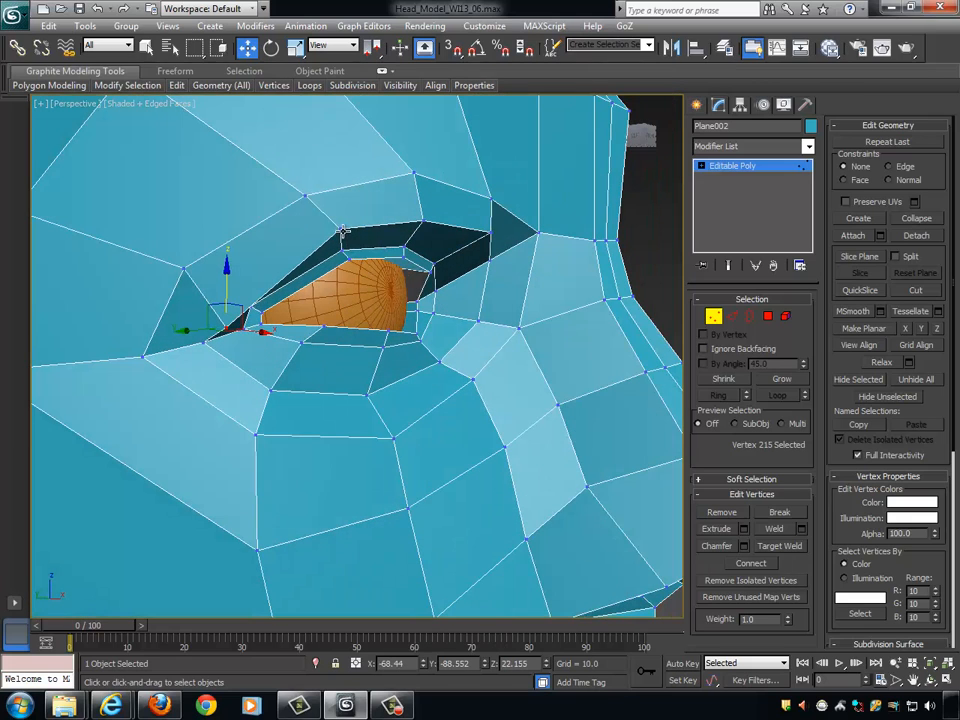
left_click(341, 234)
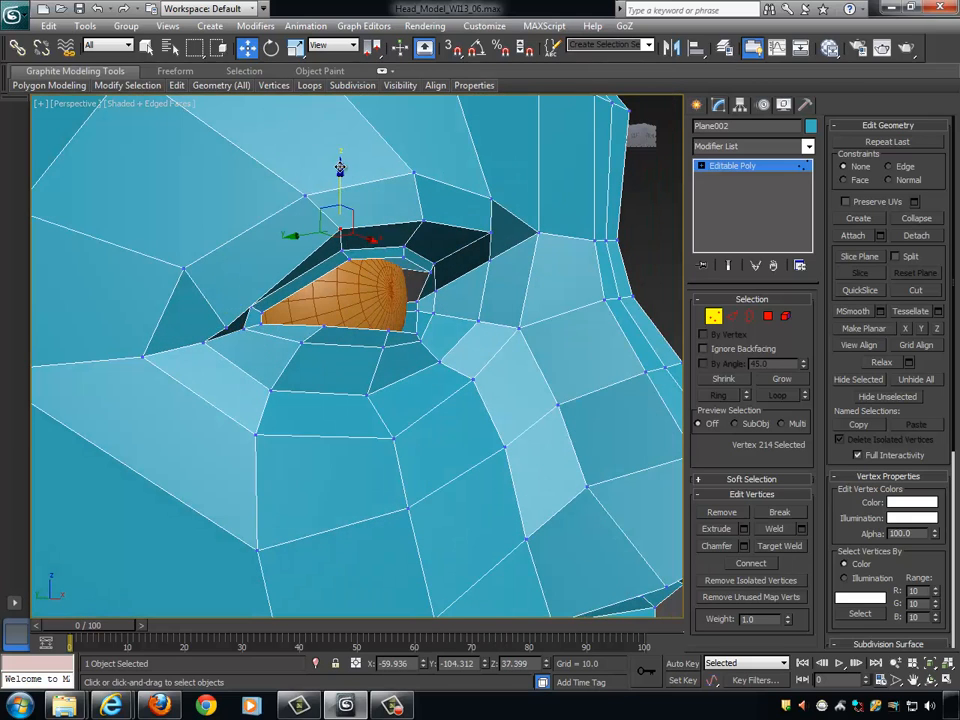
left_click_drag(339, 172, 338, 205)
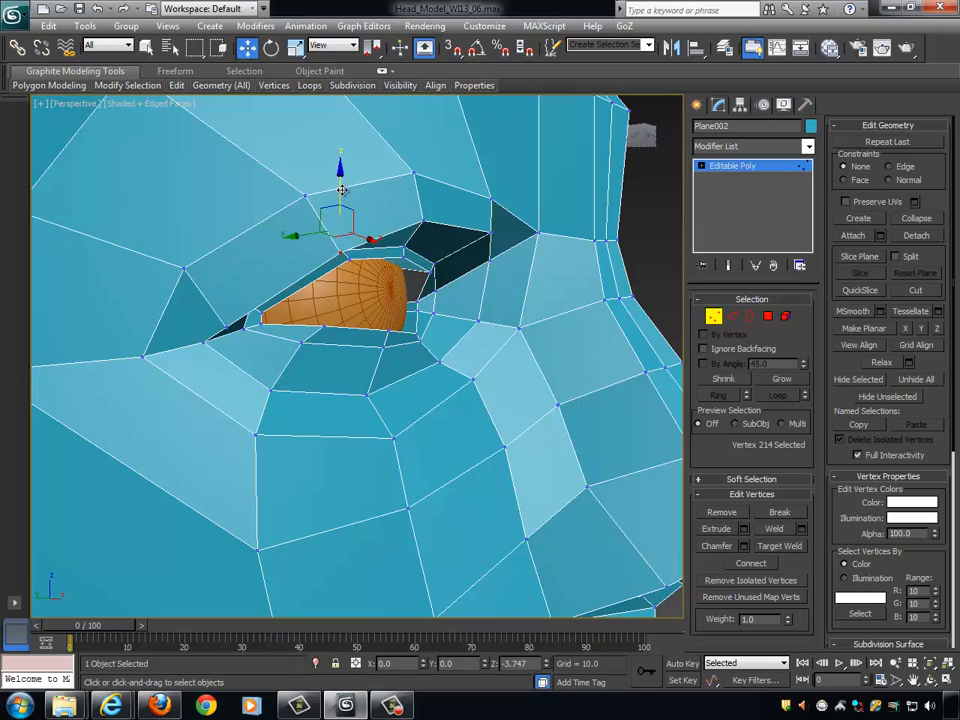
middle_click_drag(338, 205, 431, 236, "alt")
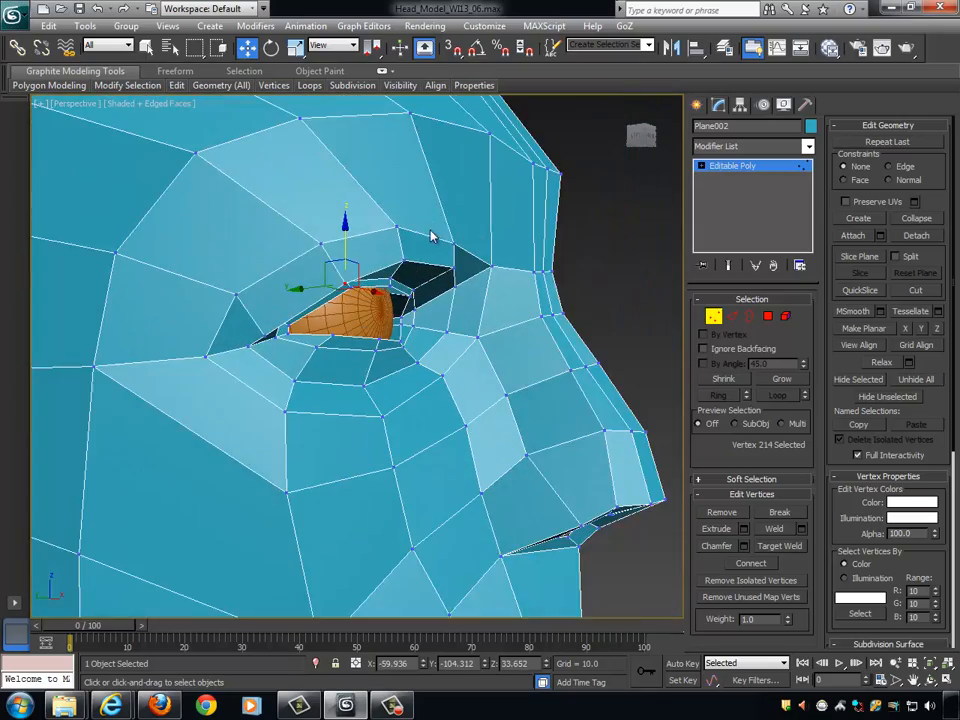
middle_click_drag(429, 405, 358, 377, "alt")
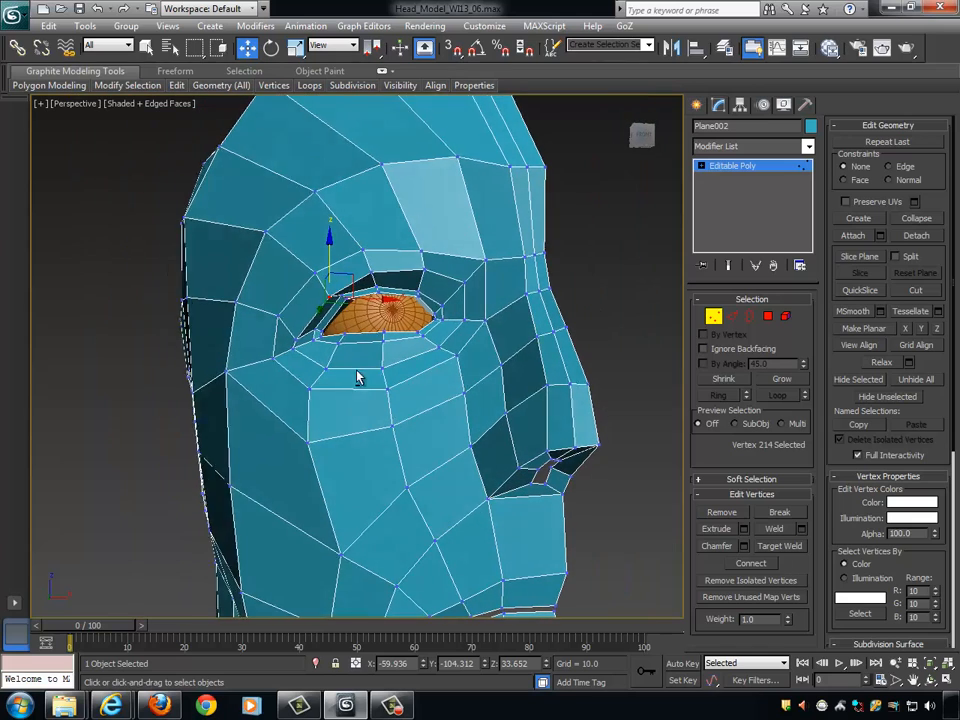
- Move the two outer cheek vertices below the eye outward, the lower to about X -70.5 and the upper to about X -66.4
left_click(304, 444)
middle_click_drag(388, 442, 368, 445, "alt")
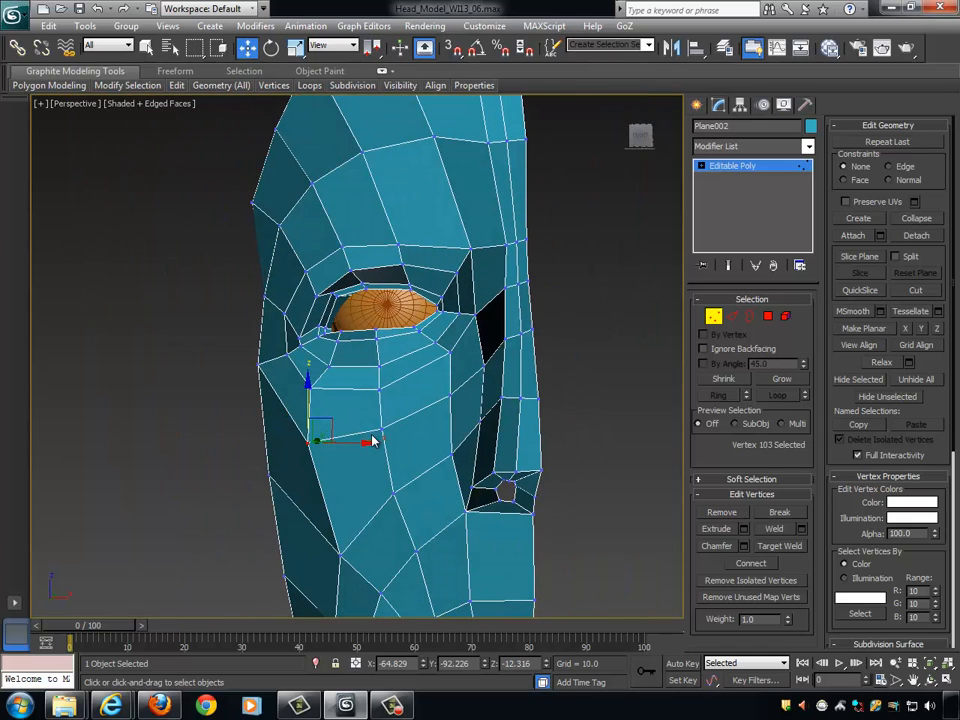
left_click(312, 388)
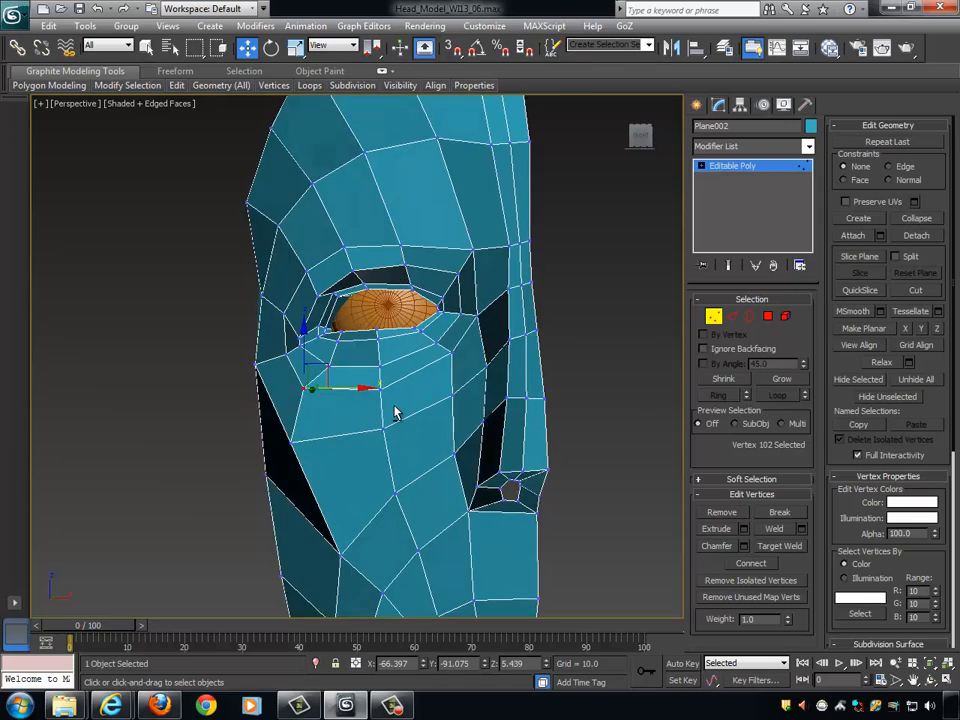
middle_click_drag(394, 411, 561, 390, "alt")
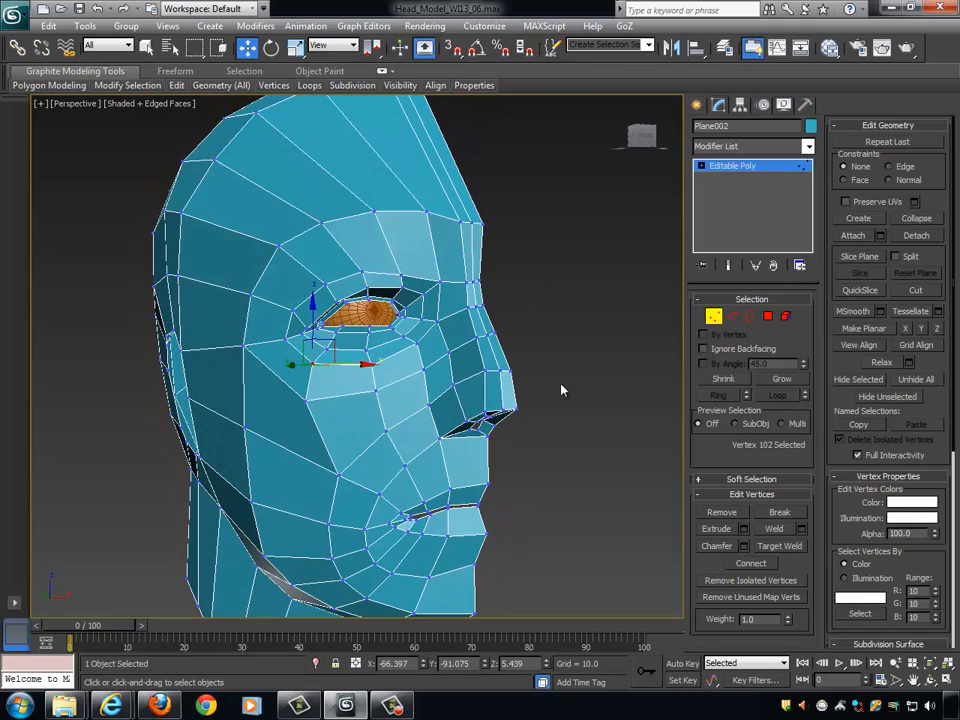
scroll(630, 467, "up", 3)
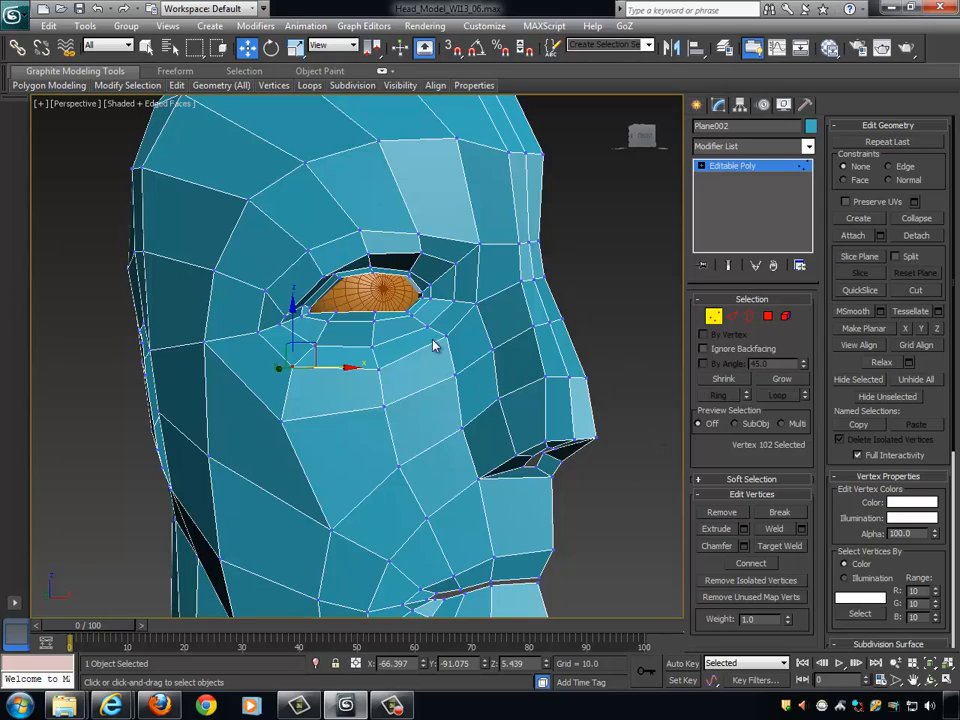
middle_click_drag(434, 345, 441, 328, "alt")
middle_click_drag(557, 363, 580, 310, "alt")
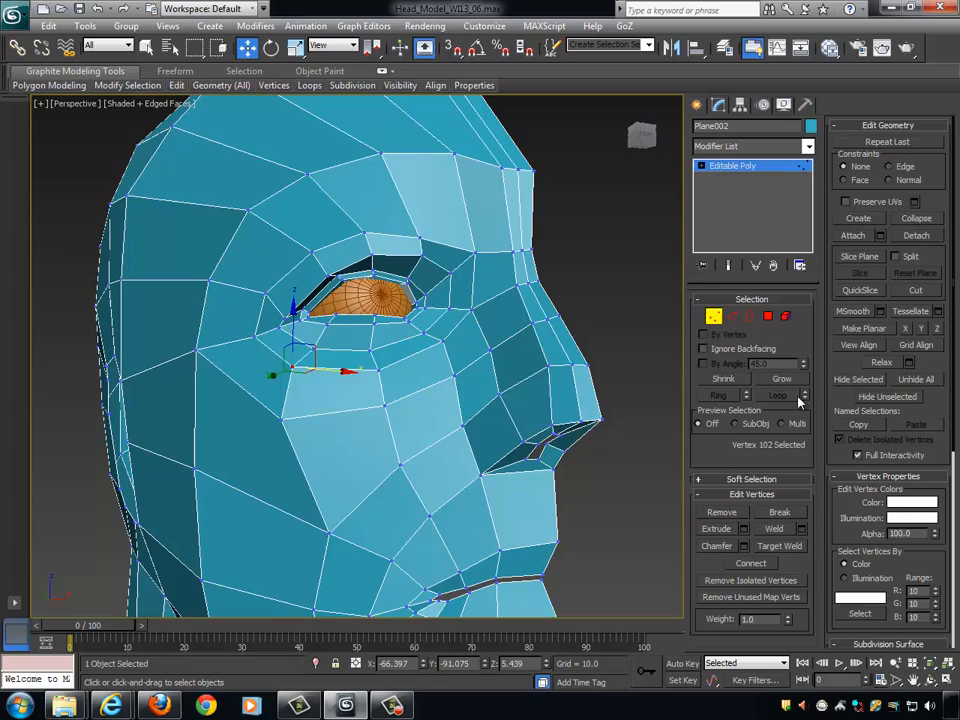
- Leave vertex editing, enable NURMS subdivision on the head, and examine the smoothed eye area
left_click(714, 318)
left_click(841, 508)
middle_click_drag(538, 414, 490, 372, "alt")
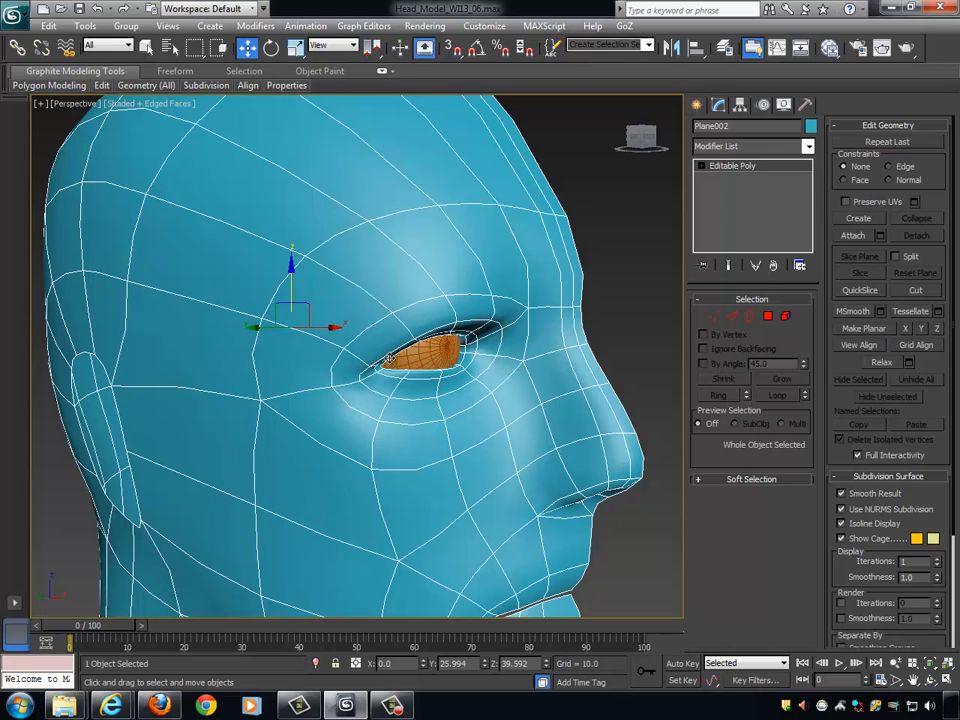
scroll(474, 342, "up", 5)
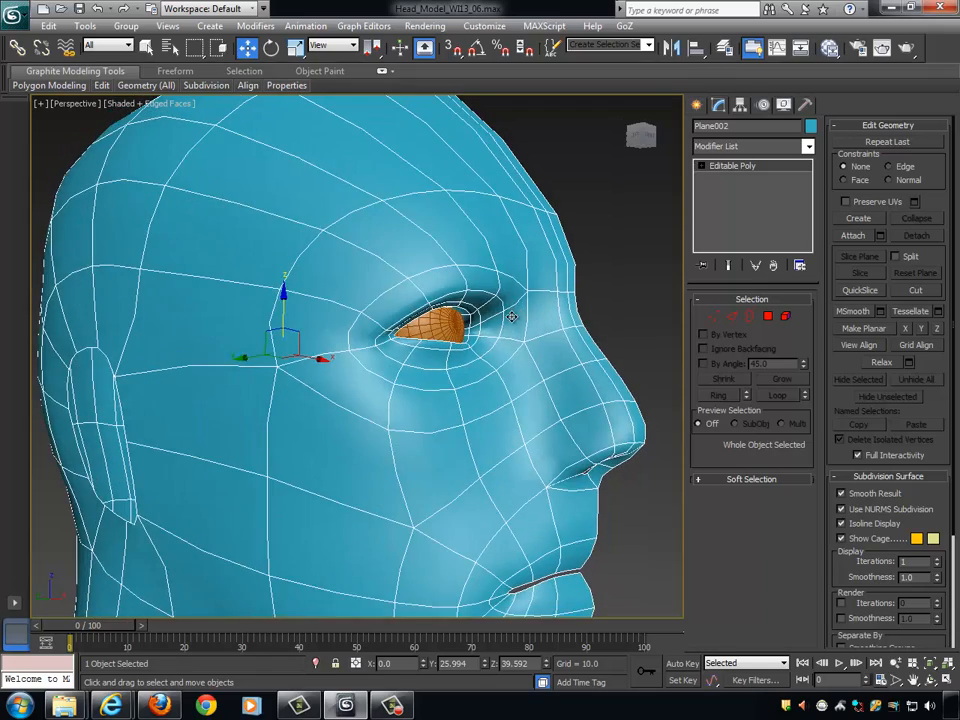
middle_click_drag(507, 343, 661, 335, "alt")
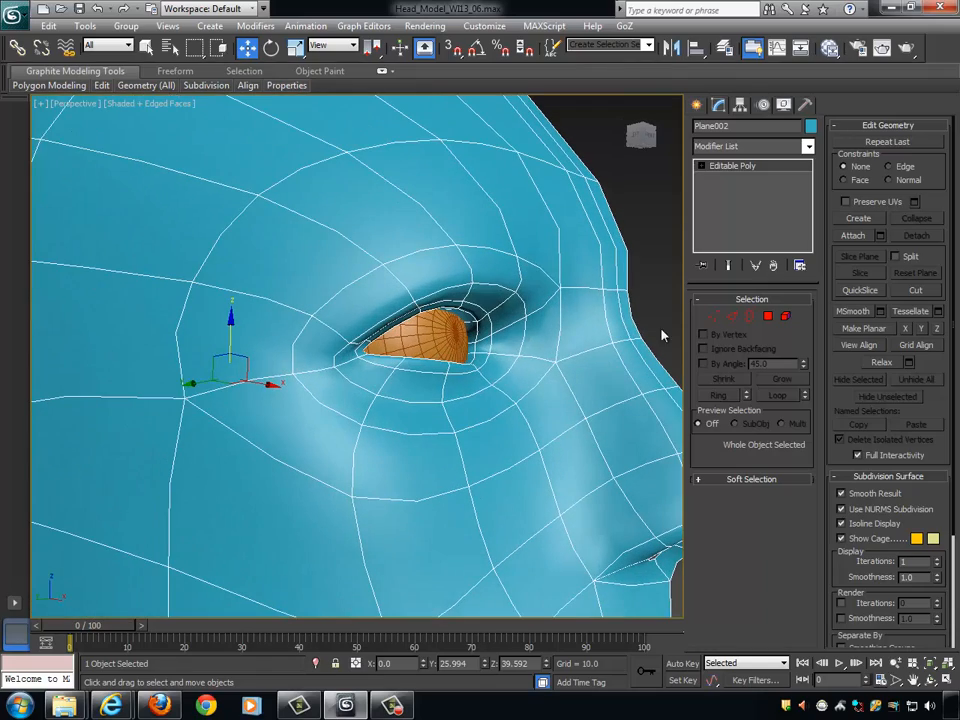
- Return to vertex editing, then raise the two middle upper eyelid loop vertices slightly and move them back along Y
left_click(712, 317)
left_click(480, 309)
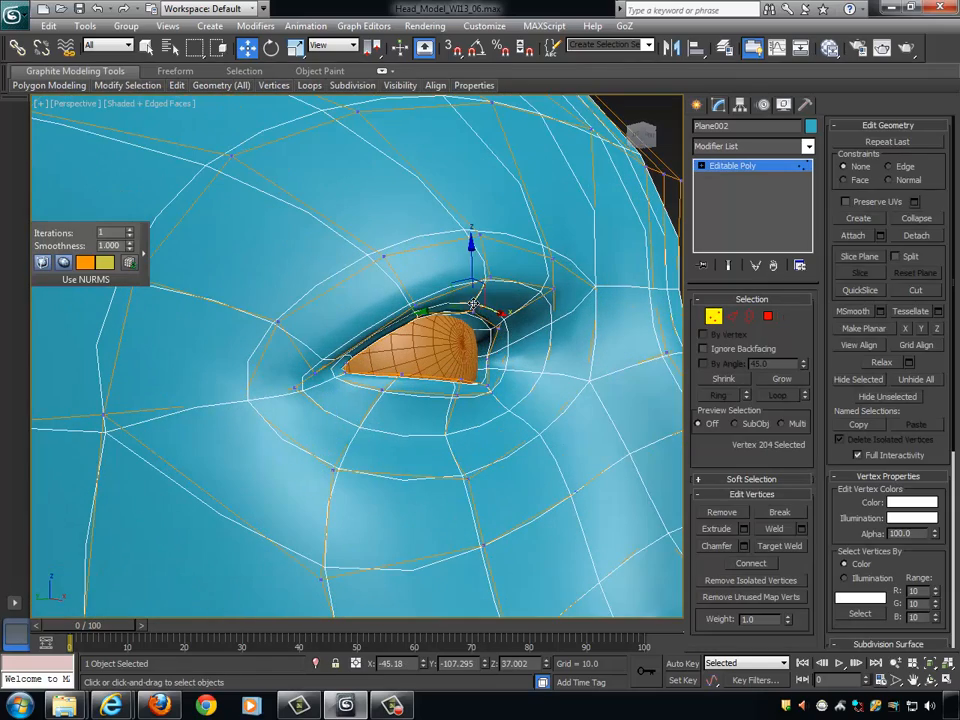
scroll(430, 318, "up", 2)
middle_click_drag(418, 316, 513, 368, "alt")
left_click(413, 315, "ctrl")
left_click_drag(440, 266, 440, 253)
middle_click_drag(512, 298, 501, 305, "alt")
left_click_drag(404, 299, 381, 300)
middle_click_drag(483, 318, 585, 306, "alt")
- Select the two middle vertices on the upper eyelid's edge and lower them to about Z 33.3 against the eyeball
left_click(435, 307)
left_click(493, 304, "ctrl")
left_click_drag(462, 249, 466, 258)
middle_click_drag(490, 313, 409, 327, "alt")
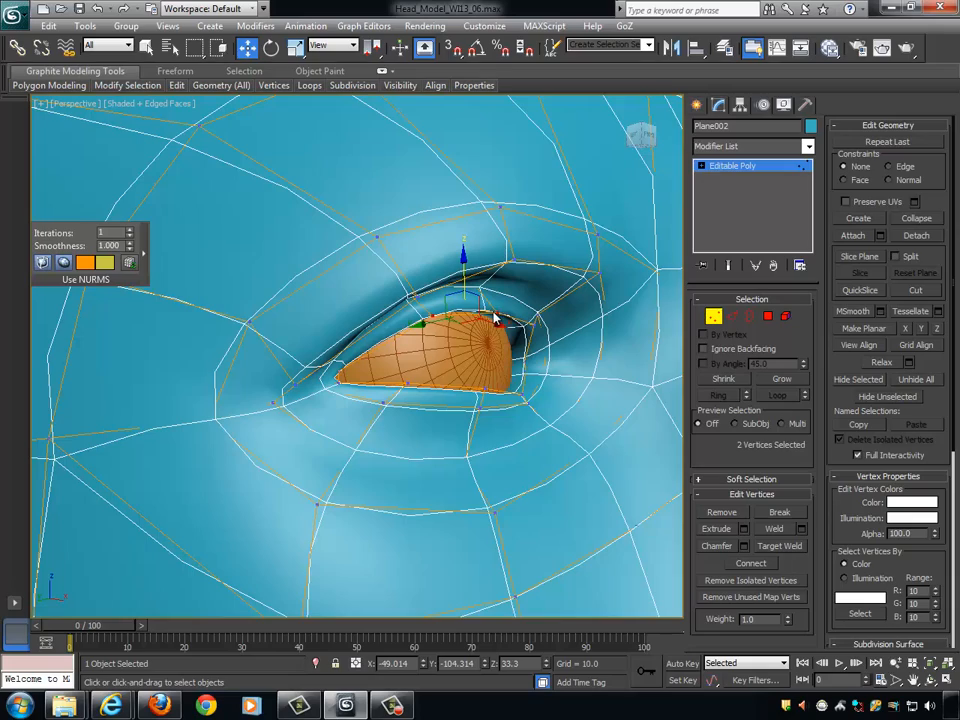
middle_click_drag(500, 320, 536, 340, "alt")
- Raise the eye socket loop vertex above the outer half of the eye to about Z 45.7
left_click(426, 226)
middle_click_drag(426, 226, 493, 283, "alt")
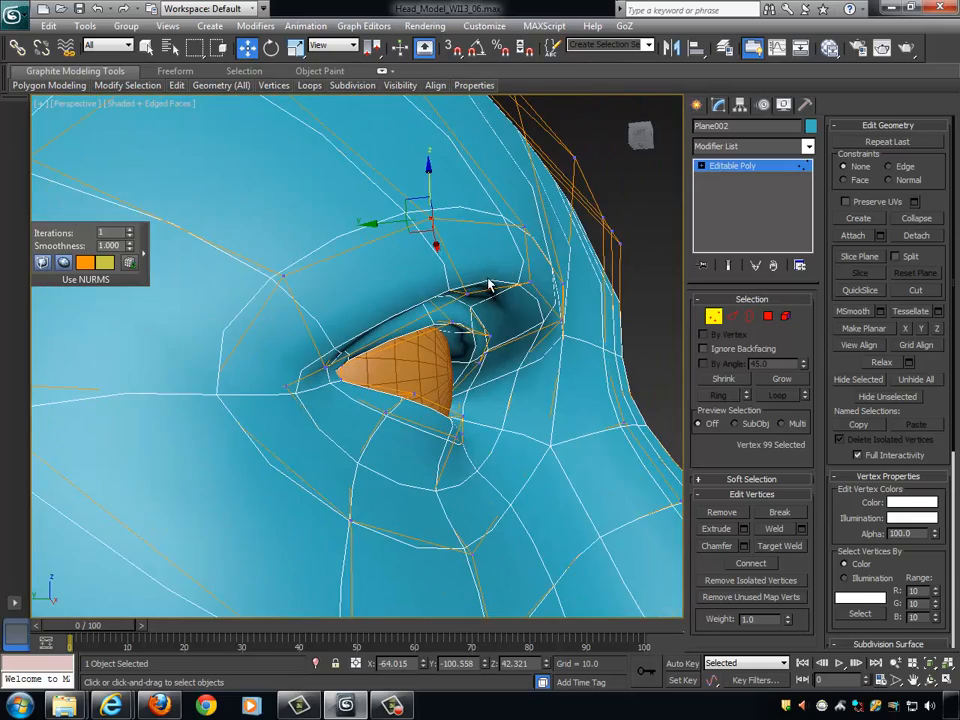
middle_click_drag(489, 223, 496, 308, "alt")
scroll(500, 308, "down", 5)
middle_click_drag(572, 310, 522, 307, "alt")
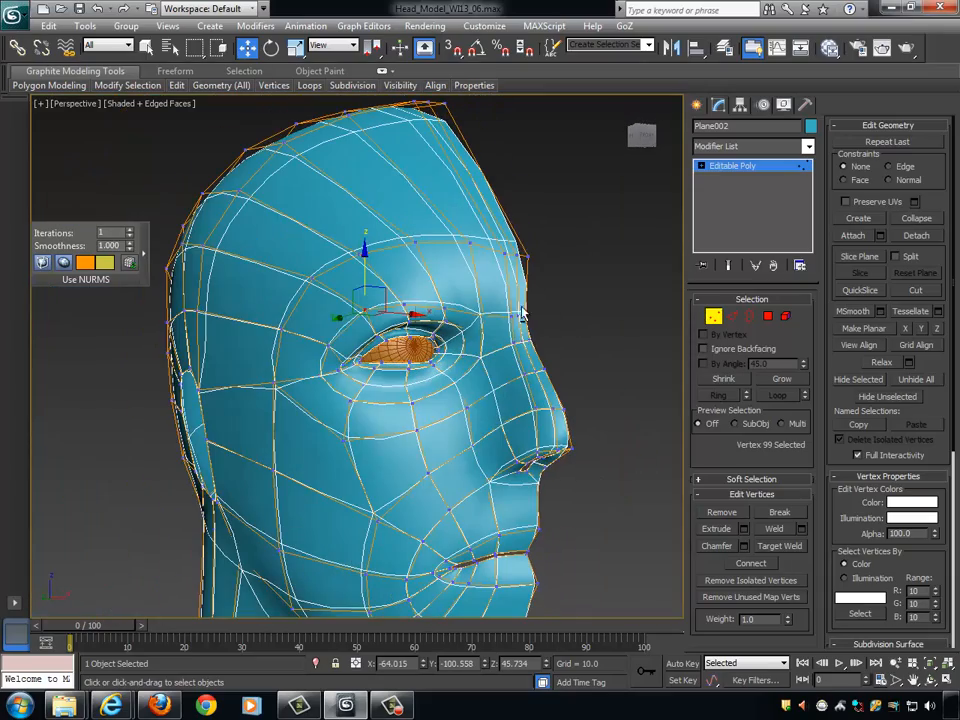
- Place the outer socket vertex beside the eye at about X -77, Y -85.1, Z 30.9 and leave vertex editing
left_click(332, 347)
middle_click_drag(332, 347, 523, 394, "alt")
scroll(474, 362, "up", 3)
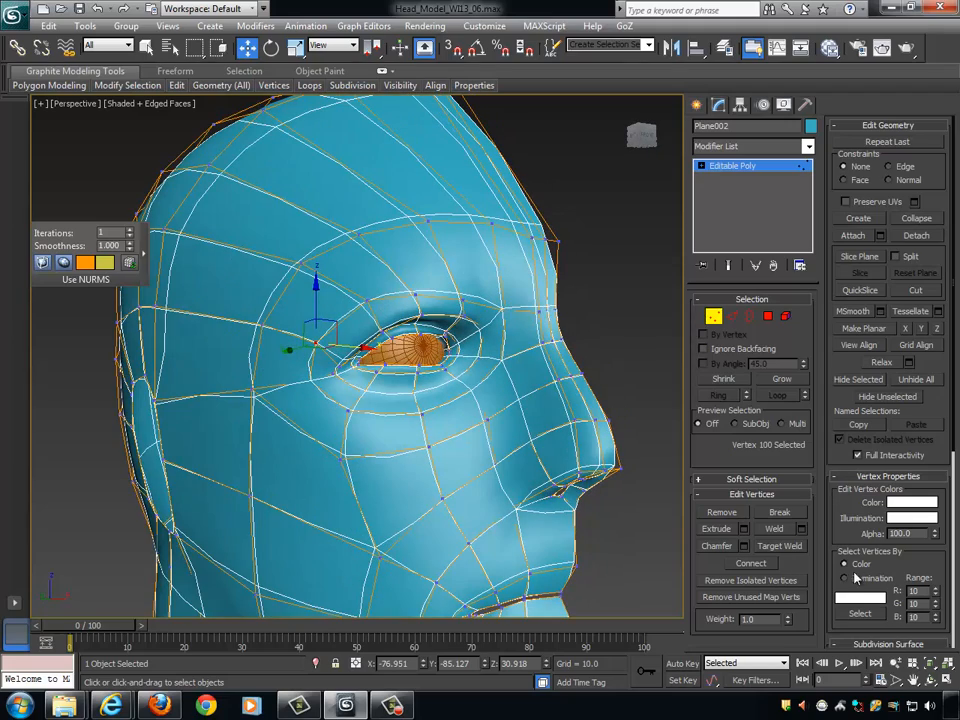
left_click(713, 317)
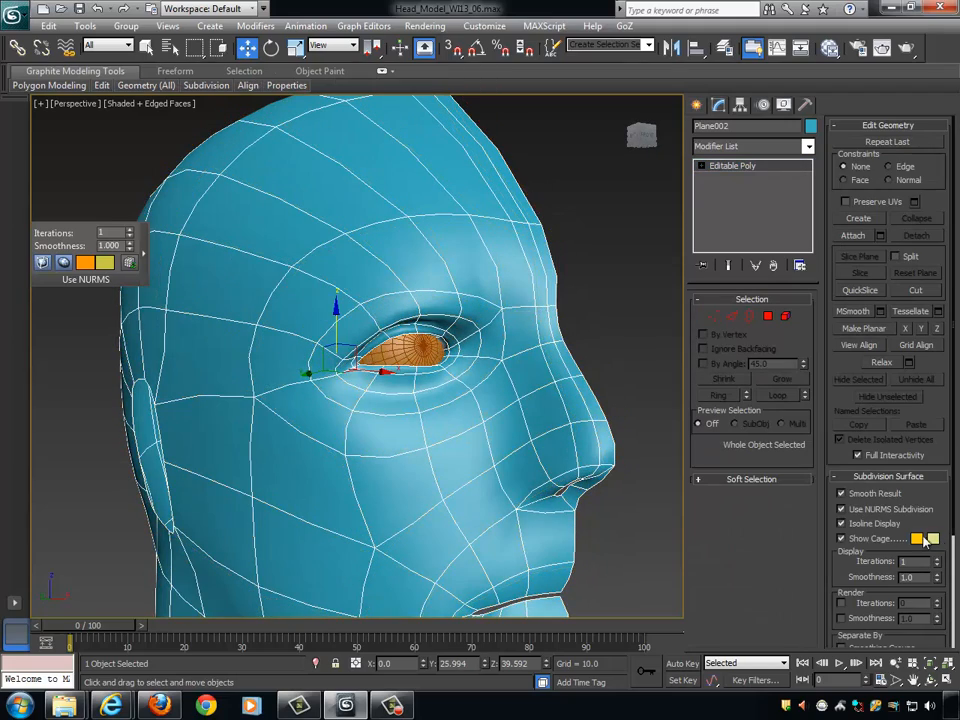
- Turn off NURMS subdivision, enter edge editing and select the forehead edge running back from the brow
left_click(855, 512)
middle_click_drag(443, 392, 572, 439, "alt")
scroll(541, 415, "down", 3)
scroll(598, 437, "up", 3)
middle_click_drag(415, 236, 445, 206, "alt")
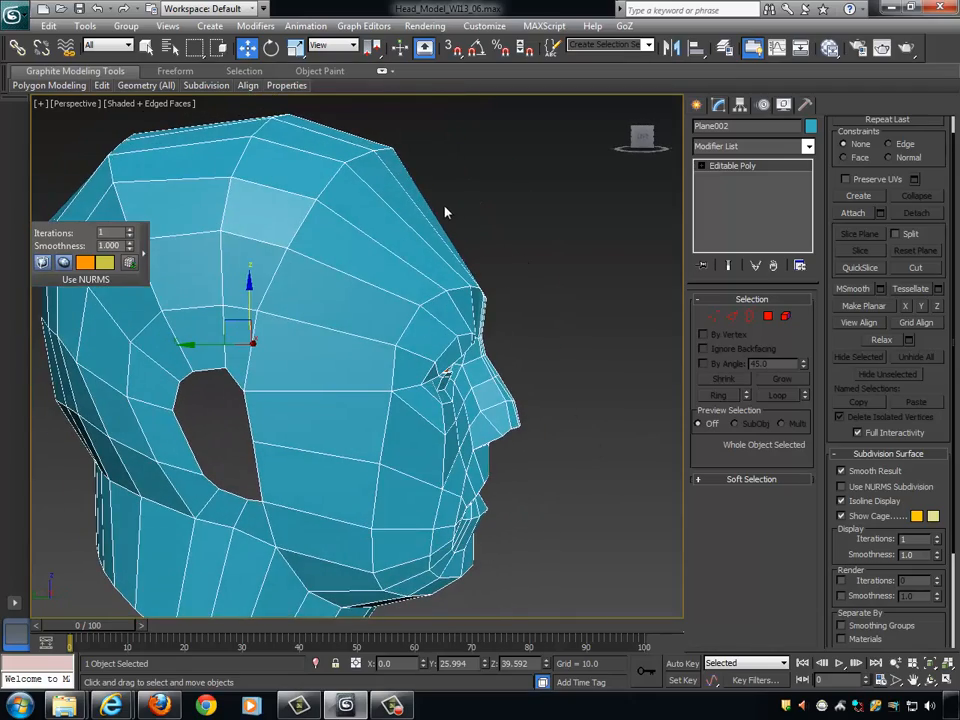
left_click(732, 316)
left_click(391, 209)
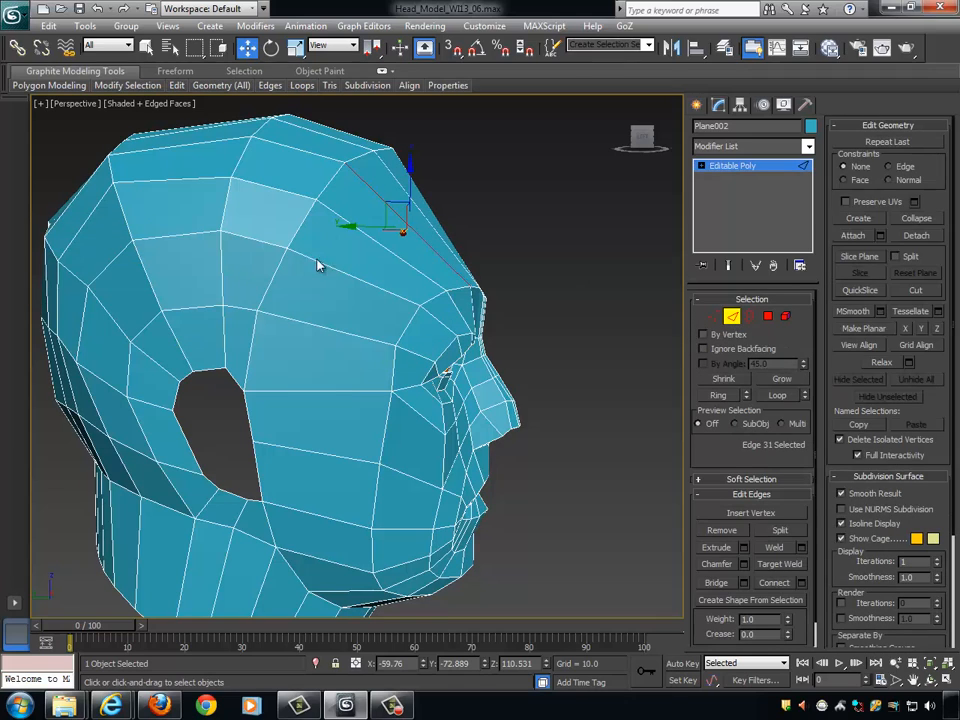
middle_click_drag(444, 388, 446, 273, "alt")
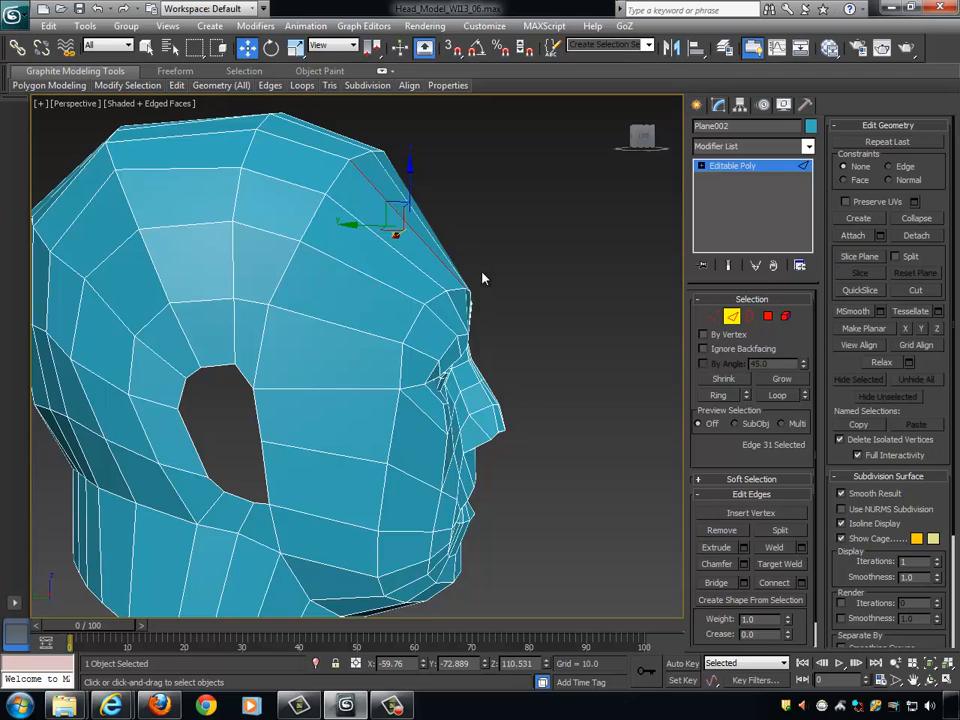
middle_click_drag(501, 316, 480, 317, "alt")
scroll(480, 317, "down", 2)
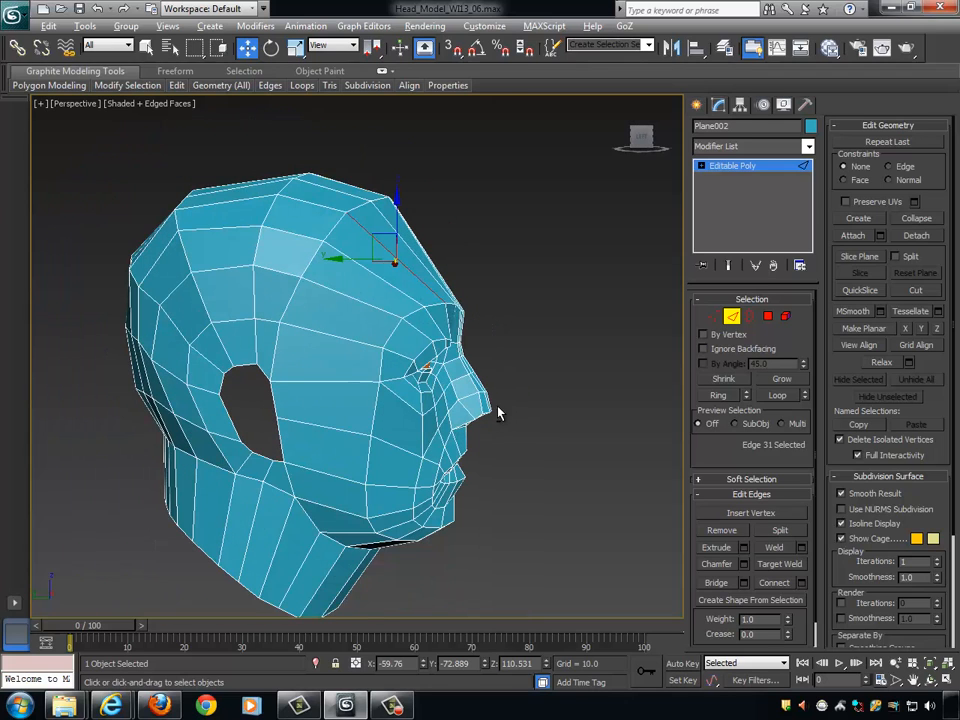
middle_click_drag(497, 411, 441, 350, "alt")
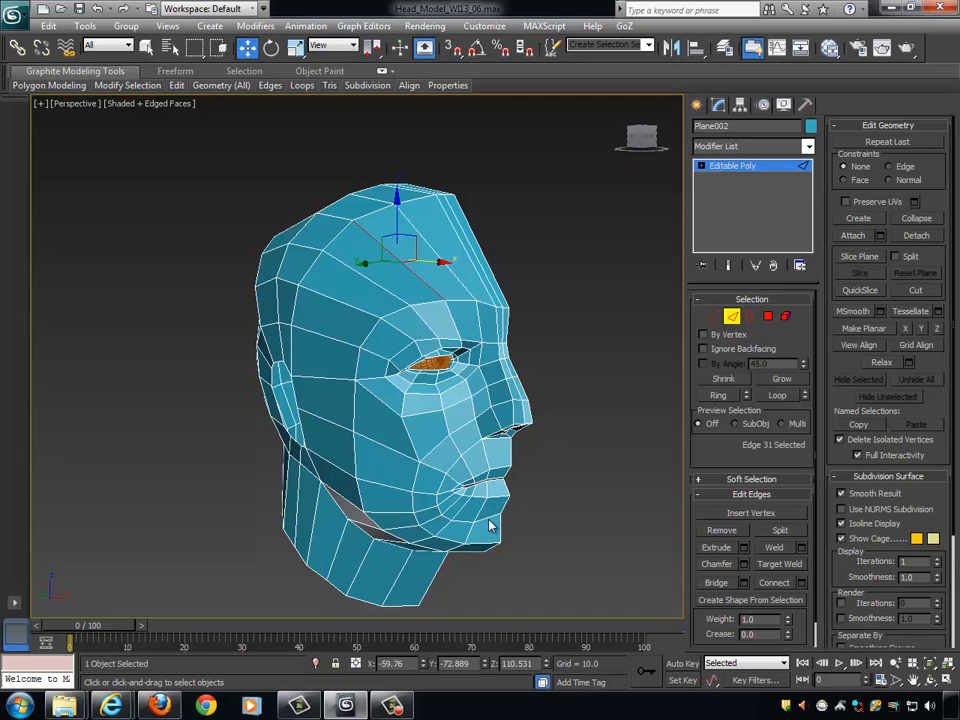
middle_click_drag(357, 431, 411, 424, "alt")
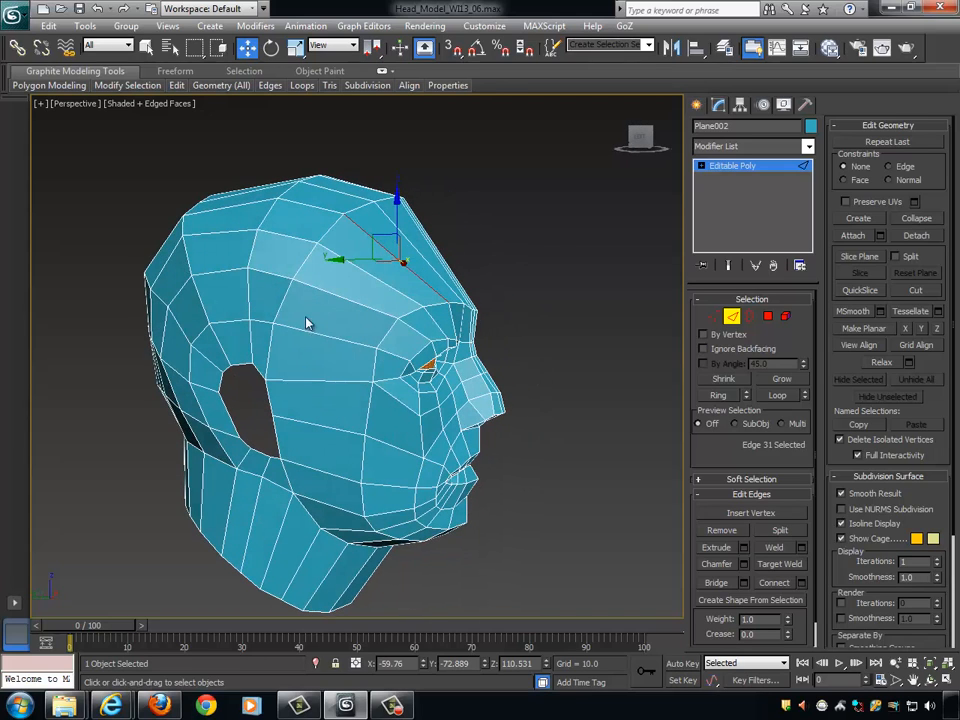
- Select the full ring of lengthwise edges running from the forehead across the temple and cheek to beneath the jaw
double_click(378, 280)
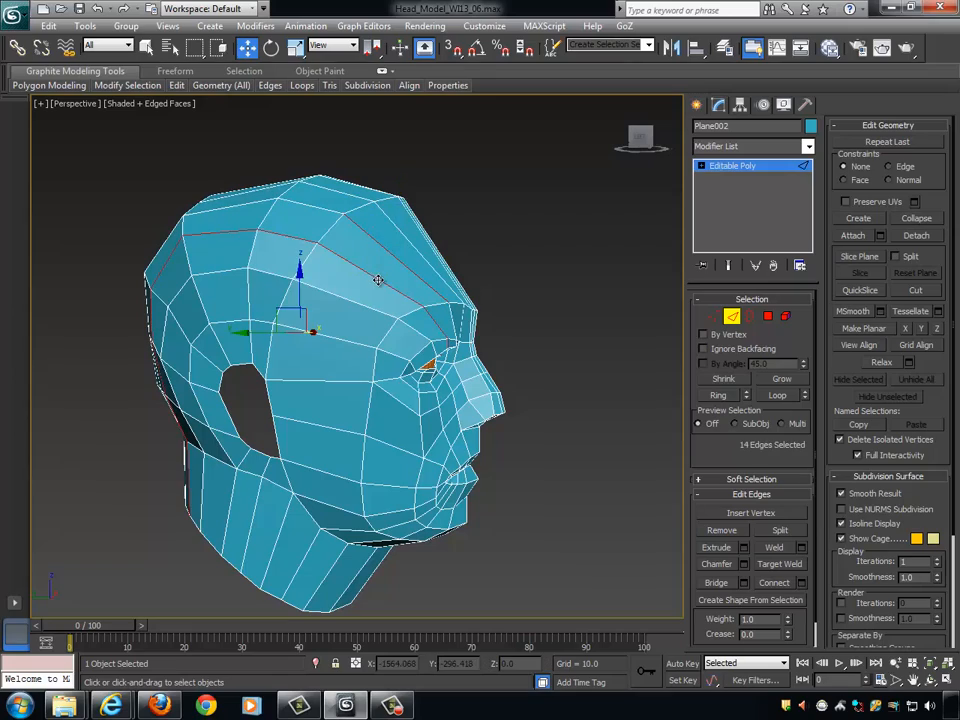
left_click(427, 261)
left_click(403, 265)
key("alt+r")
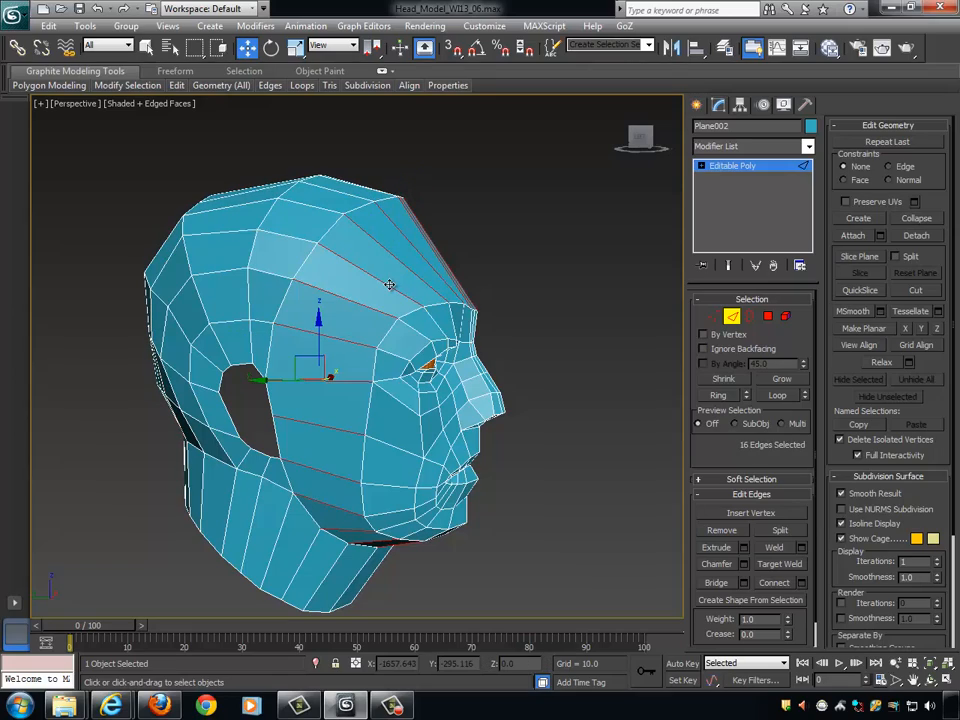
middle_click_drag(561, 345, 383, 310, "alt")
left_click(335, 506)
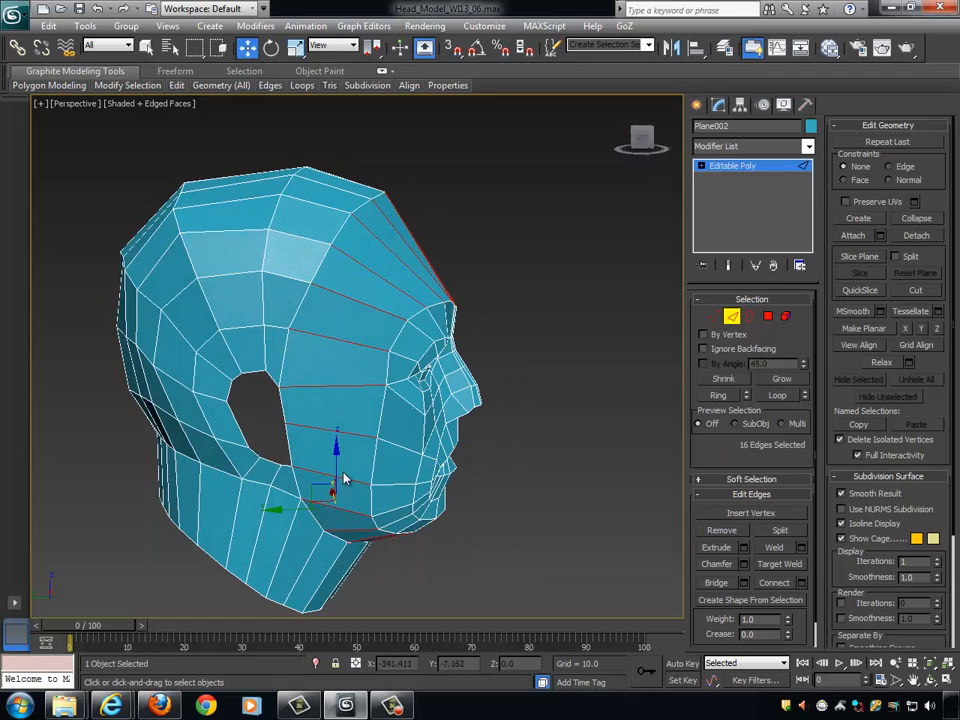
- Connect the selected edge ring with 1 segment, pinch 0 and slide -5 to add a loop around the face
left_click(801, 582)
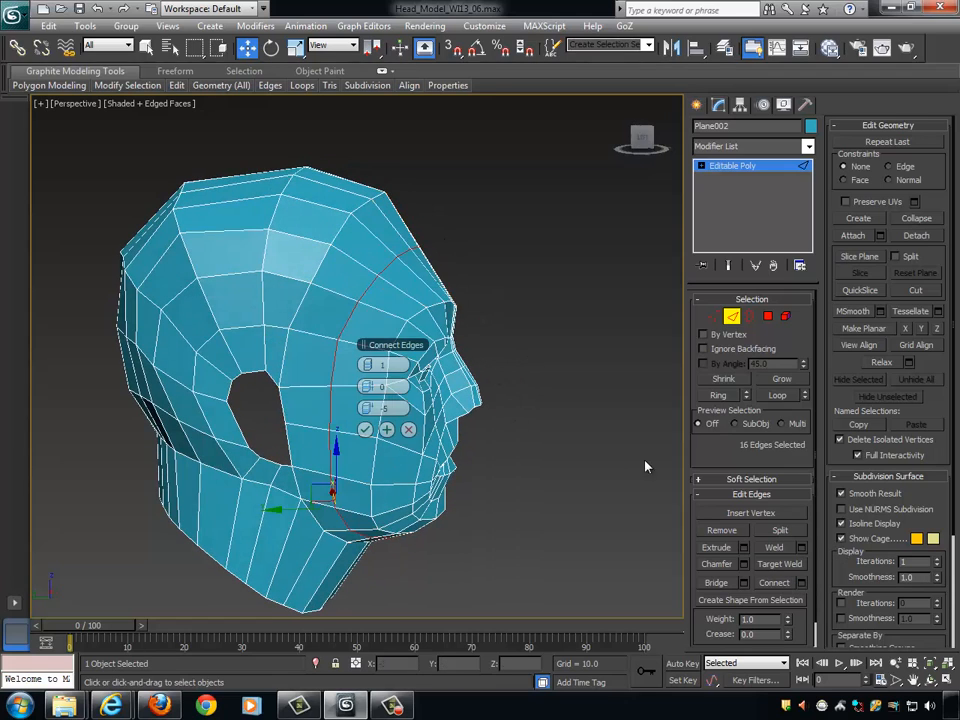
middle_click_drag(645, 463, 431, 330, "alt")
left_click(365, 430)
middle_click_drag(365, 430, 658, 349, "alt")
- Select the five new loop vertices at the front of the forehead and move them forward along Y to about -106.2
left_click(715, 317)
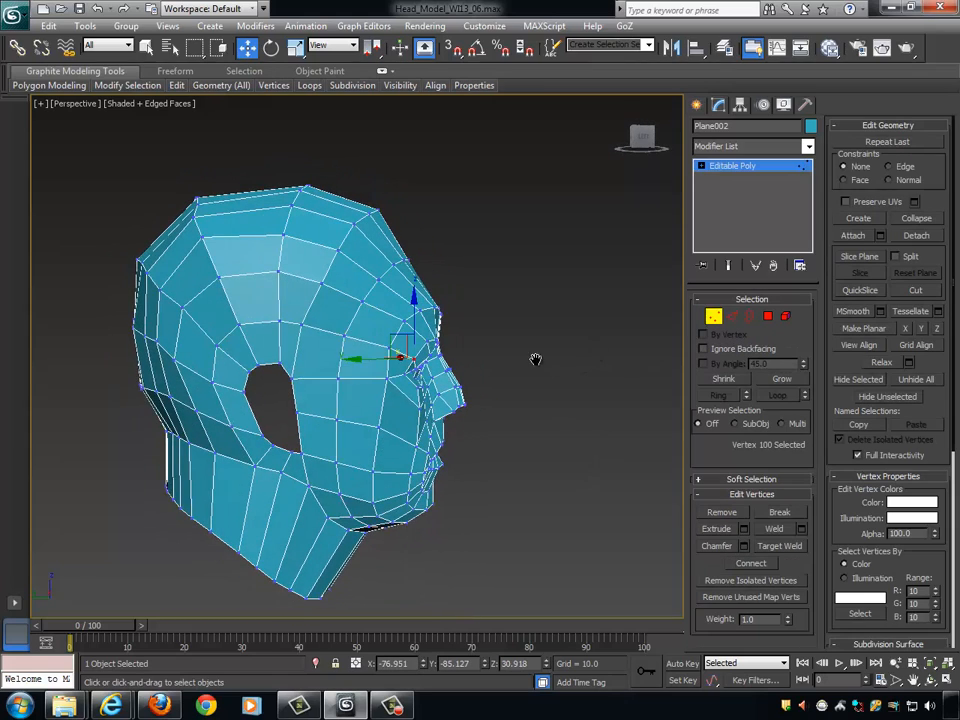
middle_click_drag(536, 358, 512, 388, "alt")
scroll(512, 388, "up", 2)
middle_click_drag(456, 314, 463, 307, "alt")
left_click_drag(362, 228, 406, 273)
left_click_drag(350, 260, 370, 261)
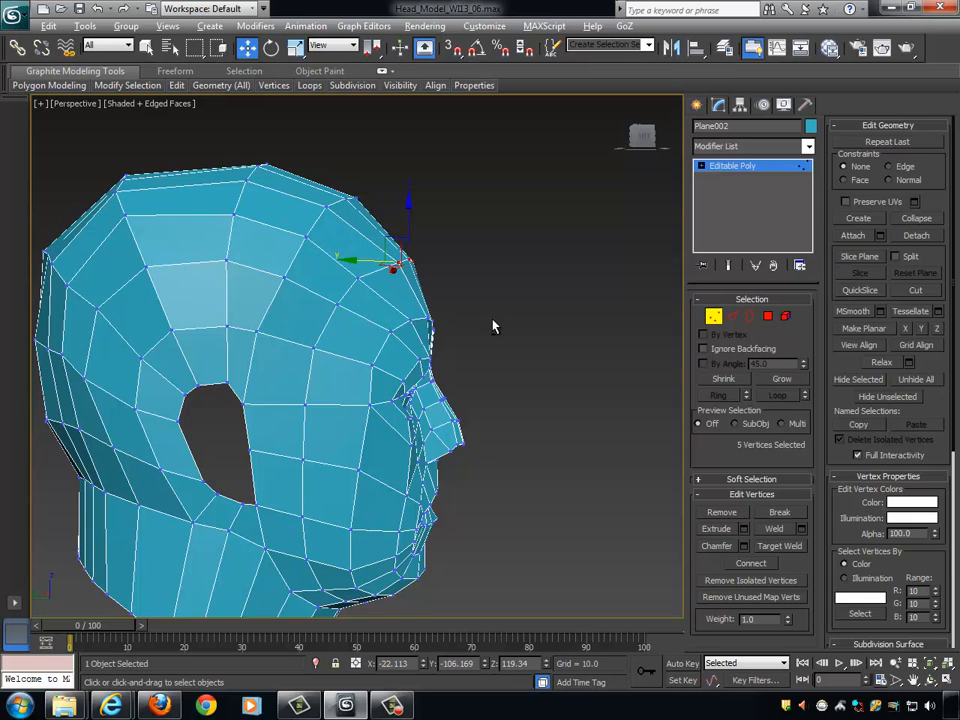
- Push the new loop's vertices at the upper and lower temple outward along X to round the head, then leave vertex editing
middle_click_drag(493, 326, 323, 295, "alt")
left_click(328, 292)
middle_click_drag(396, 316, 370, 301, "alt")
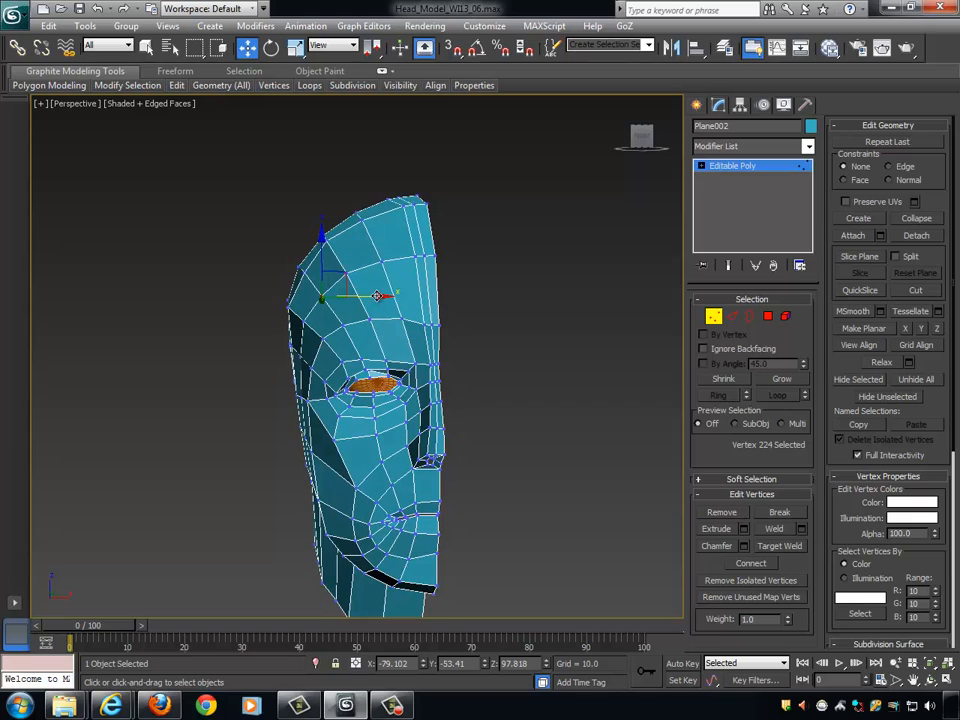
left_click_drag(376, 296, 348, 338)
left_click(342, 326)
left_click(325, 338)
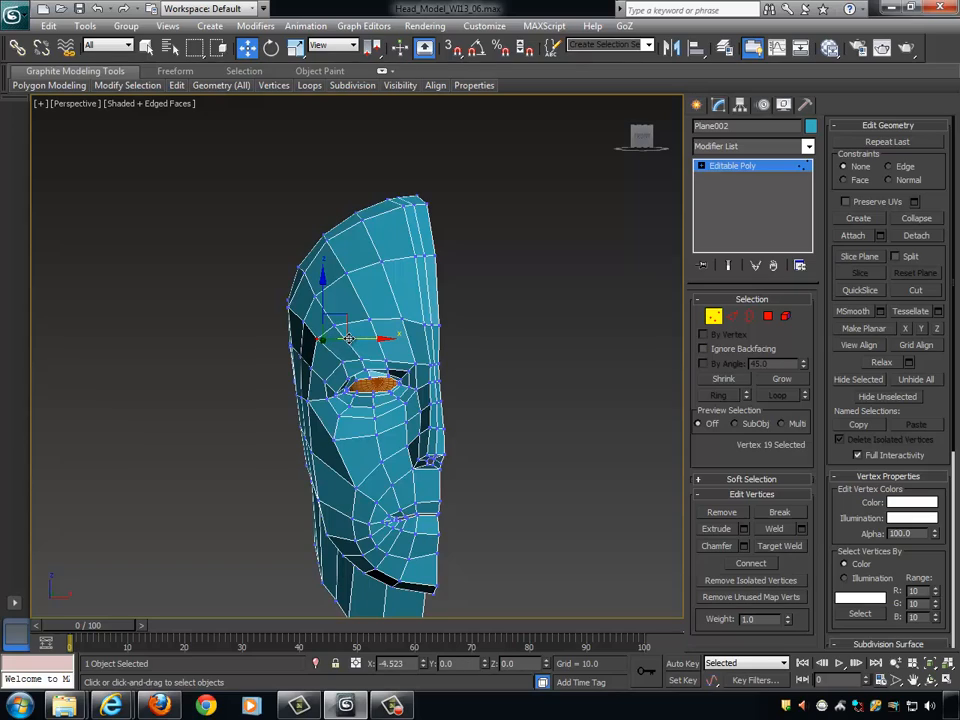
middle_click_drag(348, 338, 336, 389, "alt")
scroll(377, 383, "up", 2)
left_click(349, 362)
middle_click_drag(420, 374, 656, 350, "alt")
left_click(713, 317)
- Select the five chin vertices, lower them to about Z -121.7 and bring them forward to about Y -110.2
middle_click_drag(469, 347, 368, 347, "alt")
scroll(560, 302, "up", 2)
middle_click_drag(528, 347, 539, 379)
scroll(560, 301, "down", 3)
scroll(539, 379, "up", 3)
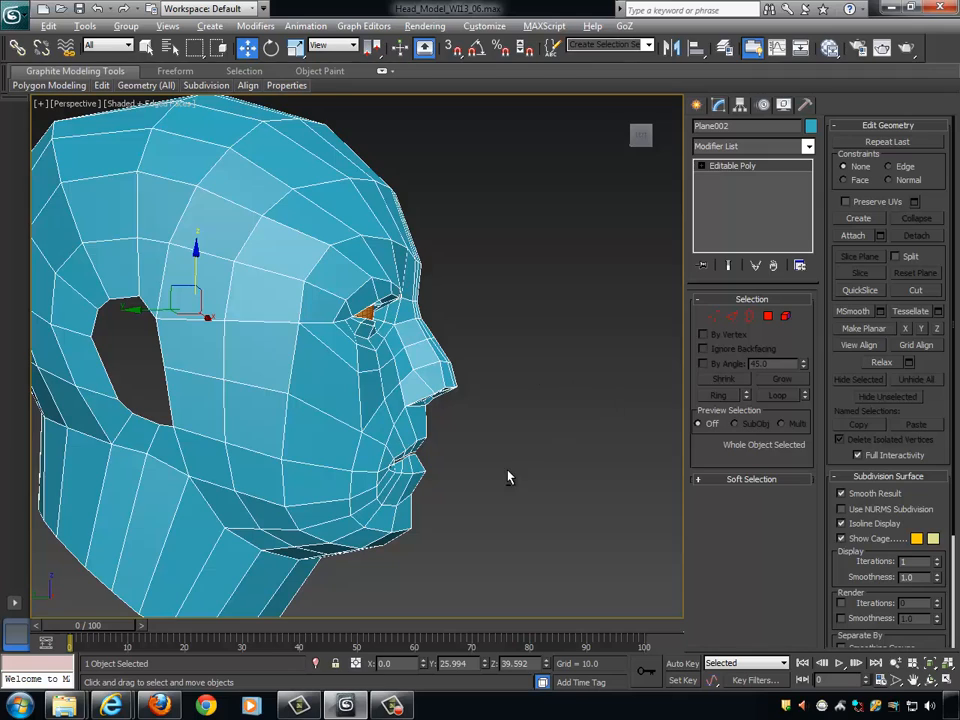
middle_click_drag(508, 477, 610, 405, "alt")
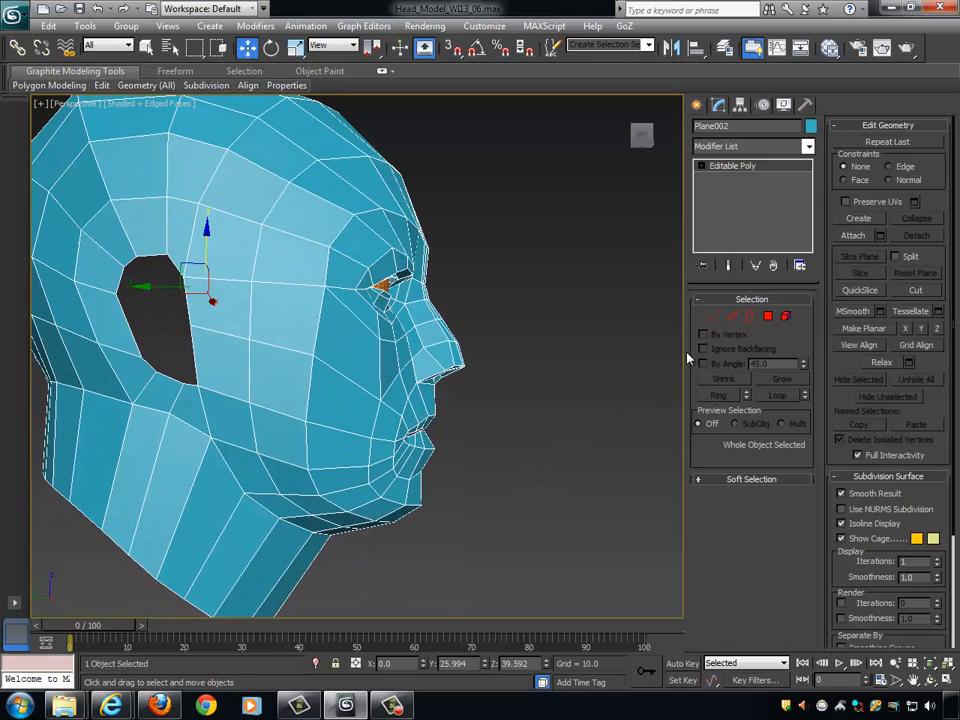
left_click(714, 316)
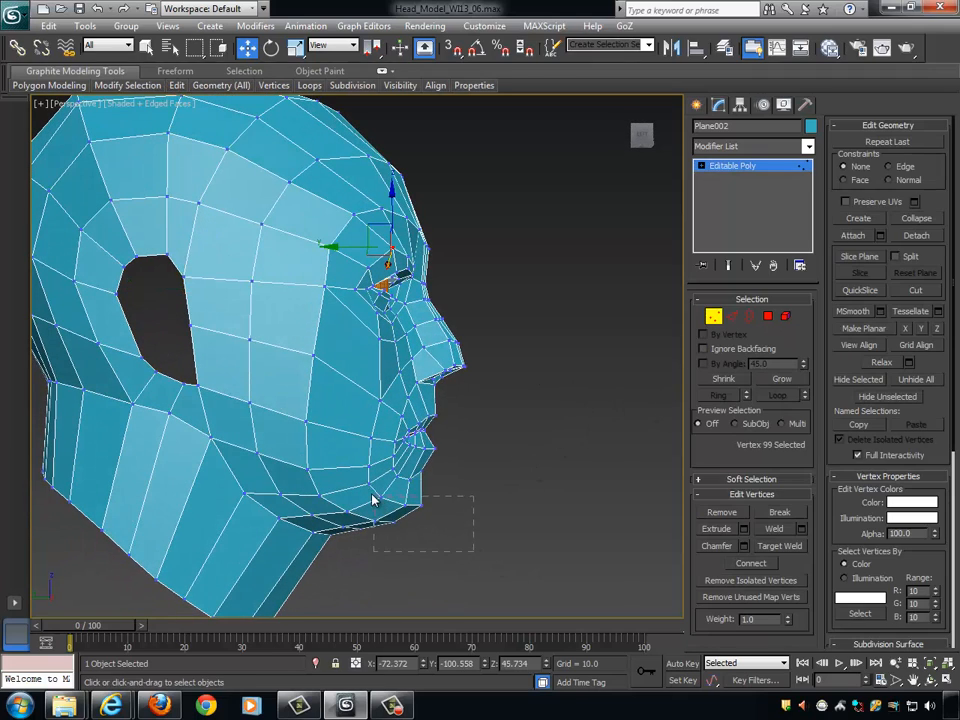
left_click_drag(366, 494, 396, 462)
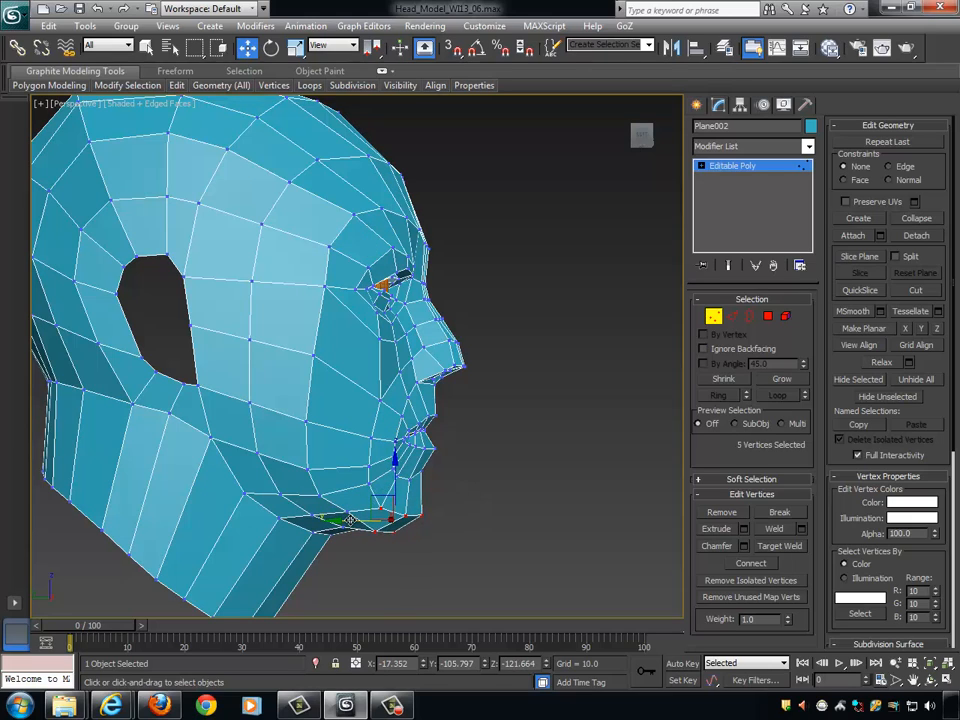
left_click_drag(353, 519, 357, 519)
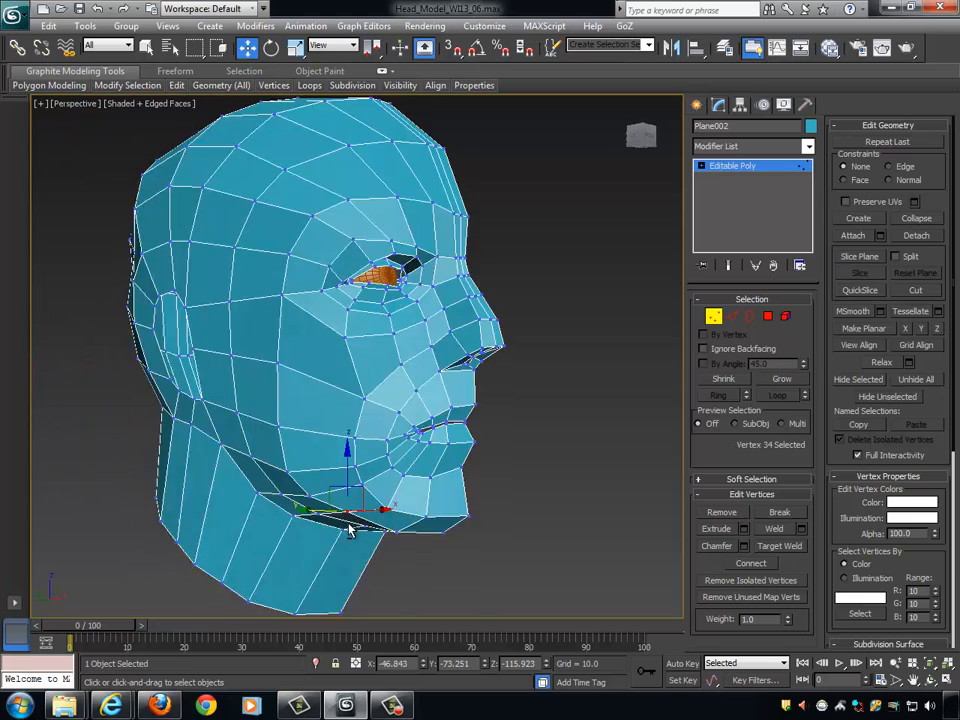
- Adjust the jawline vertex behind the chin, placing it at about X -53.5, Y -73.3, Z -115.9
middle_click_drag(349, 530, 290, 529, "alt")
left_click_drag(397, 511, 381, 514)
middle_click_drag(391, 517, 318, 456, "alt")
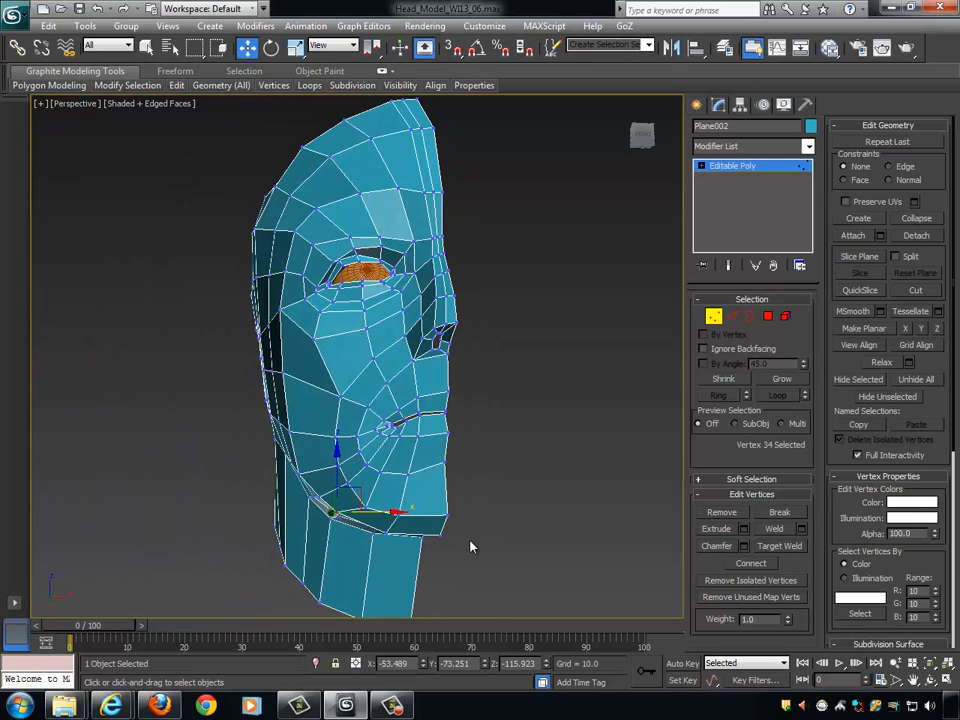
middle_click_drag(471, 541, 537, 431, "alt")
- Switch to edge editing and examine the new loop around the forehead, temple and jaw from the front and side
left_click(732, 316)
middle_click_drag(682, 322, 589, 311, "alt")
middle_click_drag(508, 322, 381, 308)
scroll(538, 356, "down", 3)
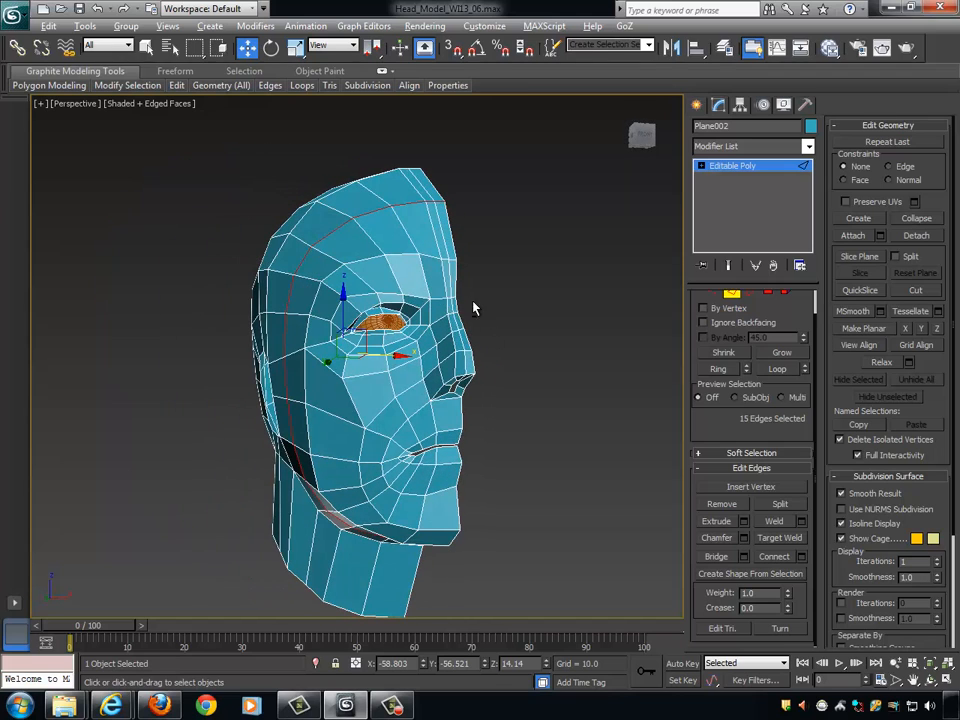
middle_click_drag(474, 309, 472, 292, "alt")
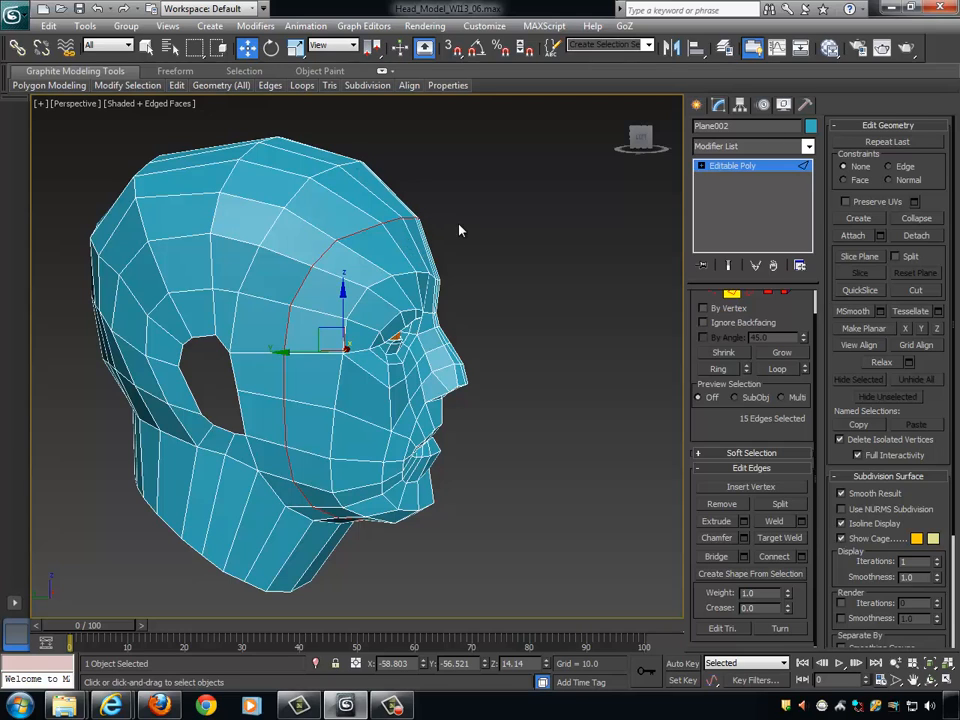
middle_click_drag(501, 227, 482, 321, "alt")
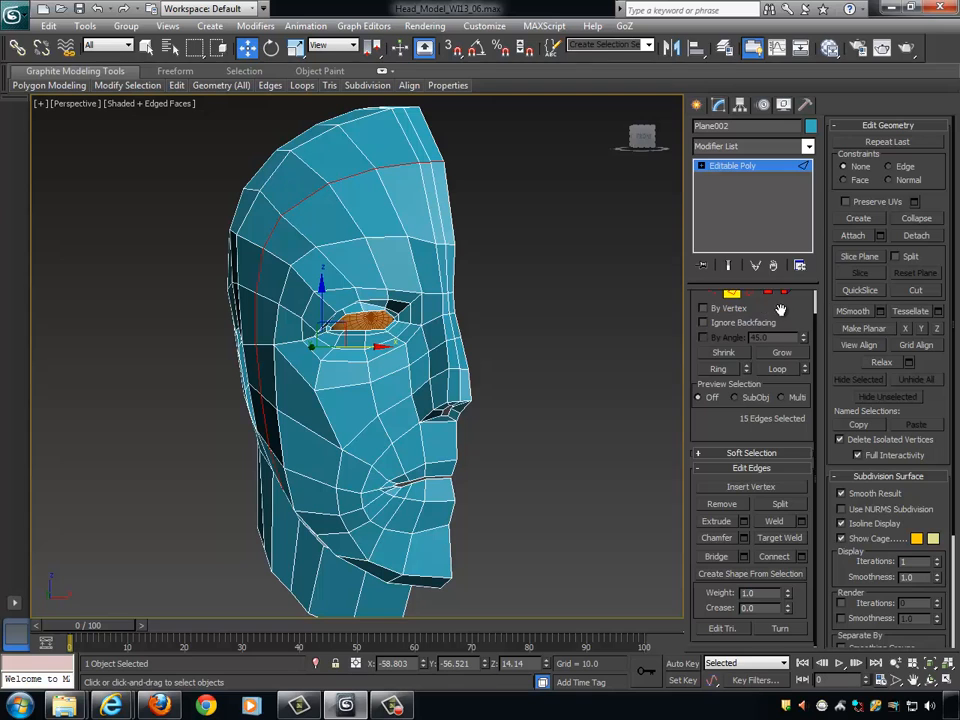
left_click_drag(780, 310, 765, 438)
- Leave edge editing, deselect and reselect the head mesh, and examine the whole cage and the nose and cheek topology
left_click(736, 317)
left_click(502, 326)
scroll(508, 330, "up", 2)
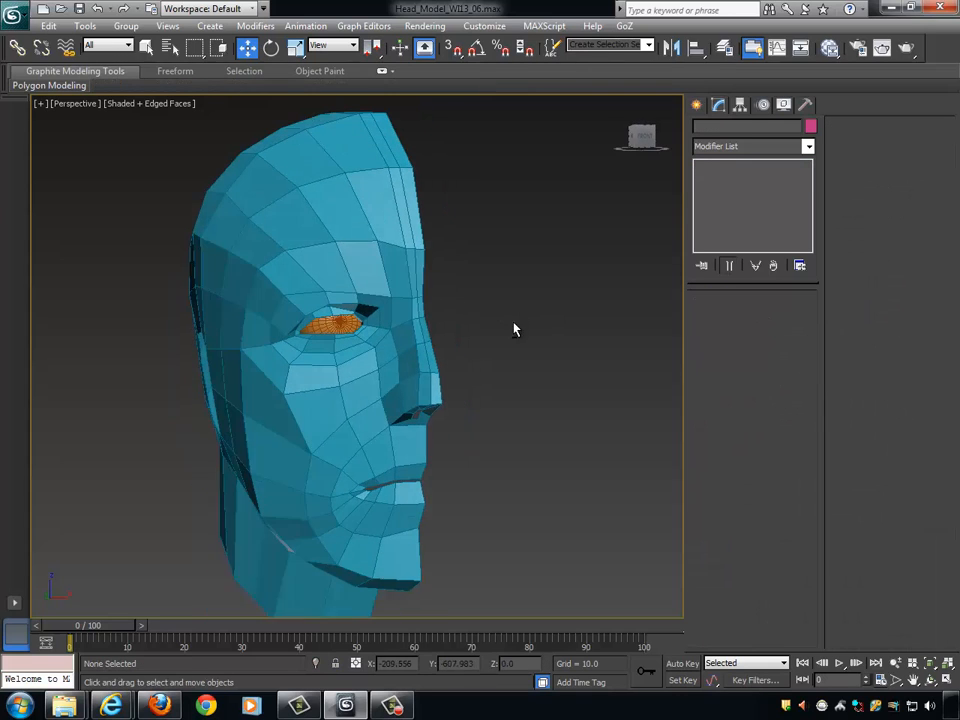
left_click(420, 313)
scroll(500, 345, "down", 3)
scroll(495, 350, "up", 5)
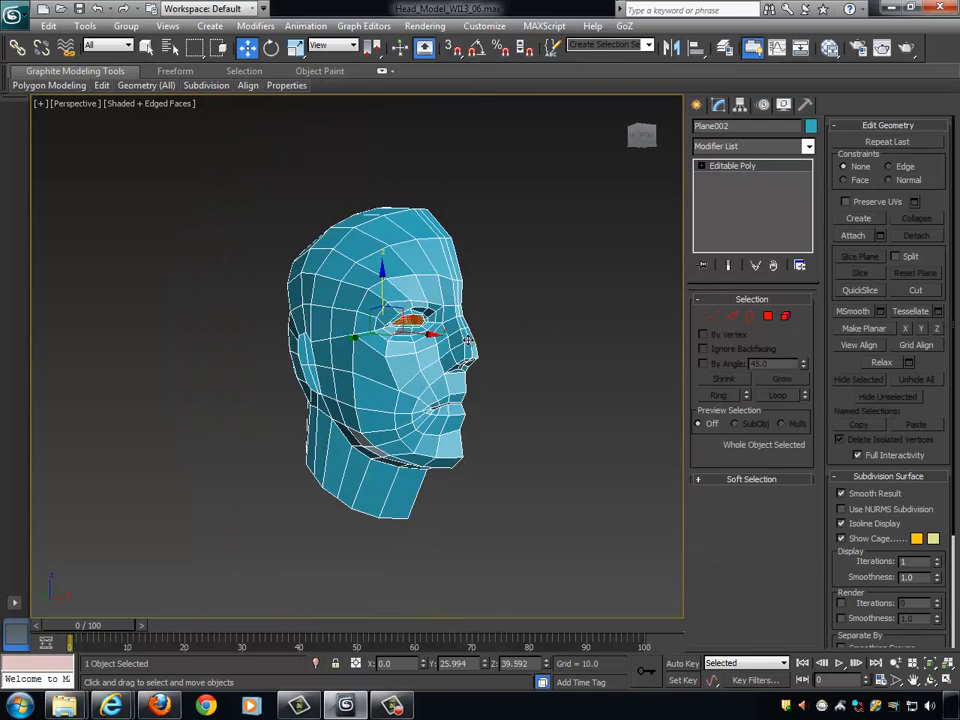
scroll(575, 338, "up", 2)
scroll(566, 347, "down", 5)
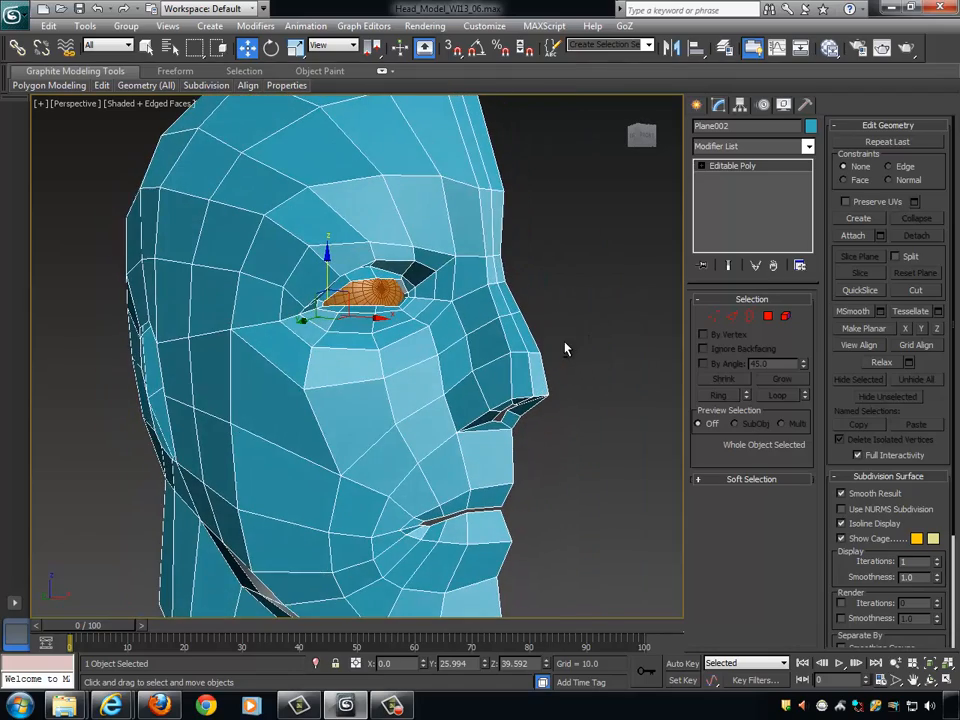
scroll(579, 335, "down", 1)
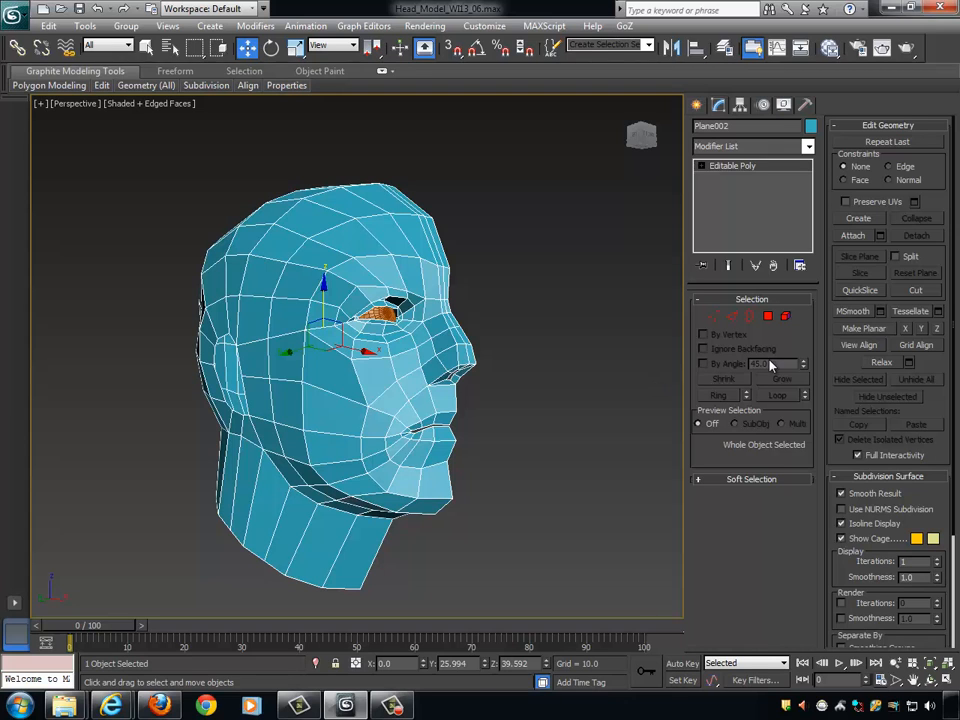
scroll(481, 399, "up", 6)
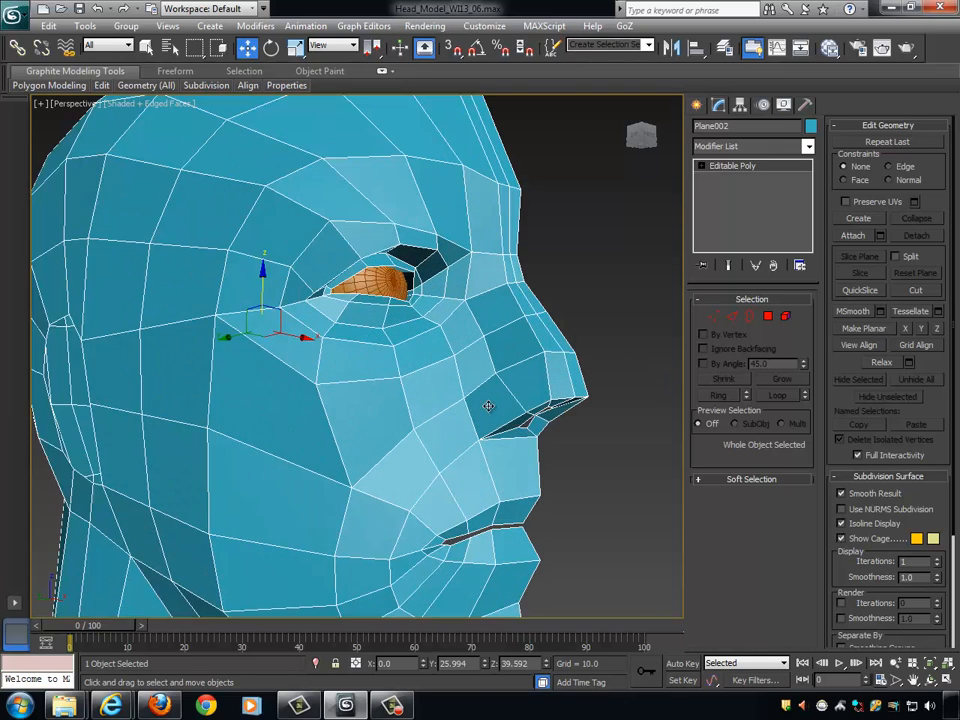
scroll(432, 360, "up", 4)
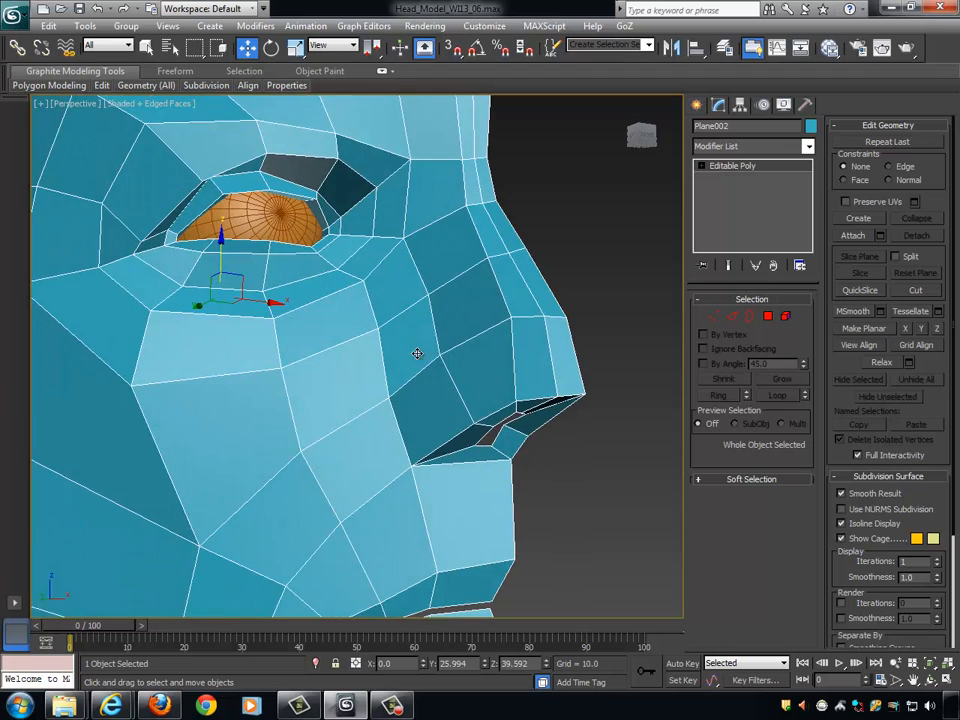
scroll(445, 310, "down", 2)
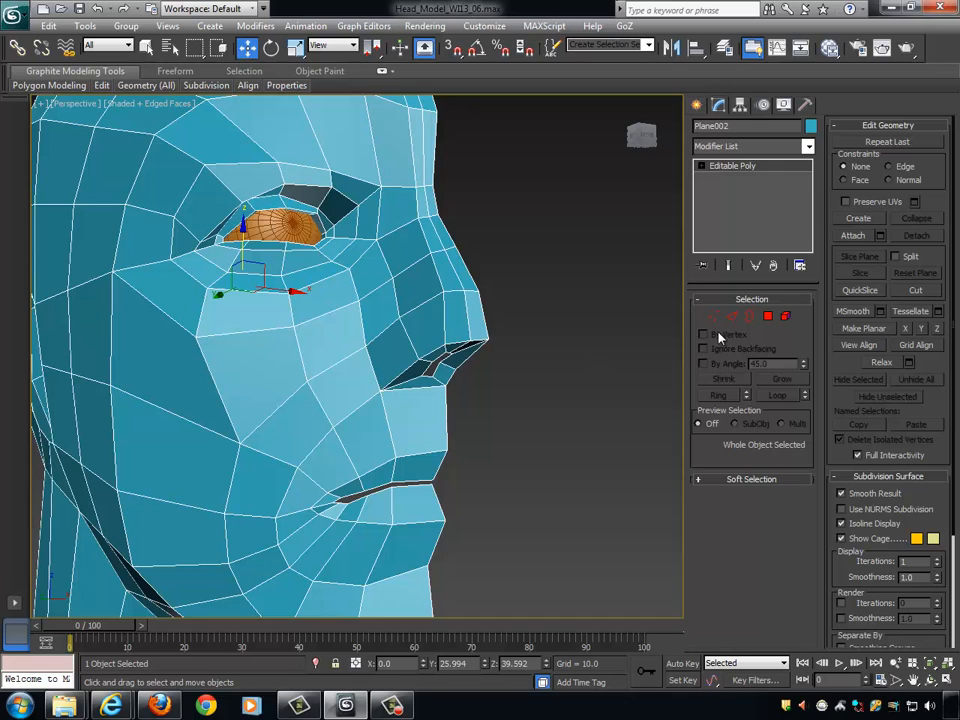
- Select the two edges where the nostril wing meets the cheek and the nose base meets the upper lip, then leave edge editing
key("2")
left_click(387, 390)
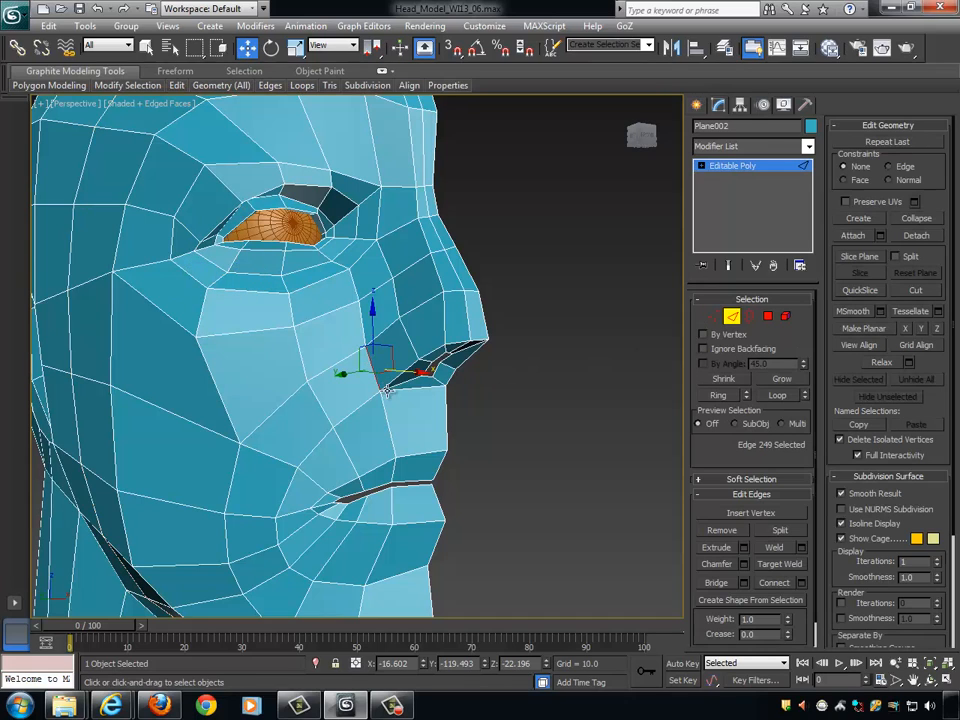
left_click(410, 391, "ctrl")
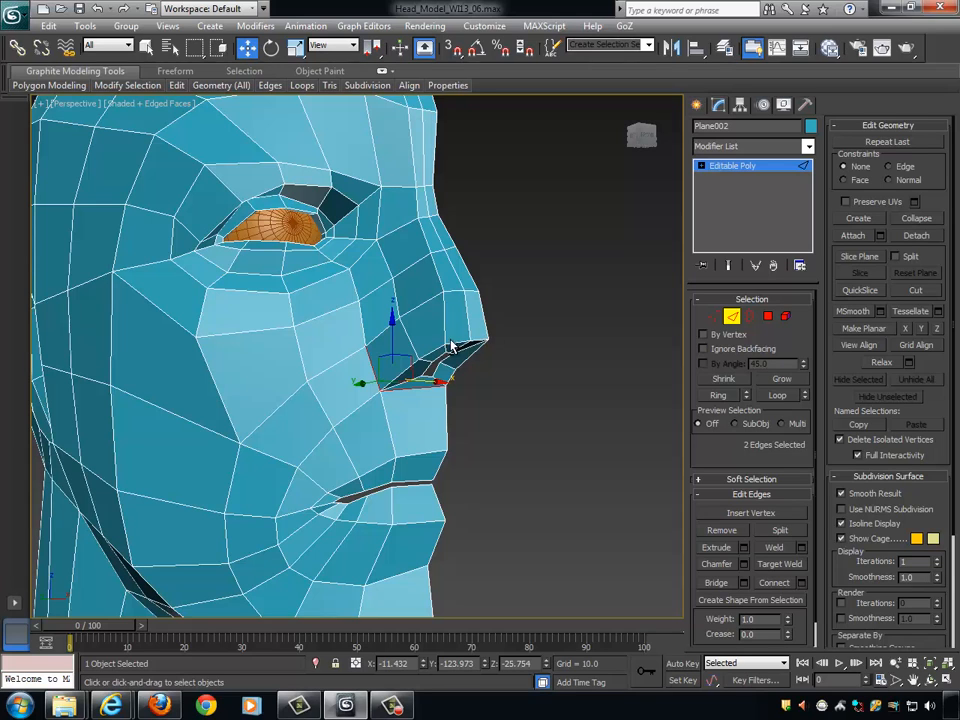
middle_click_drag(452, 345, 553, 375, "alt")
scroll(540, 405, "up", 4)
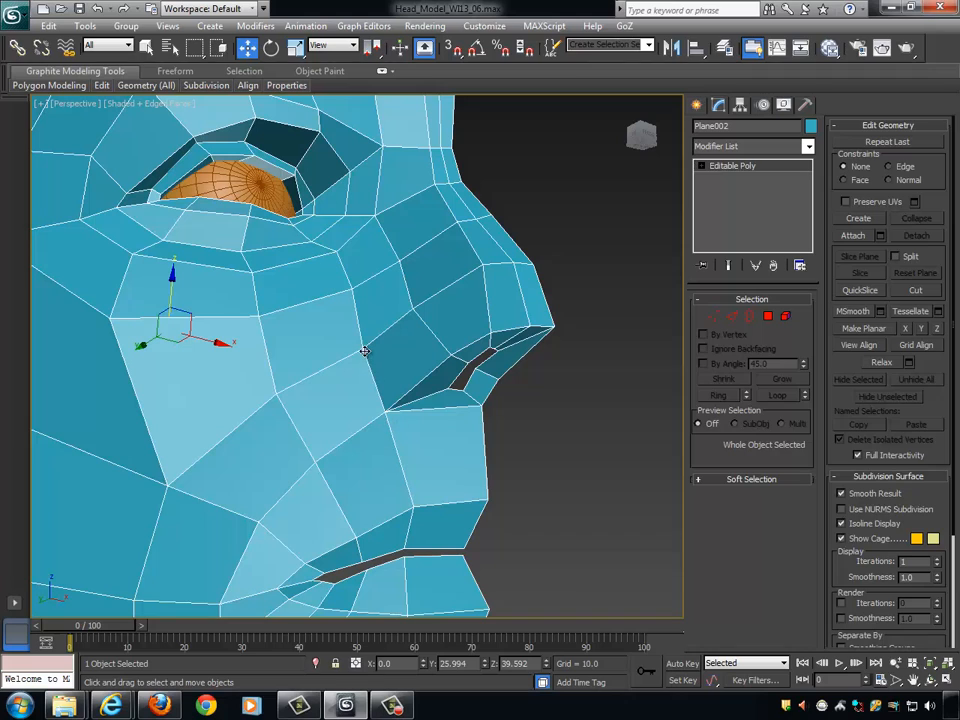
- Select the polygon strip running from the inner eye corner down beside the nose to the nostril and examine its flow from several angles
left_click(731, 316)
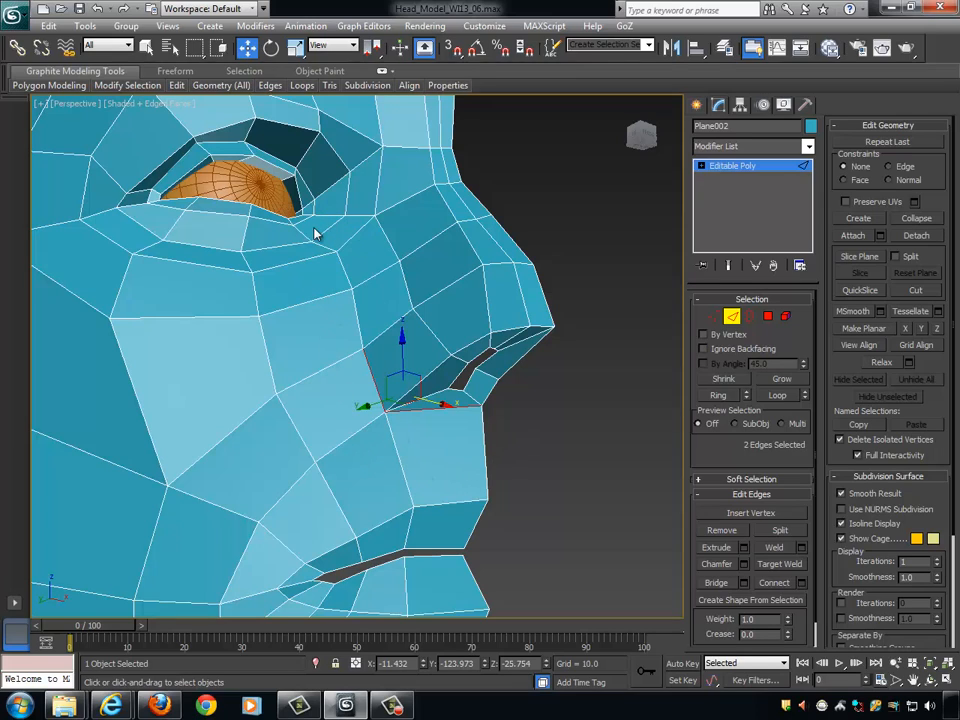
left_click(749, 316)
left_click(767, 316)
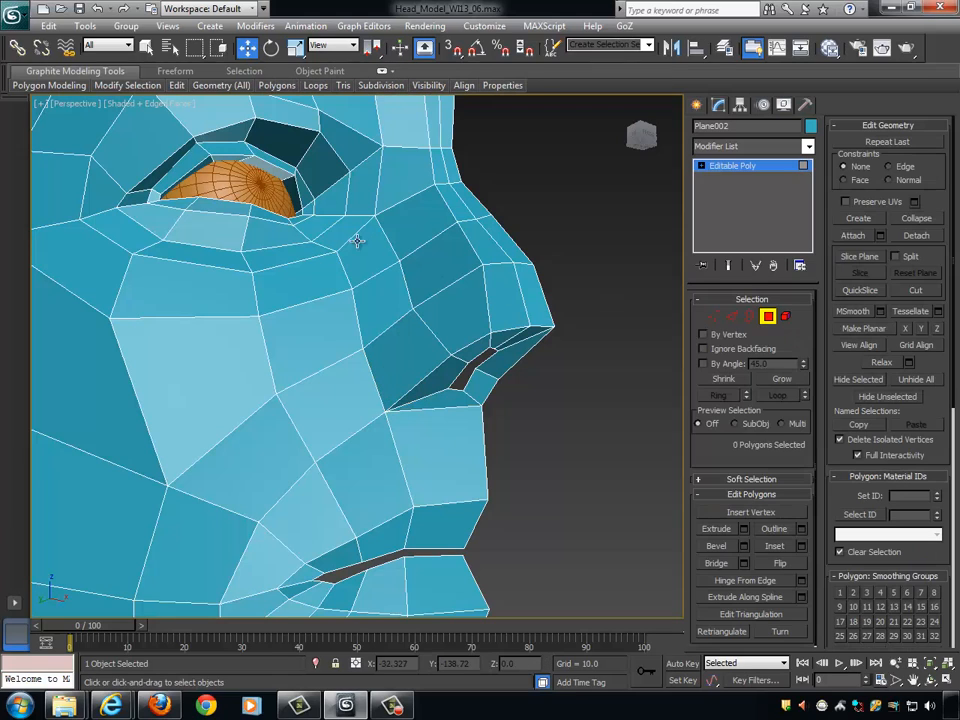
left_click(352, 236)
left_click(354, 231, "shift")
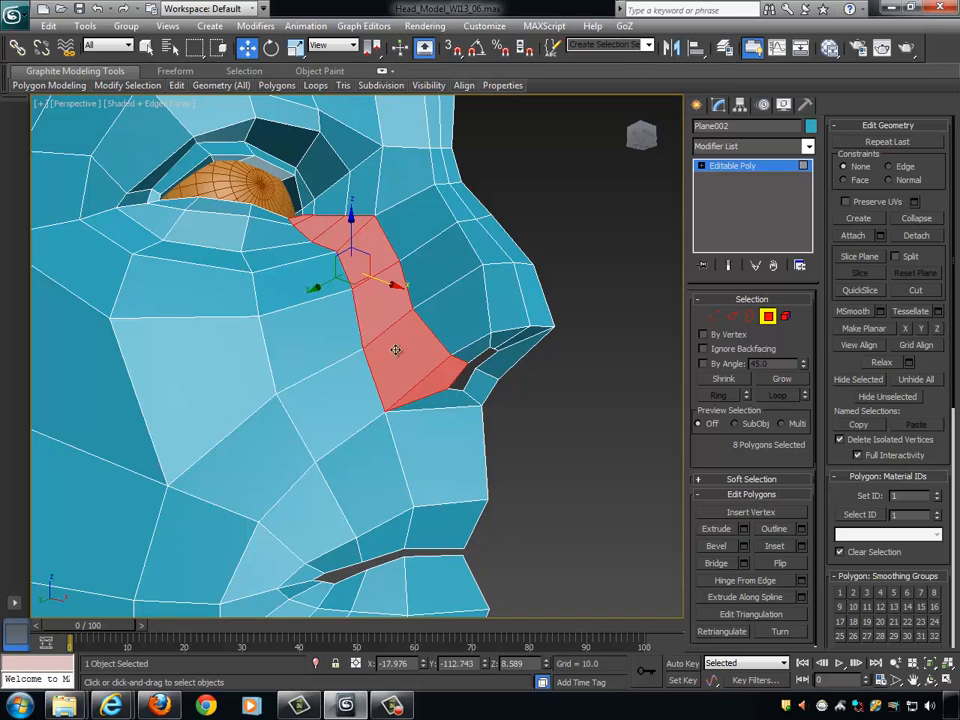
middle_click_drag(305, 237, 305, 204, "alt")
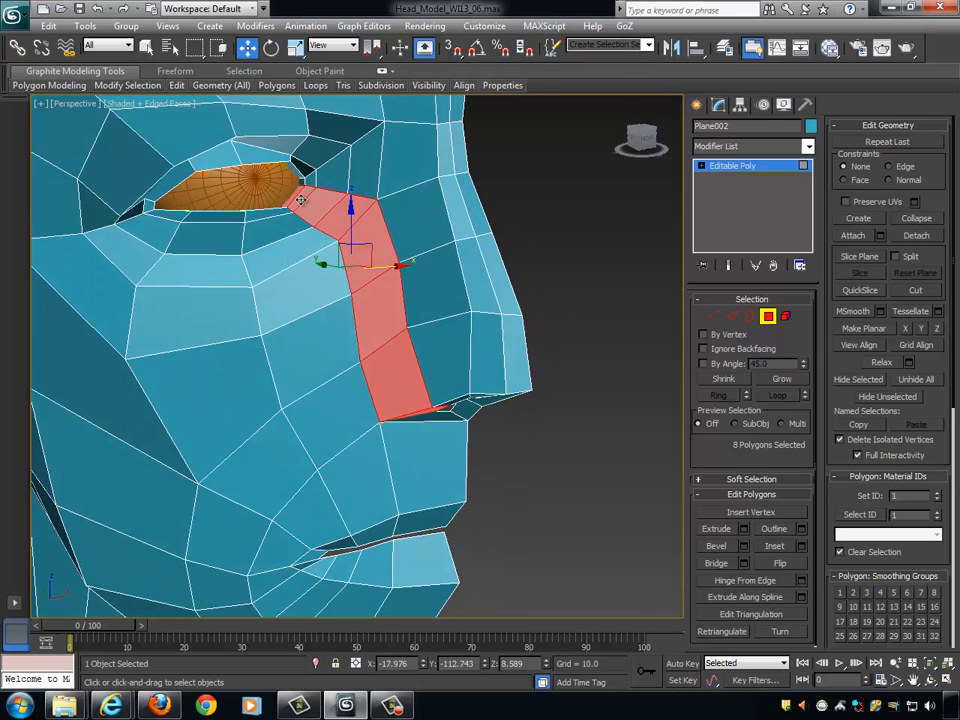
middle_click_drag(320, 215, 232, 160, "alt")
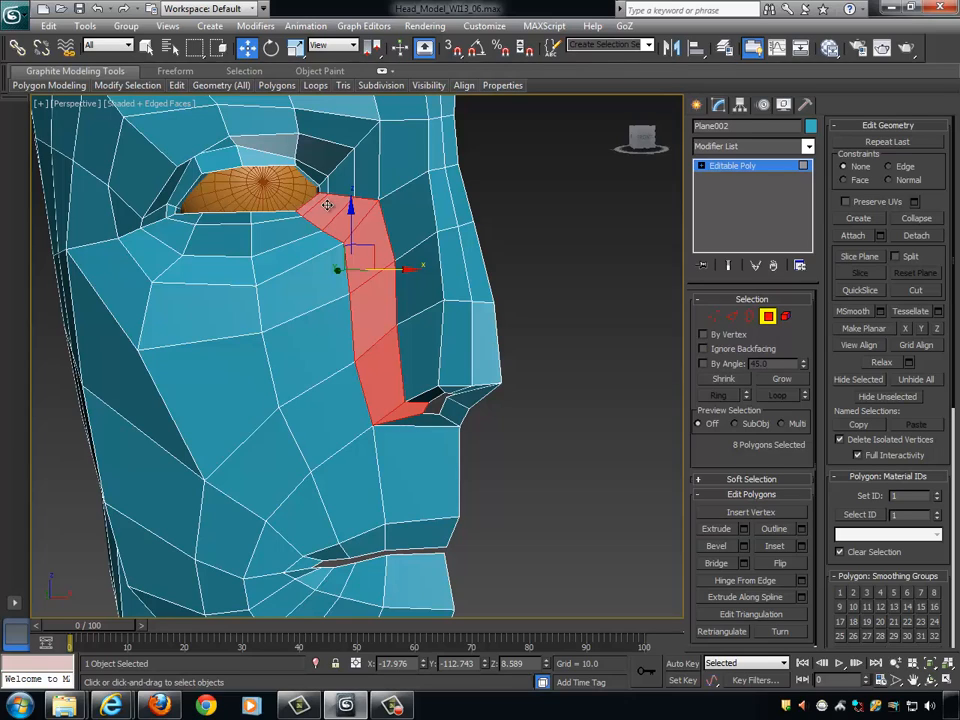
middle_click_drag(365, 231, 478, 268, "alt")
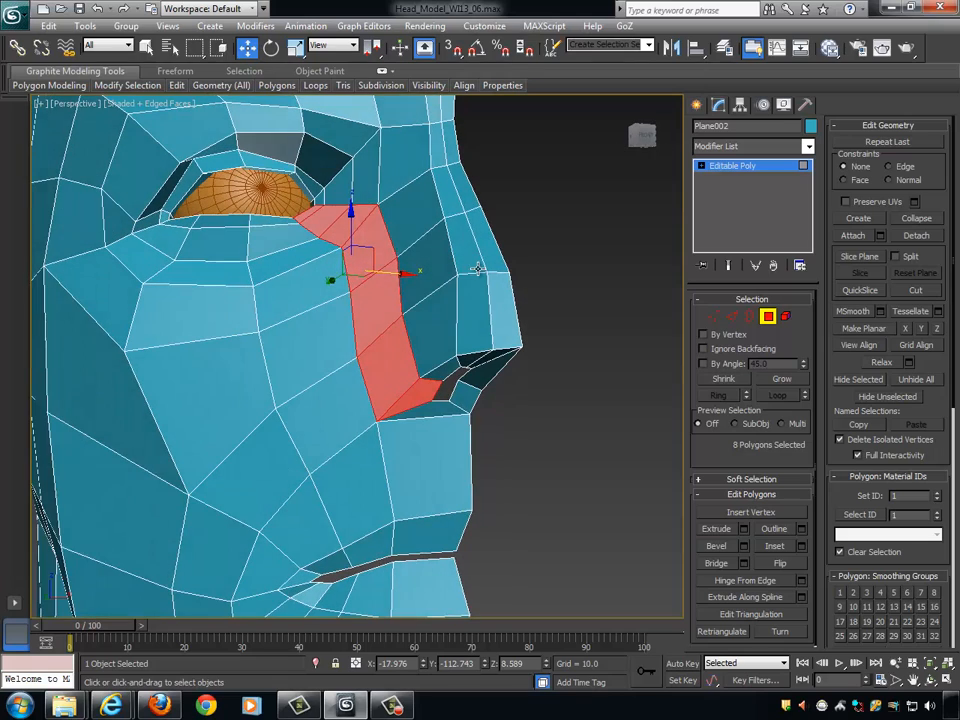
- Select the edge ring across the strip beside the nose and connect it with one segment, pinch 0 and slide -73
left_click(729, 317)
middle_click_drag(380, 320, 418, 381, "alt")
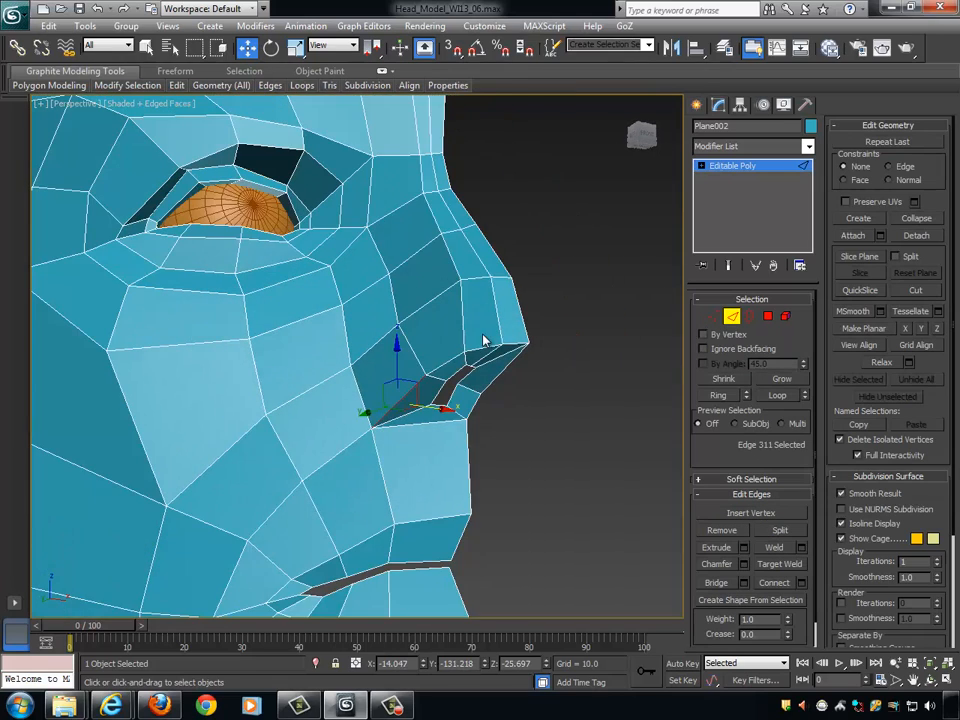
middle_click_drag(514, 339, 507, 337, "alt")
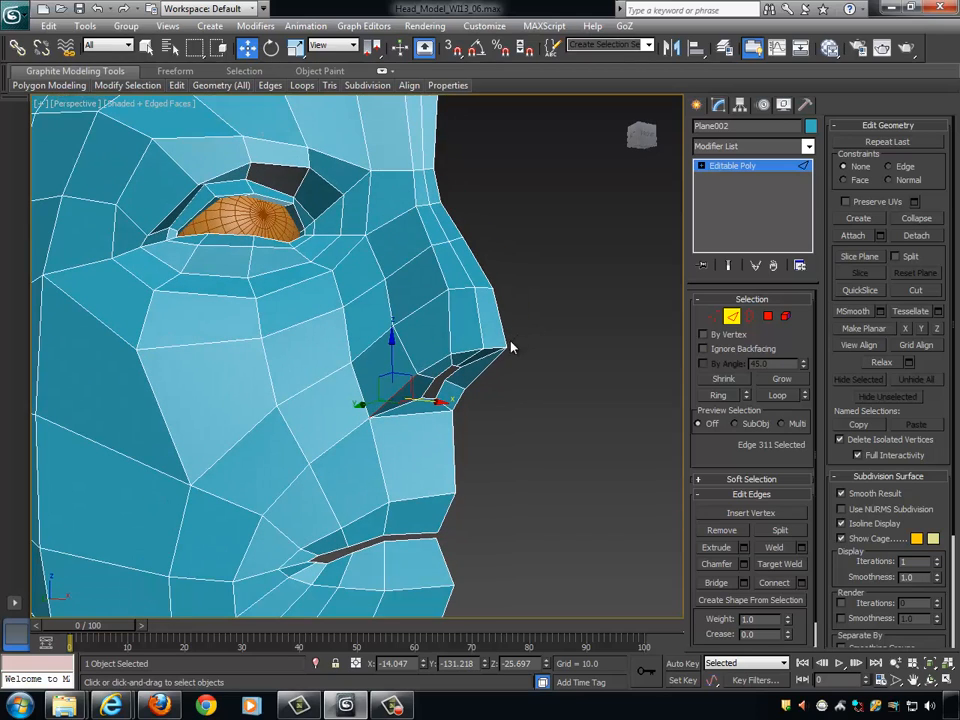
left_click(720, 395)
middle_click_drag(514, 360, 548, 364, "alt")
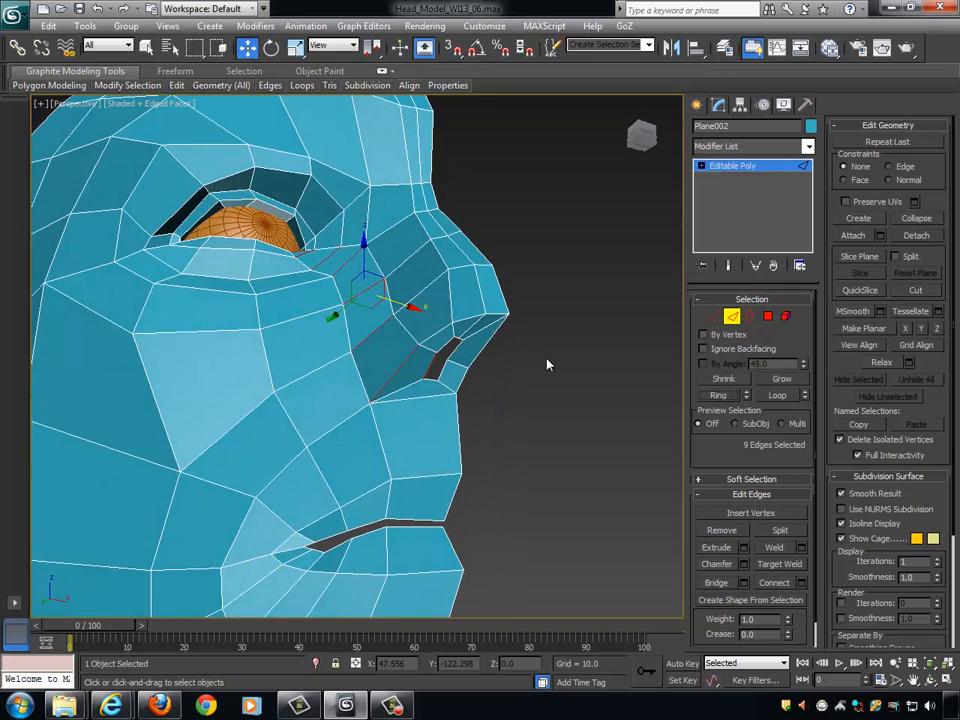
left_click(801, 582)
left_click_drag(368, 408, 173, 441)
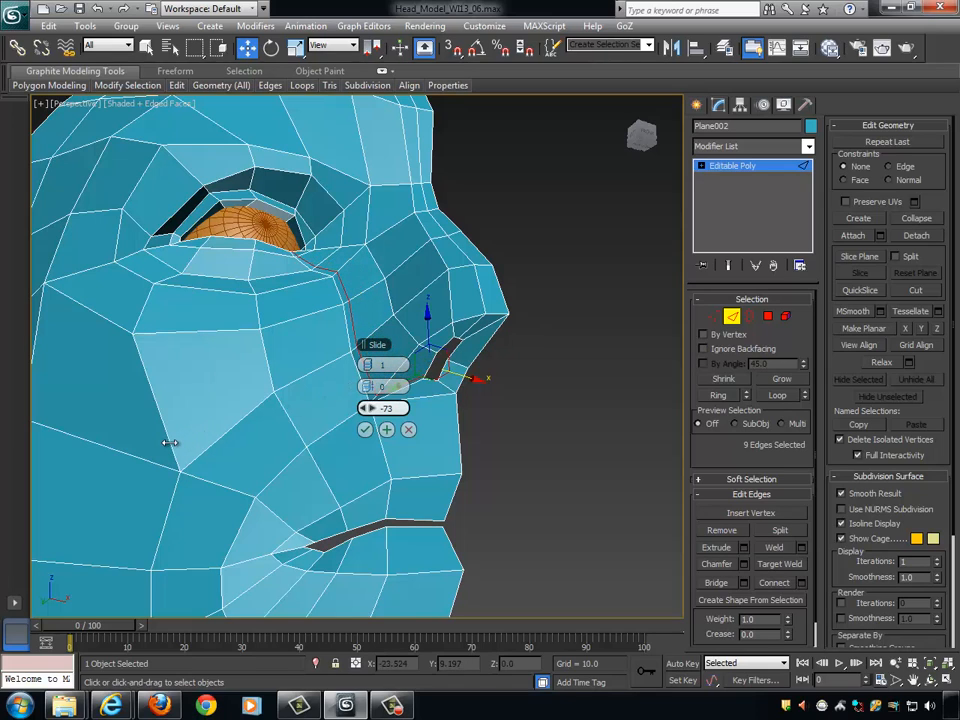
left_click(364, 429)
- Select the two new-loop vertices along the nostril wing crease and shift them along Y to about Y -120.3
middle_click_drag(429, 414, 370, 324, "alt")
scroll(415, 351, "up", 3)
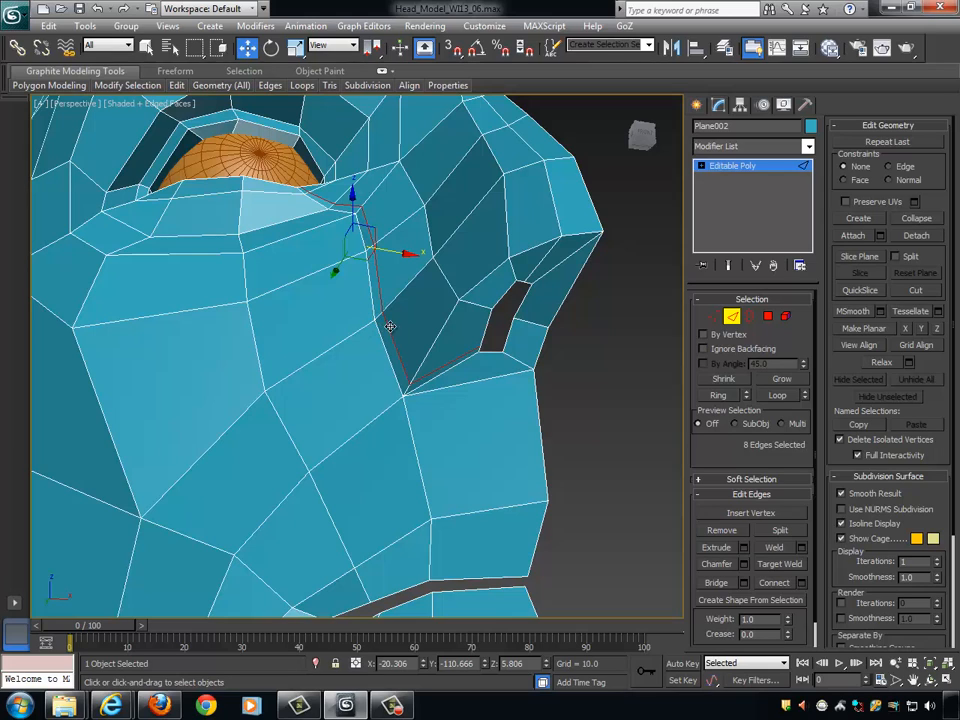
left_click(714, 317)
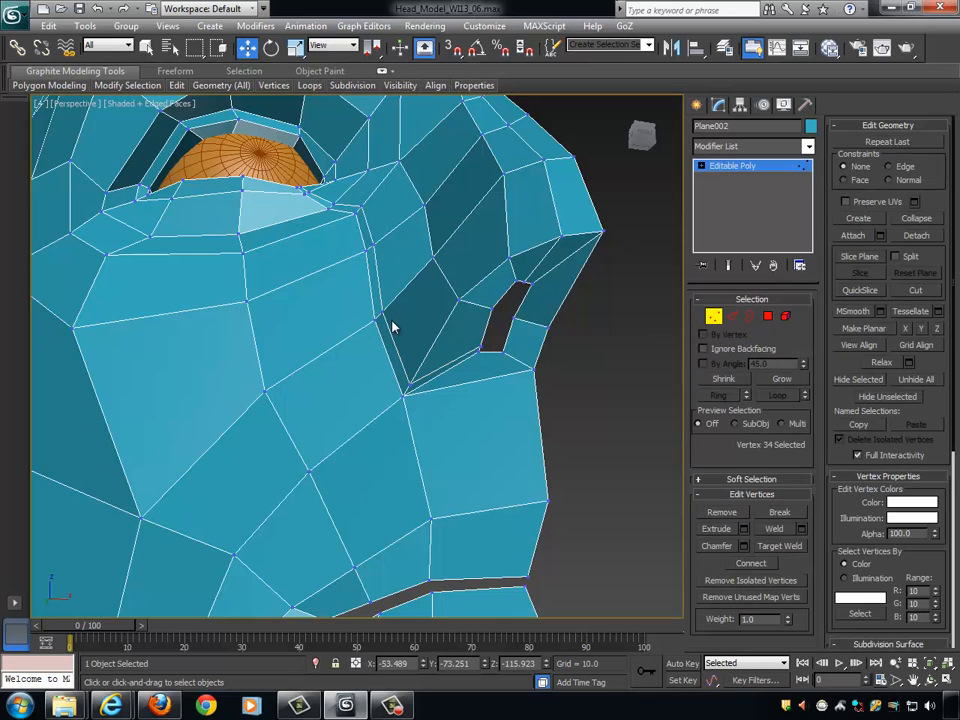
left_click(383, 312)
middle_click_drag(383, 312, 529, 312, "alt")
left_click(411, 386, "ctrl")
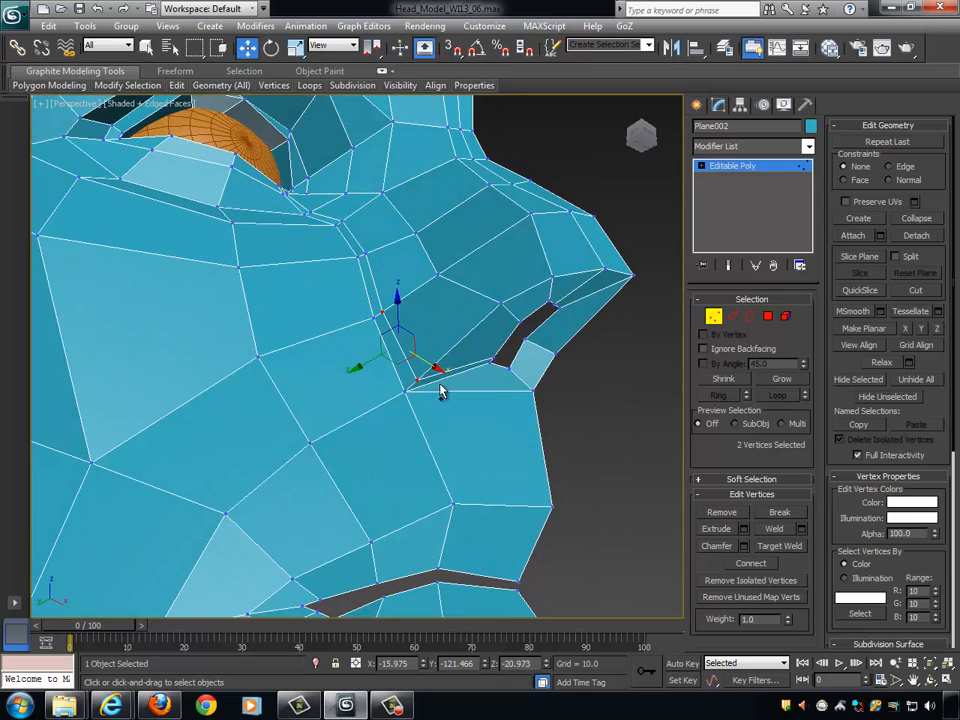
middle_click_drag(441, 392, 548, 422, "alt")
scroll(380, 340, "up", 3)
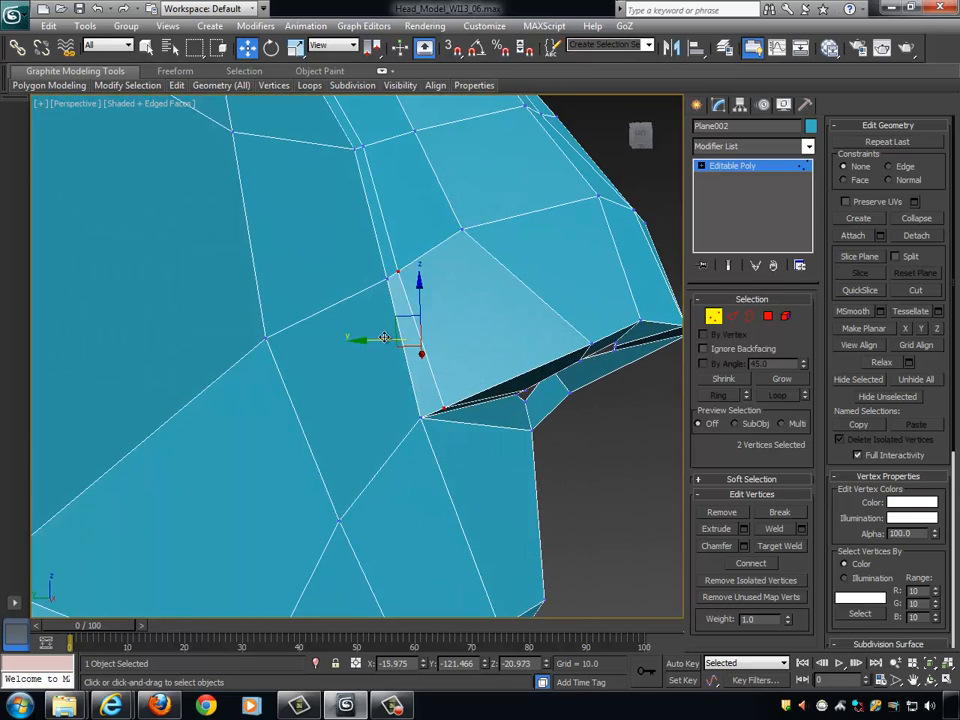
left_click_drag(380, 338, 372, 336)
middle_click_drag(372, 336, 393, 273, "alt")
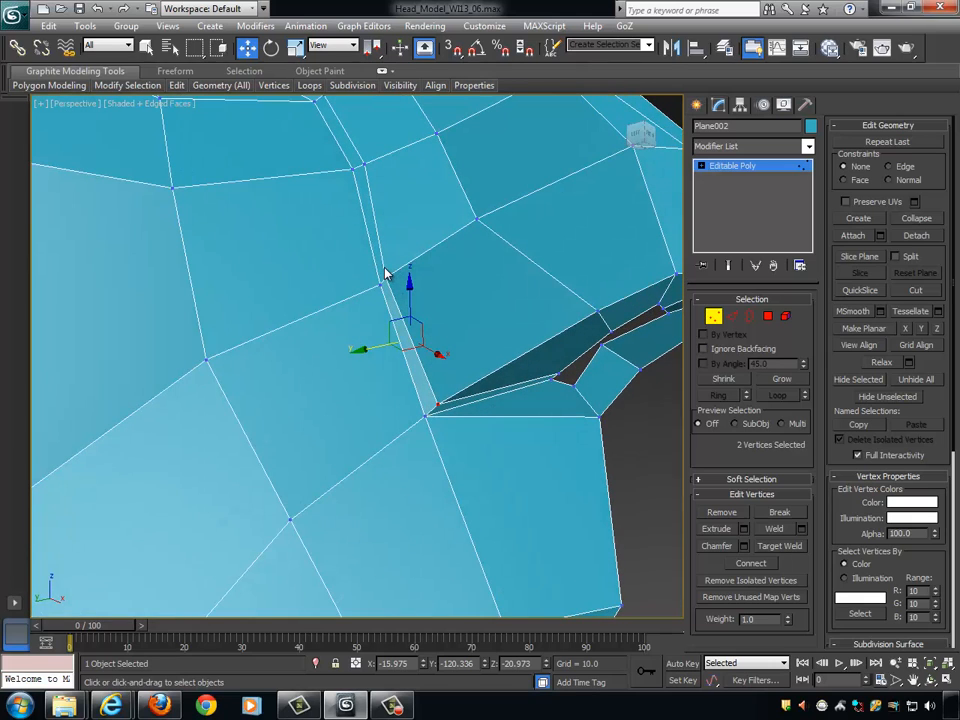
- Move the new-loop vertex at the nostril wing's lower corner along X, placing it at about X -13.5, Y -122.8, Z -28.9
mouse_move(454, 311)
middle_mouse_down("alt")
mouse_move(465, 344)
mouse_move(474, 270)
mouse_move(439, 300)
middle_mouse_up("alt")
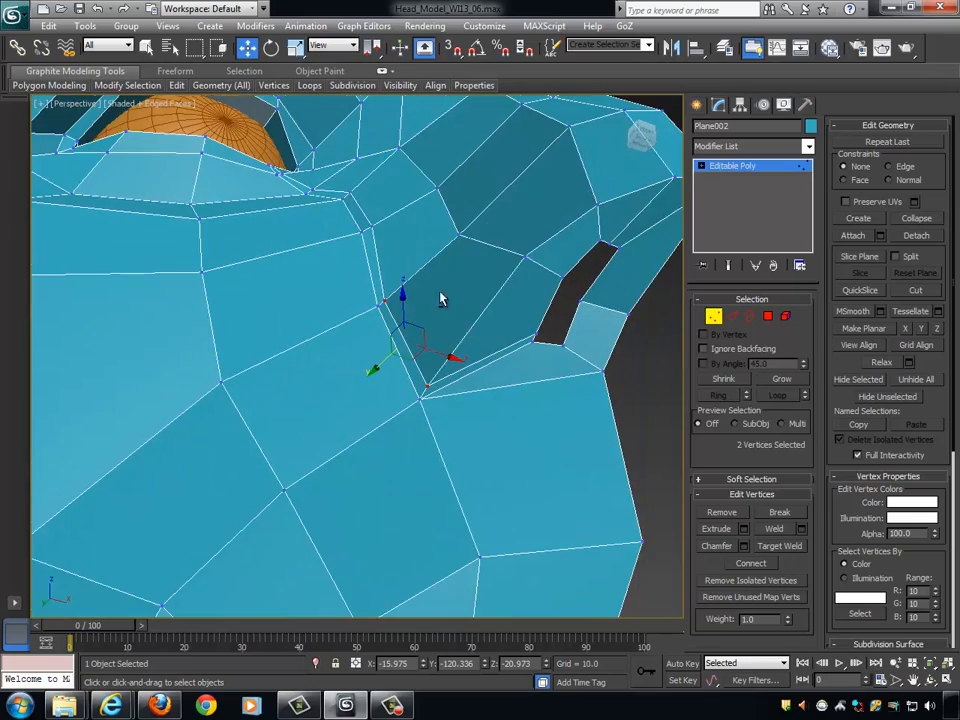
middle_click_drag(461, 352, 429, 369, "alt")
left_click(429, 369)
middle_click_drag(484, 388, 420, 391, "alt")
left_click_drag(420, 391, 433, 388)
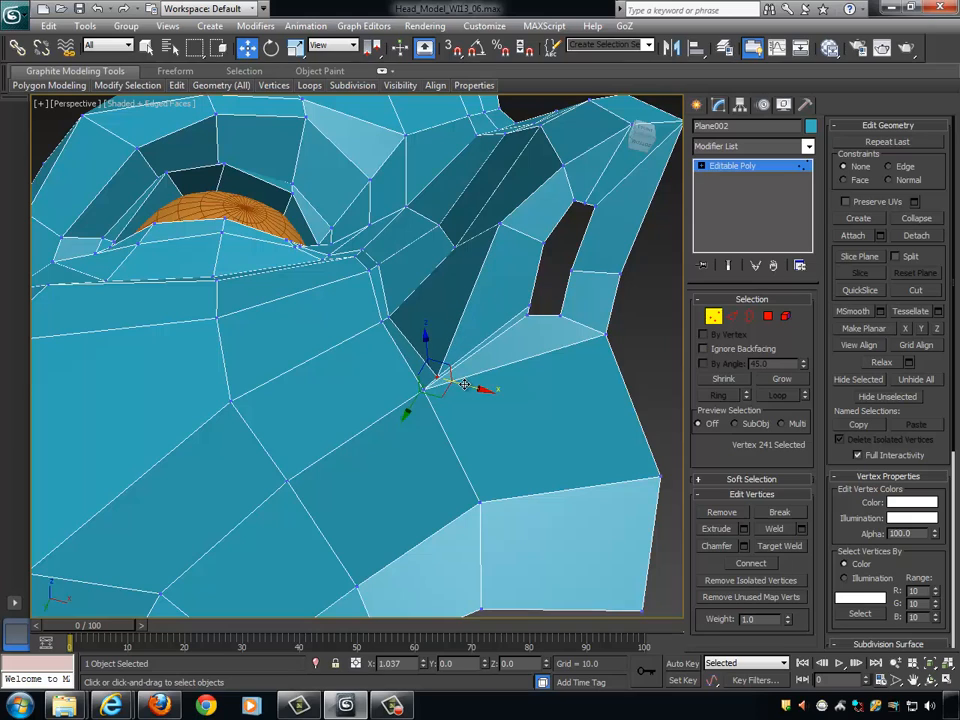
middle_click_drag(438, 320, 310, 161, "alt")
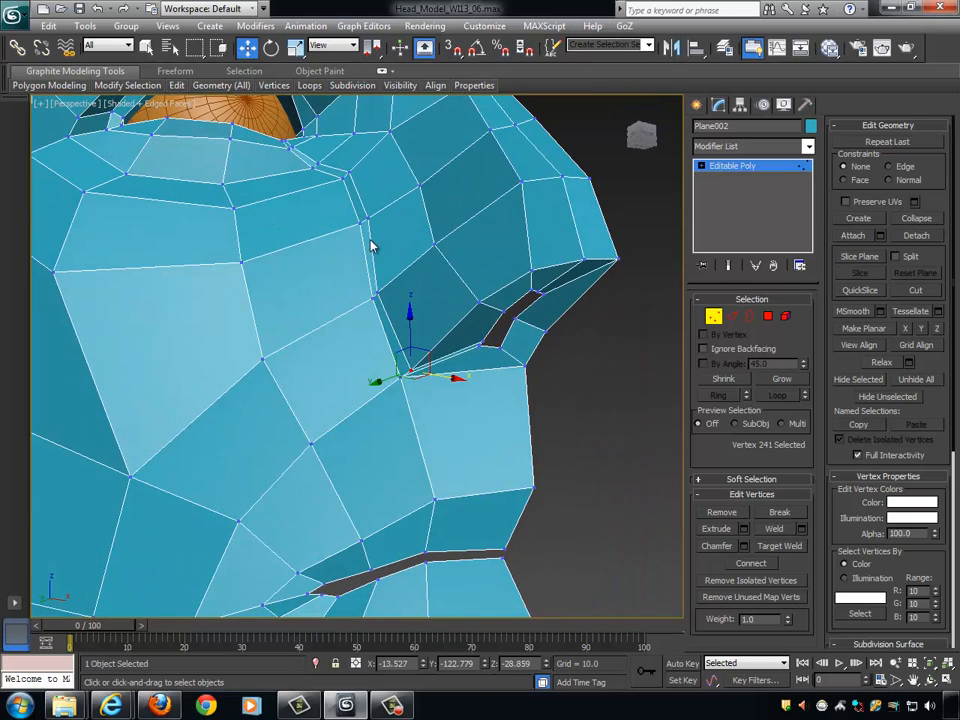
middle_click_drag(438, 232, 432, 283, "alt")
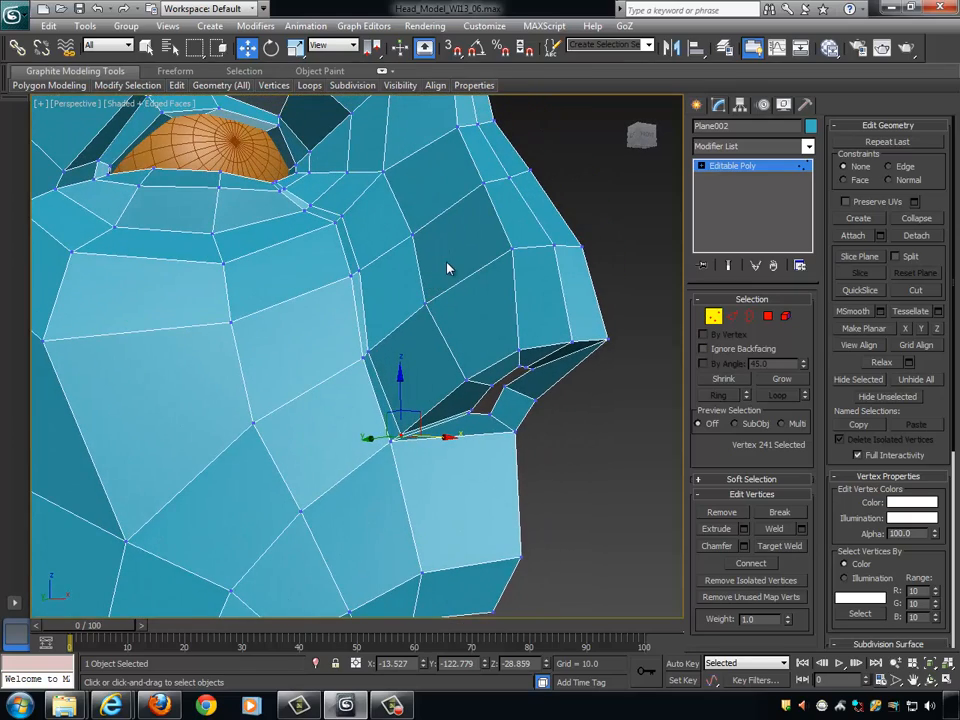
middle_click_drag(503, 307, 355, 385, "alt")
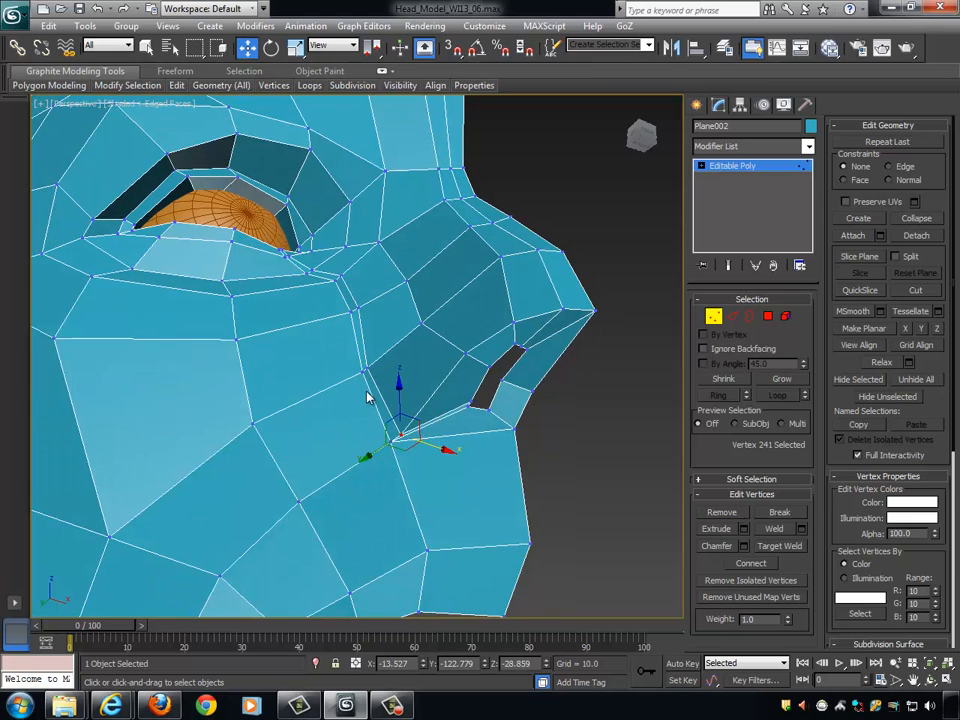
- Select the edge ring across the side of the nose and connect it with one segment, pinch 0 and slide 72
left_click(731, 316)
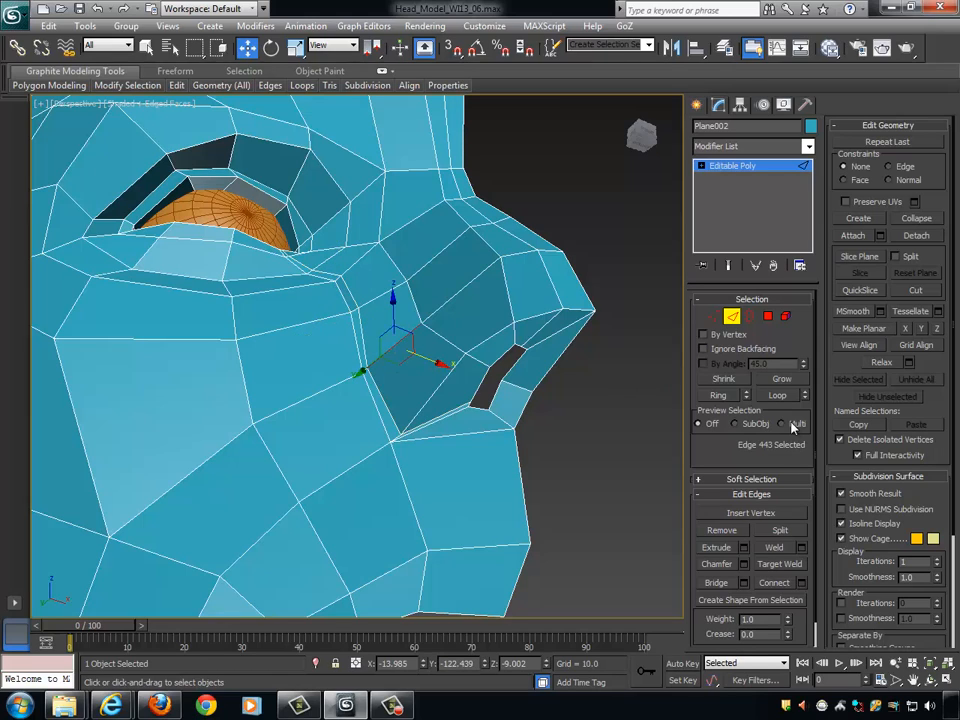
left_click(722, 397)
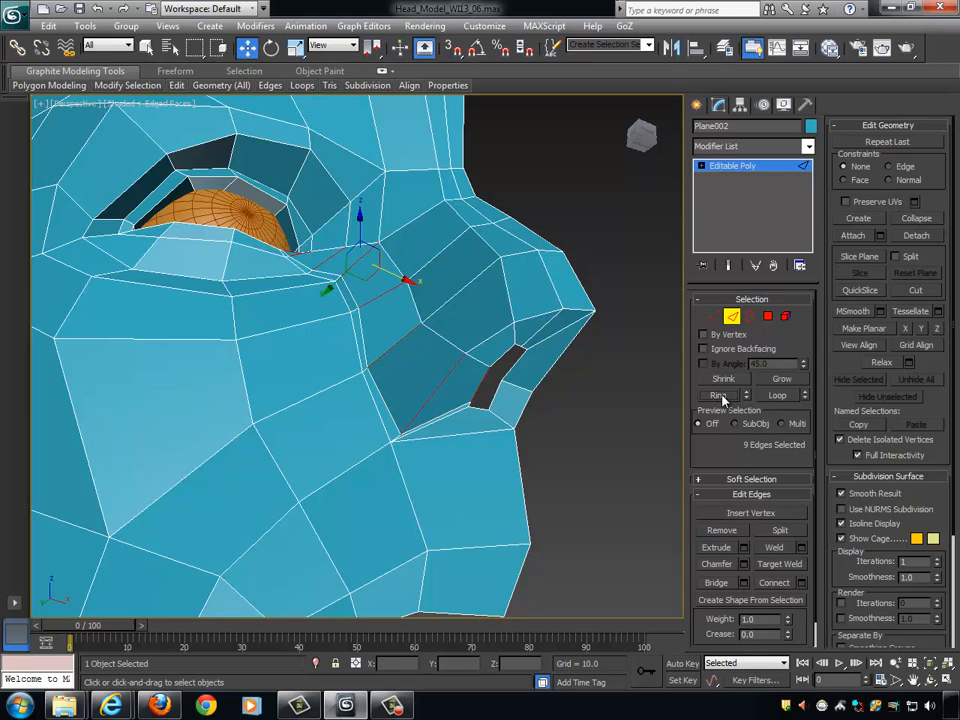
left_click(802, 583)
middle_click_drag(532, 386, 524, 392, "alt")
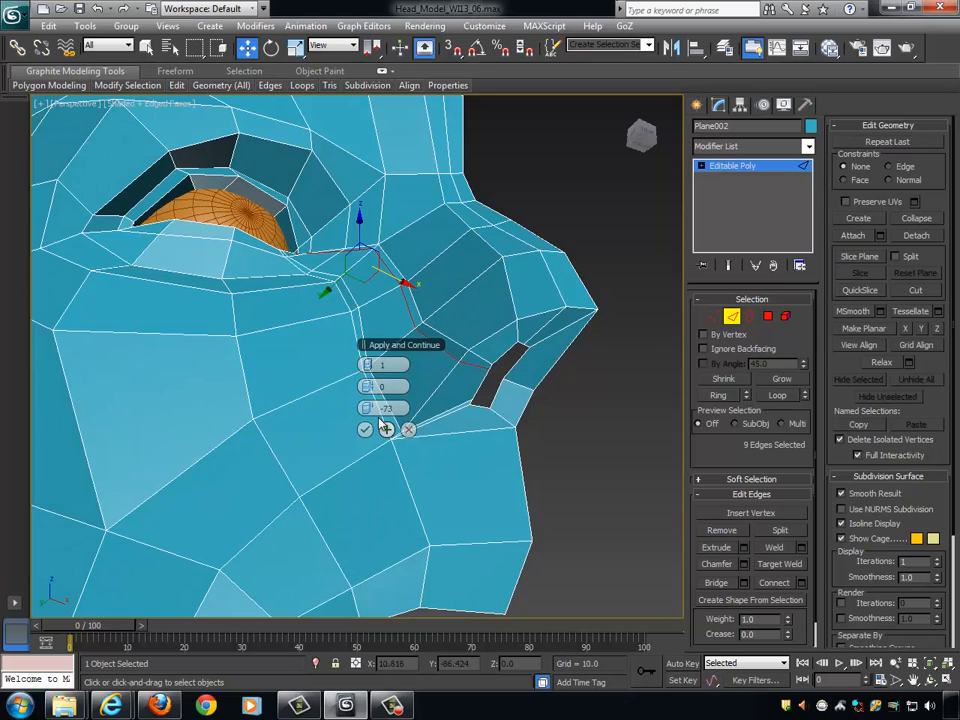
left_click_drag(373, 410, 802, 395)
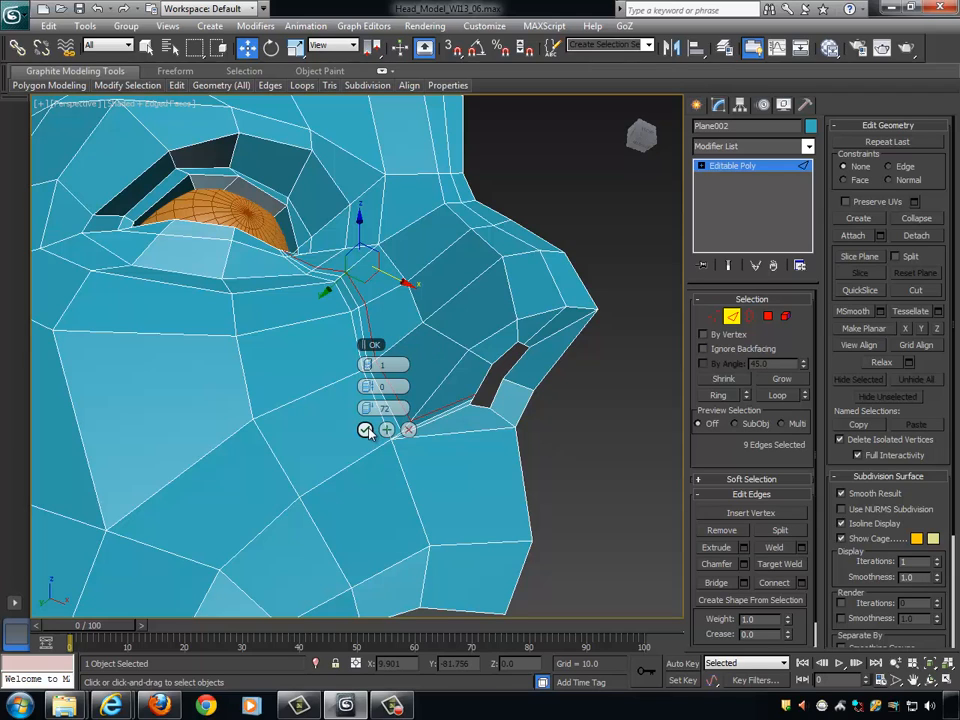
left_click(365, 430)
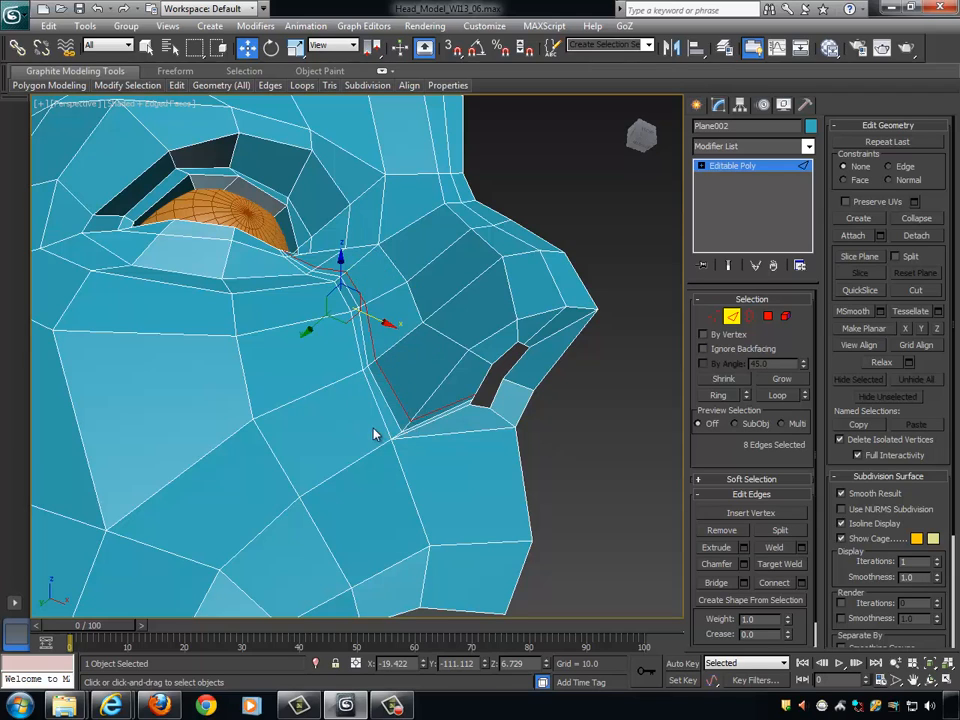
- Adjust the second loop's vertices around the nostril wing, lowering the one at its upper crease to about Z -12.5
middle_click_drag(375, 433, 420, 425, "alt")
left_click(713, 316)
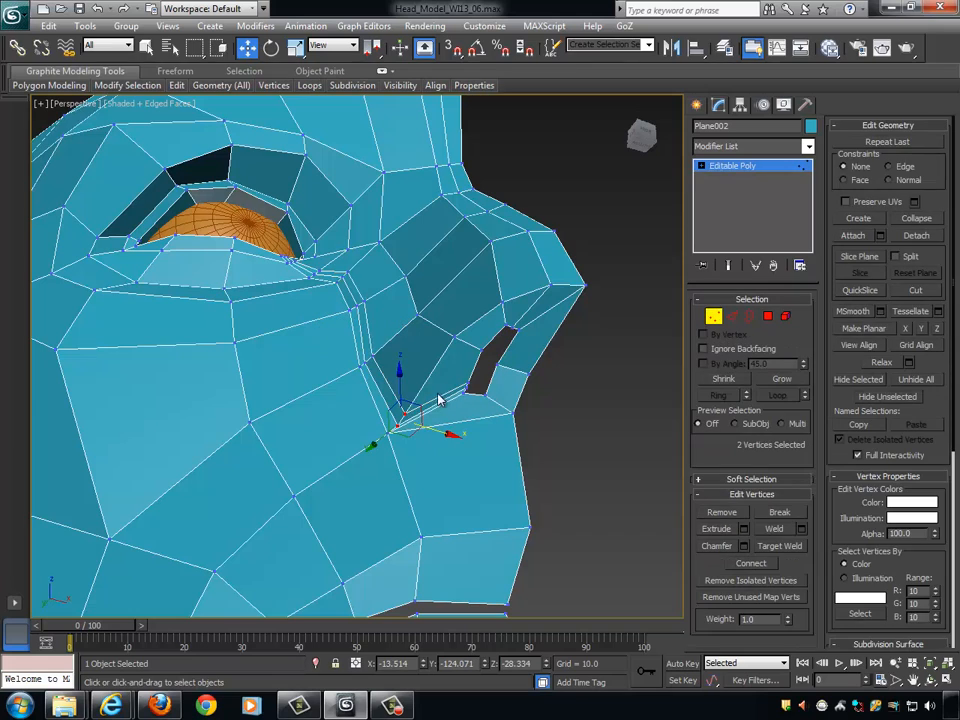
left_click(405, 412)
middle_click_drag(405, 412, 525, 386, "alt")
left_click(360, 347)
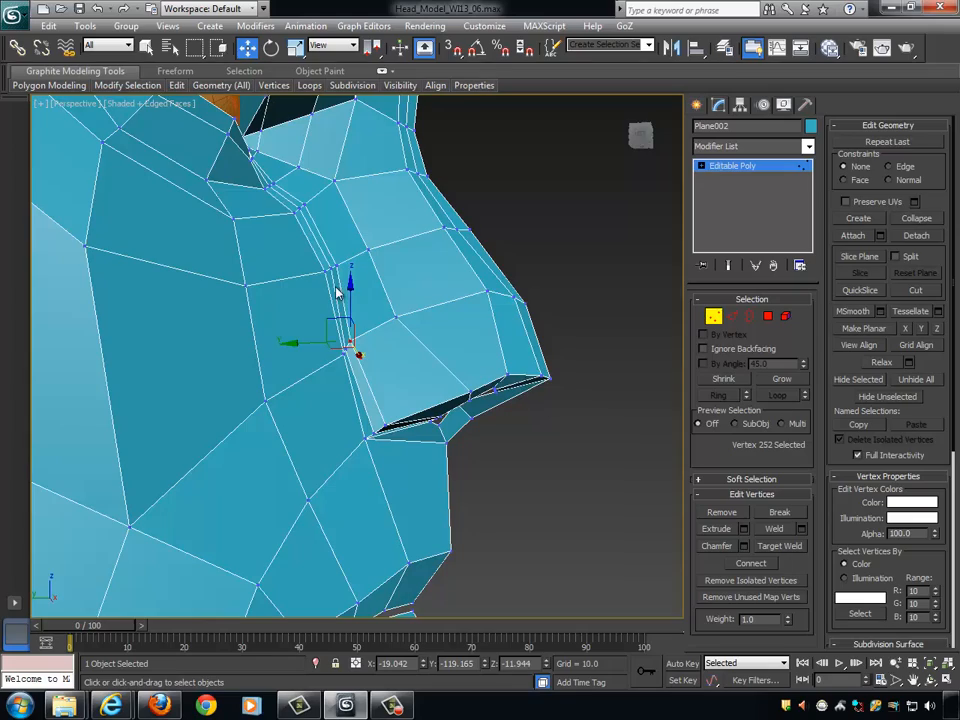
middle_click_drag(337, 292, 396, 364, "alt")
left_click_drag(351, 276, 352, 286)
middle_click_drag(469, 336, 368, 305, "alt")
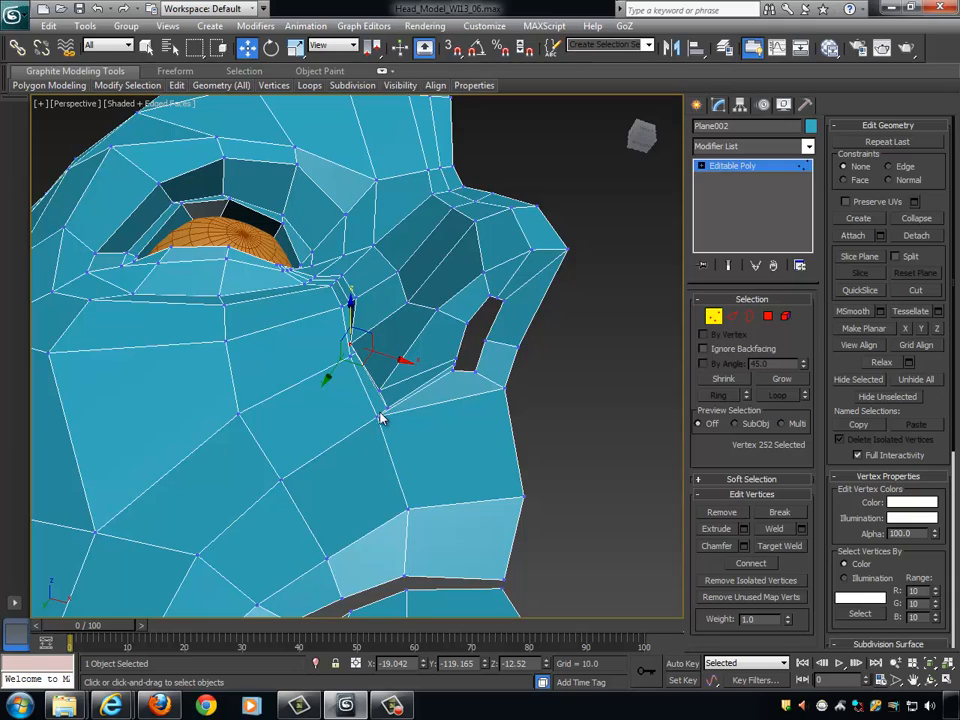
middle_click_drag(424, 392, 474, 363, "alt")
scroll(474, 363, "down", 4)
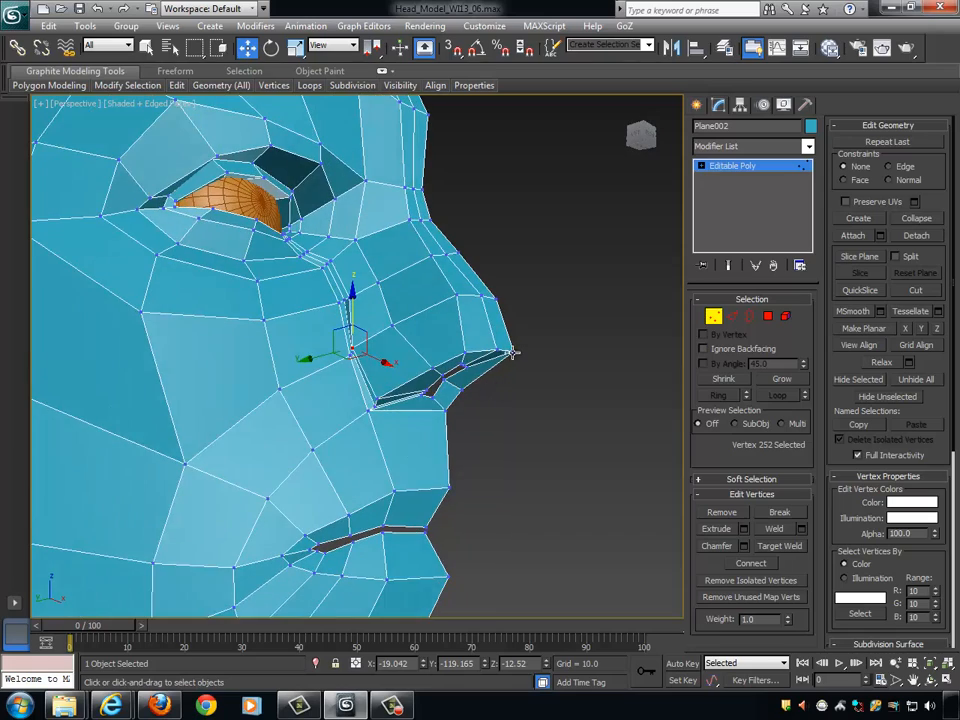
middle_click_drag(529, 356, 473, 336, "alt")
- Select the edge ring across the nostril wing and connect it with one segment, pinch 0 and slide 22
left_click(731, 316)
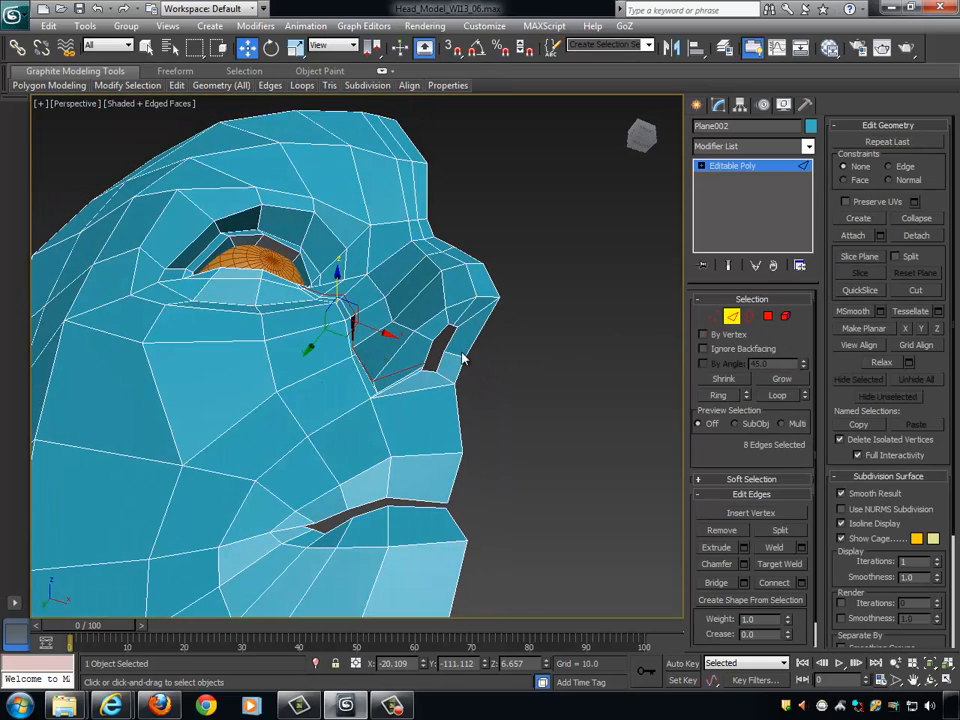
left_click(390, 360)
middle_click_drag(390, 360, 422, 368, "alt")
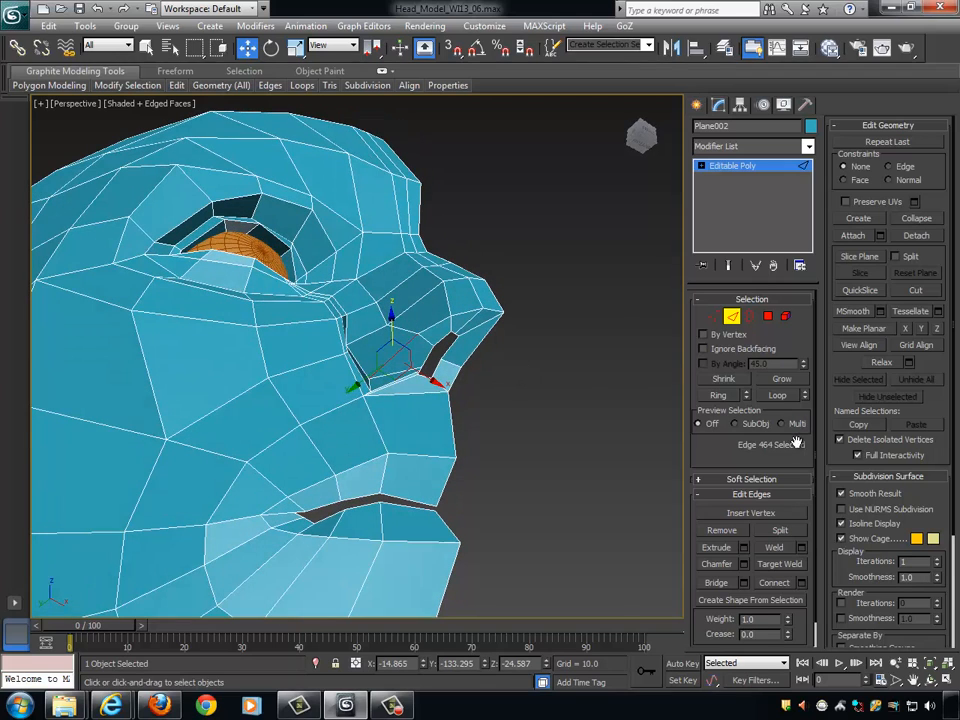
left_click(724, 397)
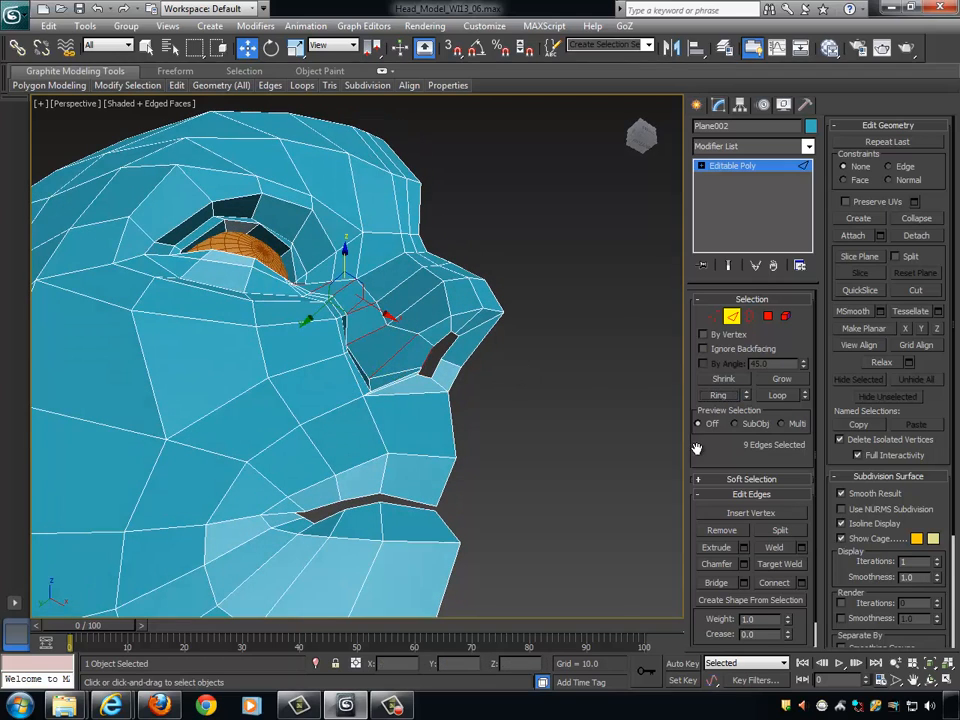
left_click(801, 584)
middle_click_drag(549, 412, 545, 388, "alt")
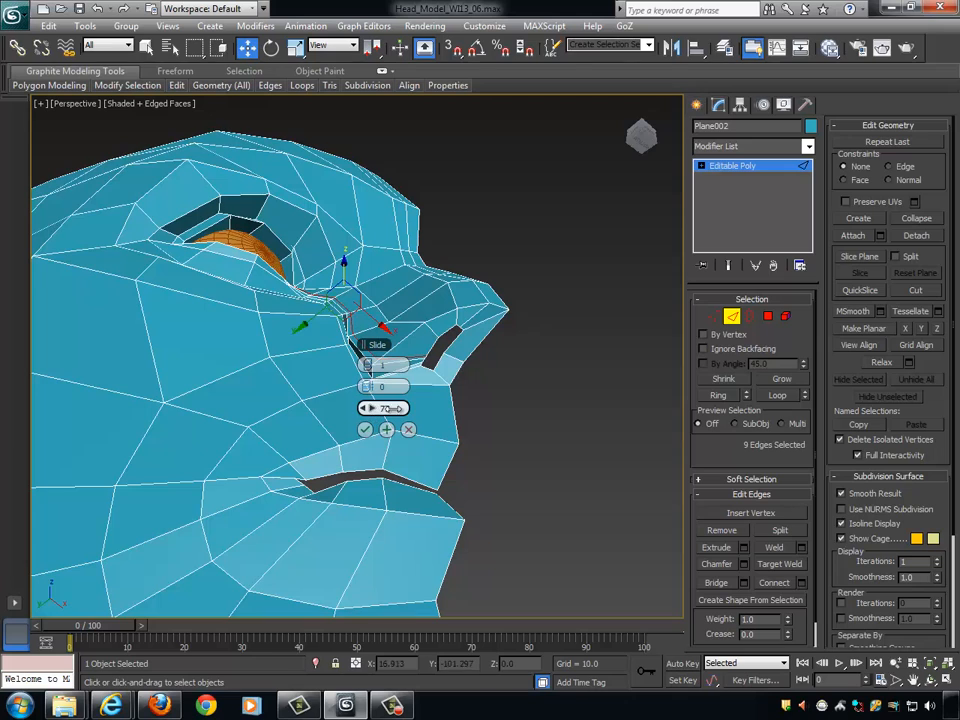
left_click_drag(393, 408, 222, 450)
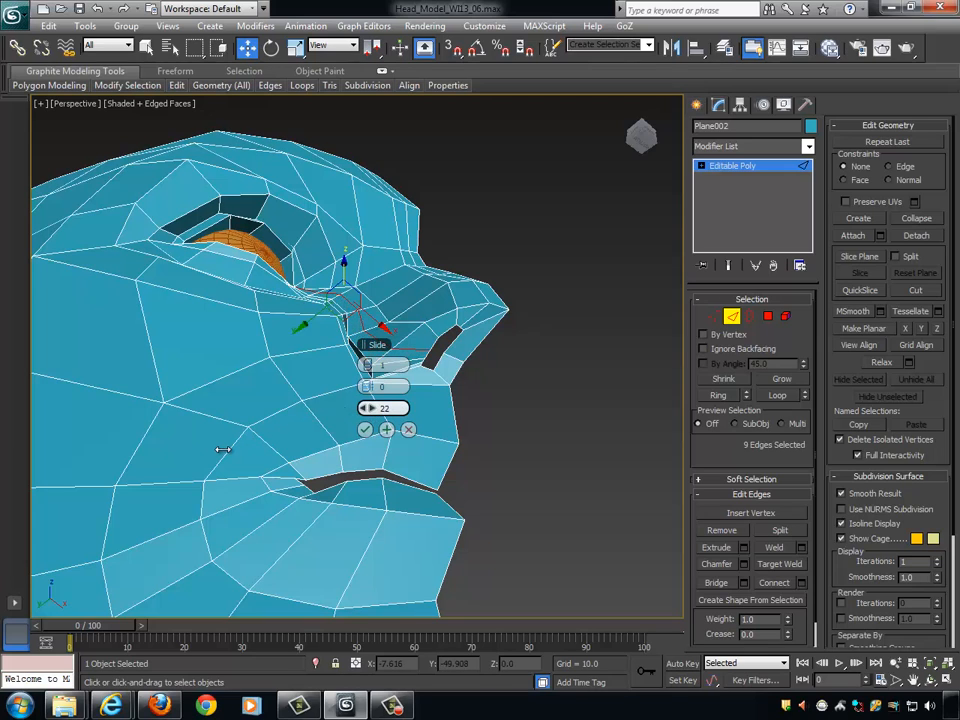
left_click(365, 430)
middle_click_drag(512, 405, 527, 450, "alt")
scroll(560, 436, "up", 3)
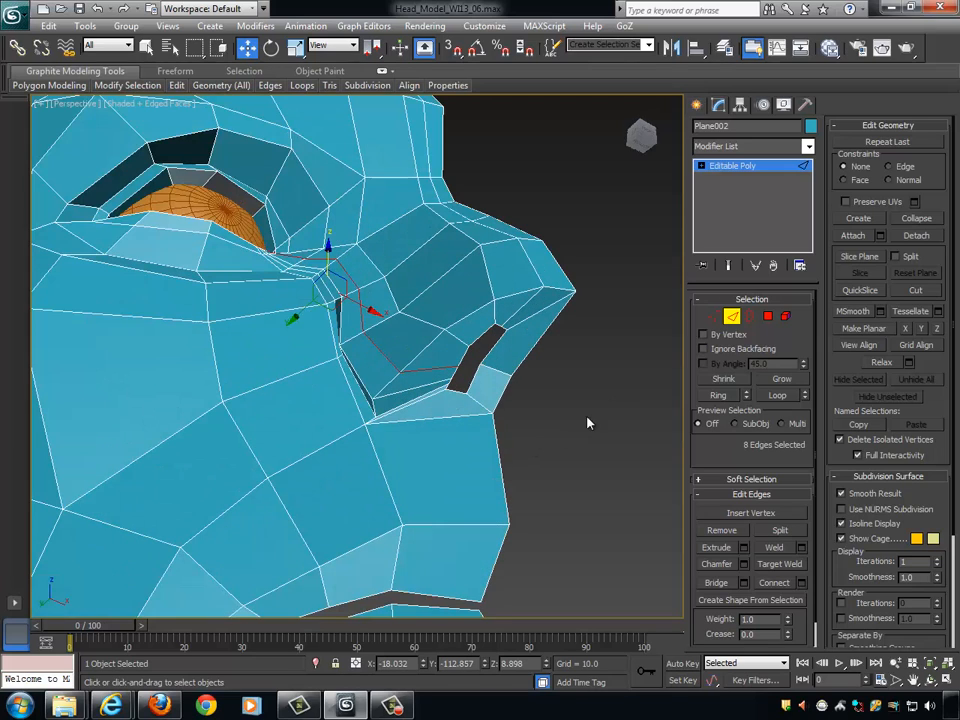
- Move the new loop's vertex on the upper part of the nostril wing about -1.8 units along Y
left_click(713, 317)
scroll(467, 349, "down", 2)
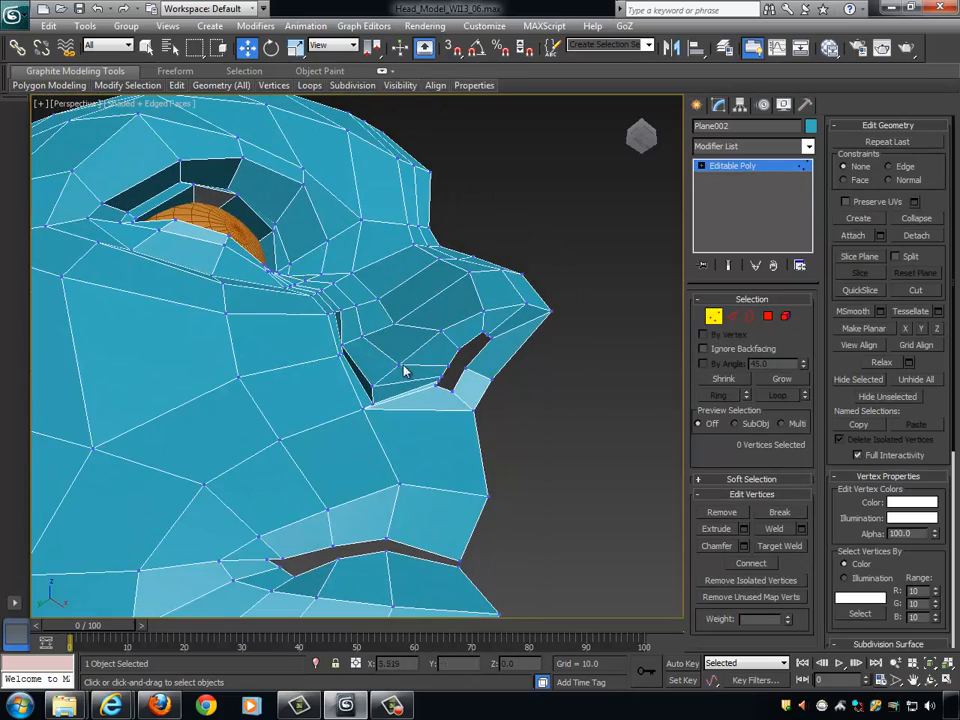
middle_click_drag(466, 371, 435, 362, "alt")
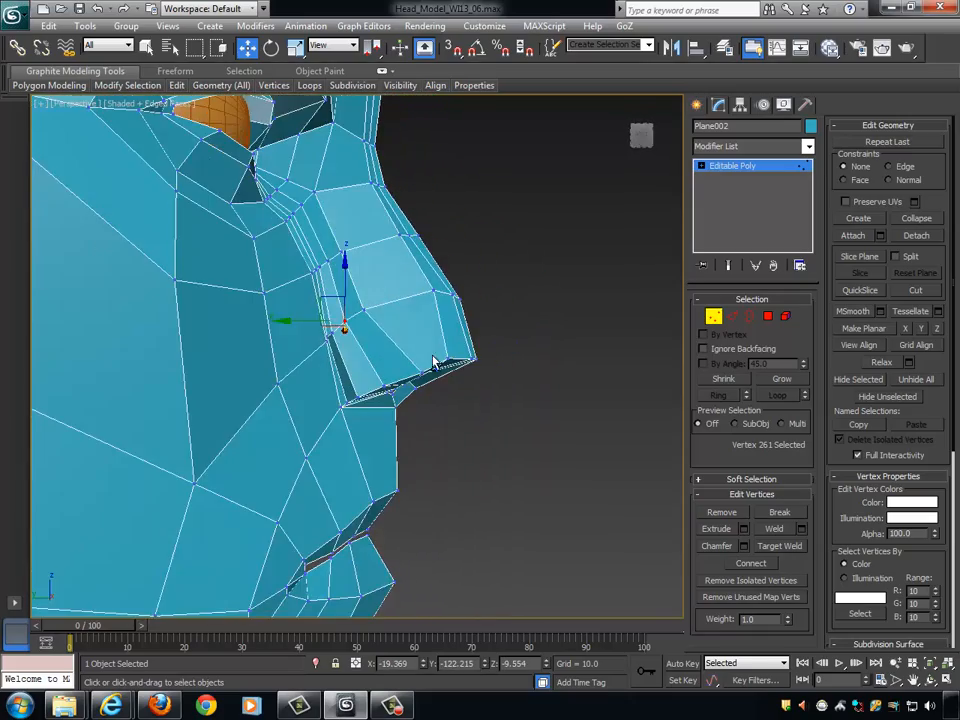
middle_click_drag(343, 326, 390, 246, "alt")
left_click(430, 317)
left_click(362, 215)
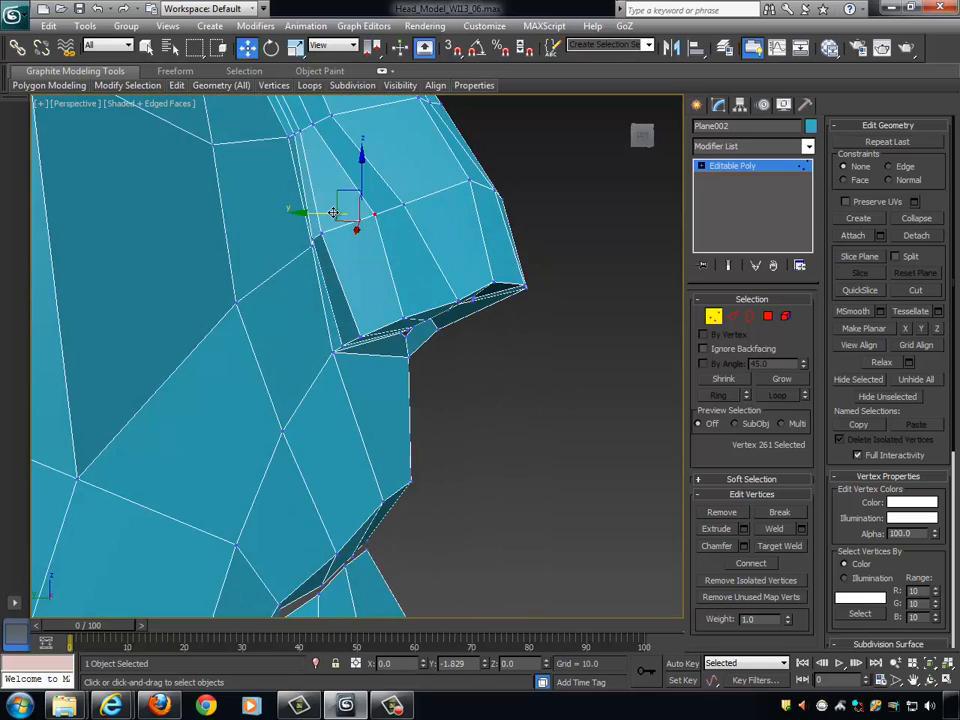
- Move the neighbouring crease vertex behind the nostril wing along Y to about -121.5
left_click(320, 232)
middle_click_drag(320, 232, 349, 247, "alt")
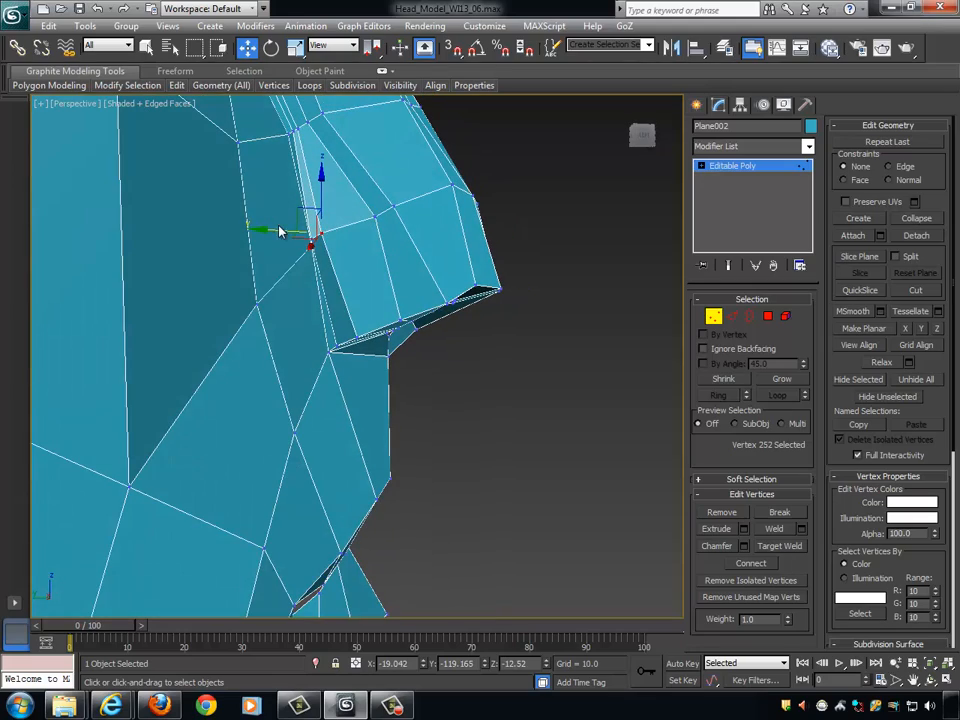
left_click_drag(283, 231, 266, 229)
middle_click_drag(266, 229, 527, 294, "alt")
scroll(424, 272, "down", 6)
scroll(418, 304, "up", 3)
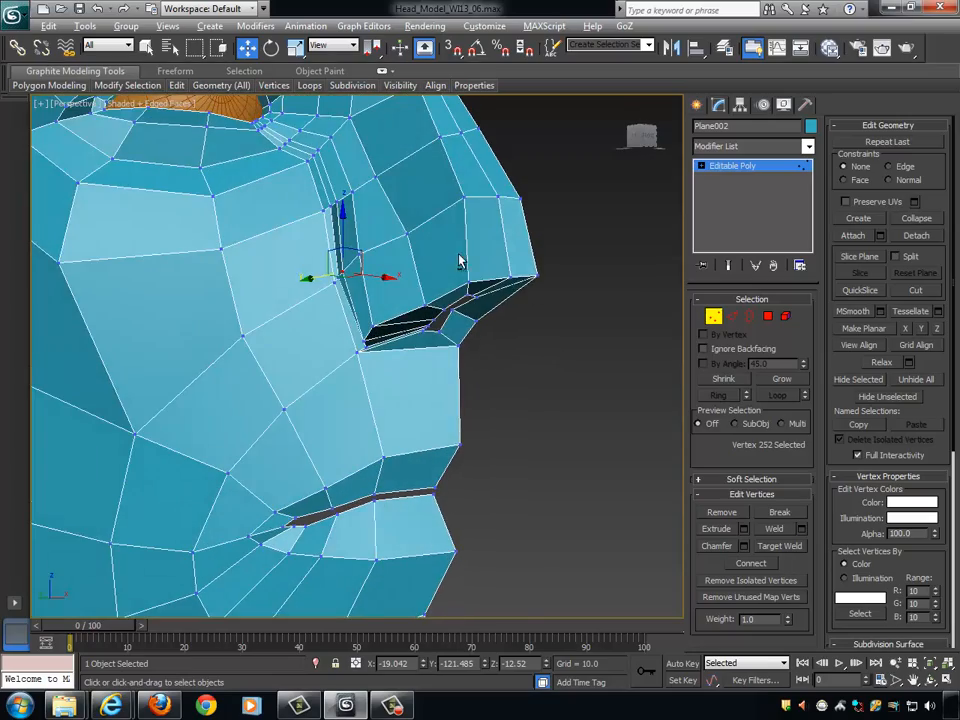
- Select the vertices along the outer rear edge of the nostril opening and move them outward to widen and round the hole
mouse_move(459, 261)
middle_mouse_down("alt")
mouse_move(487, 210)
mouse_move(418, 182)
mouse_move(467, 253)
mouse_move(459, 285)
middle_mouse_up("alt")
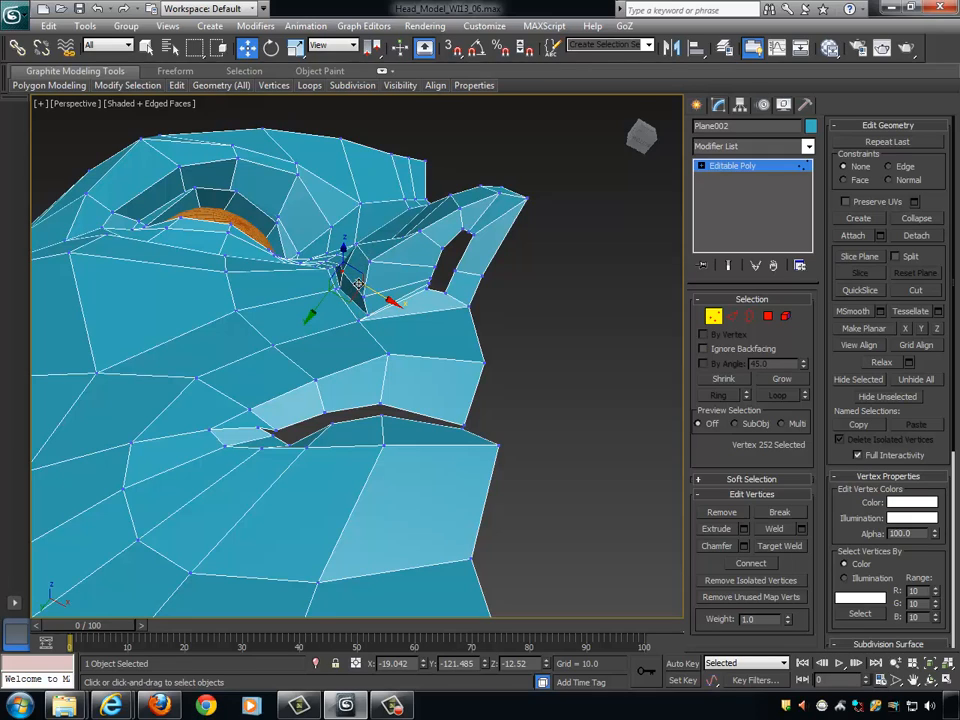
middle_click_drag(456, 287, 478, 338, "alt")
left_click(421, 255)
scroll(487, 302, "up", 3)
left_click(437, 269, "ctrl")
left_click(437, 272, "ctrl")
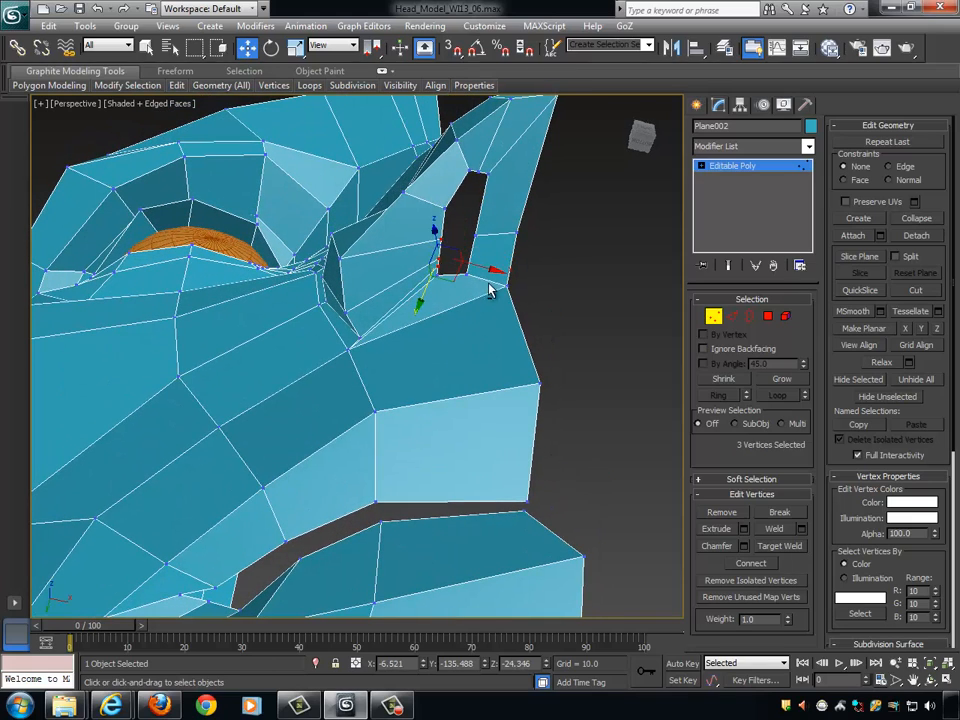
middle_click_drag(489, 289, 490, 278, "alt")
left_click_drag(492, 271, 468, 265)
- Round the nostril opening's front and inner rim by nudging its vertices, moving the front one along Y to about -146.8
left_click(444, 208)
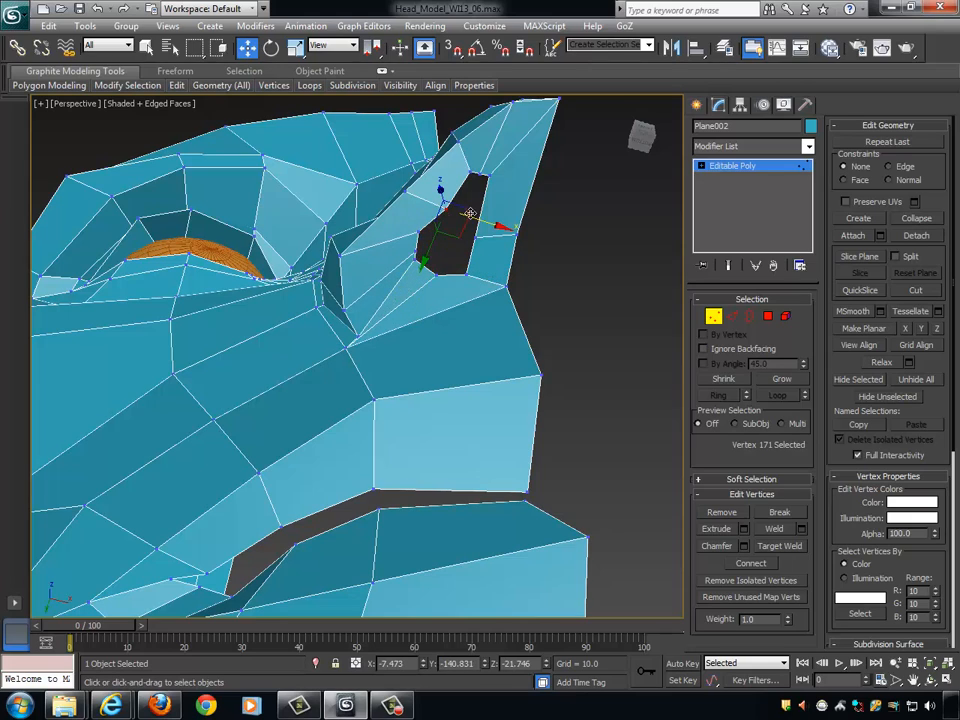
left_click_drag(444, 208, 449, 209)
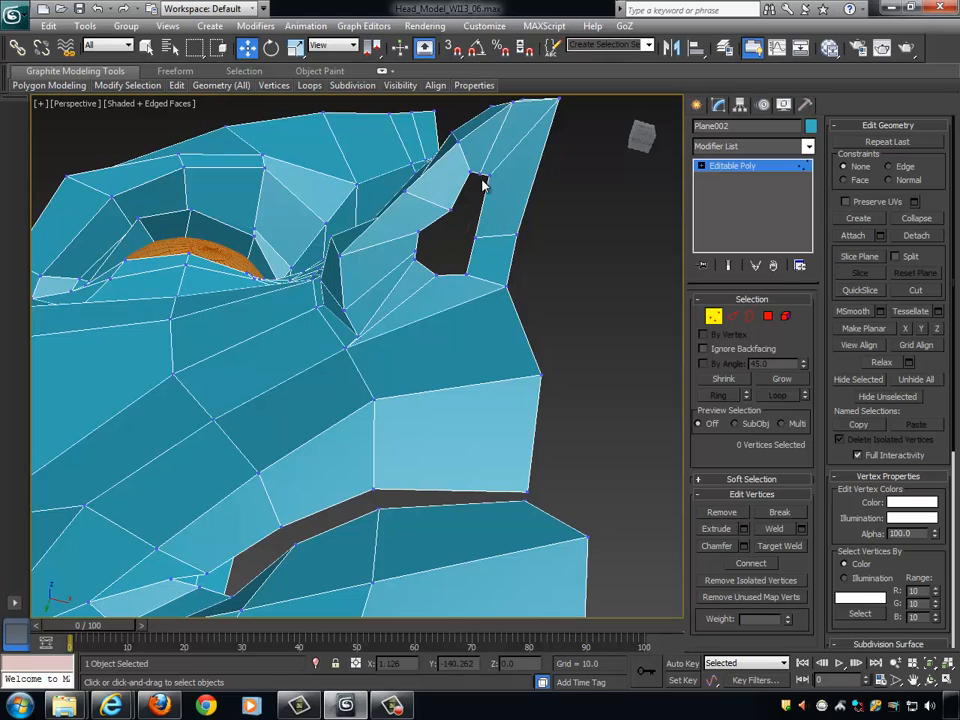
left_click(479, 176)
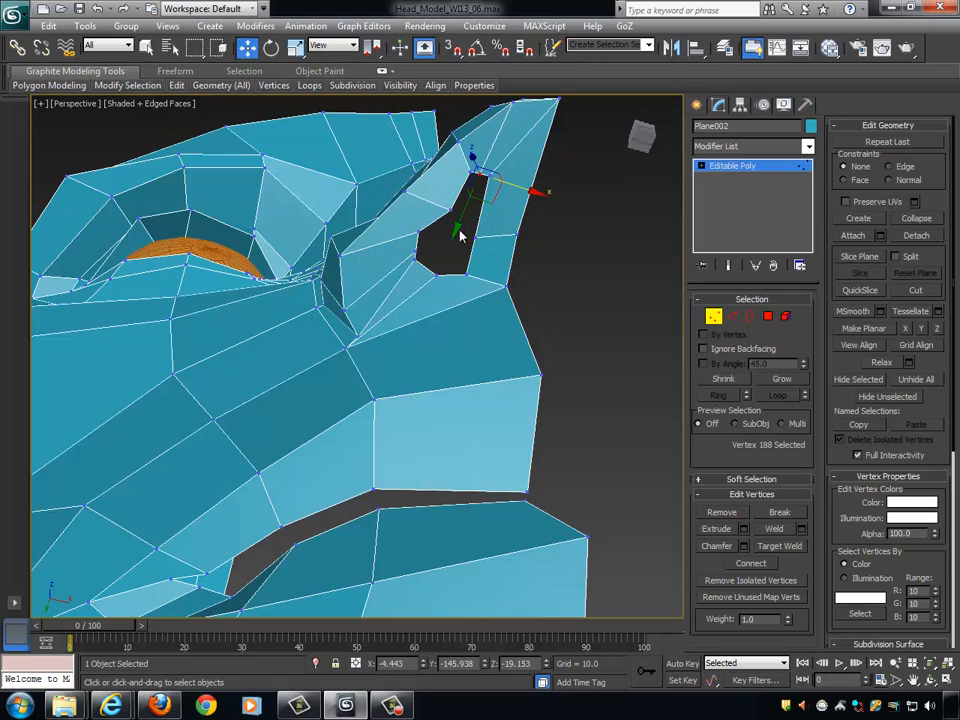
left_click_drag(455, 230, 460, 225)
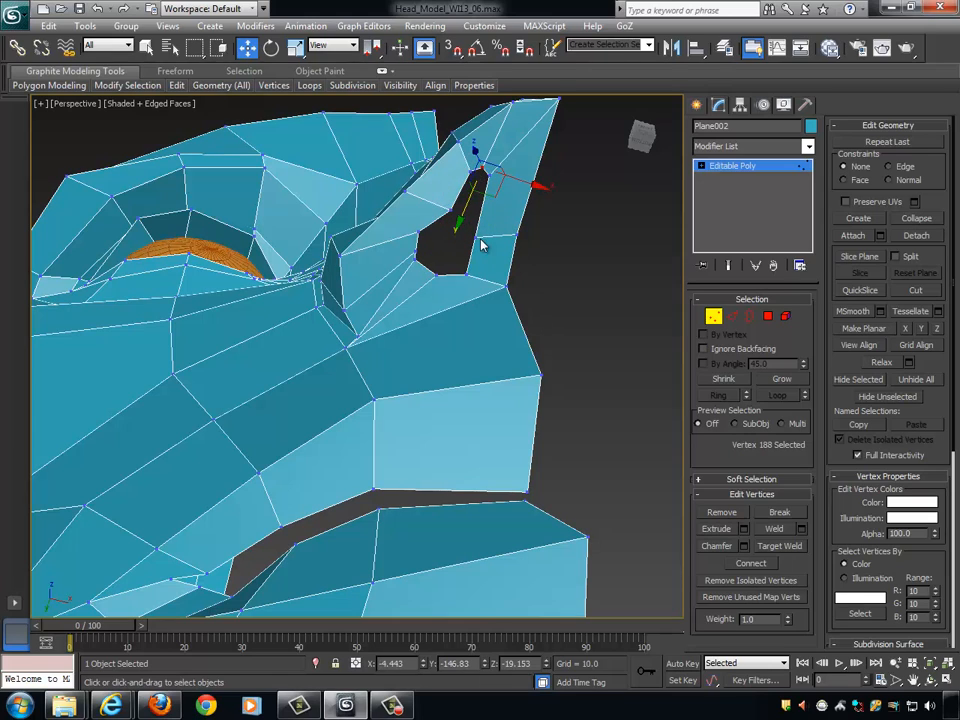
left_click(477, 238)
left_click_drag(508, 249, 516, 252)
middle_click_drag(516, 252, 609, 354, "alt")
left_click(596, 335)
- Leave vertex editing, enable NURMS subdivision with edges hidden, and examine the smoothed nose crease and nostril
scroll(514, 315, "down", 5)
scroll(489, 339, "down", 5)
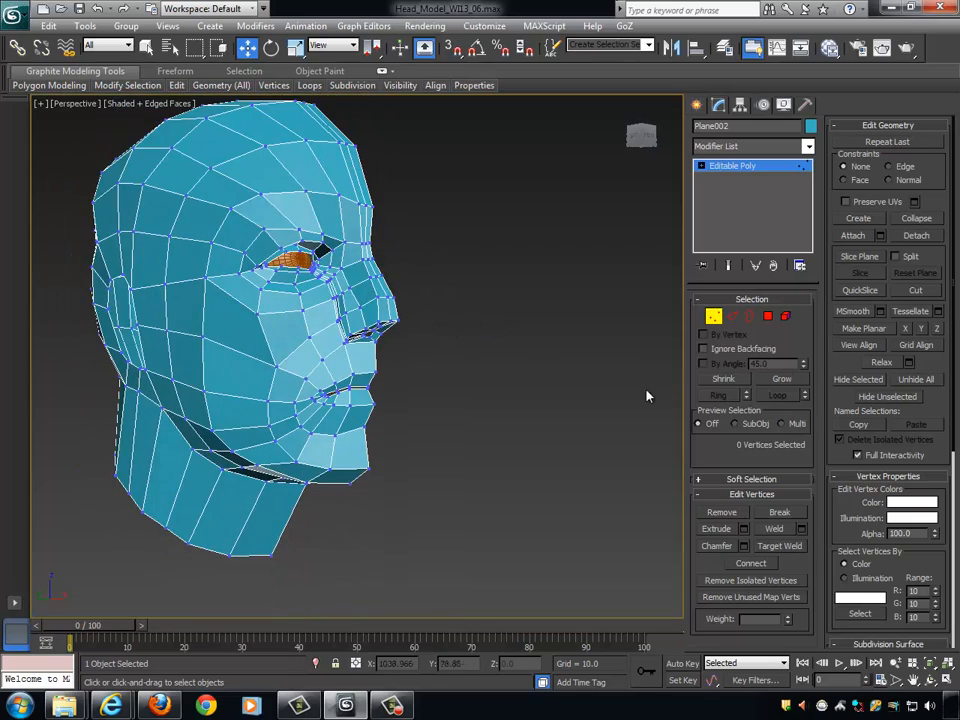
scroll(574, 386, "up", 4)
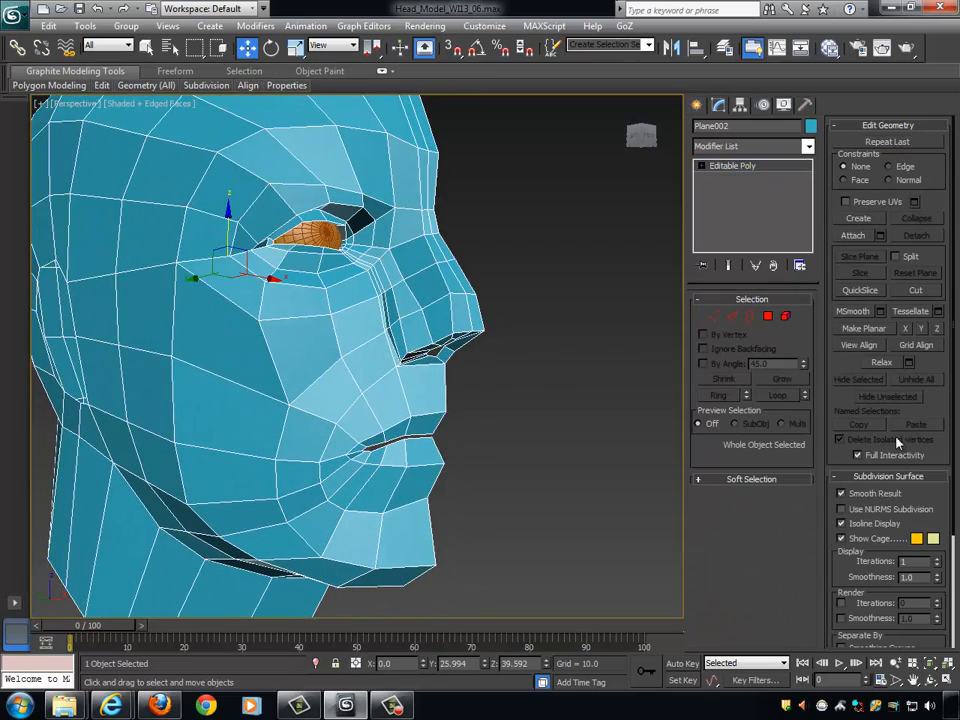
left_click(841, 512)
mouse_move(620, 403)
middle_mouse_down("alt")
mouse_move(632, 386)
mouse_move(624, 371)
mouse_move(617, 398)
mouse_move(595, 369)
mouse_move(611, 370)
middle_mouse_up("alt")
key("F4")
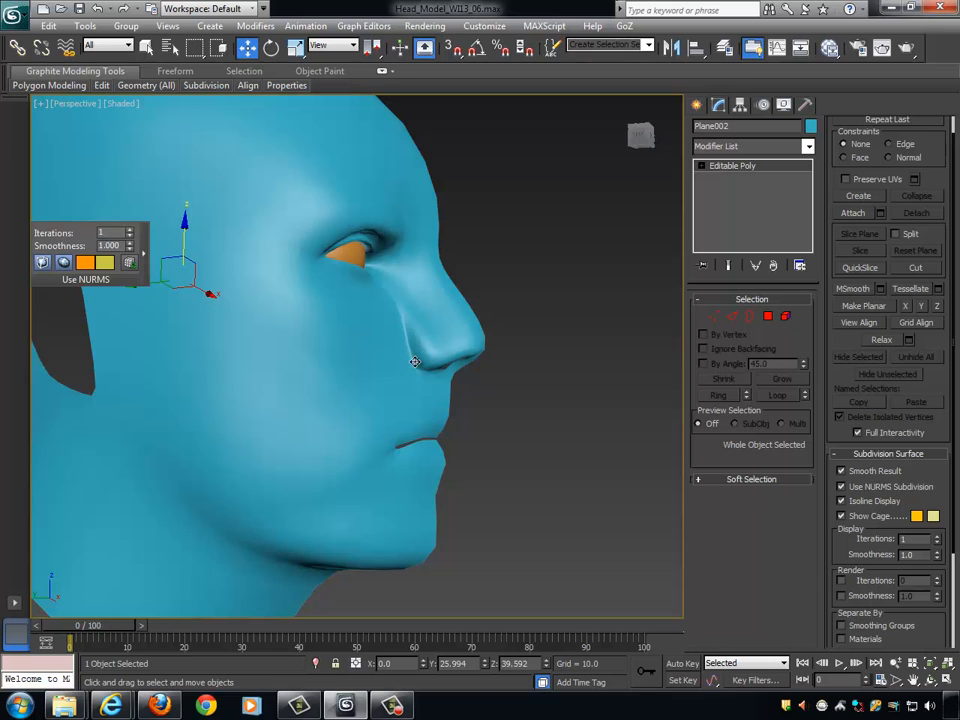
middle_click_drag(493, 371, 476, 347, "alt")
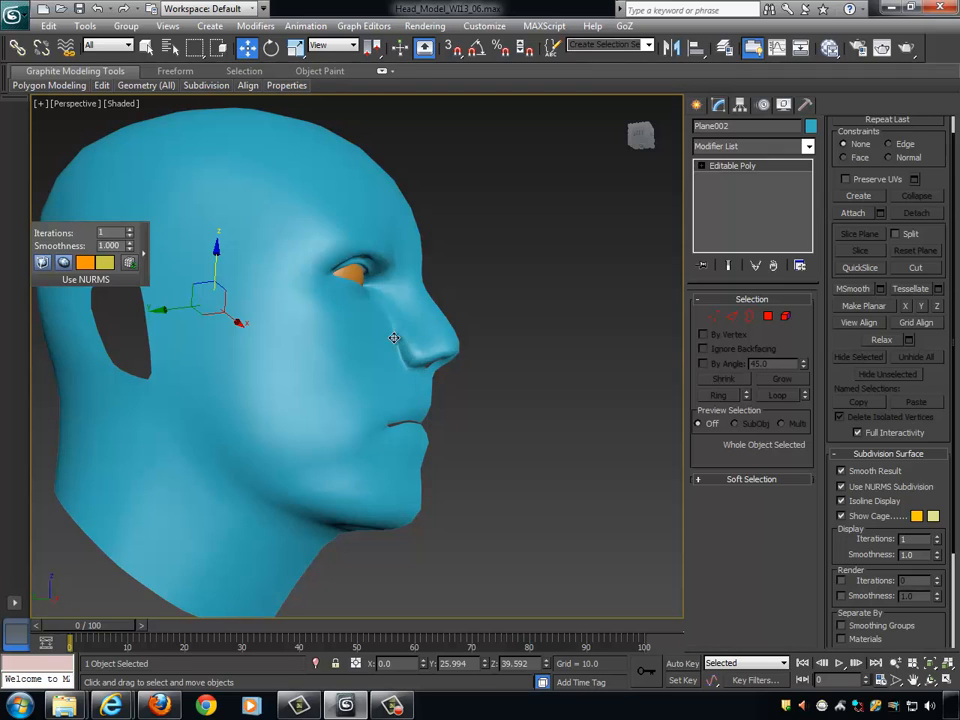
middle_click_drag(470, 376, 641, 387, "alt")
scroll(641, 387, "up", 3)
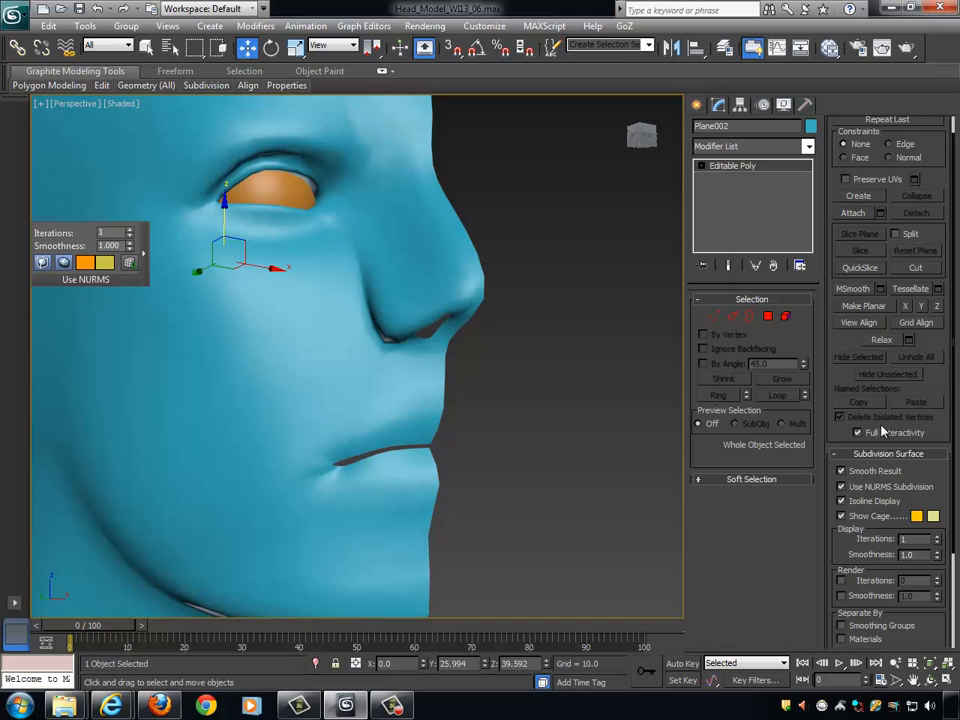
- Turn off NURMS subdivision, show the edged faces again, and examine the mesh around the nose crease and nostril
left_click(856, 489)
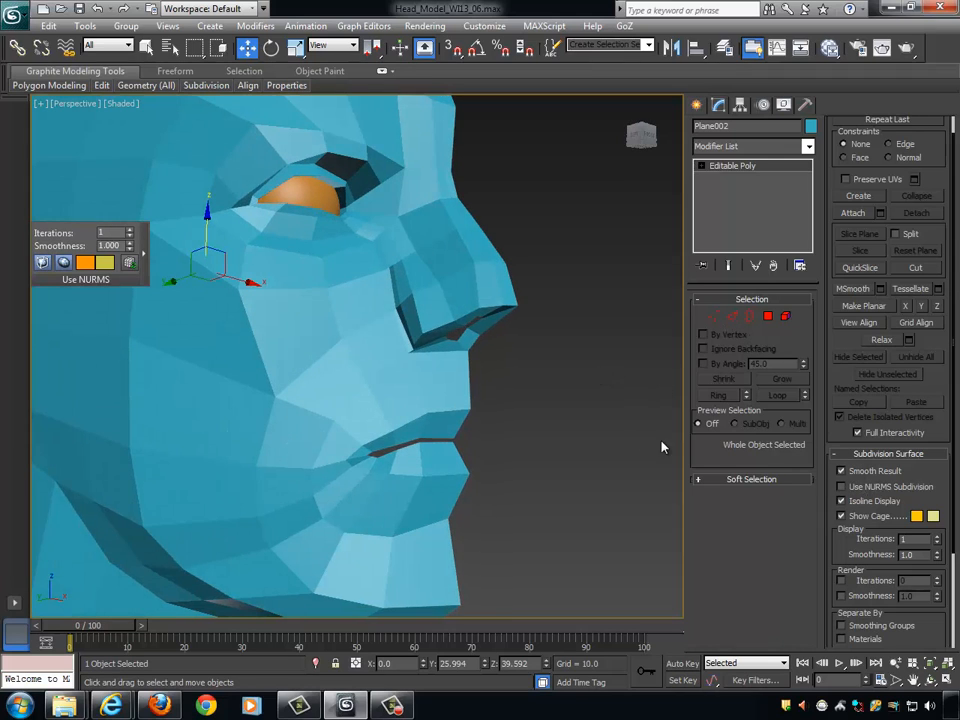
key("F4")
scroll(530, 358, "up", 4)
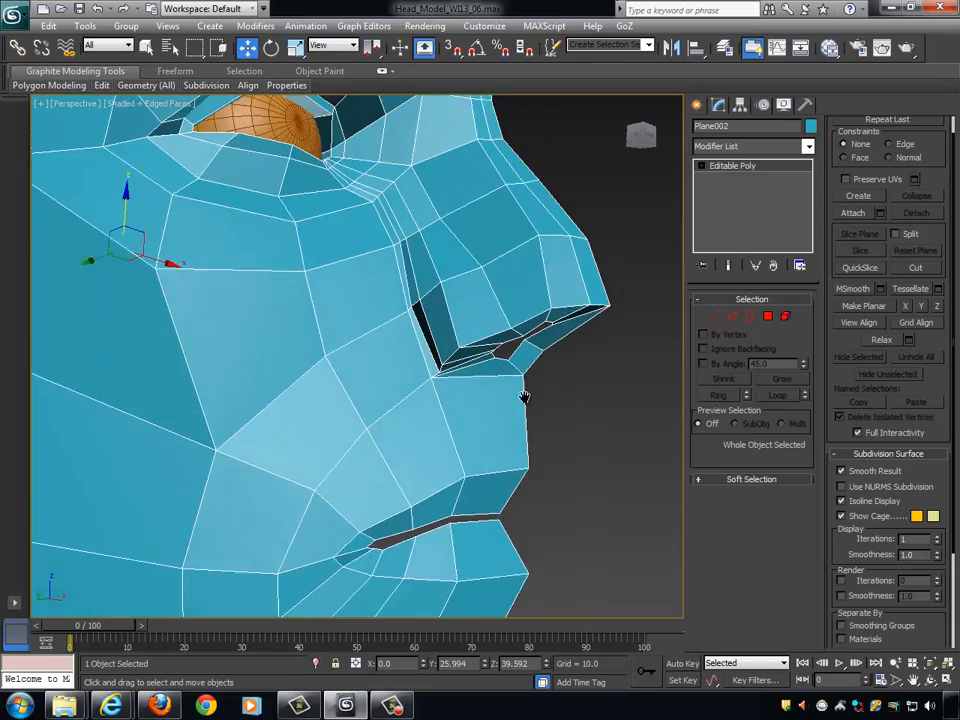
scroll(524, 397, "down", 8)
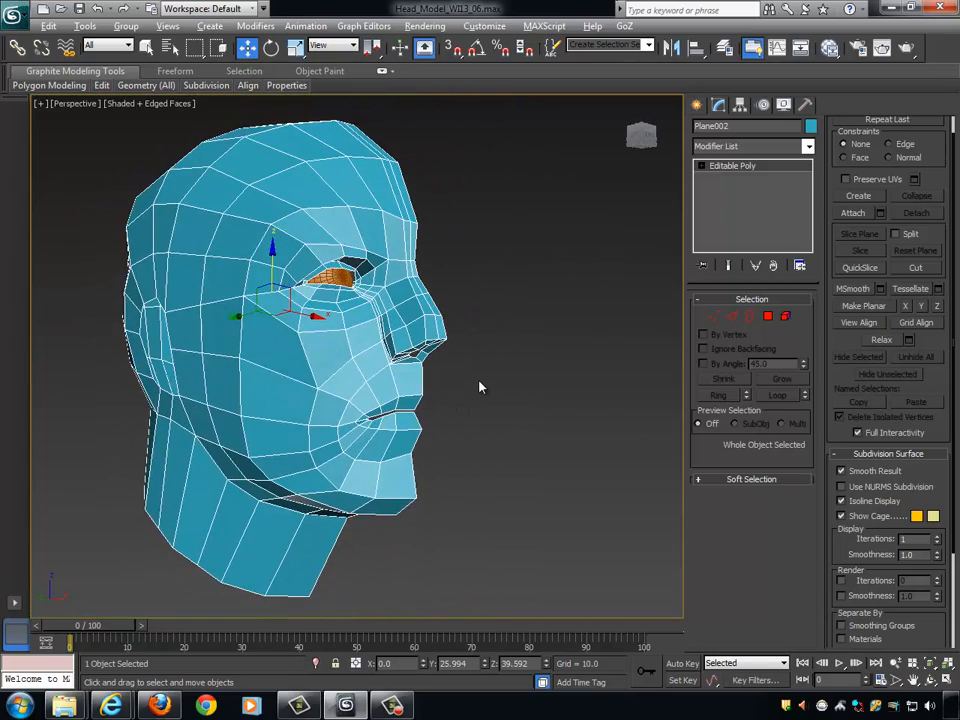
scroll(492, 402, "up", 5)
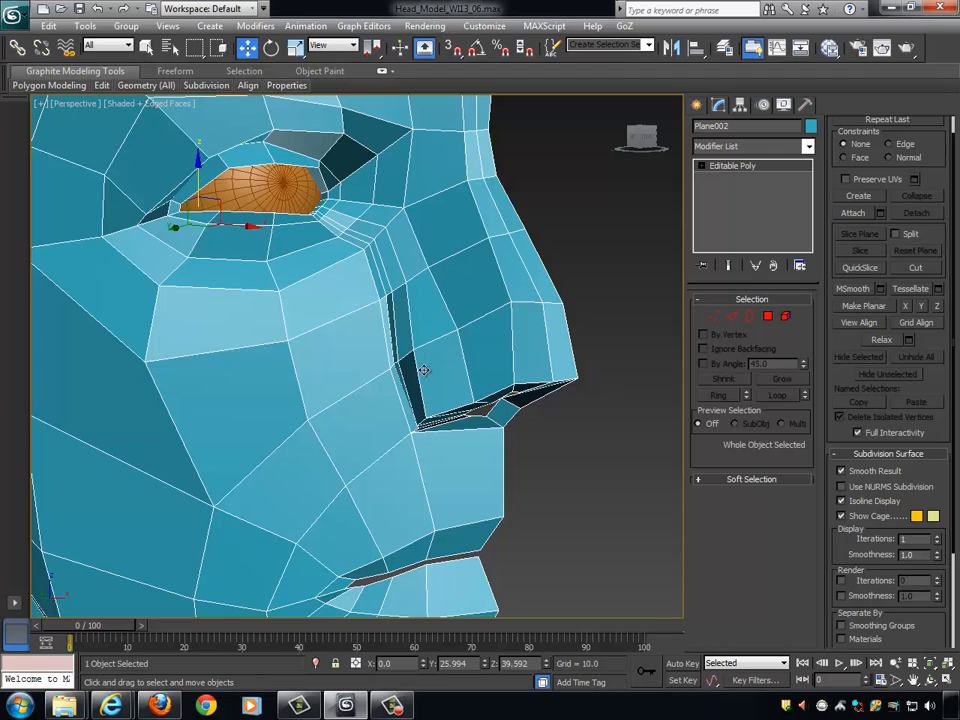
middle_click_drag(454, 337, 401, 357, "alt")
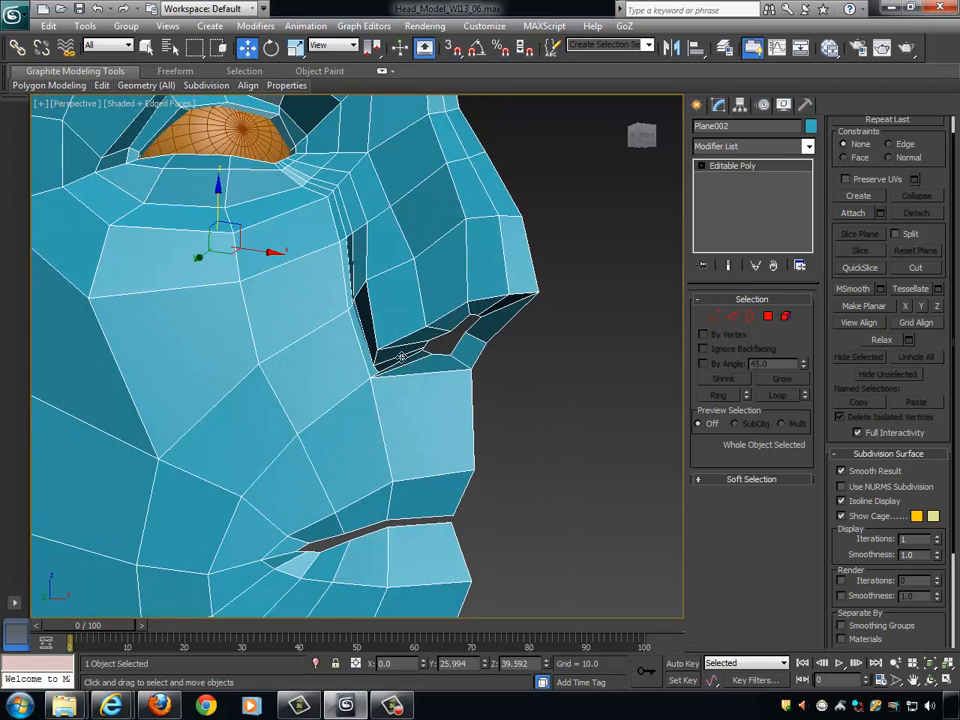
middle_click_drag(448, 395, 392, 296, "alt")
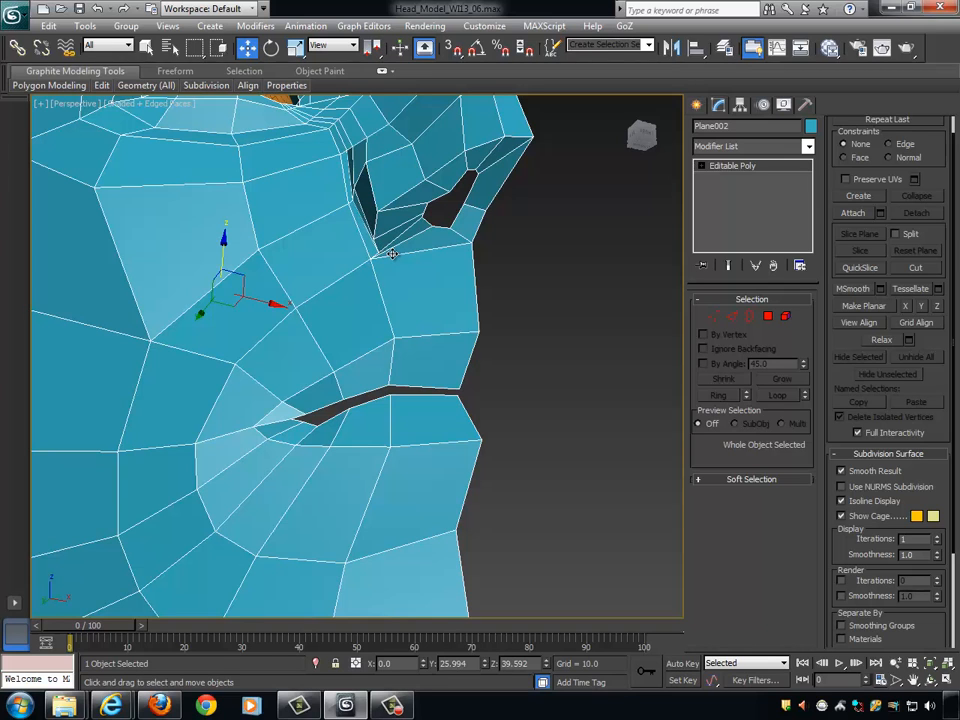
middle_click_drag(365, 222, 485, 325, "alt")
scroll(401, 372, "down", 4)
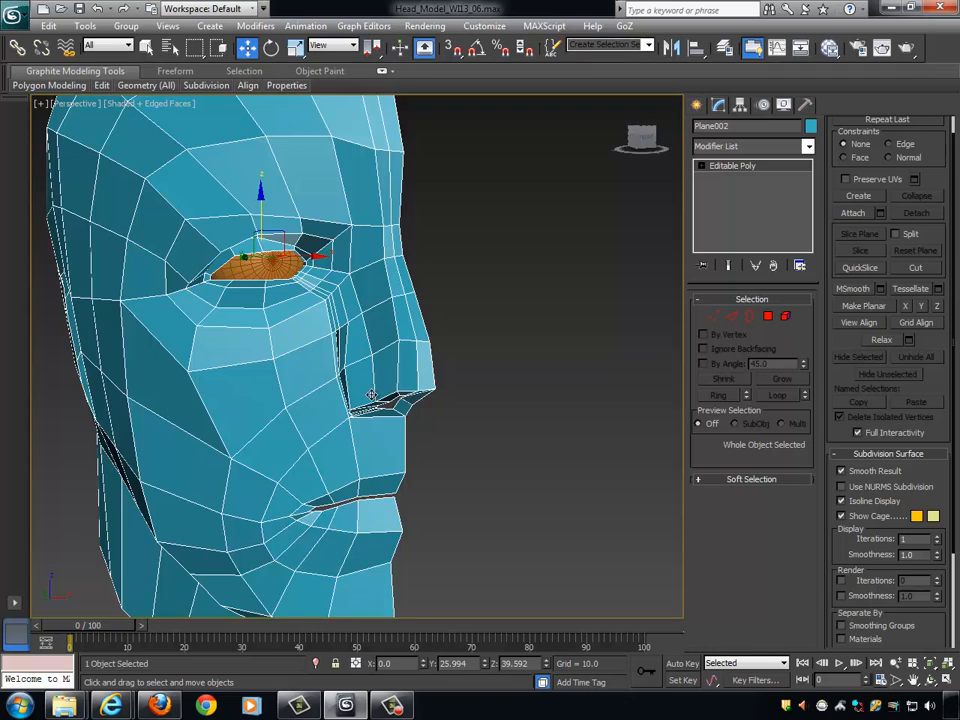
middle_click_drag(371, 395, 318, 357, "alt")
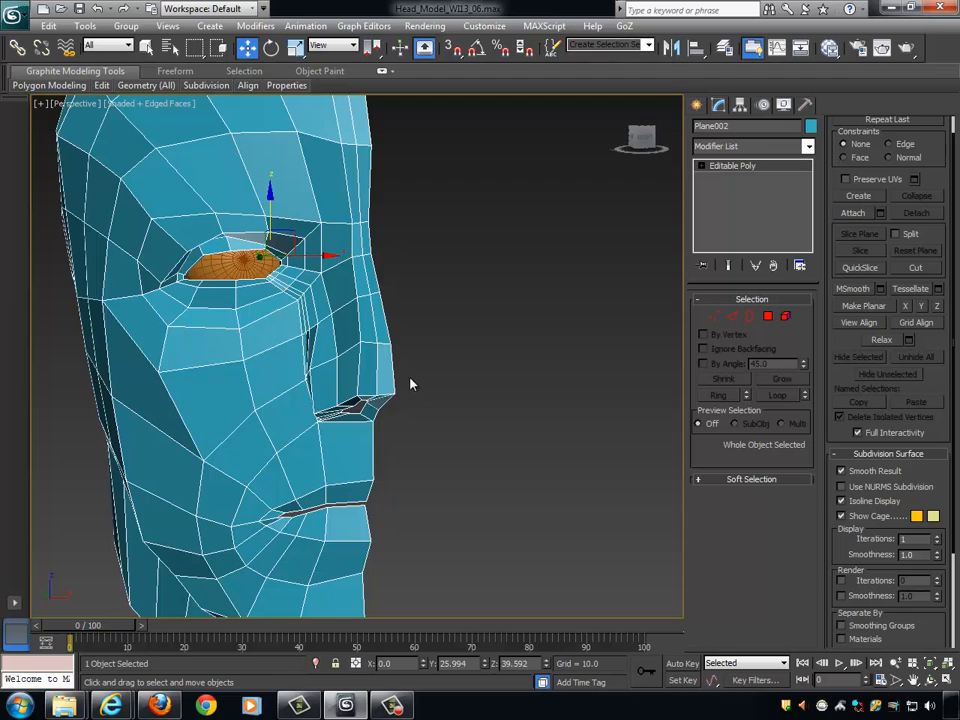
- Select the ring of edges running from the lower nose side around the mouth and connect it with one segment at slide 3
middle_click_drag(410, 384, 377, 339, "alt")
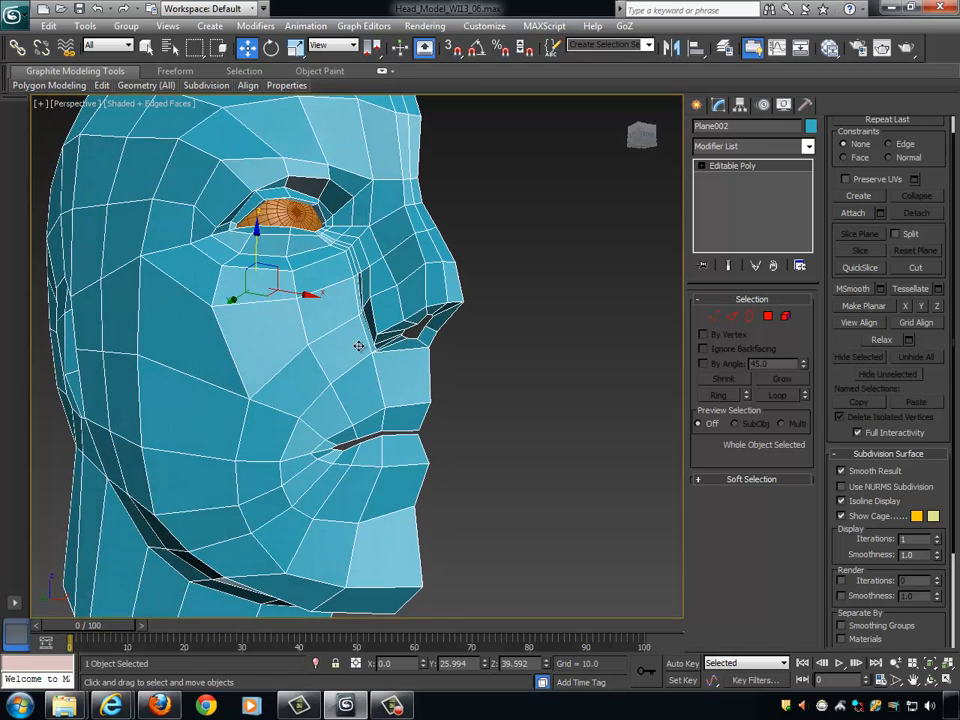
middle_click_drag(358, 345, 421, 333, "alt")
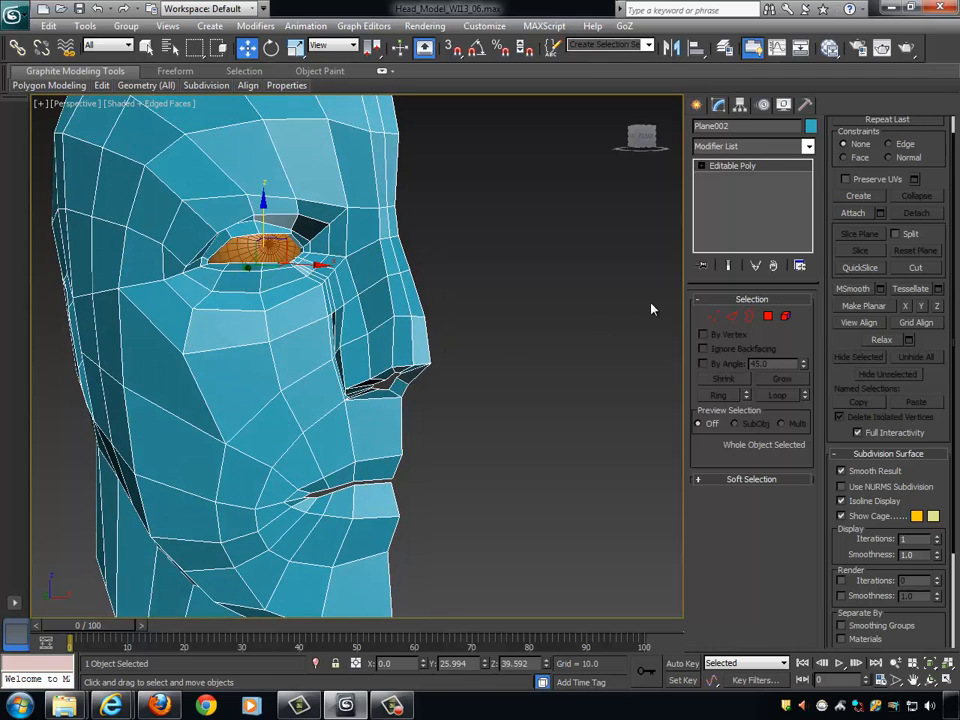
left_click(731, 318)
left_click(386, 338)
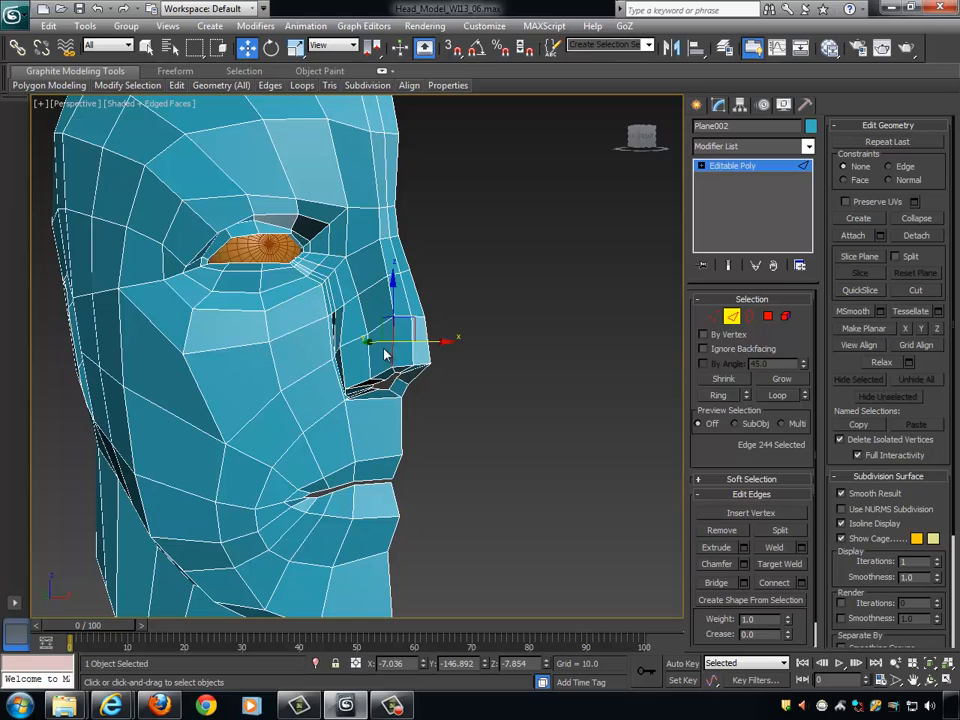
left_click(725, 395)
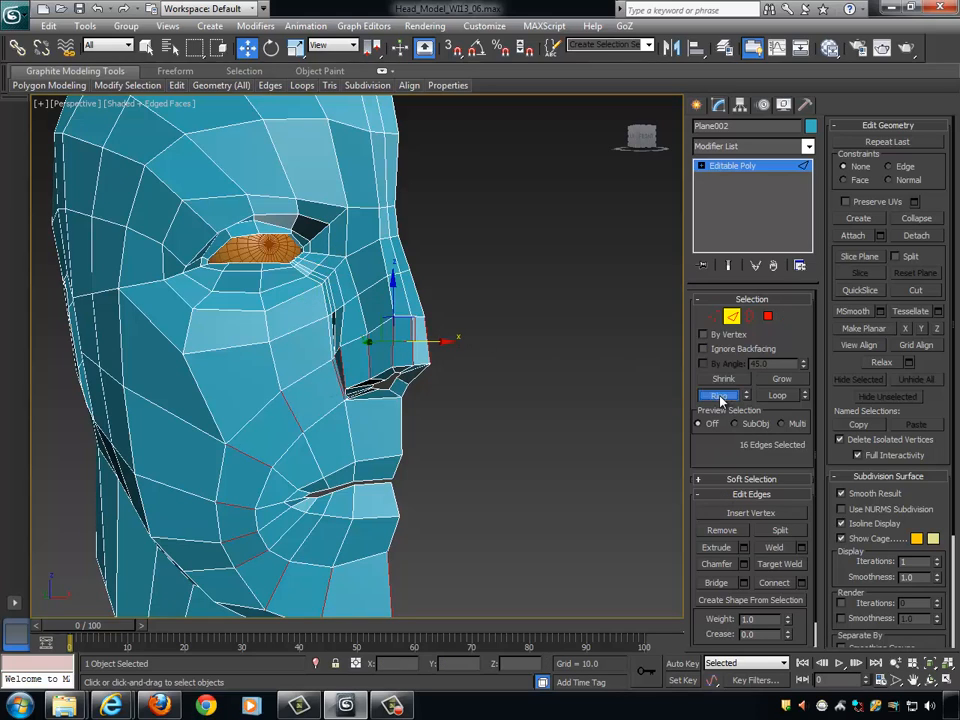
left_click(801, 583)
middle_click_drag(534, 443, 567, 436, "alt")
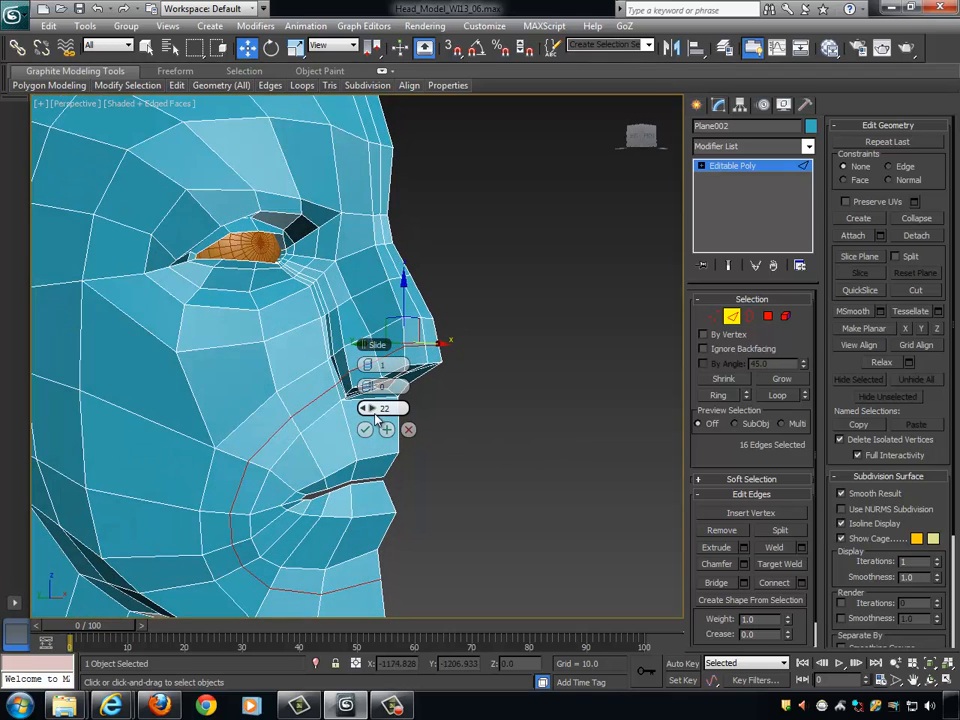
left_click_drag(368, 408, 352, 354)
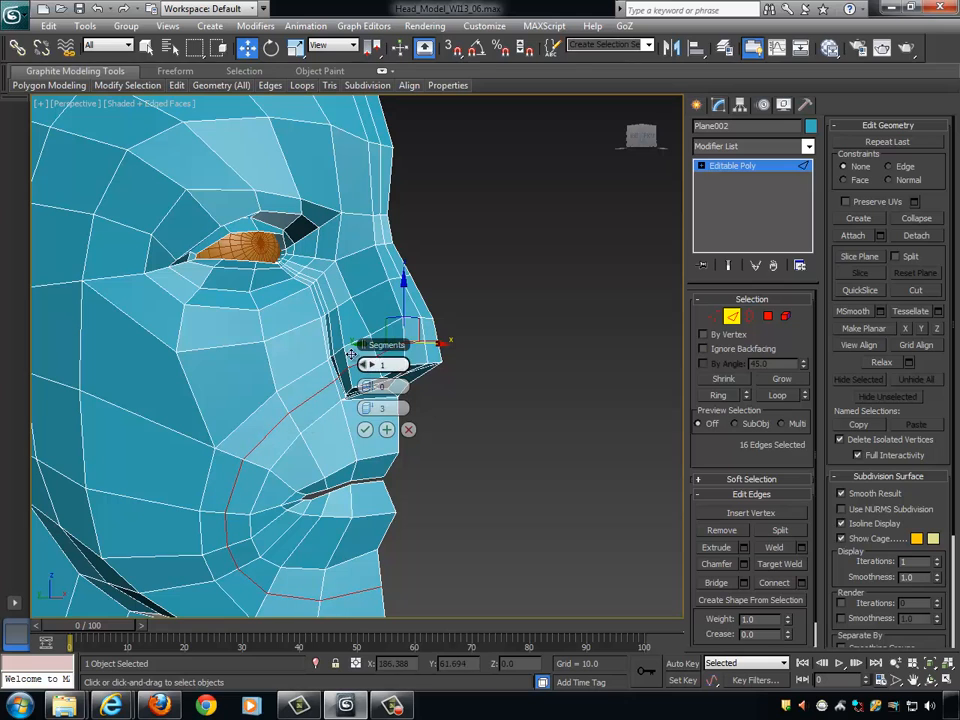
middle_click_drag(493, 427, 295, 412, "alt")
left_click(366, 430)
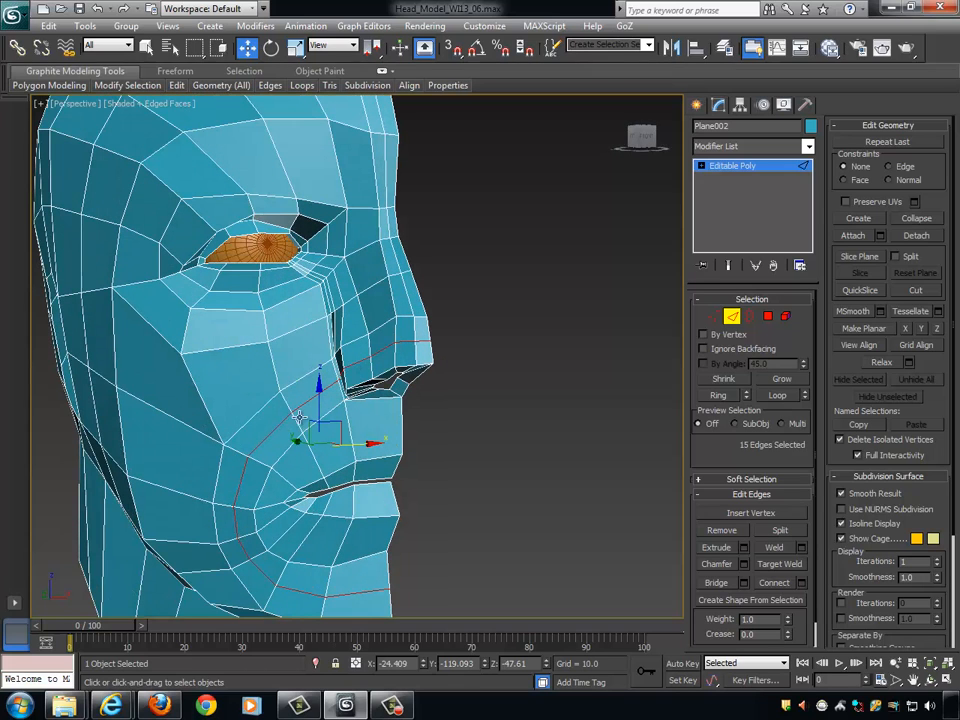
- Switch to vertex editing and reposition the new loop's vertices on the cheek between the nostril wing and mouth corner
middle_click_drag(377, 384, 454, 360, "alt")
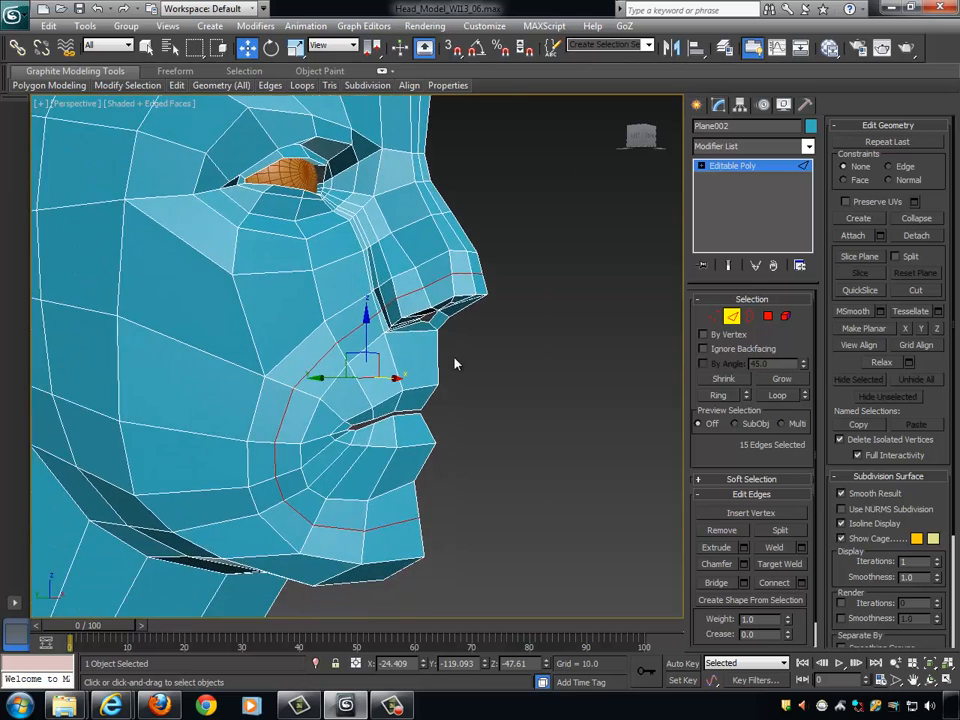
scroll(454, 360, "up", 4)
left_click(703, 317)
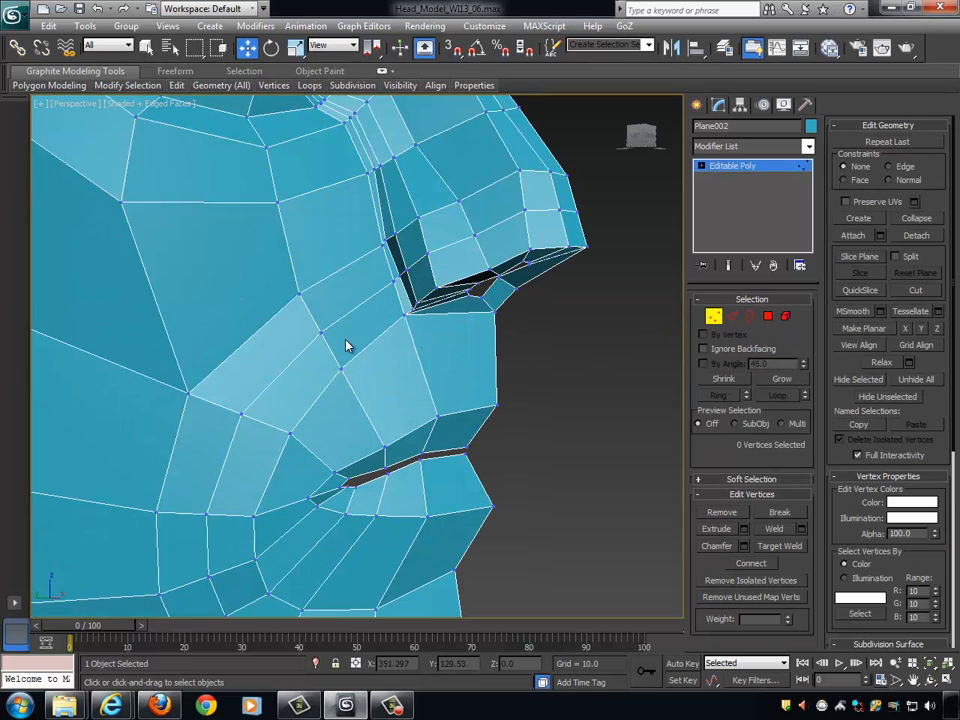
left_click(322, 333)
middle_click_drag(385, 352, 468, 367, "alt")
left_click_drag(288, 332, 271, 335)
left_click(265, 419)
left_click_drag(218, 418, 197, 418)
middle_click_drag(346, 431, 312, 420, "alt")
- Adjust the two outer cheek vertices above the new loop, moving the one beside the nose along Y to about -108.9
left_click(320, 299)
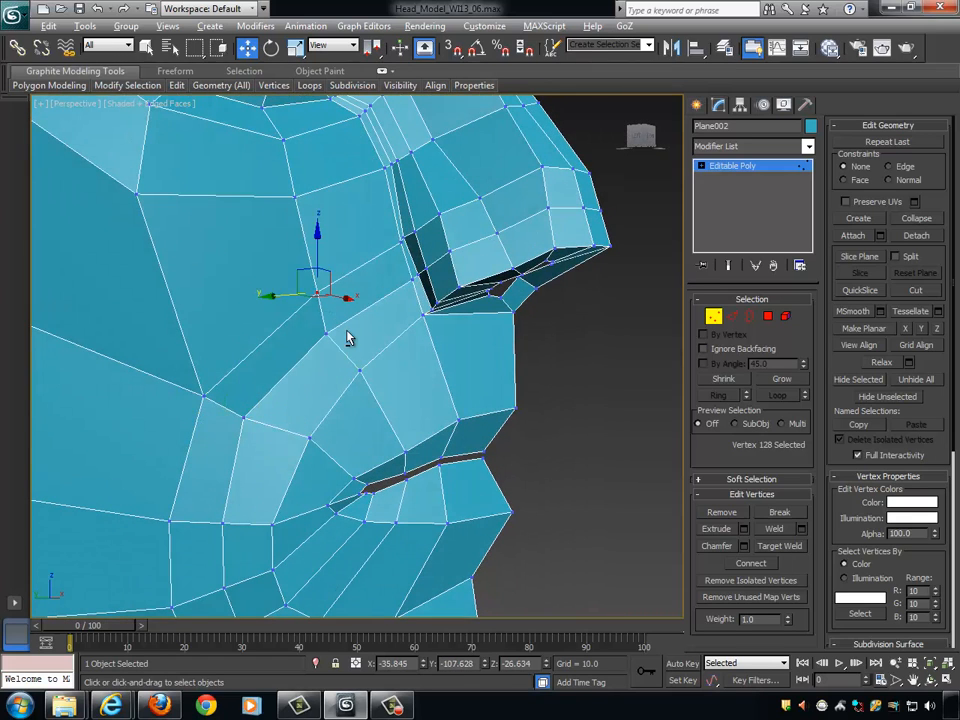
middle_click_drag(347, 336, 326, 300, "alt")
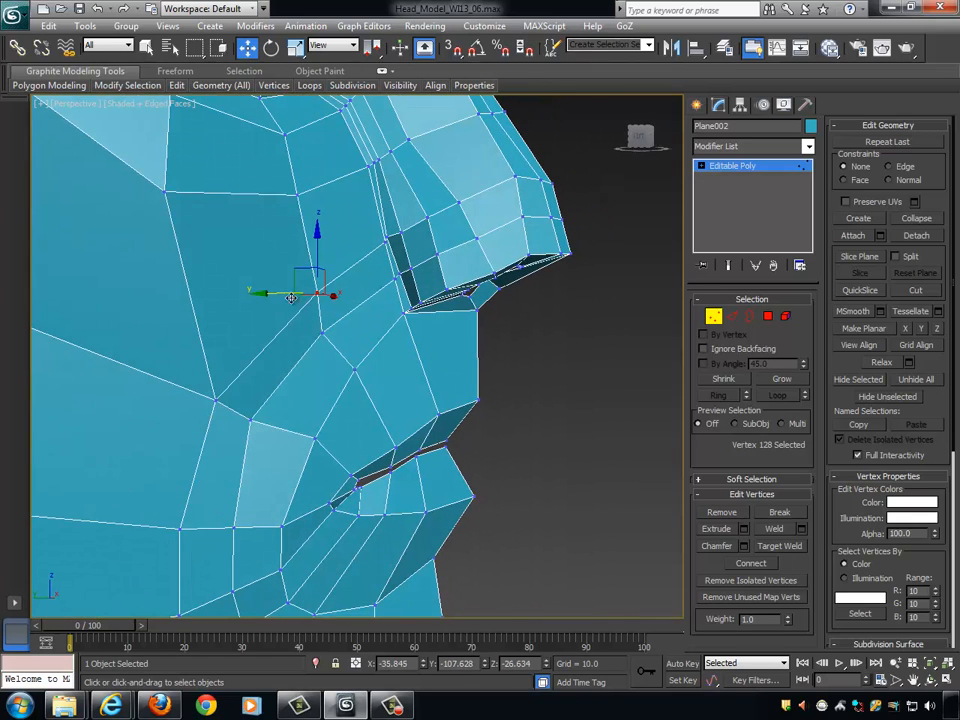
left_click(213, 405)
left_click(212, 399)
middle_click_drag(206, 403, 368, 424, "alt")
scroll(323, 414, "down", 5)
scroll(380, 418, "up", 3)
middle_click_drag(430, 380, 421, 384, "alt")
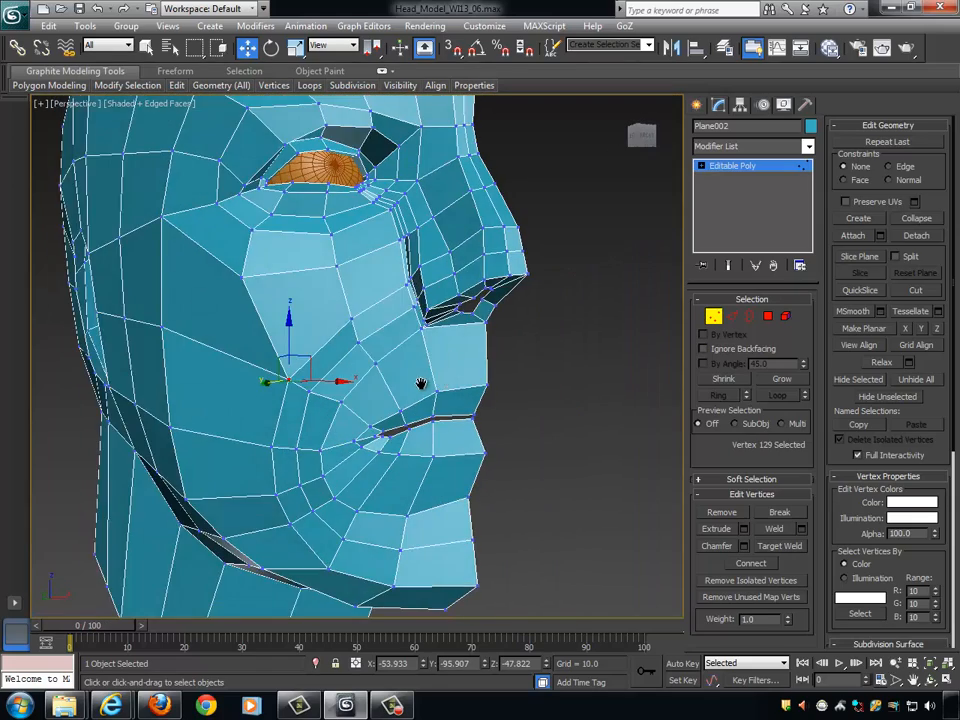
- Move the inner crease vertex behind the nostril wing along X to about -21.4
scroll(415, 380, "up", 6)
left_click(316, 360)
middle_click_drag(316, 360, 388, 354, "alt")
left_click(364, 318, "ctrl")
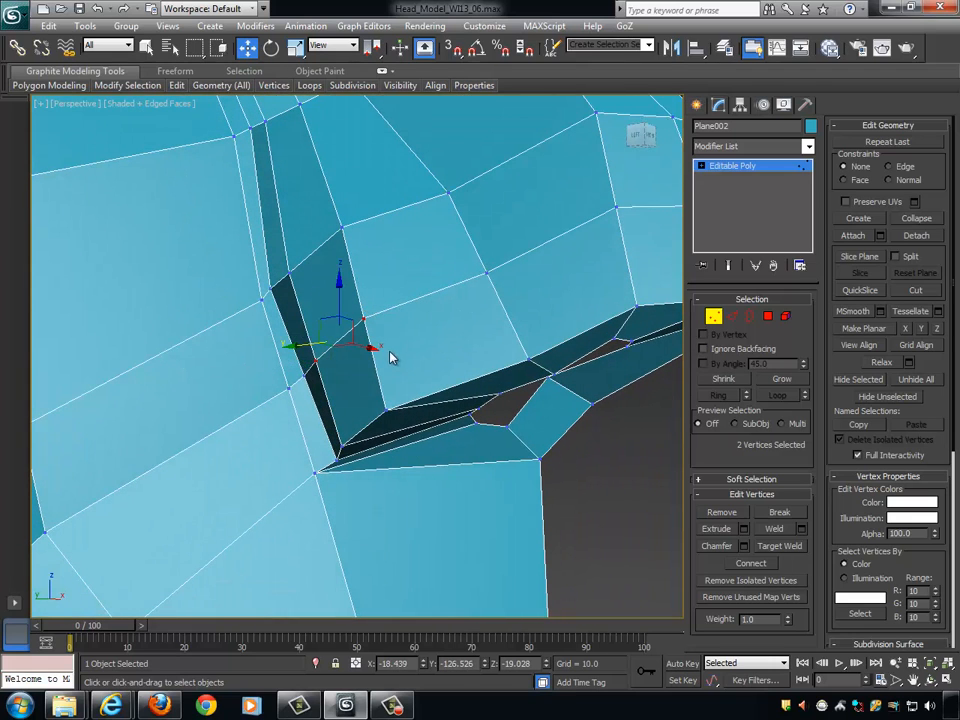
left_click(316, 362)
middle_click_drag(316, 362, 370, 365, "alt")
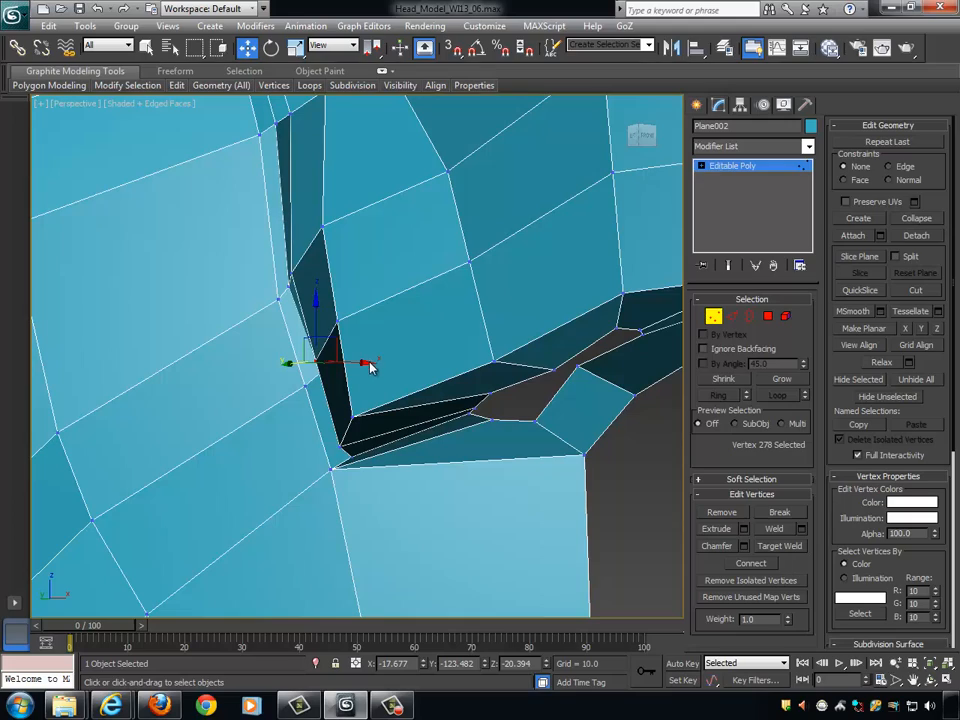
left_click_drag(367, 362, 362, 363)
scroll(362, 363, "down", 6)
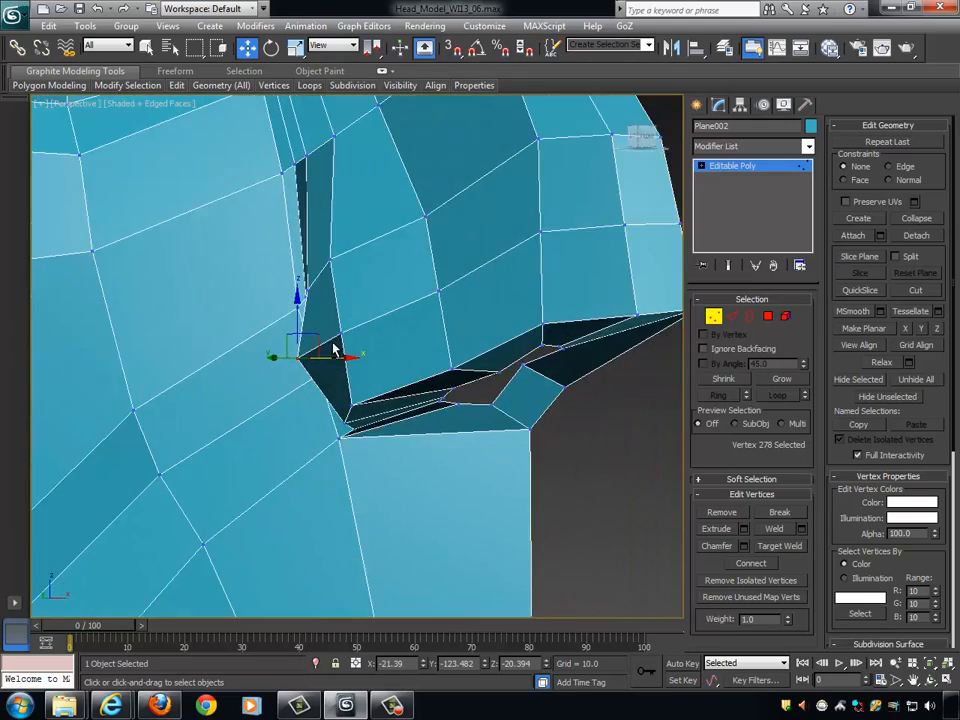
scroll(355, 347, "up", 6)
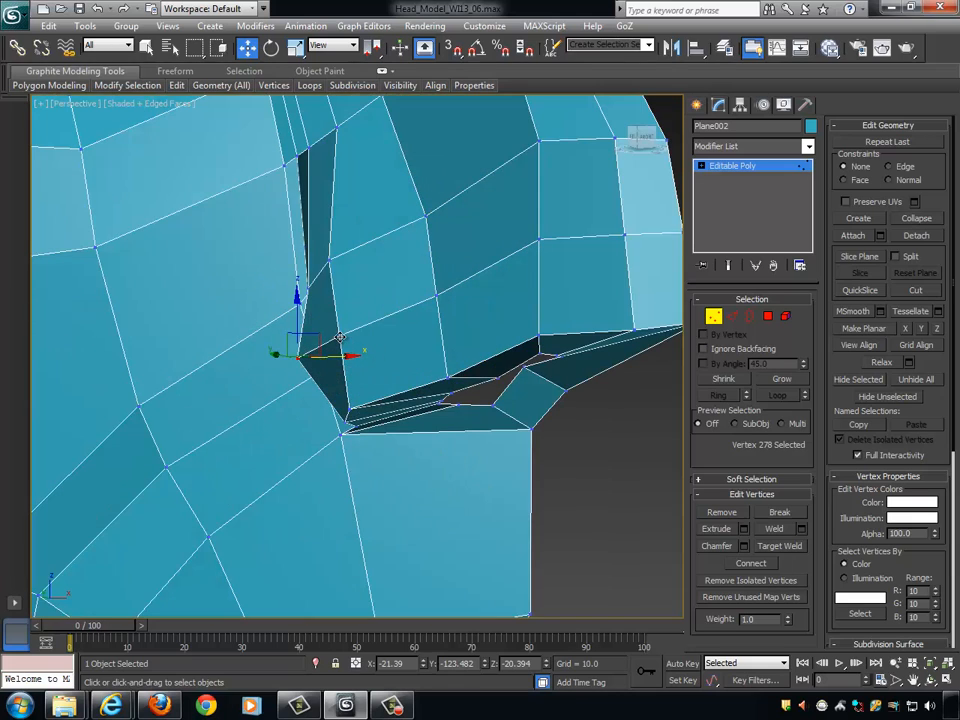
- Shift the new loop's vertex at the rear of the nostril wing to round the wing's outline
left_click(340, 337)
middle_click_drag(341, 338, 397, 356, "alt")
left_click_drag(391, 333, 360, 333)
middle_click_drag(360, 333, 342, 267, "alt")
- Select the two vertices at the top of the nostril wing crease and adjust their height and sideways position
left_click(303, 285)
left_click(341, 266, "ctrl")
left_click_drag(369, 270, 386, 268)
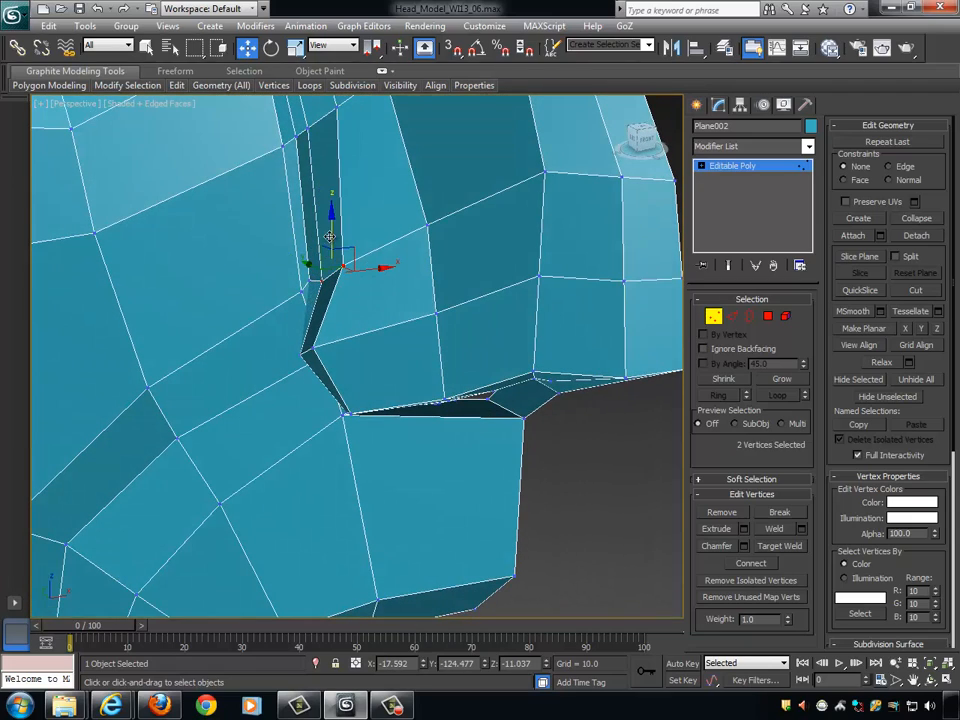
middle_click_drag(392, 251, 384, 250, "alt")
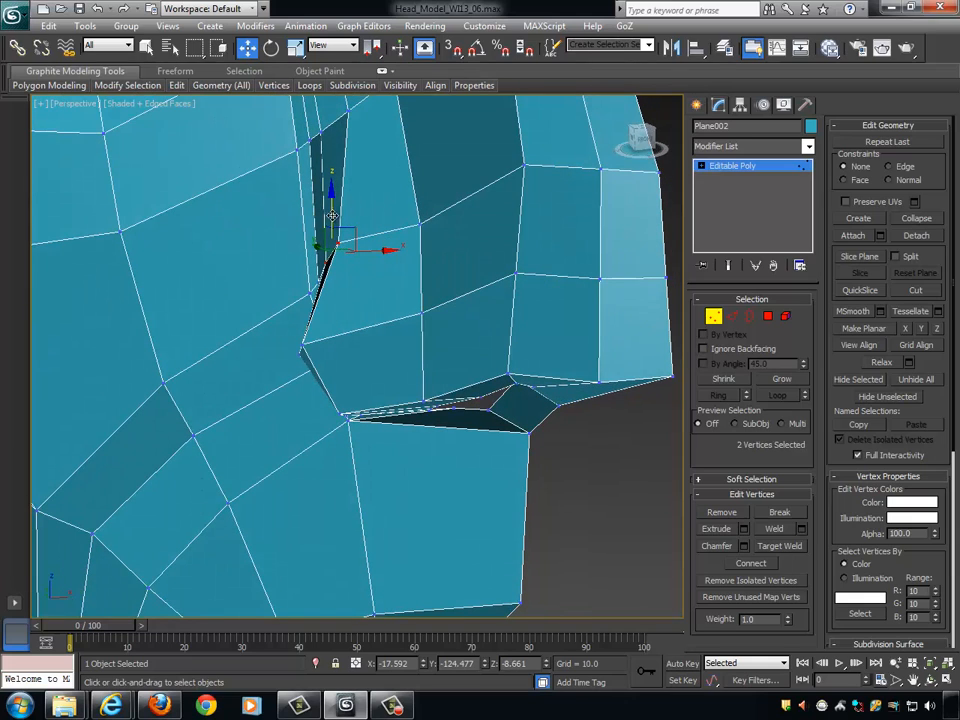
left_click_drag(332, 215, 333, 202)
left_click_drag(375, 234, 387, 235)
left_click_drag(340, 199, 340, 208)
left_click_drag(394, 242, 381, 242)
- Reposition the vertices on the side of the nose above the nostril toward the tip to round the wing
scroll(491, 243, "down", 5)
middle_click_drag(424, 258, 432, 320, "alt")
scroll(469, 250, "up", 4)
left_click(432, 320)
left_click_drag(432, 322, 424, 317)
middle_click_drag(432, 322, 556, 343, "alt")
middle_click_drag(465, 317, 478, 321, "alt")
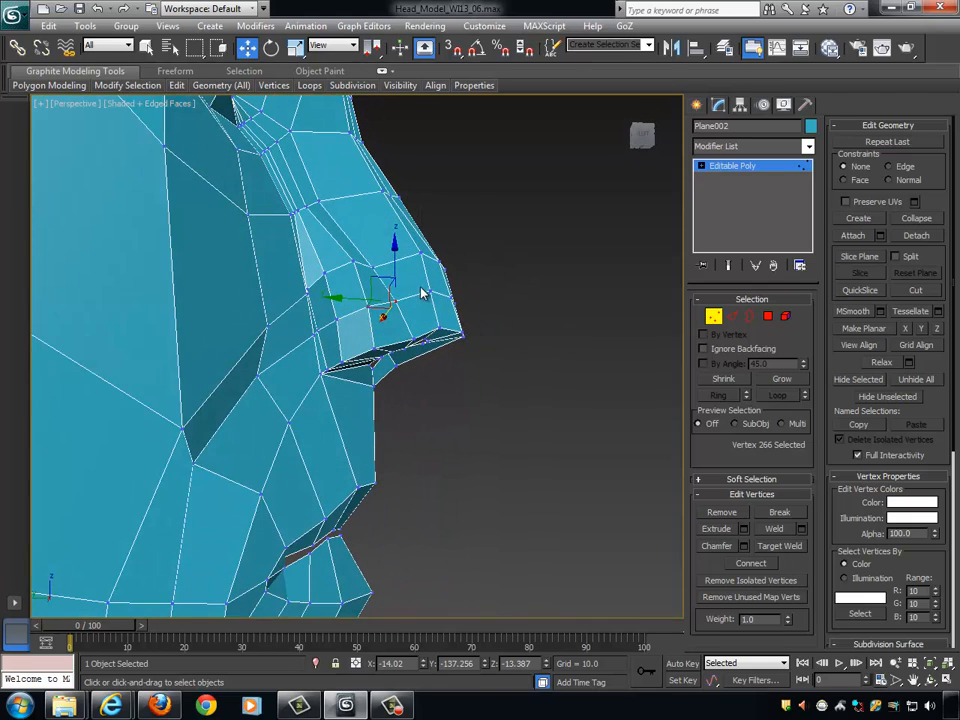
left_click_drag(425, 293, 499, 318)
middle_click_drag(499, 318, 514, 320, "alt")
left_click_drag(414, 297, 428, 297)
left_click_drag(462, 234, 465, 241)
- Adjust the centre-line vertices along the nose bridge to smooth its profile, moving the mid-bridge one along Y to about -140
middle_click_drag(493, 271, 405, 294, "alt")
scroll(496, 308, "down", 3)
middle_click_drag(496, 314, 590, 288, "alt")
scroll(540, 325, "up", 5)
middle_click_drag(527, 336, 443, 257, "alt")
left_click(407, 209)
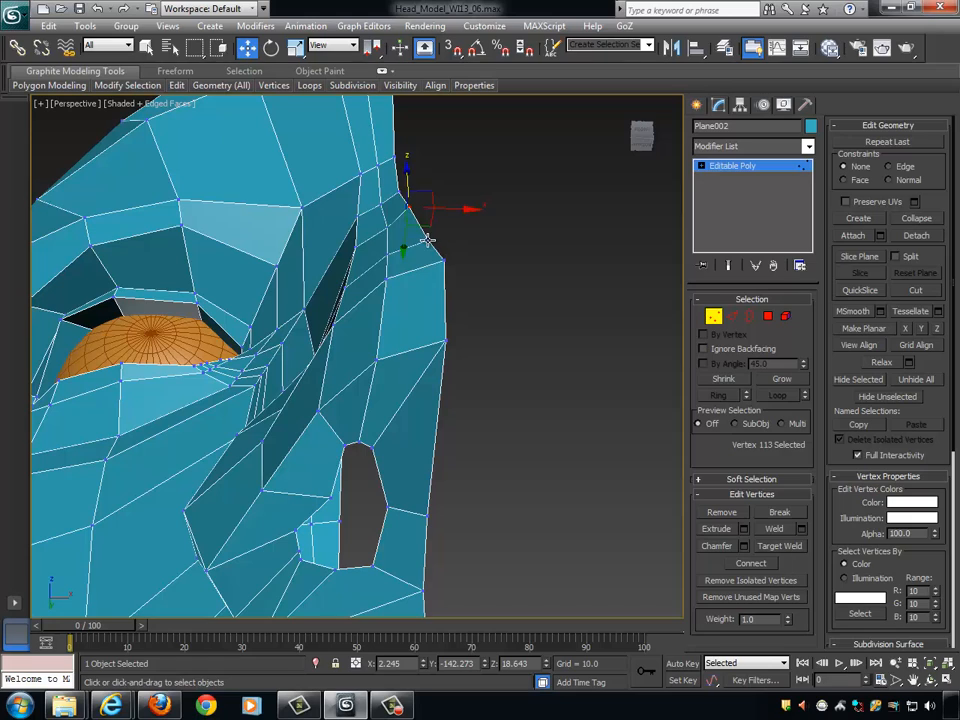
left_click(427, 240)
mouse_move(422, 281)
left_mouse_down()
mouse_move(432, 250)
mouse_move(436, 292)
left_mouse_up()
left_click_drag(405, 201, 406, 255)
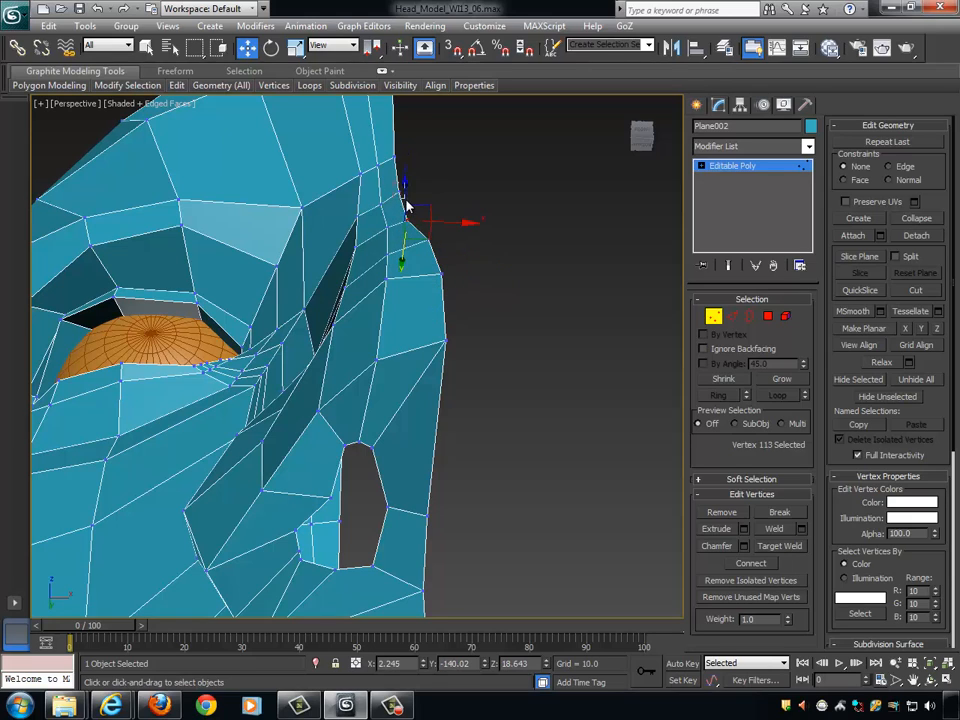
left_click_drag(406, 201, 398, 204)
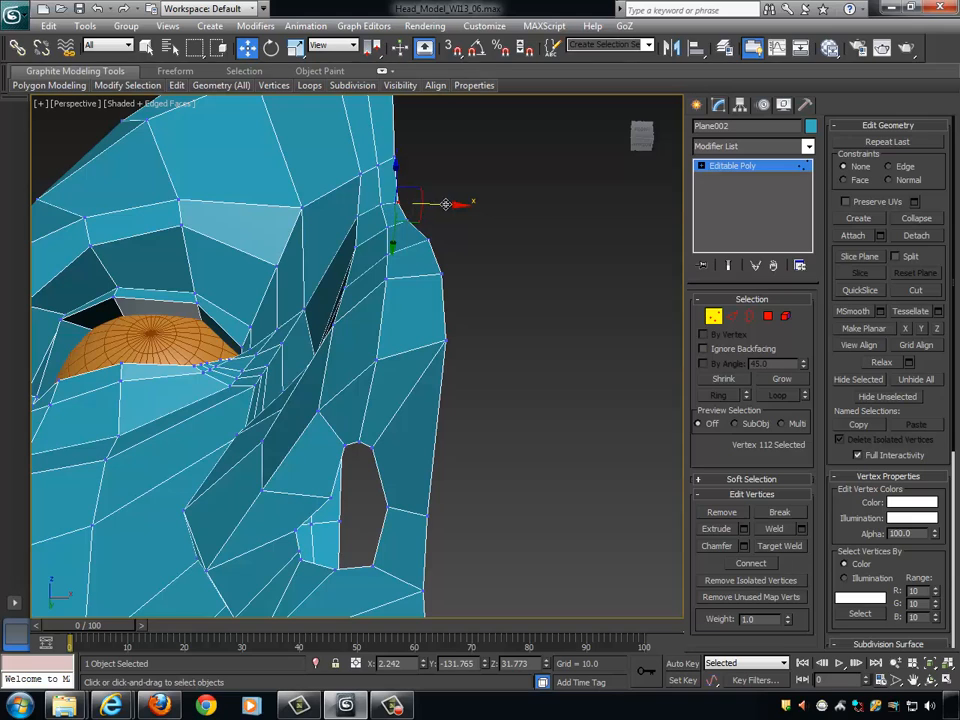
middle_click_drag(522, 279, 523, 298, "alt")
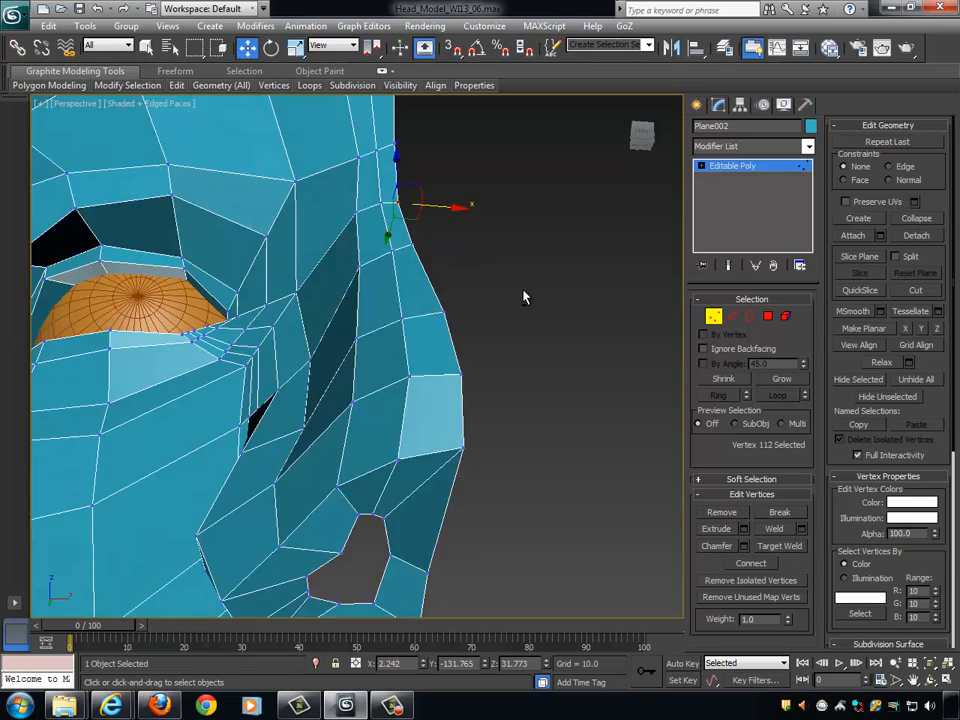
- Leave vertex editing, mirror the half head across X as an instance, and shift the instance along X to about 5.1
scroll(527, 302, "down", 4)
middle_click_drag(546, 373, 691, 346, "alt")
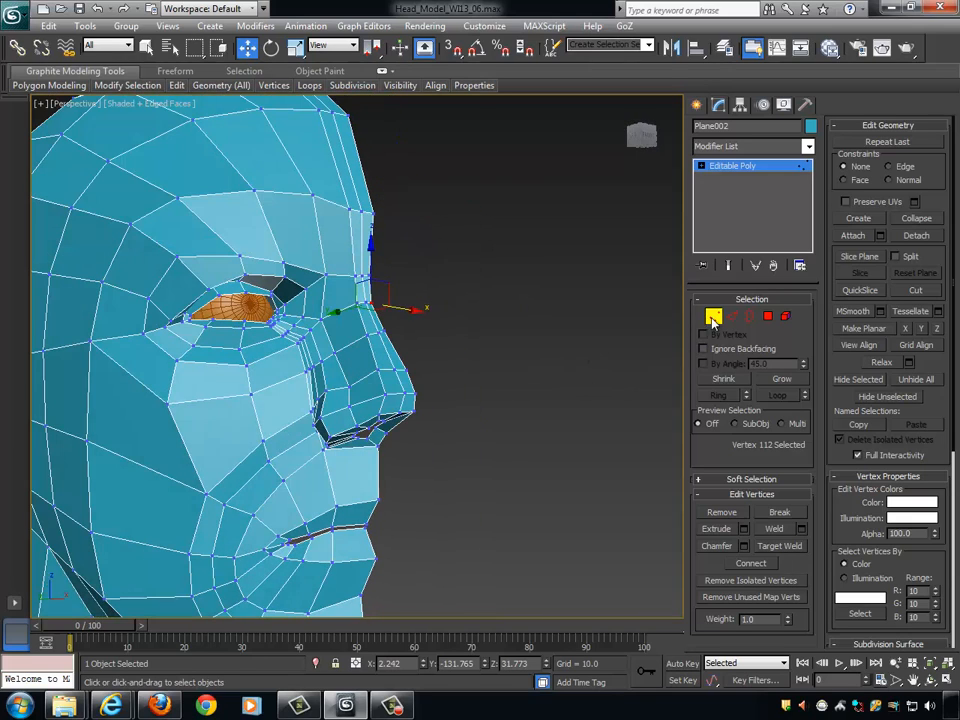
left_click(713, 318)
scroll(482, 343, "down", 5)
middle_click_drag(519, 356, 493, 369, "alt")
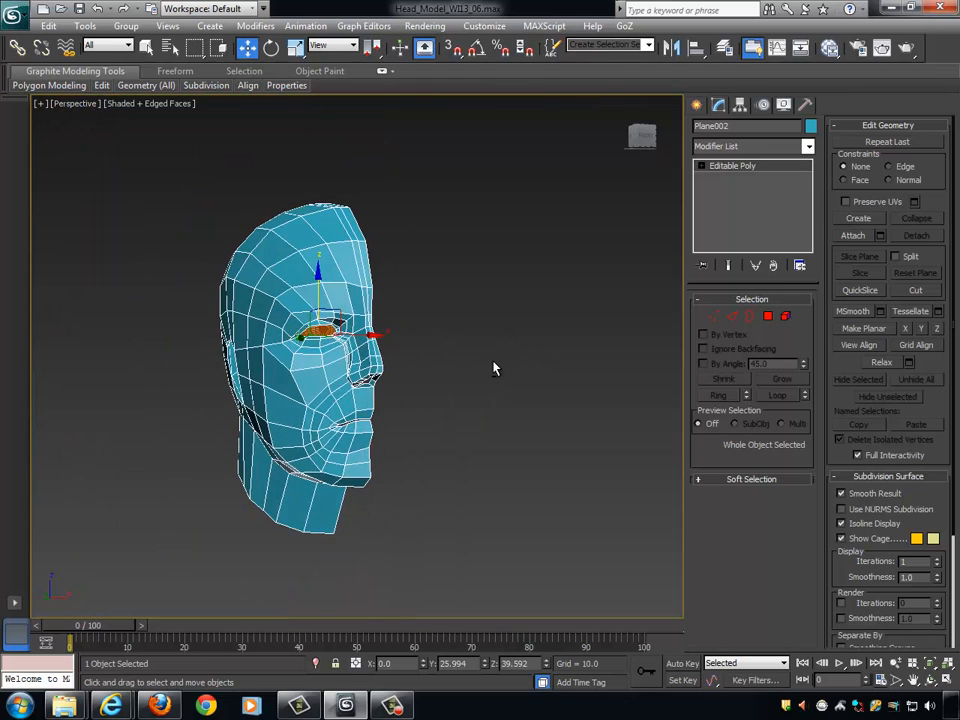
scroll(590, 318, "up", 3)
left_click(671, 47)
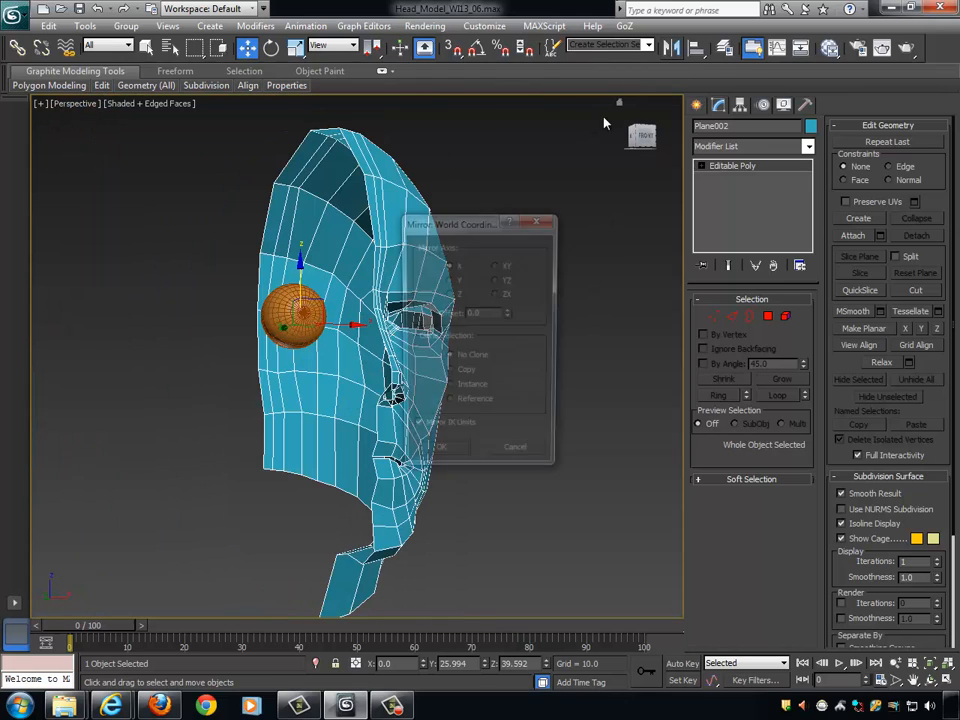
left_click(472, 388)
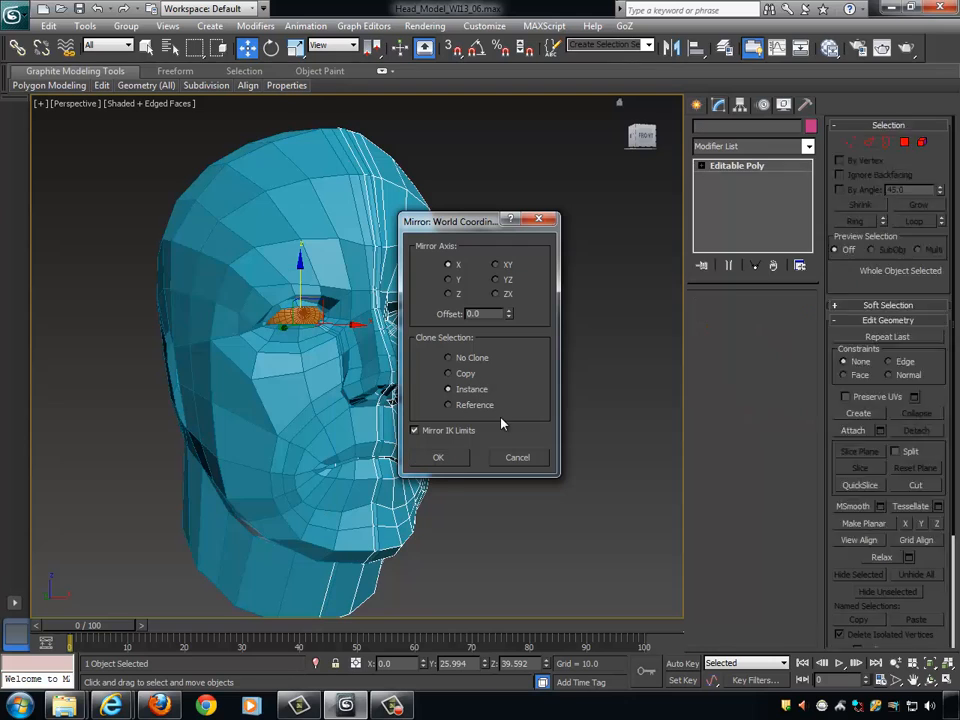
left_click(452, 458)
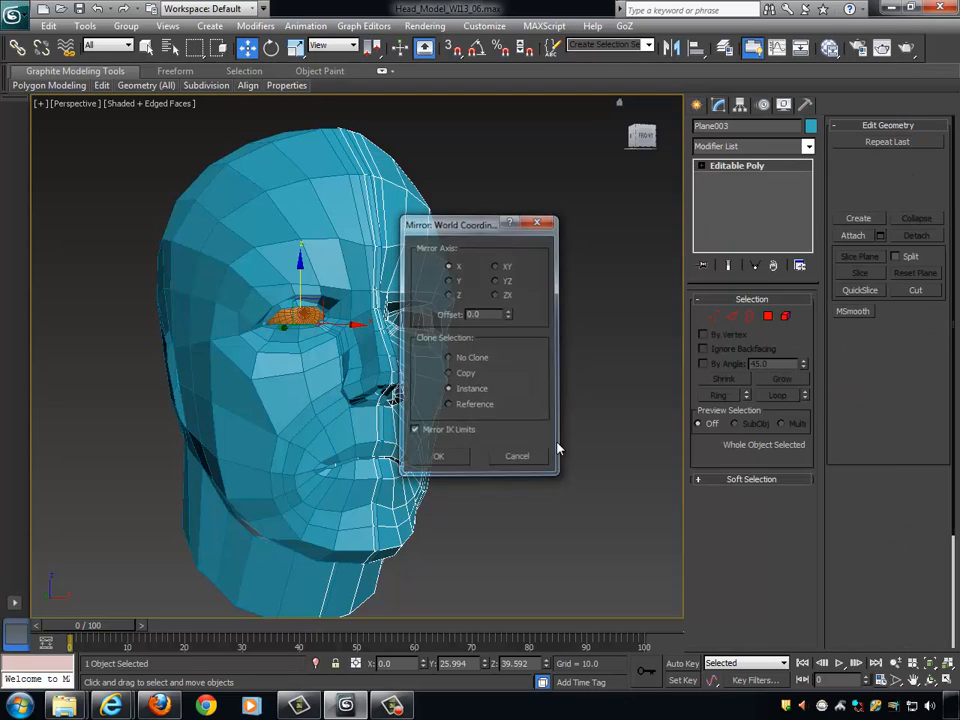
middle_click_drag(559, 446, 485, 412, "alt")
left_click_drag(370, 323, 374, 322)
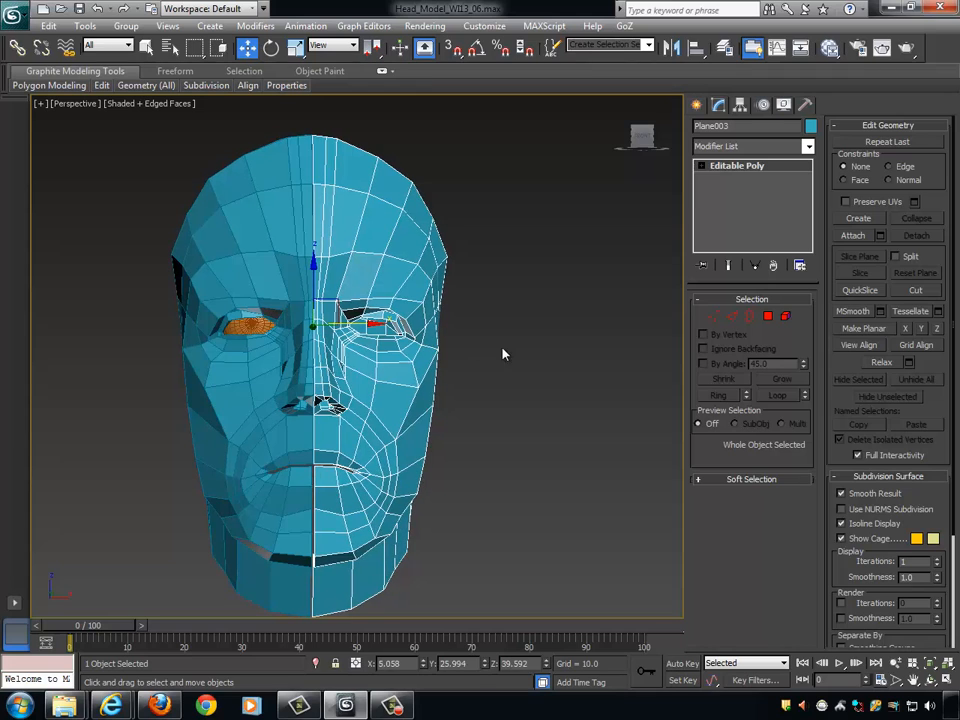
- Enable NURMS subdivision on the original half head, clear the selection, and hide the edged faces
left_click(514, 386)
middle_click_drag(514, 386, 439, 354, "alt")
left_click(478, 390)
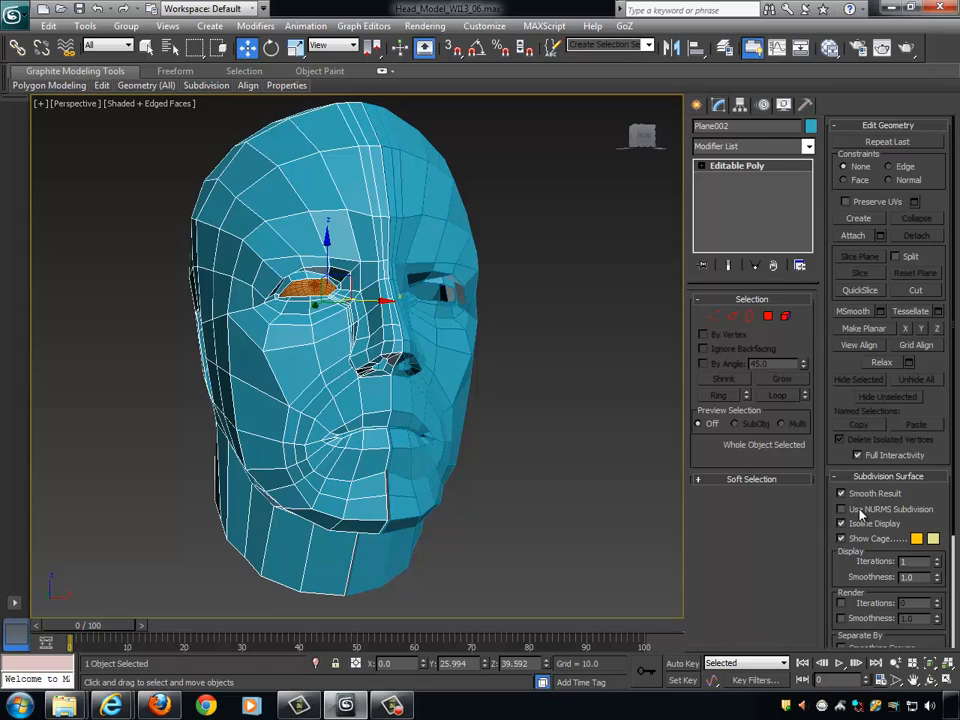
left_click(841, 509)
left_click(566, 407)
mouse_move(566, 407)
middle_mouse_down("alt")
mouse_move(555, 409)
mouse_move(628, 405)
mouse_move(527, 416)
mouse_move(538, 396)
middle_mouse_up("alt")
key("F4")
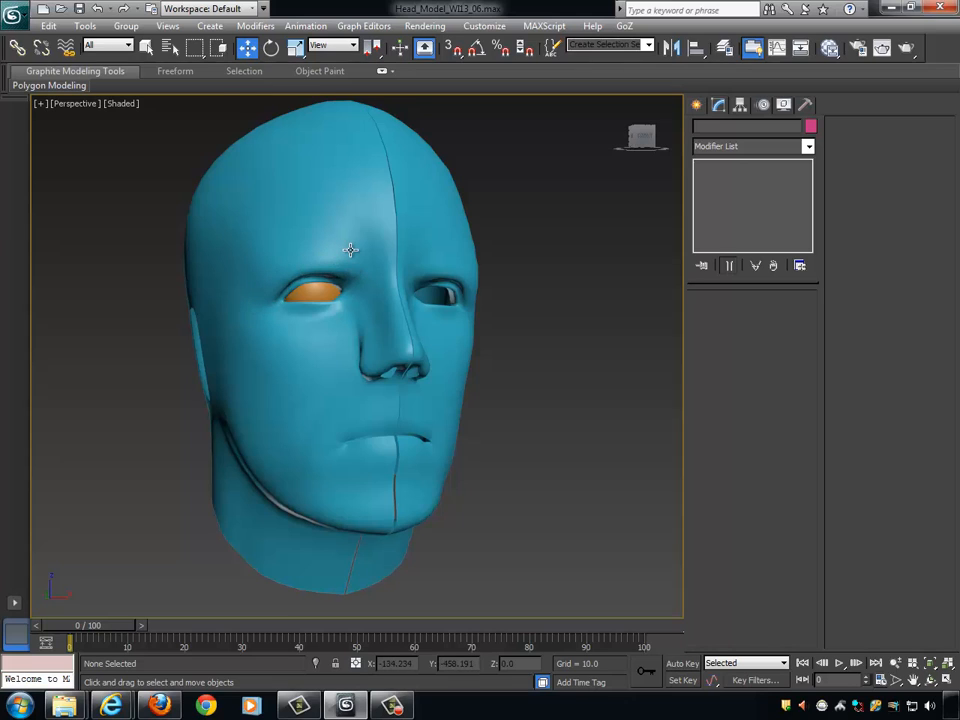
- Examine the smoothed full head around the nose, cheek and mouth, and select the original half
middle_click_drag(380, 362, 531, 399, "alt")
scroll(501, 375, "up", 3)
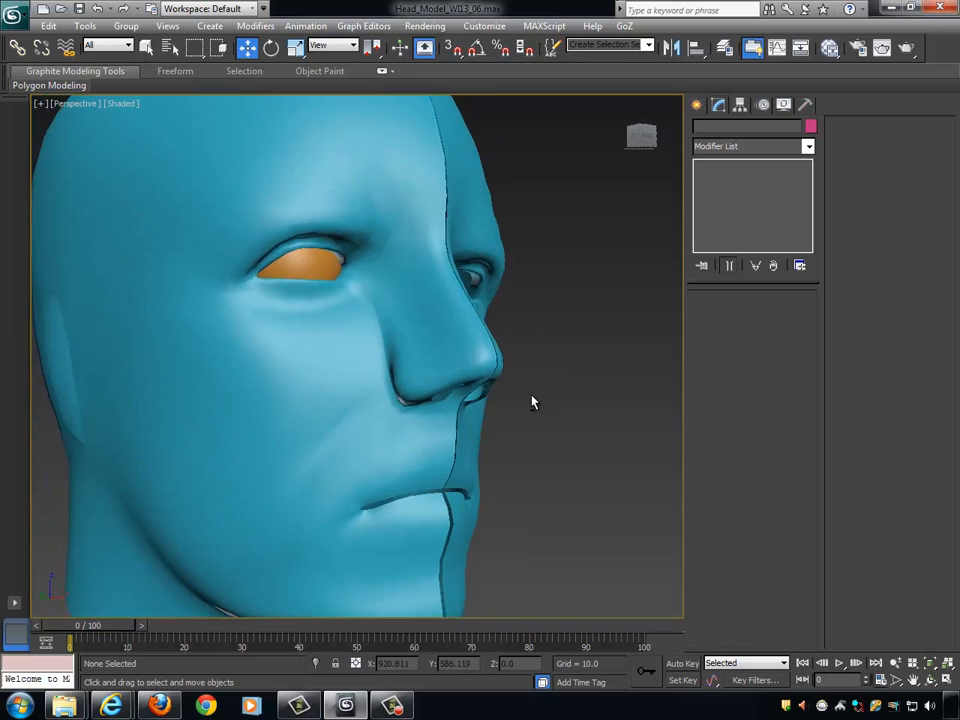
scroll(514, 400, "down", 5)
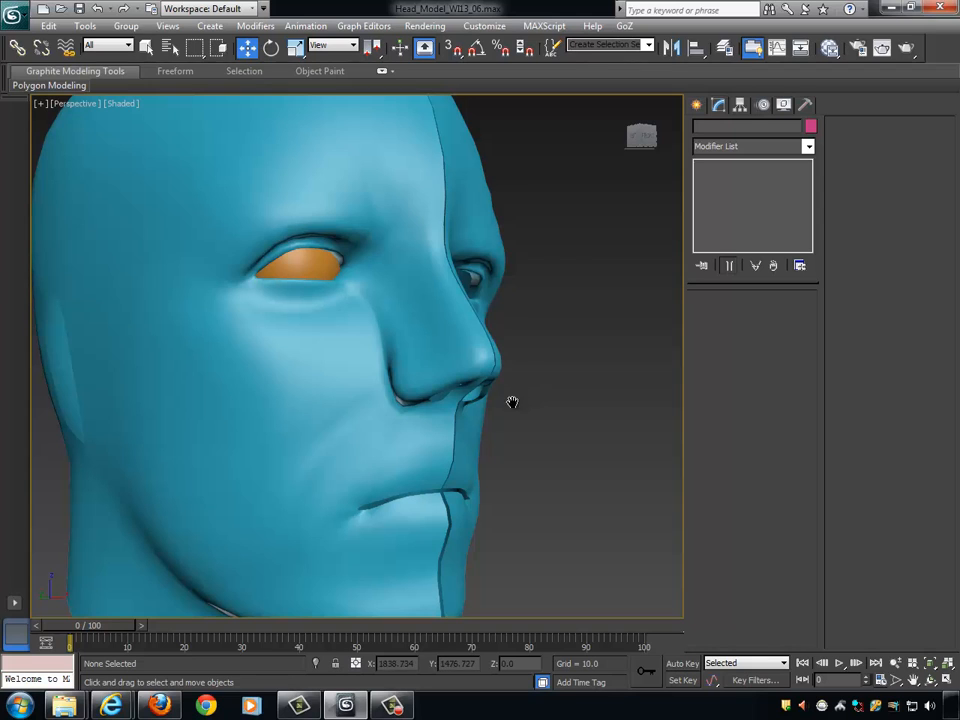
scroll(388, 387, "up", 5)
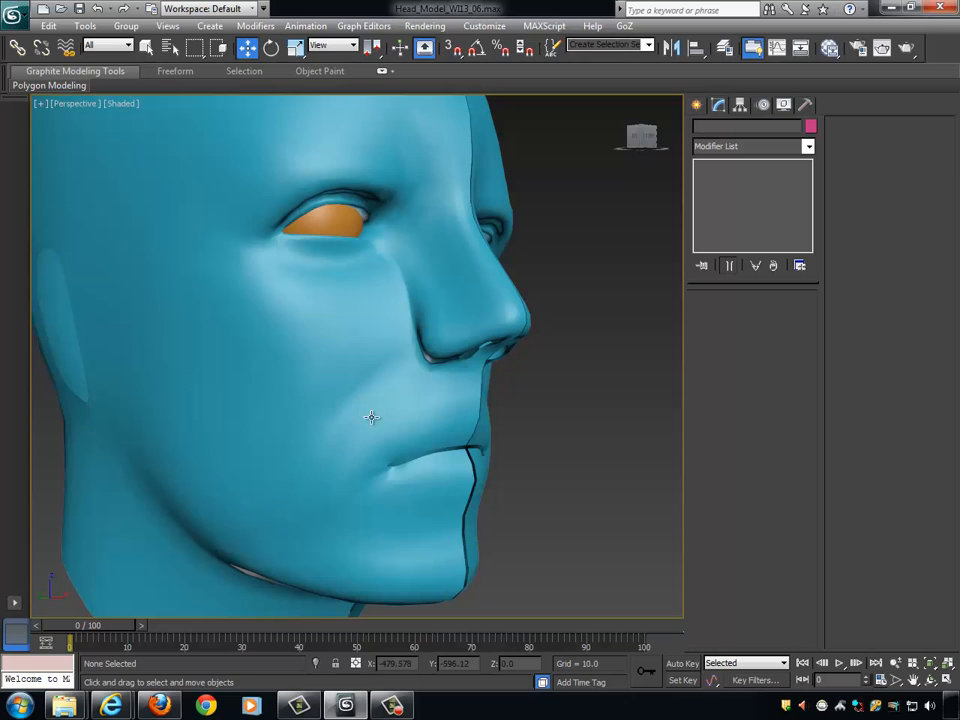
middle_click_drag(371, 417, 381, 333, "alt")
scroll(459, 363, "down", 3)
left_click(400, 345)
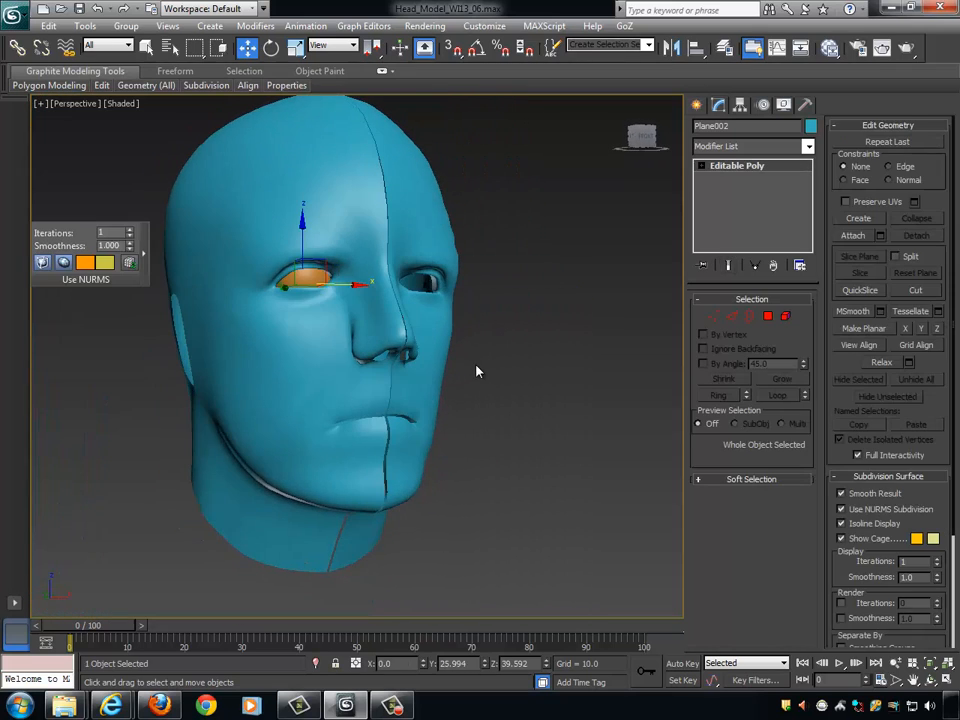
- Show the edged faces and turn off NURMS subdivision on the original half head to expose the cage around the nose
key("F4")
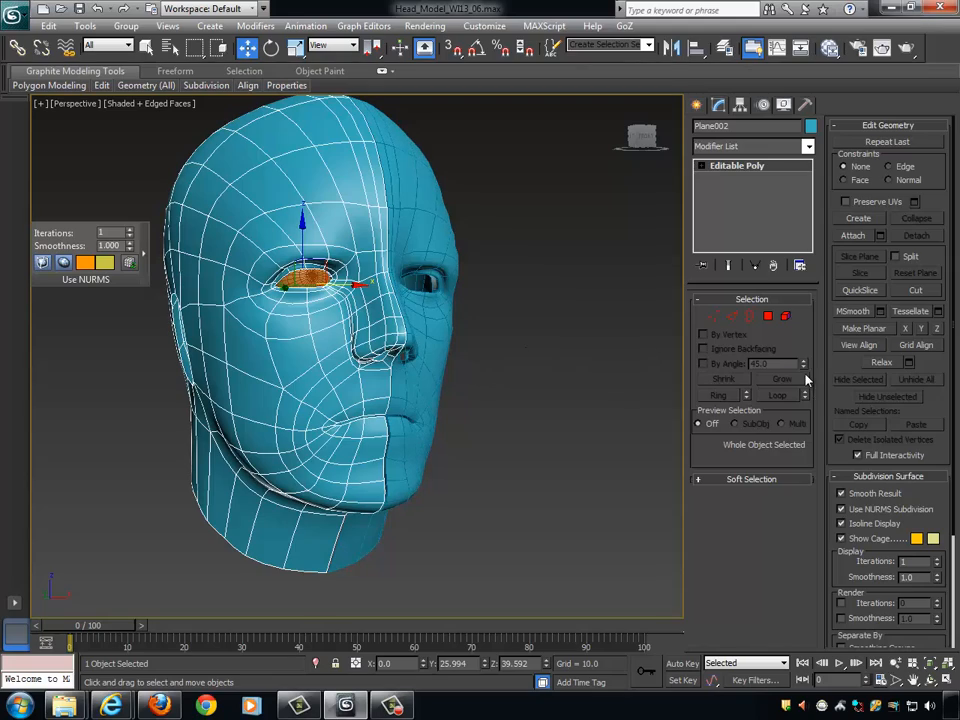
left_click(841, 509)
scroll(559, 446, "up", 8)
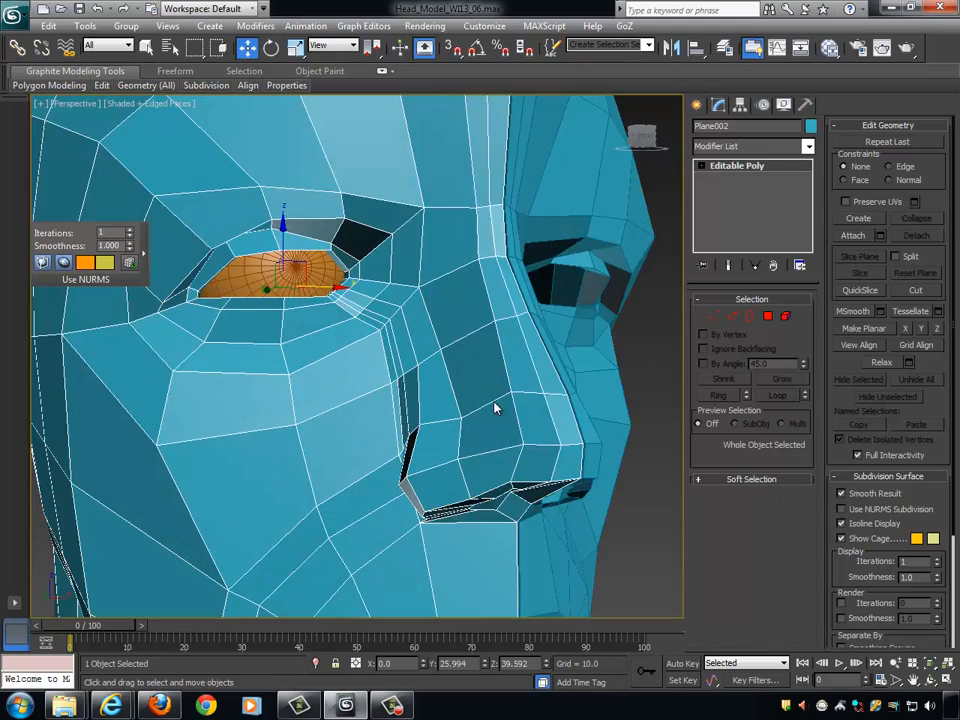
scroll(529, 400, "down", 10)
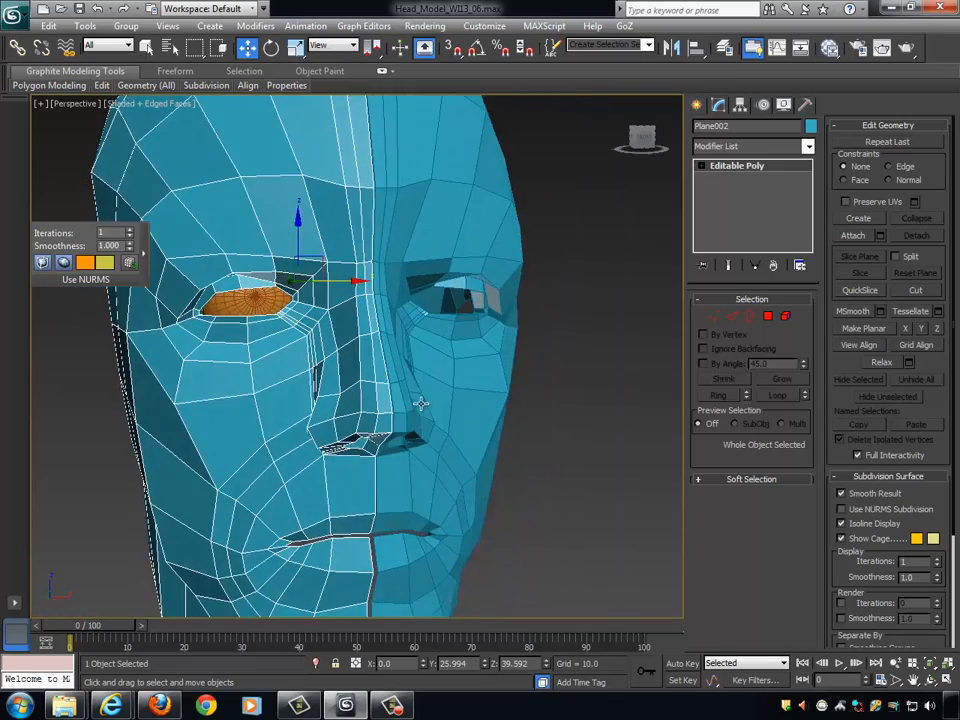
scroll(433, 386, "up", 4)
middle_click_drag(421, 403, 530, 400)
- Adjust the vertices at the upper back of the nostril wing along X, placing the front one at about -13.7
left_click(714, 316)
left_click(393, 395)
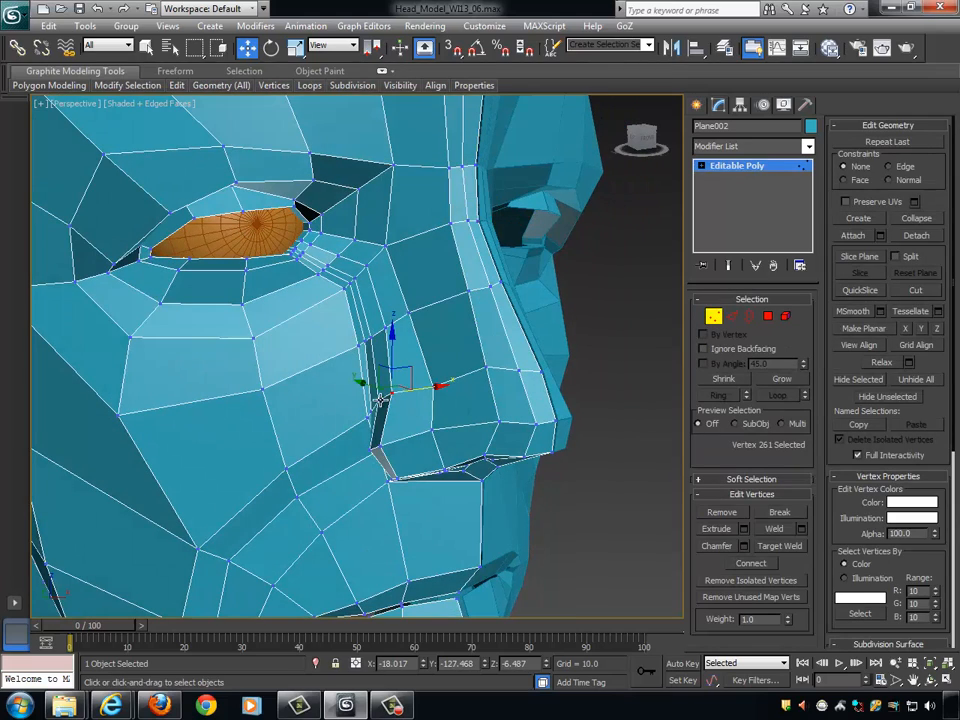
middle_click_drag(432, 392, 427, 391, "alt")
left_click_drag(432, 392, 439, 392)
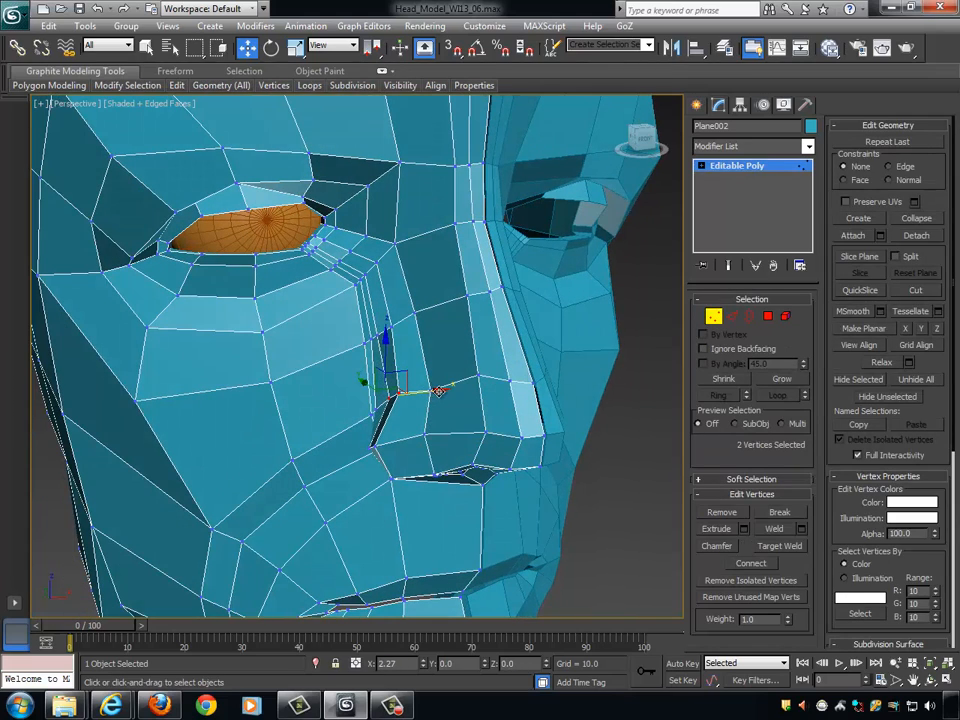
middle_click_drag(574, 392, 626, 399, "alt")
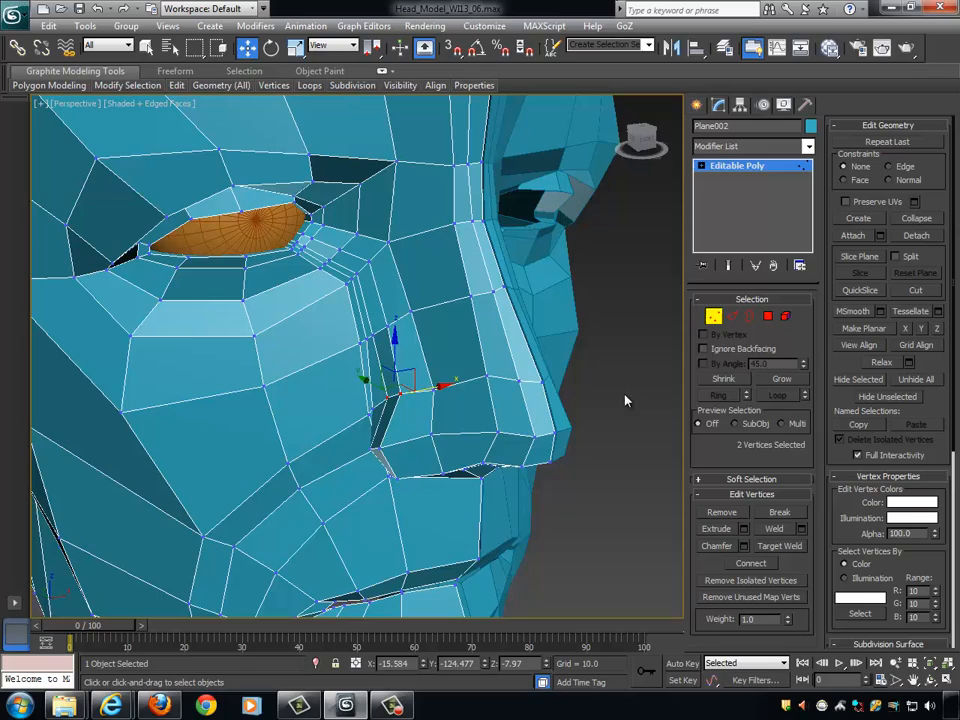
left_click(401, 396)
left_click_drag(444, 385, 452, 384)
middle_click_drag(486, 382, 520, 378, "alt")
middle_click_drag(450, 328, 490, 282, "alt")
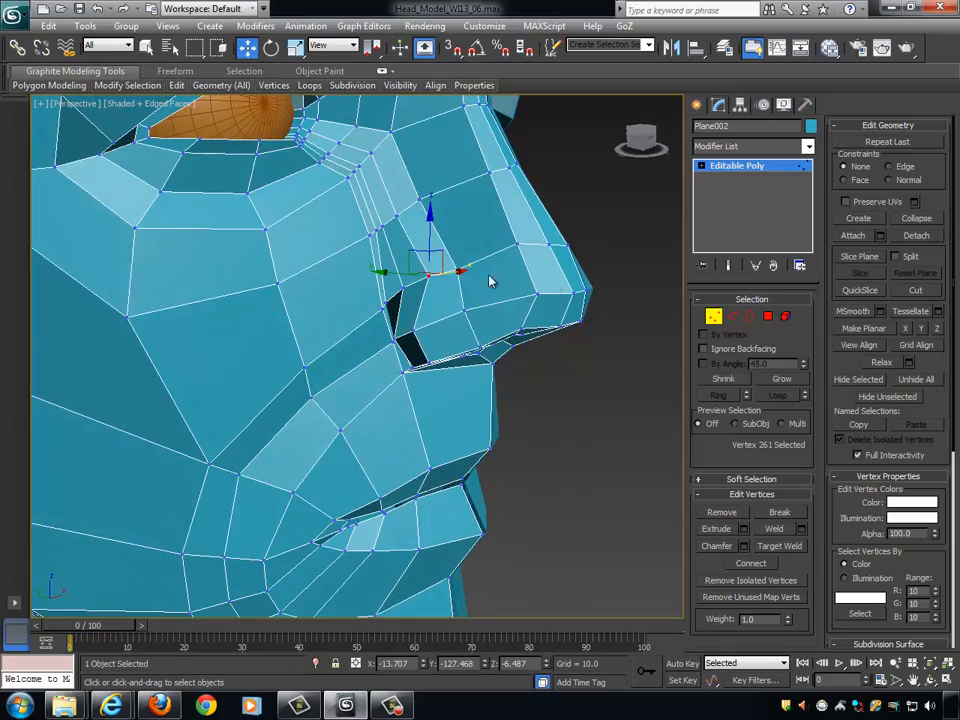
- Select the edge ring running across the nostril wing and cheek fold, and connect it with 1 segment and a slide of 3
middle_click_drag(403, 322, 352, 356, "alt")
middle_click_drag(477, 318, 640, 372, "alt")
left_click(731, 316)
left_click(719, 395)
middle_click_drag(573, 421, 560, 422, "alt")
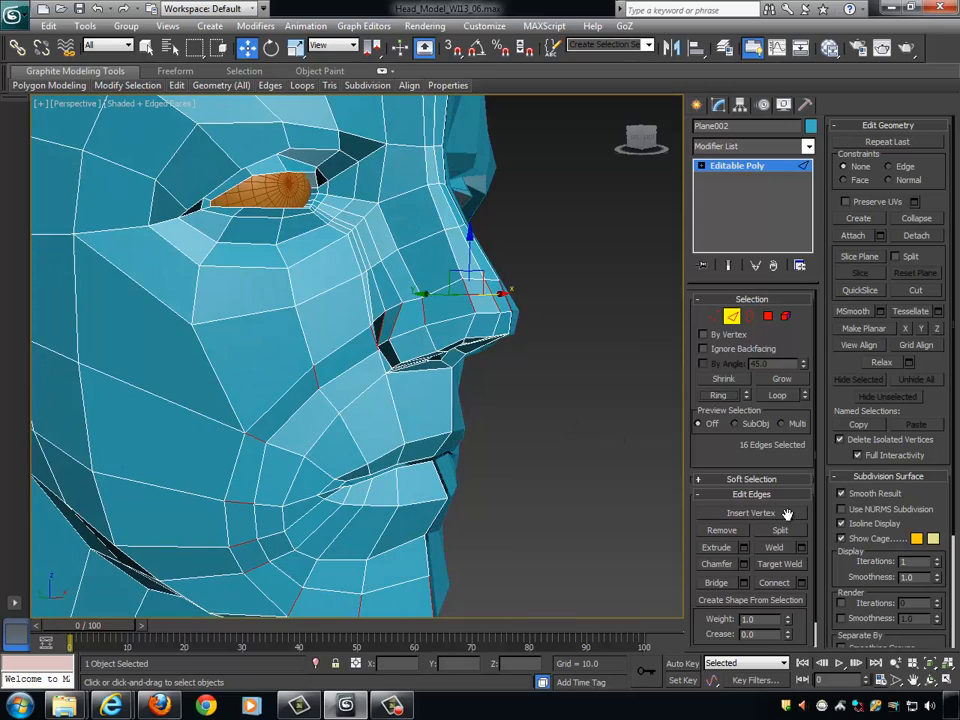
left_click(802, 584)
scroll(564, 430, "up", 1)
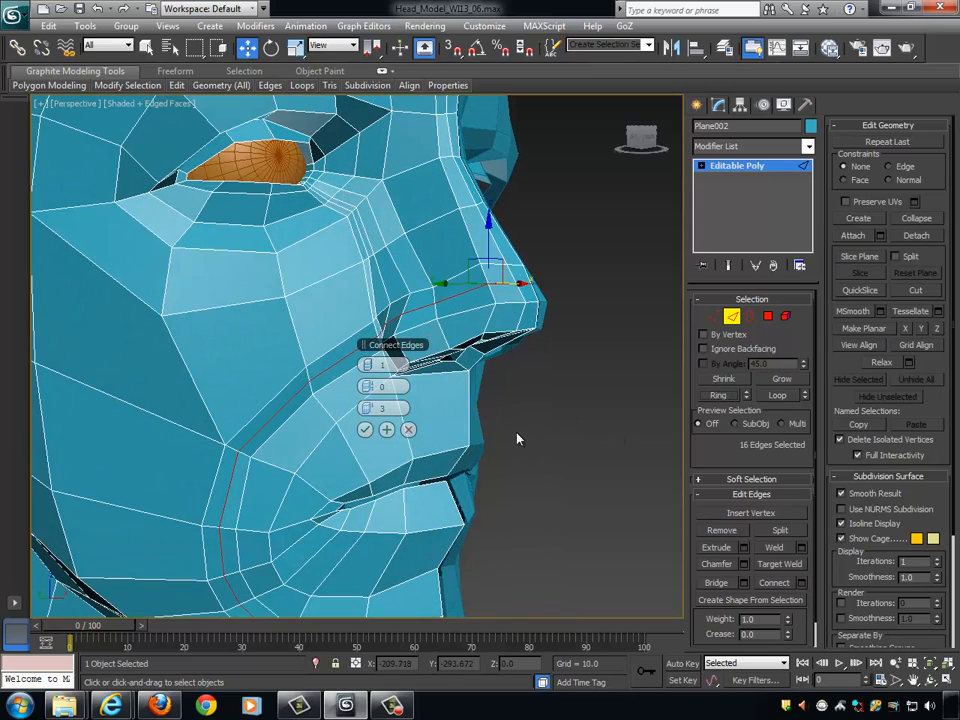
left_click(366, 430)
scroll(519, 374, "up", 4)
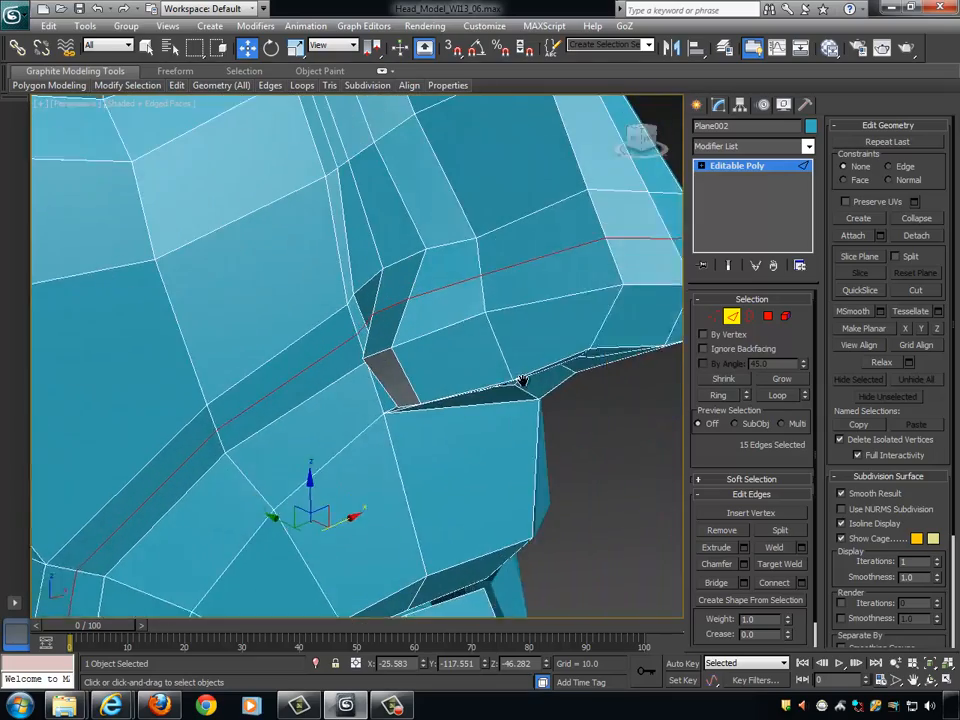
- Shape the new loop at the nostril crease by moving its vertices along X, the rear wing vertex to about -21.9
mouse_move(522, 381)
middle_mouse_down()
mouse_move(497, 386)
mouse_move(523, 375)
mouse_move(517, 380)
middle_mouse_up()
left_click(712, 318)
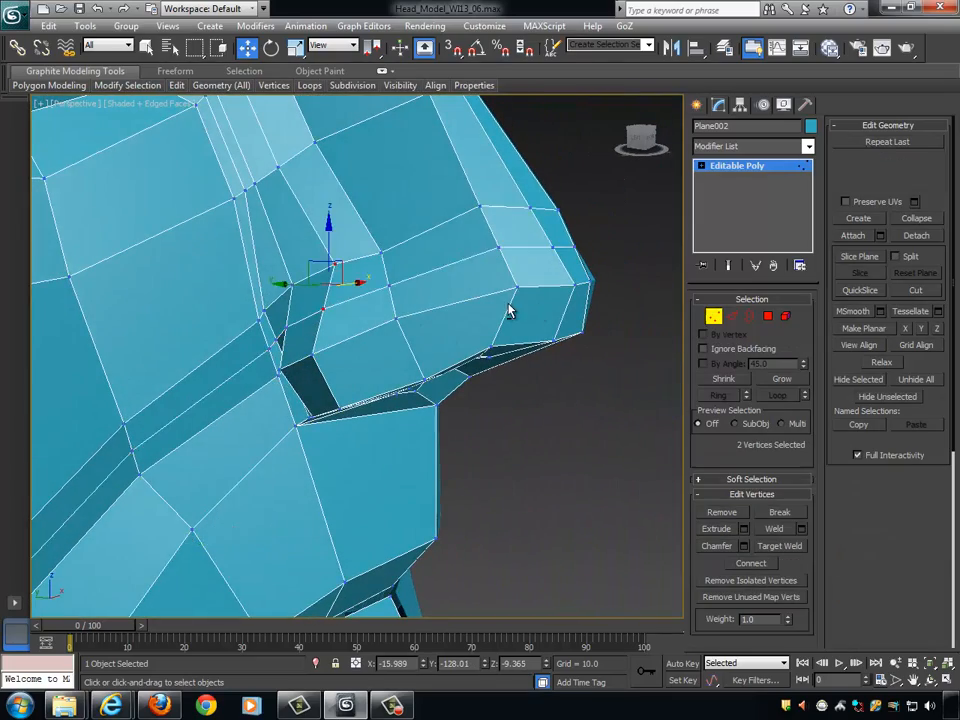
middle_click_drag(508, 313, 534, 307, "alt")
middle_click_drag(345, 287, 330, 348, "alt")
left_click(285, 325)
left_click_drag(329, 316, 310, 316)
left_click(311, 319)
middle_click_drag(377, 340, 357, 361, "alt")
left_click_drag(358, 309, 337, 310)
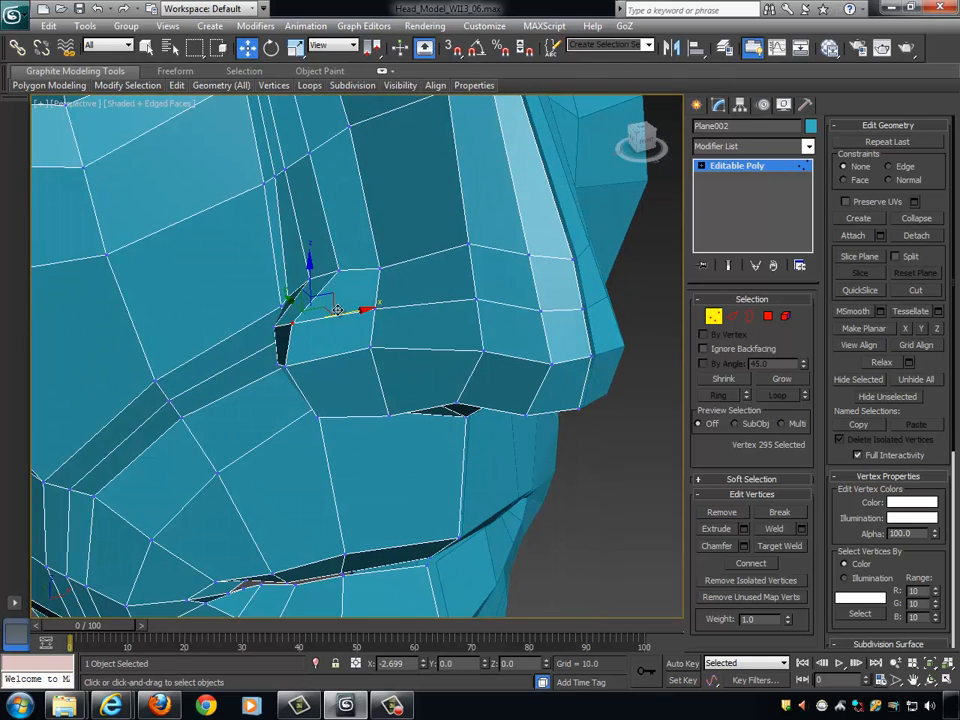
middle_click_drag(337, 310, 302, 337, "alt")
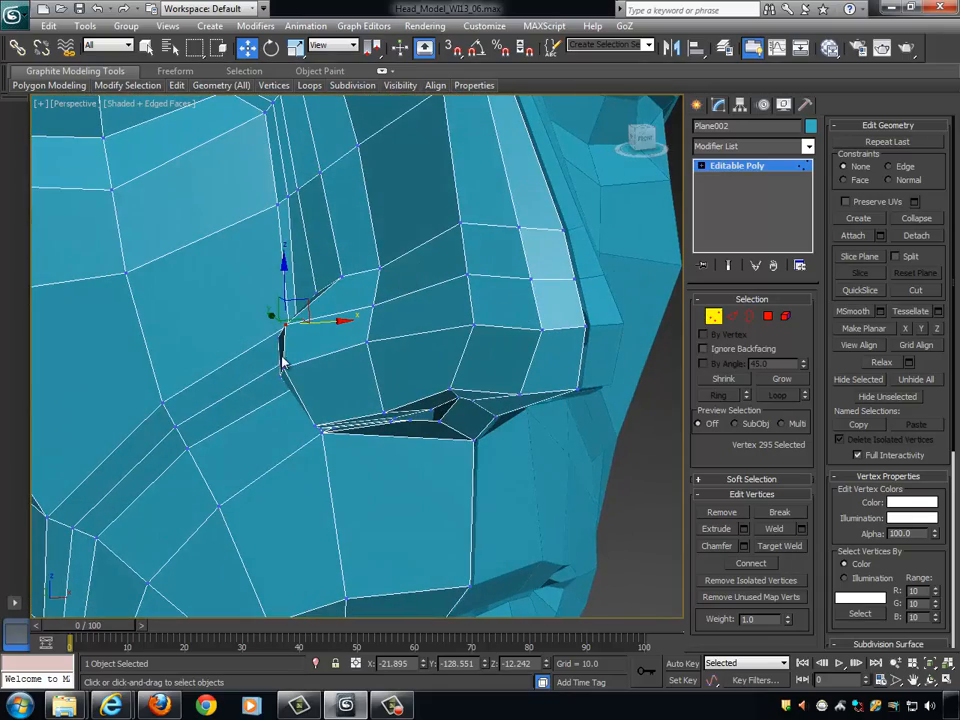
- Move the vertex on the side of the nose above the nostril wing to X about -9.8 and raise it along Z
mouse_move(365, 320)
middle_mouse_down("alt")
mouse_move(390, 311)
mouse_move(392, 336)
mouse_move(360, 336)
middle_mouse_up("alt")
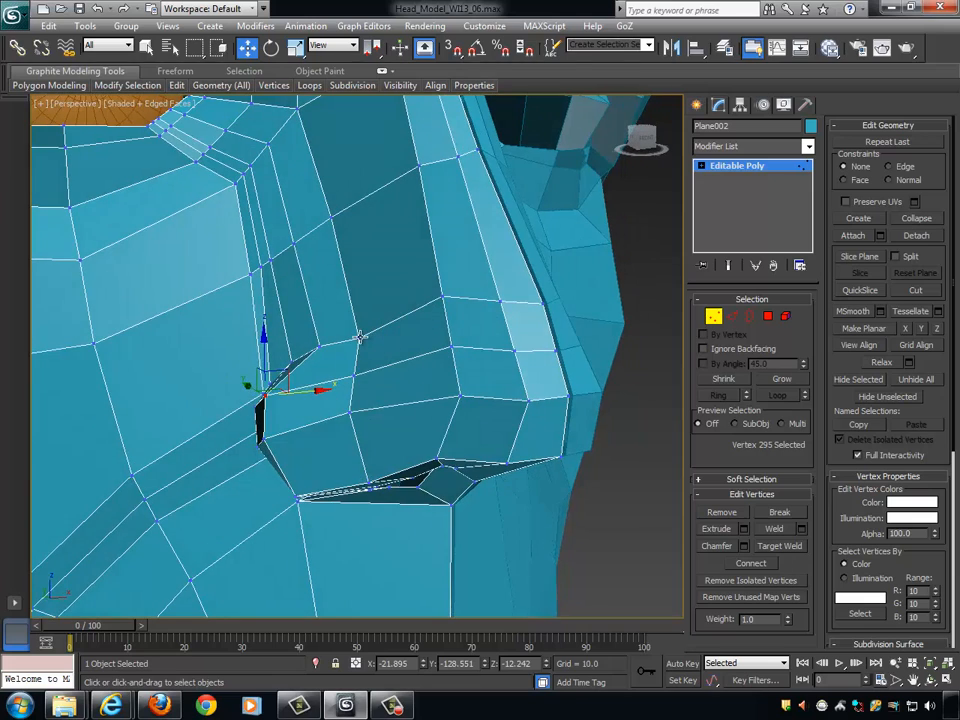
left_click(360, 333)
middle_click_drag(447, 365, 422, 345, "alt")
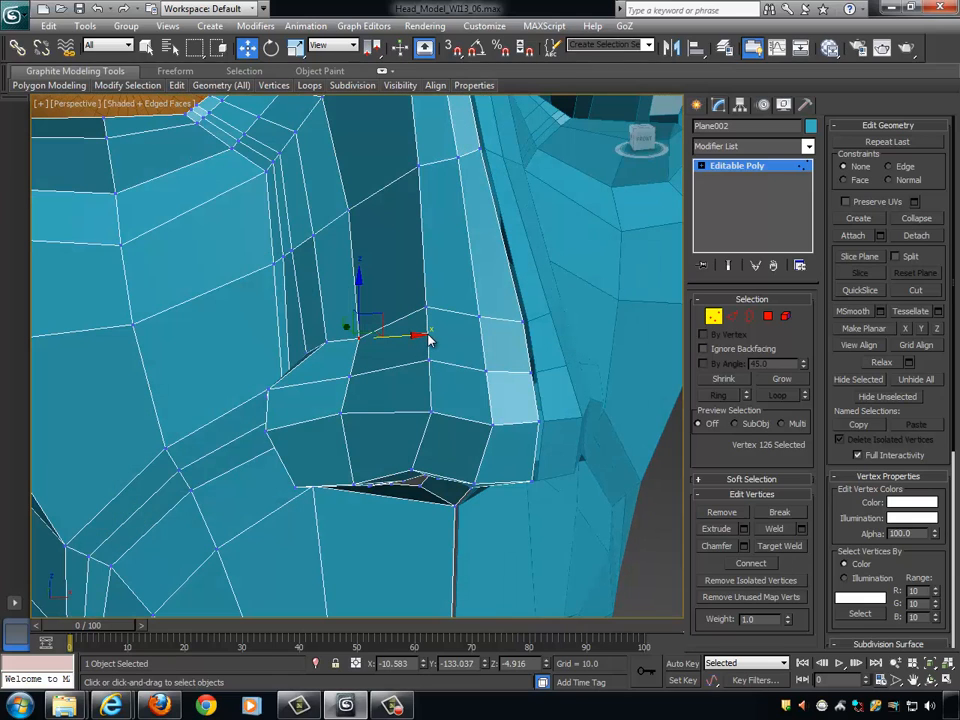
left_click(428, 335)
left_click(360, 337)
left_click_drag(387, 335, 393, 334)
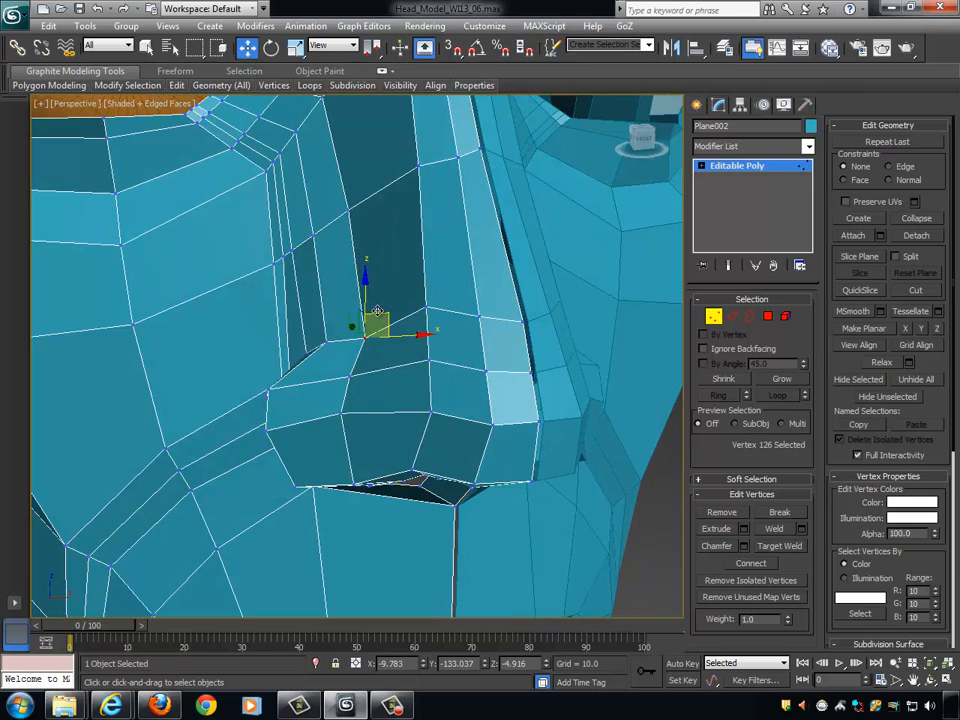
left_click_drag(365, 292, 367, 272)
middle_click_drag(367, 275, 272, 386, "alt")
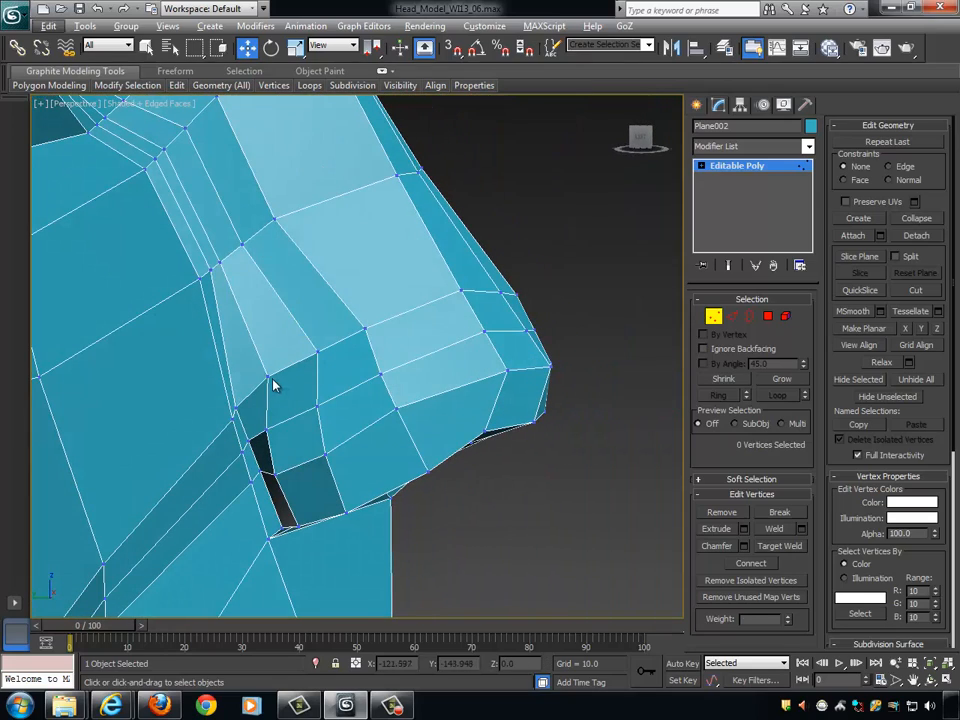
- Select the two neighbouring vertices at the upper back of the nostril wing and shift them together along X
left_click(268, 372)
middle_click_drag(360, 388, 295, 362, "alt")
left_click(295, 362, "ctrl")
middle_click_drag(362, 380, 308, 368, "alt")
left_click_drag(308, 367, 317, 365)
middle_click_drag(317, 365, 293, 377, "alt")
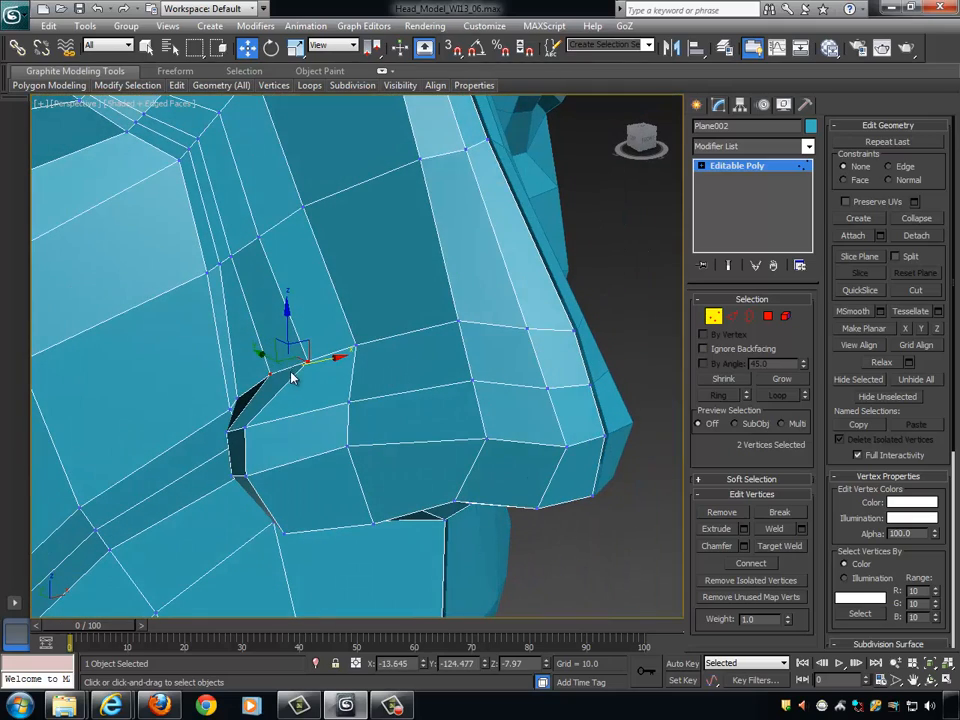
- Reposition the two upper wing vertices individually along X, moving the front one to about -14.0
left_click(267, 374)
left_click_drag(322, 365, 314, 366)
left_click(308, 363)
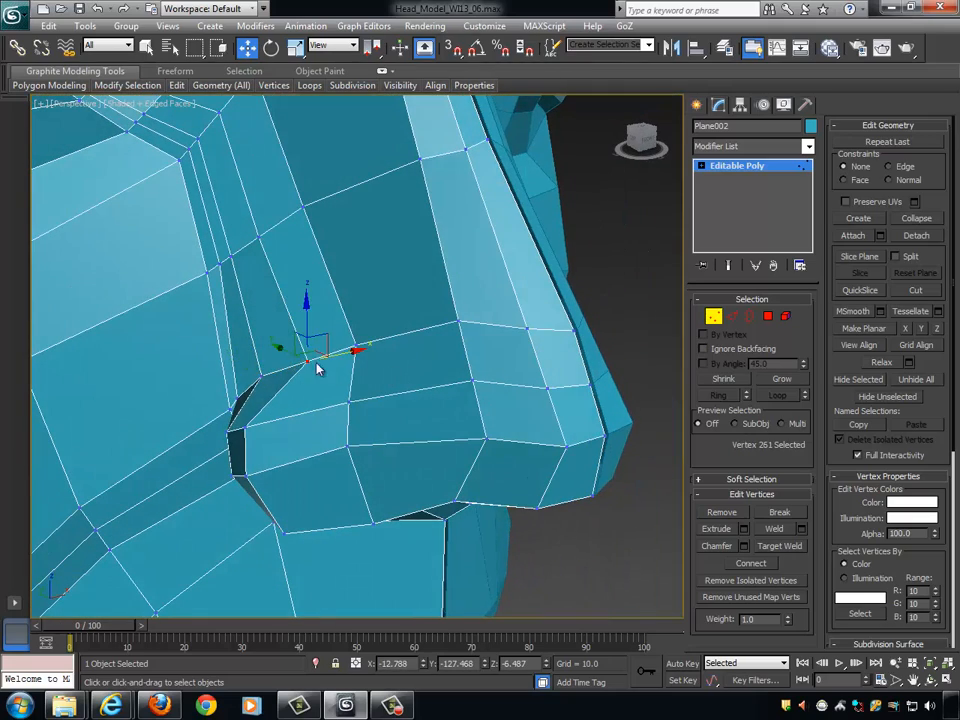
middle_click_drag(319, 369, 350, 358, "alt")
left_click_drag(357, 356, 345, 356)
middle_click_drag(357, 376, 381, 336, "alt")
- Select the two vertices at the lower back of the nostril wing and move them along X toward the nose's centre
scroll(424, 340, "down", 5)
scroll(330, 390, "up", 5)
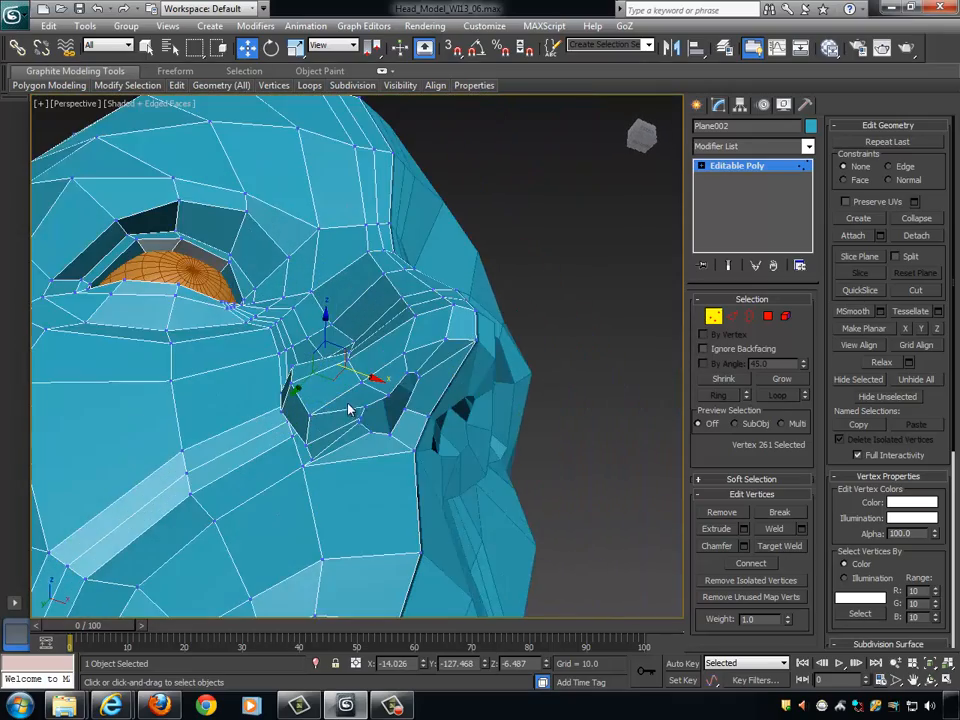
left_click(308, 421)
left_click(309, 450, "ctrl")
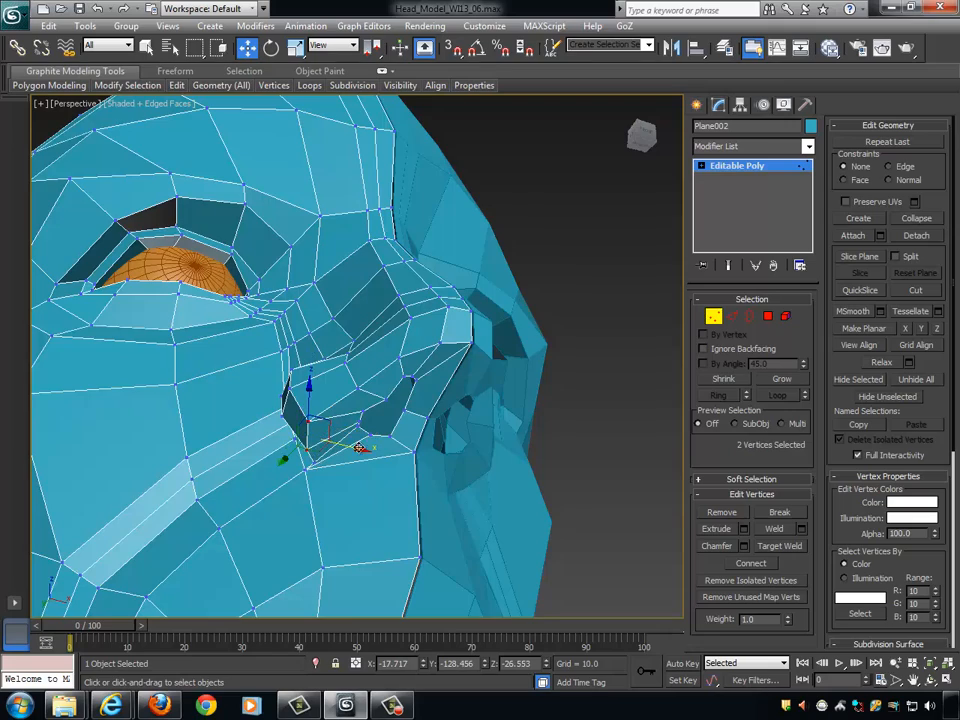
middle_click_drag(299, 454, 311, 447, "alt")
left_click_drag(354, 442, 361, 442)
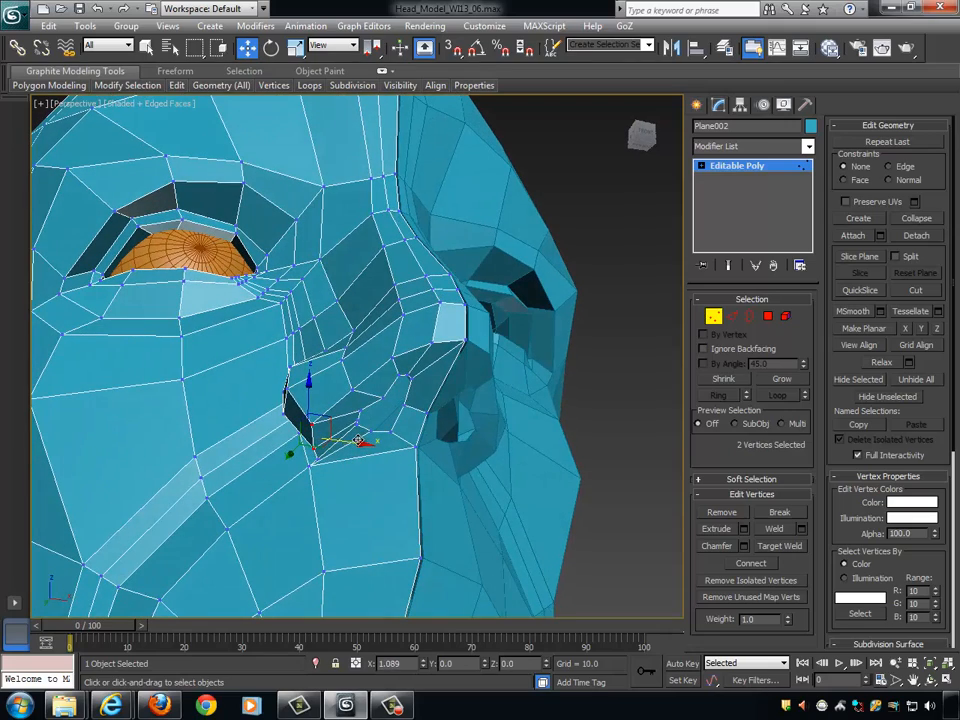
middle_click_drag(366, 443, 454, 454, "alt")
- Clear the vertex selection, leave vertex editing, and turn NURMS subdivision back on for the half head
scroll(508, 446, "down", 5)
middle_click_drag(561, 404, 589, 369, "alt")
left_click(554, 392)
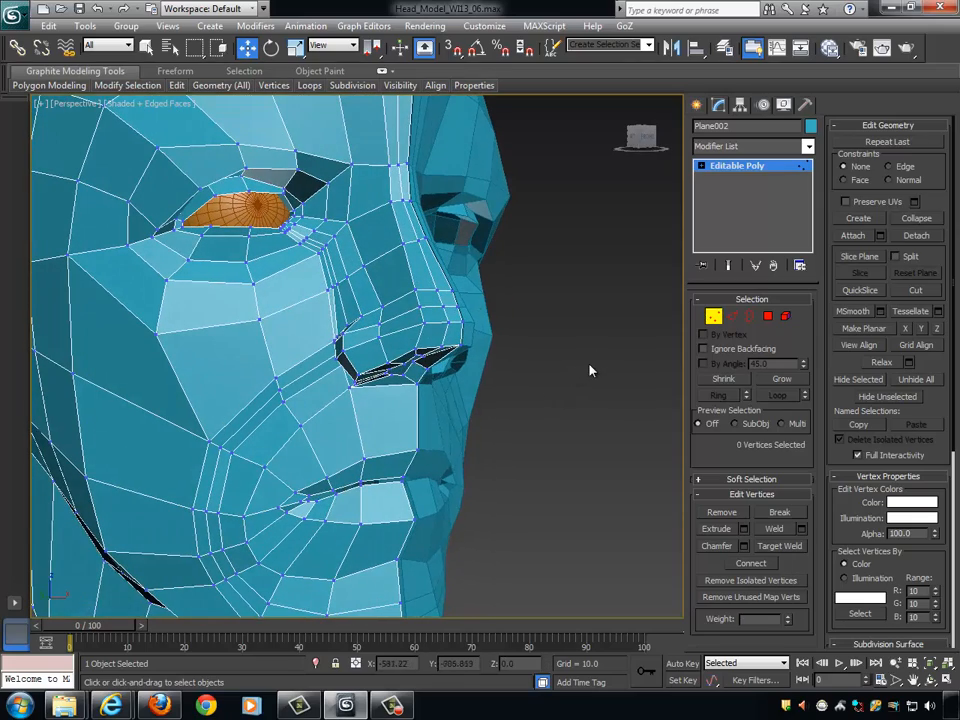
middle_click_drag(562, 412, 588, 409, "alt")
left_click(713, 317)
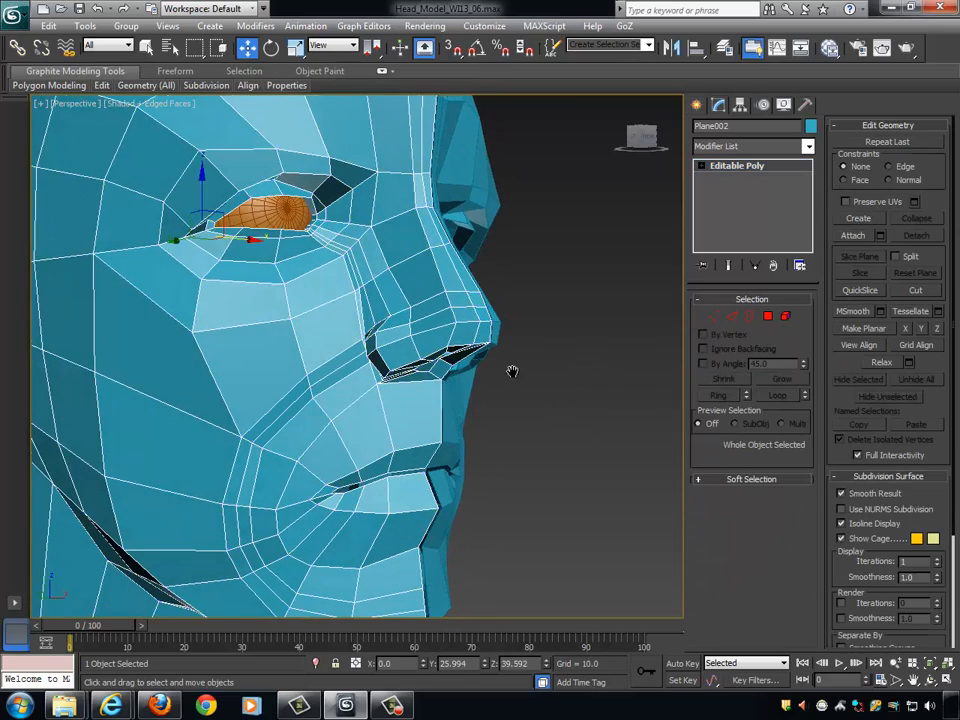
middle_click_drag(512, 371, 532, 370, "alt")
scroll(532, 370, "down", 4)
left_click(843, 510)
- Hide the edged faces, deselect the head, and examine the smoothed nose and nostril wing from the front and side
middle_click_drag(600, 431, 299, 345, "alt")
left_click(562, 392)
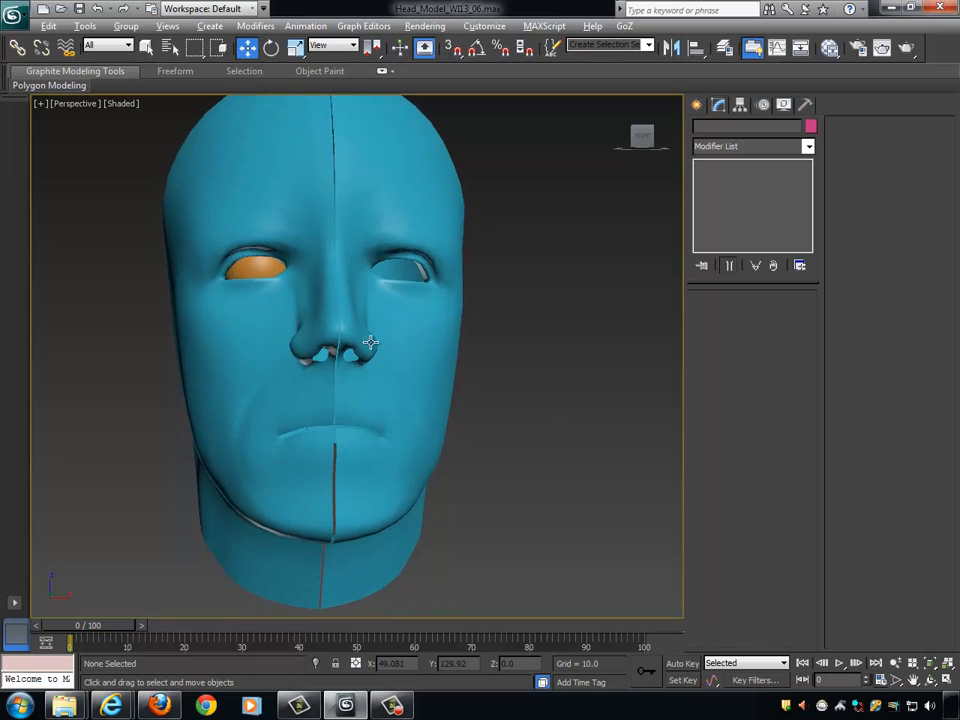
middle_click_drag(370, 342, 297, 352, "alt")
middle_click_drag(383, 359, 459, 343, "alt")
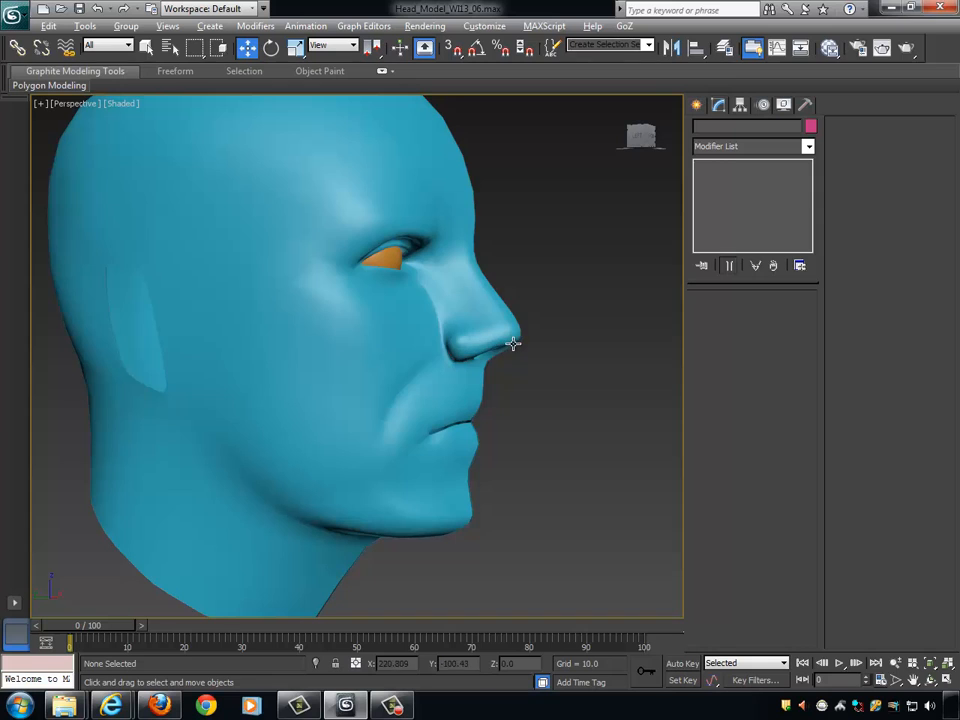
middle_click_drag(513, 343, 455, 317, "alt")
middle_click_drag(401, 277, 450, 279, "alt")
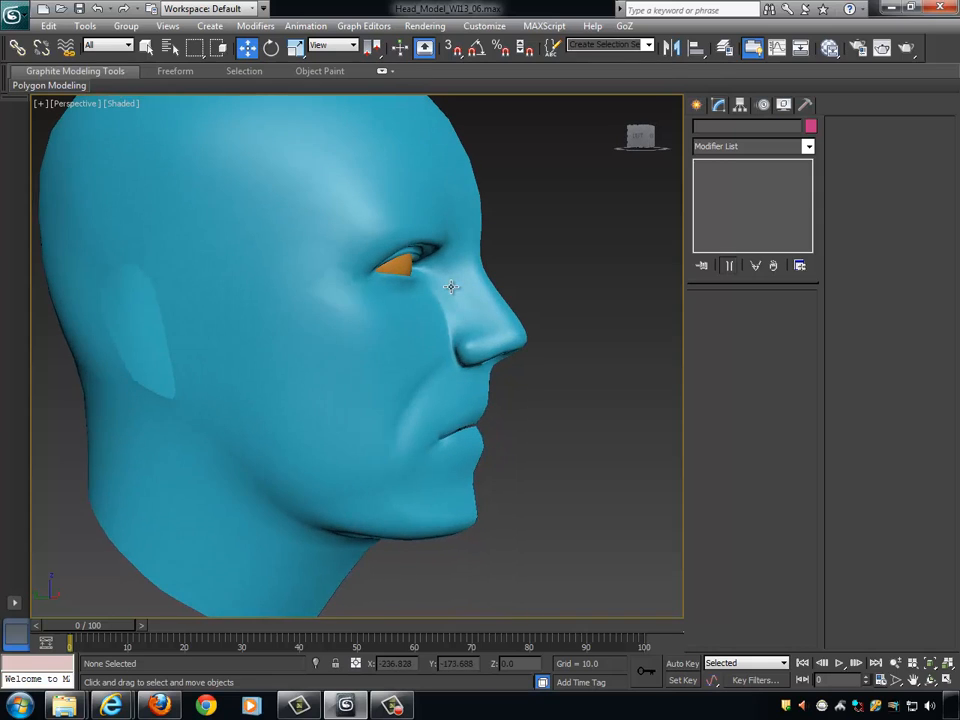
key("shift+z")
- Edit the smoothed half head's vertices, moving the wing crease vertex along X and the one above it to X about -13.1
left_click(470, 360)
middle_click_drag(521, 374, 565, 382)
scroll(514, 390, "up", 3)
left_click(709, 317)
scroll(525, 388, "up", 5)
left_click(515, 382)
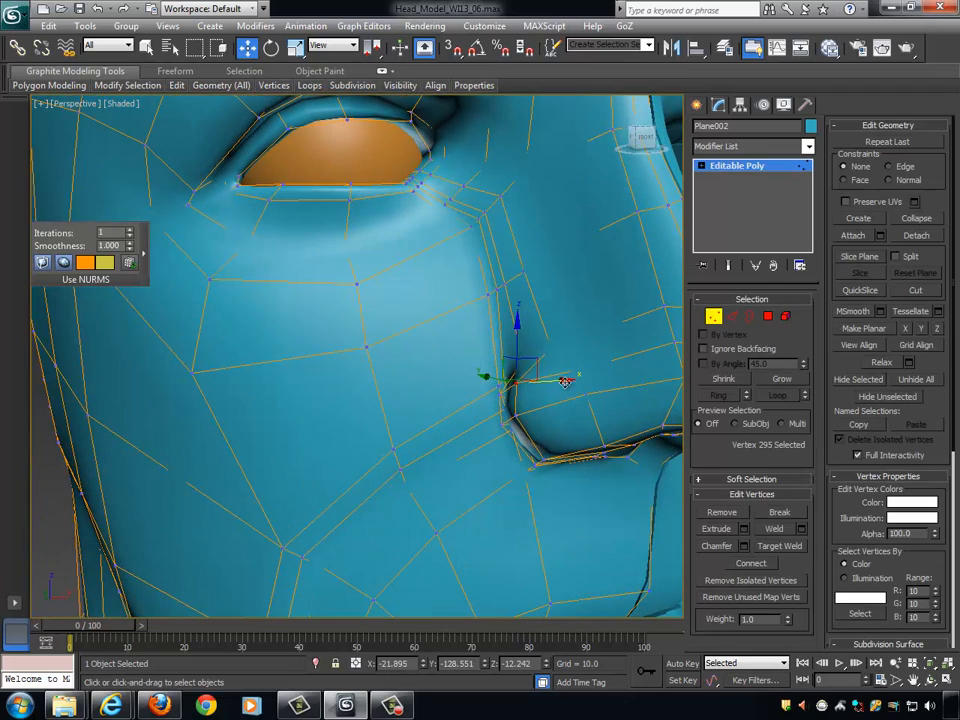
left_click(561, 381)
left_click(550, 345)
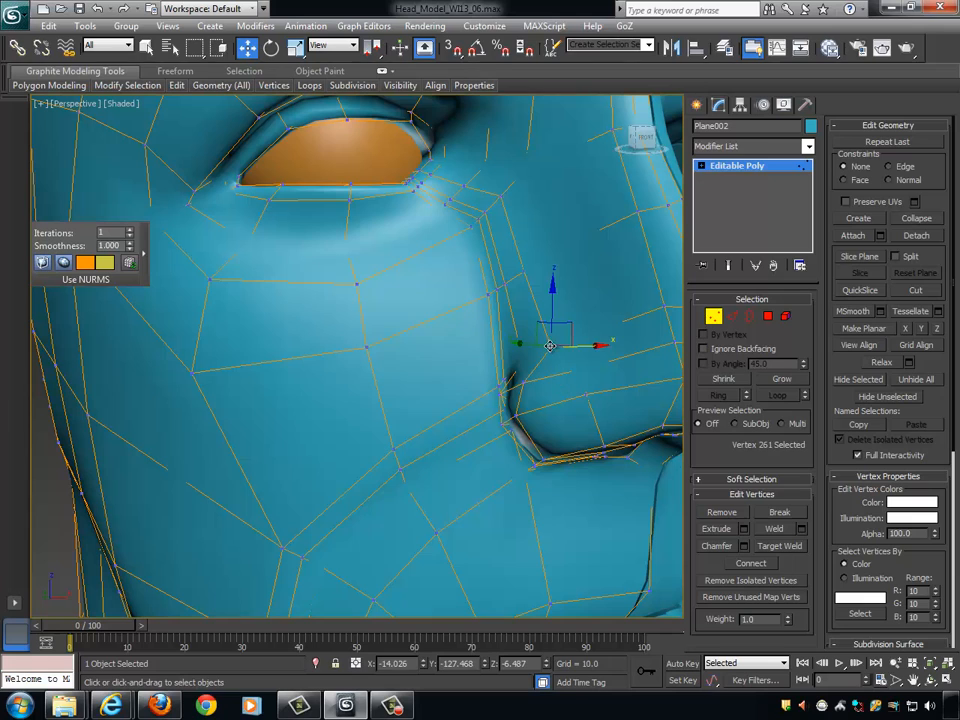
middle_click_drag(529, 418, 523, 413, "alt")
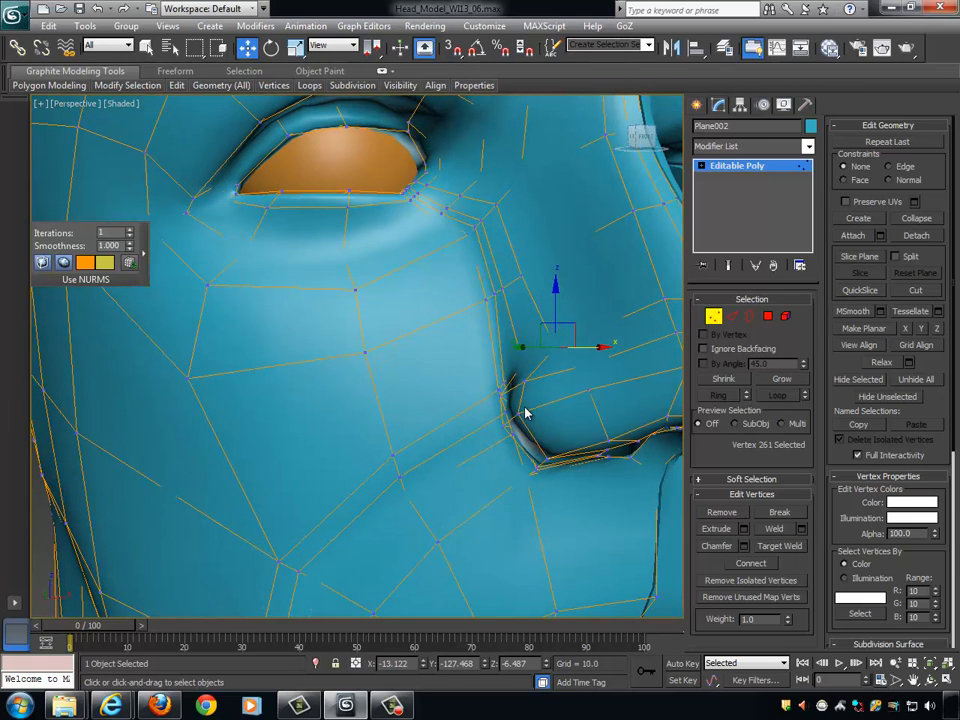
- Lower the crease vertex behind the nostril by about 2.4 along Z, and move the rear wing vertex to X about -18.5
left_click(518, 413)
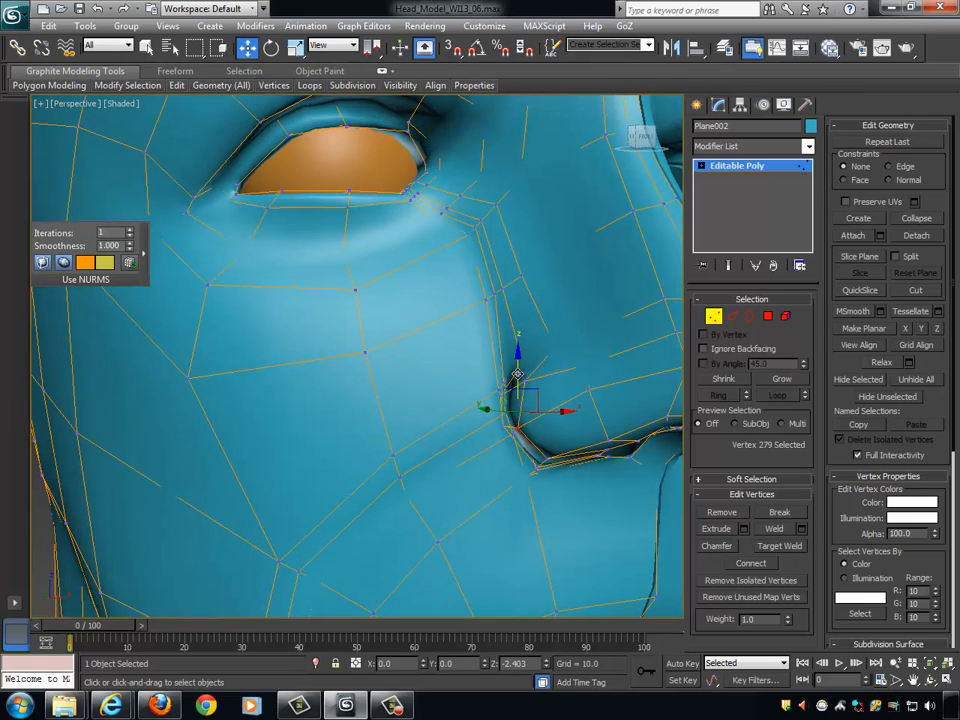
left_click(590, 386)
middle_click_drag(607, 386, 486, 388, "alt")
scroll(394, 418, "up", 4)
middle_click_drag(362, 414, 499, 390)
middle_click_drag(499, 390, 514, 413, "alt")
left_click(475, 408)
left_click_drag(533, 407, 538, 405)
middle_click_drag(538, 405, 405, 277, "alt")
left_click(483, 361)
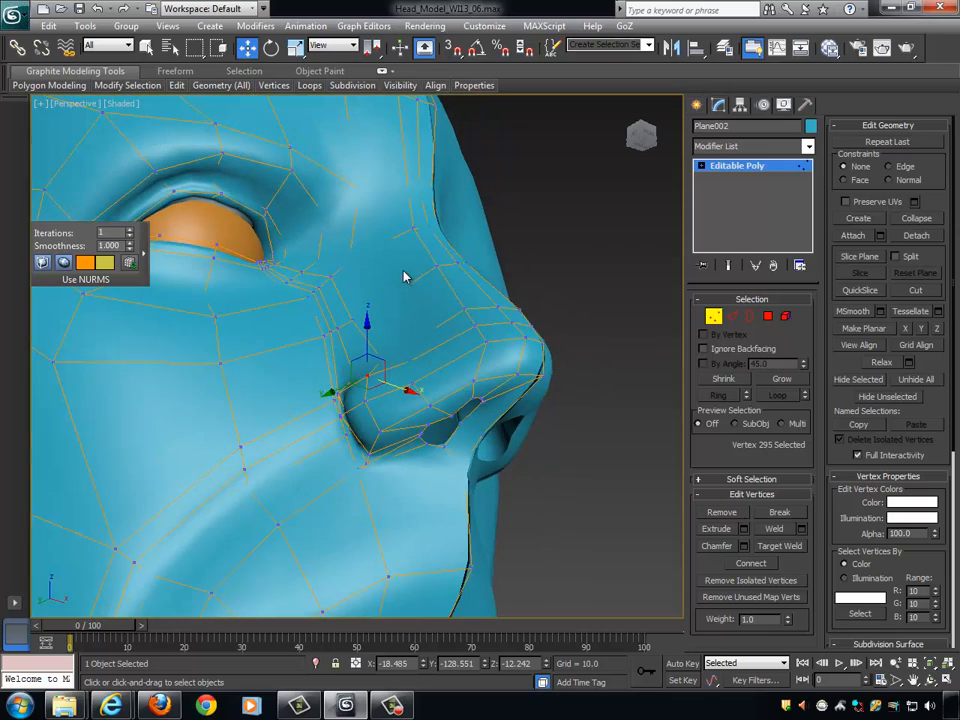
- Select the edge ring running from the side of the nose up over the forehead and connect it with a new edge loop
left_click(732, 316)
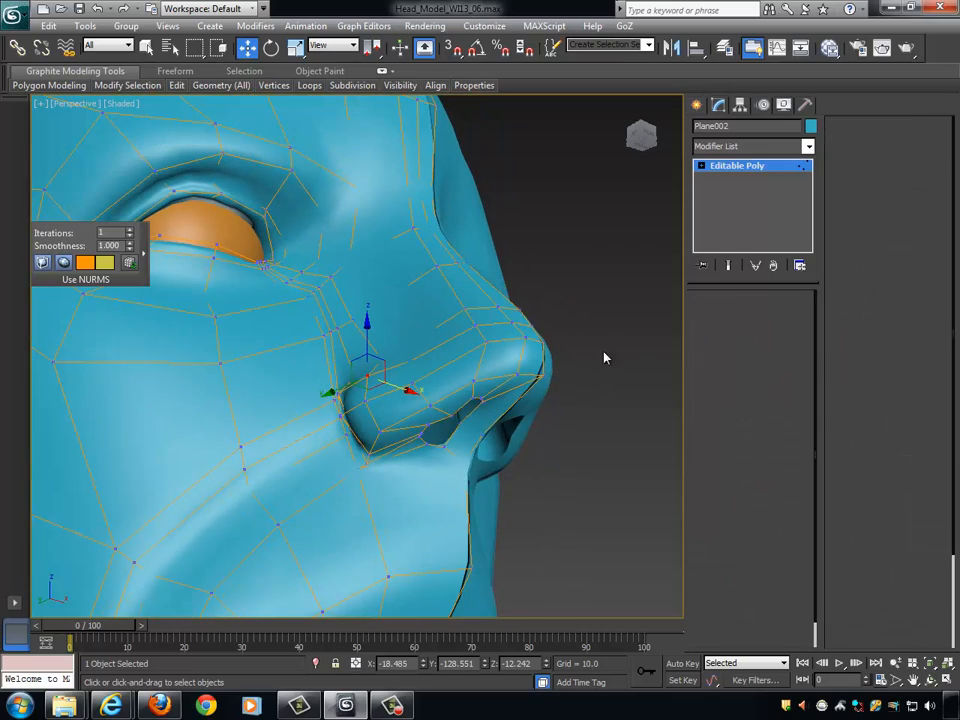
left_click(452, 364)
mouse_move(527, 381)
middle_mouse_down("alt")
mouse_move(524, 360)
mouse_move(515, 374)
mouse_move(524, 376)
middle_mouse_up("alt")
left_click(719, 395)
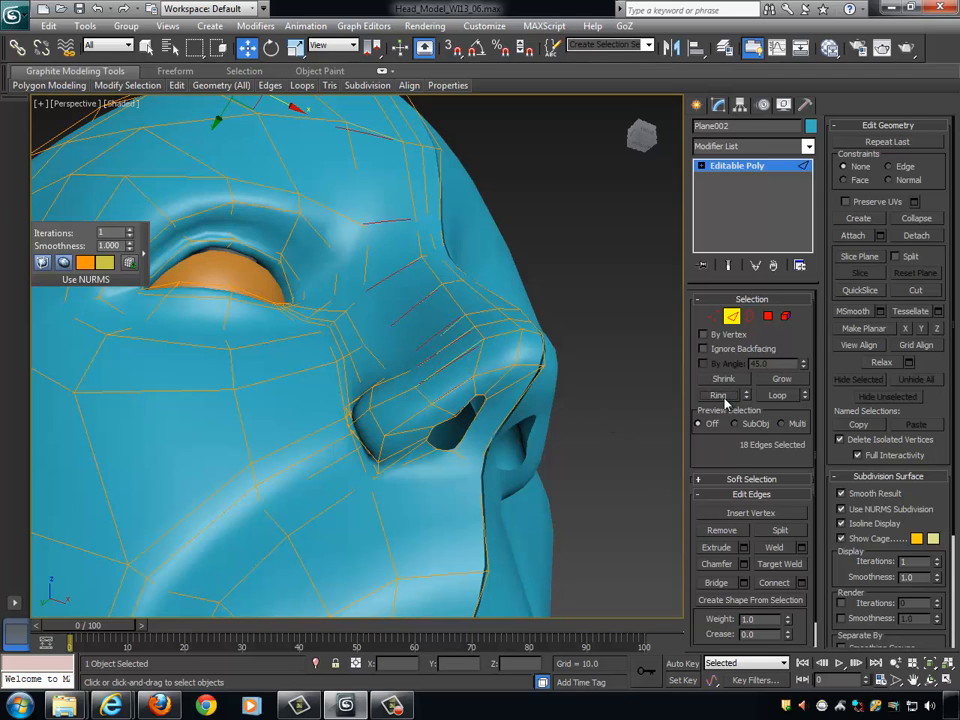
left_click(776, 583)
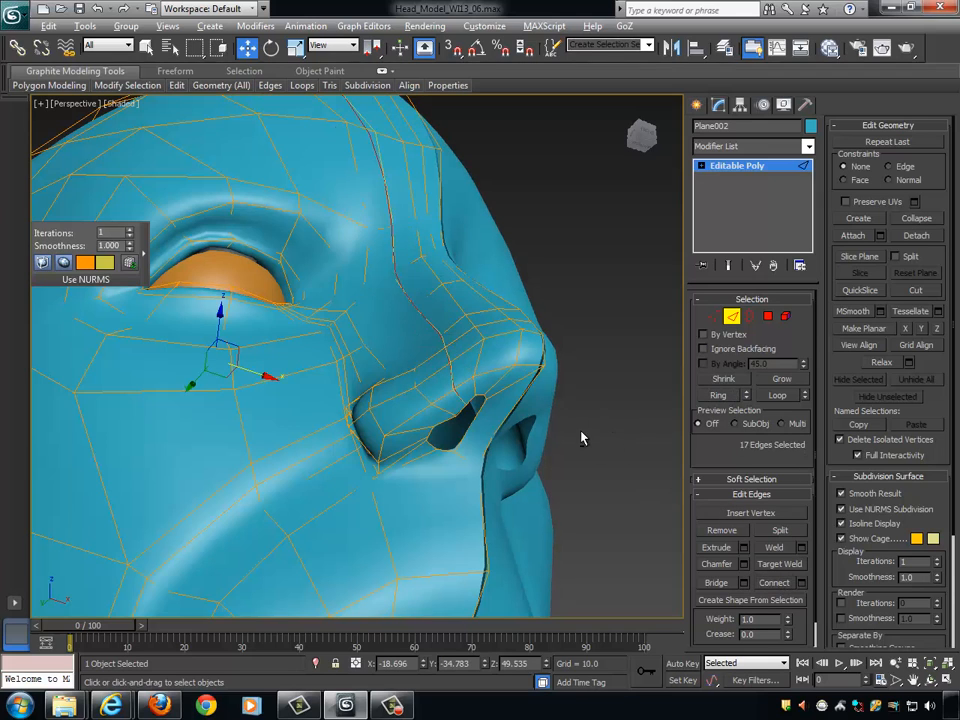
- Switch to editing vertices and shift the vertex on top of the nostril wing outward along X
middle_click_drag(581, 437, 449, 376, "alt")
left_click(712, 316)
left_click(419, 364)
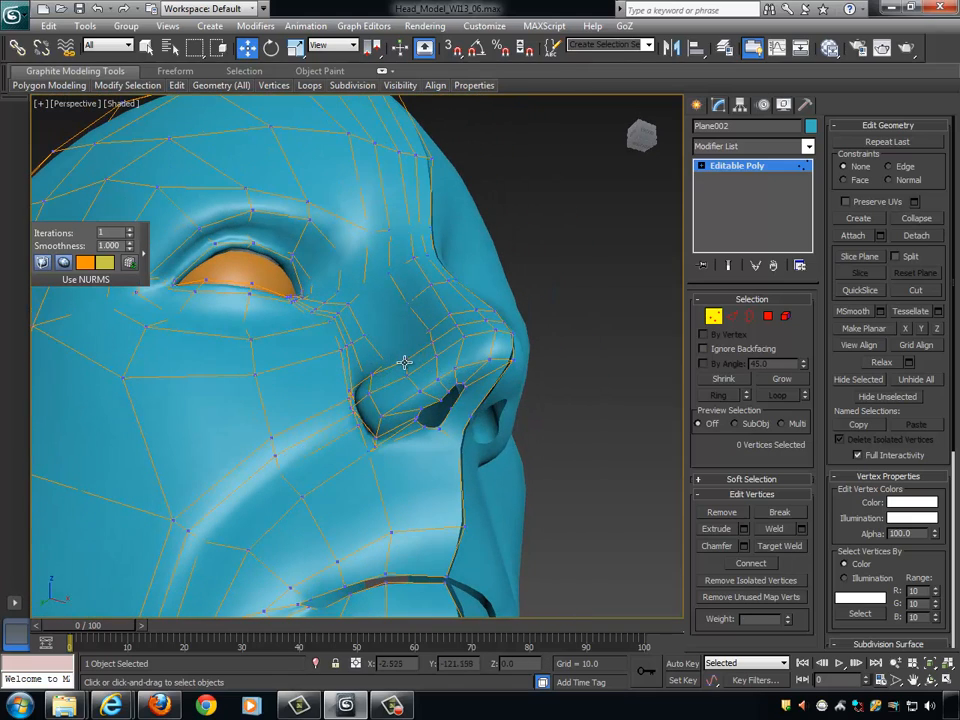
left_click(404, 362)
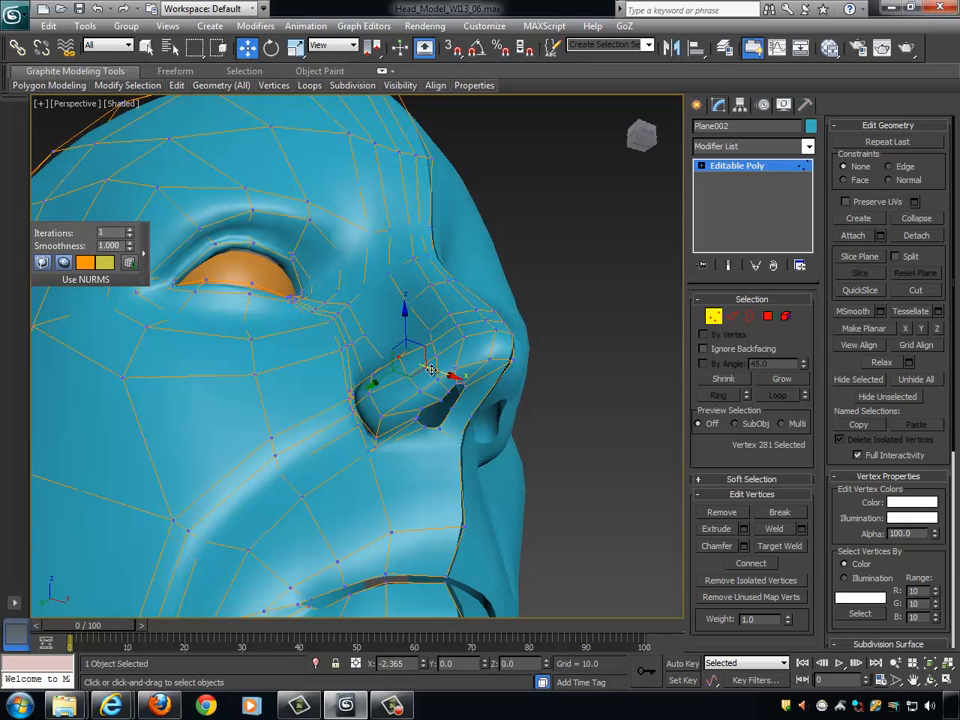
left_click_drag(430, 369, 406, 370)
left_click(409, 379)
key("ctrl+z")
middle_click_drag(459, 386, 418, 436, "alt")
middle_click_drag(397, 374, 445, 354, "alt")
left_click(401, 355)
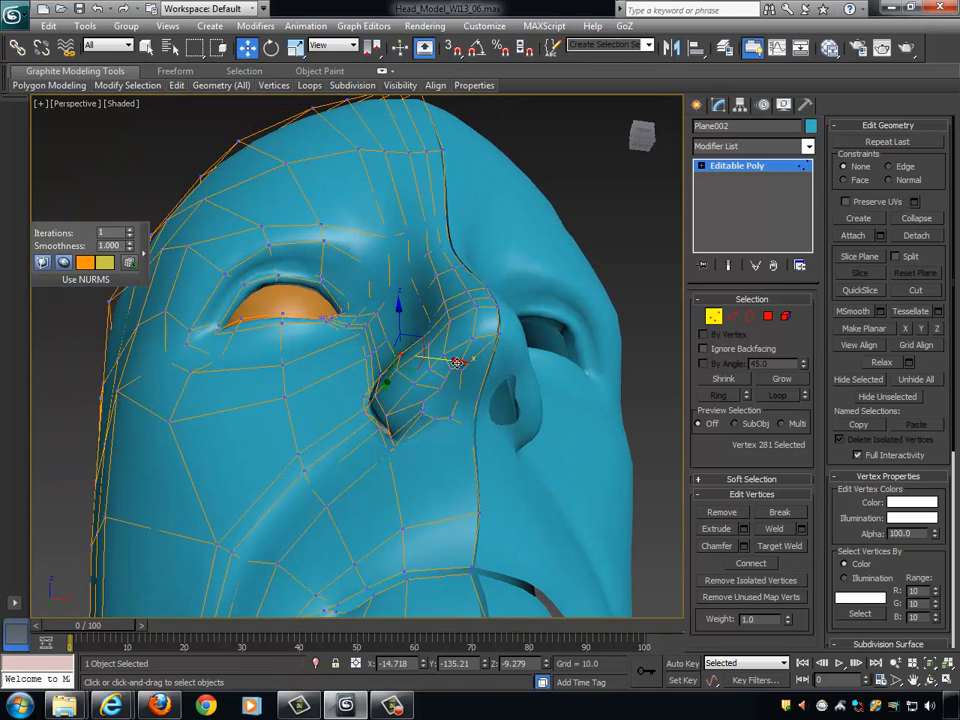
left_click_drag(455, 361, 411, 366)
- Adjust the vertex on the side of the nostril wing and the one on the nostril's outer rim along X
left_click(394, 371)
middle_click_drag(443, 362, 450, 374, "alt")
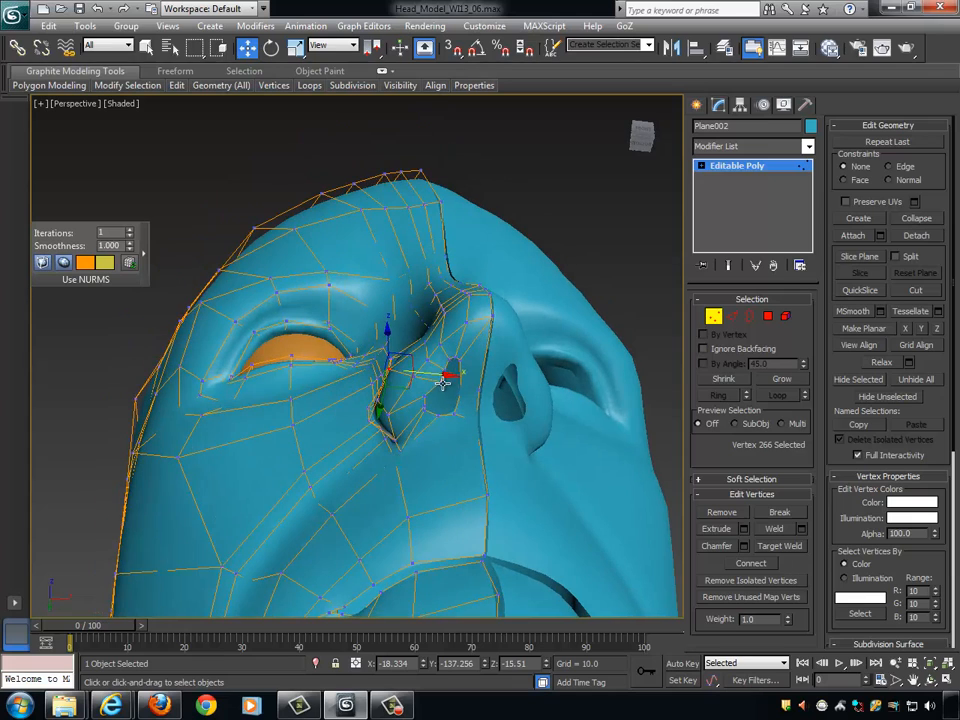
left_click(458, 388)
left_click(446, 388)
left_click_drag(458, 381, 450, 381)
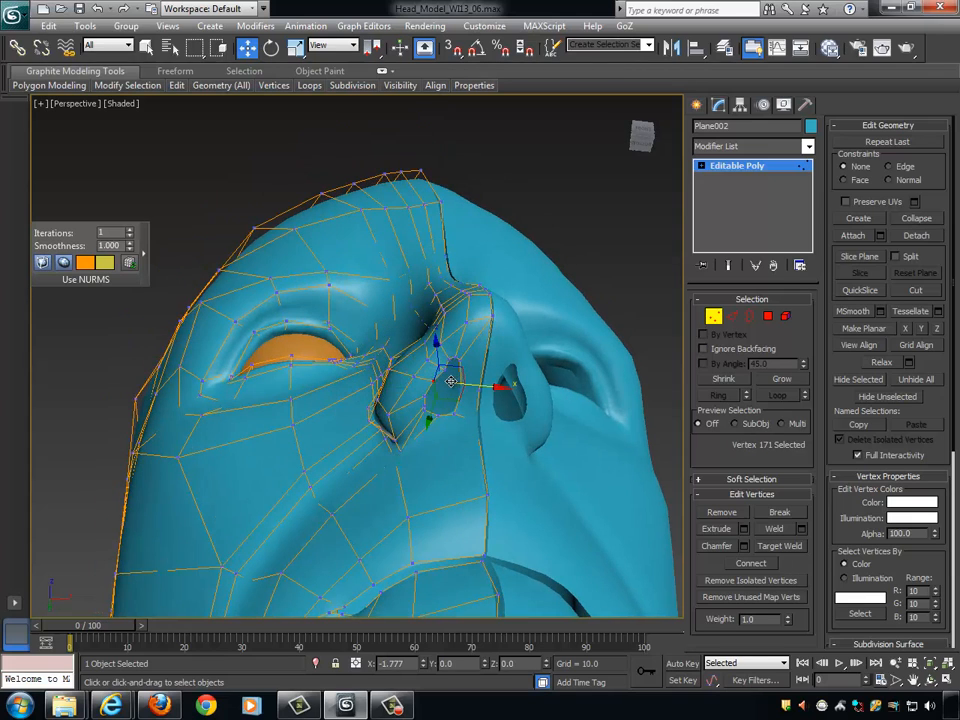
middle_click_drag(447, 381, 451, 378, "alt")
- Move the wing vertex just outside the nostril opening outward along X by about 2
left_click(417, 375)
left_click_drag(444, 381, 437, 379)
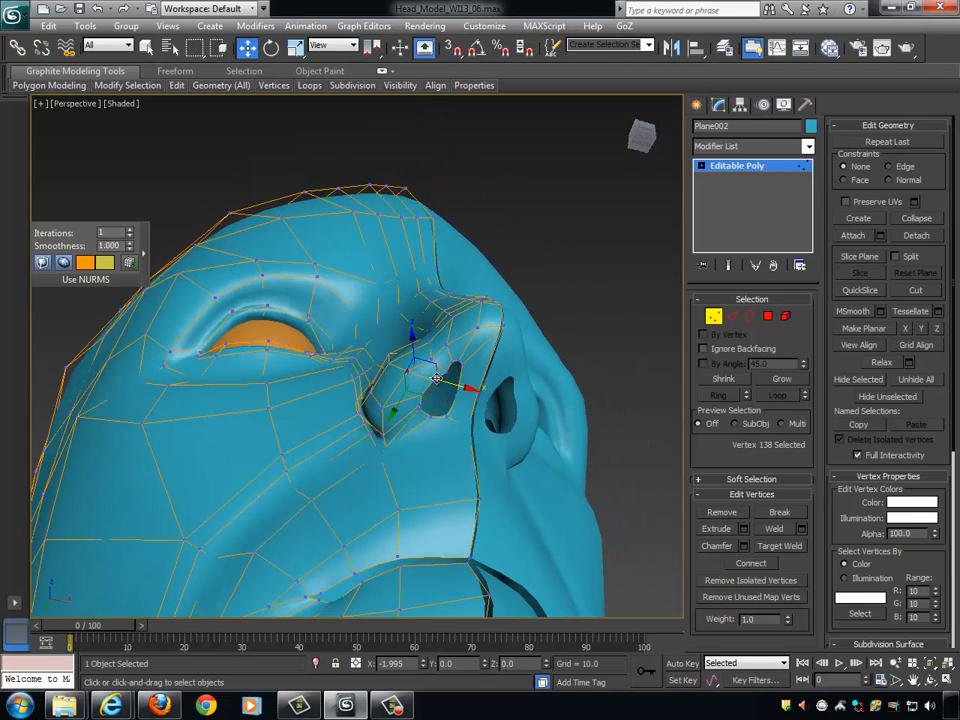
middle_click_drag(437, 378, 482, 386, "alt")
- Move the rear wing vertex to Y about -131.6 and shift the lower wing vertex to X about -18.9
left_click(357, 377)
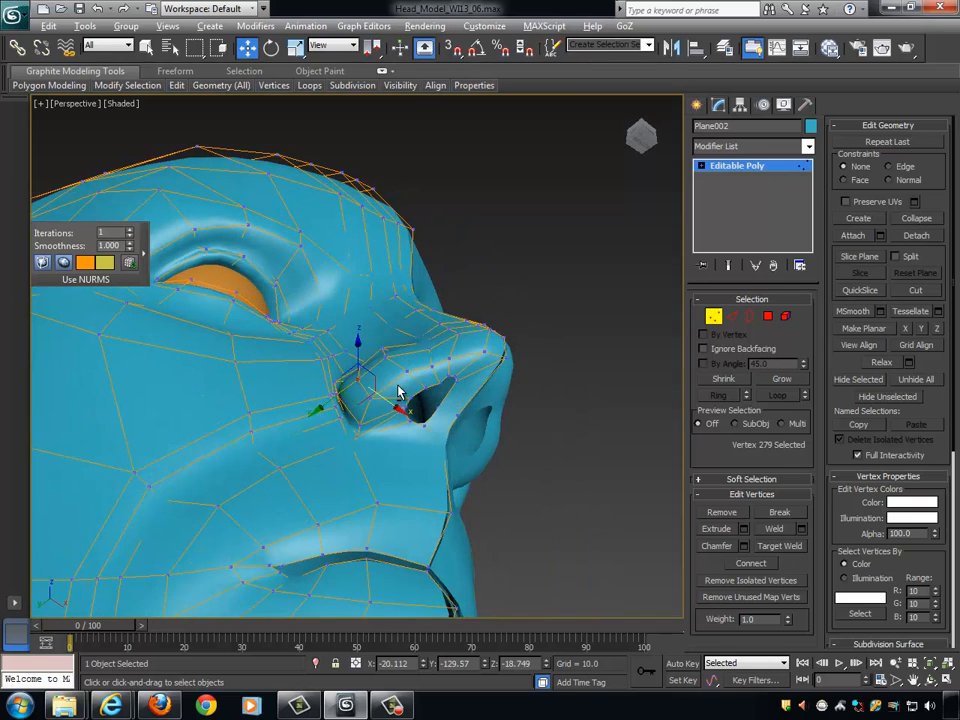
middle_click_drag(357, 378, 344, 386, "alt")
left_click_drag(340, 392, 347, 387)
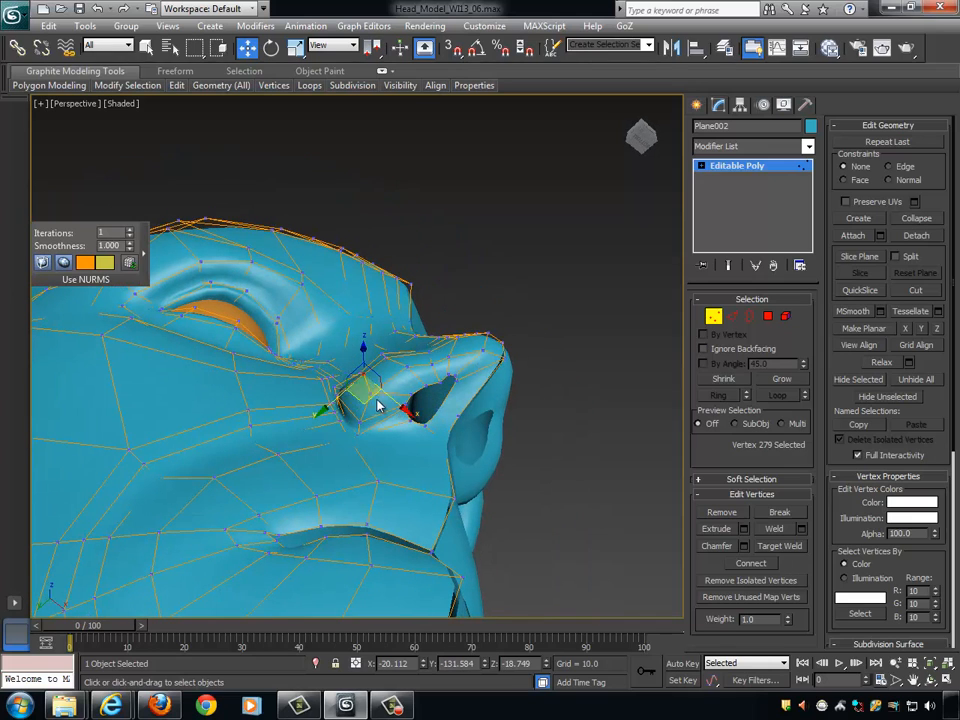
left_click(372, 394)
middle_click_drag(394, 412, 398, 400, "alt")
left_click_drag(358, 404, 406, 403)
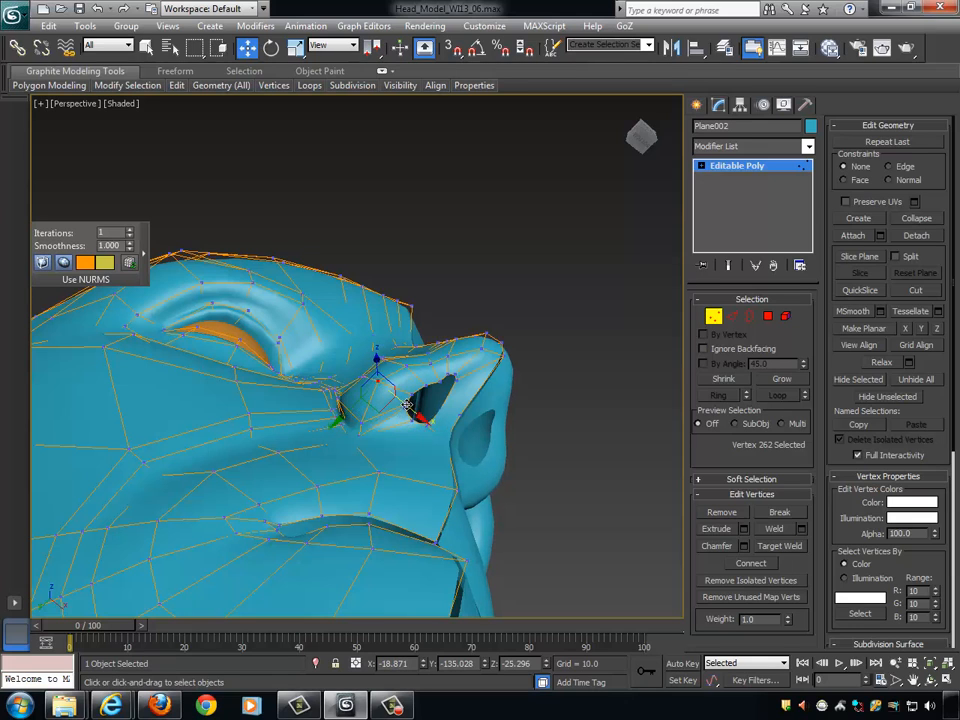
middle_click_drag(407, 404, 469, 465, "alt")
- Reposition the upper crease vertex behind the nostril wing in the YZ plane
left_click(323, 348, "ctrl")
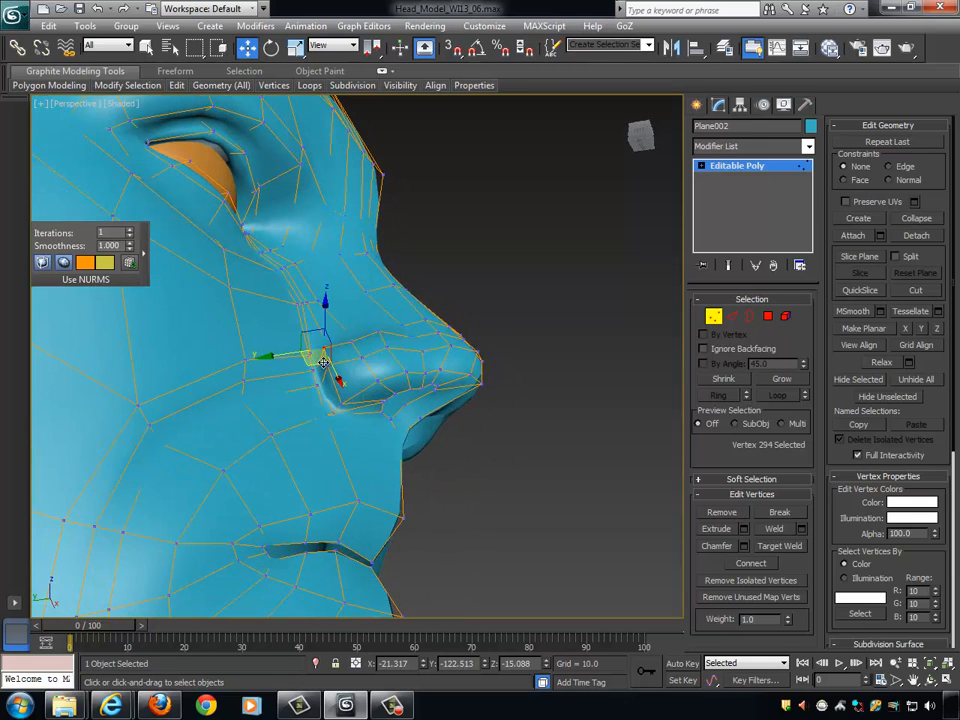
middle_click_drag(380, 425, 391, 437, "alt")
left_click_drag(312, 359, 319, 358)
mouse_move(390, 373)
middle_mouse_down("alt")
mouse_move(321, 307)
mouse_move(380, 342)
mouse_move(376, 372)
middle_mouse_up("alt")
- Nudge the crease vertex at the base of the wing outward along X, and adjust the vertex outside the nostril opening along X
left_click(357, 390)
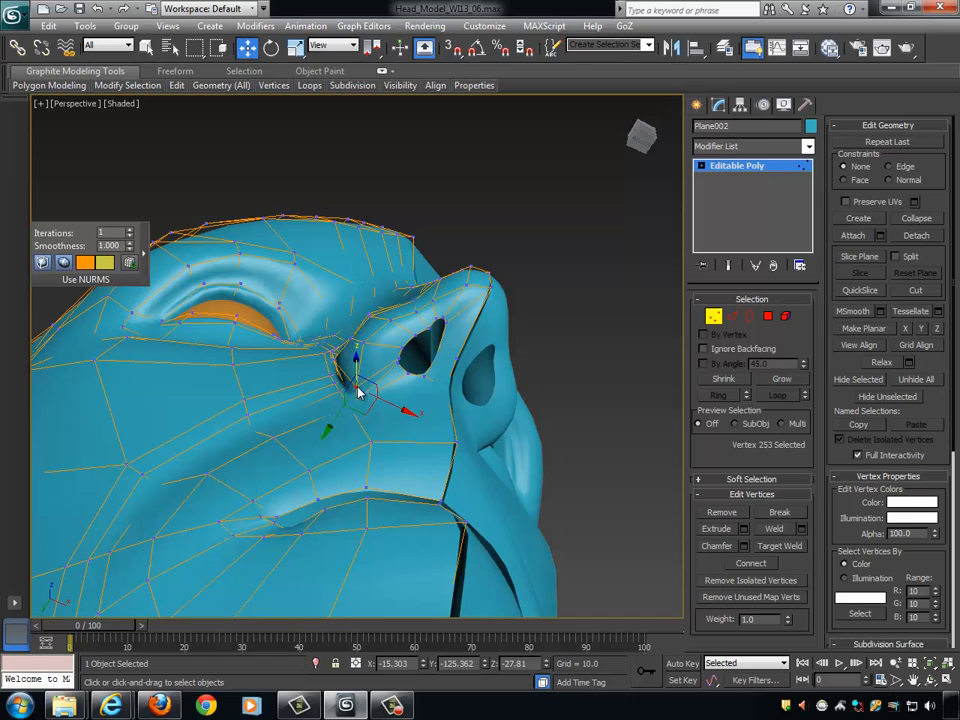
left_click_drag(355, 398, 397, 393)
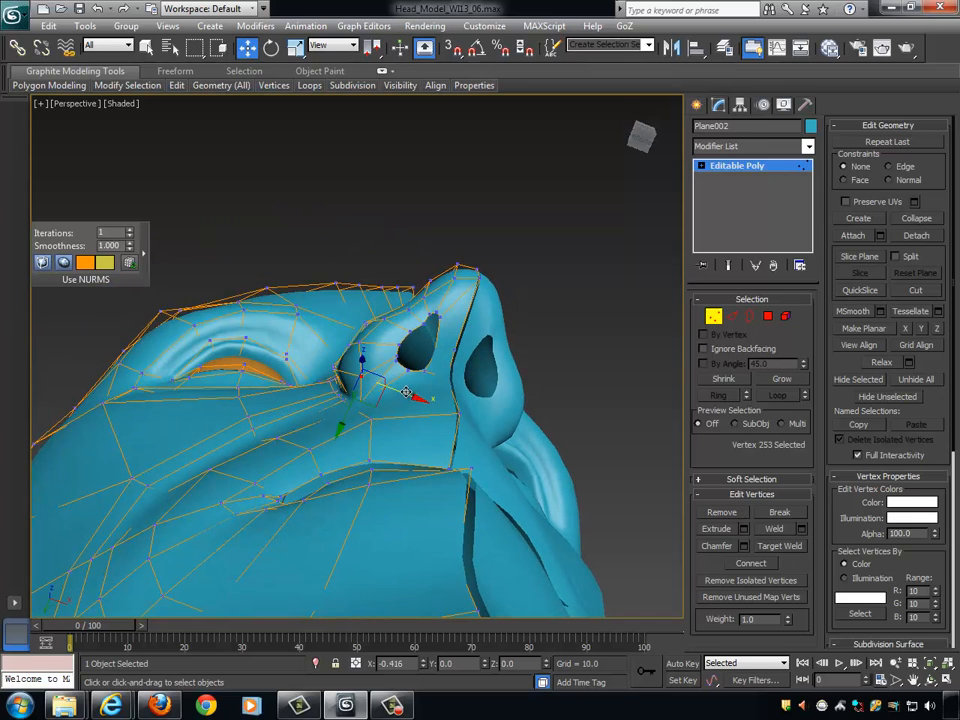
middle_click_drag(404, 389, 413, 373, "alt")
left_click(384, 317)
middle_click_drag(384, 317, 414, 329, "alt")
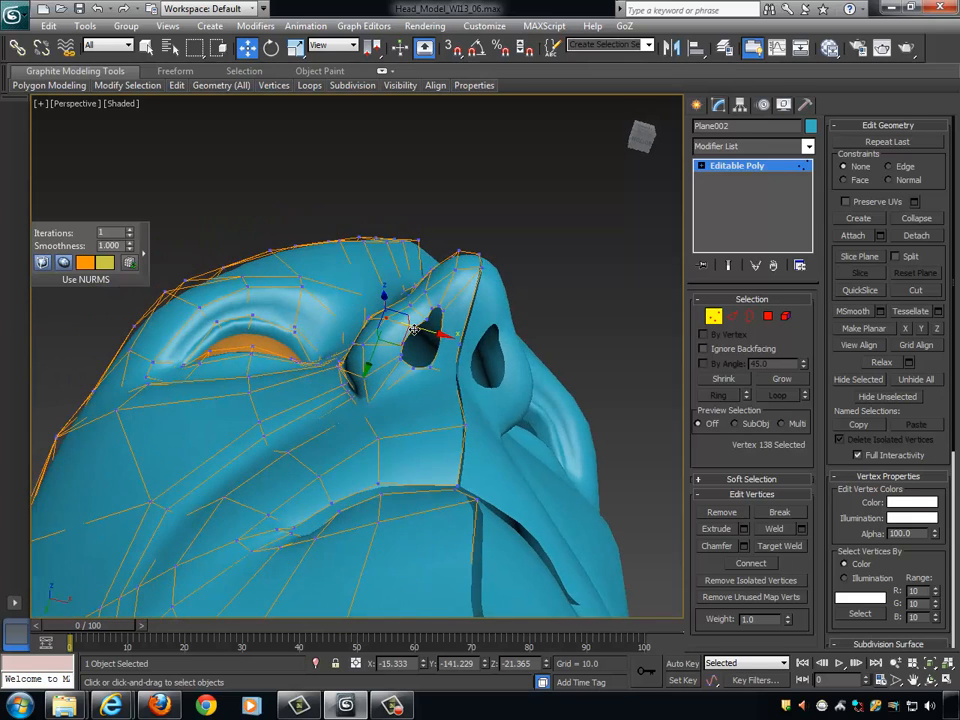
left_click_drag(416, 327, 411, 326)
- Move the lower wing vertex to X about -19.5 and the rear wing vertex to X about -21.1
left_click(361, 347)
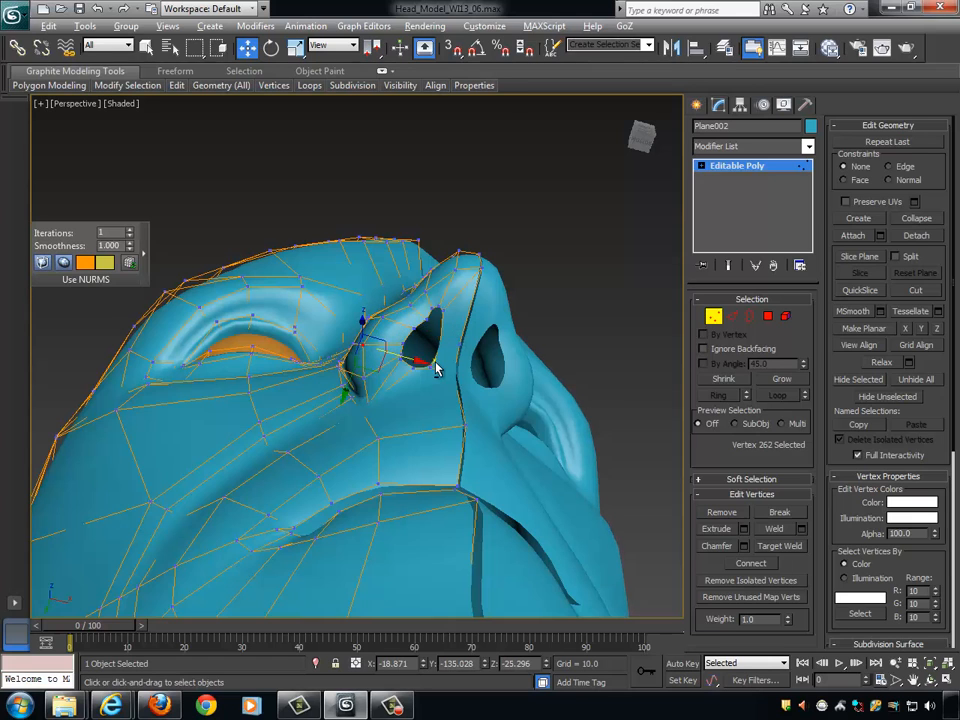
middle_click_drag(436, 362, 340, 325, "alt")
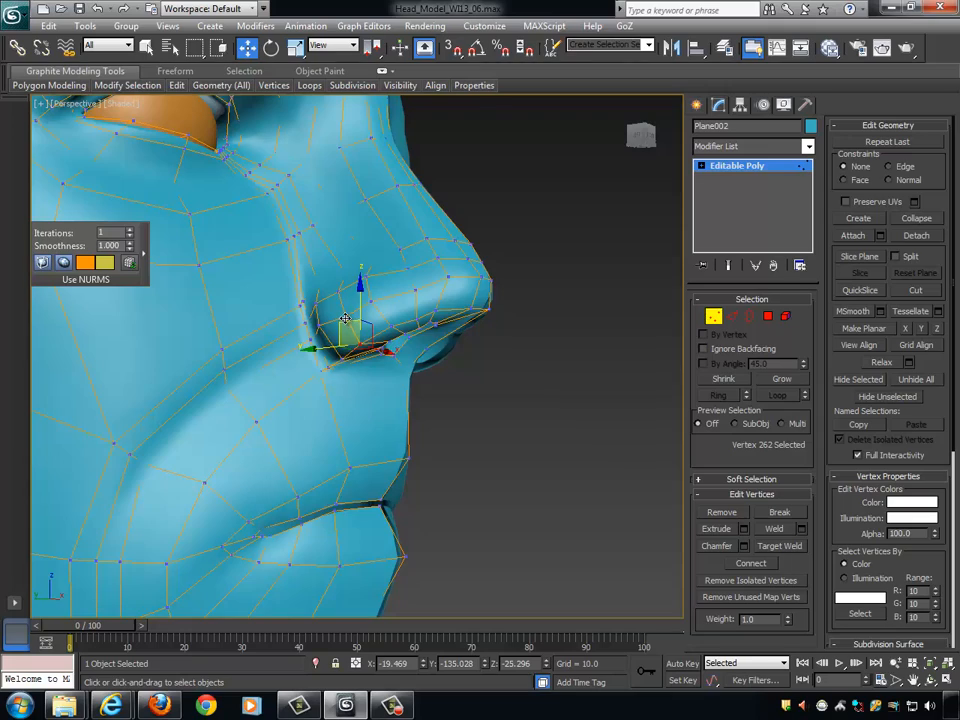
left_click(345, 320)
middle_click_drag(398, 329, 338, 316, "alt")
left_click_drag(394, 328, 387, 324)
middle_click_drag(410, 333, 429, 318, "alt")
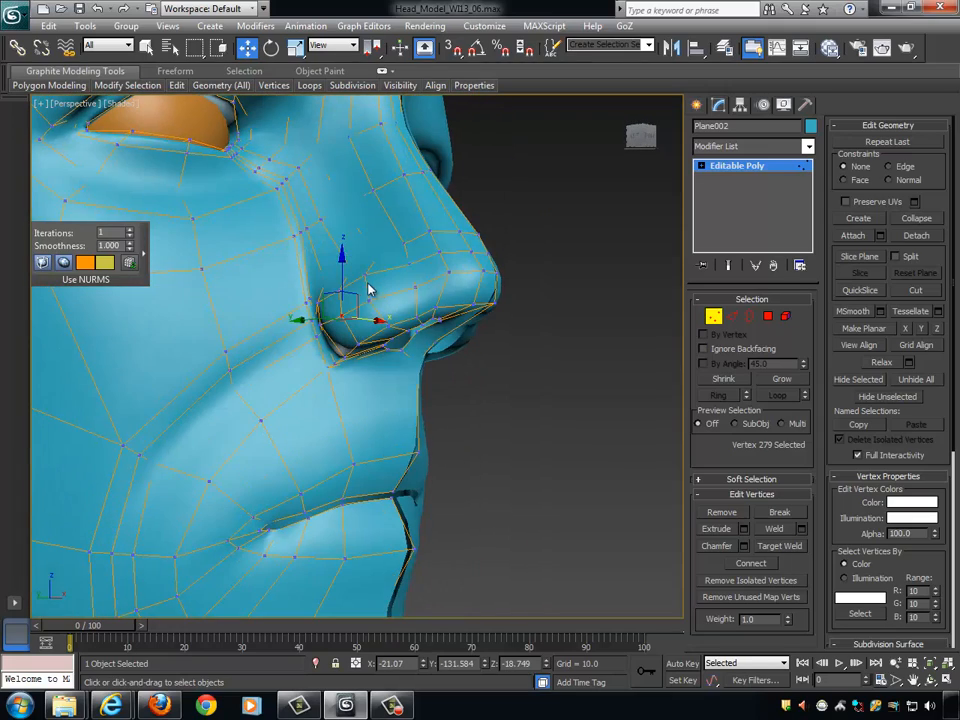
- Leave vertex editing and examine the smoothed nose and head profile from the side, far and near
middle_click_drag(370, 289, 504, 317, "alt")
left_click(414, 263)
left_click(456, 293, "ctrl")
left_click(713, 316)
middle_click_drag(570, 318, 549, 321, "alt")
scroll(555, 313, "down", 5)
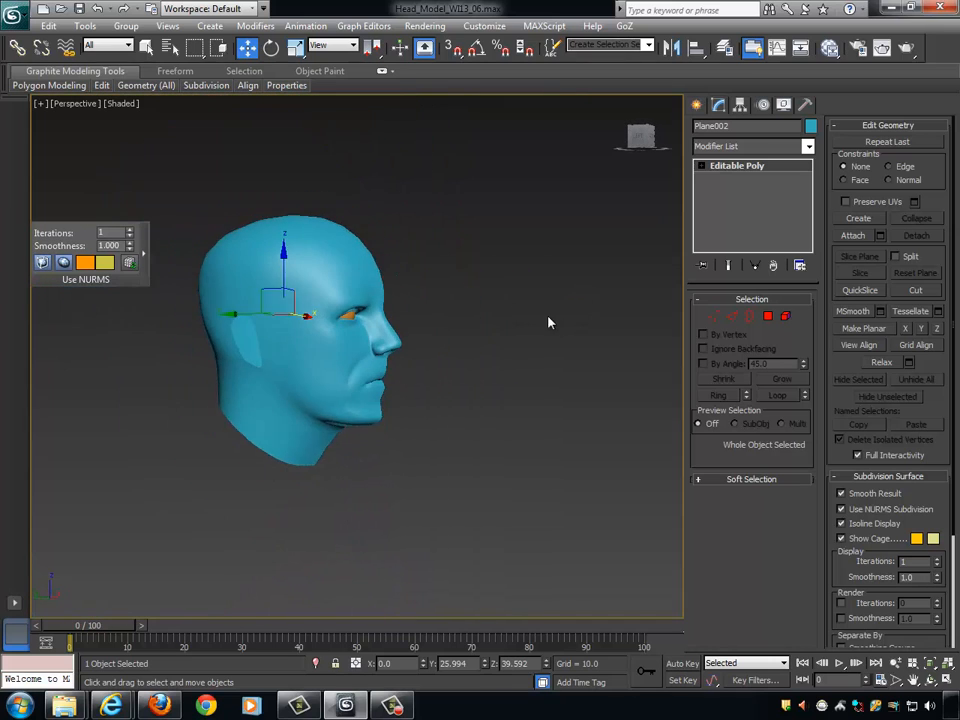
scroll(549, 321, "up", 6)
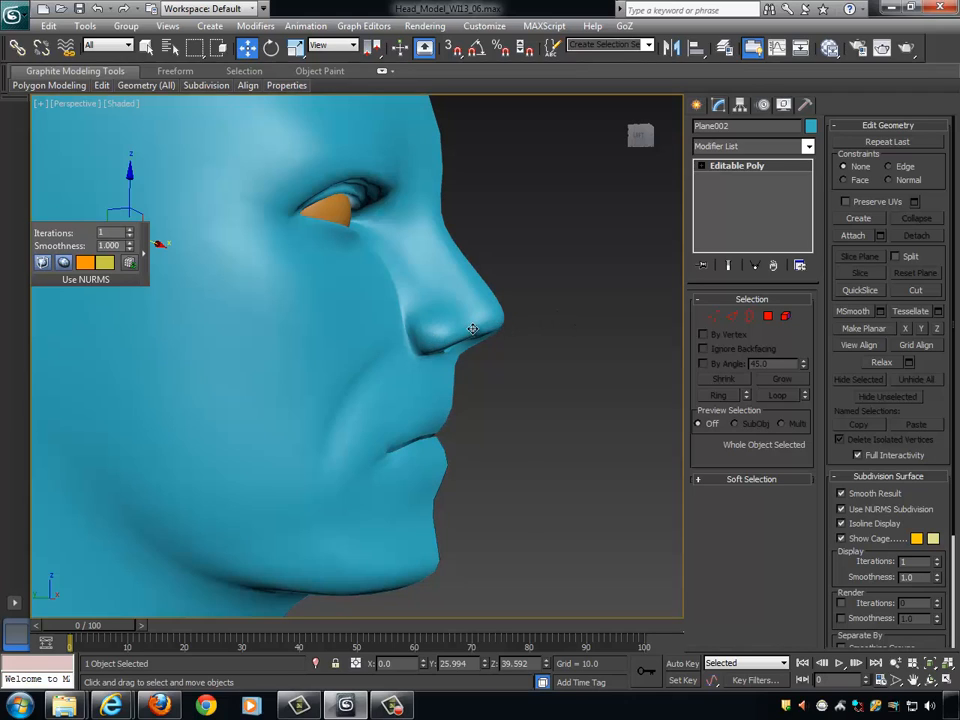
mouse_move(512, 325)
middle_mouse_down("alt")
mouse_move(527, 315)
mouse_move(509, 325)
middle_mouse_up("alt")
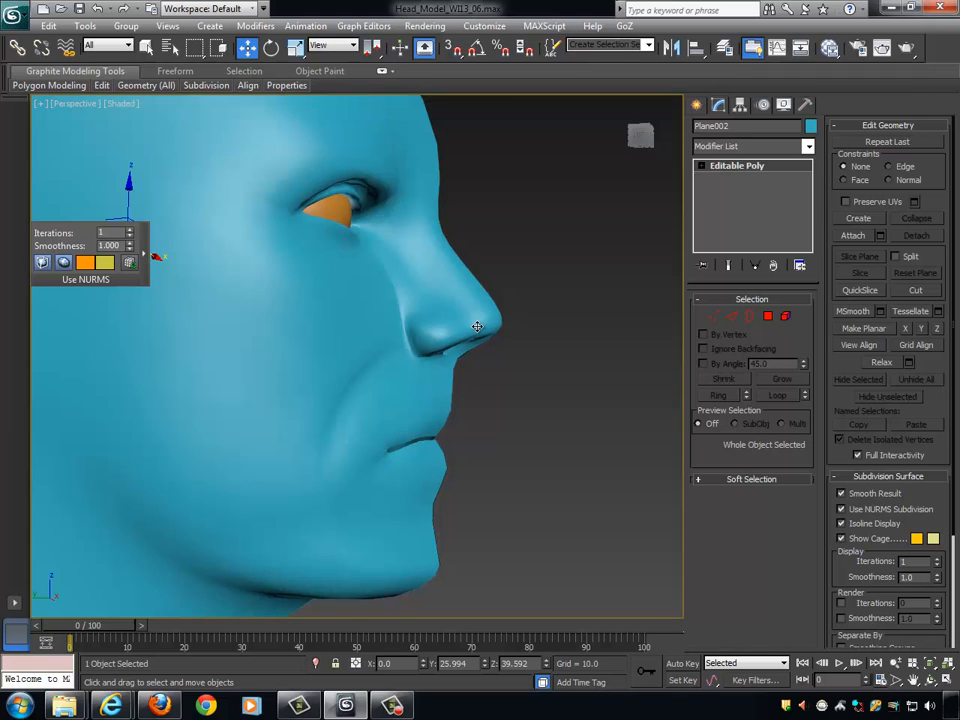
middle_click_drag(620, 296, 669, 328, "alt")
- Inspect the cage vertices around the nose and mouth in profile, and return to the whole-object view of the head
left_click(709, 316)
middle_click_drag(590, 326, 557, 332, "alt")
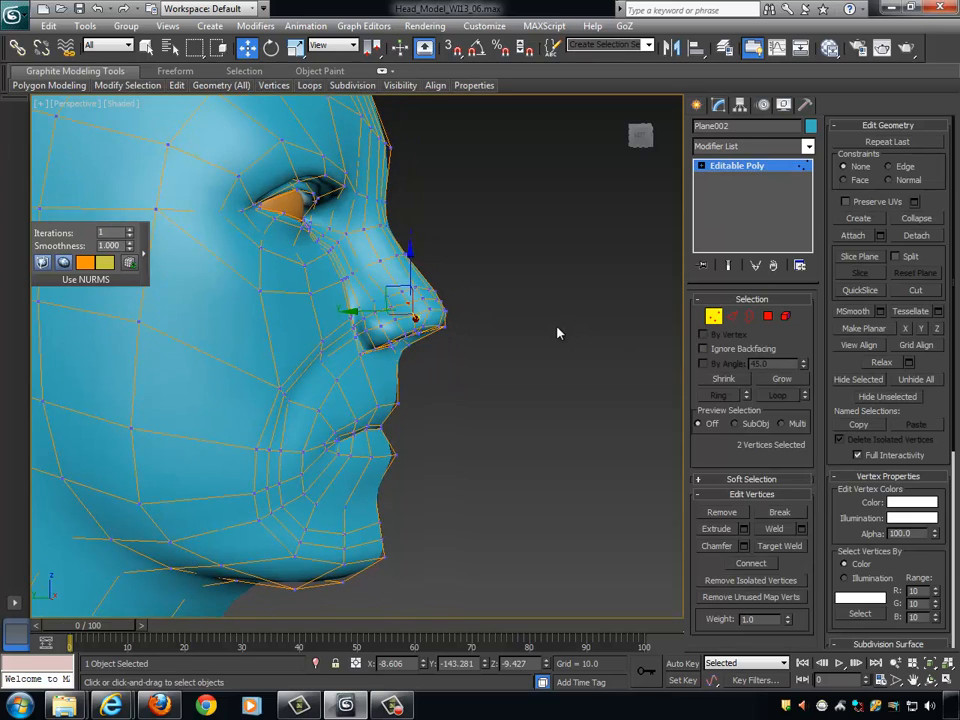
scroll(570, 342, "up", 3)
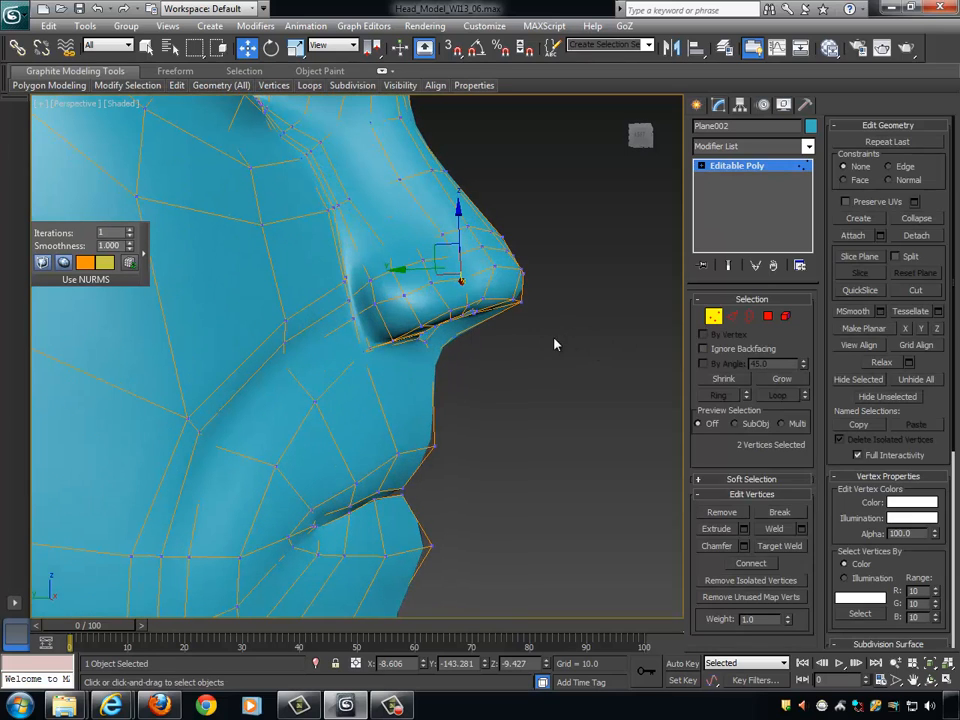
left_click(600, 351)
key("1")
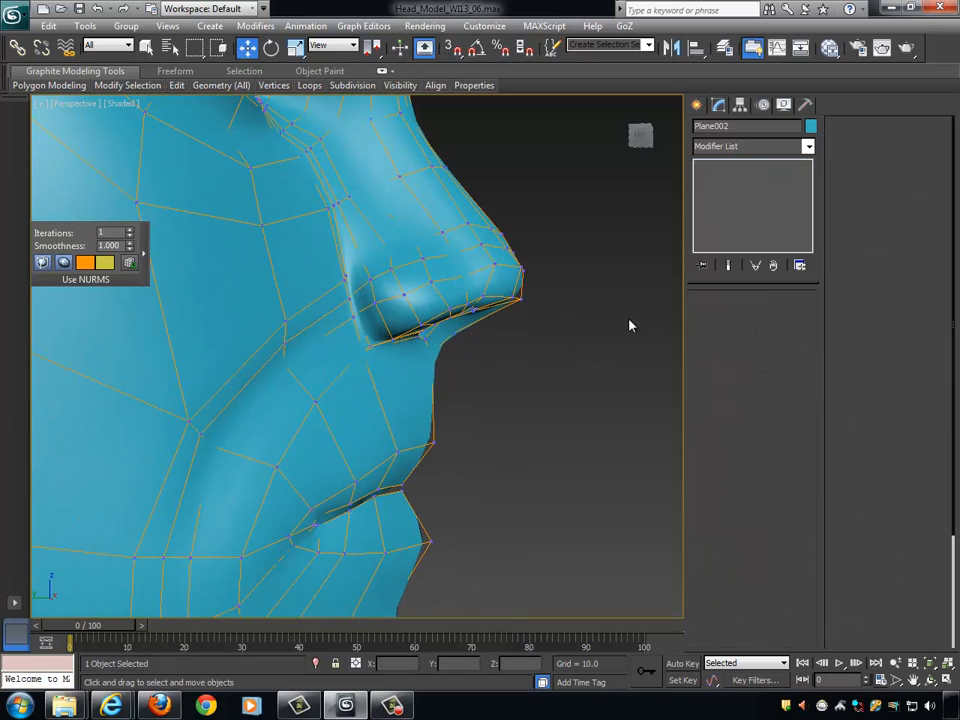
scroll(437, 300, "down", 3)
scroll(523, 317, "down", 3)
middle_click_drag(461, 311, 500, 332)
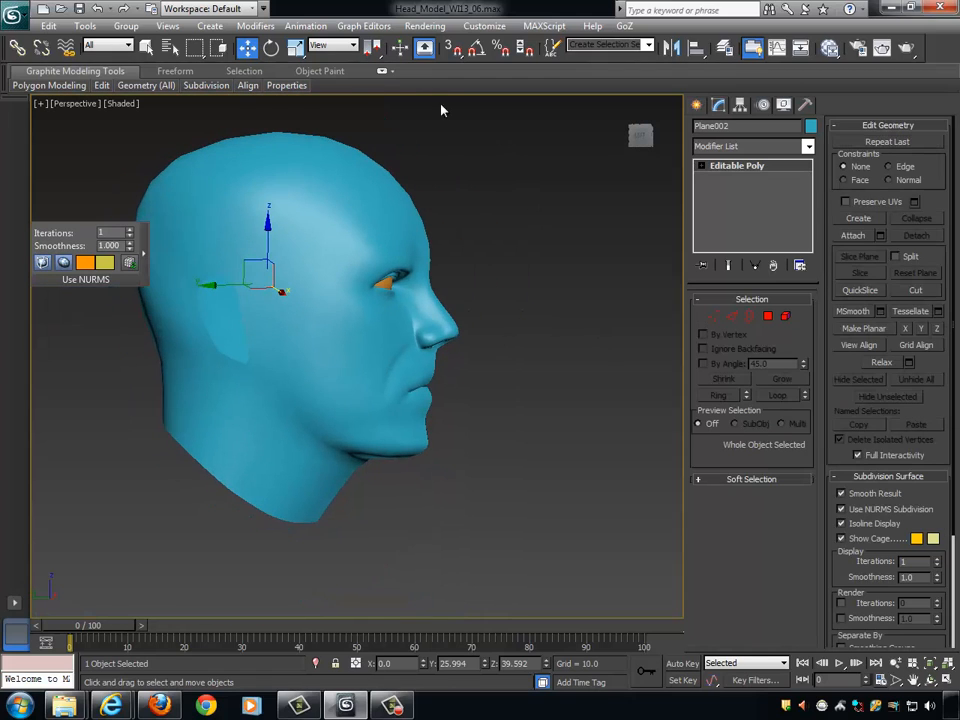
- Activate the Freeform Shift deform brush with Full Strength 1 and Falloff 100
left_click(175, 71)
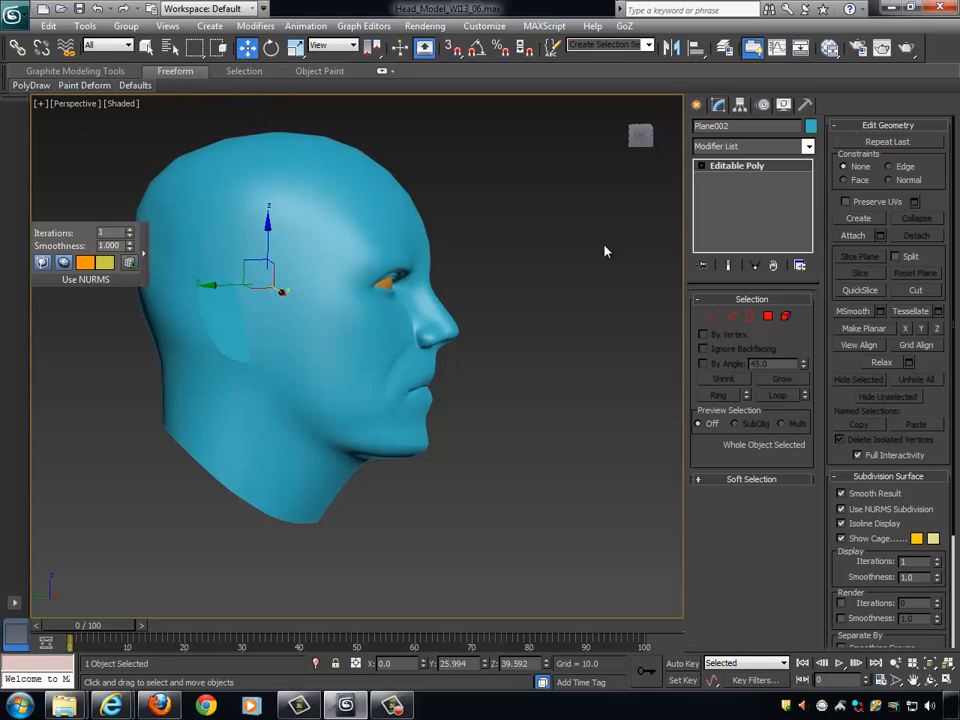
mouse_move(72, 88)
left_click(381, 71)
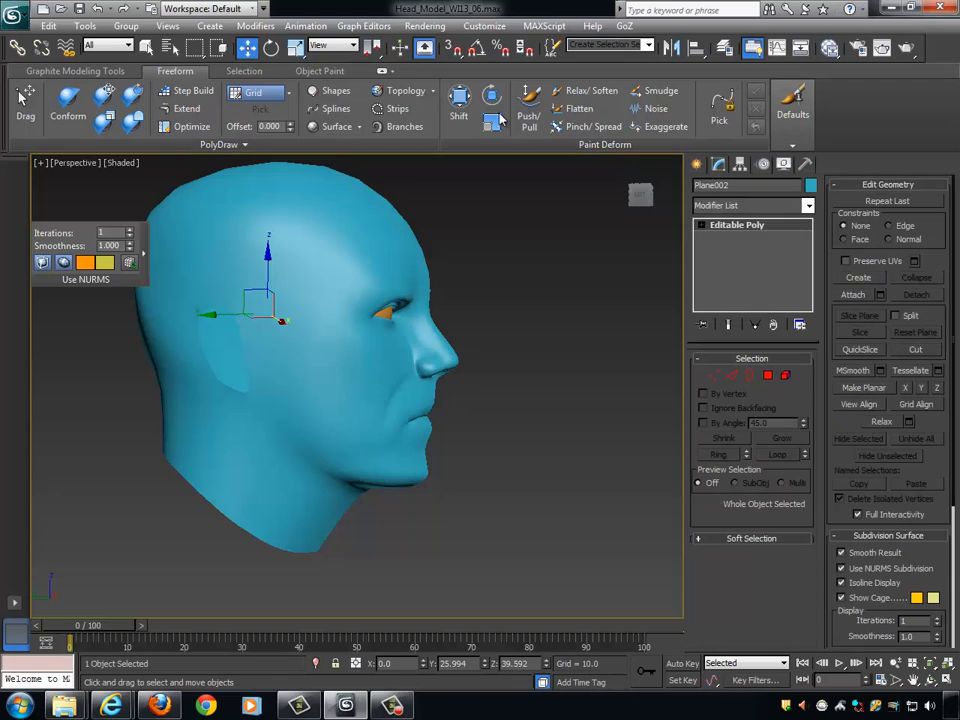
left_click(462, 102)
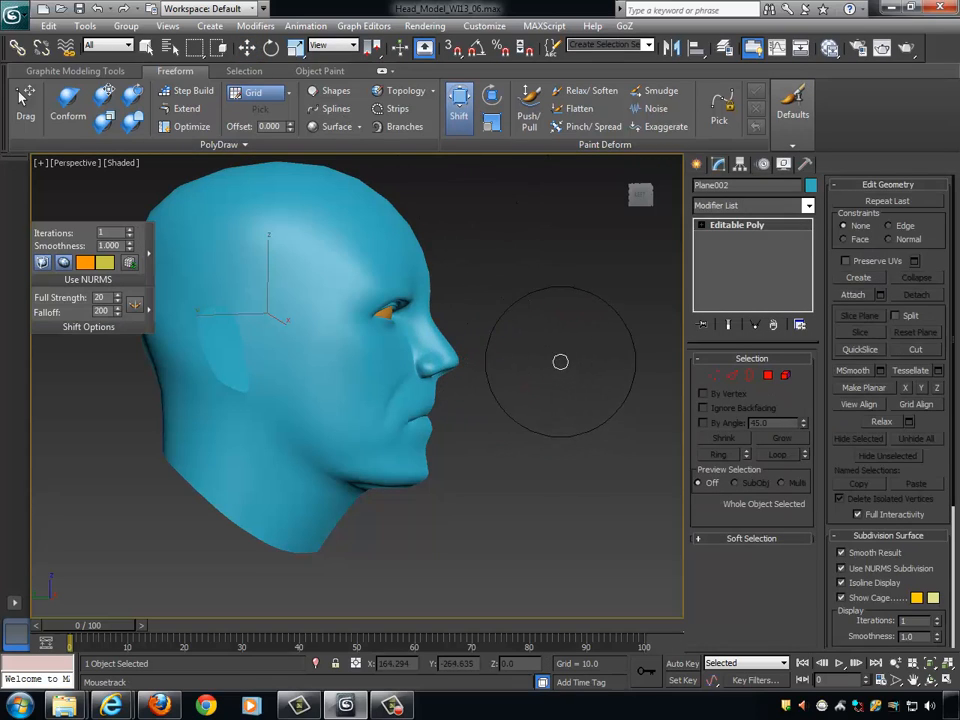
mouse_move(569, 343)
left_mouse_down("alt+shift")
mouse_move(565, 326)
mouse_move(533, 360)
mouse_move(549, 380)
mouse_move(552, 369)
left_mouse_up("alt+shift")
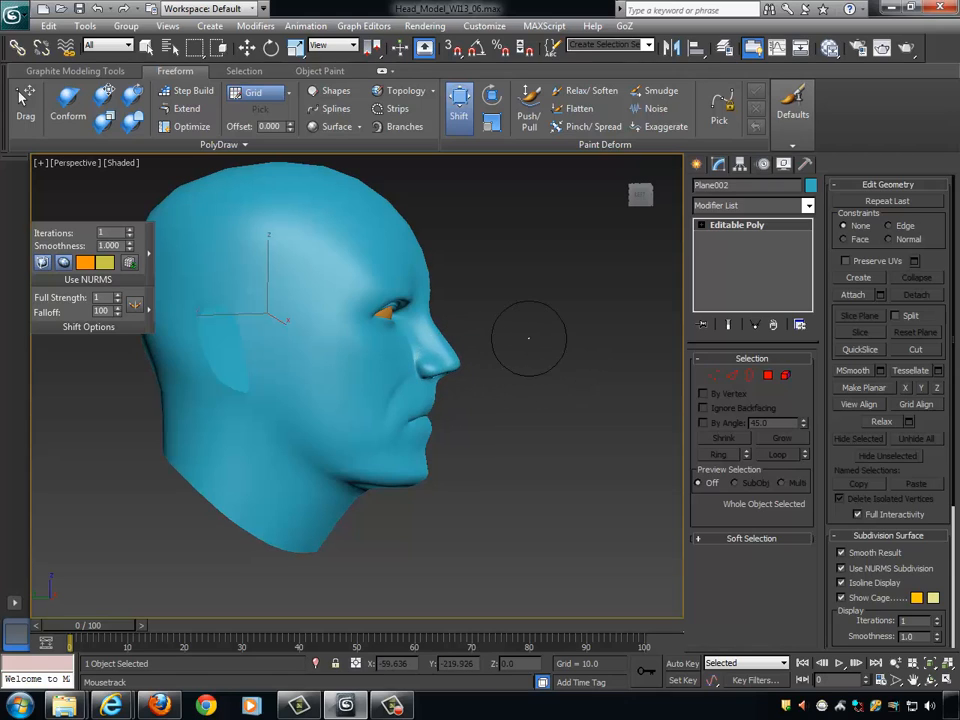
- Enlarge the Shift brush falloff to 166 and reshape the nose tip and bridge in profile
scroll(514, 407, "up", 6)
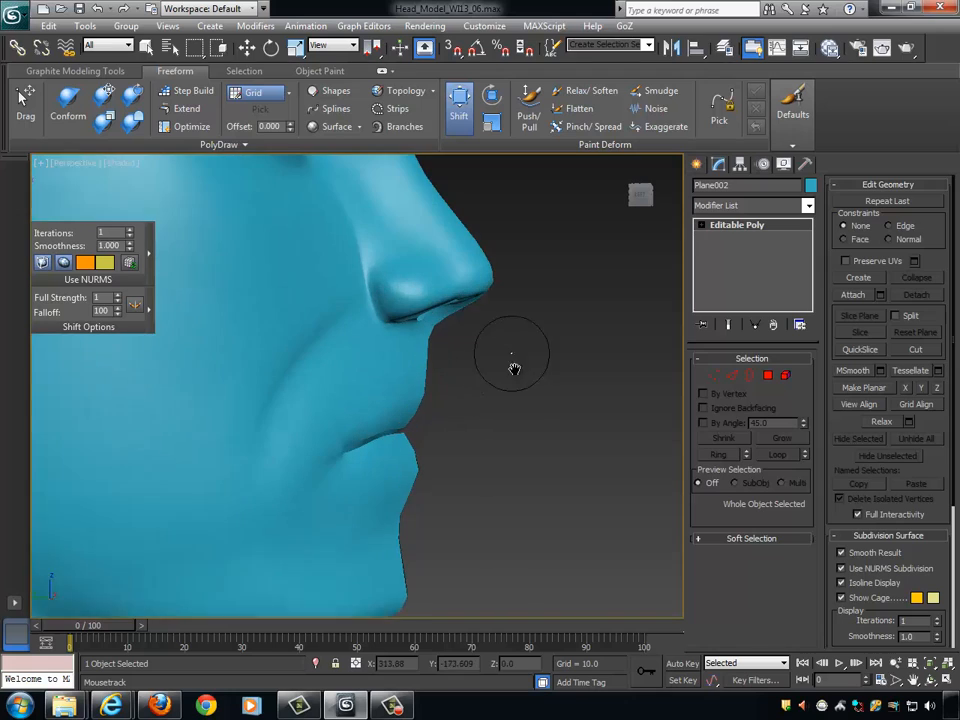
middle_click_drag(513, 369, 515, 408)
left_click_drag(552, 325, 552, 324, "ctrl")
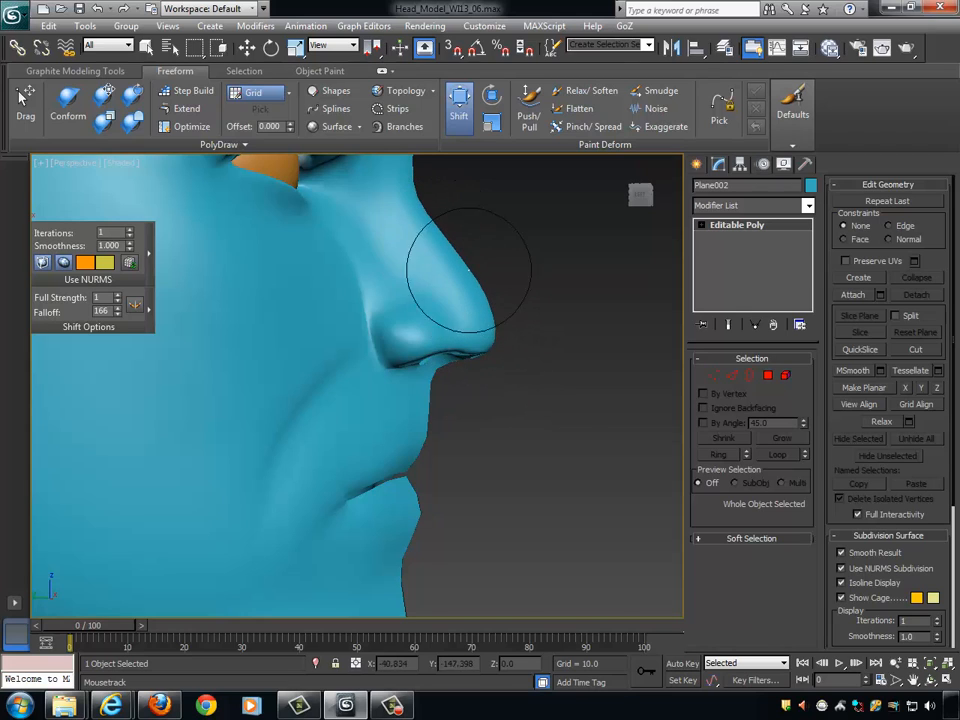
middle_click_drag(531, 345, 534, 401)
scroll(534, 401, "up", 2)
scroll(486, 307, "down", 3)
middle_click_drag(439, 300, 435, 317)
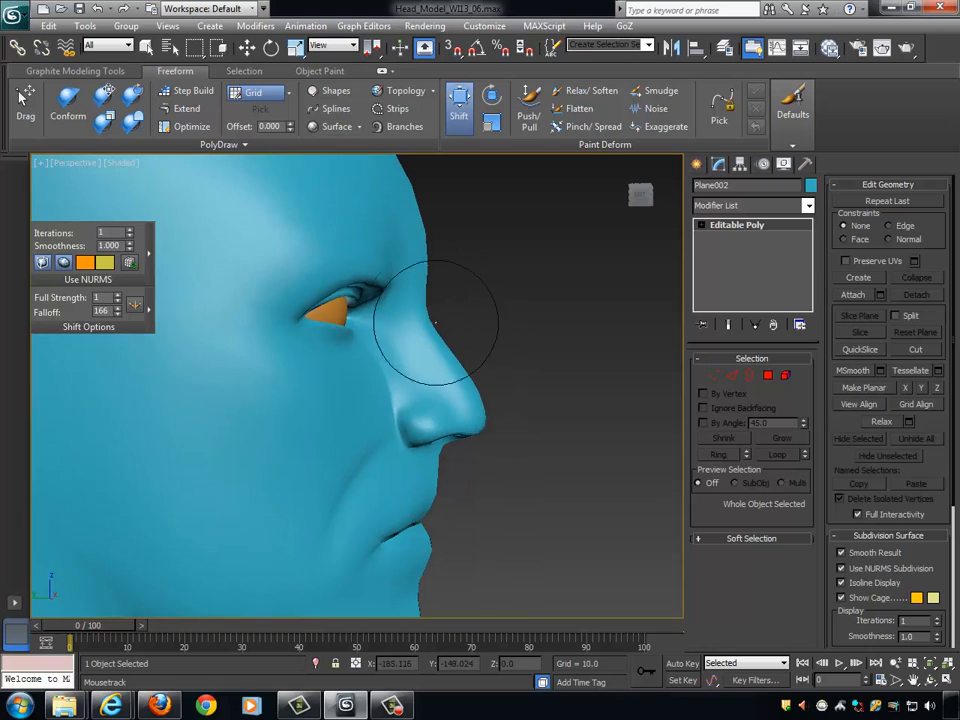
- Reduce the Shift brush falloff to 94 and push the root and bridge of the nose inward in profile
left_click(525, 293, "ctrl")
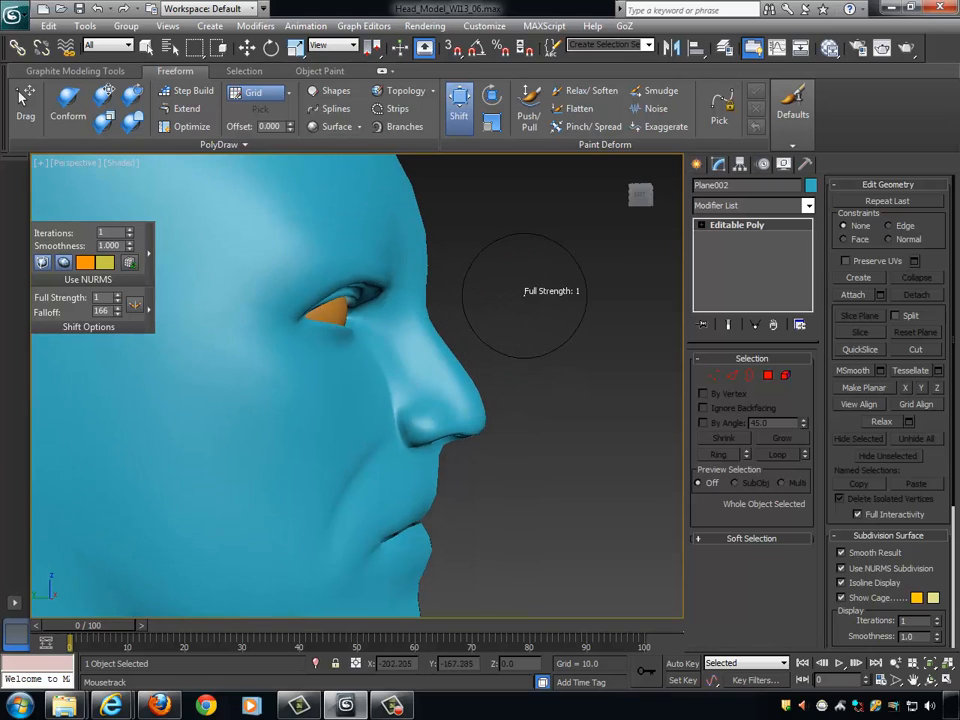
mouse_move(526, 294)
left_mouse_down("shift")
mouse_move(526, 335)
mouse_move(526, 300)
left_mouse_up("shift")
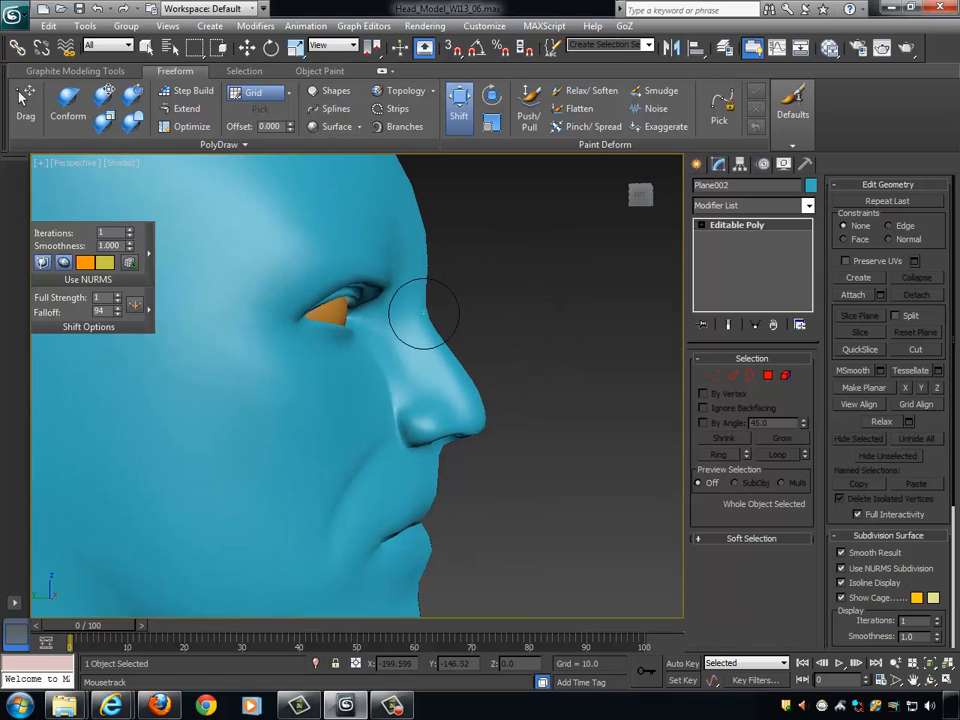
mouse_move(424, 313)
left_mouse_down()
mouse_move(401, 309)
mouse_move(405, 316)
left_mouse_up()
left_click_drag(449, 361, 451, 360)
mouse_move(455, 367)
left_mouse_down()
mouse_move(480, 402)
mouse_move(439, 359)
left_mouse_up()
- Shift the underside of the nose tip slightly upward with the brush and check the whole head's profile
middle_click_drag(569, 347, 528, 394, "alt")
scroll(528, 394, "down", 3)
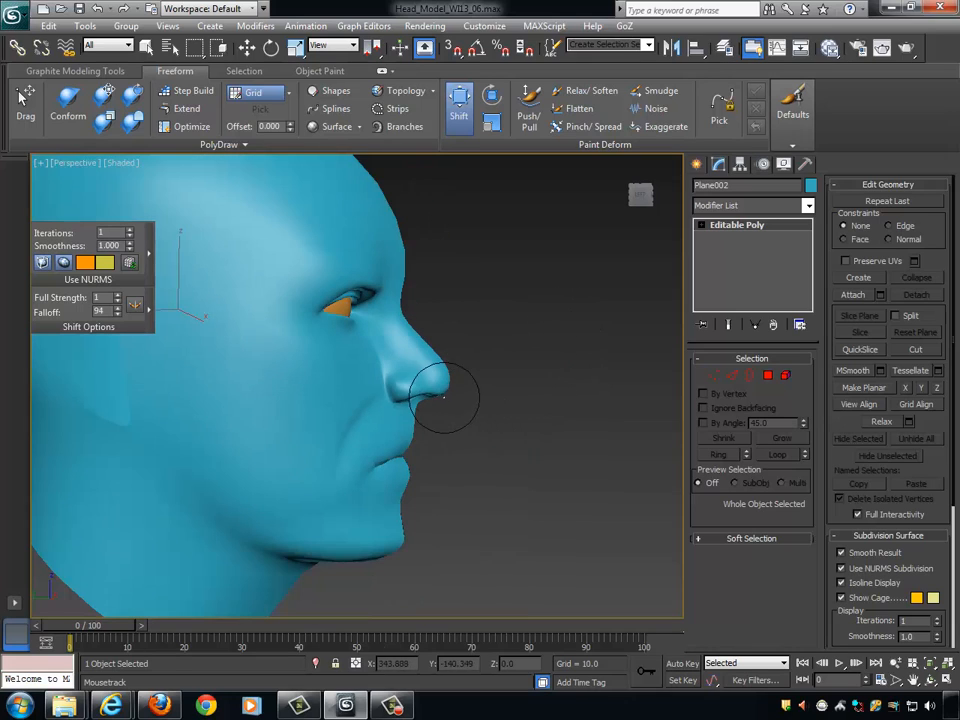
mouse_move(437, 405)
left_mouse_down()
mouse_move(425, 402)
mouse_move(439, 392)
left_mouse_up()
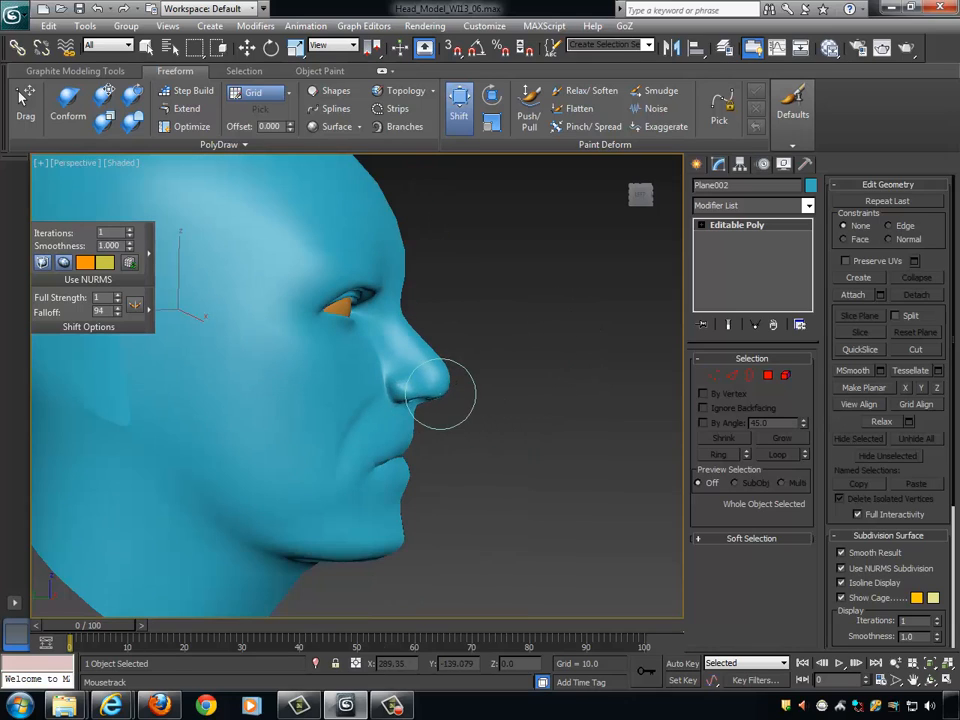
middle_click_drag(497, 396, 543, 382, "alt")
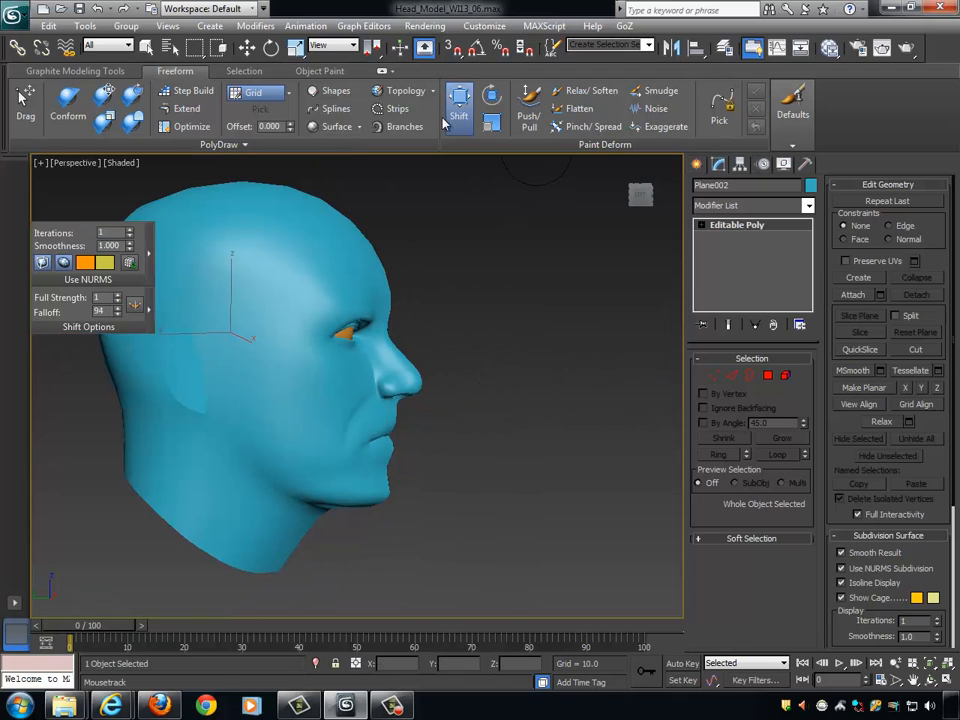
- Leave the Shift brush and examine the reshaped nose from the front, from below and in profile
key("w")
mouse_move(504, 242)
middle_mouse_down("alt")
mouse_move(386, 253)
mouse_move(466, 288)
mouse_move(450, 287)
mouse_move(458, 287)
middle_mouse_up("alt")
scroll(458, 287, "up", 3)
middle_click_drag(394, 346, 322, 291, "alt")
scroll(418, 354, "up", 3)
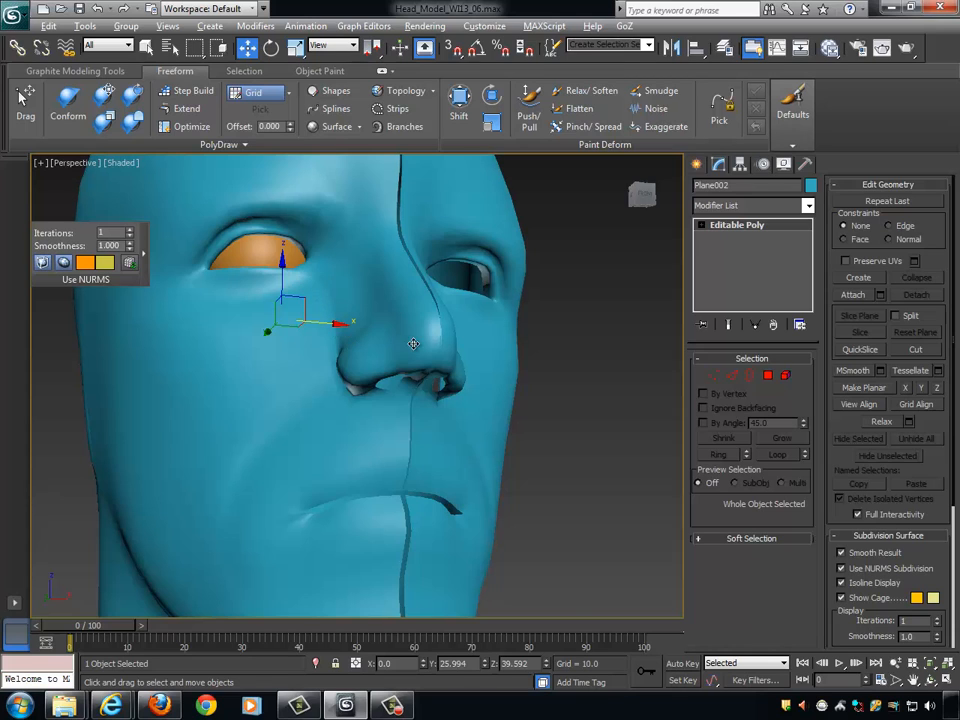
middle_click_drag(413, 343, 549, 340, "alt")
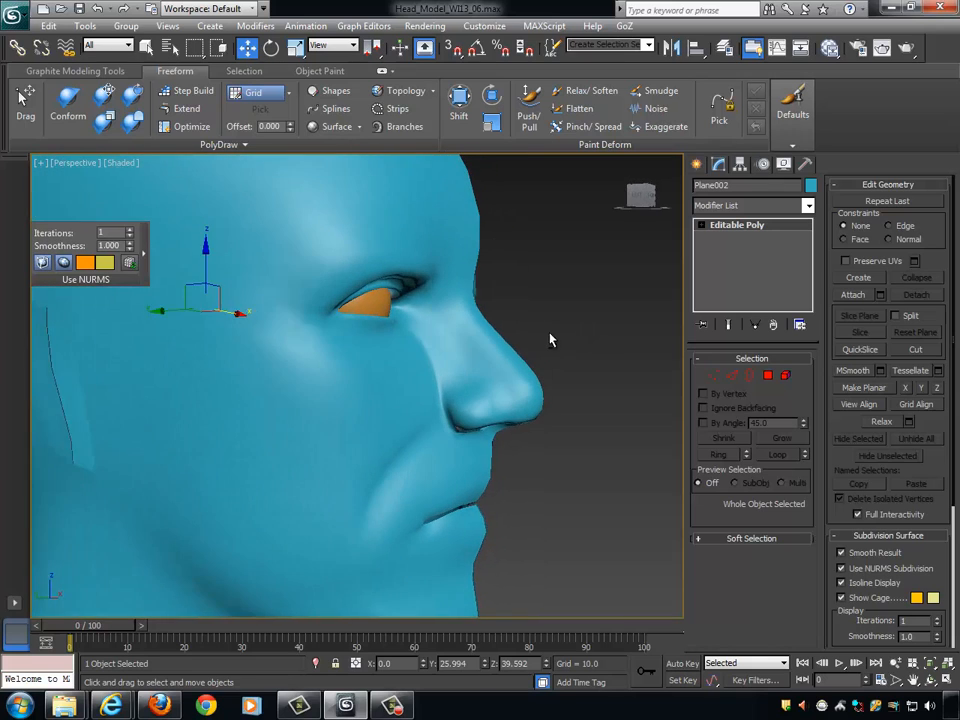
middle_click_drag(504, 388, 470, 391, "alt")
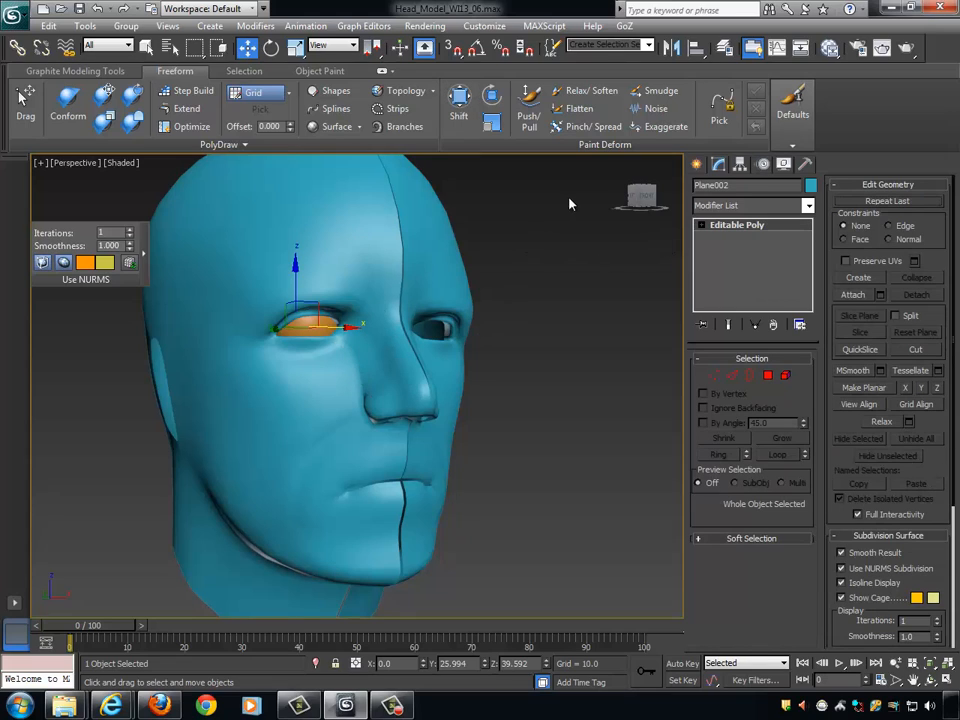
- Relax the surface beside the nose with the Relax/Soften brush at Size 20 and Strength 1, and check the nostril and face
left_click(580, 91)
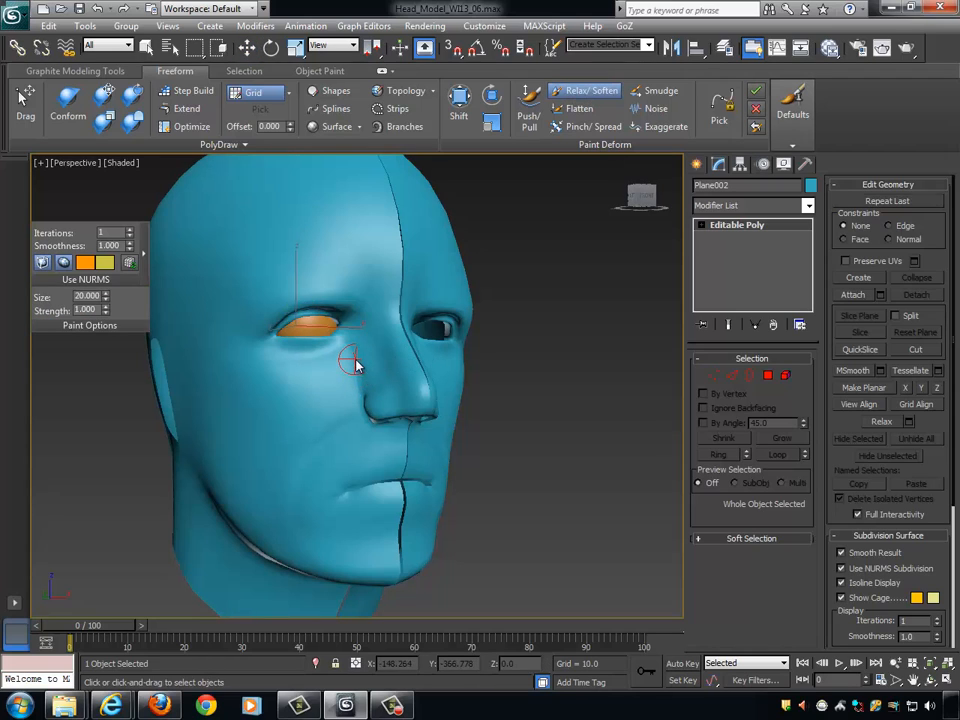
mouse_move(360, 392)
middle_mouse_down("alt")
mouse_move(439, 386)
mouse_move(355, 376)
middle_mouse_up("alt")
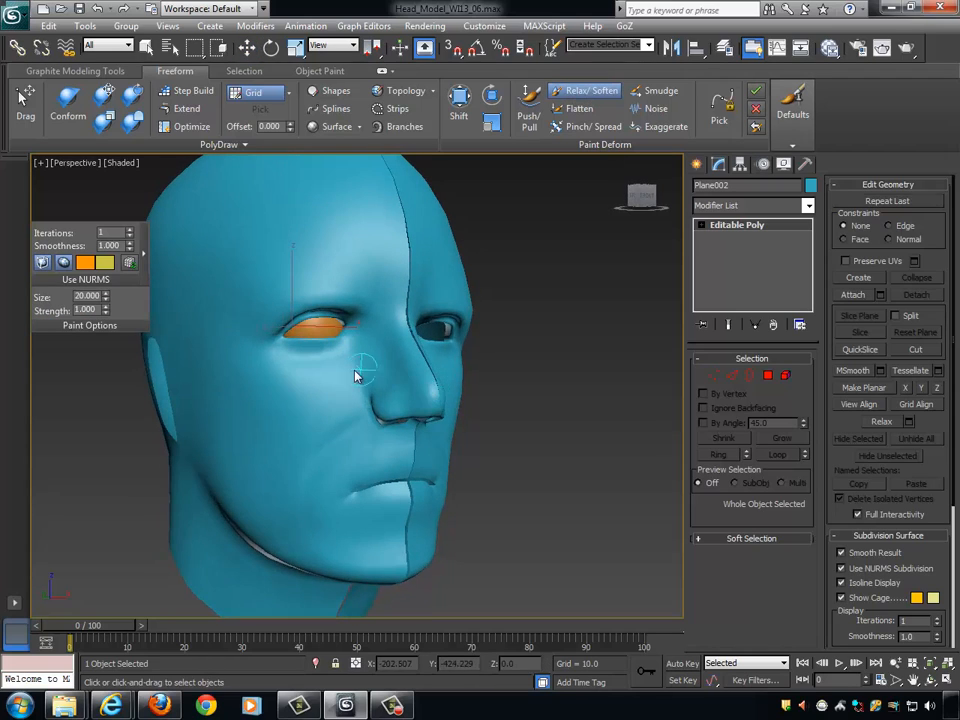
middle_click_drag(481, 376, 433, 388, "alt")
scroll(454, 399, "up", 8)
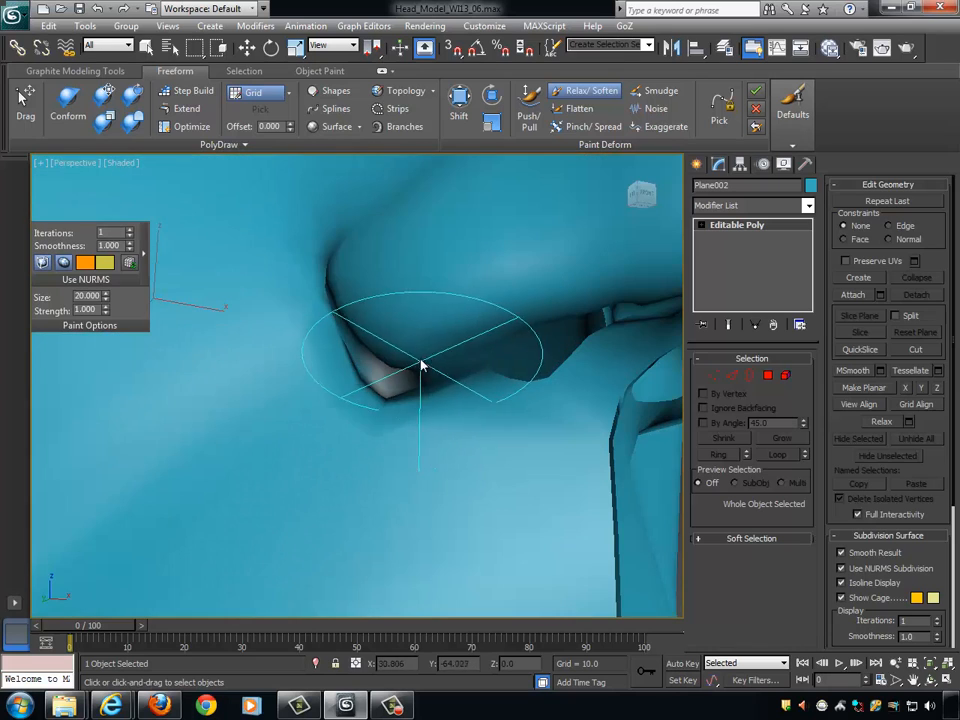
scroll(531, 345, "down", 8)
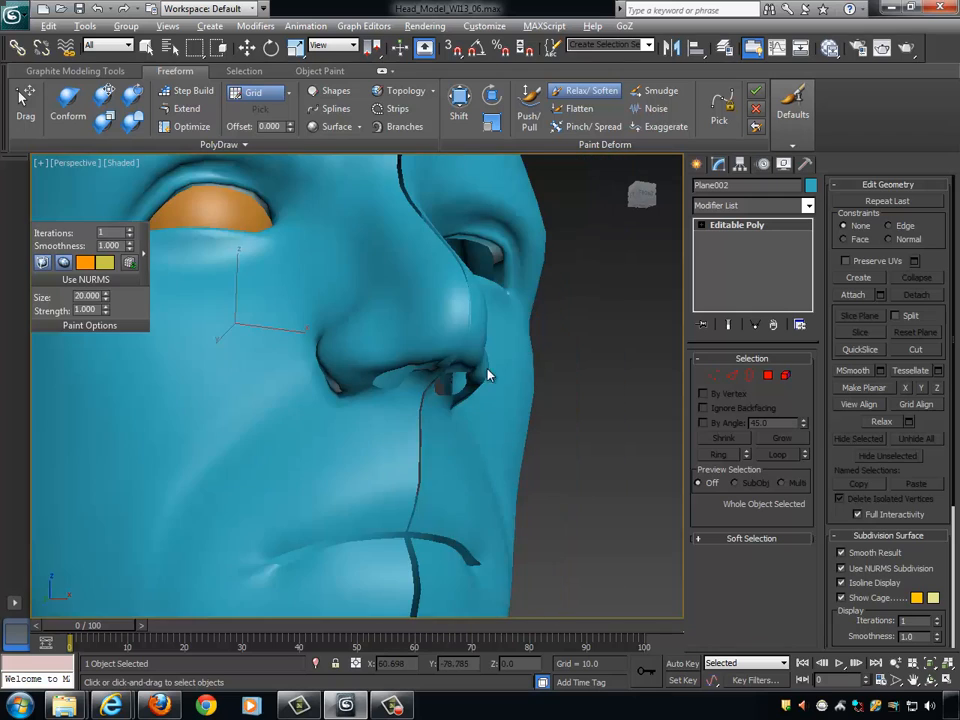
middle_click_drag(489, 386, 540, 362, "alt")
scroll(499, 452, "down", 5)
scroll(530, 394, "down", 2)
scroll(478, 381, "up", 2)
scroll(475, 371, "up", 3)
- Collapse the Freeform ribbon to its headings, leave the Relax/Soften brush and enter vertex editing with the Move tool around the eye
left_click(713, 375)
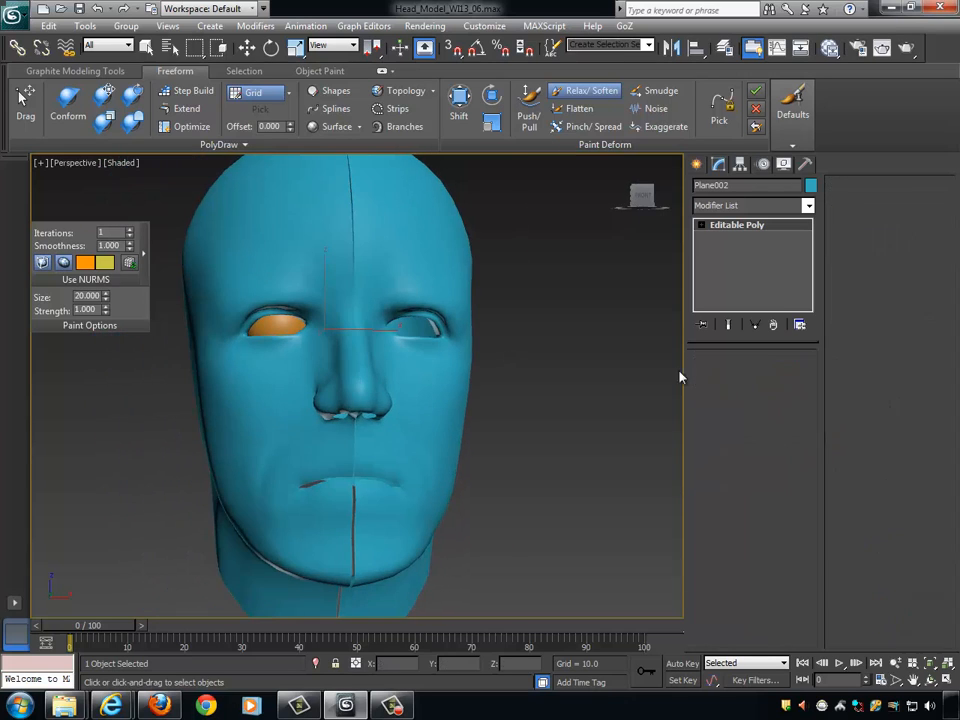
scroll(456, 356, "up", 3)
mouse_move(456, 356)
middle_mouse_down()
mouse_move(521, 388)
mouse_move(498, 378)
middle_mouse_up()
scroll(521, 386, "up", 3)
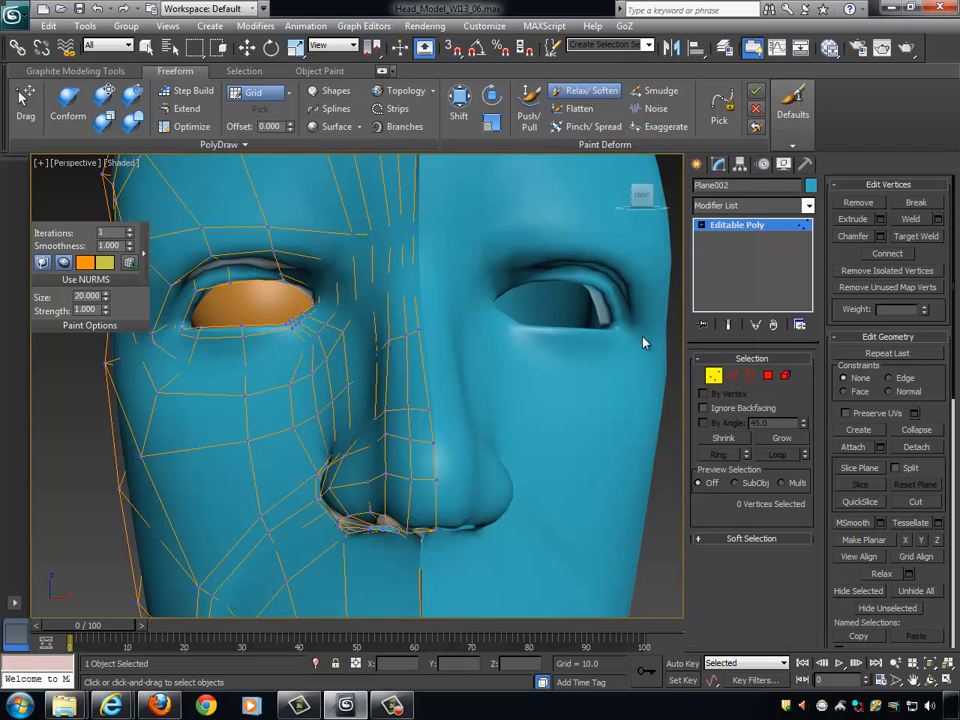
left_click(381, 71)
left_click(713, 316)
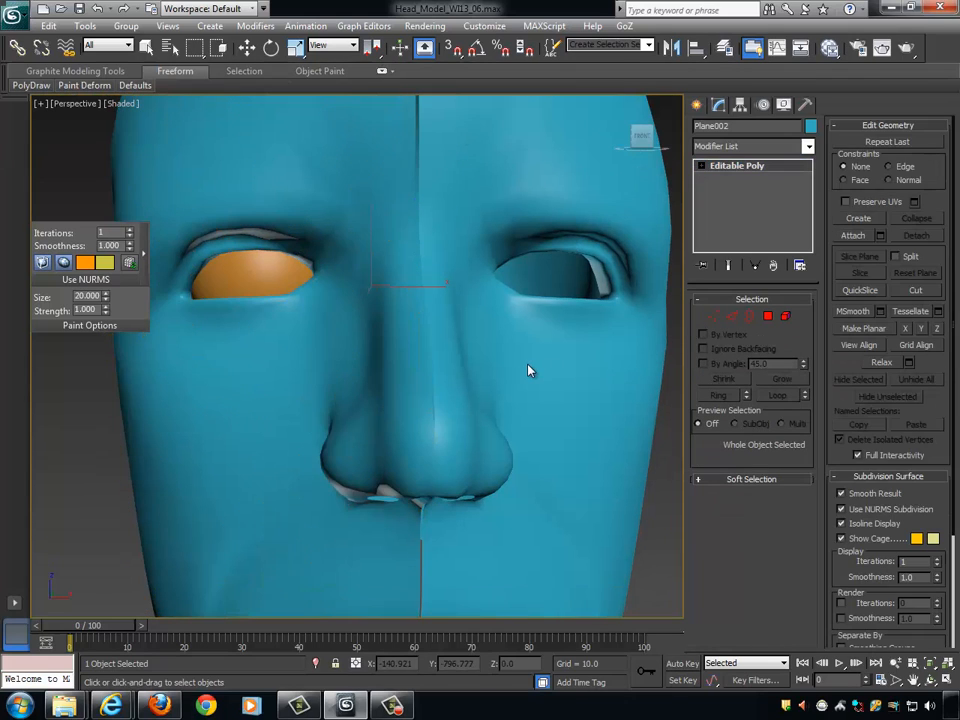
middle_click_drag(528, 366, 526, 388, "alt")
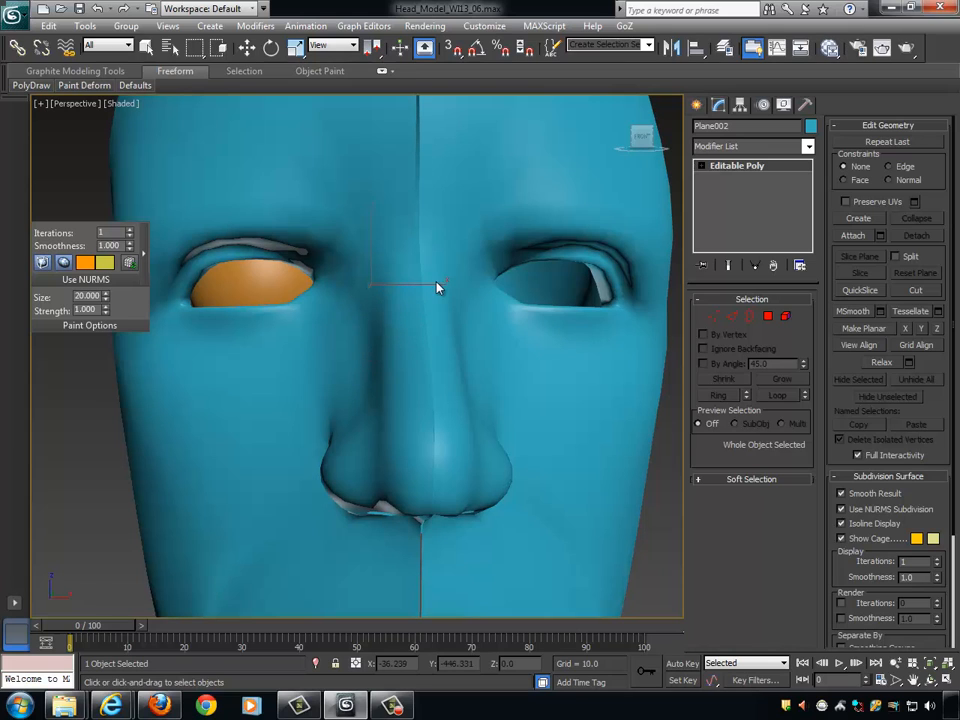
key("w")
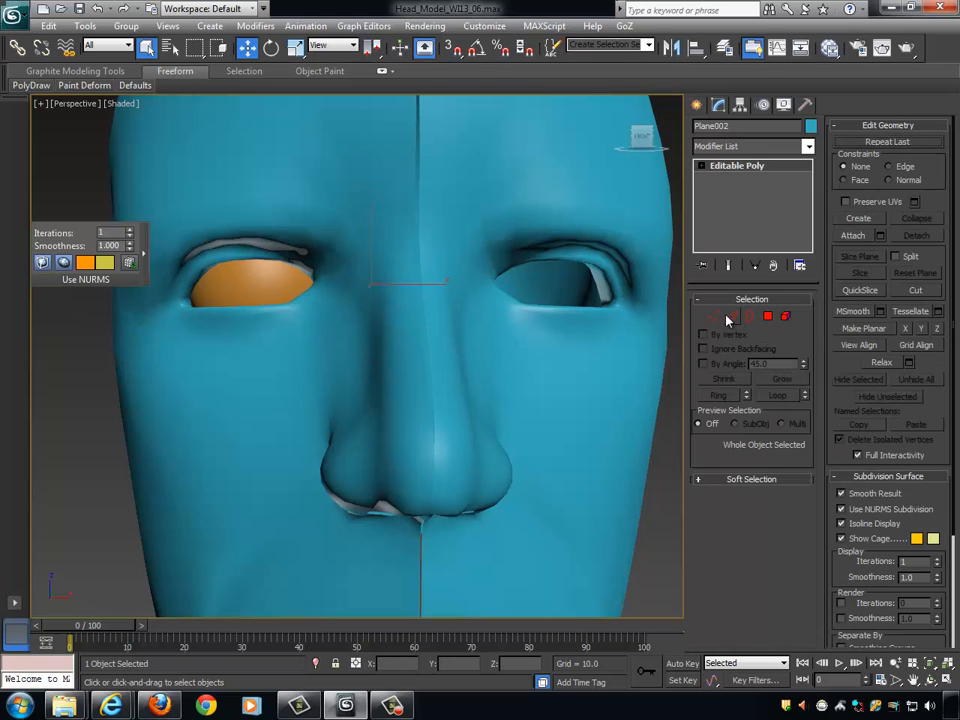
key("1")
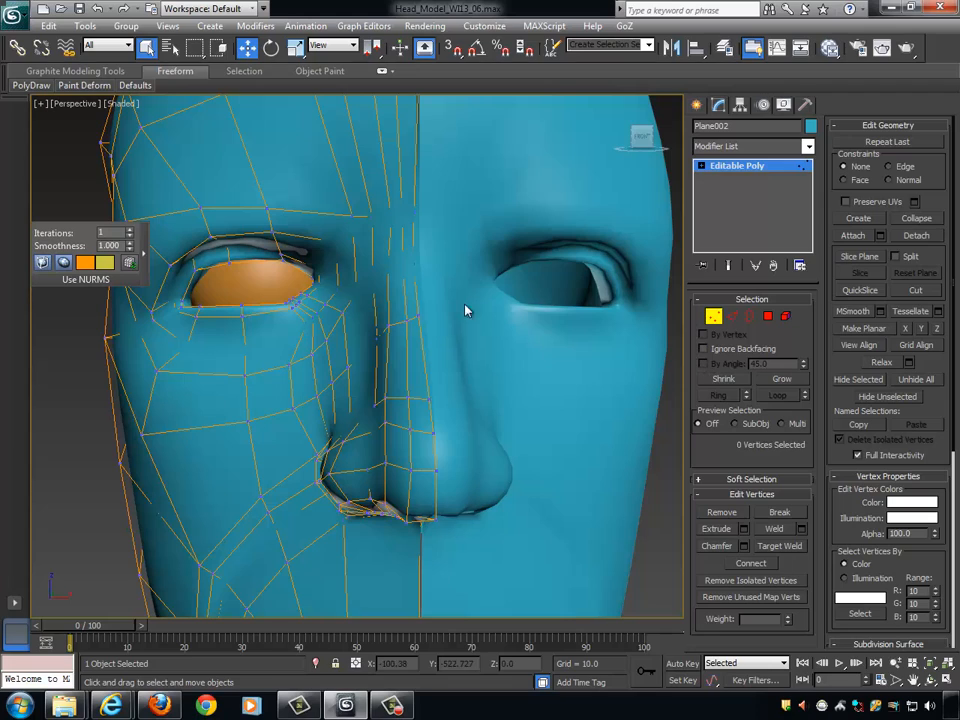
- Enable Soft Selection with Falloff 20 for the seven inner eye corner vertices and shift them about 1 unit toward the nose in X
left_click(752, 479)
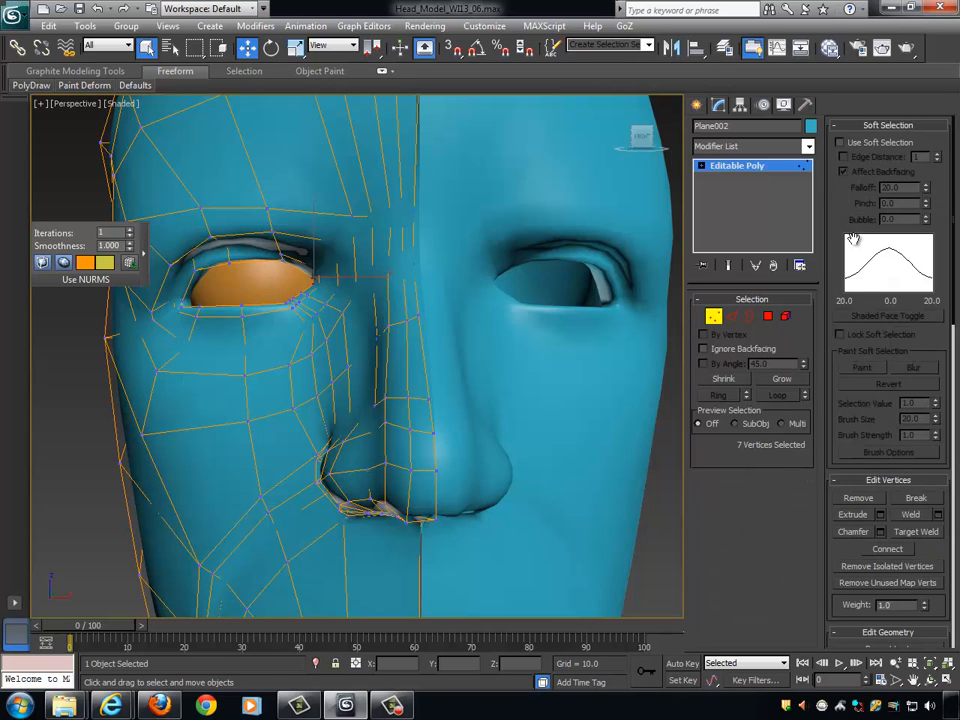
left_click(841, 143)
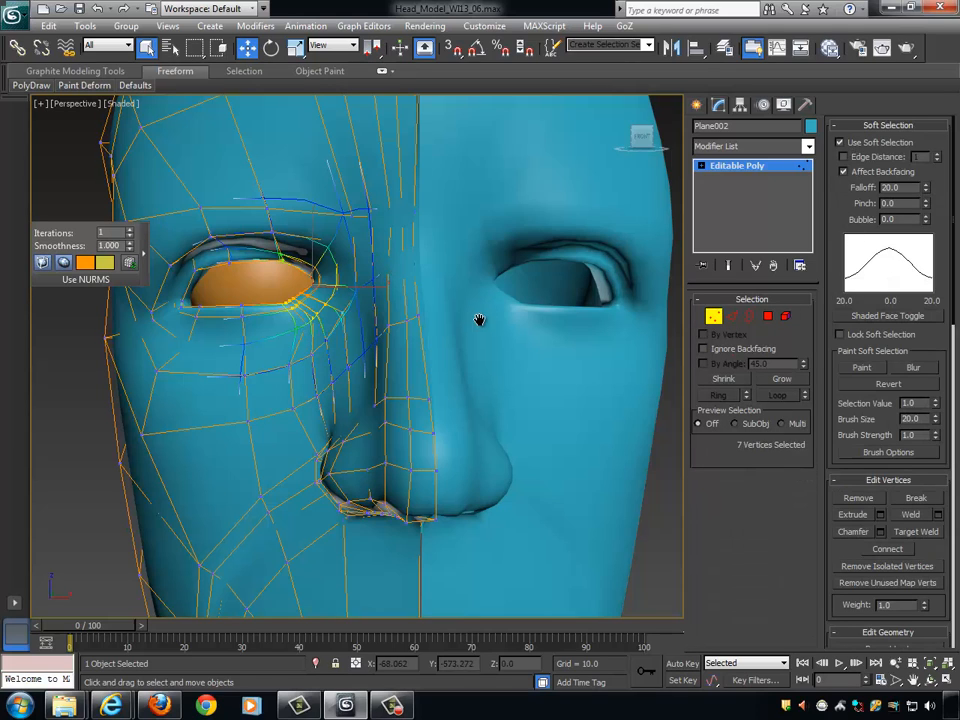
middle_click_drag(480, 319, 477, 330)
left_click_drag(370, 300, 379, 300)
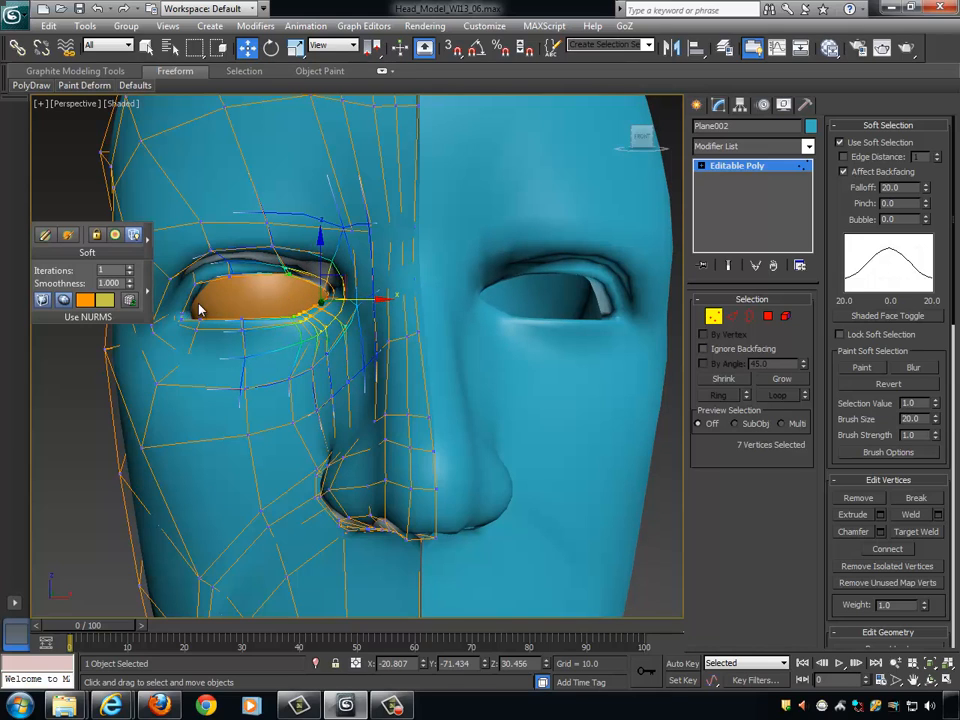
key("ctrl+z")
middle_click_drag(360, 336, 353, 321, "alt")
middle_click_drag(440, 284, 349, 316, "alt")
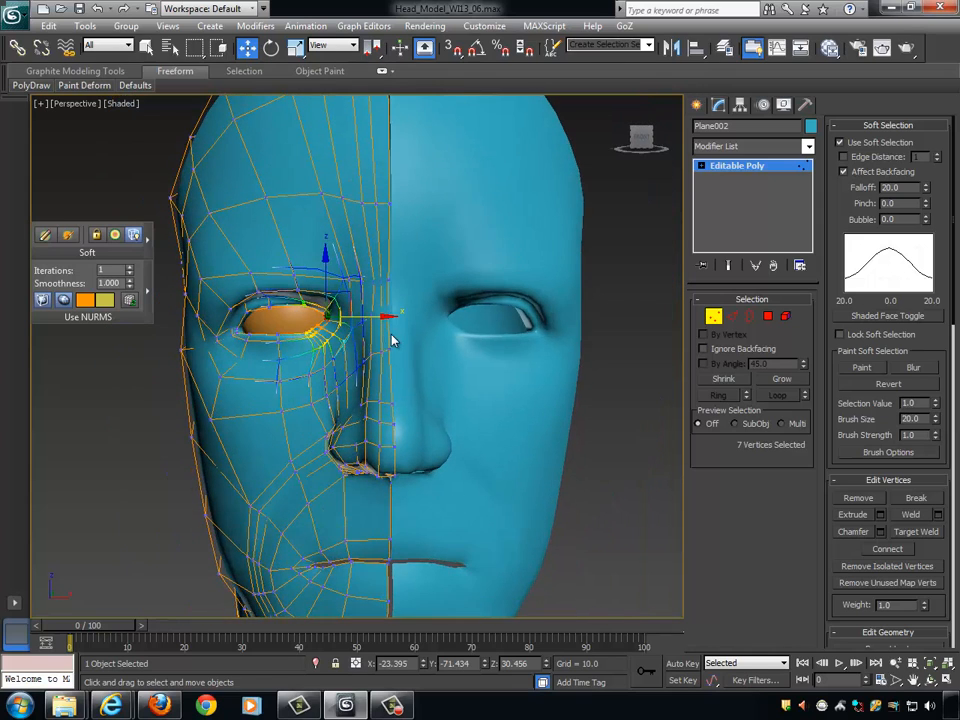
scroll(366, 295, "up", 3)
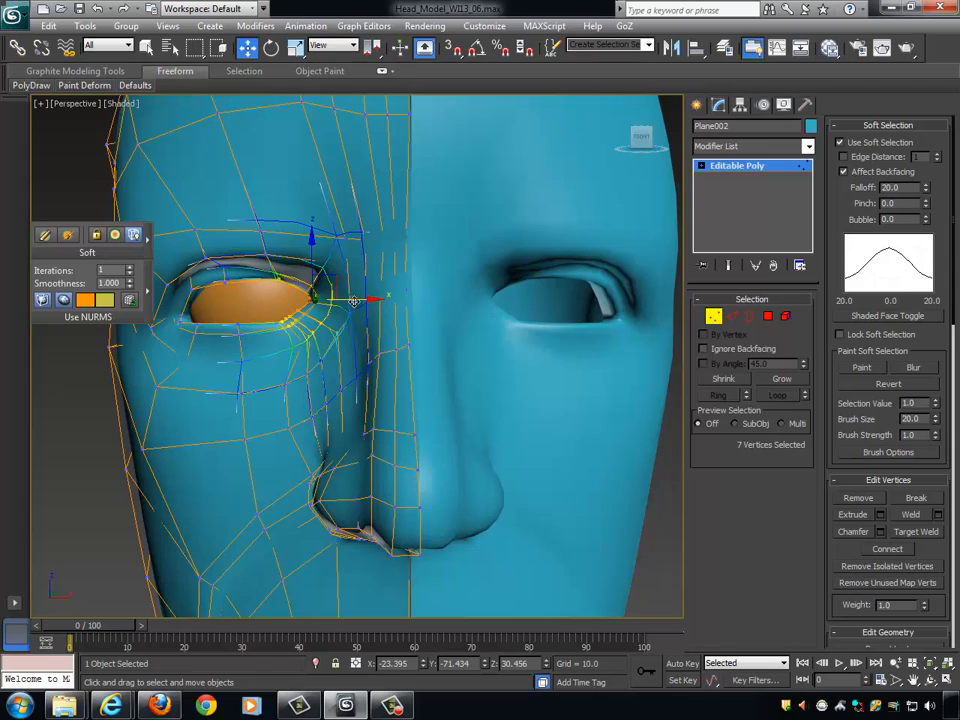
left_click_drag(360, 298, 365, 298)
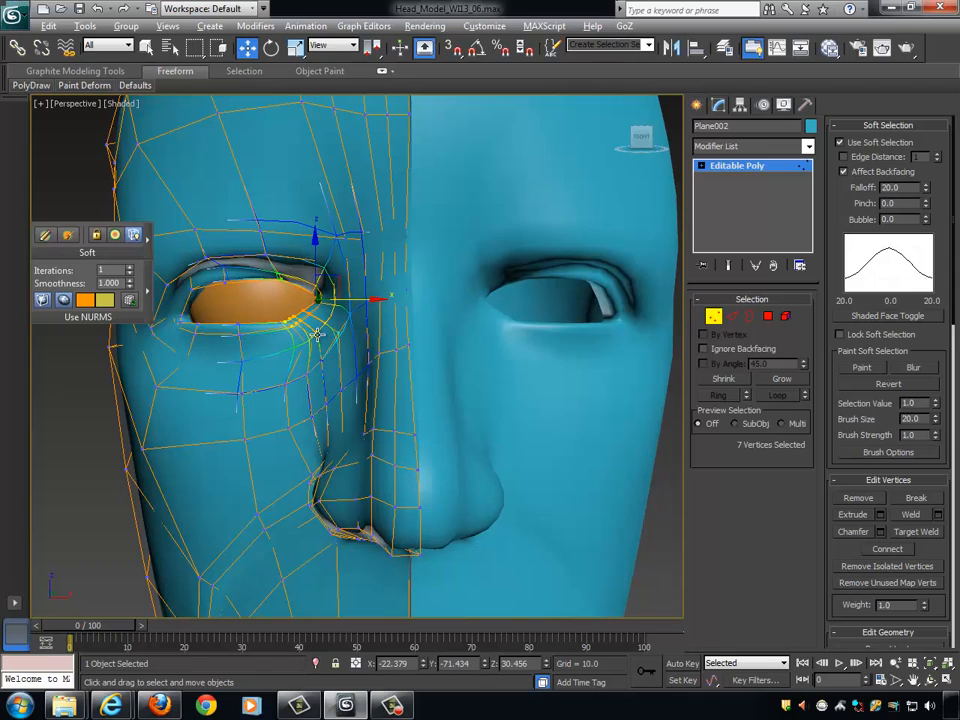
middle_click_drag(362, 300, 392, 328, "alt")
- Lower the two vertices at the middle of the lower eyelid about 1.2 units in Z and check the smoothed face
left_click(304, 312)
scroll(279, 328, "up", 4)
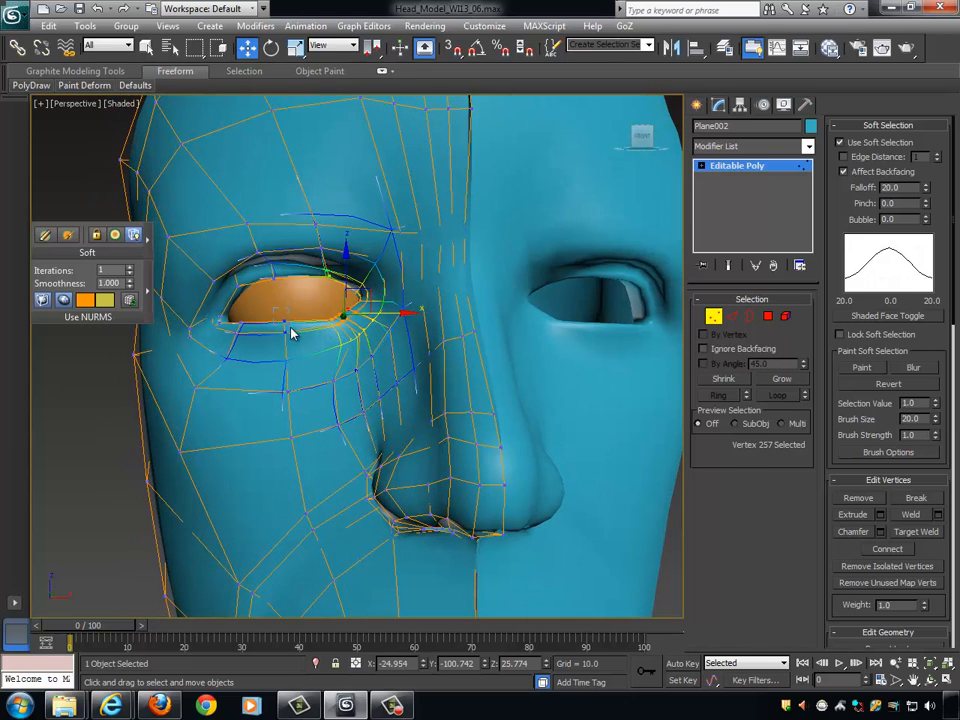
left_click_drag(290, 327, 292, 330)
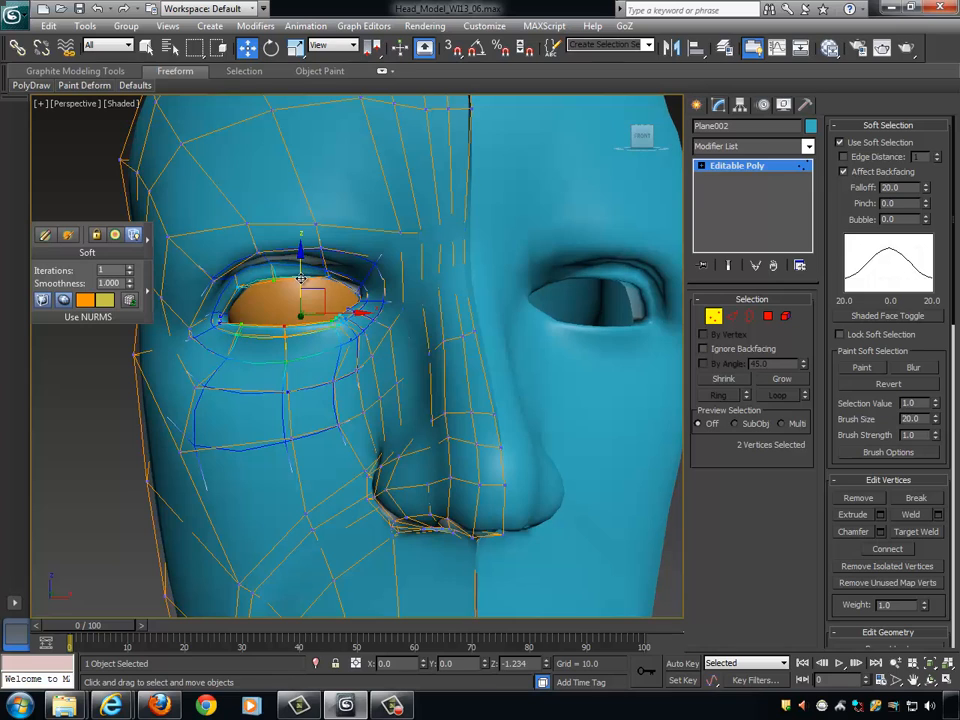
scroll(385, 310, "up", 3)
left_click(714, 318)
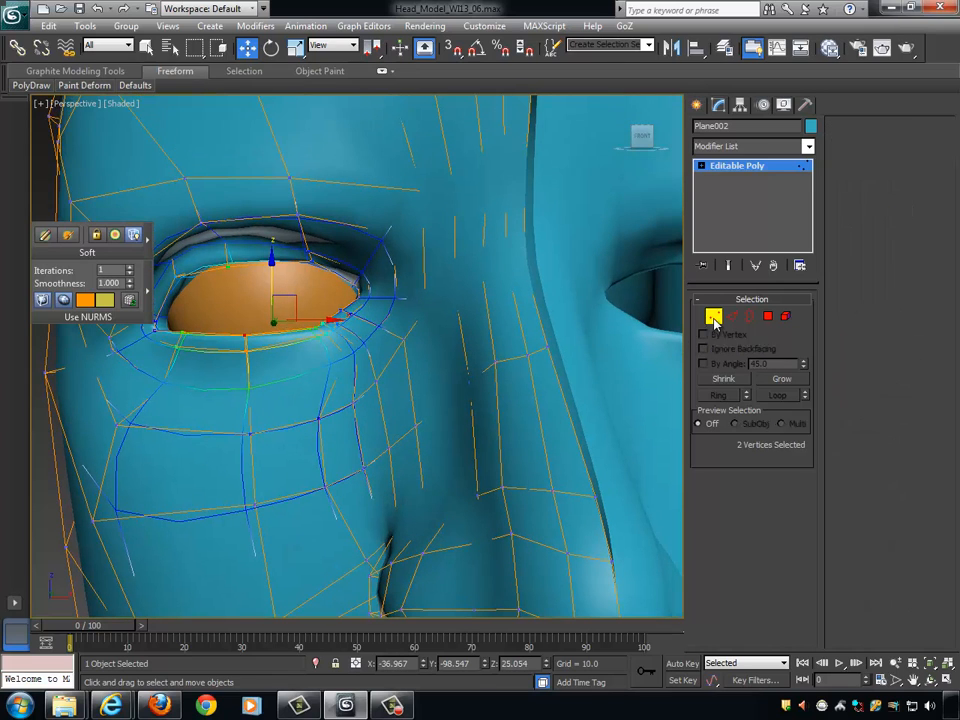
middle_click_drag(462, 323, 400, 356, "alt")
scroll(505, 320, "down", 5)
scroll(398, 358, "up", 3)
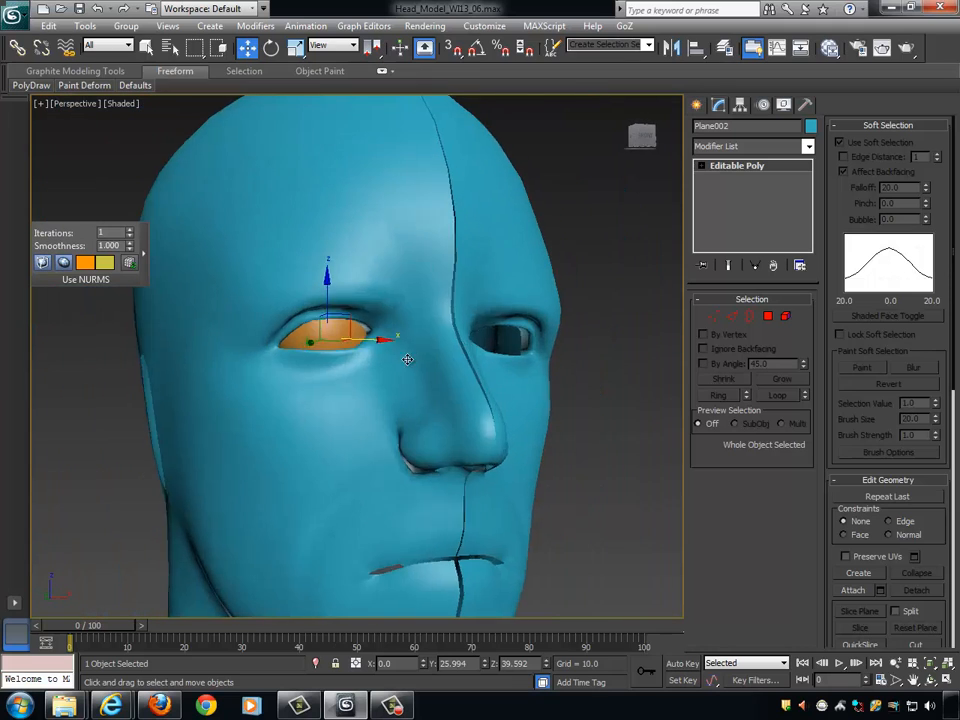
- Turn off Soft Selection and move the lower-lid vertex pair beside the inner eye corner closer to the corner
scroll(398, 358, "up", 4)
left_click(714, 317)
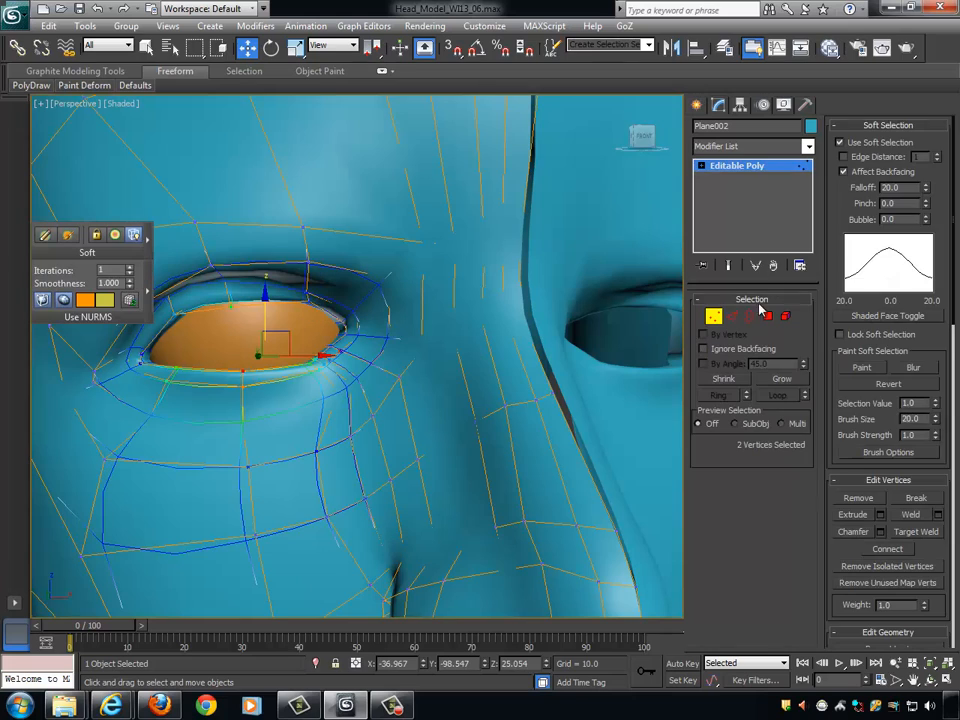
left_click(841, 143)
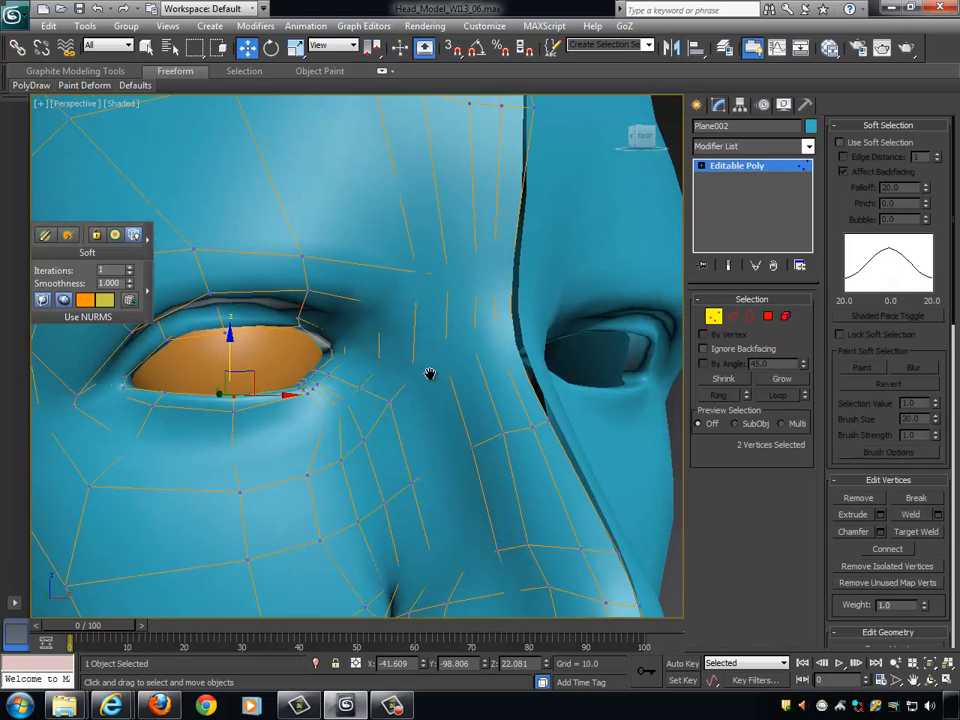
scroll(429, 375, "up", 3)
middle_click_drag(387, 376, 427, 357)
middle_click_drag(354, 396, 315, 401, "alt")
left_click_drag(321, 384, 325, 388)
middle_click_drag(328, 390, 352, 388, "alt")
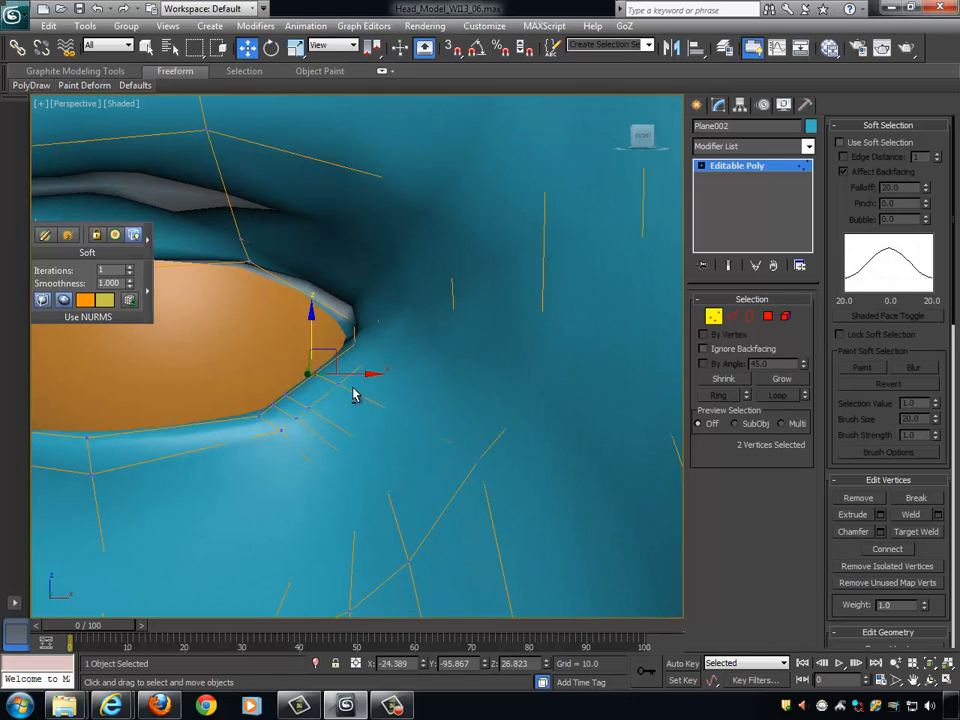
left_click_drag(357, 372, 349, 301)
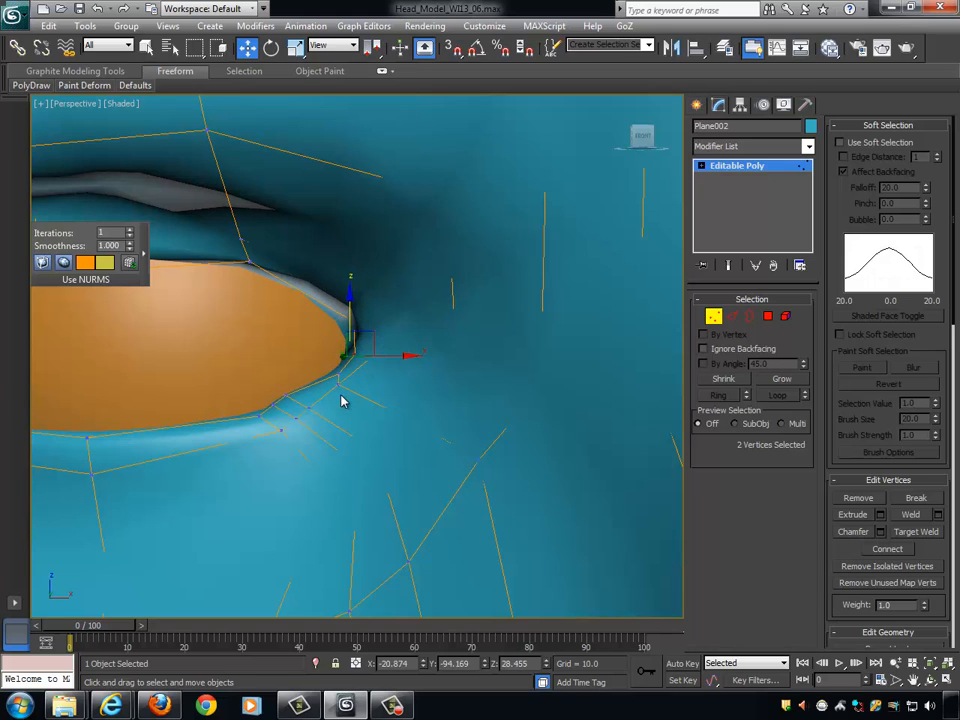
- Raise the next lower-lid vertex pair about 1.3 units in Z and adjust the vertices at the inner eye corner
middle_click_drag(340, 401, 266, 368, "alt")
mouse_move(307, 400)
left_mouse_down()
mouse_move(302, 387)
mouse_move(341, 393)
mouse_move(330, 393)
left_mouse_up()
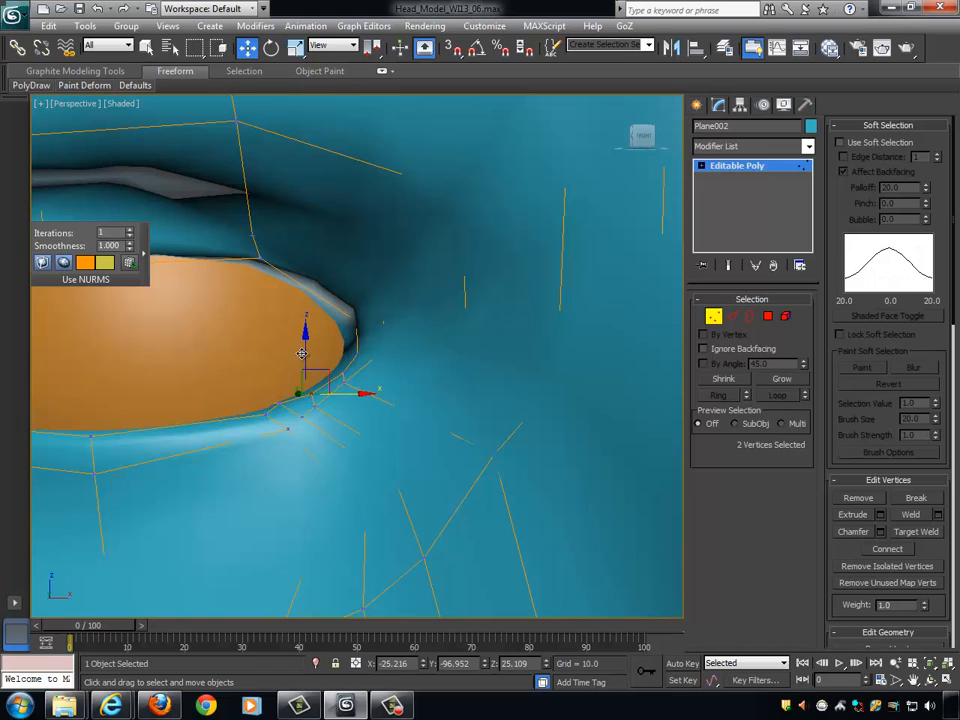
left_click_drag(305, 352, 307, 337)
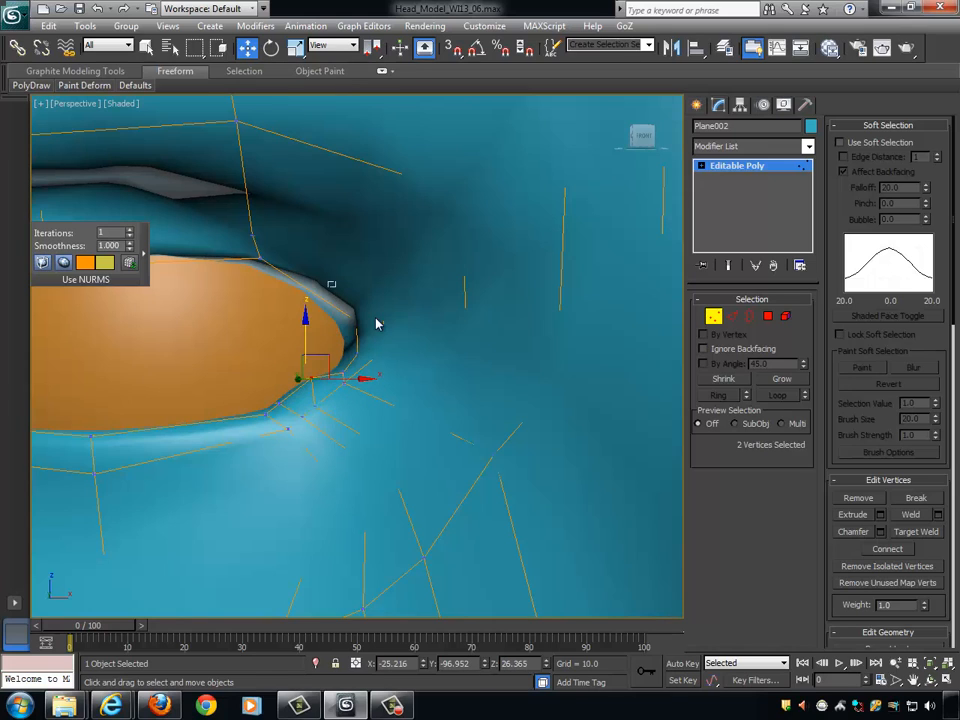
left_click_drag(386, 343, 386, 343)
middle_click_drag(388, 344, 435, 353, "alt")
left_click_drag(360, 264, 359, 283)
middle_click_drag(378, 354, 410, 345)
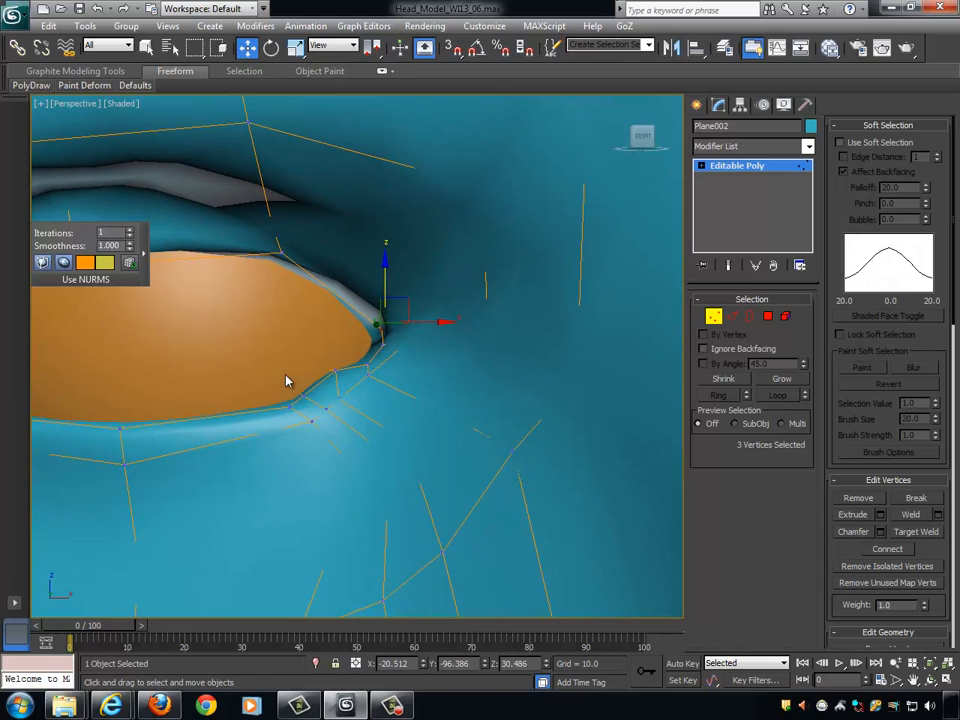
- Enable Ignore Backfacing and raise the lower-lid vertices farther out from the inner eye corner, the outermost pair by about 1 unit in Z
left_click_drag(317, 408, 317, 408)
mouse_move(294, 345)
left_mouse_down()
mouse_move(298, 322)
mouse_move(302, 330)
left_mouse_up()
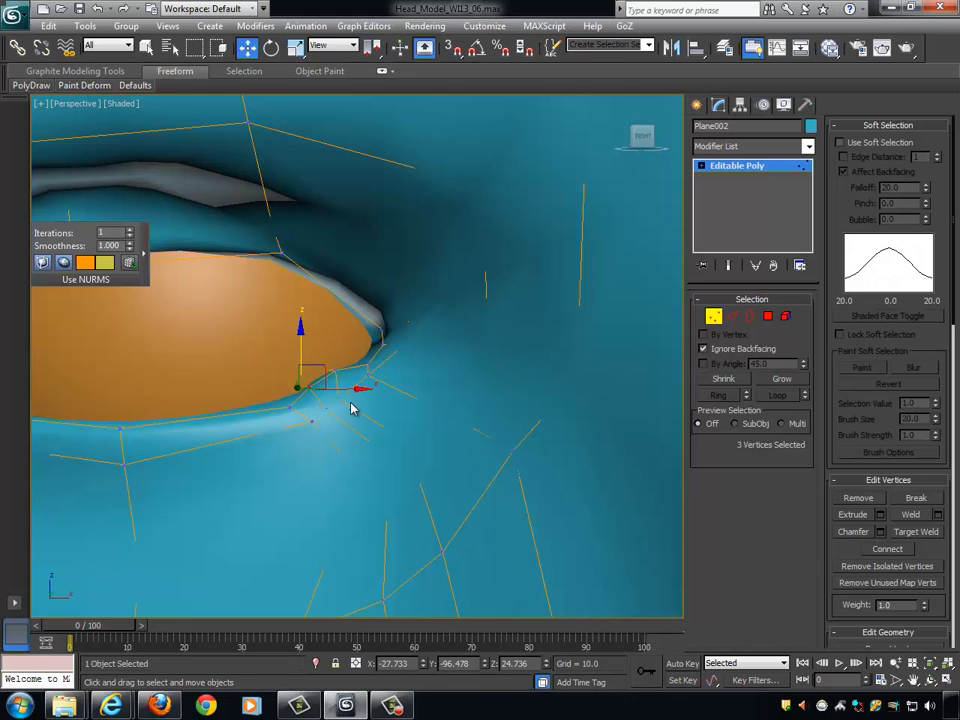
middle_click_drag(351, 408, 342, 404, "alt")
left_click_drag(296, 417, 297, 418)
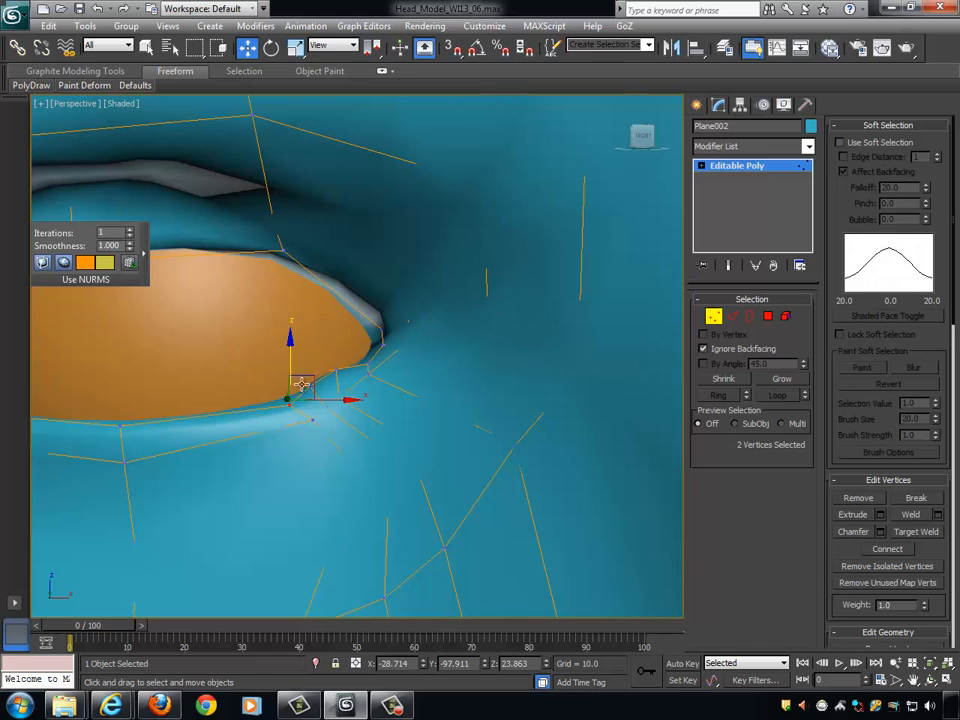
left_click_drag(288, 362, 288, 340)
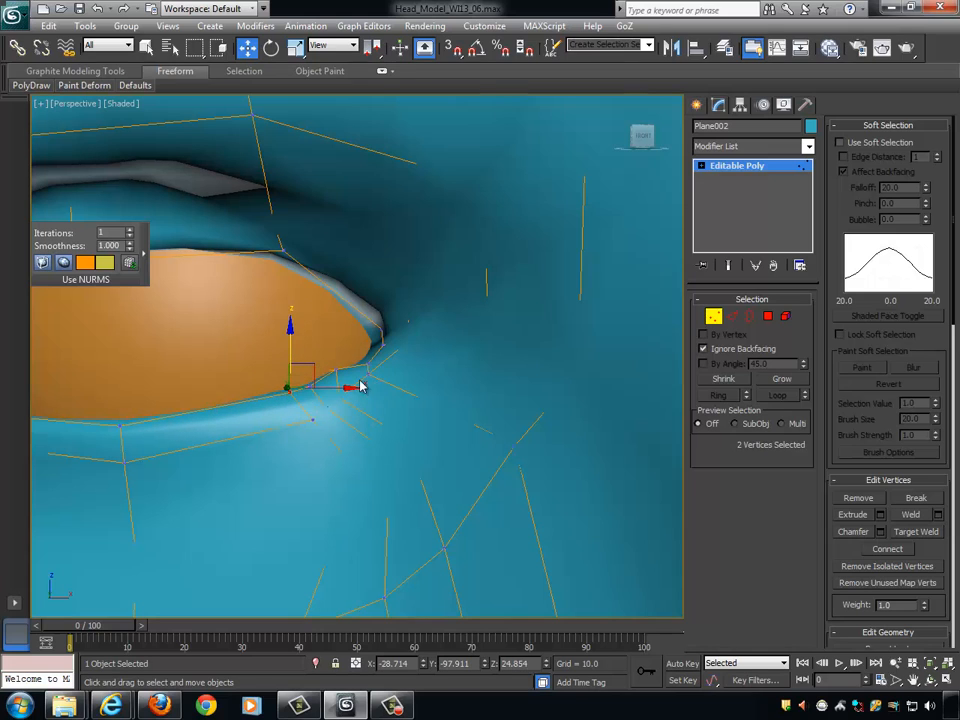
- Shift the lower-lid vertex pair beside the inner eye corner slightly outward and raise the next pair about 0.3 units in Z
middle_click_drag(326, 360, 319, 357, "alt")
left_click_drag(347, 381, 346, 323)
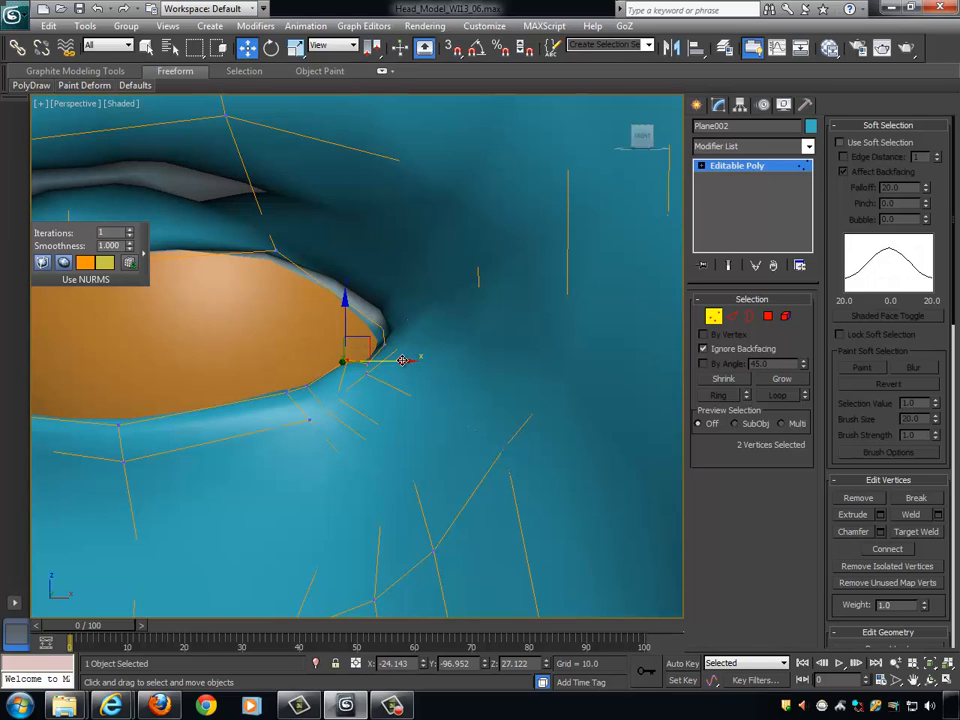
left_click_drag(402, 360, 390, 362)
left_click_drag(339, 323, 316, 344)
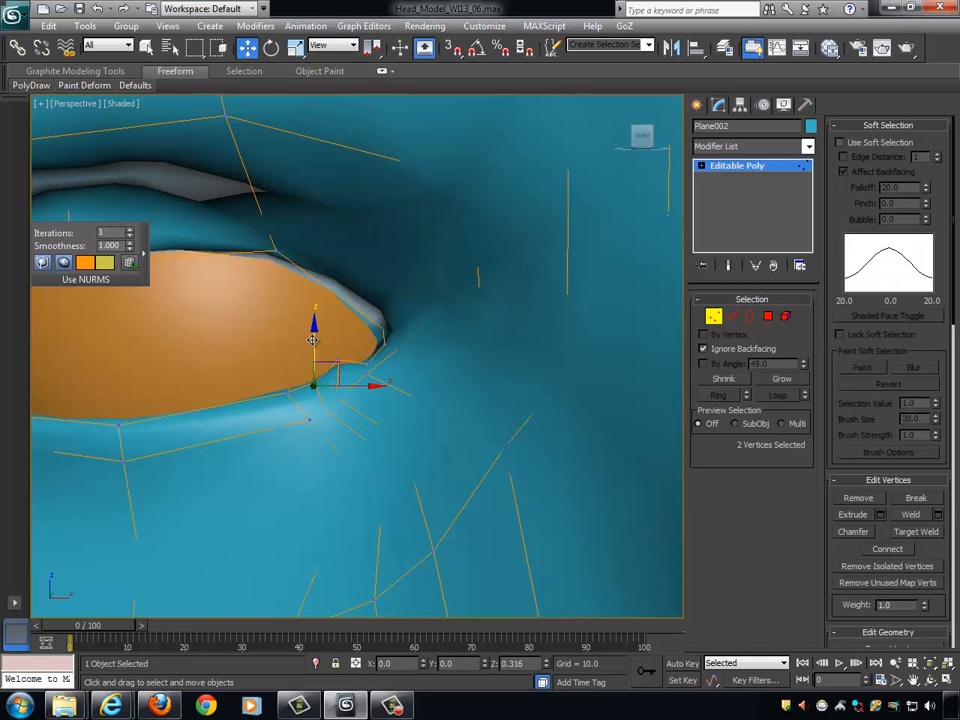
scroll(397, 338, "down", 3)
scroll(397, 338, "up", 3)
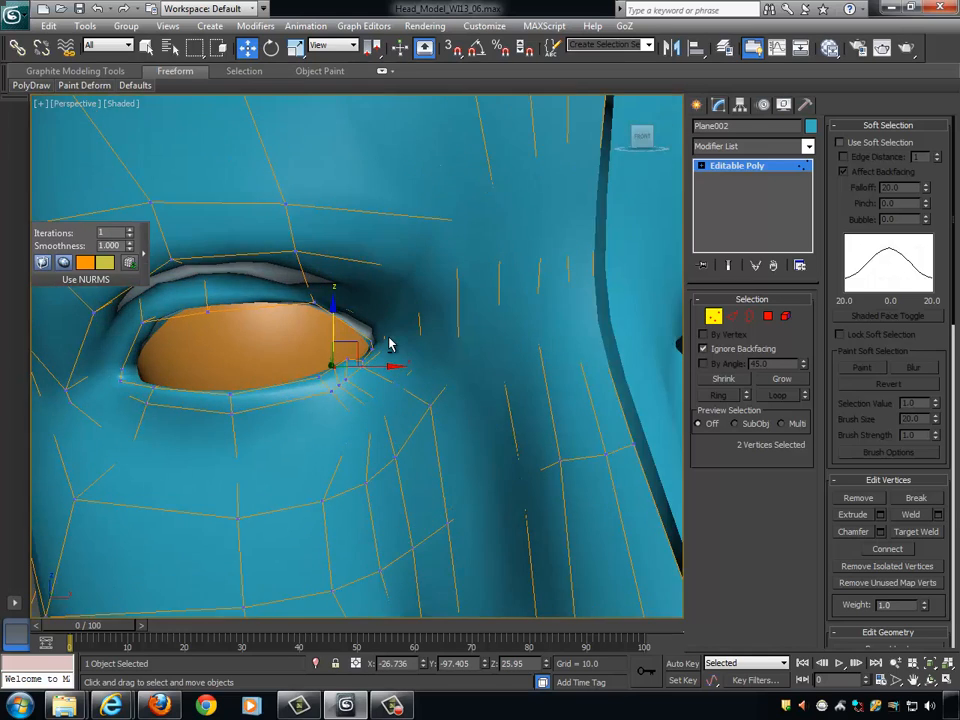
- Fine-tune the lower-lid vertex pair beside the inner eye corner in Z and X, and nudge the next pair's height
left_click_drag(390, 343, 380, 298)
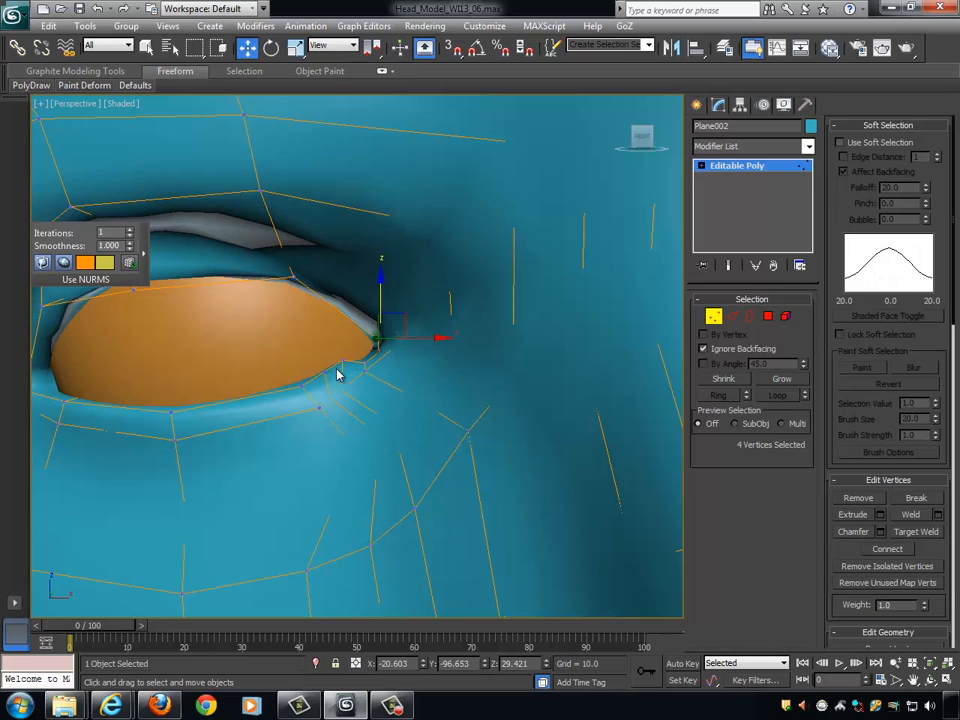
left_click_drag(349, 368, 351, 371)
left_click_drag(340, 313, 341, 320)
left_click_drag(370, 360, 385, 358)
left_click_drag(333, 385, 365, 370)
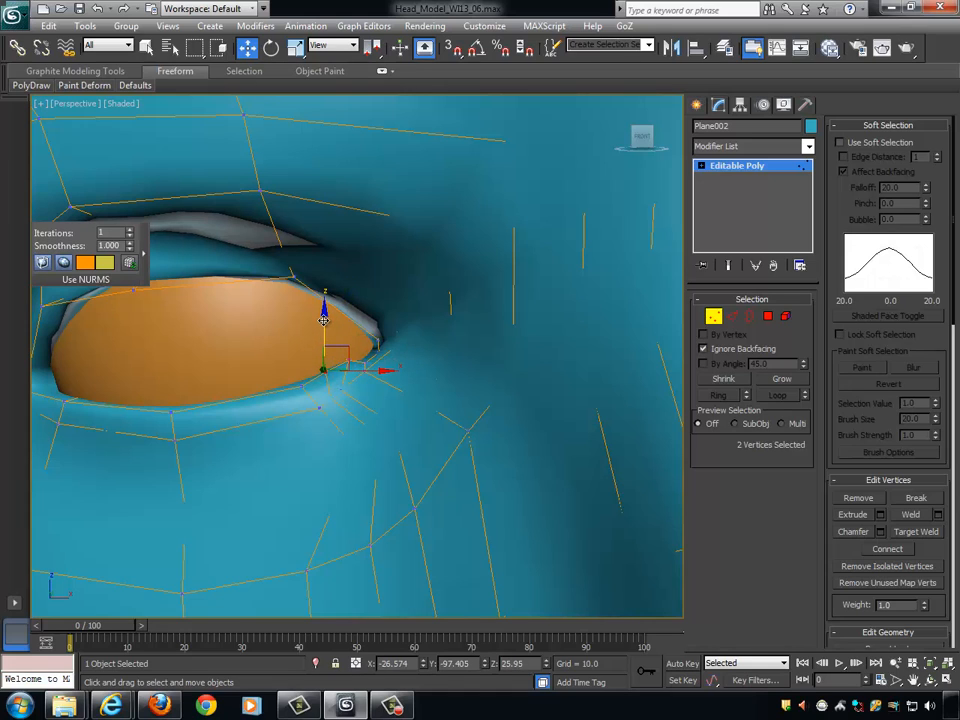
left_click_drag(323, 319, 322, 320)
scroll(371, 412, "down", 4)
scroll(363, 388, "up", 4)
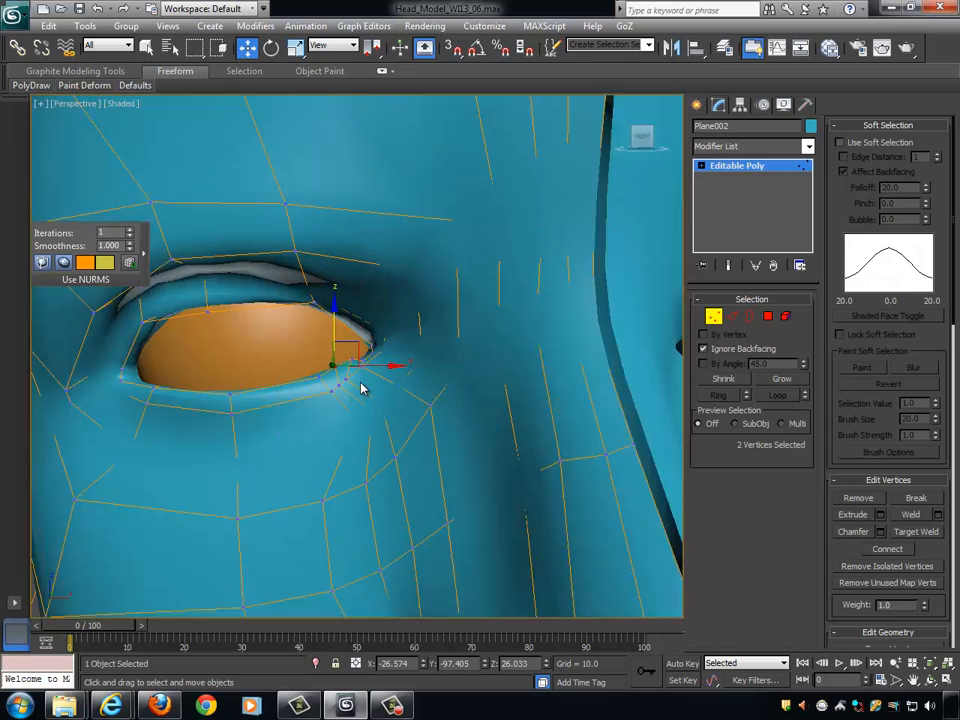
- Select the single outer-rim vertex of the lower lid just below the inner eye corner
left_click(340, 388)
middle_click_drag(393, 424, 474, 374, "alt")
left_click(361, 369)
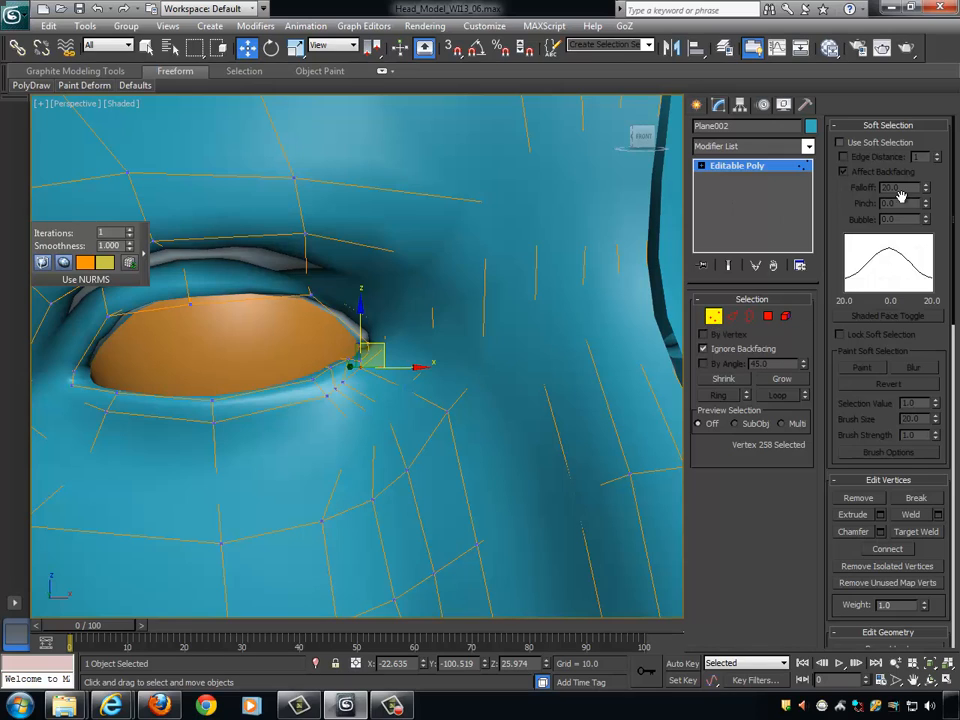
left_click_drag(946, 493, 957, 332)
left_click_drag(948, 440, 935, 602)
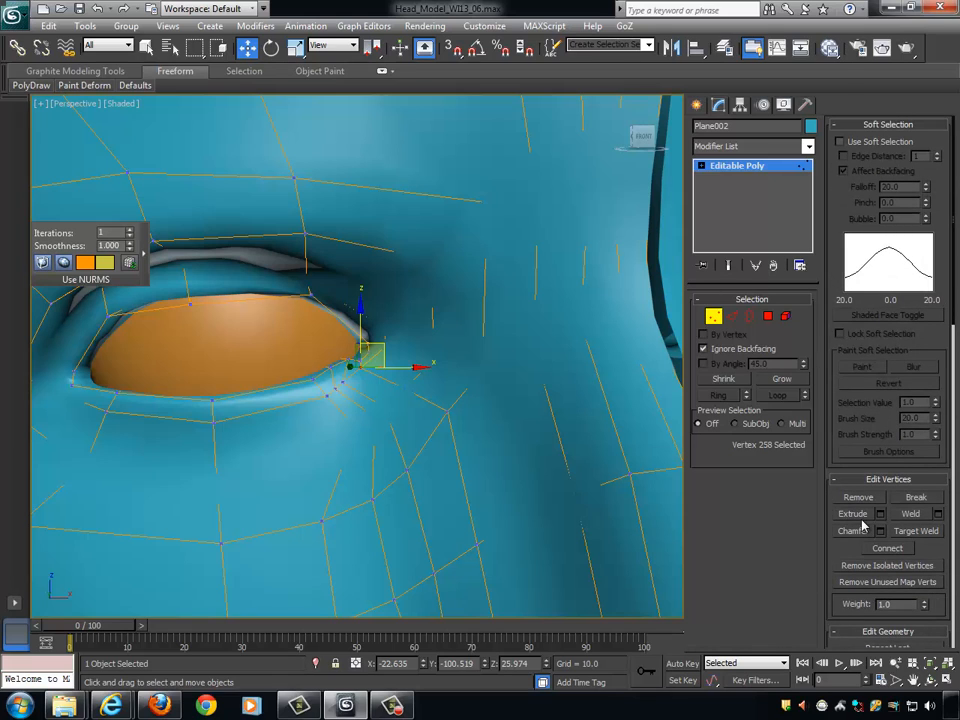
scroll(930, 430, "down", 5)
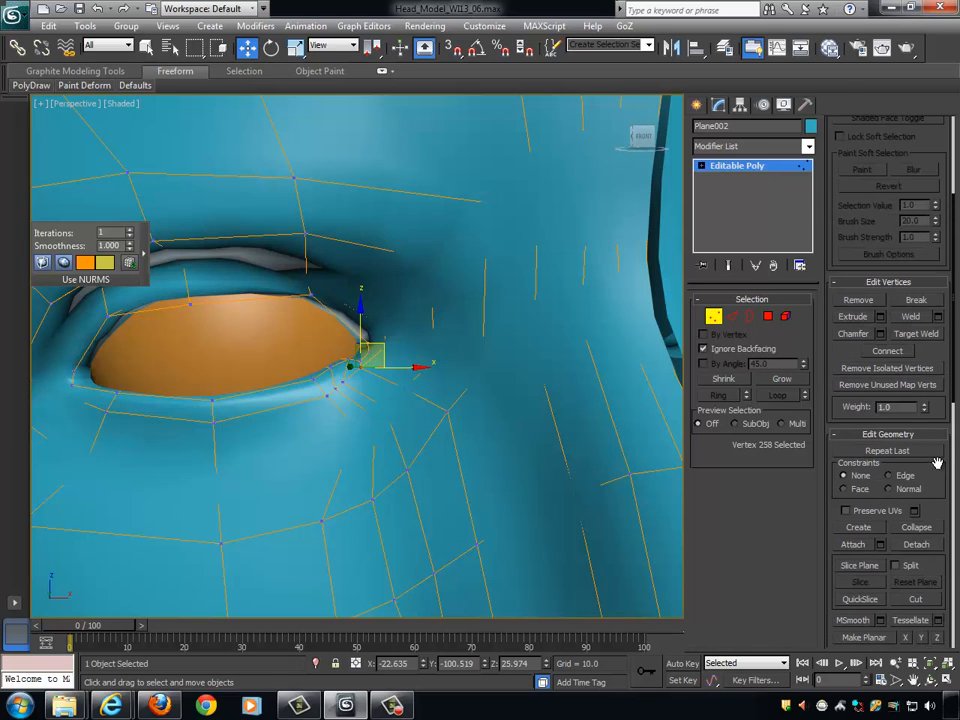
left_click_drag(940, 460, 867, 210)
- Display edged faces on the head and turn off NURMS subdivision to expose the low-poly mesh at the inner eye corner
left_click(718, 317)
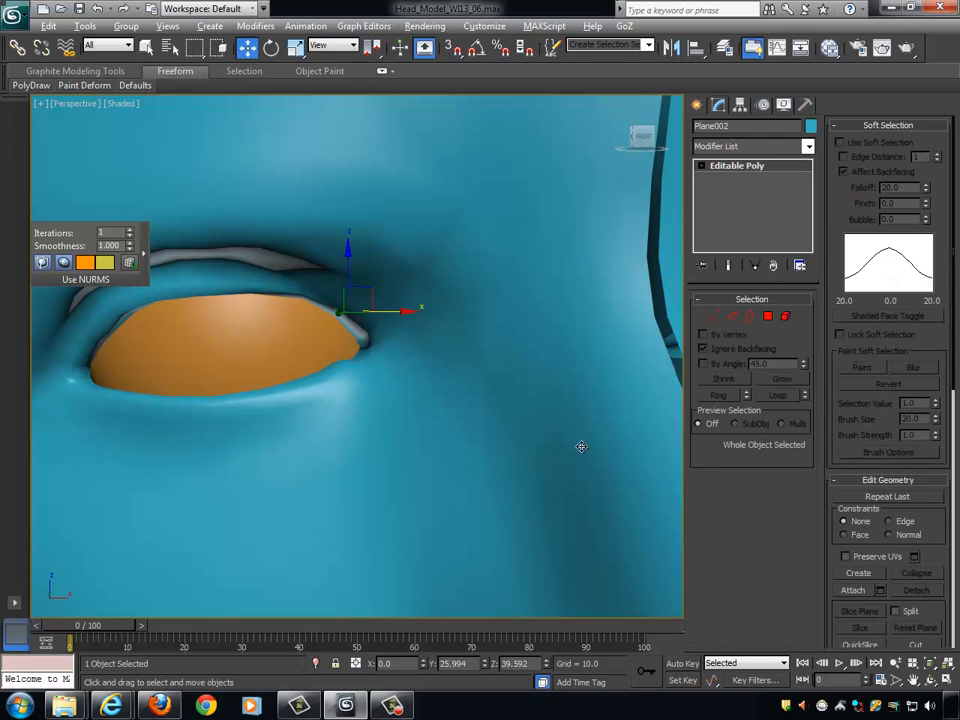
scroll(574, 446, "up", 2)
key("F4")
scroll(606, 441, "up", 2)
middle_click_drag(608, 432, 725, 455, "alt")
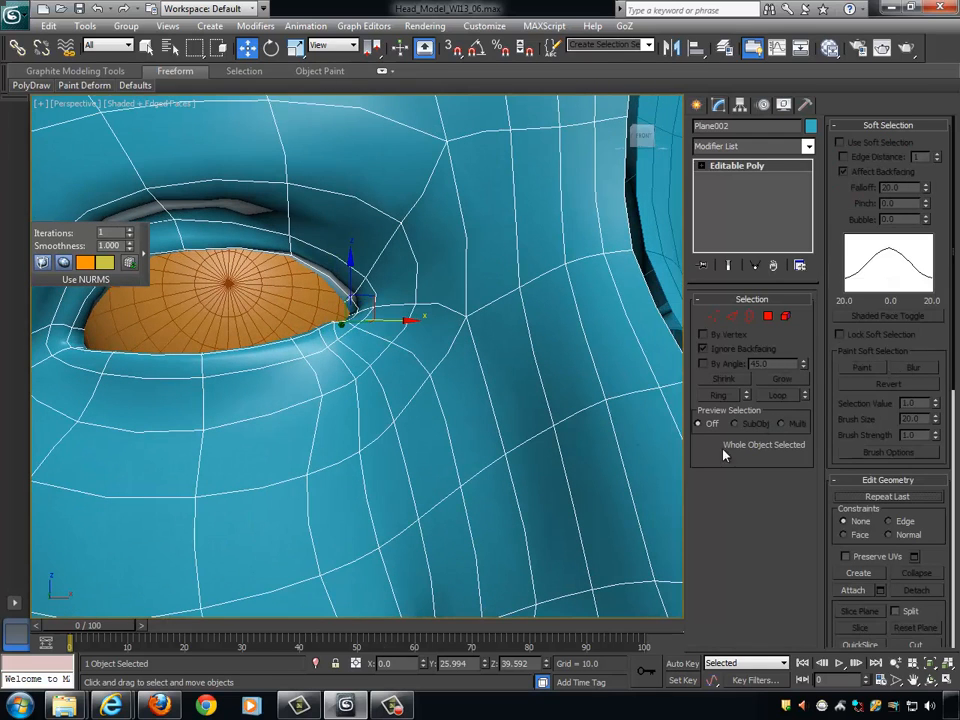
left_click_drag(836, 445, 893, 107)
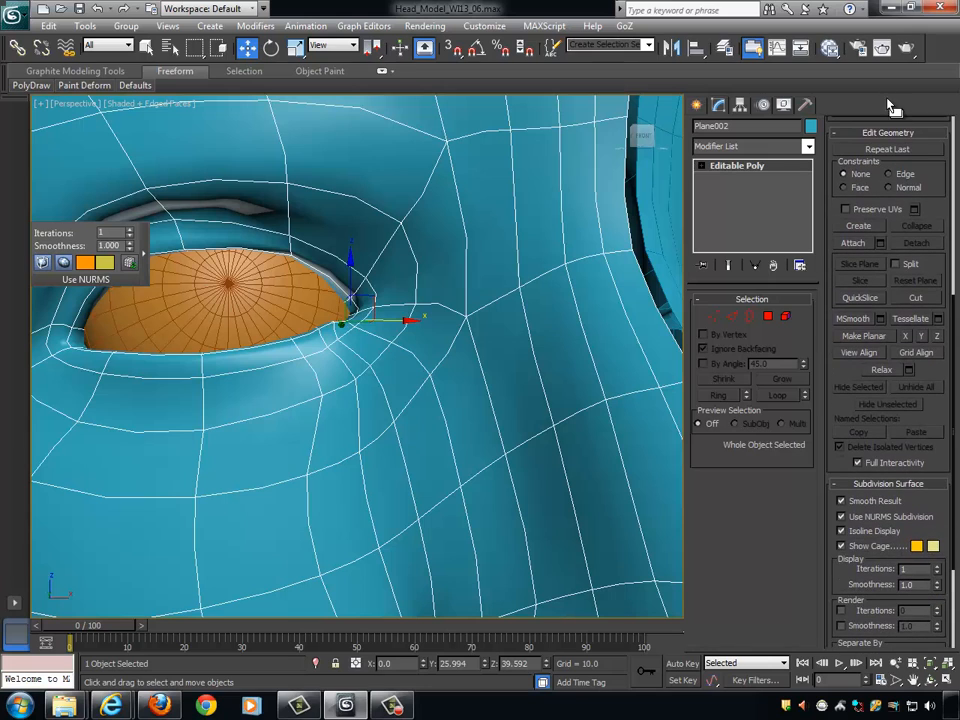
left_click(872, 517)
scroll(574, 442, "up", 4)
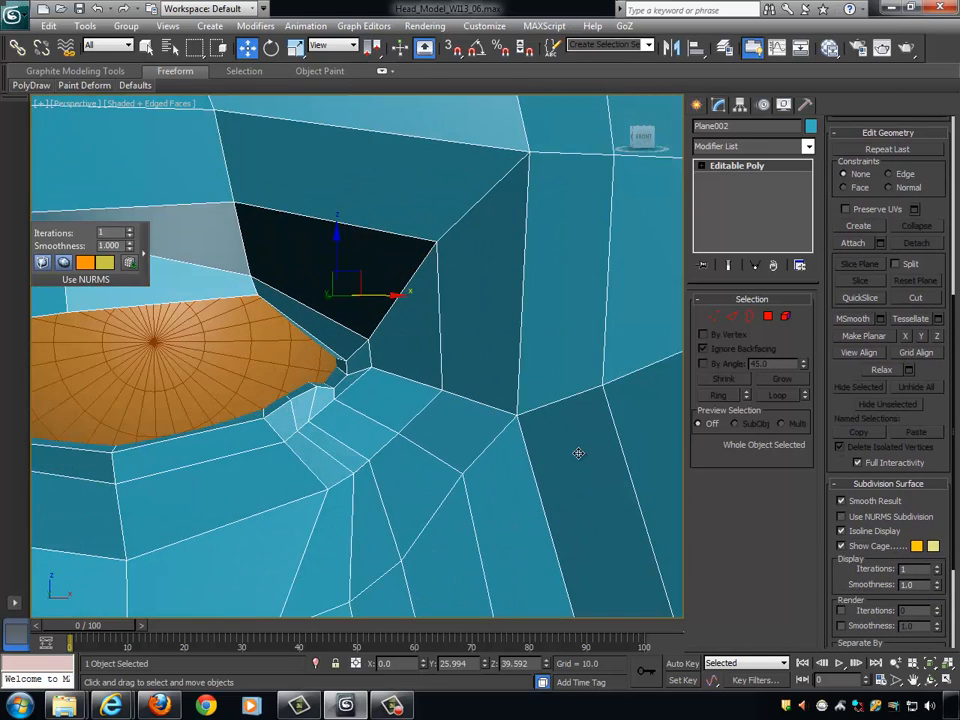
middle_click_drag(578, 453, 574, 447, "alt")
middle_click_drag(516, 413, 521, 408, "alt")
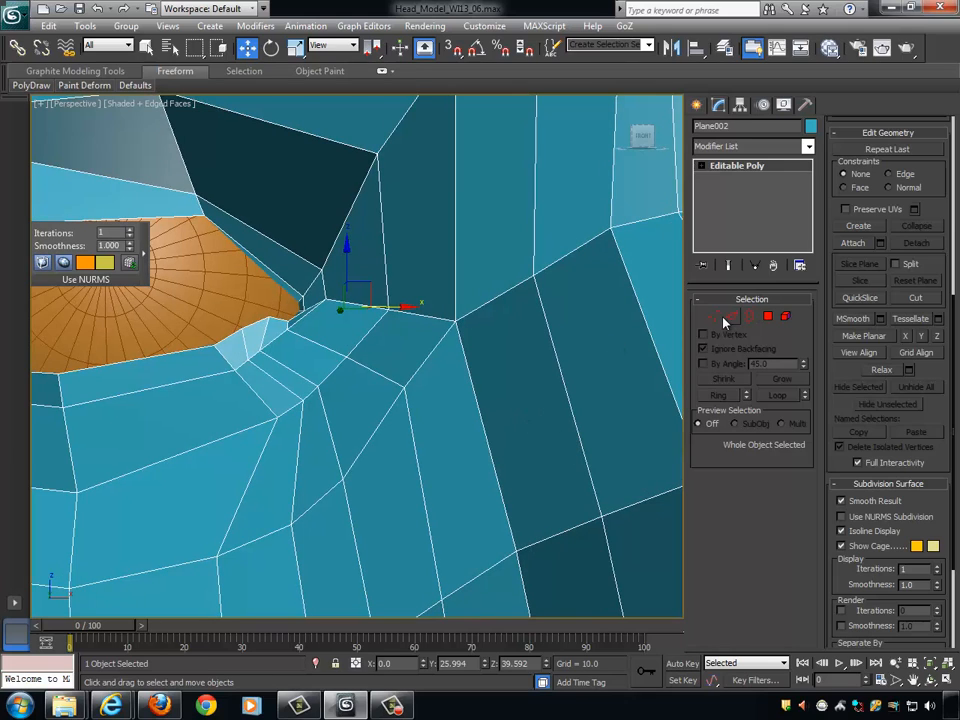
- Set the vertex constraint to Edge and slide the rim vertex below the inner eye corner along its edge toward the corner
left_click(715, 317)
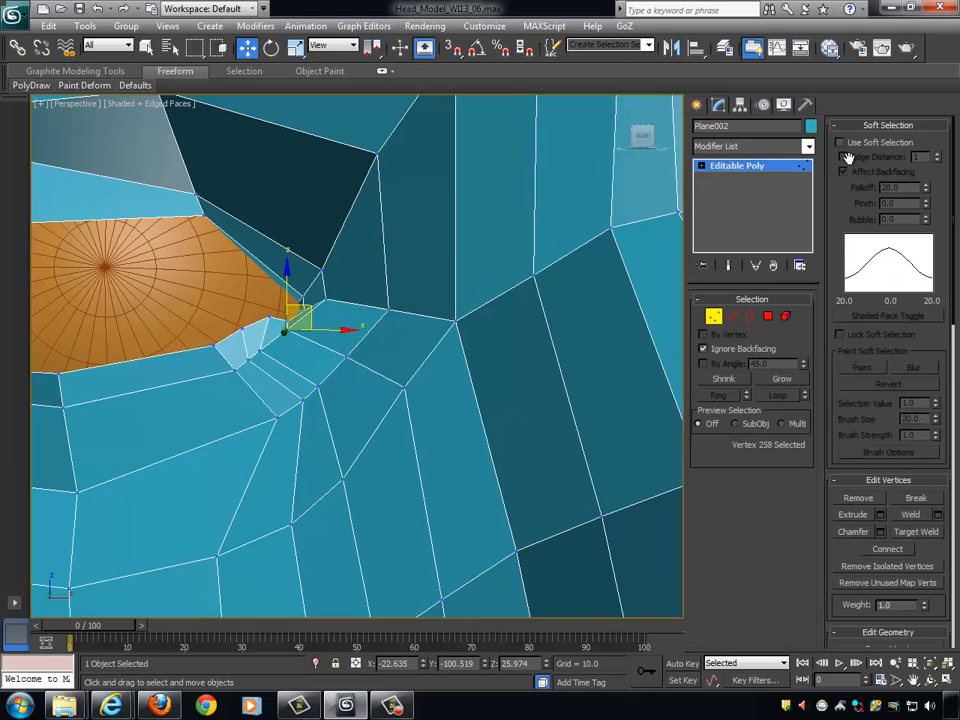
left_click(868, 126)
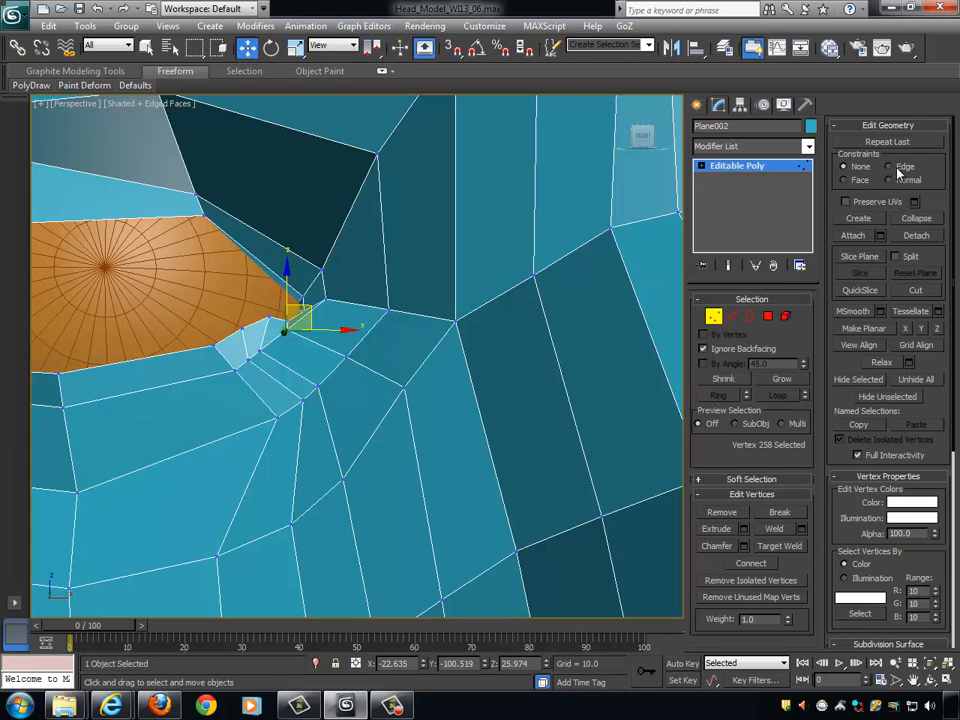
middle_click_drag(470, 349, 372, 374, "alt")
left_click_drag(364, 332, 385, 326)
middle_click_drag(415, 351, 390, 328, "alt")
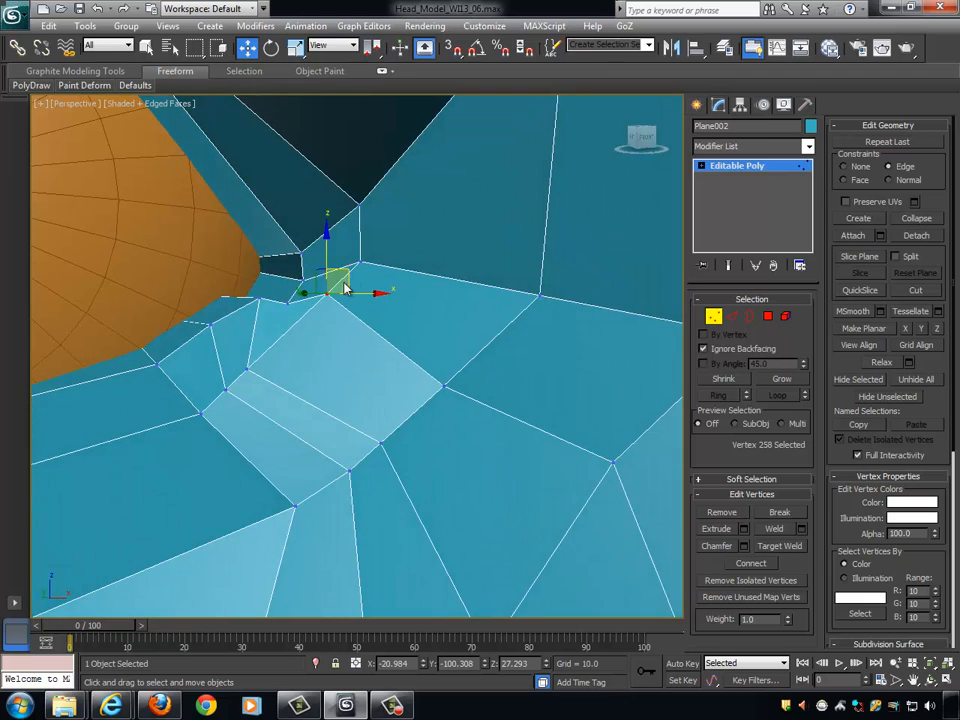
left_click_drag(338, 270, 317, 290)
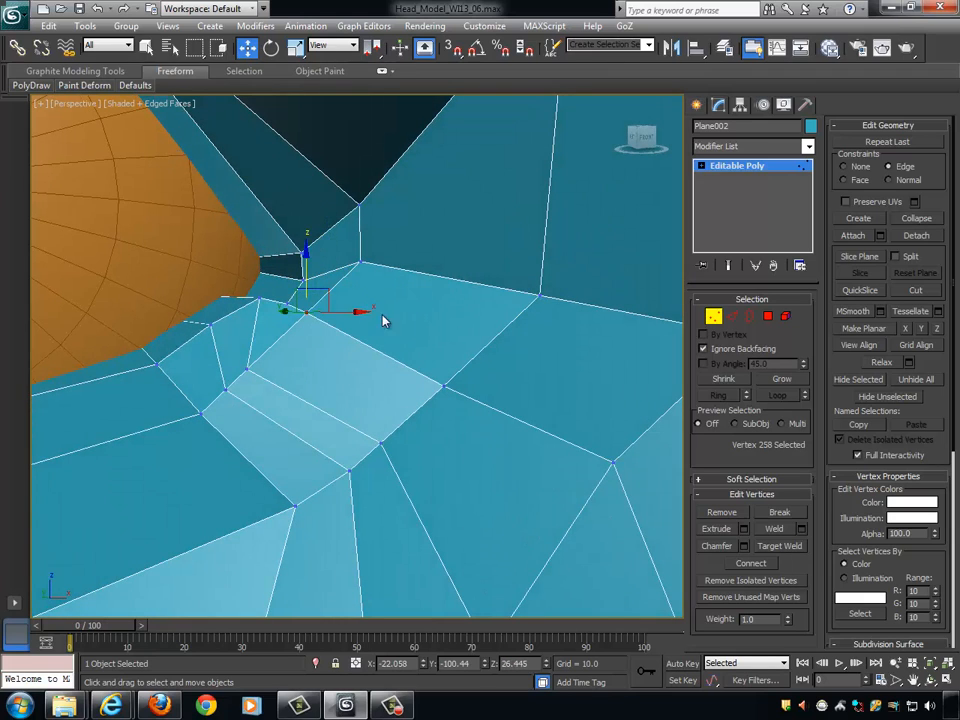
middle_click_drag(366, 317, 371, 343, "alt")
left_click_drag(369, 305, 388, 294)
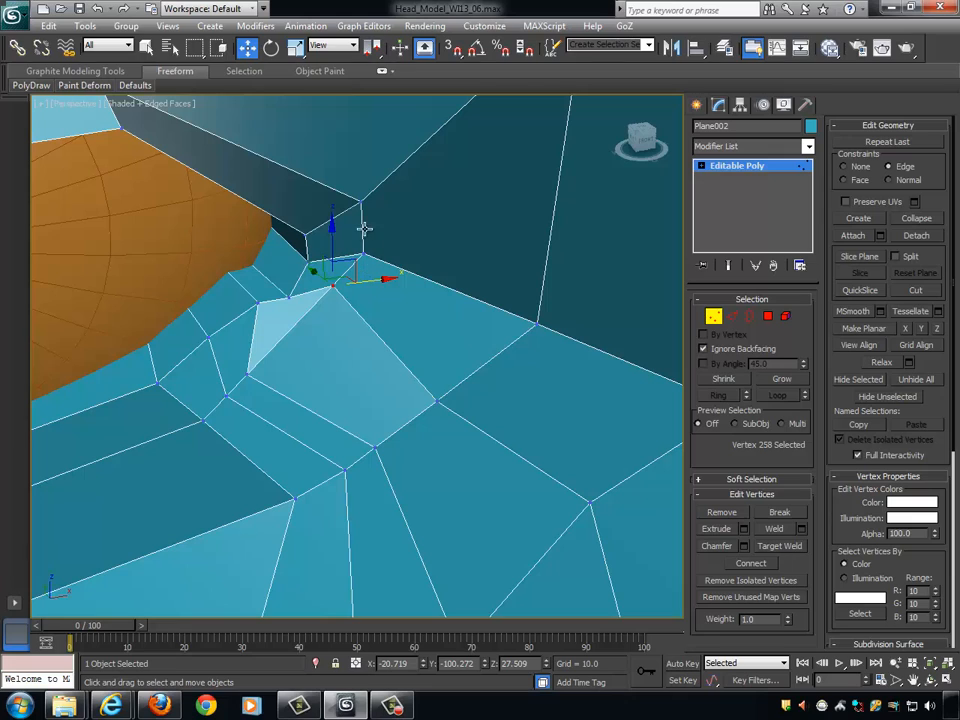
middle_click_drag(367, 301, 341, 302, "alt")
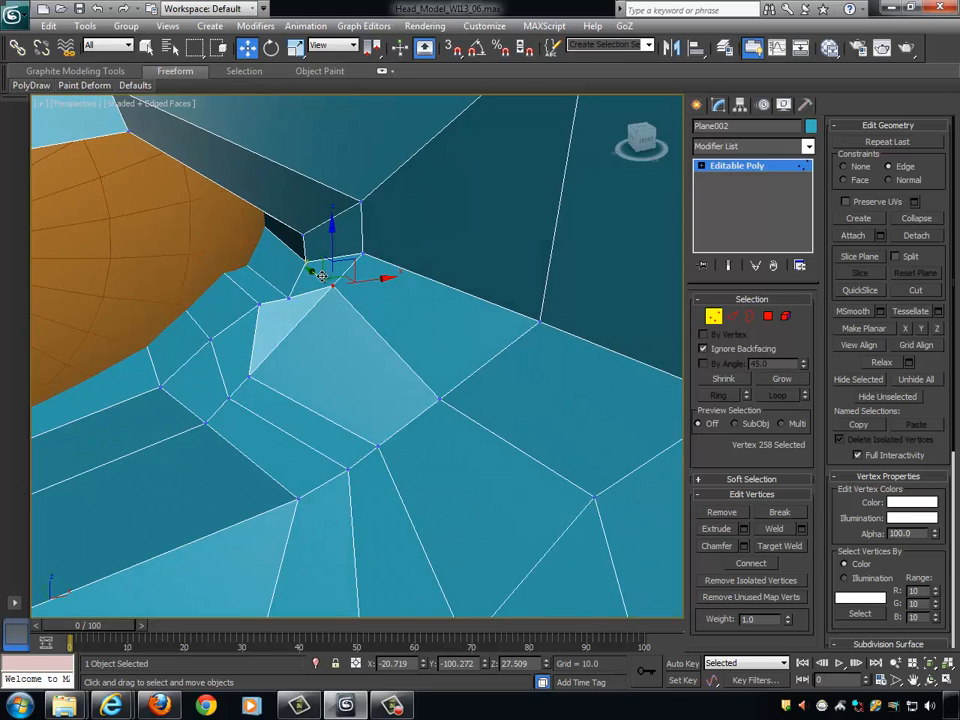
mouse_move(321, 276)
left_mouse_down()
mouse_move(317, 265)
mouse_move(319, 276)
left_mouse_up()
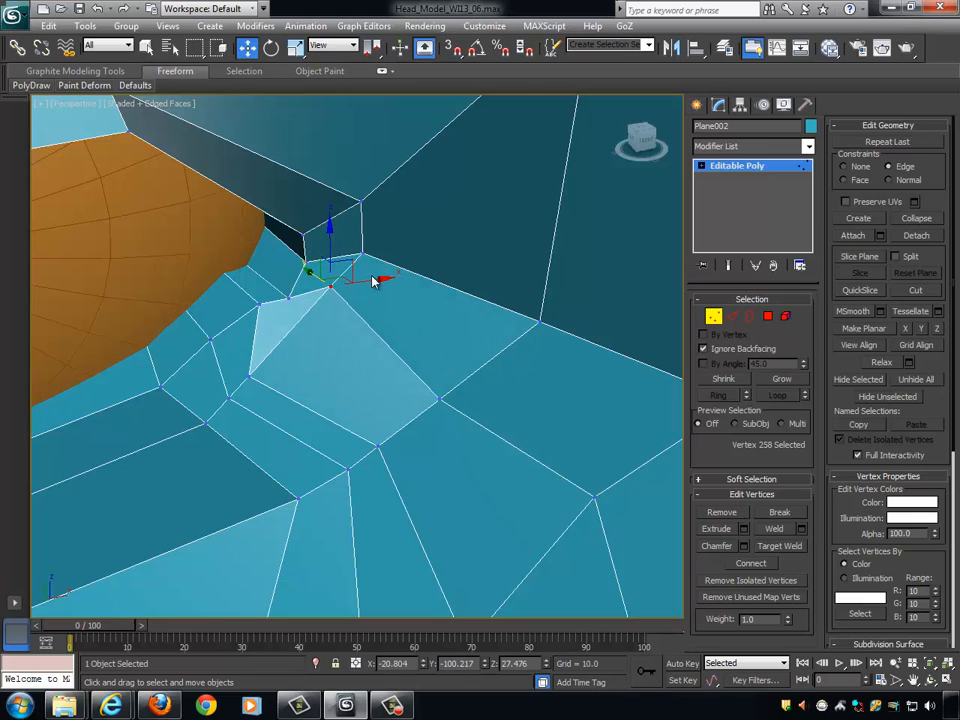
left_click_drag(380, 282, 375, 289)
- Slide the next two lower-lid rim vertices along their edges toward the inner eye corner
middle_click_drag(375, 289, 307, 366, "alt")
left_click(244, 372)
left_click_drag(307, 368, 355, 352)
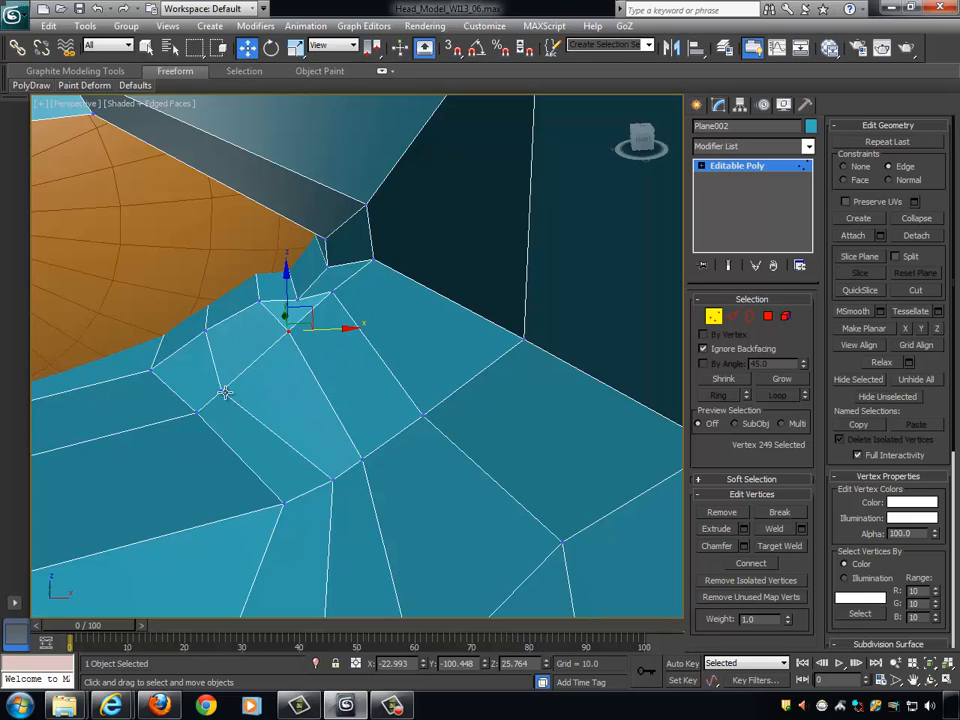
left_click(225, 392)
left_click_drag(286, 388, 348, 370)
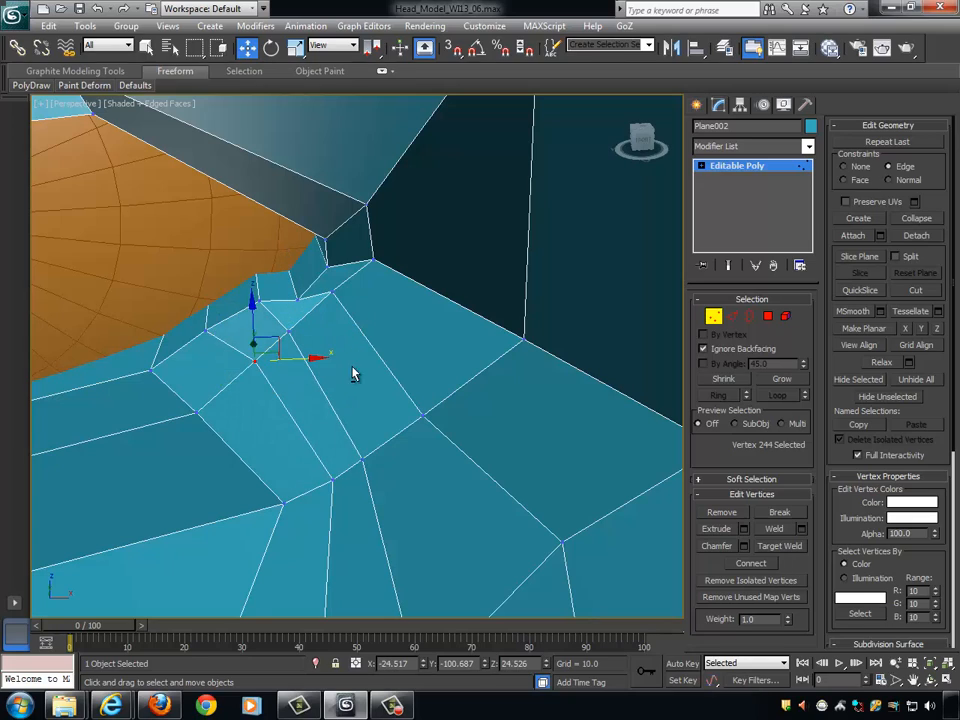
- Slide the vertices in the row below the lower-lid rim along their edges toward the nose, spacing them more evenly
middle_click_drag(352, 373, 378, 406, "alt")
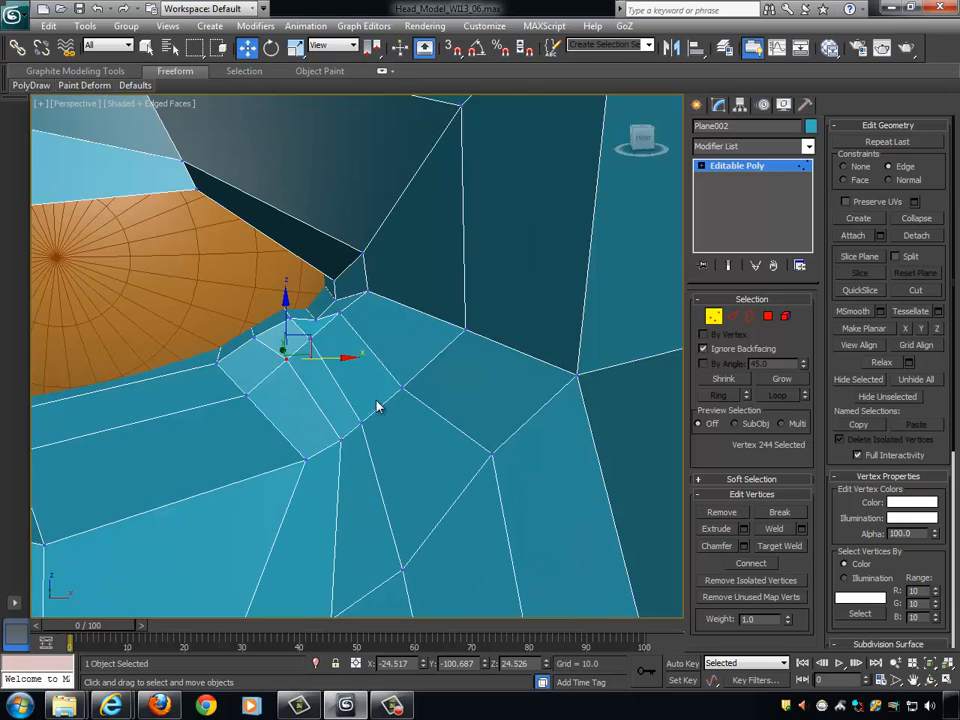
left_click(401, 390)
left_click_drag(432, 386, 449, 399)
left_click(380, 403)
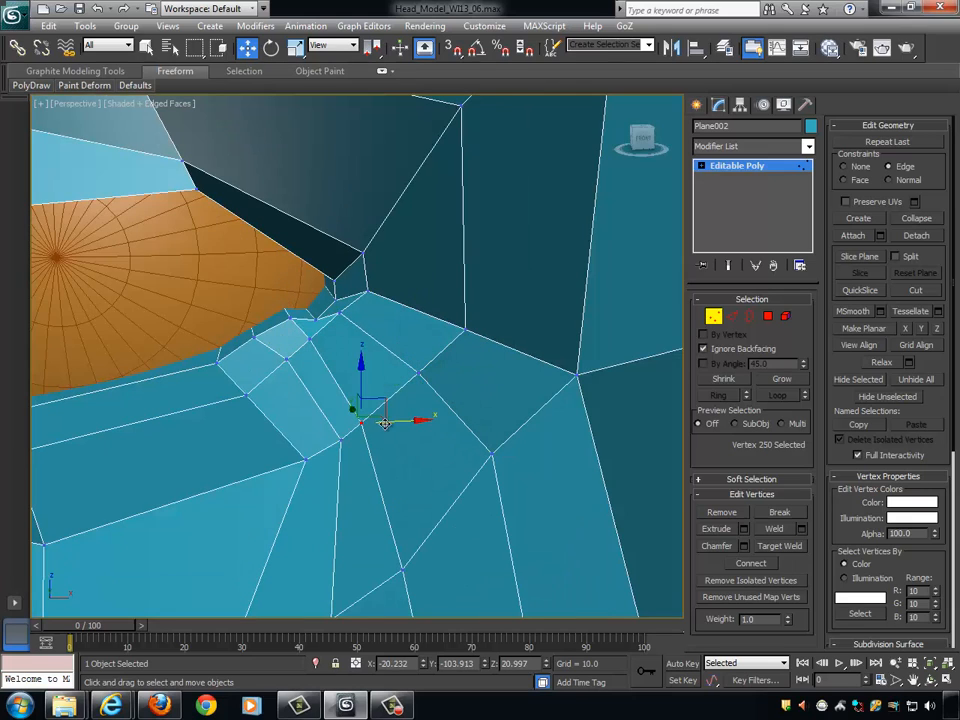
left_click(340, 441)
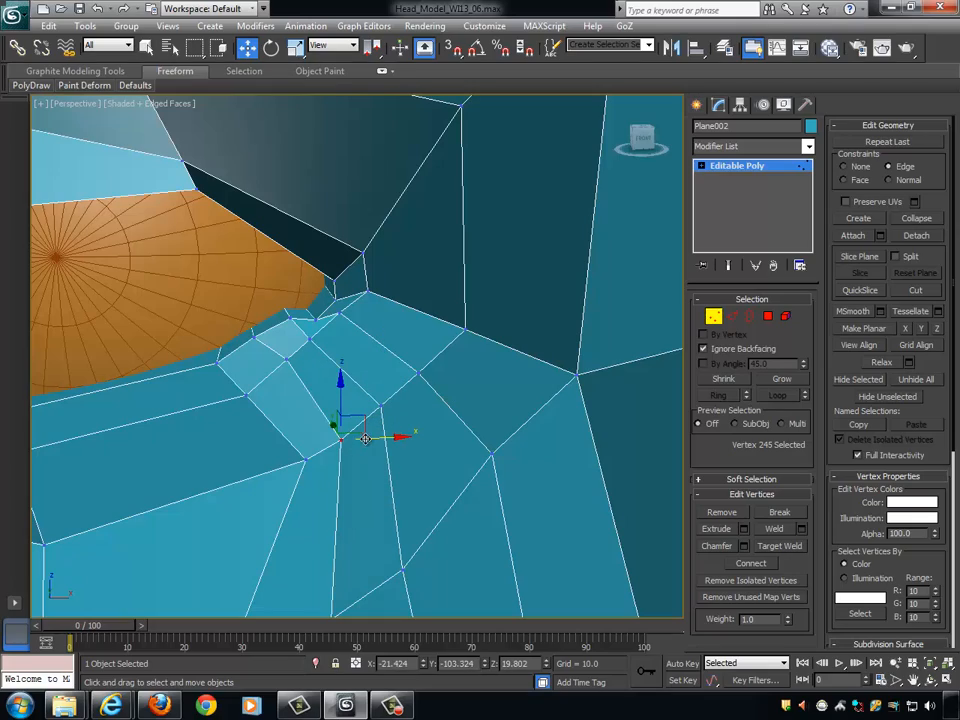
middle_click_drag(340, 441, 423, 435, "alt")
- Switch the vertex constraint to Normal and push the vertex under the middle of the lower lid inward
scroll(422, 435, "down", 6)
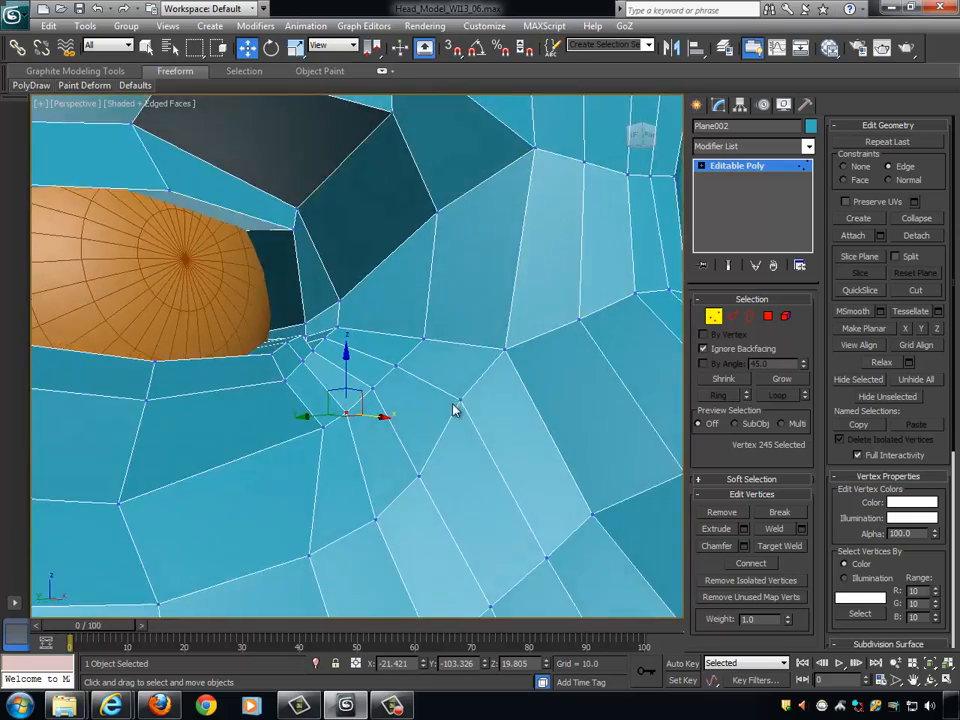
scroll(438, 432, "up", 5)
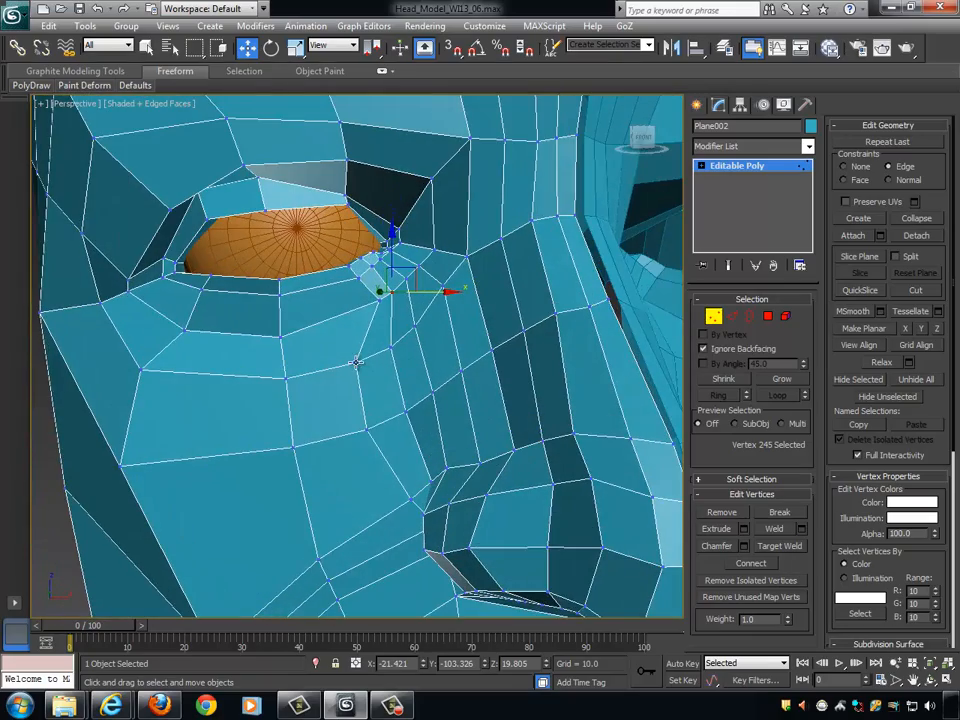
middle_click_drag(356, 363, 421, 362, "alt")
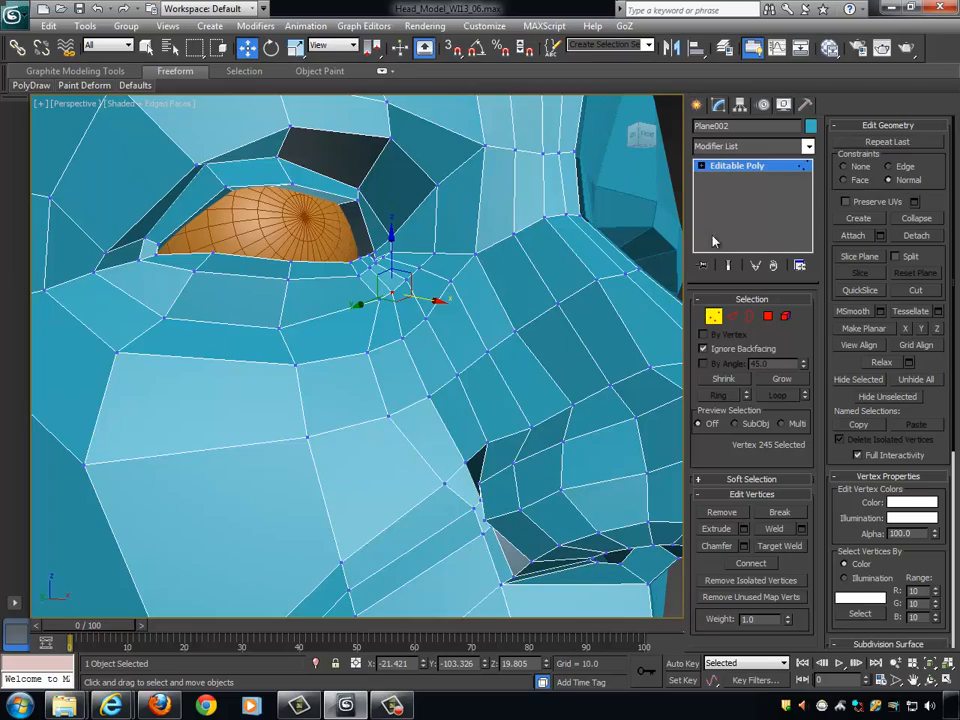
middle_click_drag(511, 288, 545, 309, "alt")
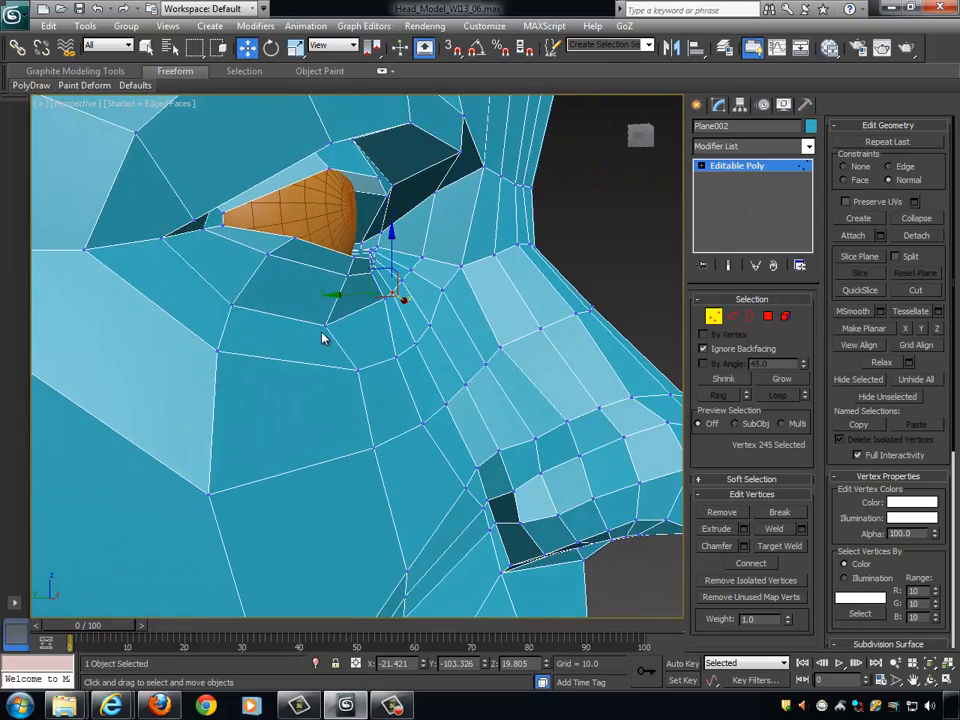
left_click(317, 323)
middle_click_drag(377, 343, 287, 339, "alt")
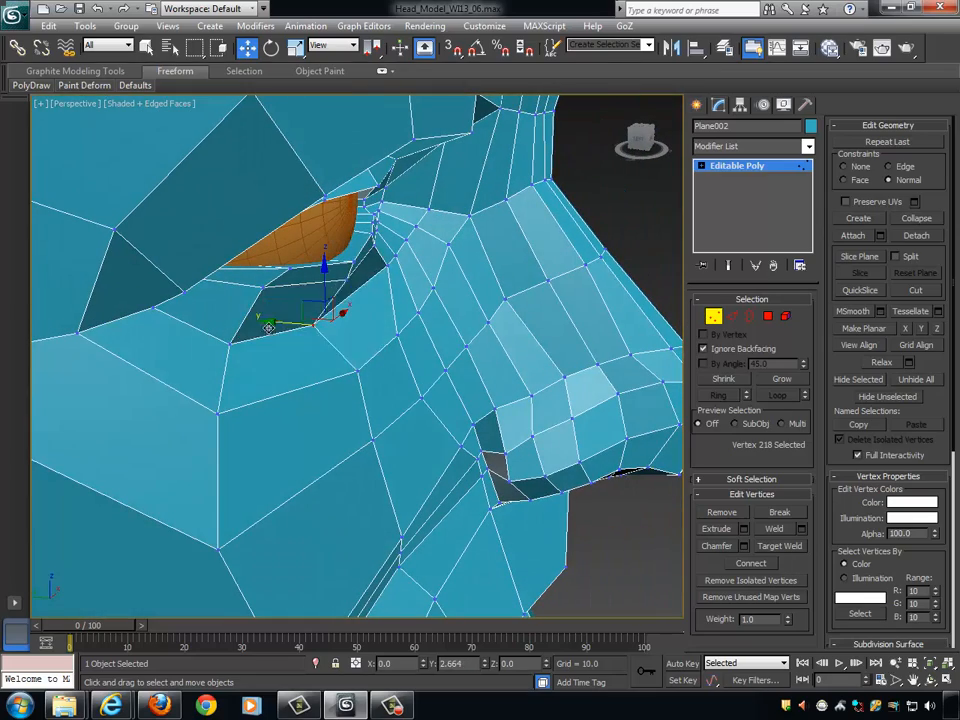
left_click_drag(278, 320, 334, 328)
middle_click_drag(336, 317, 308, 355, "alt")
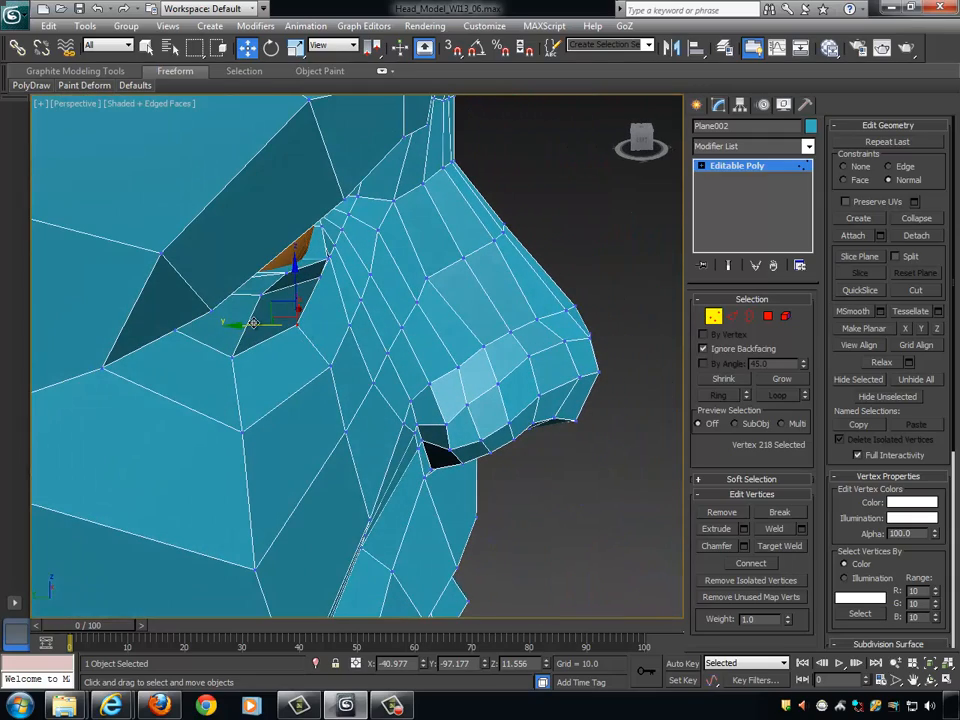
- Adjust the neighbouring vertex under the outer part of the lower lid along its normal
left_click(232, 352)
scroll(250, 368, "up", 3)
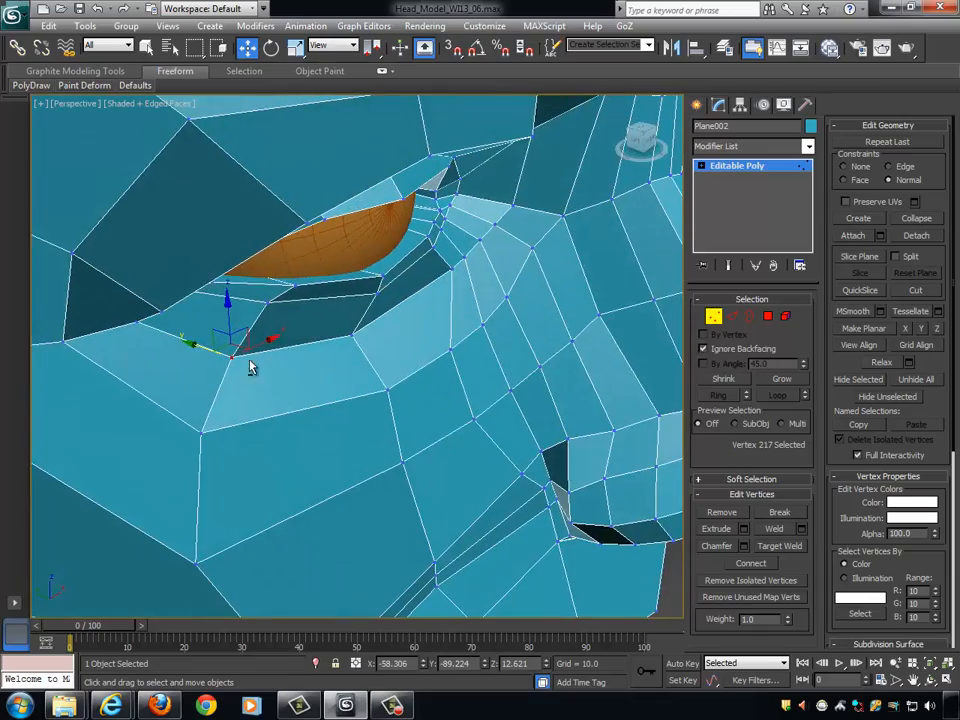
scroll(250, 368, "down", 3)
middle_click_drag(326, 364, 420, 325, "alt")
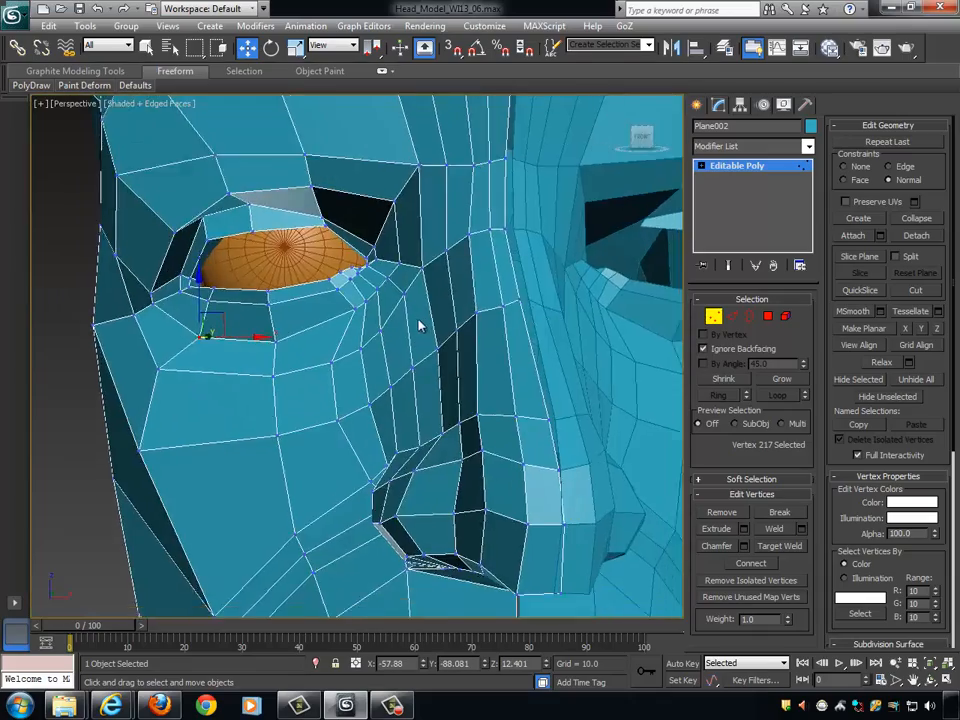
- Push the vertices on the side of the nose below the inner eye corner inward along their normals
scroll(427, 330, "down", 3)
scroll(439, 358, "up", 2)
scroll(400, 320, "up", 4)
left_click(372, 286)
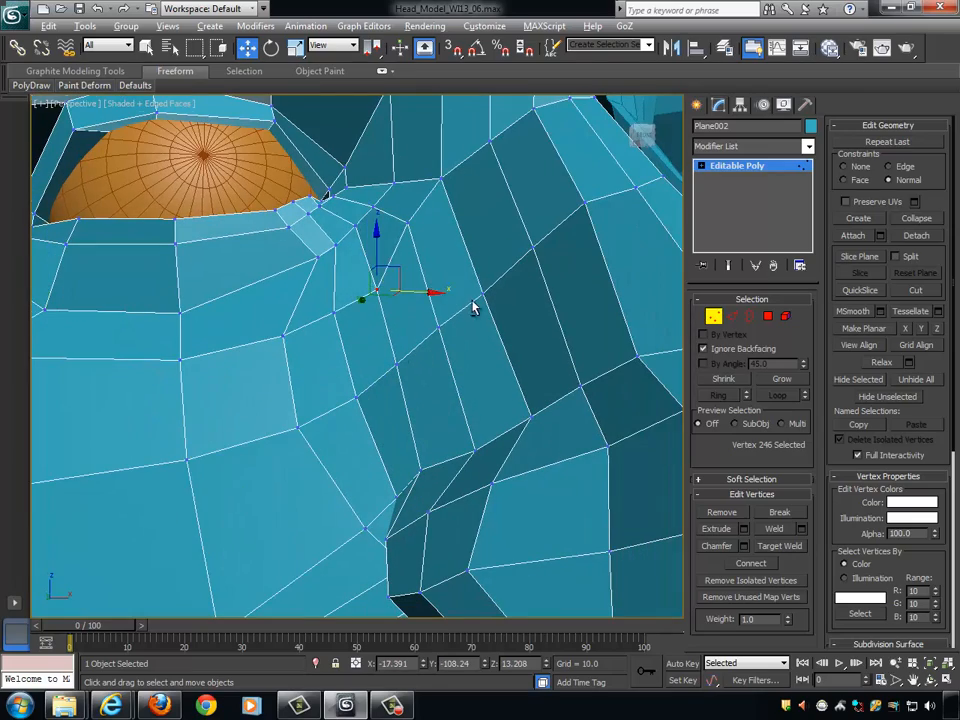
middle_click_drag(474, 306, 432, 370, "alt")
left_click(396, 369)
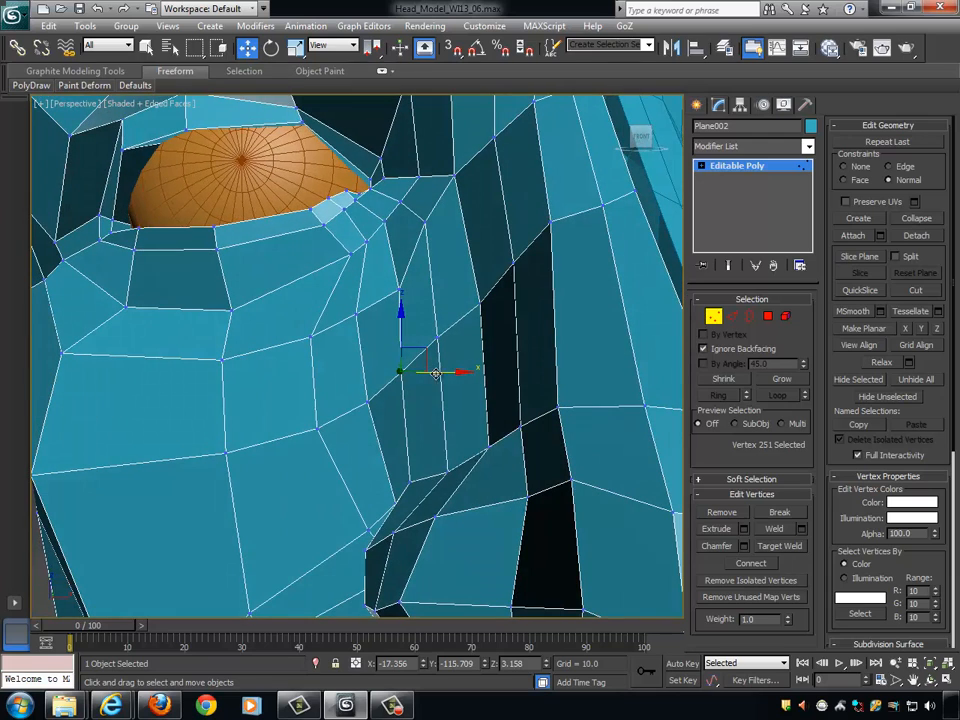
left_click(448, 343)
left_click(436, 337)
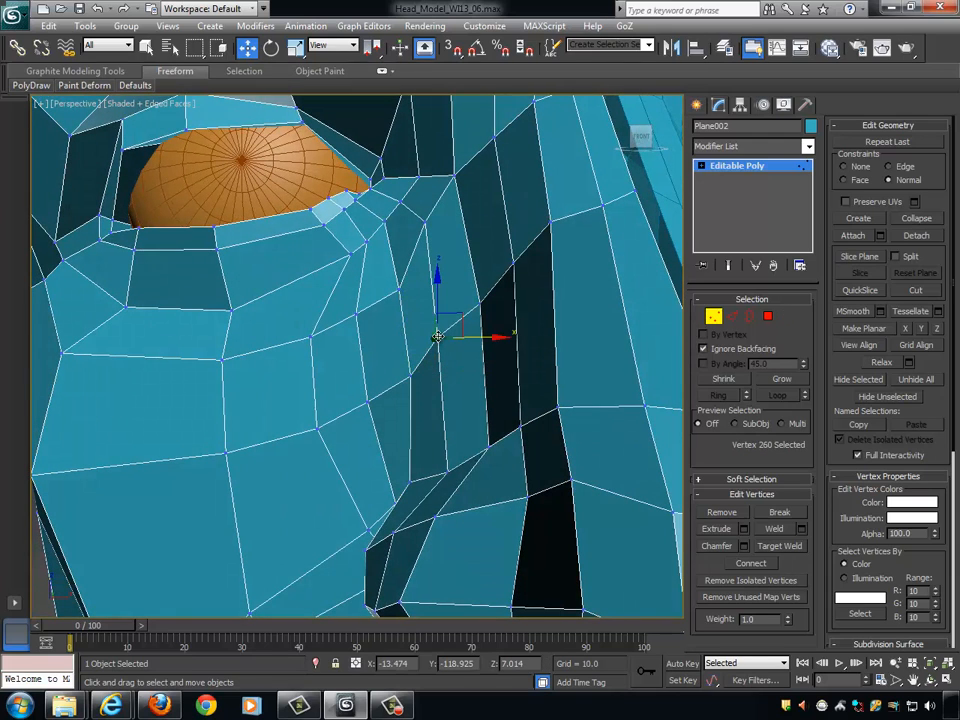
left_click_drag(467, 338, 475, 343)
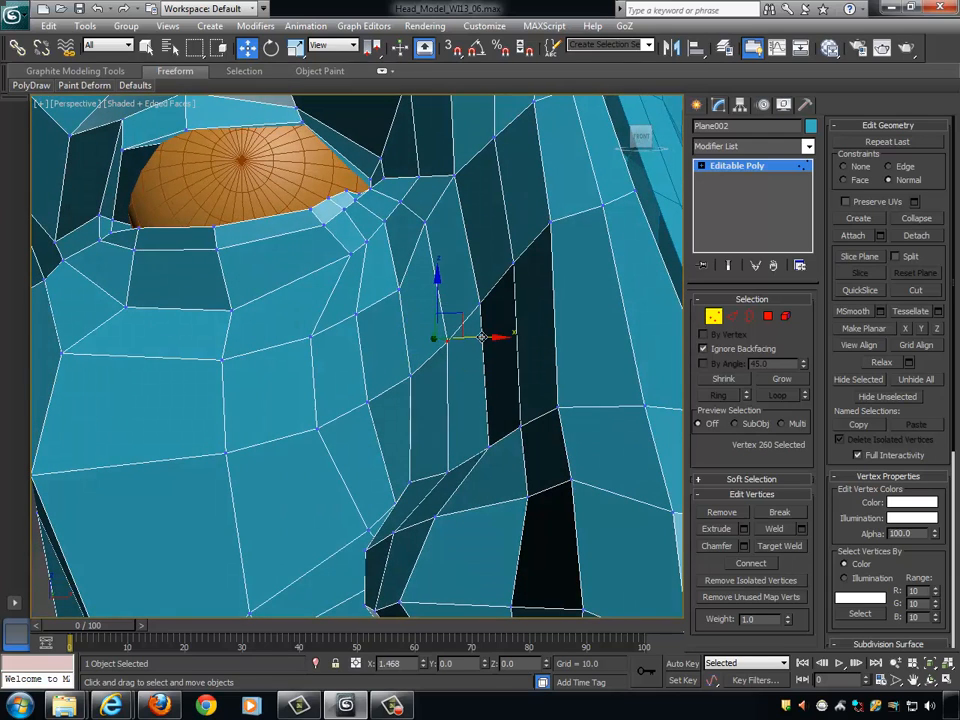
- Adjust the vertex on the side of the nose bridge beside the inner eye corner along its normal
left_click(427, 221)
middle_click_drag(493, 242, 482, 264, "alt")
scroll(541, 229, "down", 4)
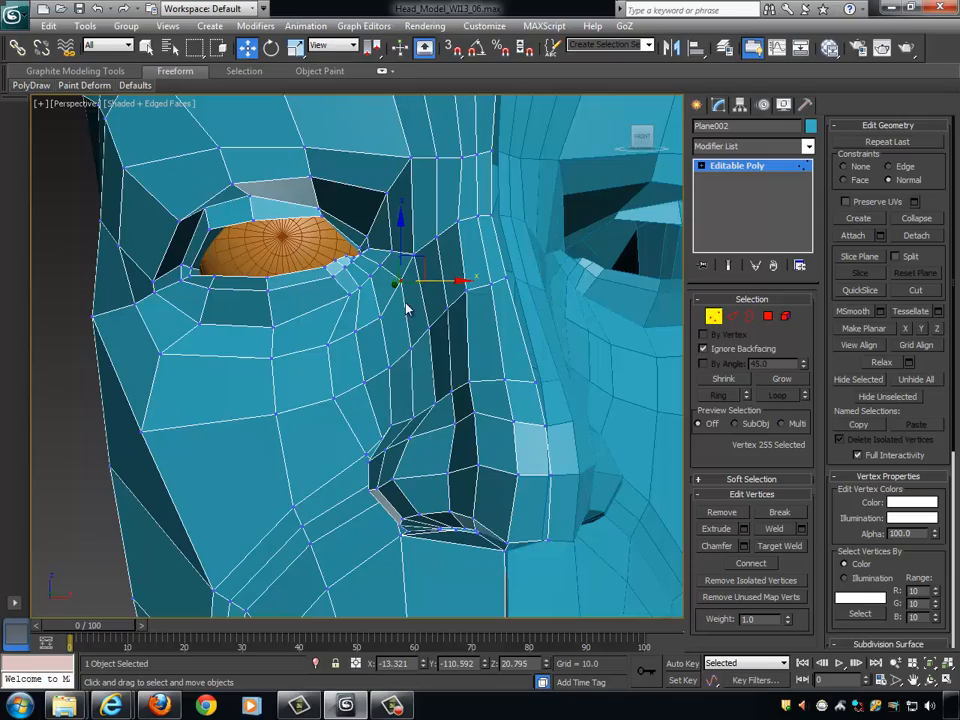
middle_click_drag(407, 310, 458, 269, "alt")
scroll(446, 325, "up", 4)
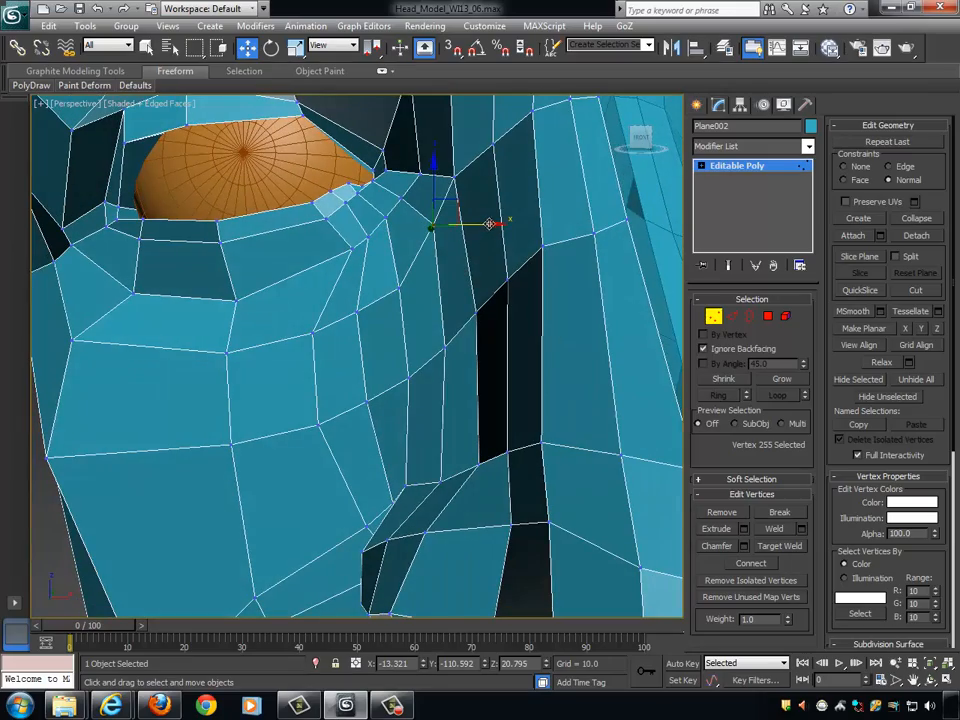
middle_click_drag(489, 223, 435, 326, "alt")
- Pull the next vertex closer to the nose bridge slightly outward along its normal and leave vertex editing
left_click(435, 326)
middle_click_drag(521, 343, 497, 328, "alt")
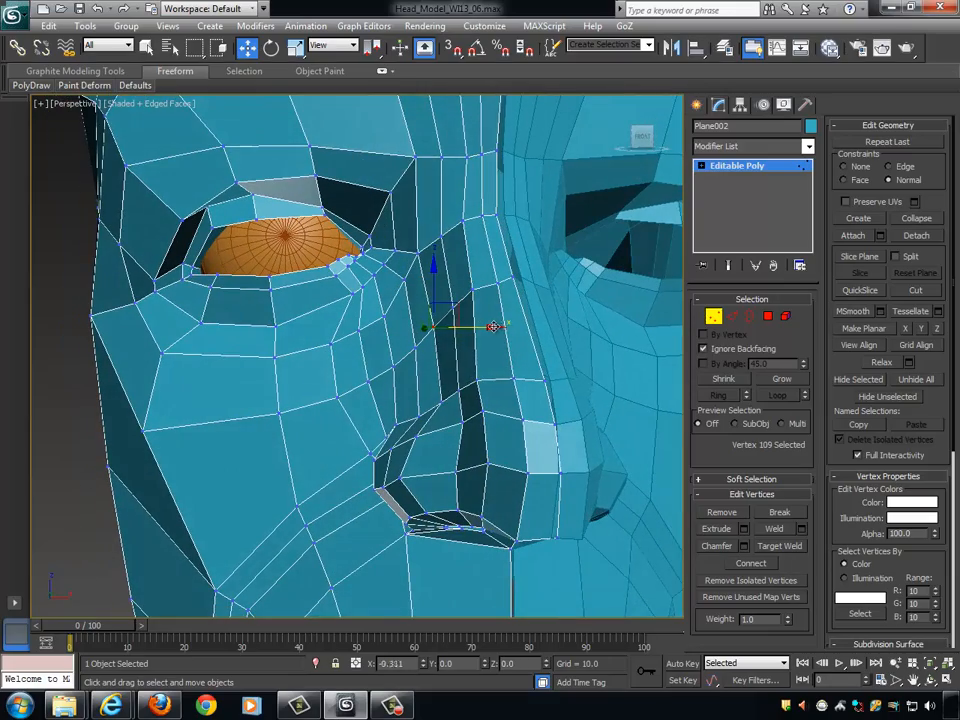
left_click_drag(493, 327, 491, 327)
middle_click_drag(491, 326, 699, 317, "alt")
left_click(712, 317)
- Examine the eye, nose, lips and chin of the head from the side and from three-quarter angles
mouse_move(530, 335)
middle_mouse_down("alt")
mouse_move(578, 375)
mouse_move(540, 326)
middle_mouse_up("alt")
scroll(540, 326, "down", 7)
scroll(519, 358, "up", 4)
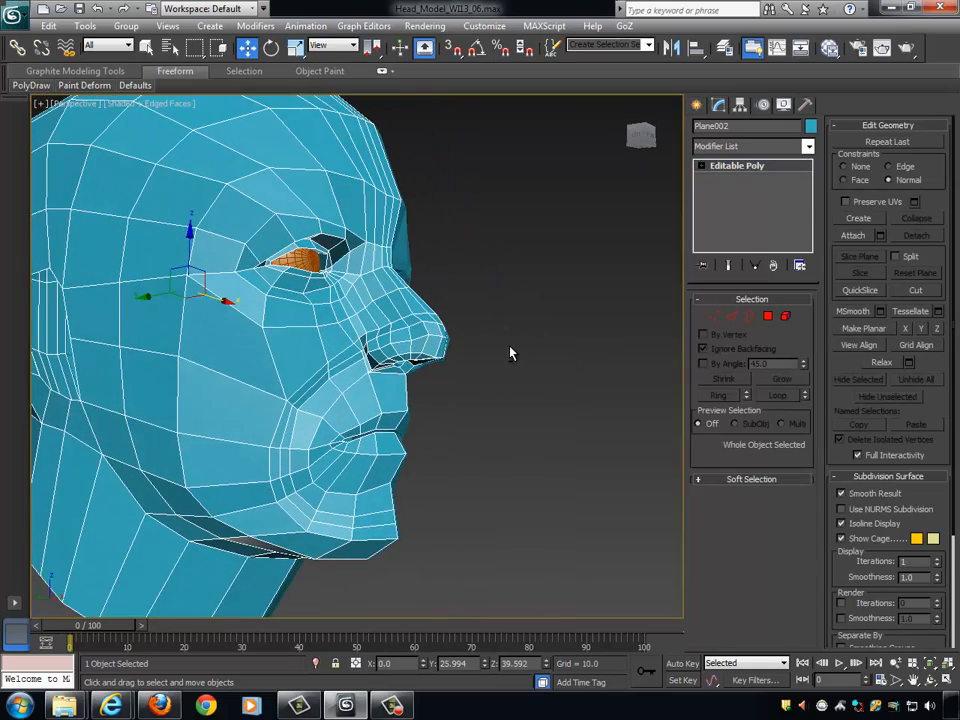
middle_click_drag(215, 321, 223, 297, "alt")
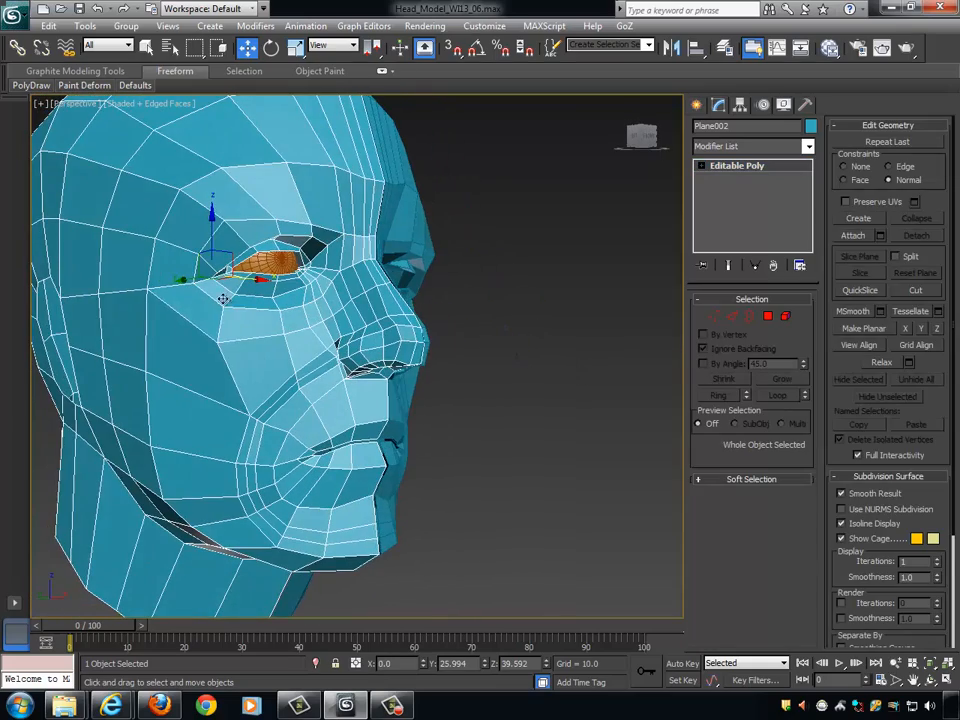
mouse_move(304, 290)
middle_mouse_down("alt")
mouse_move(242, 294)
mouse_move(317, 303)
middle_mouse_up("alt")
middle_click_drag(354, 381, 491, 368, "alt")
scroll(460, 379, "up", 3)
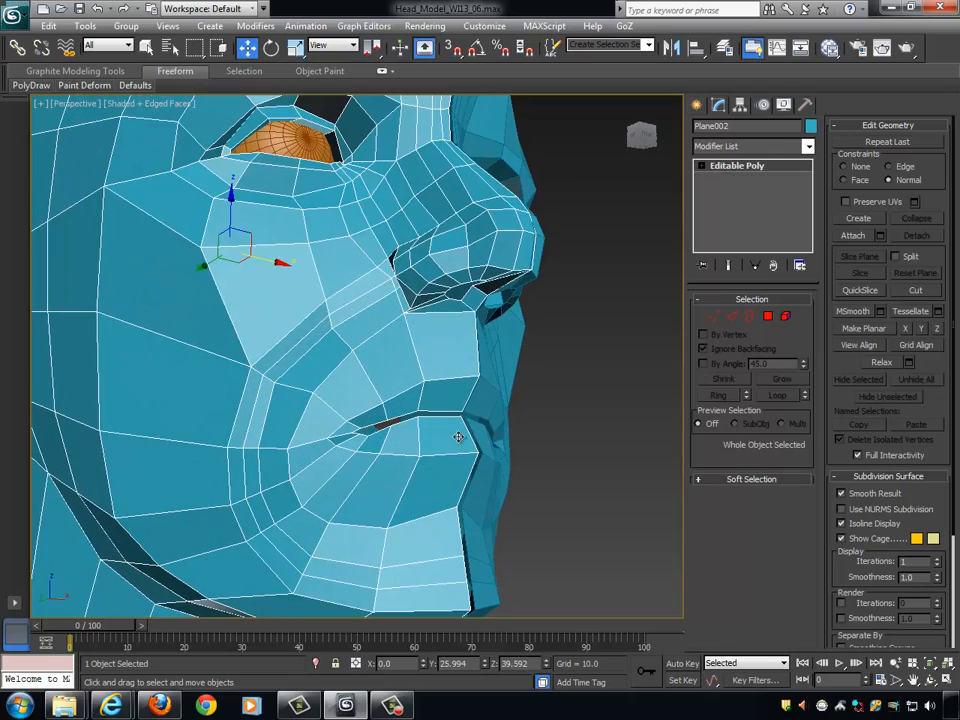
middle_click_drag(454, 437, 540, 390, "alt")
- Set the vertex constraint to None and move the upper and middle centre-line vertices of the chin forward
left_click(713, 318)
scroll(491, 418, "up", 5)
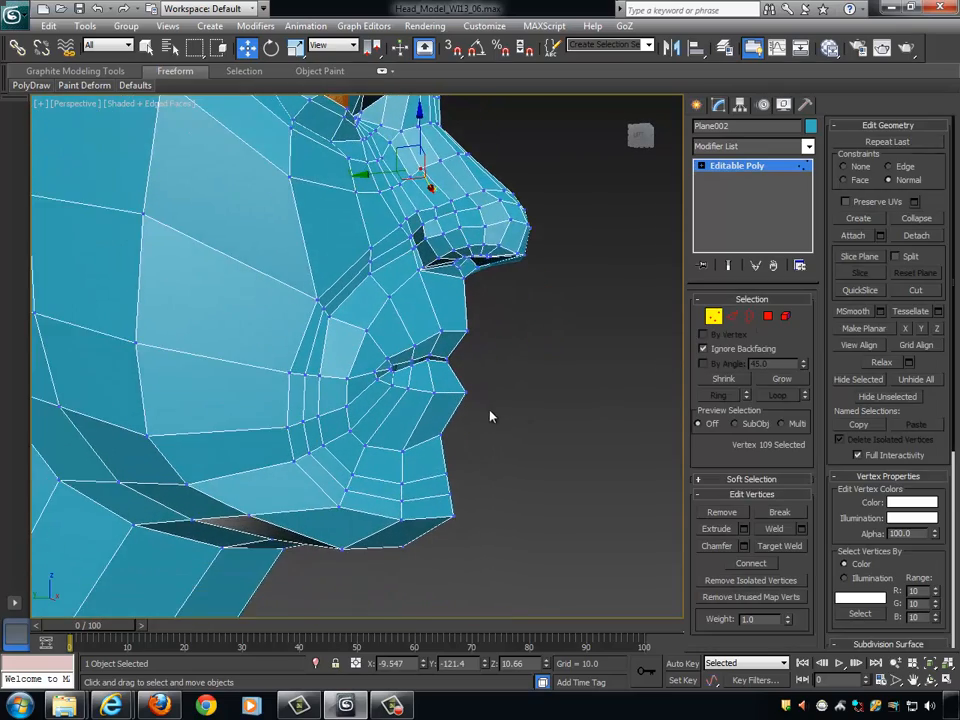
left_click_drag(539, 535, 539, 534)
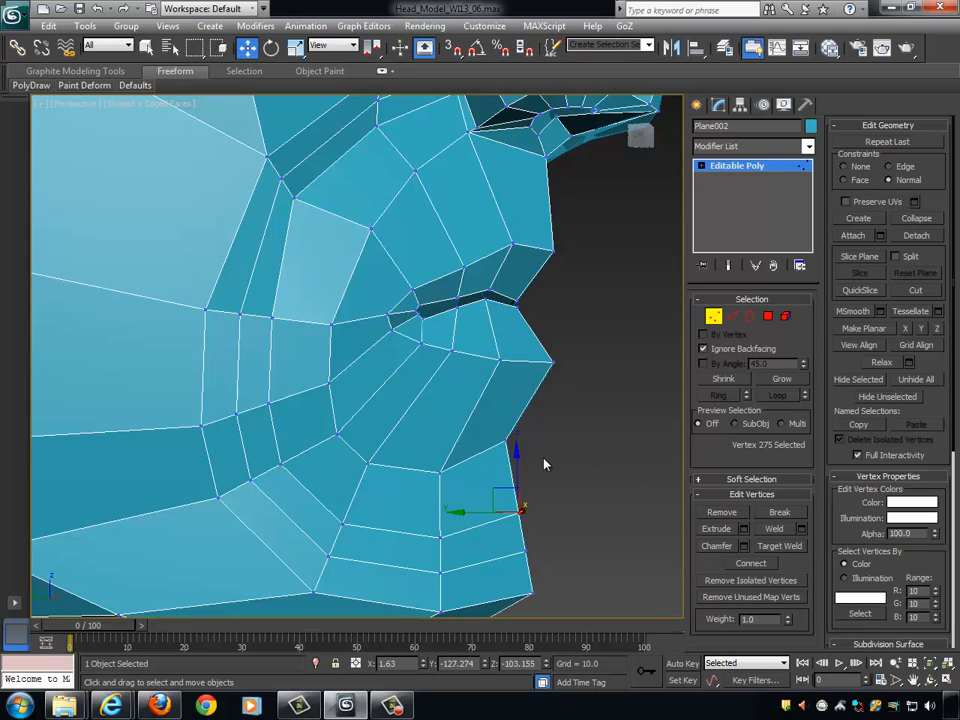
left_click_drag(515, 447, 528, 455)
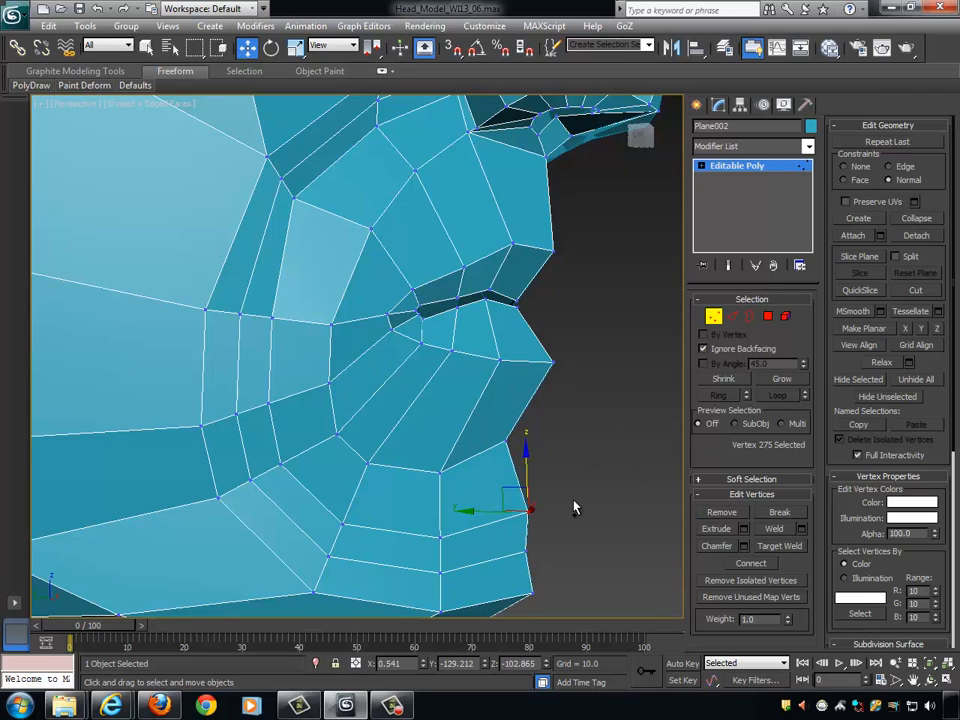
key("ctrl+z")
middle_click_drag(652, 320, 522, 447, "alt")
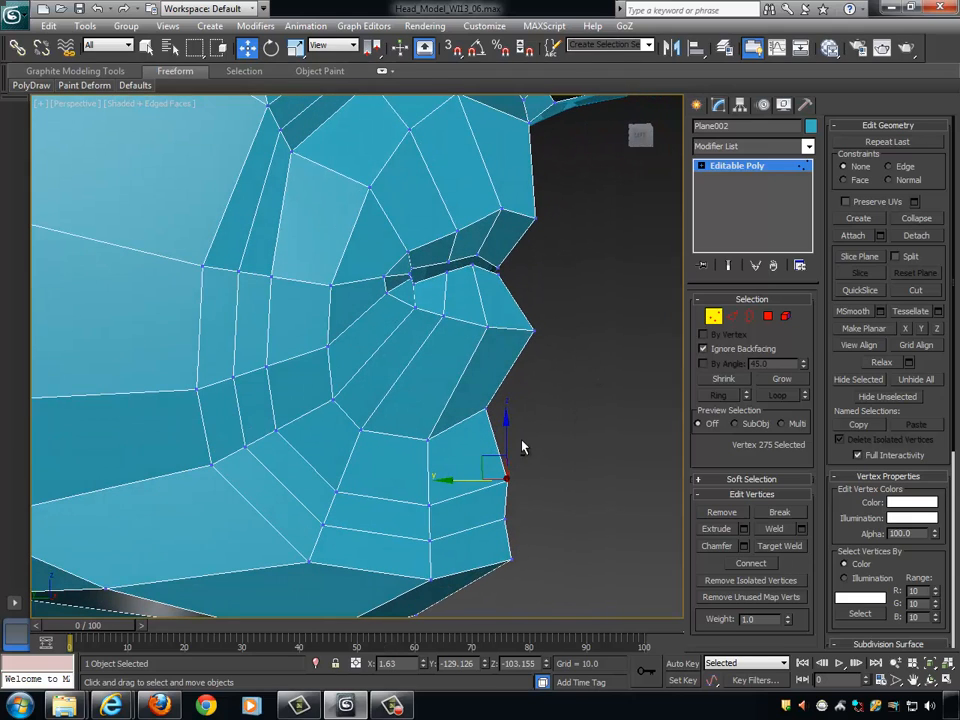
left_click(503, 513)
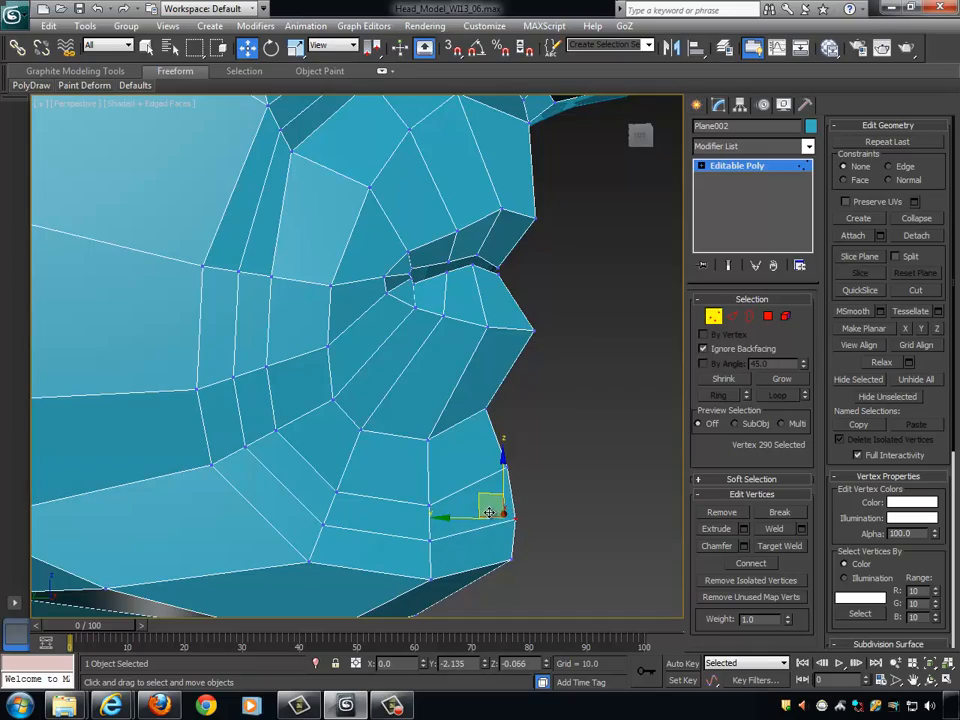
middle_click_drag(493, 510, 452, 452, "alt")
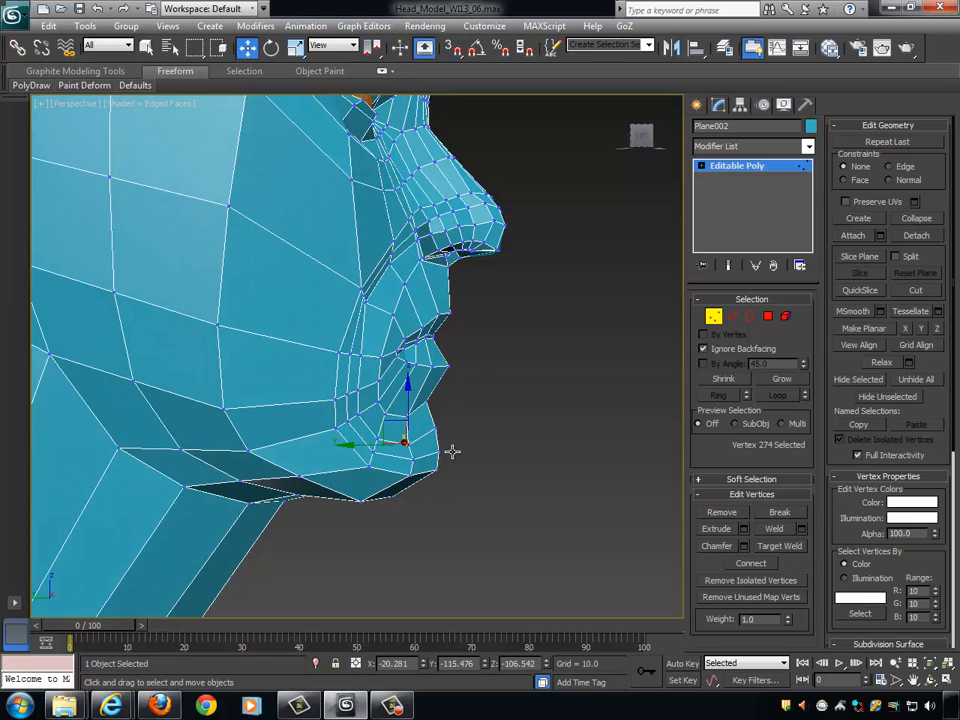
- Move the vertex beside the chin's centre line forward, adjust the upper centre-line chin vertex, and leave vertex editing
left_click_drag(379, 444, 386, 444)
middle_click_drag(427, 433, 433, 424, "alt")
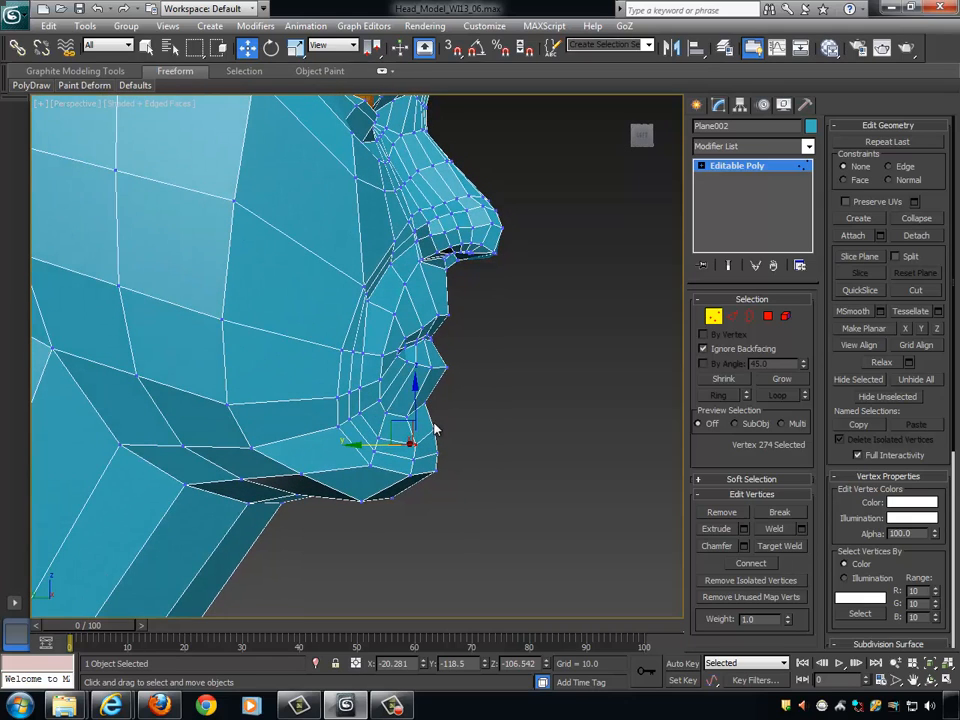
left_click(434, 428)
left_click(422, 433)
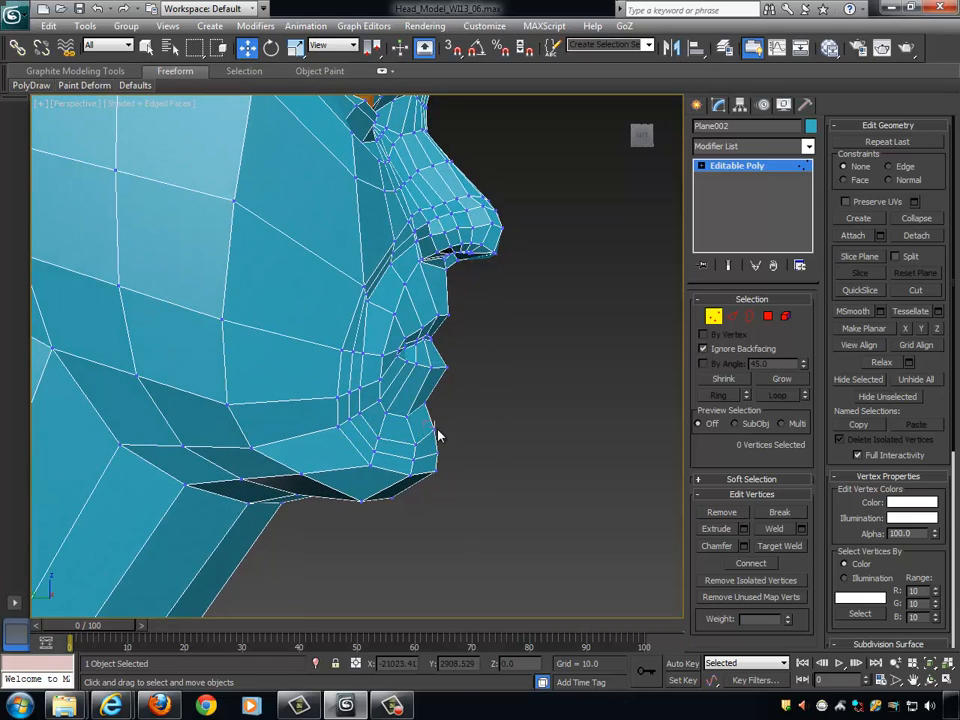
left_click(425, 428)
left_click_drag(424, 429, 425, 429)
middle_click_drag(497, 455, 443, 401, "alt")
scroll(503, 466, "up", 3)
left_click(714, 317)
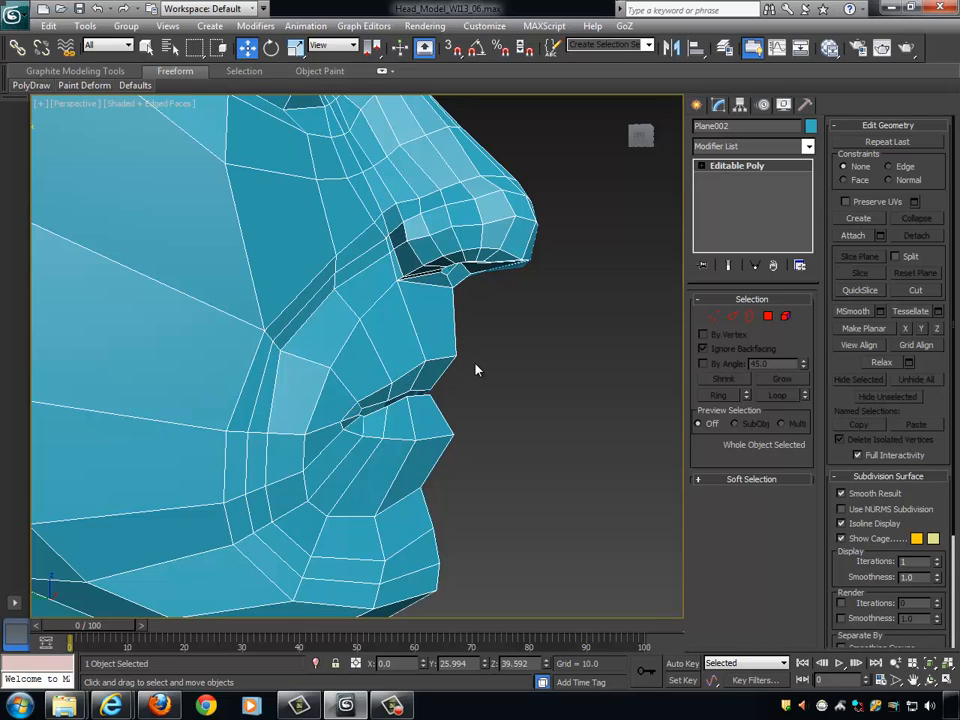
- Select an edge between the nostril and the upper lip and extend the selection to its ring around the mouth
middle_click_drag(480, 358, 640, 331, "alt")
left_click(736, 316)
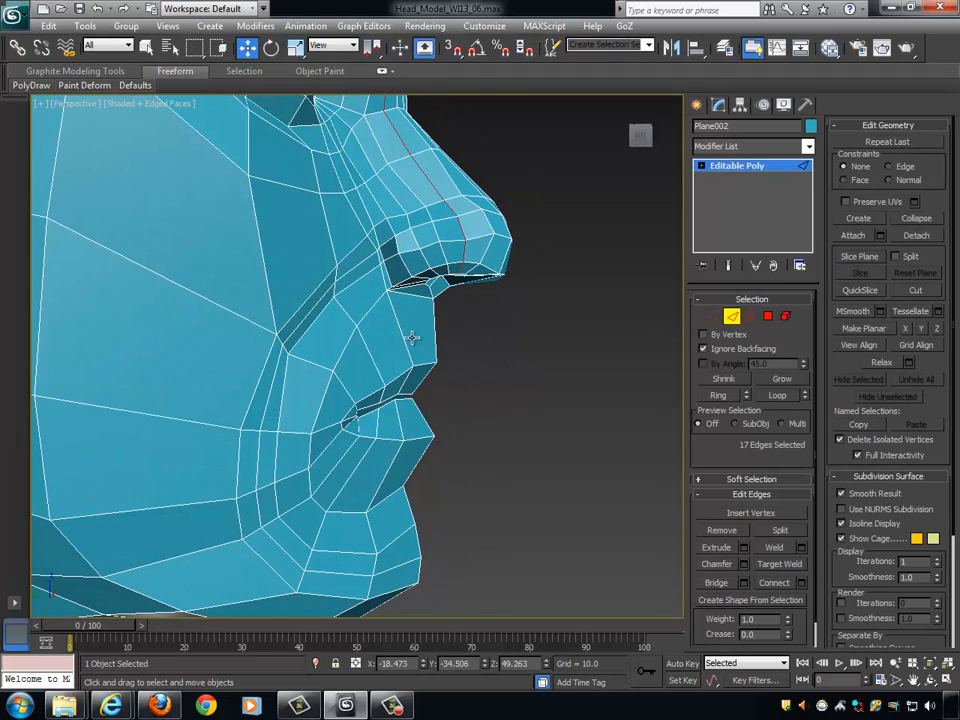
left_click(409, 344)
middle_click_drag(500, 362, 622, 382, "alt")
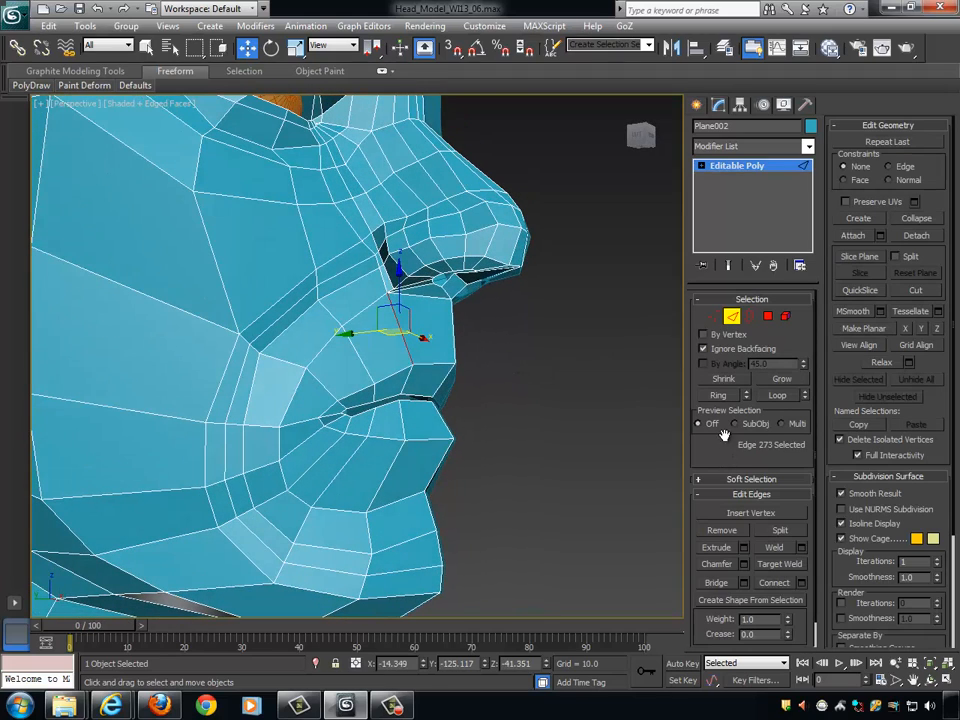
left_click(718, 395)
middle_click_drag(570, 435, 535, 365, "alt")
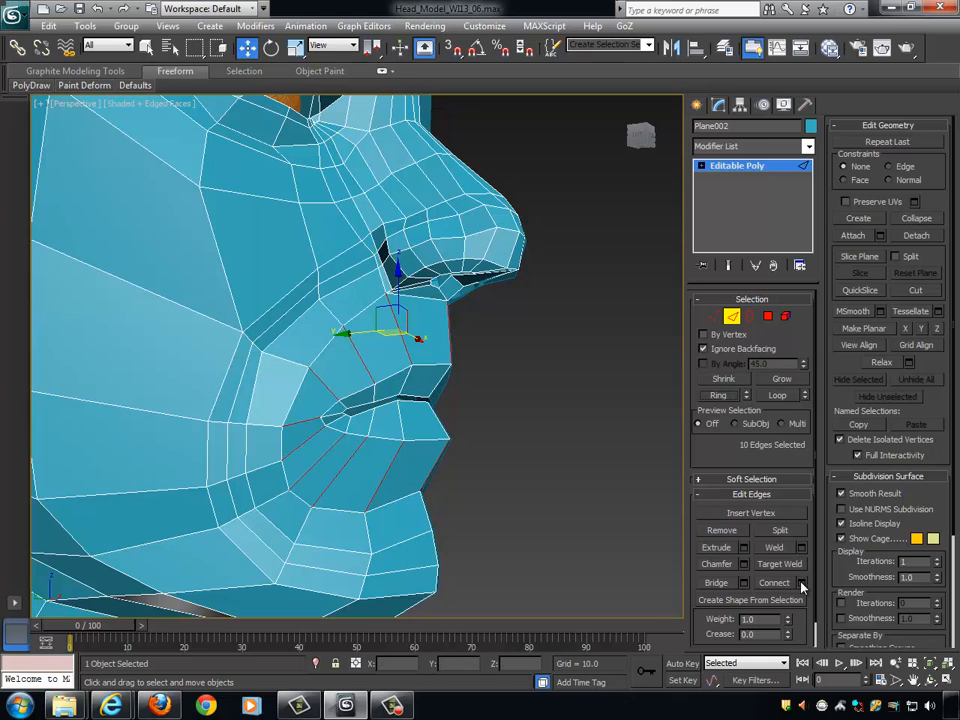
- Connect the ring edges with 1 segment, pinch 0 and slide 74 to add a loop close around the lips
middle_click_drag(533, 431, 551, 429, "alt")
mouse_move(402, 441)
middle_mouse_down("alt")
mouse_move(441, 456)
mouse_move(411, 438)
middle_mouse_up("alt")
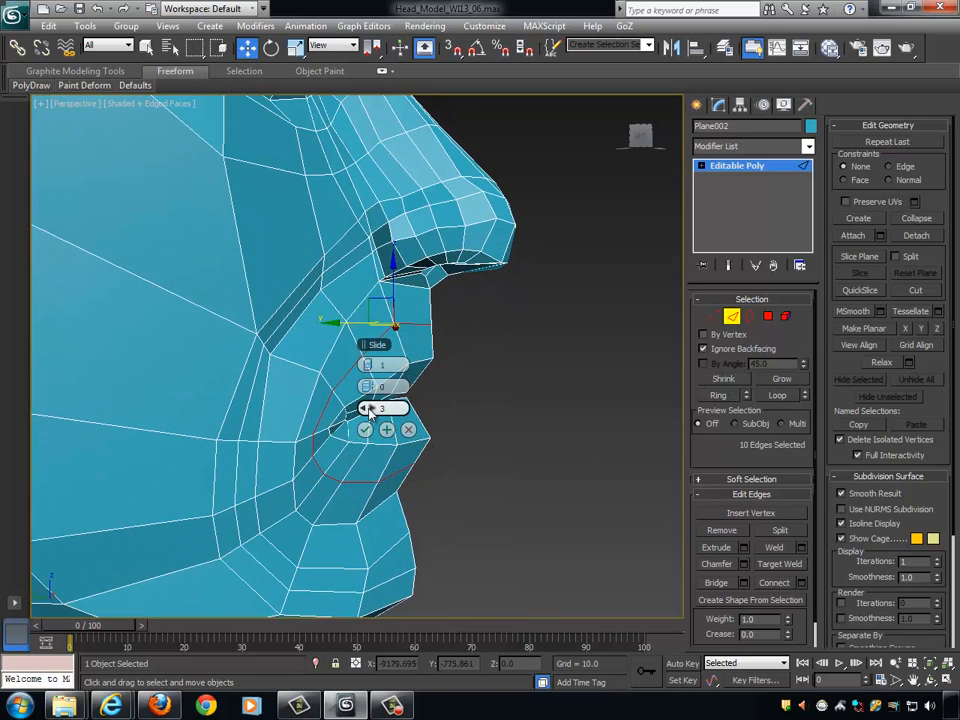
left_click_drag(371, 408, 578, 392)
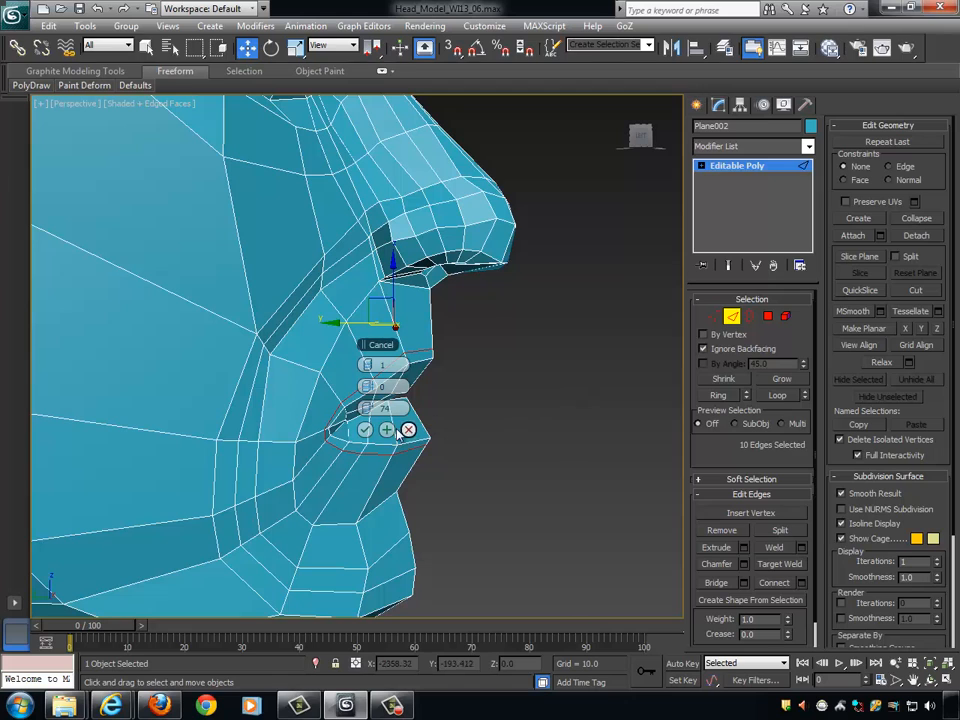
left_click(364, 429)
middle_click_drag(364, 429, 557, 400, "alt")
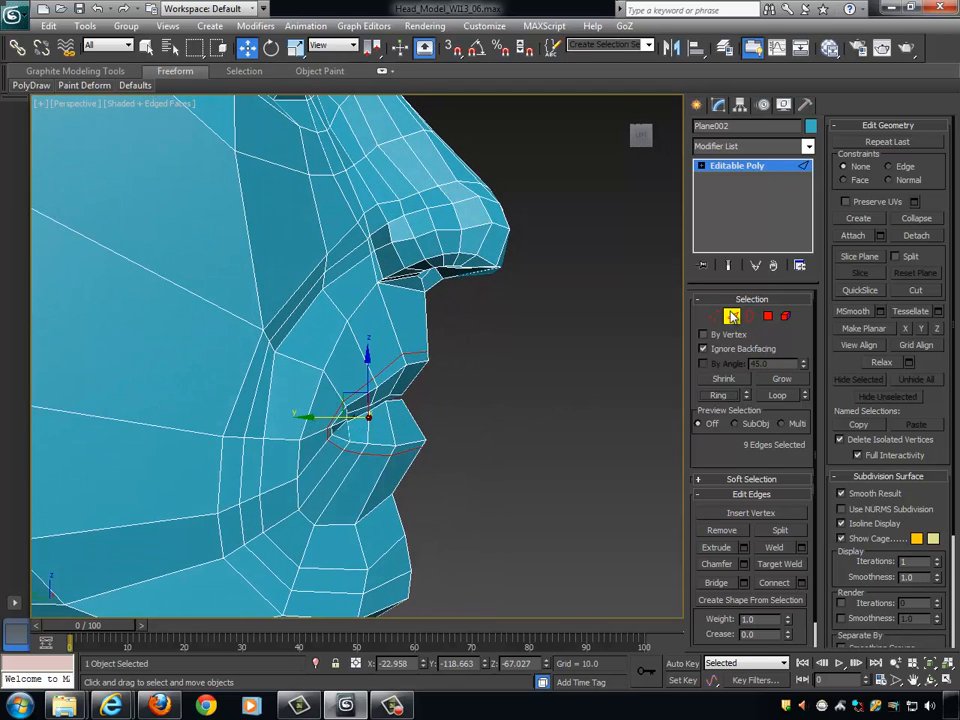
- Select the two upper-lip border vertices nearest the centre line and move them slightly forward
key("1")
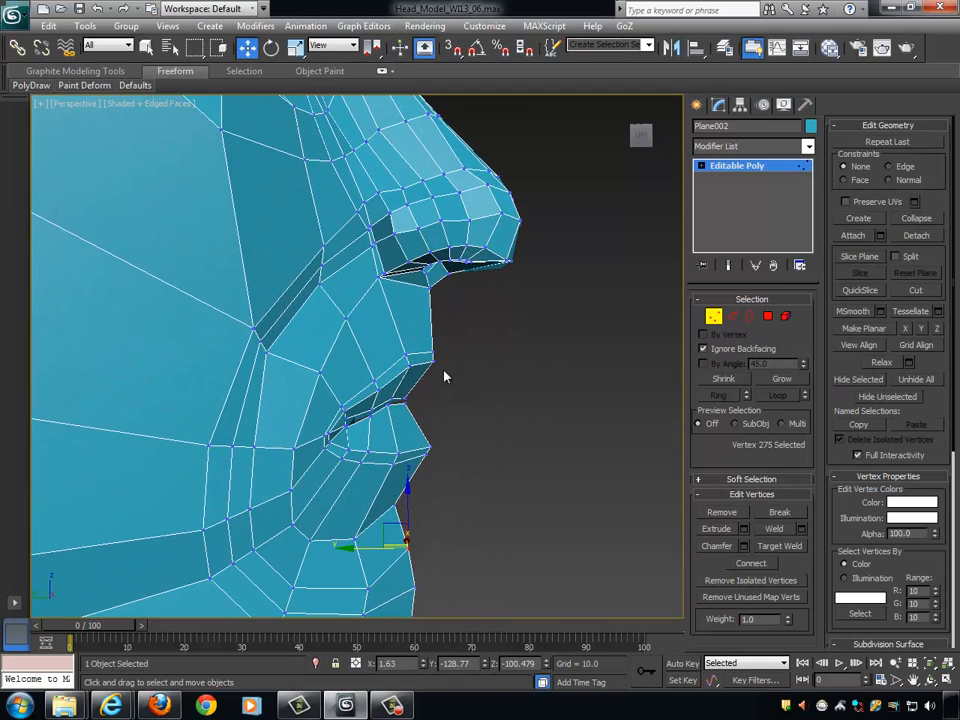
left_click(431, 361)
left_click(409, 367, "ctrl")
middle_click_drag(450, 381, 478, 385, "alt")
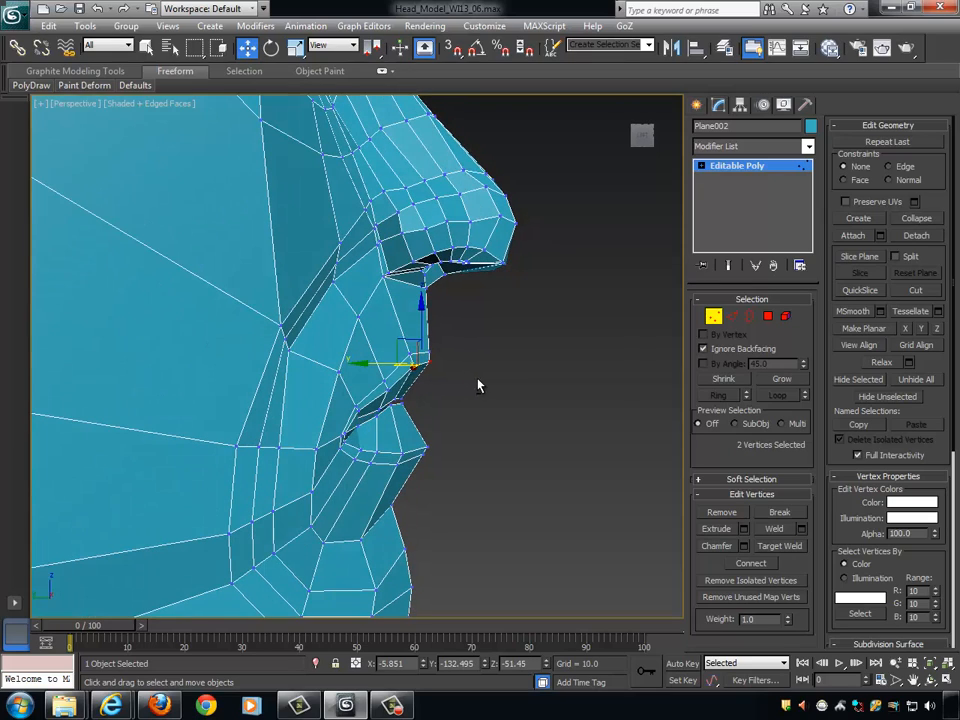
middle_click_drag(395, 366, 503, 389, "alt")
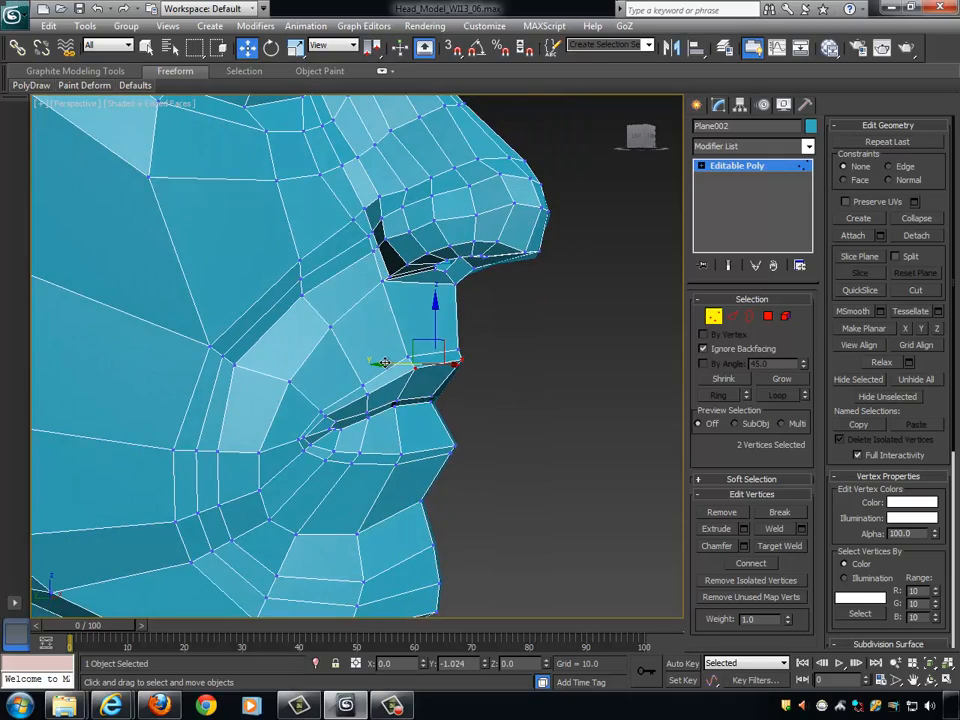
middle_click_drag(381, 362, 534, 414, "alt")
- Set the vertex constraint to Edge and slide the lower-lip vertex beside the centre line upward along its edge
left_click(396, 390)
left_click(419, 442)
left_click(421, 446)
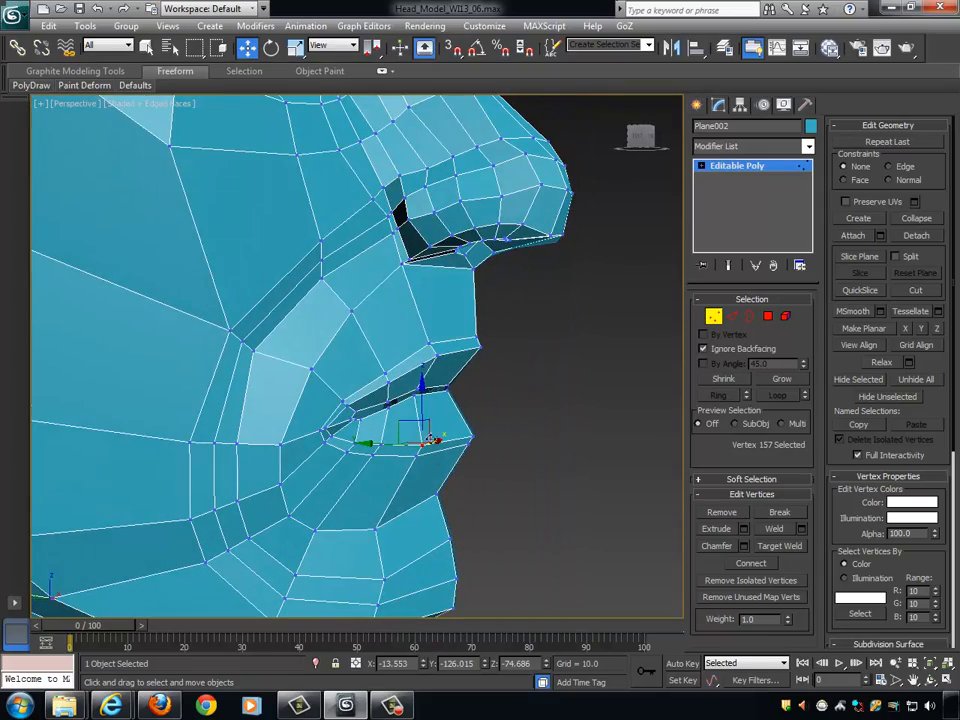
middle_click_drag(389, 476, 549, 433, "alt")
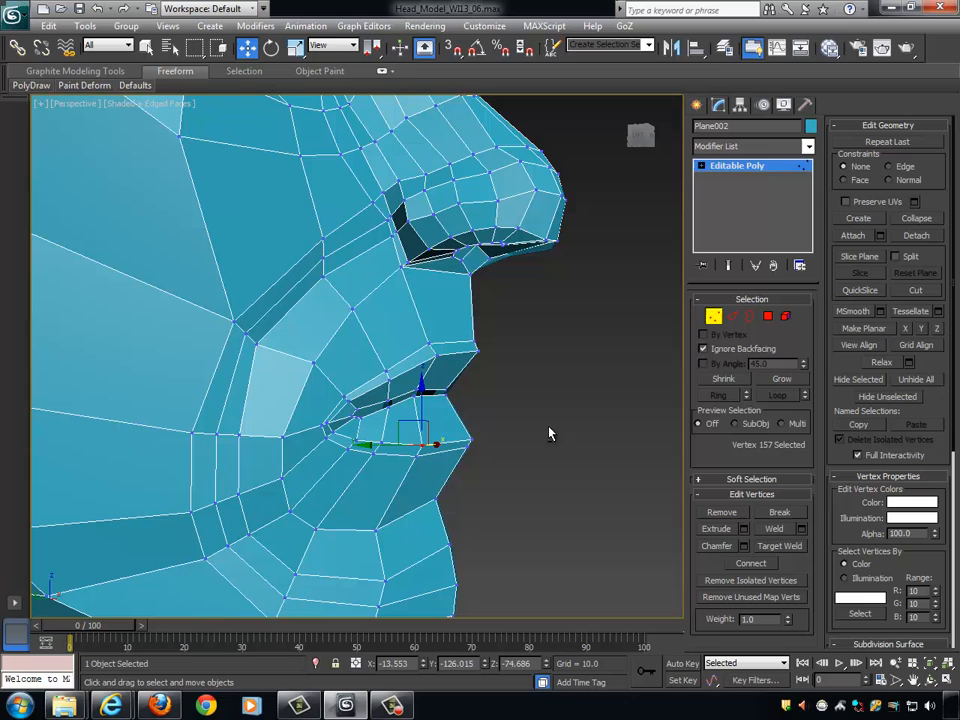
left_click(890, 168)
middle_click_drag(526, 350, 545, 361, "alt")
left_click_drag(424, 394, 424, 378)
- Slide the lower lip's centre-line vertex upward along its edge to round the lip profile
left_click(461, 436)
middle_click_drag(484, 412, 470, 396, "alt")
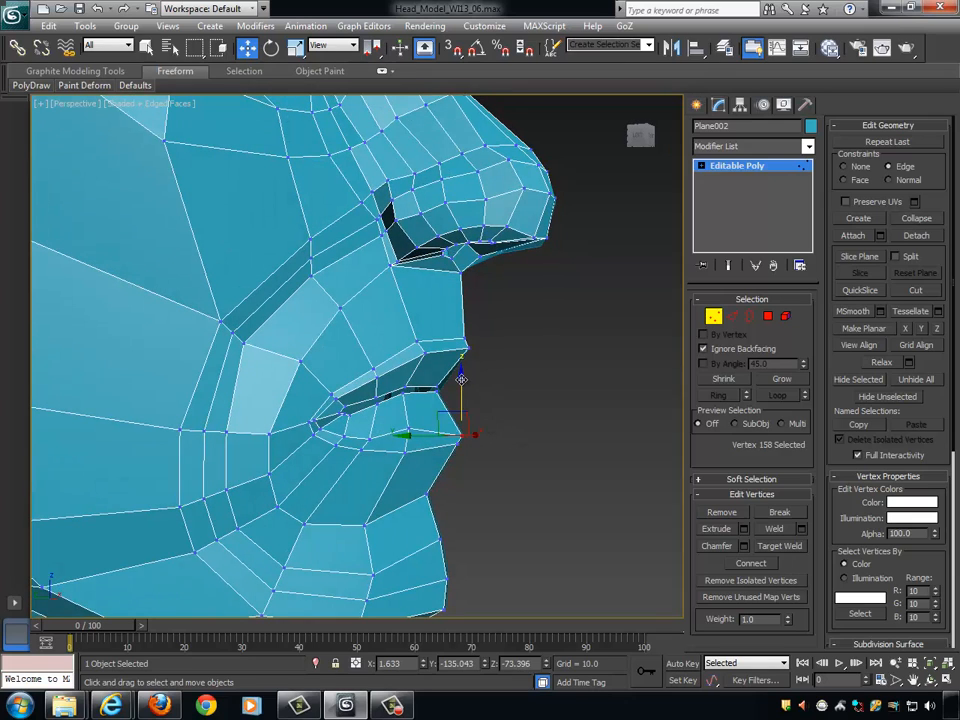
left_click_drag(461, 378, 462, 365)
middle_click_drag(466, 372, 606, 392, "alt")
middle_click_drag(506, 416, 451, 441, "alt")
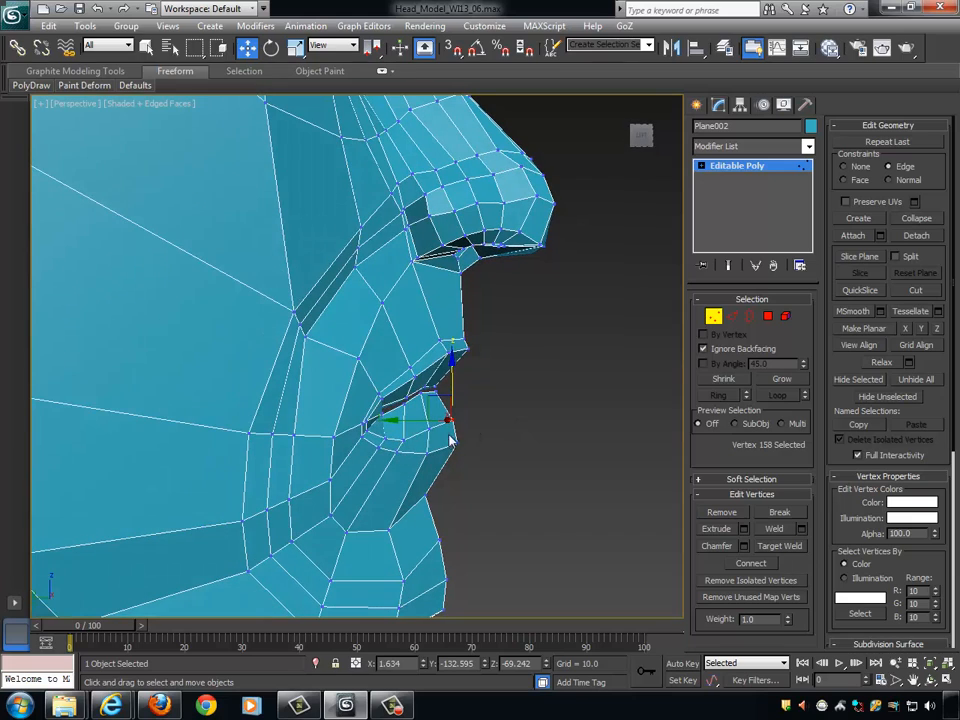
- Slide the next two lower-lip vertices toward the mouth corner upward along their edges
left_click(401, 434)
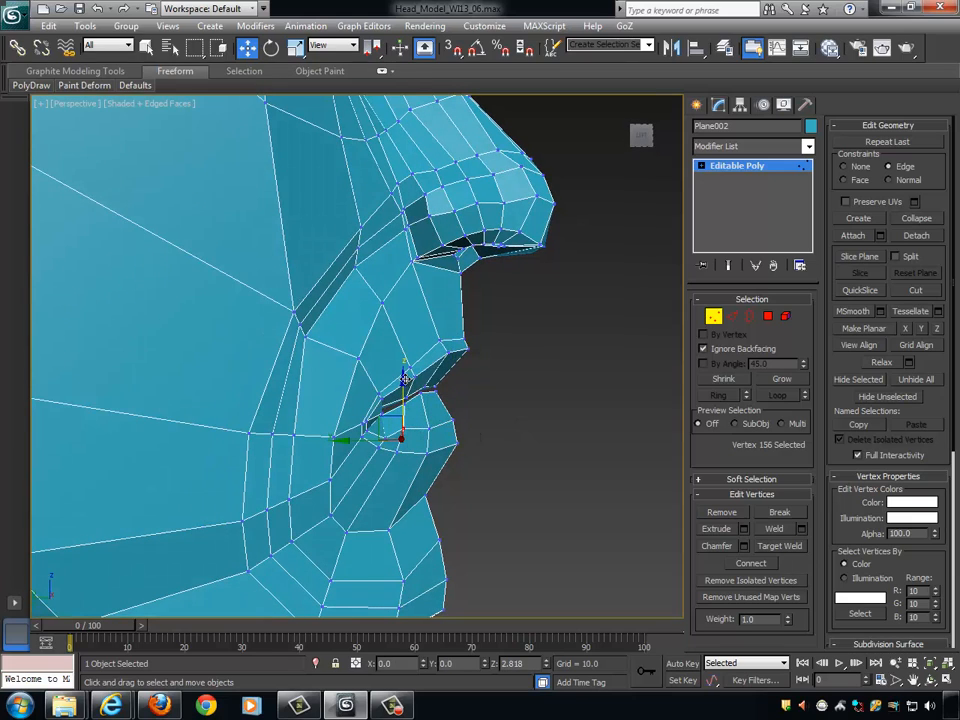
left_click(384, 438)
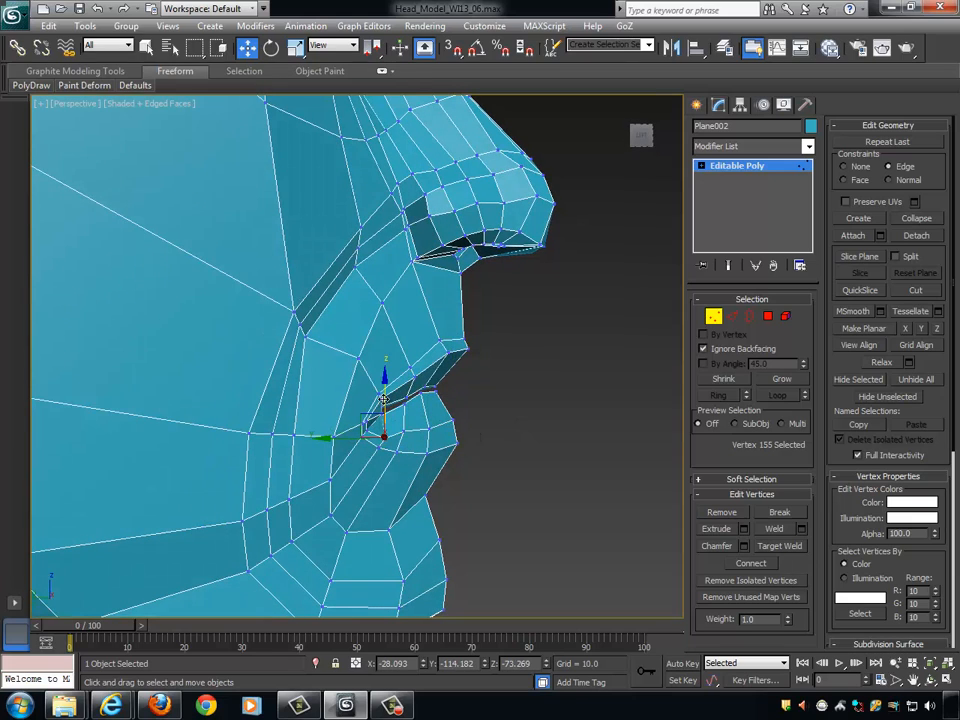
left_click_drag(384, 399, 386, 390)
middle_click_drag(553, 431, 464, 390, "alt")
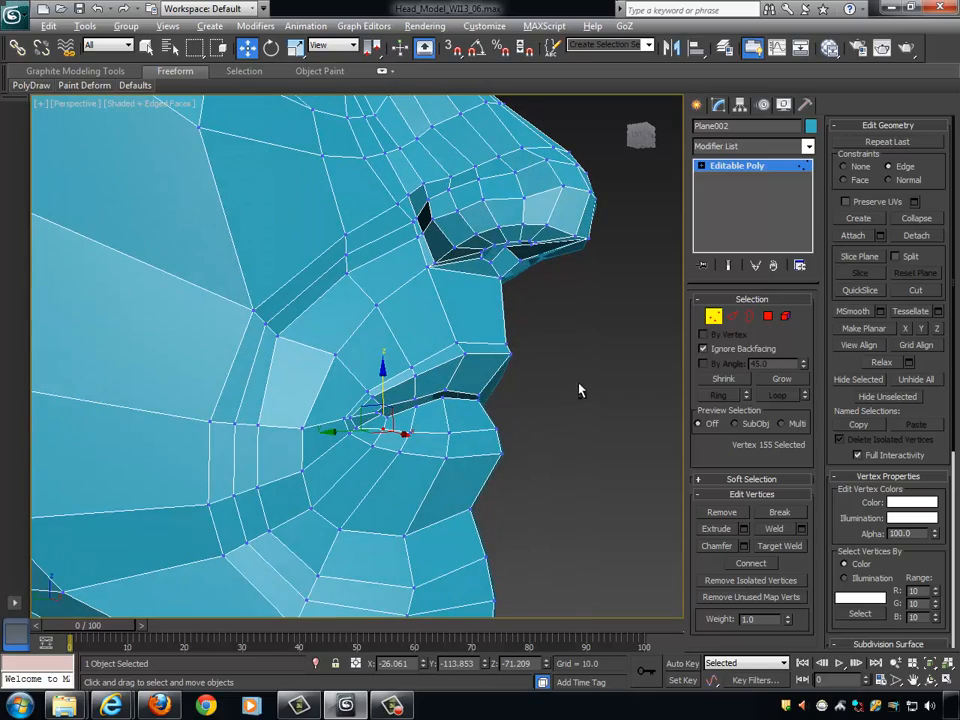
- Set the vertex constraint to None and move the lower lip's centre-line vertex slightly forward and up
middle_click_drag(578, 390, 610, 392, "alt")
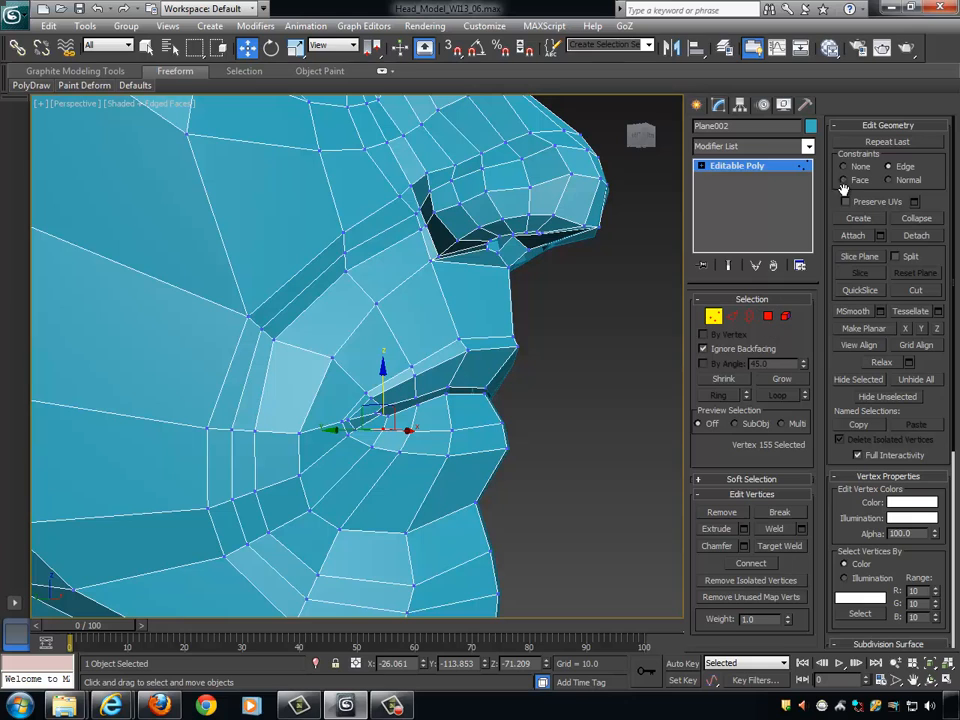
middle_click_drag(560, 300, 453, 407, "alt")
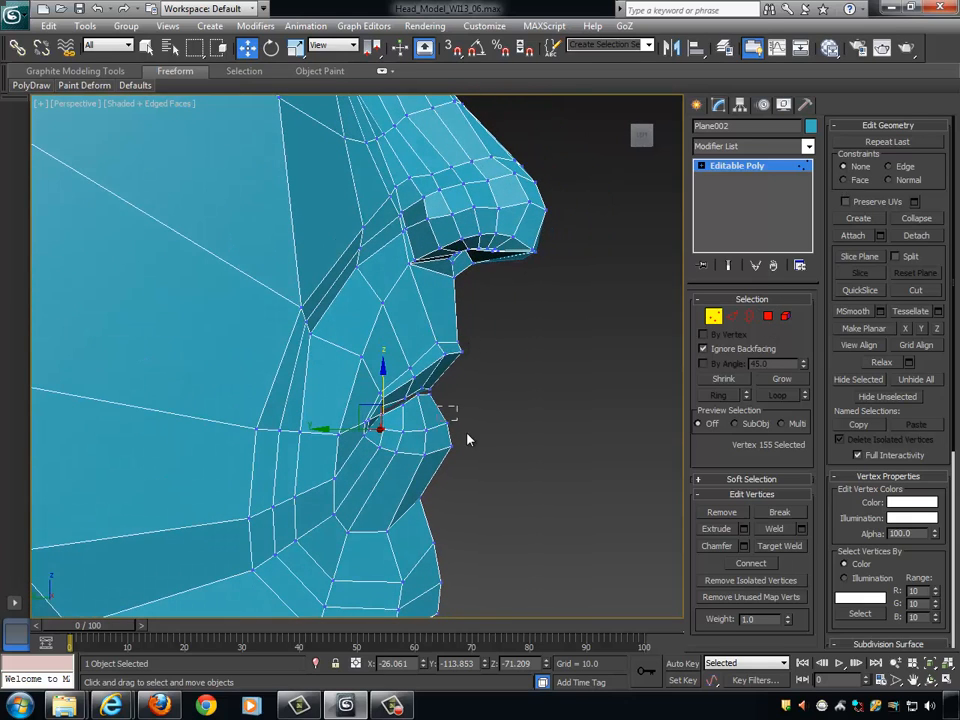
left_click_drag(467, 433, 469, 436)
middle_click_drag(469, 436, 496, 421, "alt")
left_click_drag(417, 423, 413, 416)
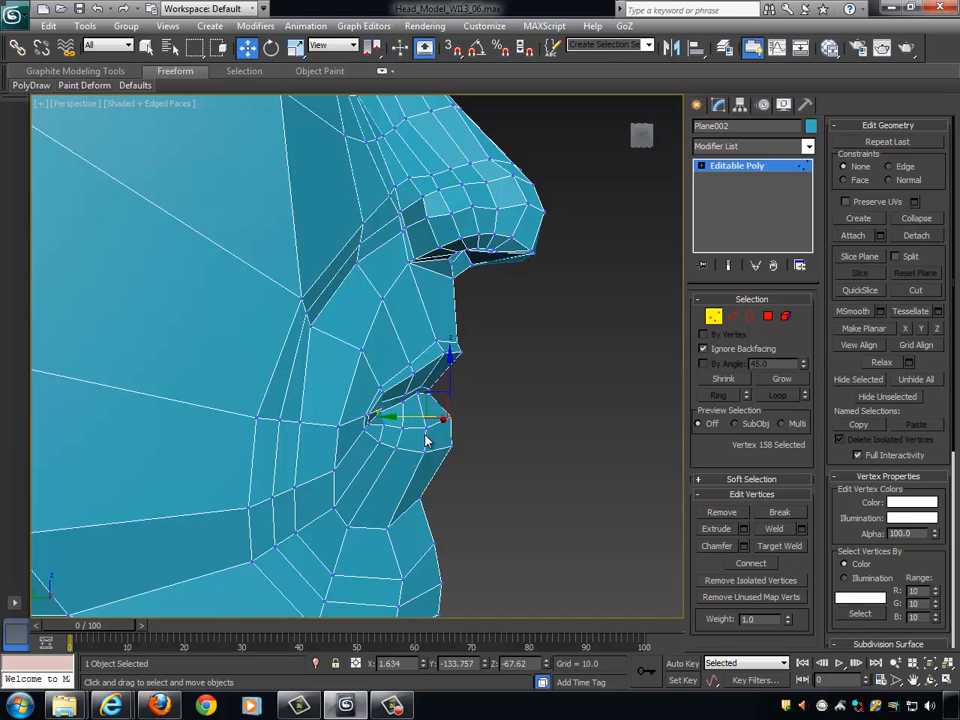
- Move the next two lower-lip vertices beside the centre line slightly forward to fill out the lip profile
left_click(424, 431)
middle_click_drag(425, 432, 429, 432, "alt")
mouse_move(395, 428)
left_mouse_down()
mouse_move(433, 393)
mouse_move(401, 427)
left_mouse_up()
left_click(402, 427)
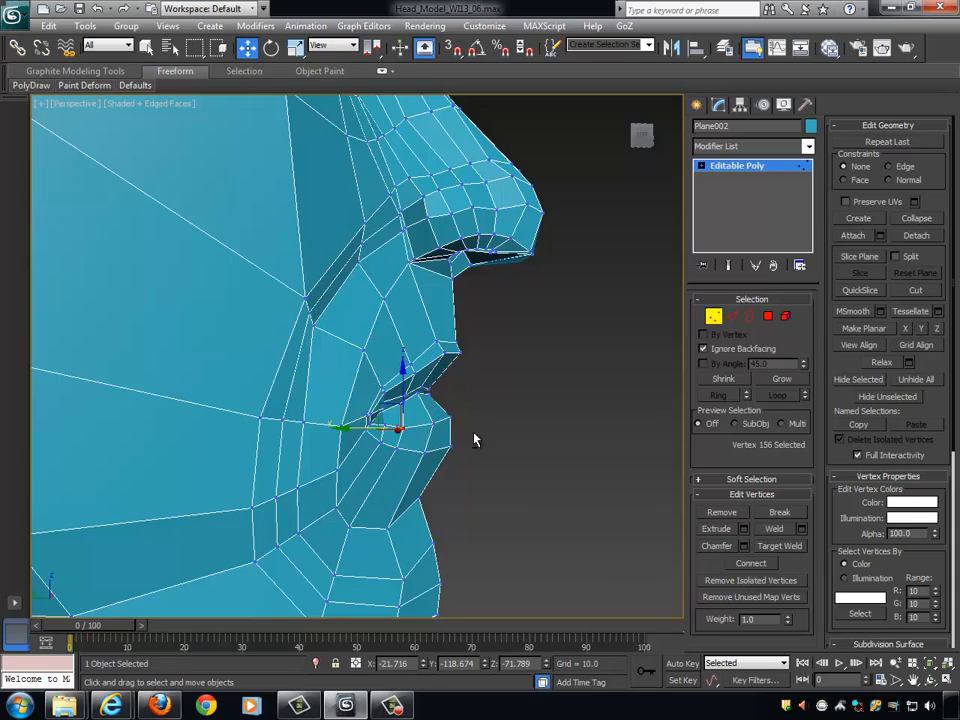
- From the front, shift the two mid lower-lip vertices nearest the mouth corner slightly sideways toward the corner
middle_click_drag(474, 434, 345, 442, "alt")
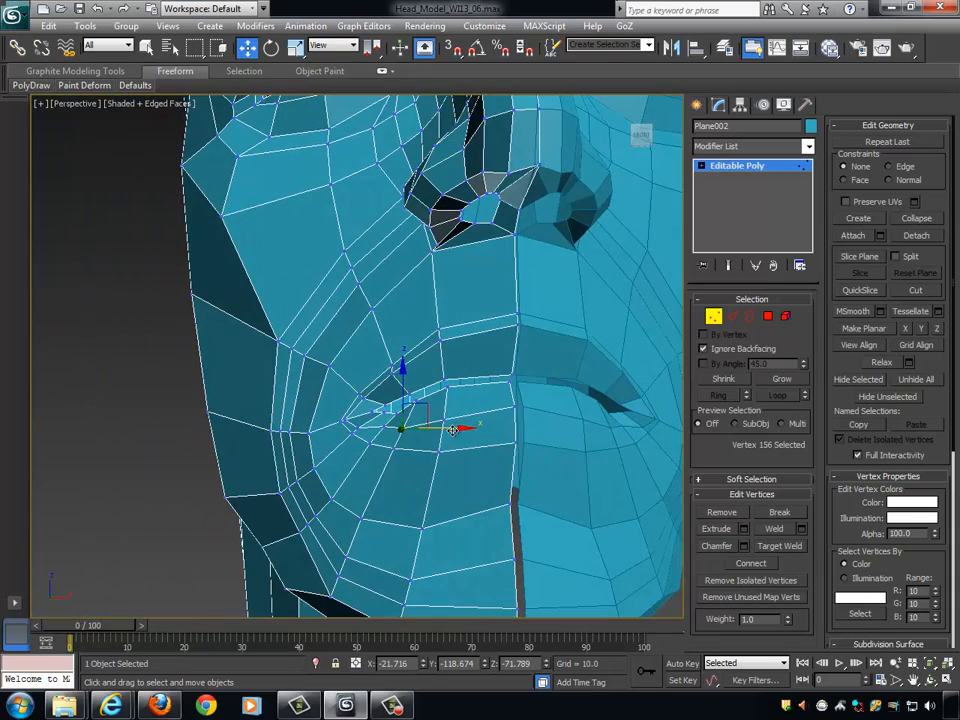
left_click_drag(453, 430, 447, 430)
left_click(386, 427)
middle_click_drag(442, 425, 433, 432, "alt")
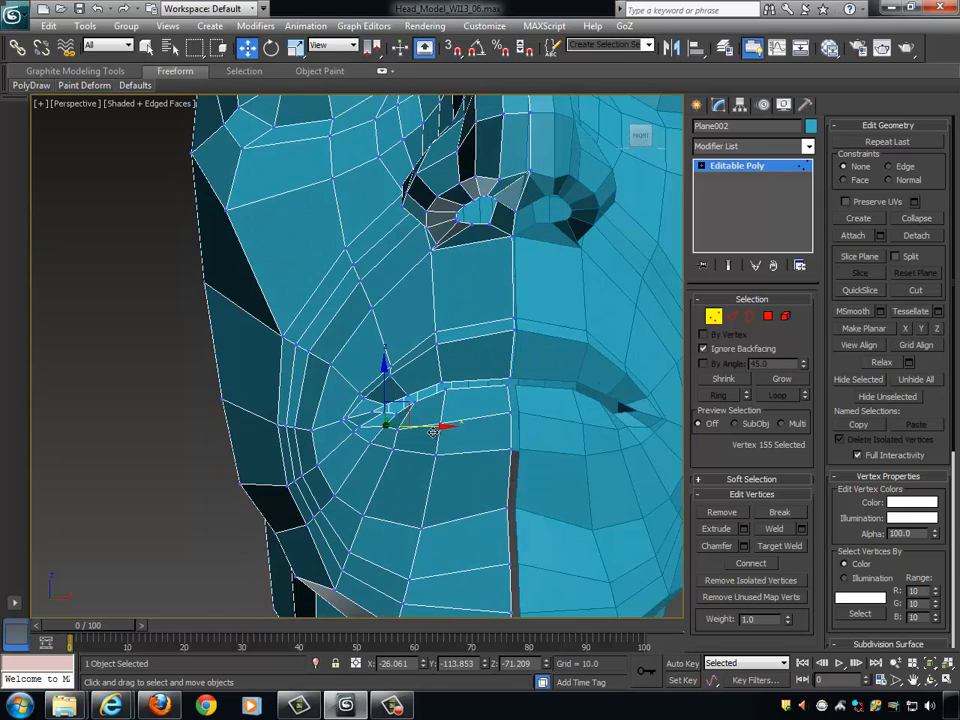
left_click_drag(437, 427, 432, 427)
- Shift the lower lip's upper-edge vertex near the mouth corner slightly outward toward the corner
left_click(396, 411)
middle_click_drag(481, 425, 464, 421, "alt")
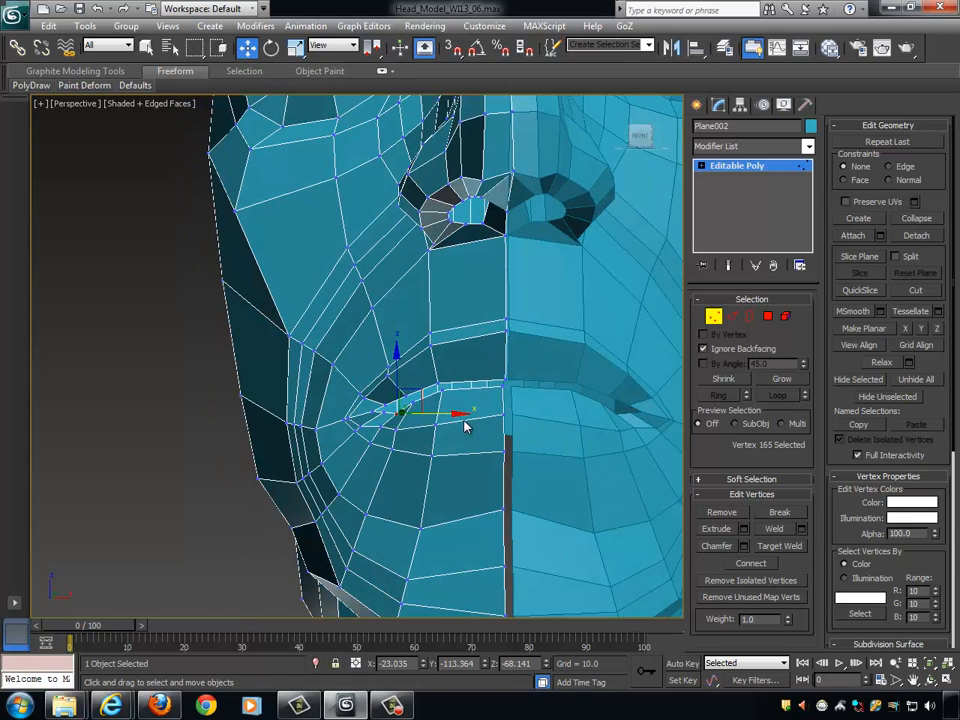
left_click_drag(458, 413, 452, 412)
middle_click_drag(450, 417, 430, 433, "alt")
- Select the two lower-lip inner-edge vertices nearest the mouth corner and move them slightly backward
left_click(380, 412)
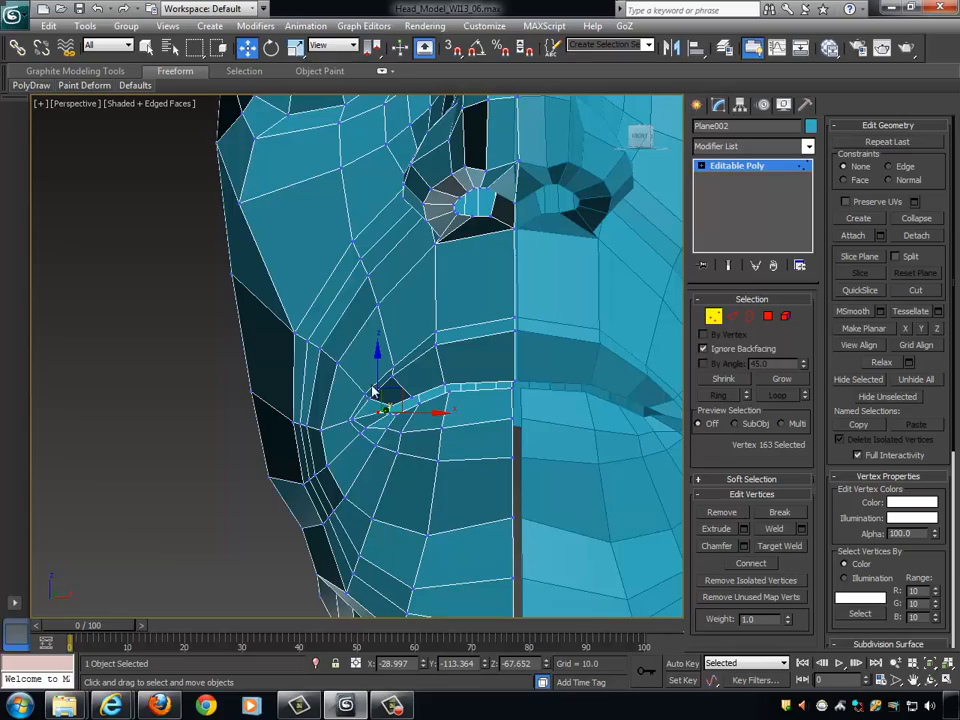
middle_click_drag(457, 398, 380, 405, "alt")
key("z")
scroll(488, 394, "down", 6)
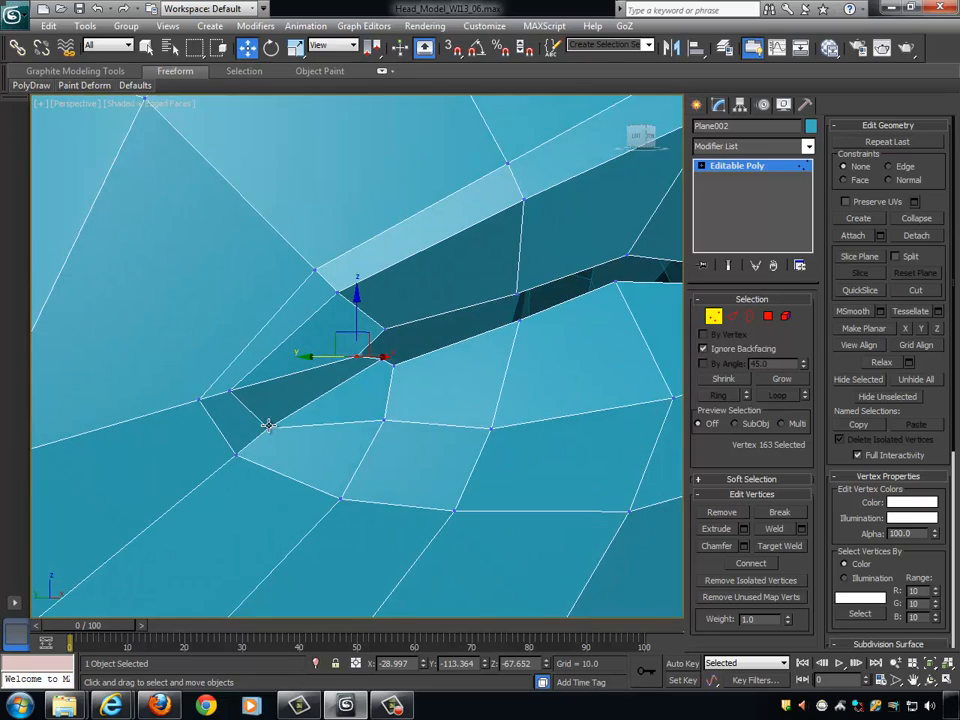
left_click(268, 425)
left_click(390, 364, "ctrl")
middle_click_drag(399, 362, 303, 406, "alt")
left_click_drag(297, 392, 282, 393)
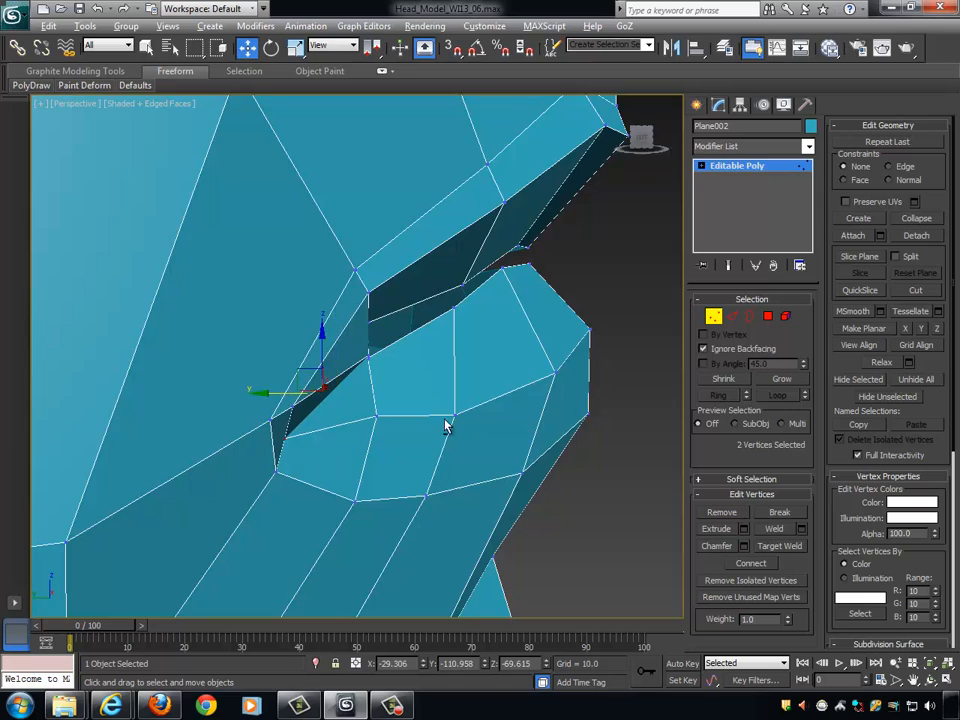
- Select the two upper-lip inner-edge vertices at the mouth corner and move them slightly down and inward
middle_click_drag(446, 424, 397, 404, "alt")
left_click(360, 352)
middle_click_drag(362, 354, 426, 384, "alt")
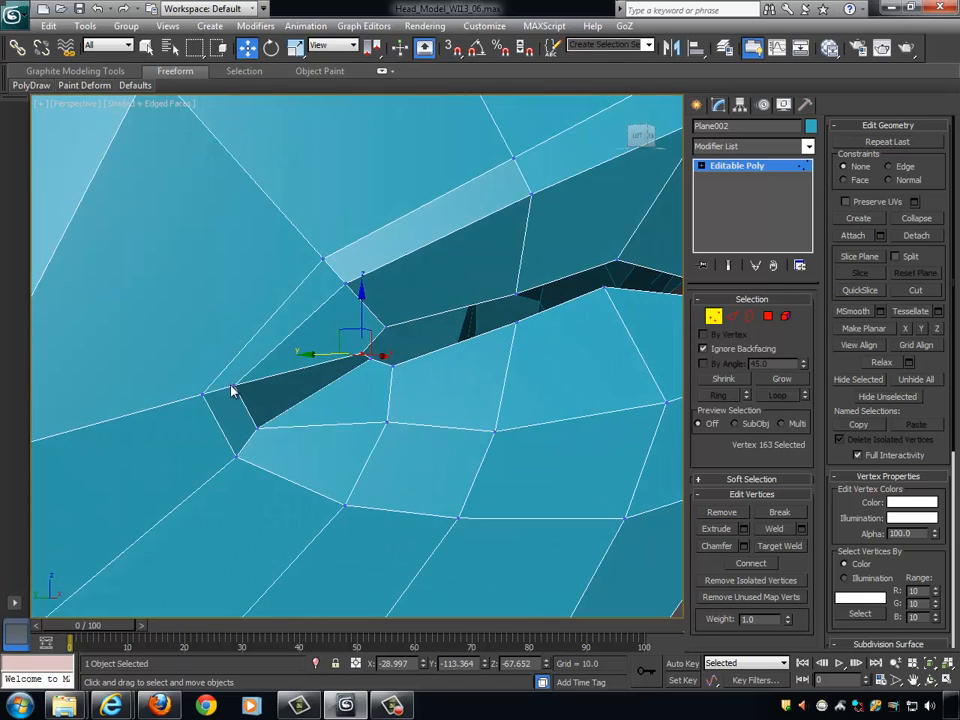
left_click(235, 388, "shift")
scroll(238, 391, "down", 3)
scroll(360, 395, "up", 3)
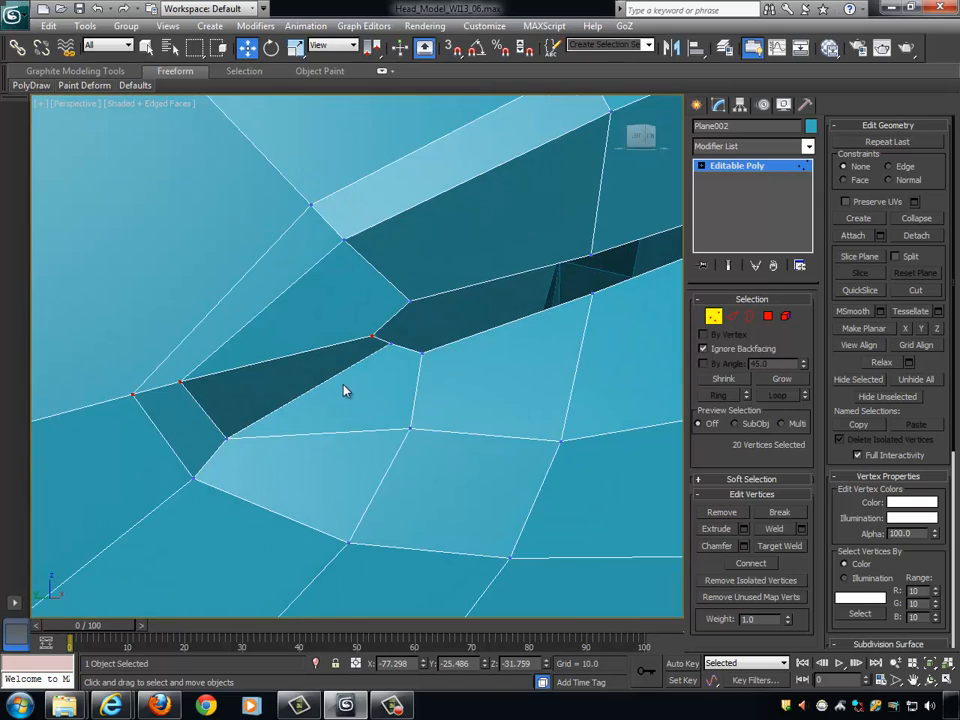
left_click(371, 336)
left_click(182, 382, "ctrl")
middle_click_drag(184, 379, 321, 349, "alt")
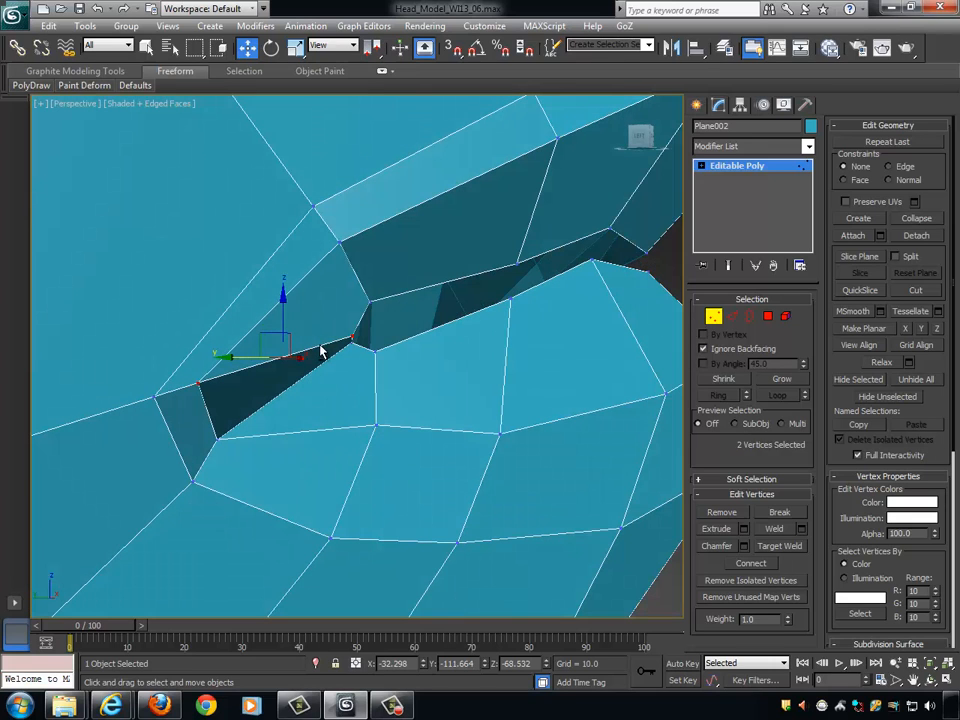
middle_click_drag(282, 295, 333, 370, "alt")
left_click_drag(328, 365, 352, 367)
middle_click_drag(379, 371, 444, 341, "alt")
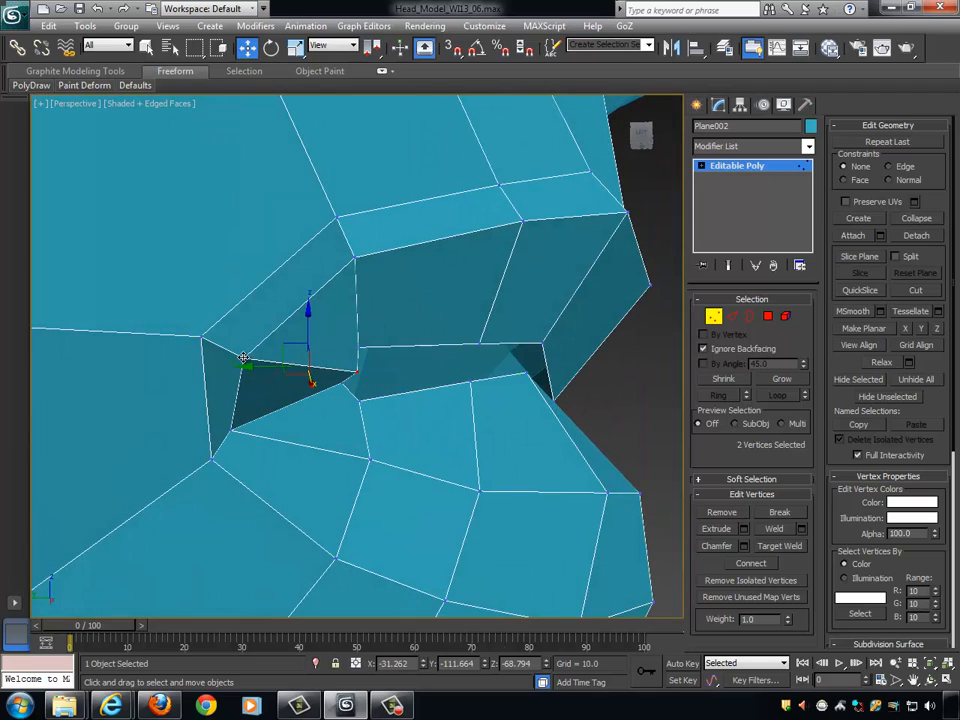
- Lower the upper lip's inner mouth-corner vertex close to the lower lip and nudge it inward
left_click(243, 357)
left_click_drag(246, 310, 246, 355)
middle_click_drag(250, 357, 308, 423, "alt")
left_click_drag(285, 407, 294, 407)
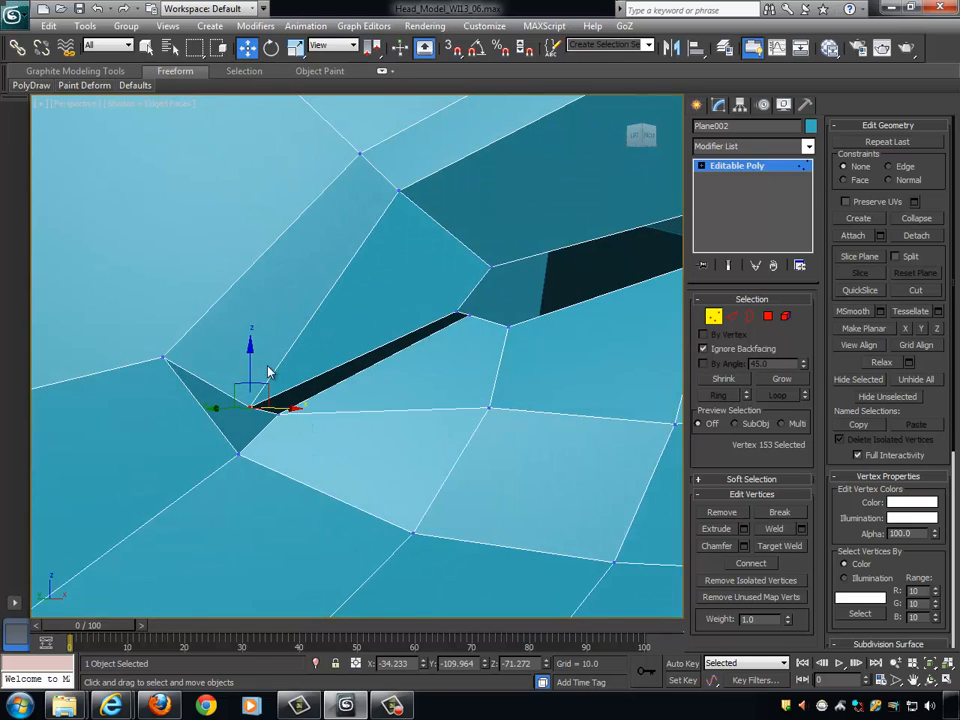
left_click_drag(251, 347, 252, 332)
- Move the outermost mouth-corner vertex down to line up with the inner corner vertex
left_click(163, 358)
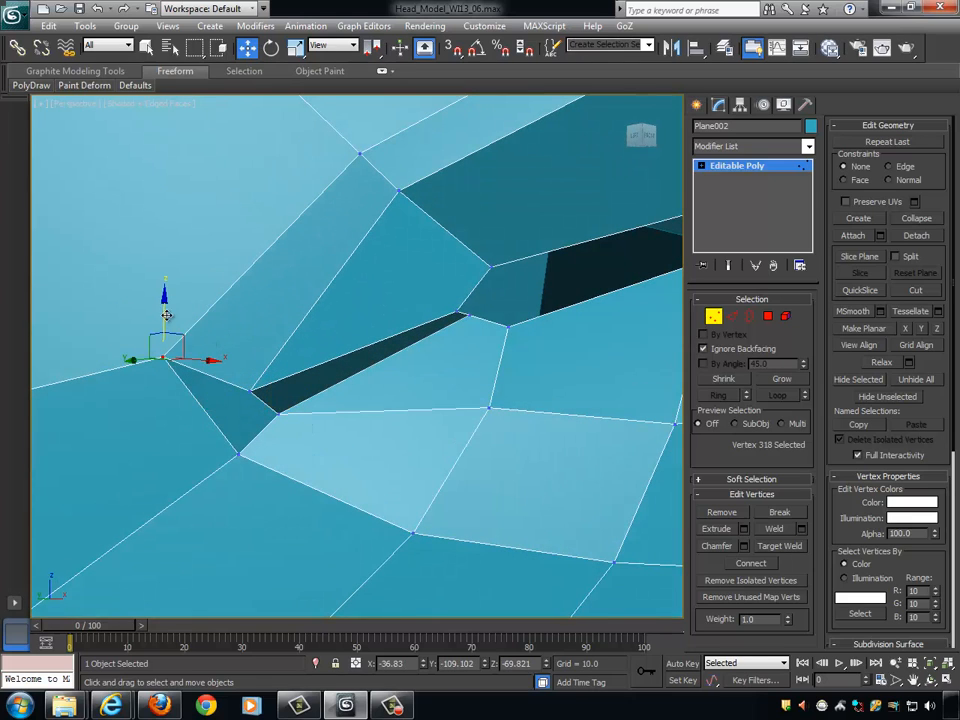
middle_click_drag(163, 358, 298, 347, "alt")
scroll(380, 334, "up", 3)
- Select the column of three upper-lip vertices beside the mouth corner and move them slightly down and forward
left_click(411, 307)
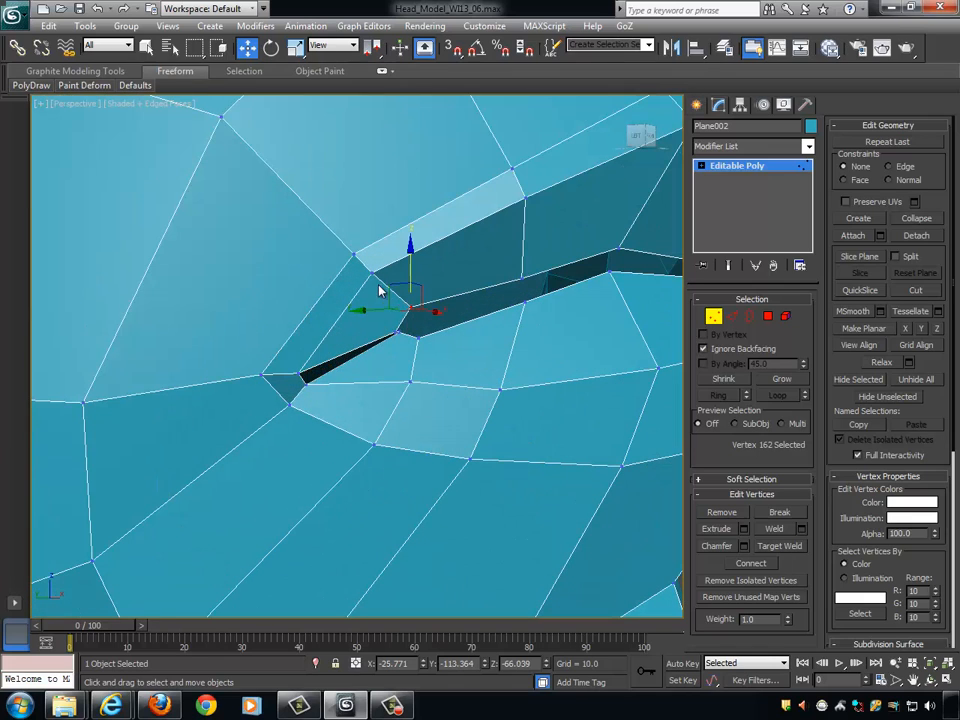
left_click(371, 271, "shift")
left_click(432, 314)
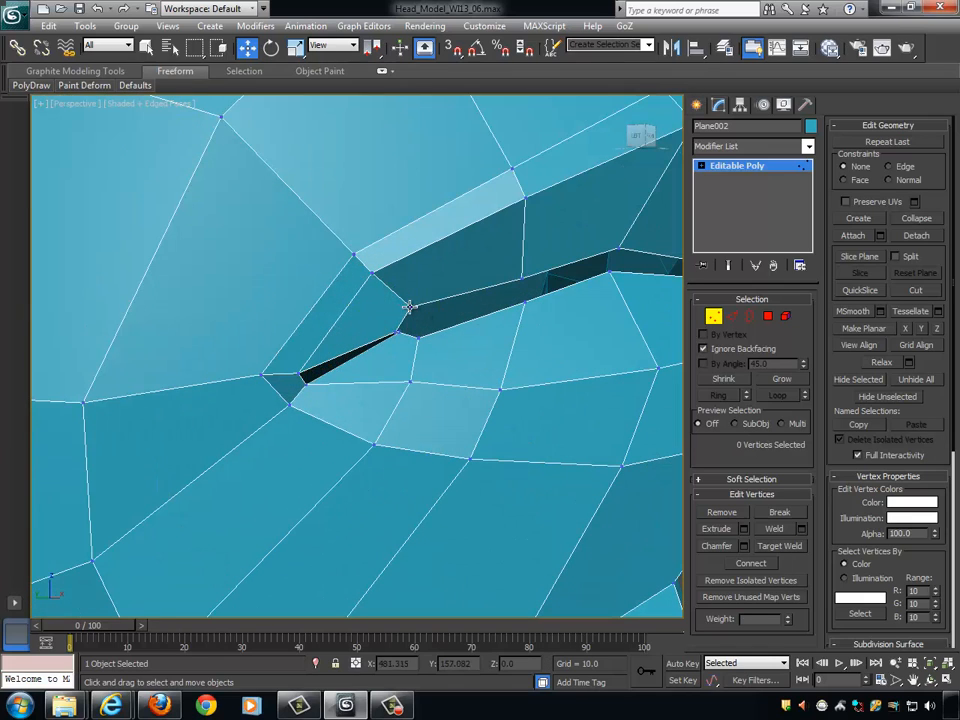
left_click(409, 306)
left_click(369, 272, "ctrl")
left_click(354, 253, "ctrl")
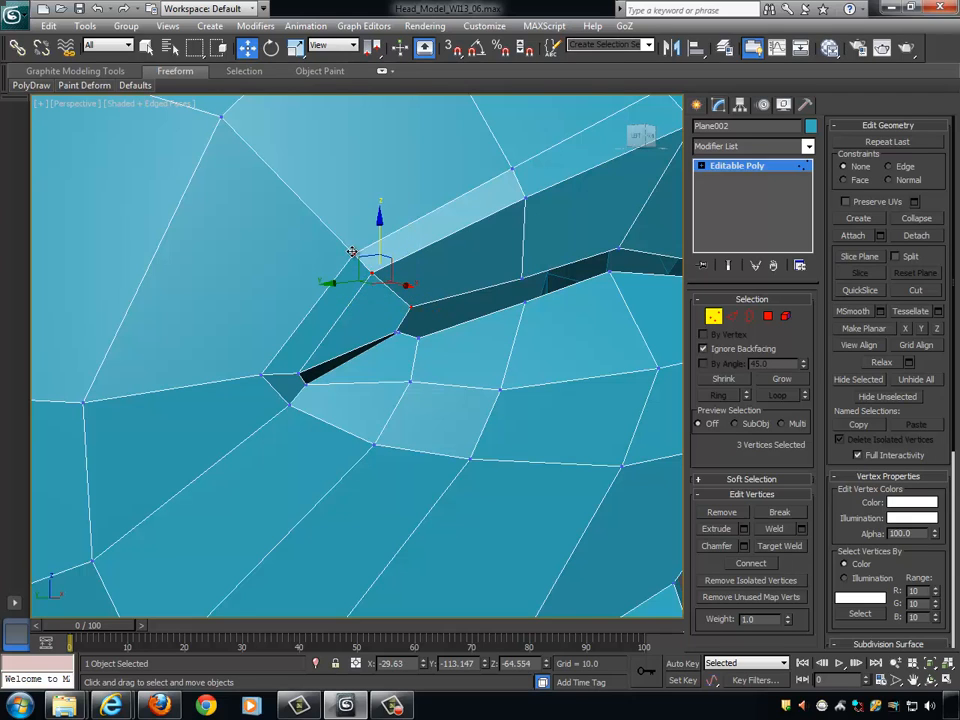
middle_click_drag(452, 286, 479, 289, "alt")
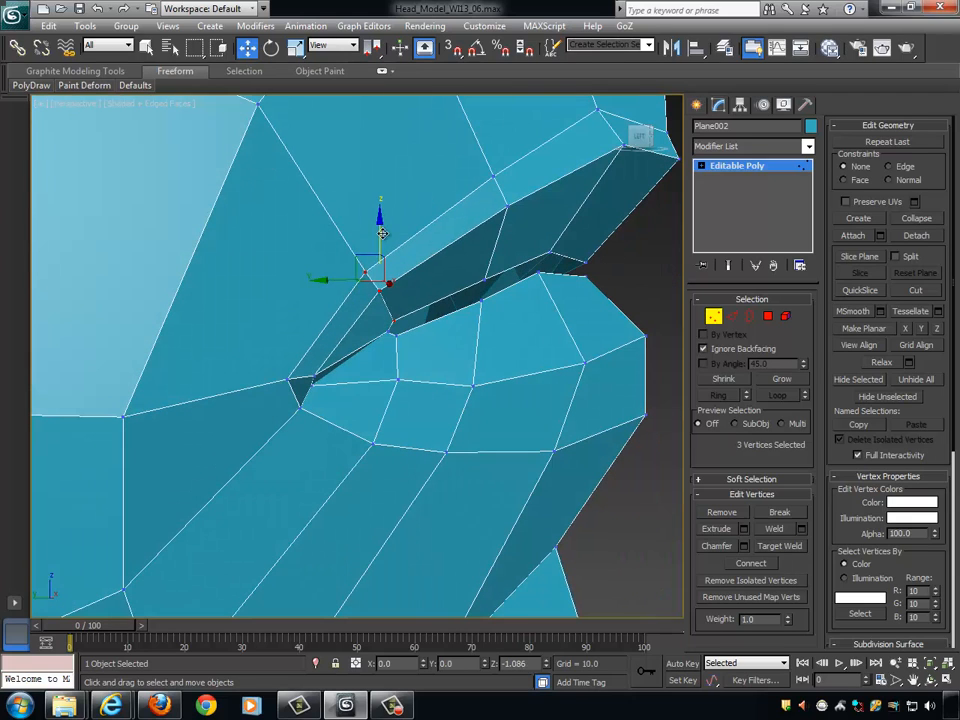
left_click_drag(352, 280, 382, 299)
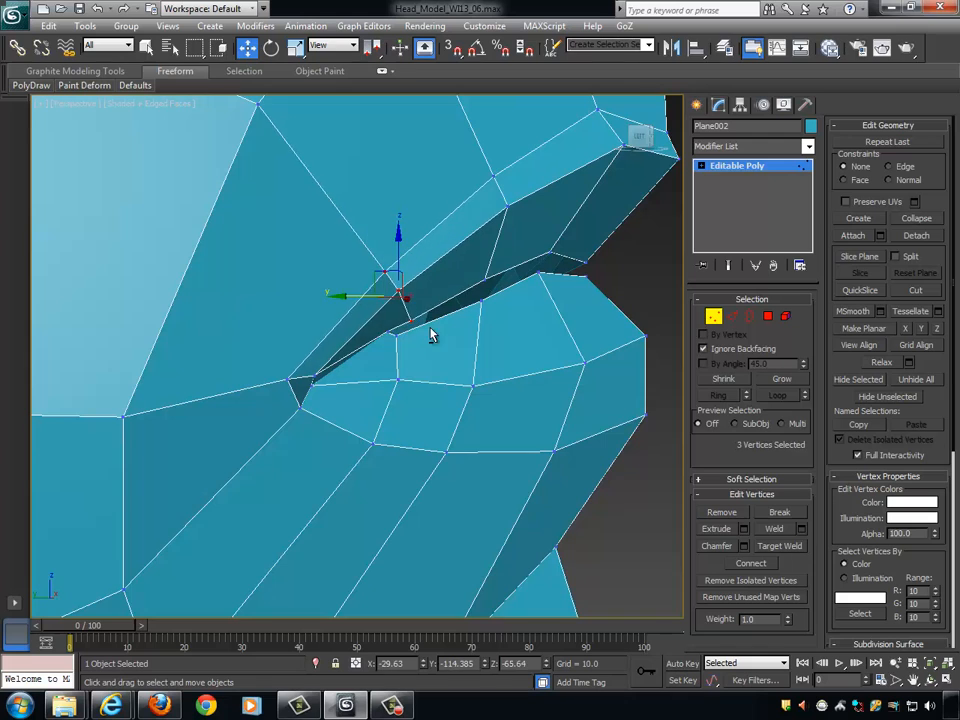
middle_click_drag(431, 334, 401, 290, "alt")
- Lower the inner lip-edge vertex near the mouth corner to narrow the gap between the lips
left_click(403, 333)
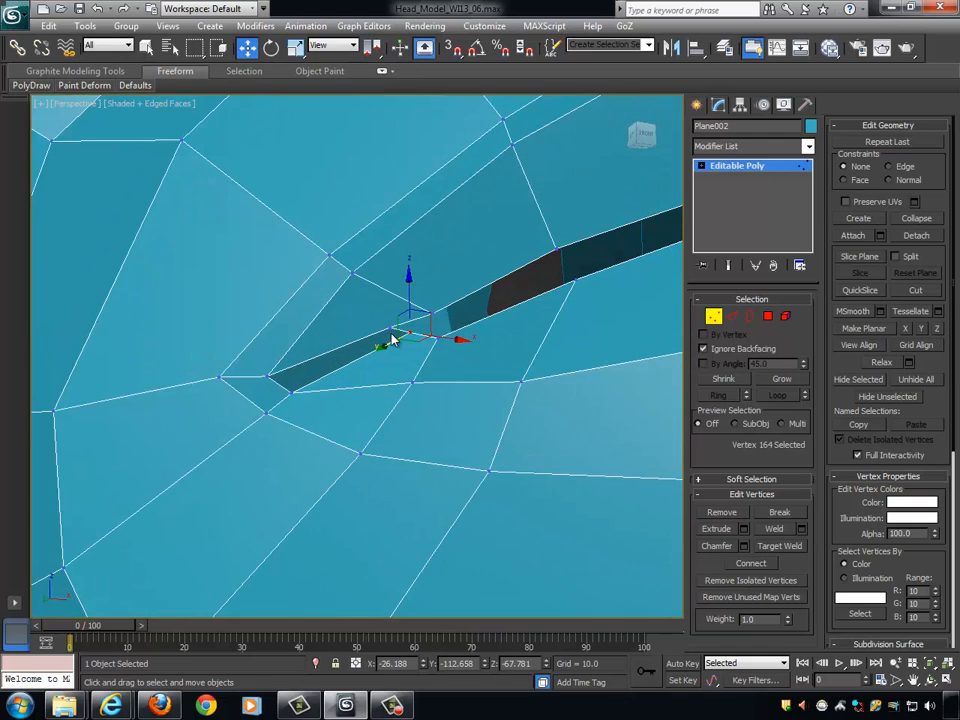
left_click(390, 328)
middle_click_drag(454, 317, 407, 270, "alt")
left_click_drag(390, 265, 390, 275)
middle_click_drag(430, 277, 392, 282, "alt")
- Move the upper-lip border vertex beside the mouth corner slightly down and toward the centre line
left_click(394, 290)
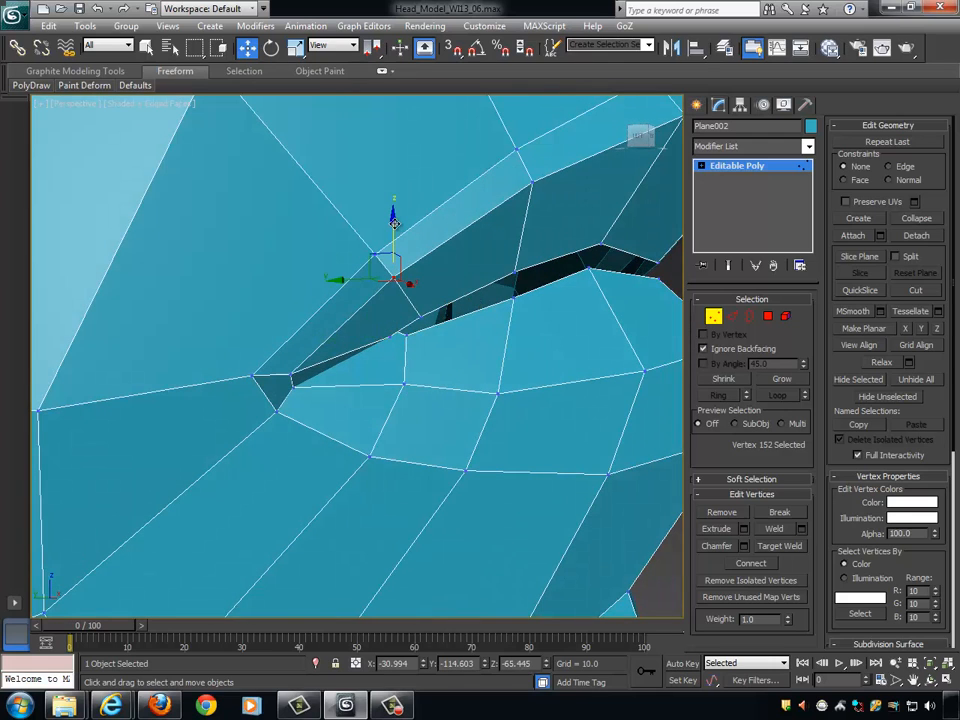
middle_click_drag(467, 264, 365, 272, "alt")
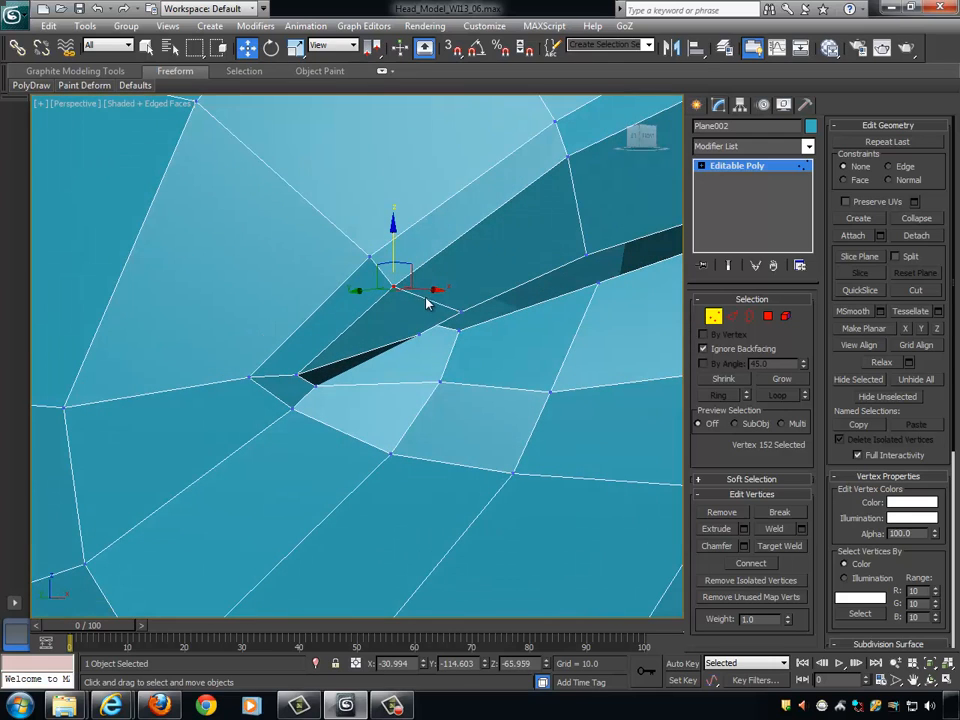
left_click_drag(429, 291, 439, 290)
middle_click_drag(445, 298, 550, 310, "alt")
scroll(467, 344, "down", 5)
middle_click_drag(467, 344, 437, 347, "alt")
scroll(437, 347, "down", 3)
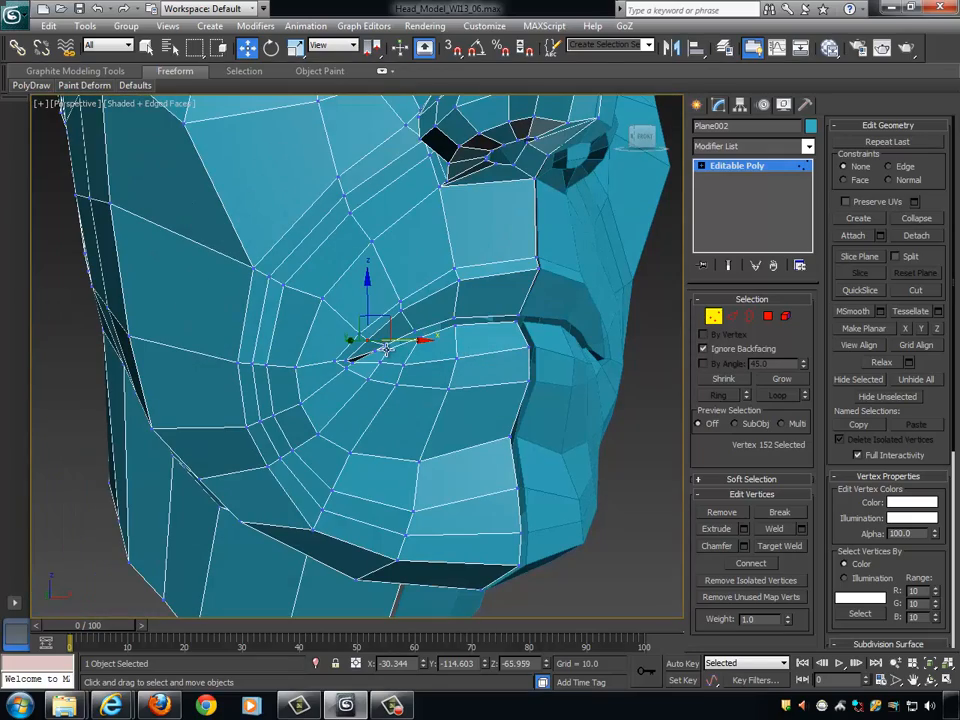
- Leave vertex editing and turn on NURMS subdivision for the head
left_click(386, 348)
scroll(420, 300, "down", 4)
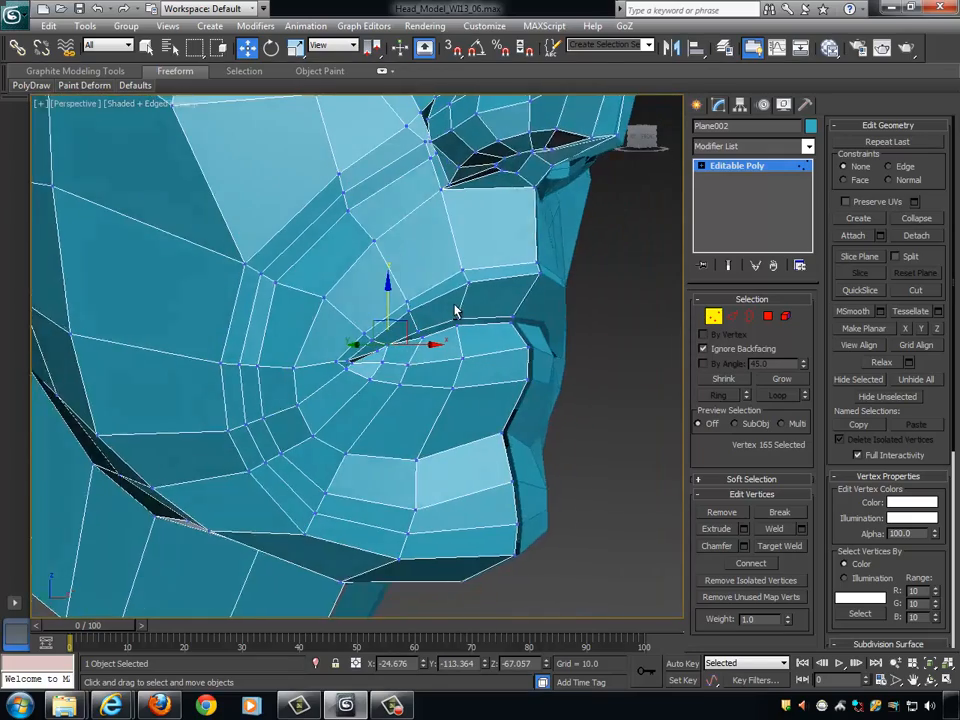
middle_click_drag(454, 306, 546, 336, "alt")
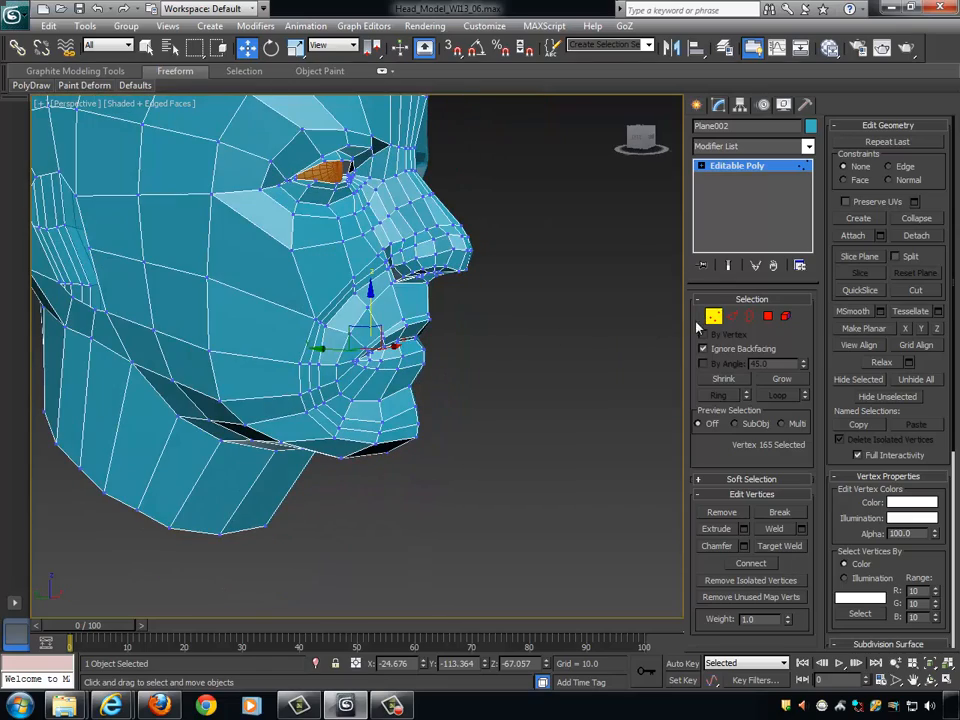
left_click(714, 317)
middle_click_drag(640, 328, 591, 411, "alt")
scroll(604, 337, "down", 1)
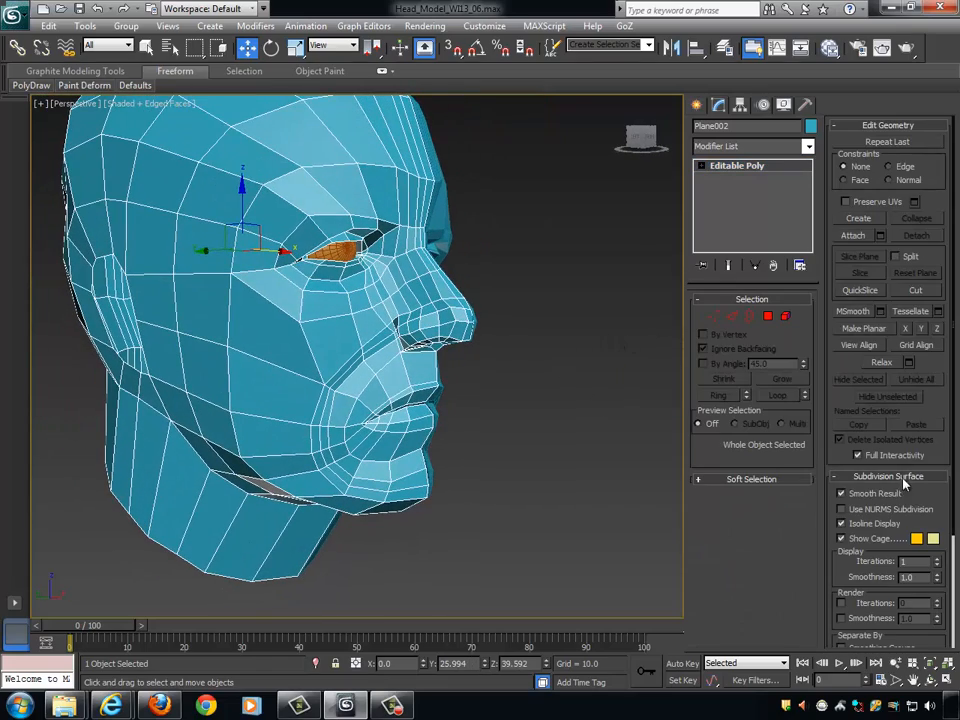
left_click(841, 509)
middle_click_drag(624, 474, 590, 505, "alt")
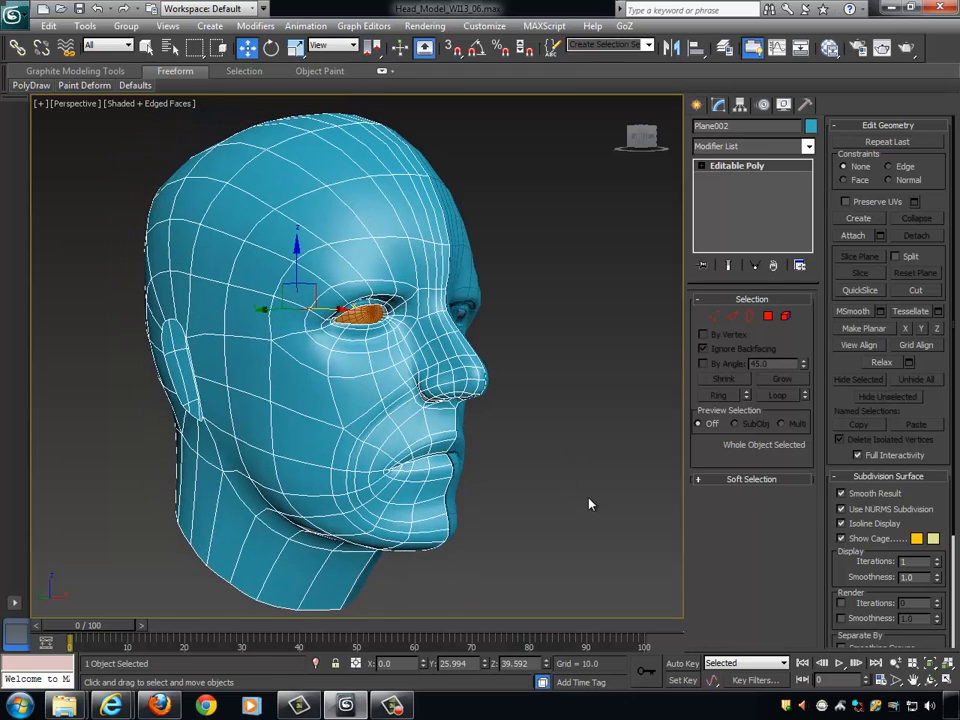
- Deselect the head and examine the smoothed lips and face without the edge display
scroll(587, 499, "down", 2)
scroll(585, 497, "up", 2)
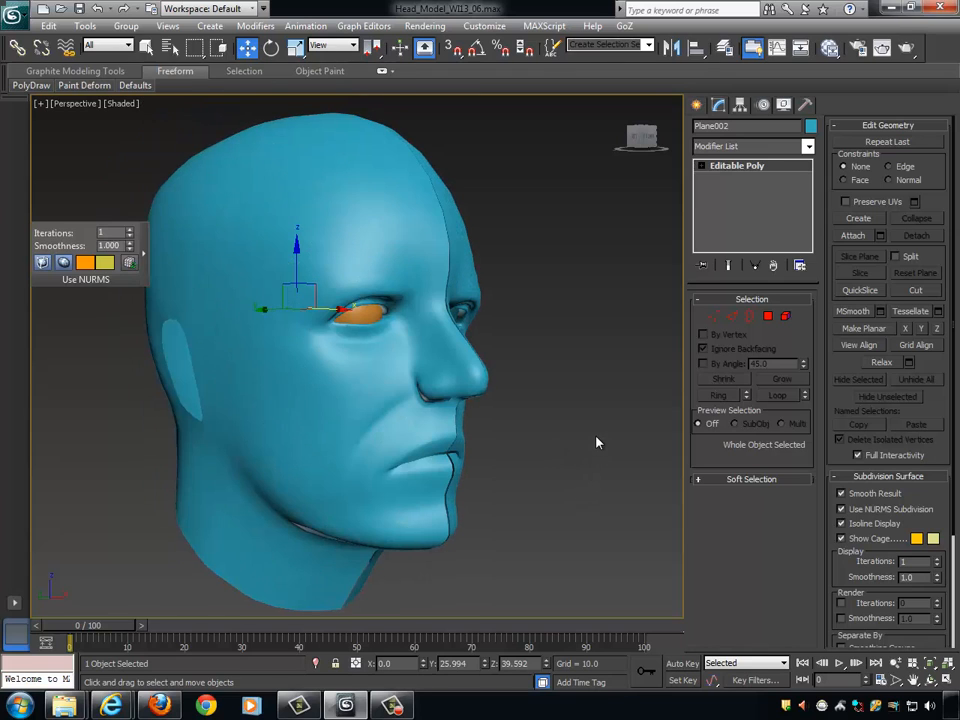
left_click(575, 443)
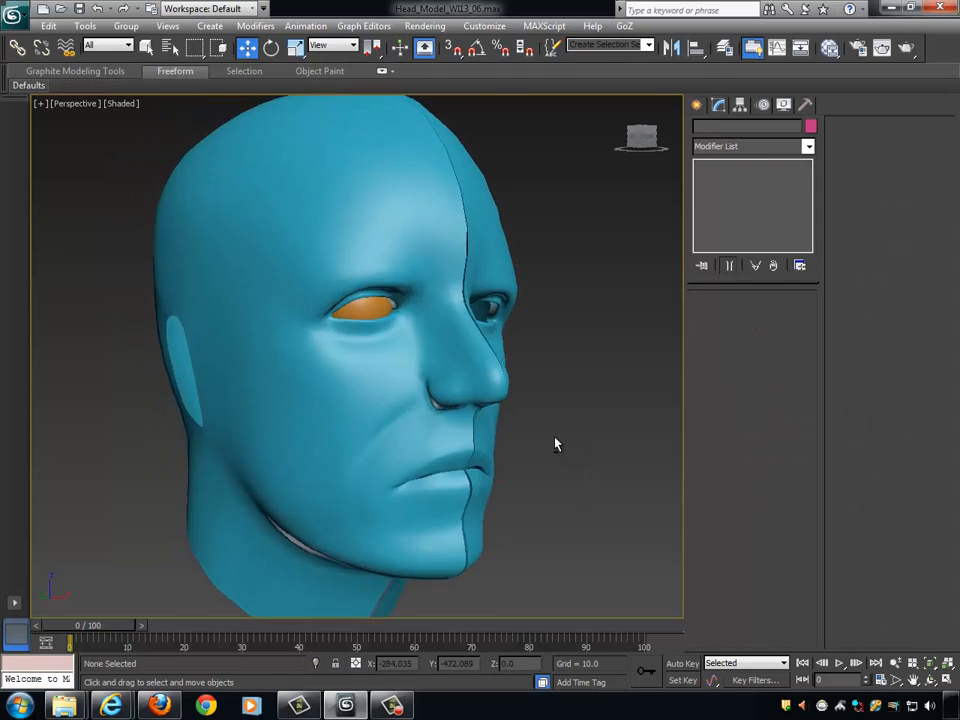
middle_click_drag(556, 444, 355, 453, "alt")
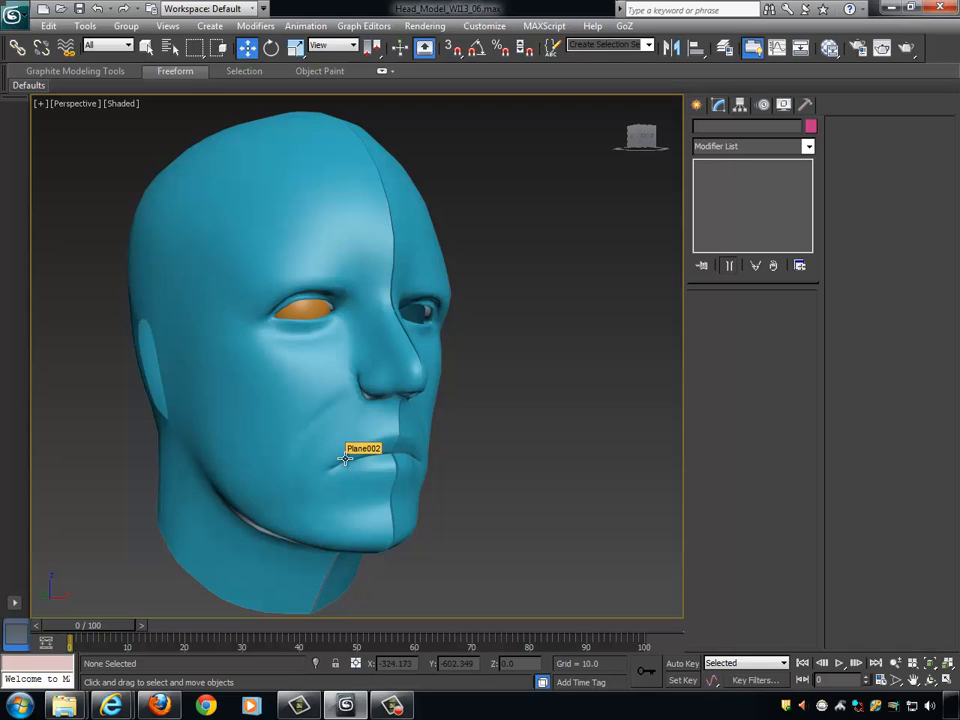
scroll(407, 476, "up", 4)
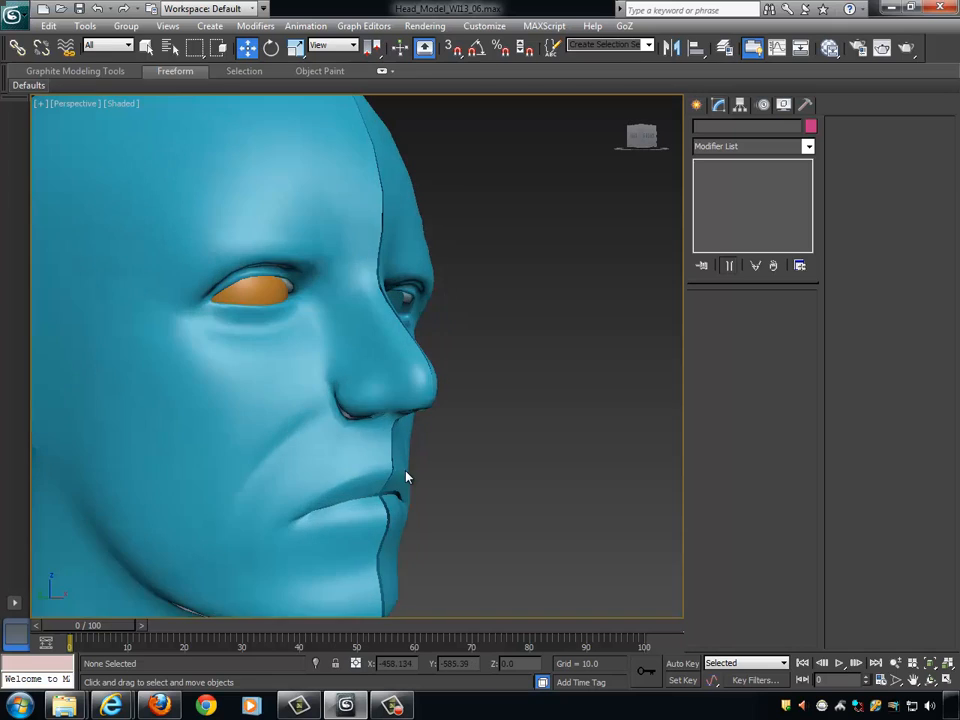
middle_click_drag(407, 480, 458, 290)
middle_click_drag(441, 392, 435, 392, "alt")
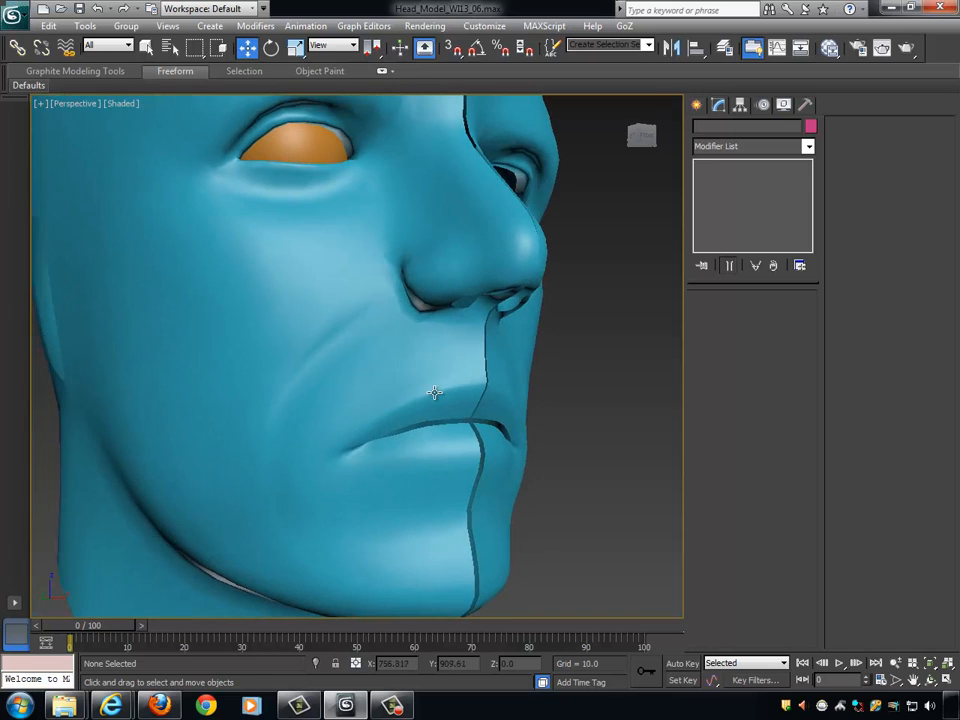
- Reselect the head, return to vertex editing on the smoothed mesh, and show the edged faces around the mouth
left_click(435, 392)
left_click(714, 316)
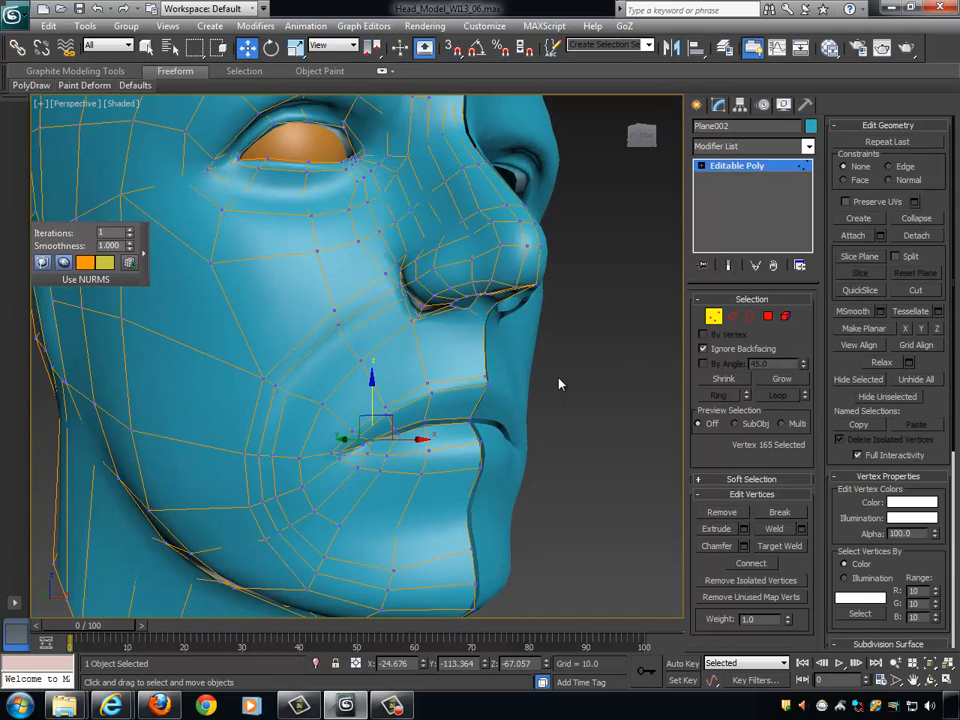
key("F4")
scroll(522, 405, "up", 3)
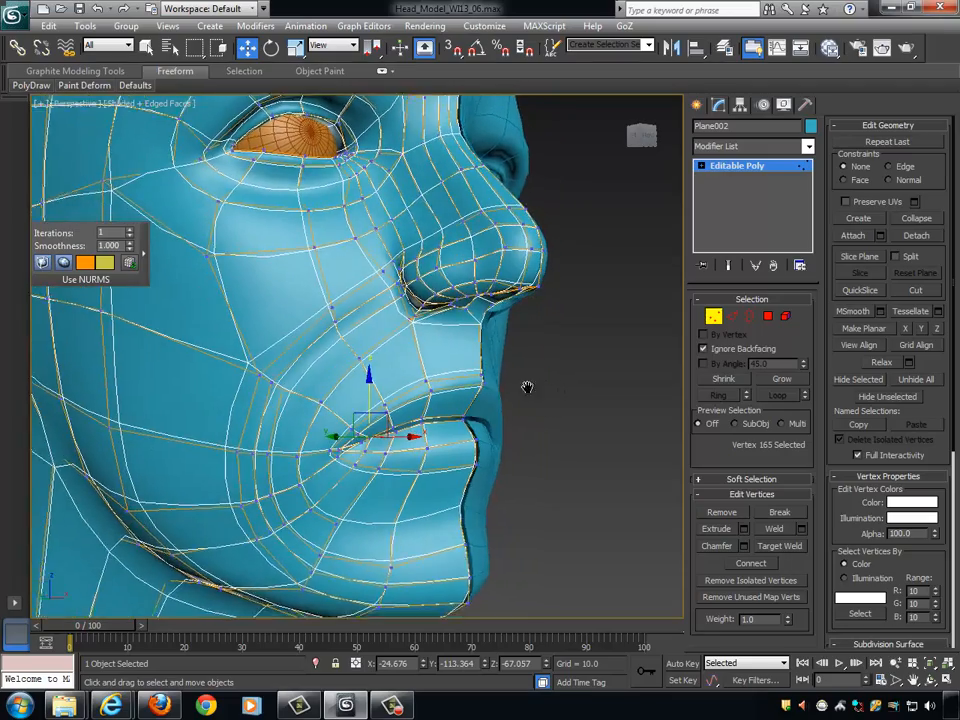
middle_click_drag(529, 390, 501, 393, "alt")
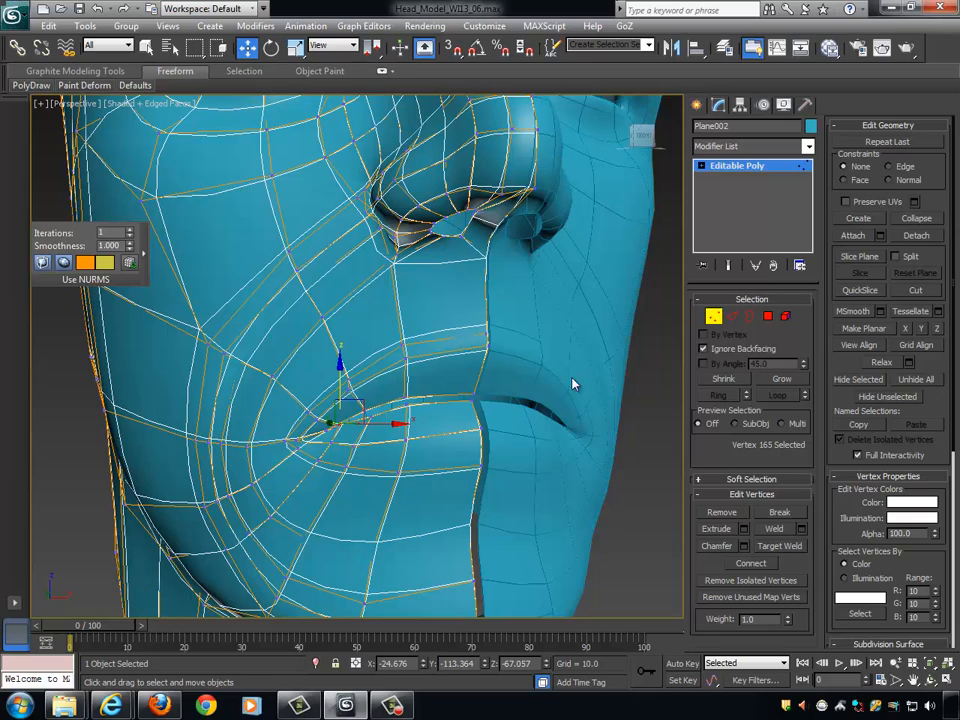
- Connect the ring of edges between the centre line and the next loop above the upper lip with one segment, slide 31
middle_click_drag(573, 384, 657, 327, "alt")
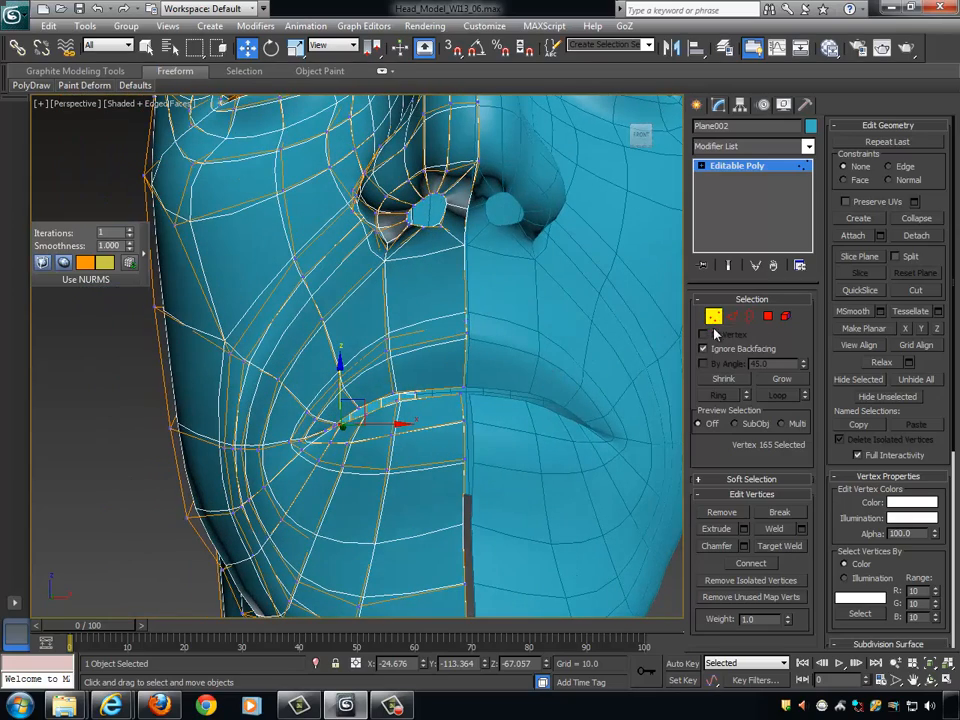
key("2")
middle_click_drag(560, 240, 431, 336, "alt")
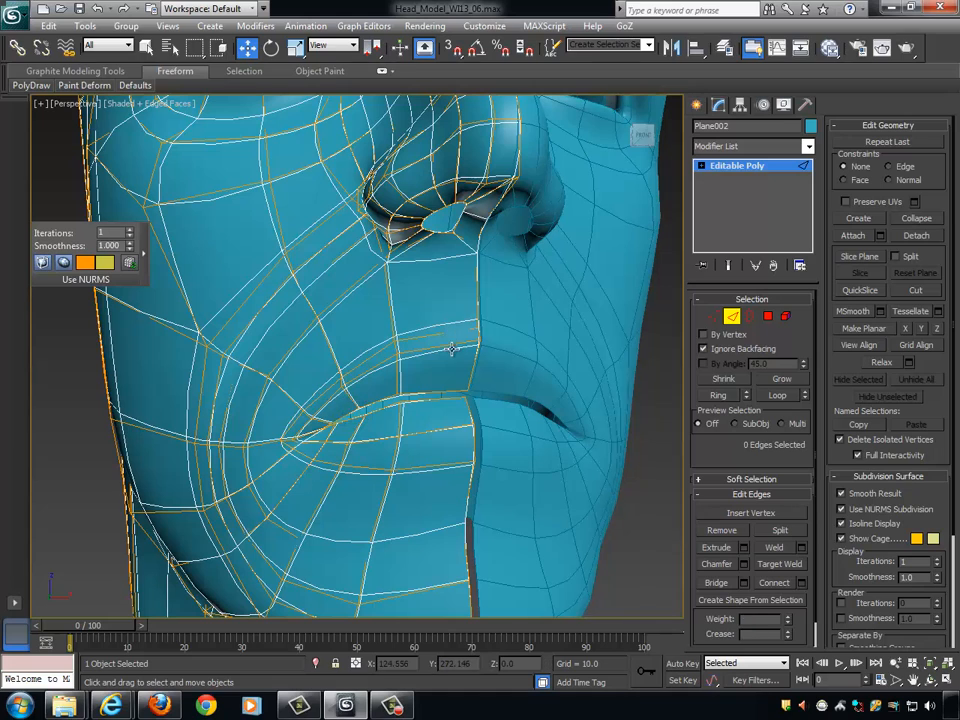
left_click(446, 347)
middle_click_drag(546, 369, 548, 364, "alt")
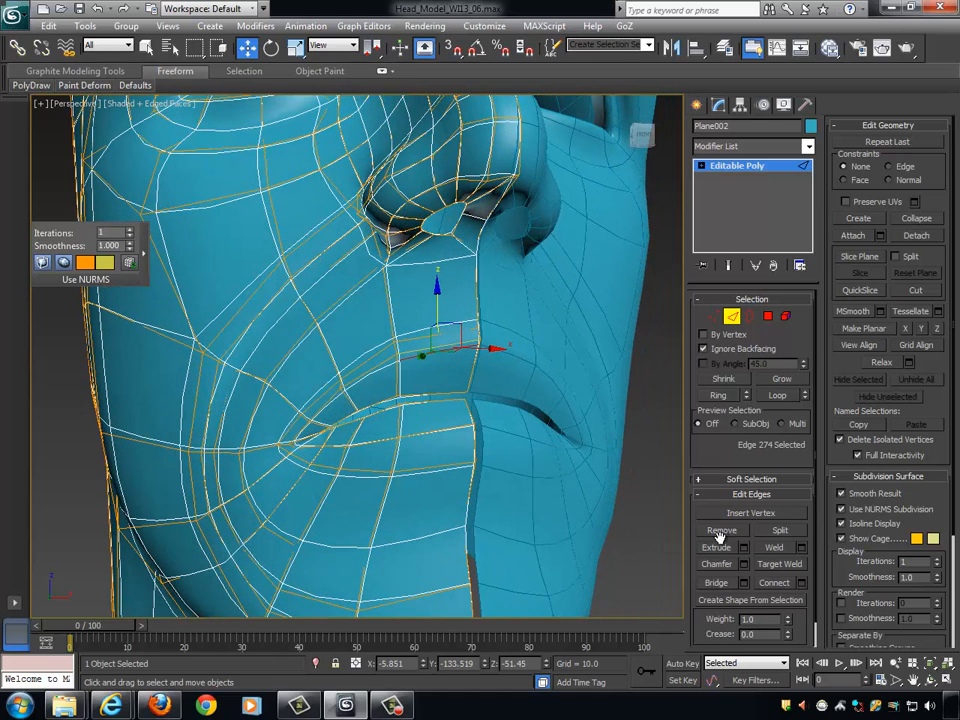
left_click(719, 396)
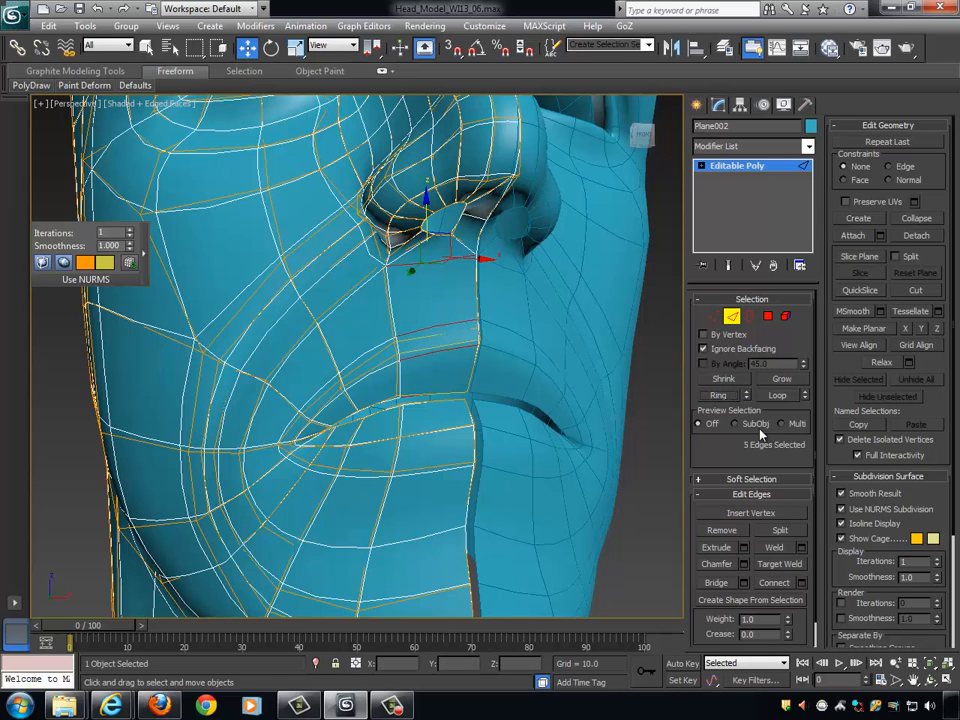
left_click(777, 584)
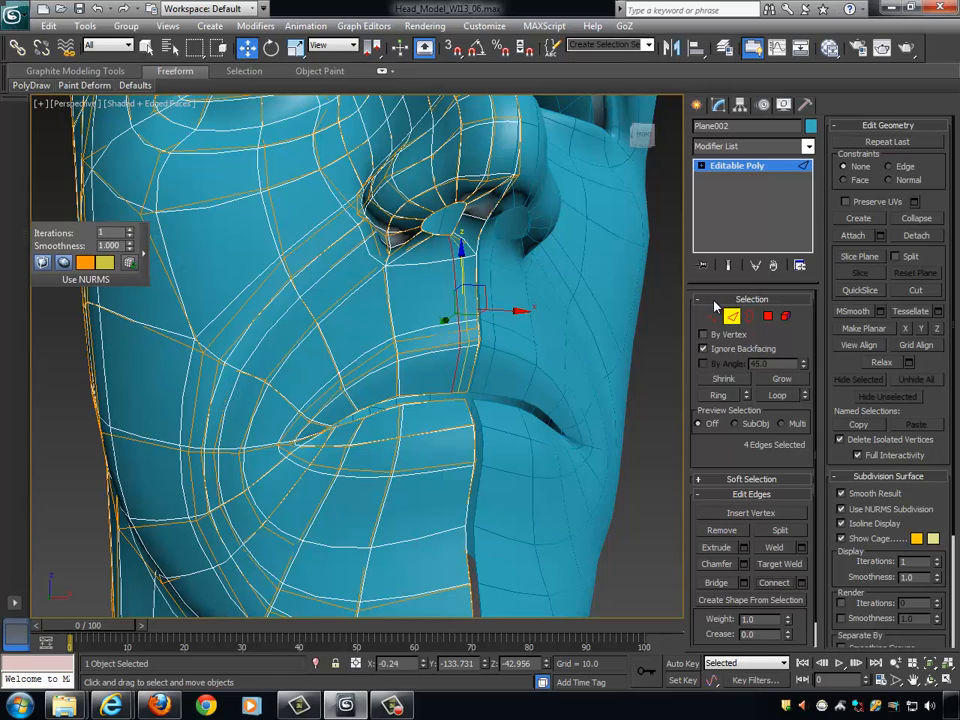
key("ctrl+z")
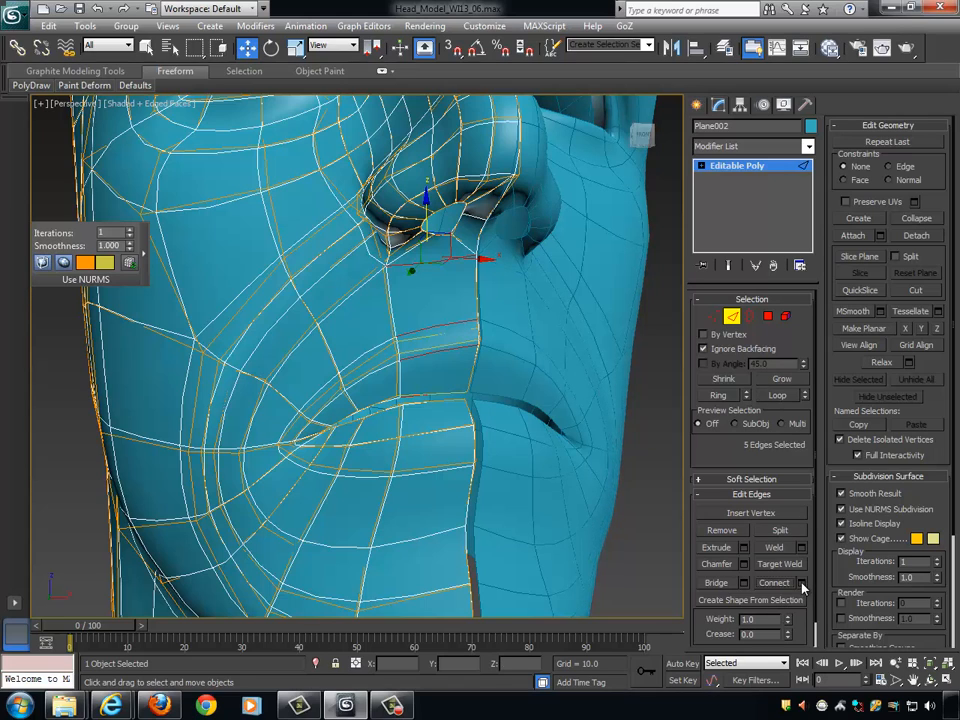
left_click(802, 583)
left_click_drag(374, 410, 245, 424)
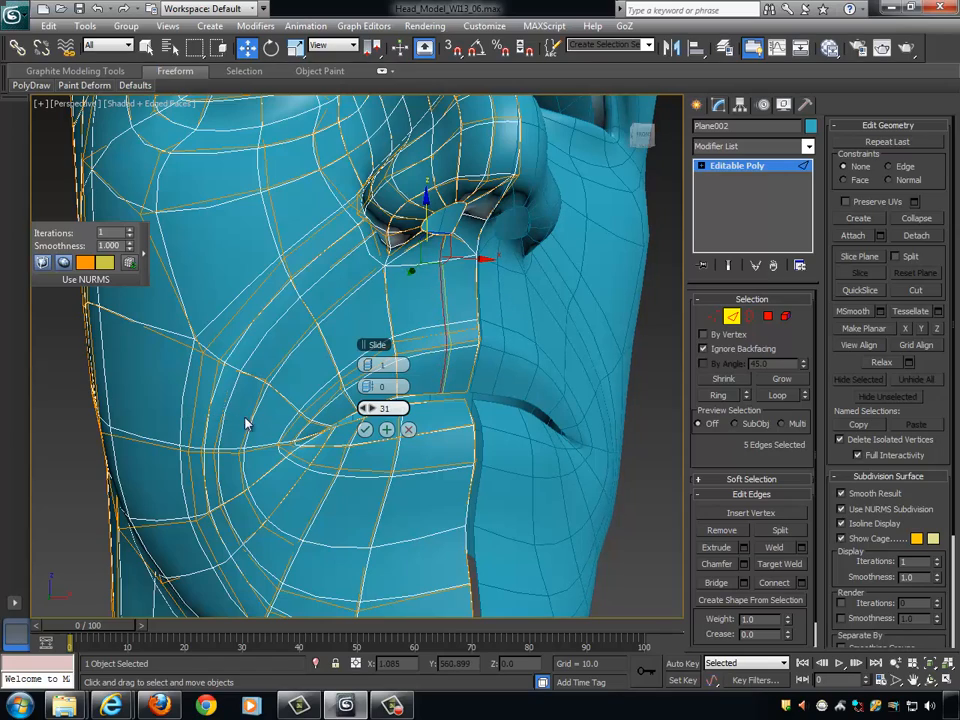
left_click(368, 431)
- Raise the two upper-lip border vertices on the new edge loop and shift them slightly away from the centre line
middle_click_drag(530, 413, 568, 410, "alt")
scroll(568, 410, "up", 1)
left_click(714, 316)
middle_click_drag(562, 351, 520, 353, "alt")
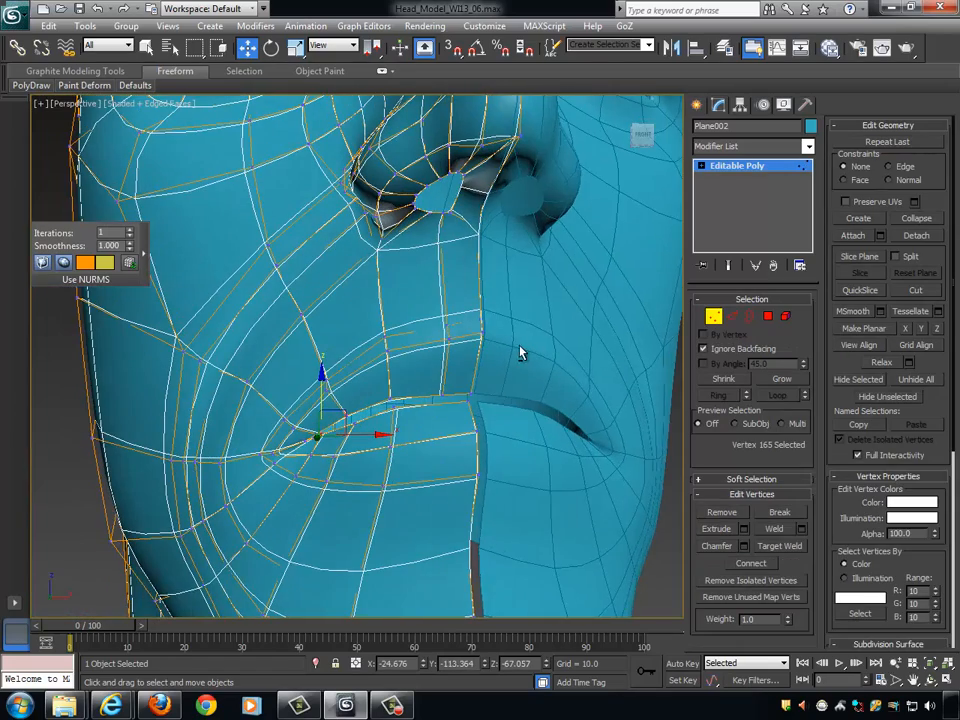
left_click(449, 326)
left_click(446, 338, "ctrl")
middle_click_drag(447, 338, 443, 298, "alt")
left_click_drag(446, 279, 446, 263)
middle_click_drag(500, 319, 490, 325, "alt")
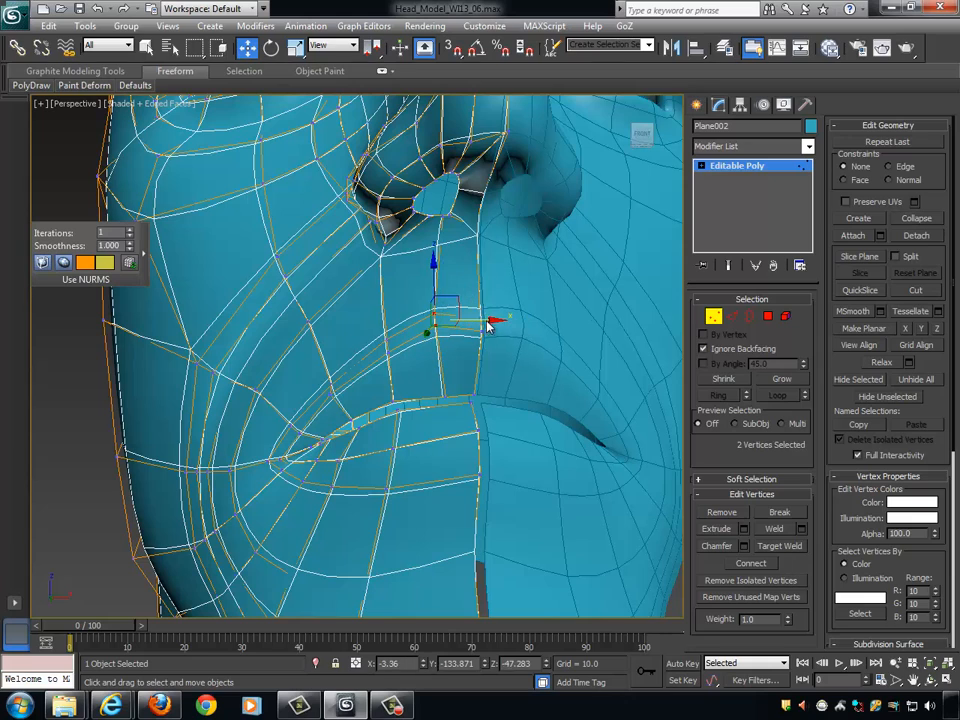
- Lower the two centre-line vertices of the upper-lip border to form the dip of the lip
left_click_drag(481, 316, 478, 272)
middle_click_drag(500, 290, 524, 305, "alt")
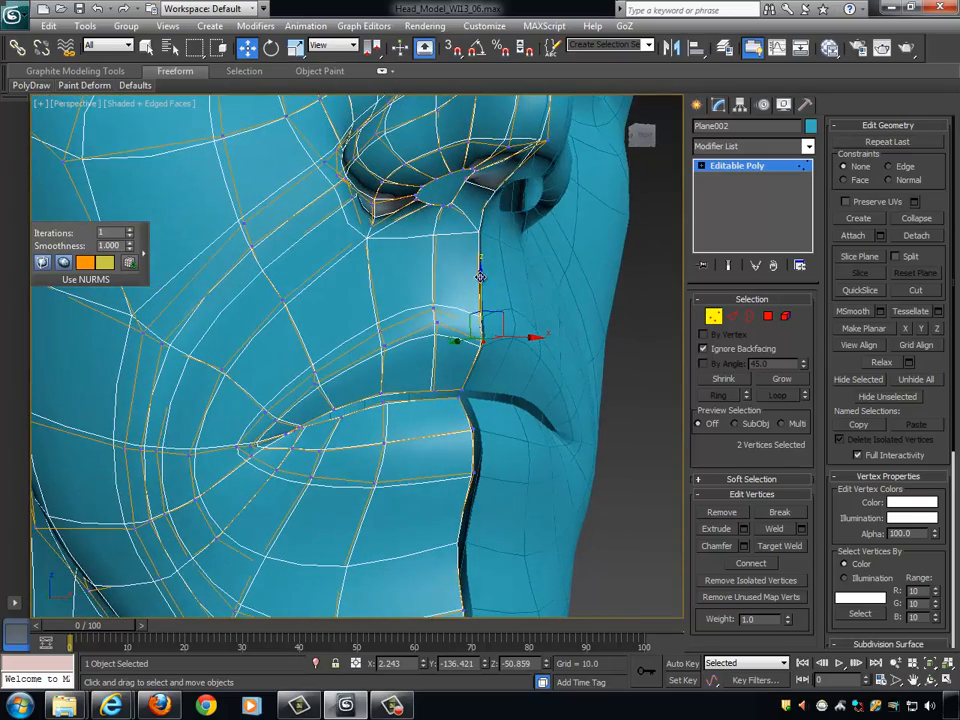
middle_click_drag(480, 276, 519, 310, "alt")
- Select the three centre-line vertices of the lower lip and move them slightly down
middle_click_drag(396, 332, 451, 411, "alt")
left_click(455, 400)
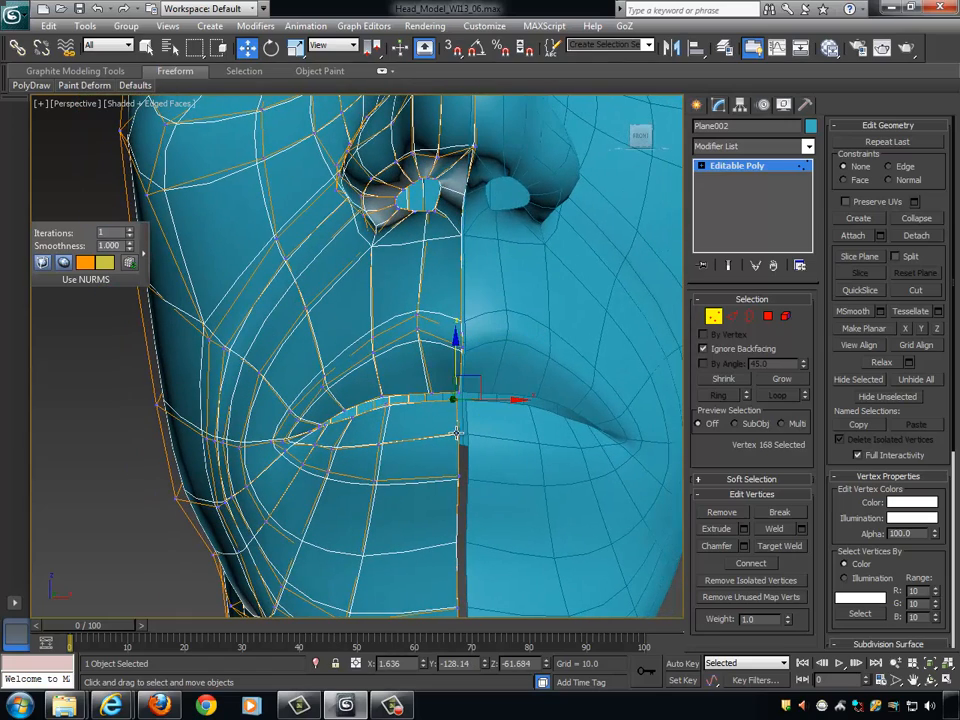
left_click(456, 433, "ctrl")
left_click(455, 474, "ctrl")
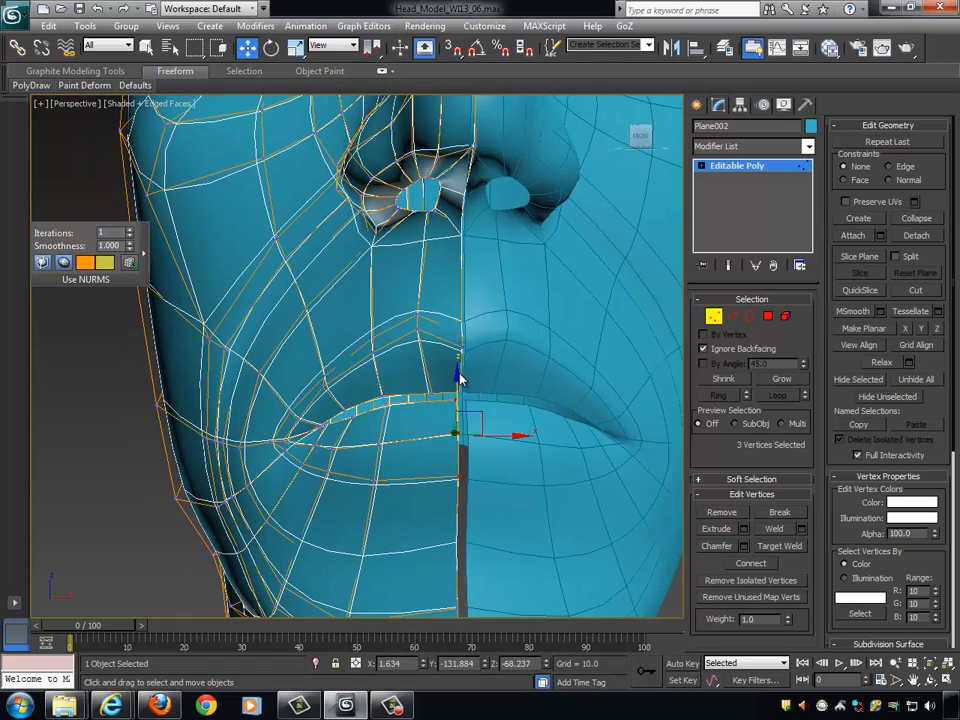
left_click_drag(457, 373, 462, 377)
middle_click_drag(461, 377, 538, 364, "alt")
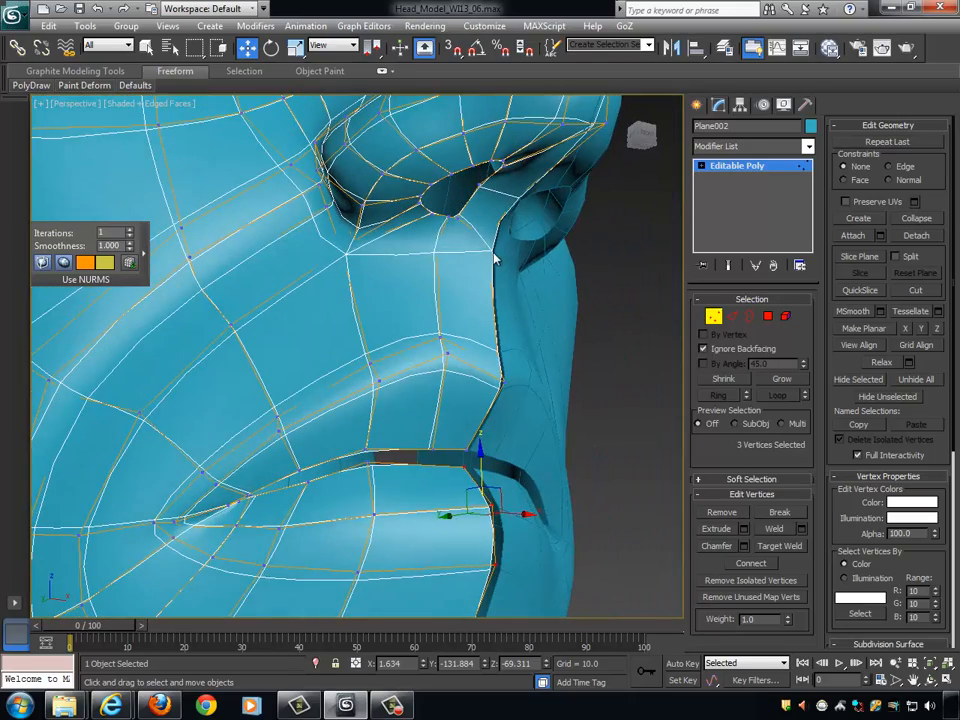
- Connect the ring of edges between the newest loop and the centre line above the upper lip with one segment, slide -33
left_click(582, 300)
middle_click_drag(582, 302, 559, 356, "alt")
middle_click_drag(496, 338, 356, 195)
left_click(381, 303)
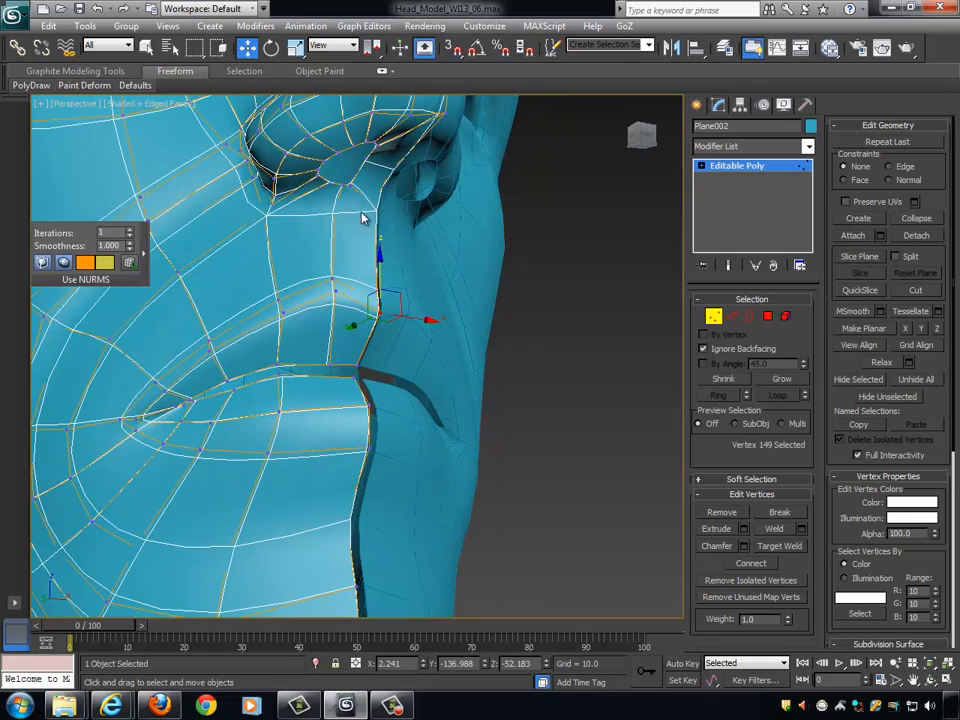
left_click(730, 317)
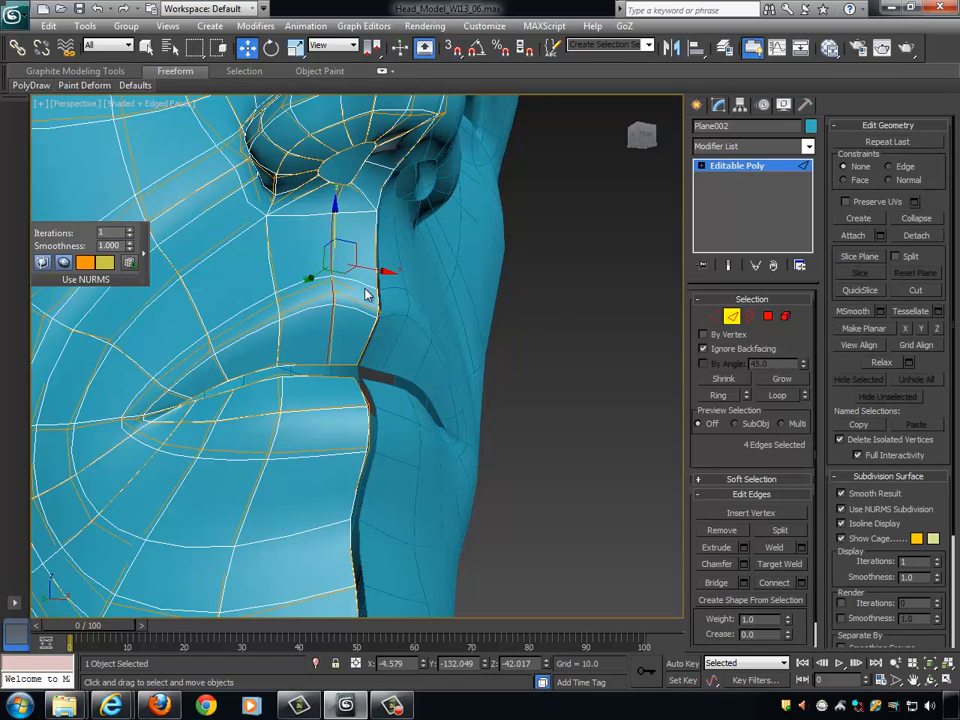
left_click(354, 309)
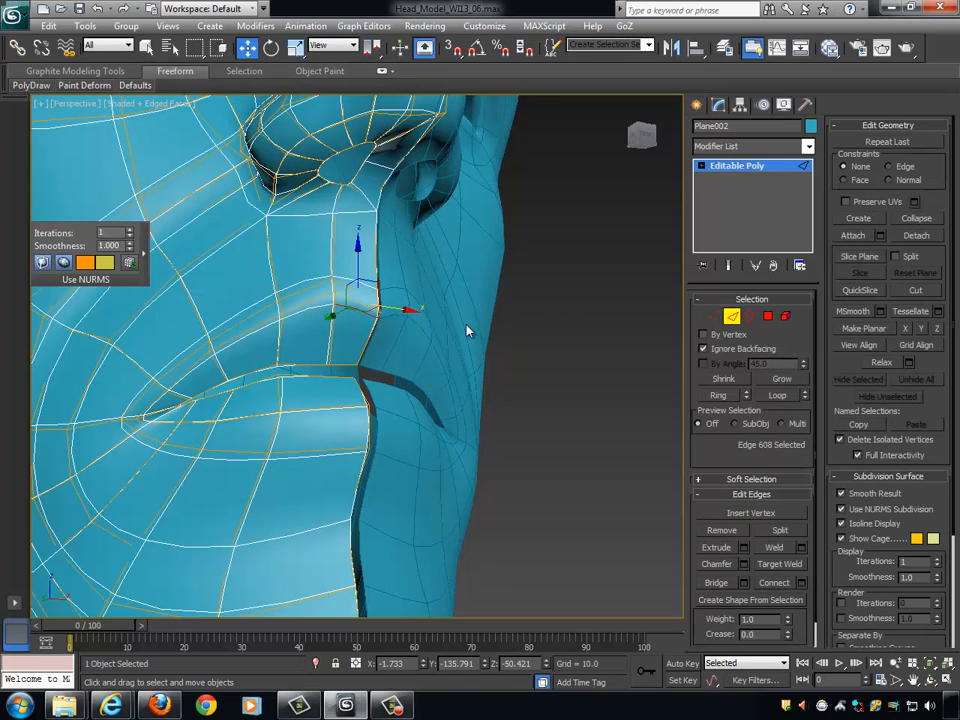
middle_click_drag(467, 330, 430, 345, "alt")
left_click(718, 395)
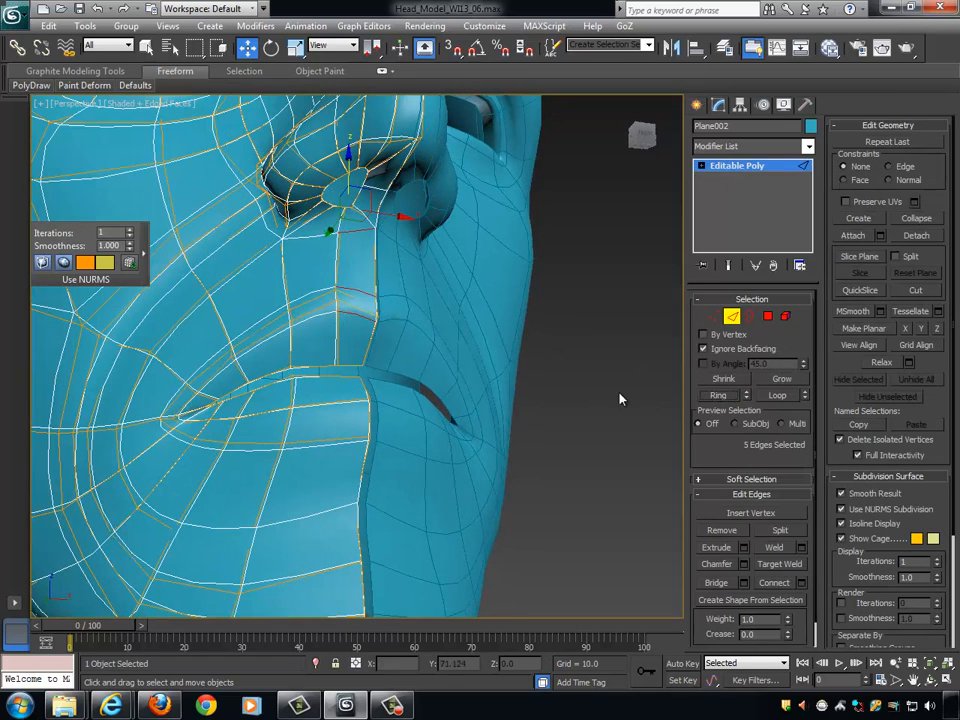
middle_click_drag(497, 388, 490, 366, "alt")
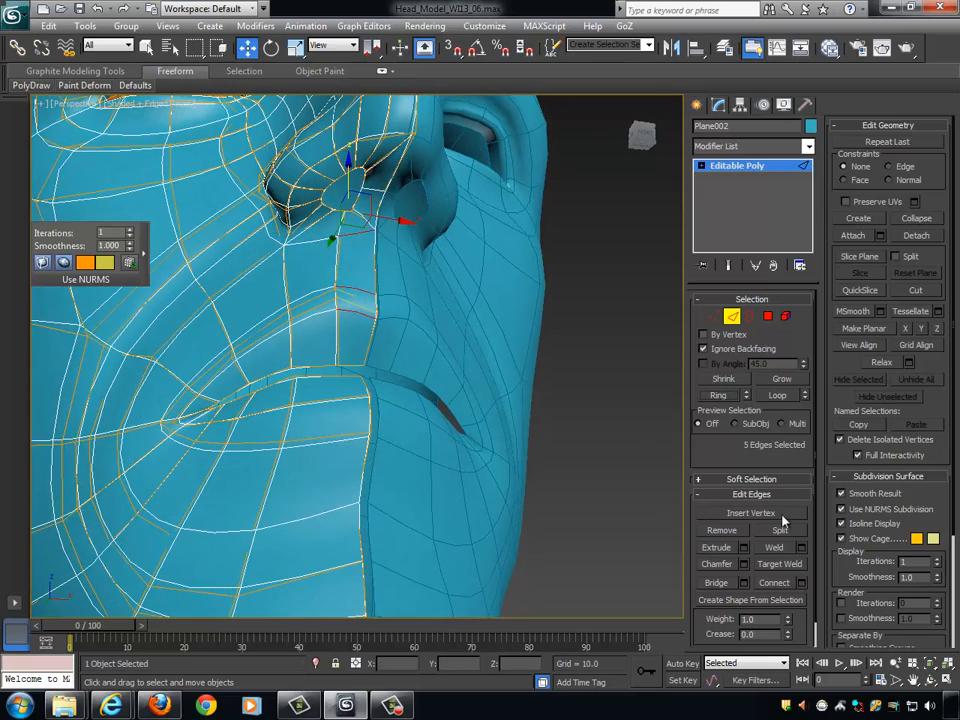
left_click_drag(508, 332, 497, 334, "alt")
middle_click_drag(497, 334, 486, 338, "alt")
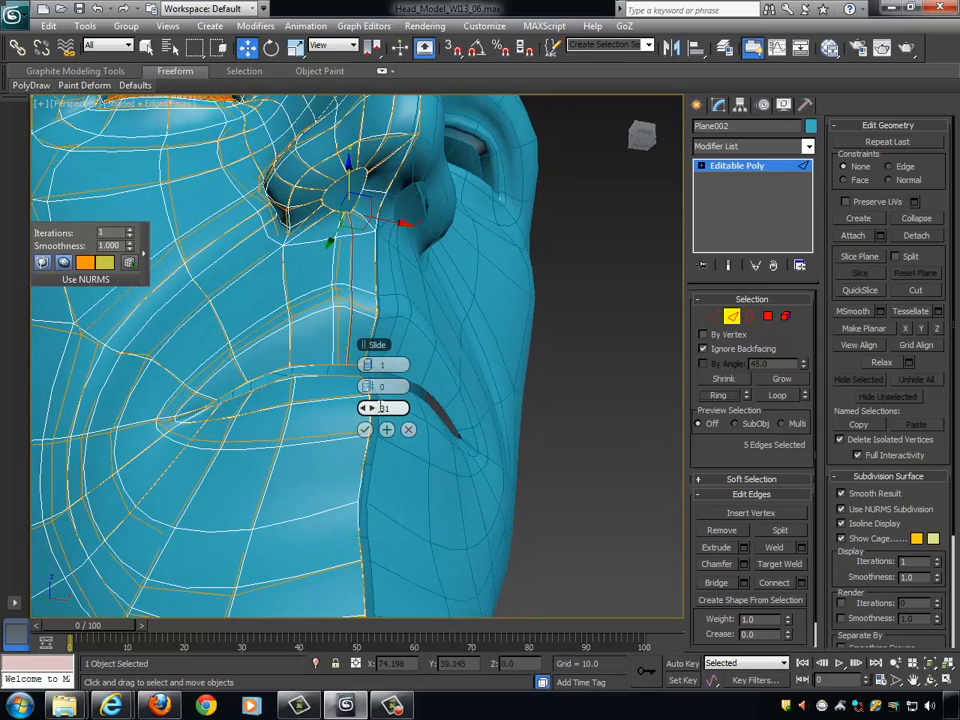
left_click_drag(373, 410, 105, 418)
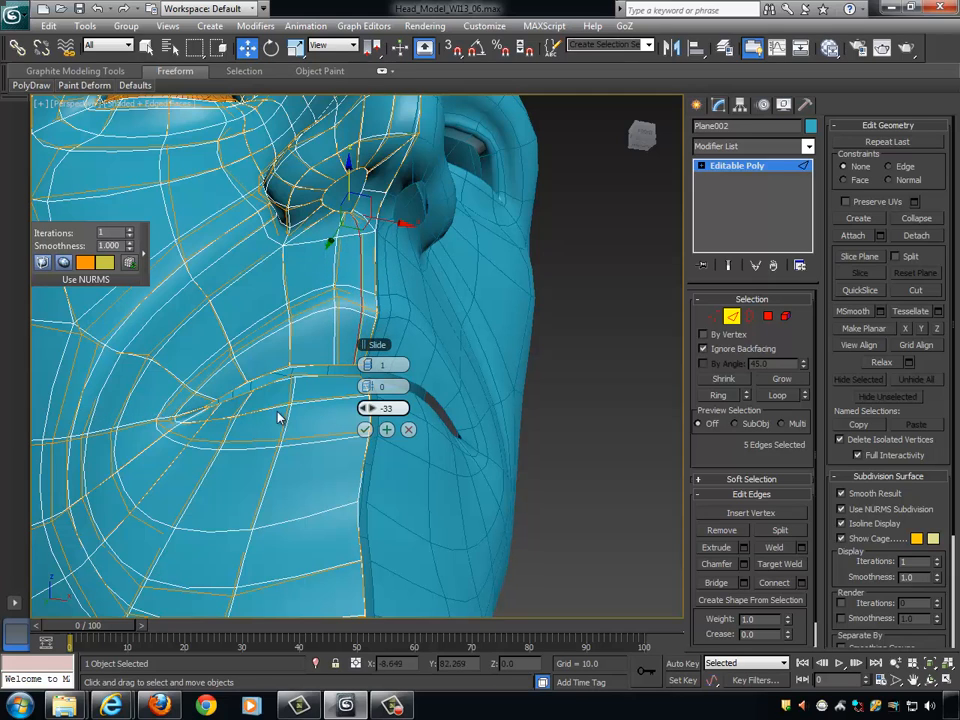
left_click(364, 429)
- Return to vertex editing, clear the vertex selection and turn off NURMS subdivision for the head
middle_click_drag(505, 400, 552, 390, "alt")
left_click(713, 316)
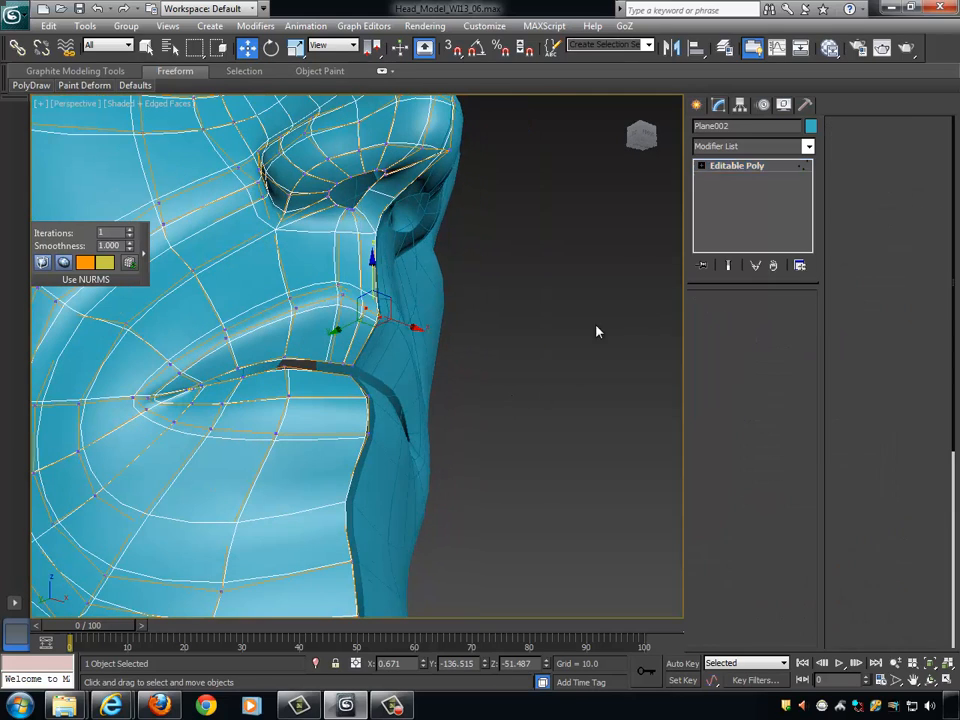
middle_click_drag(524, 322, 516, 390)
scroll(516, 390, "up", 4)
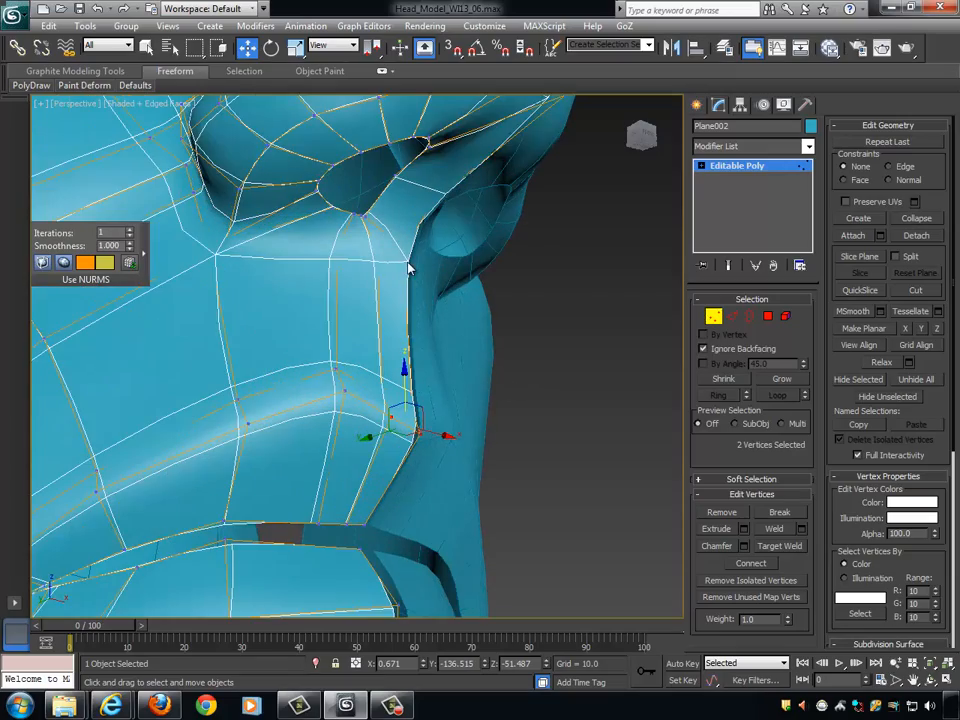
middle_click_drag(436, 268, 386, 208, "alt")
left_click(422, 285)
middle_click_drag(491, 352, 499, 367, "alt")
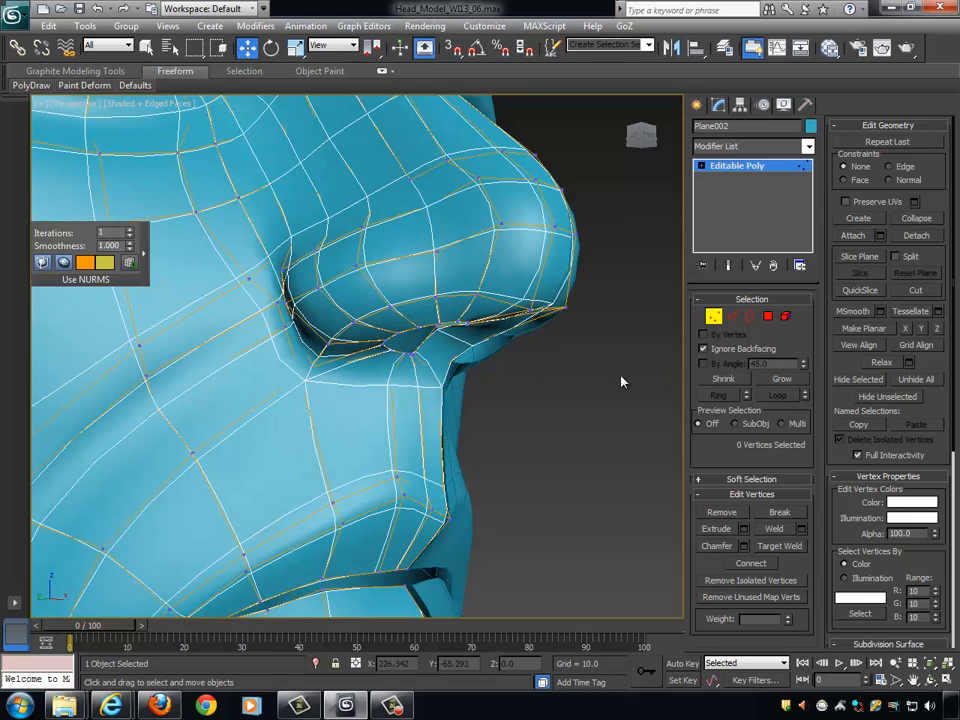
left_click_drag(830, 360, 853, 103)
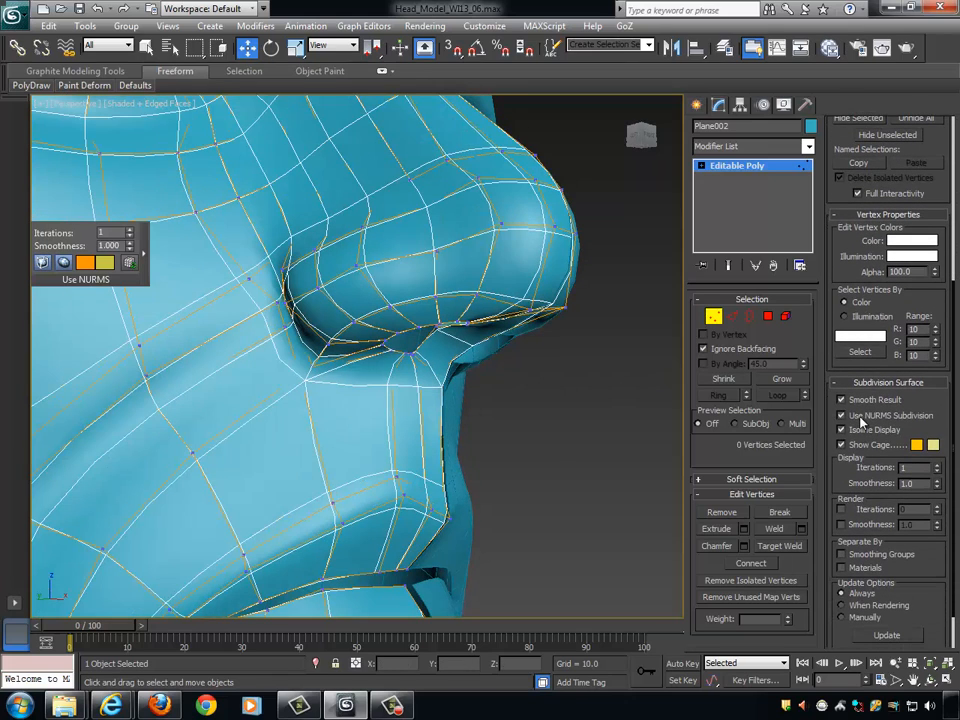
left_click(841, 415)
- Move the centre-line vertex at the base of the nose slightly toward the mirrored half and back into the face
middle_click_drag(527, 427, 510, 400, "alt")
left_click(412, 325)
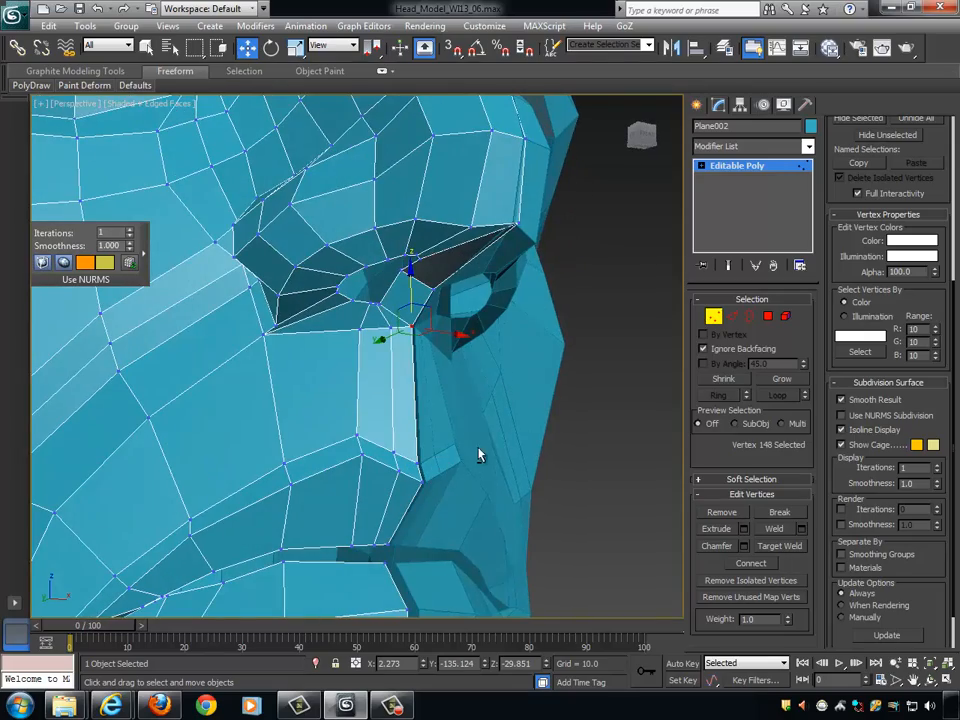
middle_click_drag(480, 455, 345, 350, "alt")
left_click_drag(380, 328, 360, 327)
middle_click_drag(370, 335, 403, 335, "alt")
left_click_drag(433, 327, 435, 327)
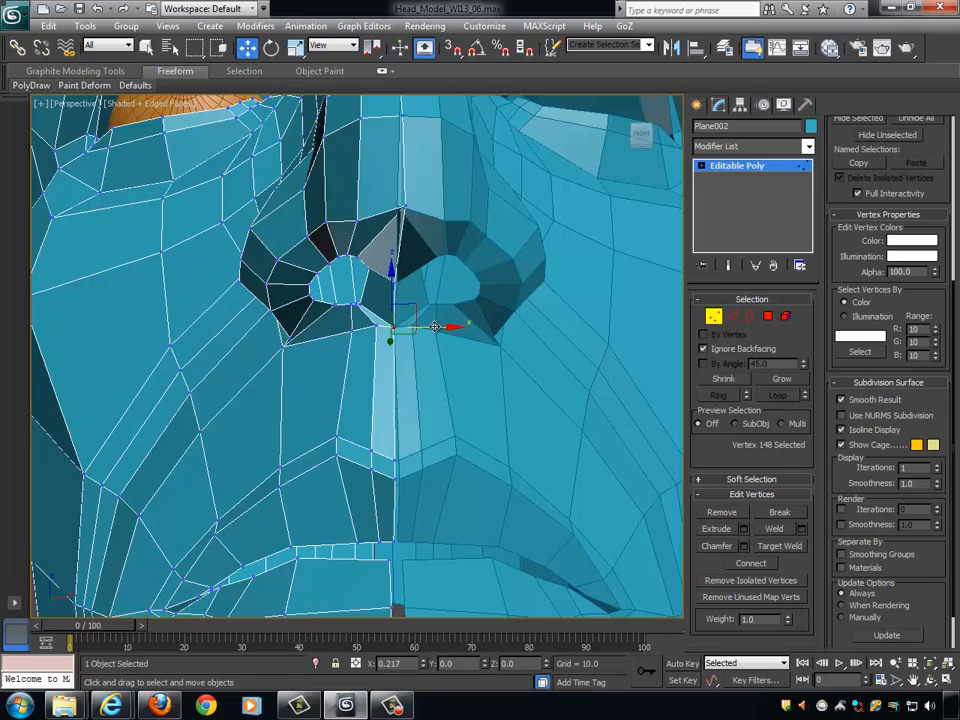
middle_click_drag(435, 327, 366, 330, "alt")
left_click_drag(363, 332, 368, 332)
- Push the upper of the two centre-line vertices at the upper-lip border slightly back into the face
middle_click_drag(368, 332, 395, 460, "alt")
left_click(403, 459)
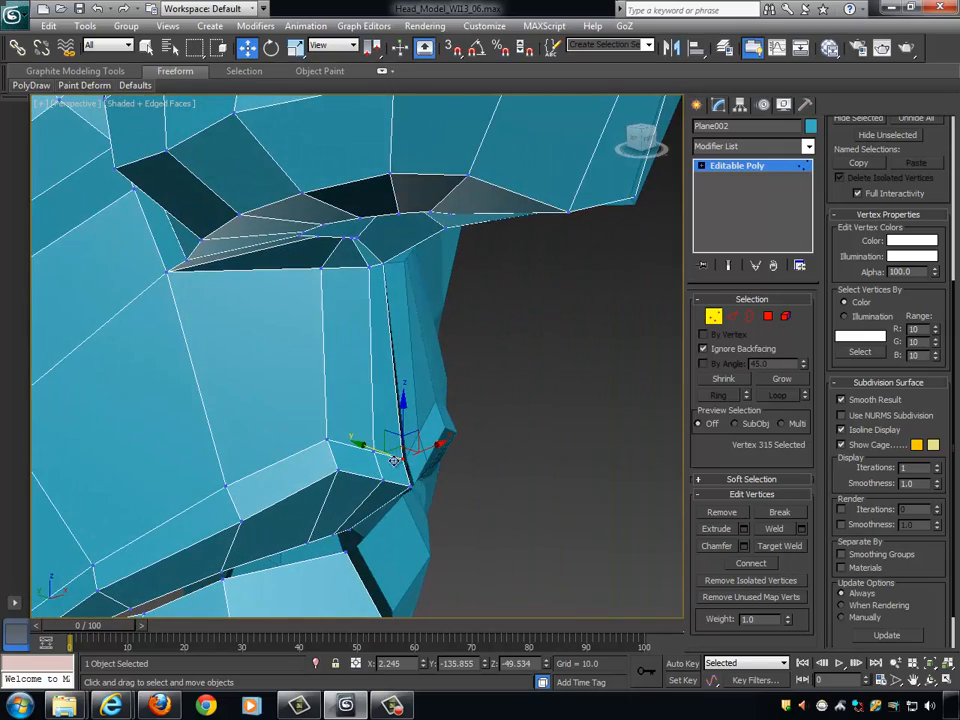
left_click_drag(373, 448, 367, 448)
middle_click_drag(367, 448, 491, 427, "alt")
left_click(397, 490)
left_click(362, 466)
left_click(377, 473, "ctrl")
left_click(412, 447)
- Pull the two upper-lip border vertices on the philtrum ridge forward along Y by about 1.7 units
scroll(445, 450, "down", 10)
scroll(491, 427, "up", 12)
scroll(506, 441, "up", 6)
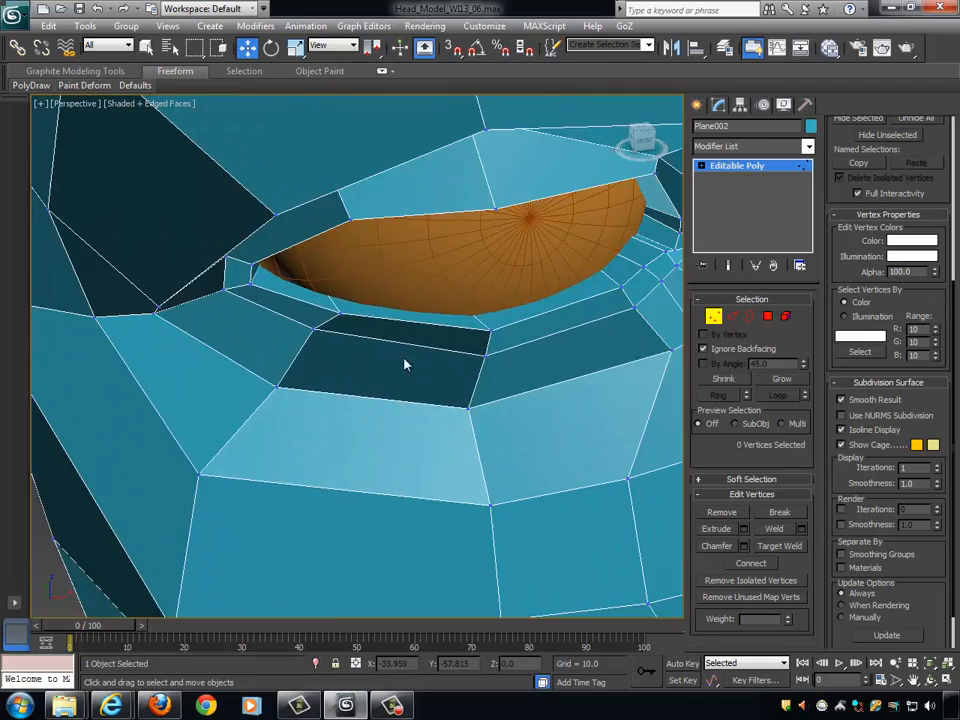
scroll(557, 504, "down", 15)
scroll(531, 549, "up", 6)
middle_click_drag(557, 533, 450, 452, "alt")
scroll(488, 491, "up", 6)
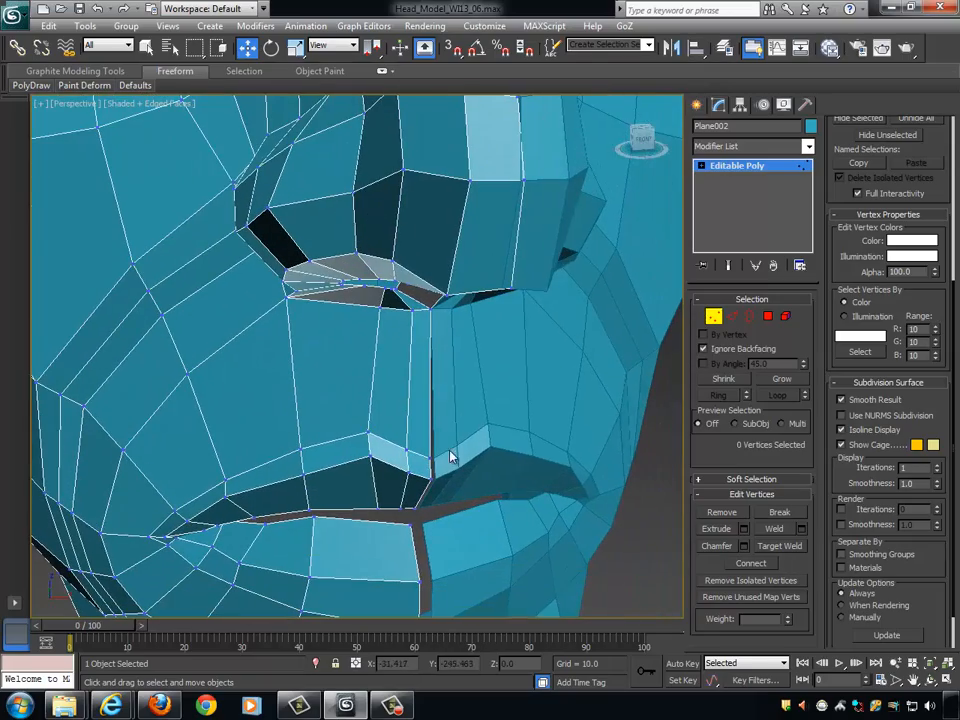
left_click_drag(342, 420, 395, 477)
left_click_drag(428, 440, 424, 445)
middle_click_drag(424, 445, 397, 427, "alt")
left_click_drag(341, 407, 344, 416)
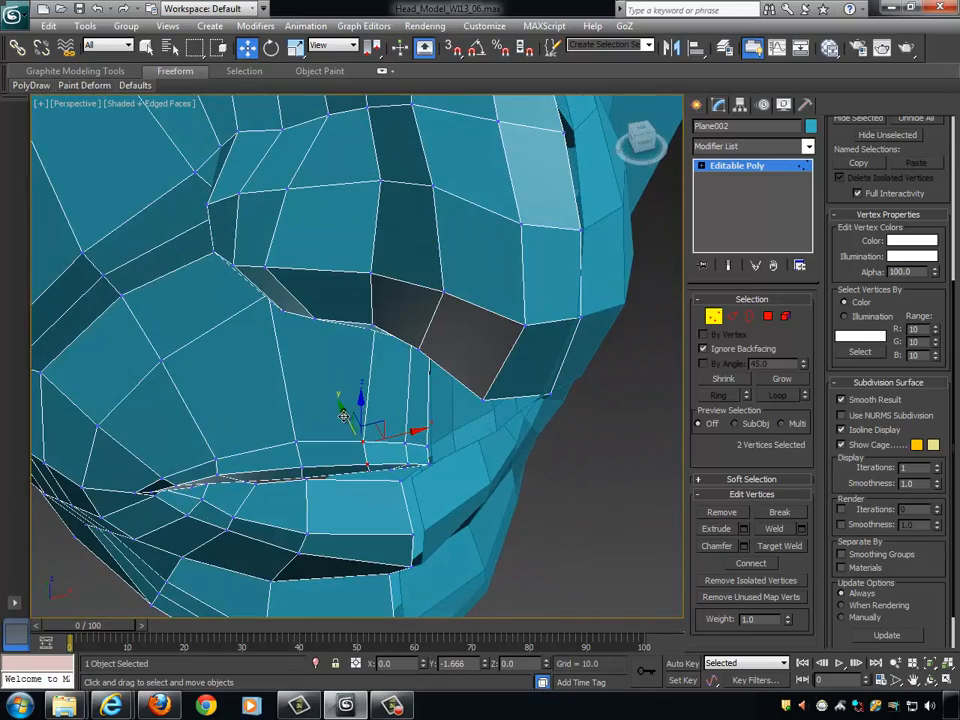
- Set the movement constraint to Edge and slide the inner nostril-rim vertex beside the septum forward and up along its edge
middle_click_drag(398, 362, 448, 377, "alt")
left_click(397, 344)
left_click(399, 343)
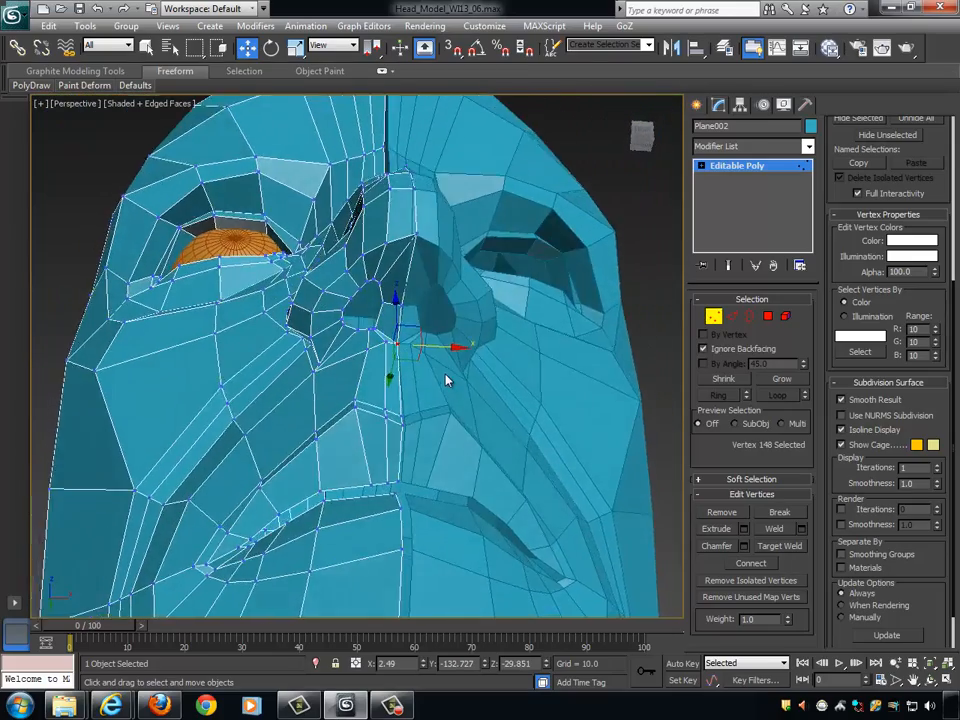
scroll(448, 377, "up", 4)
left_click(401, 290)
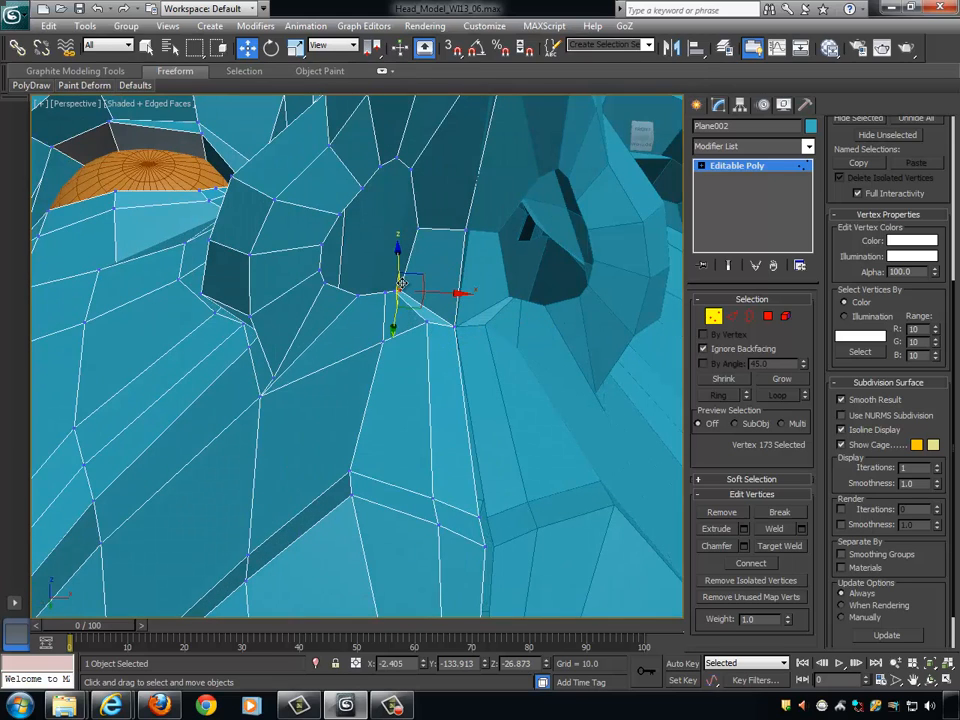
left_click_drag(928, 185, 944, 568)
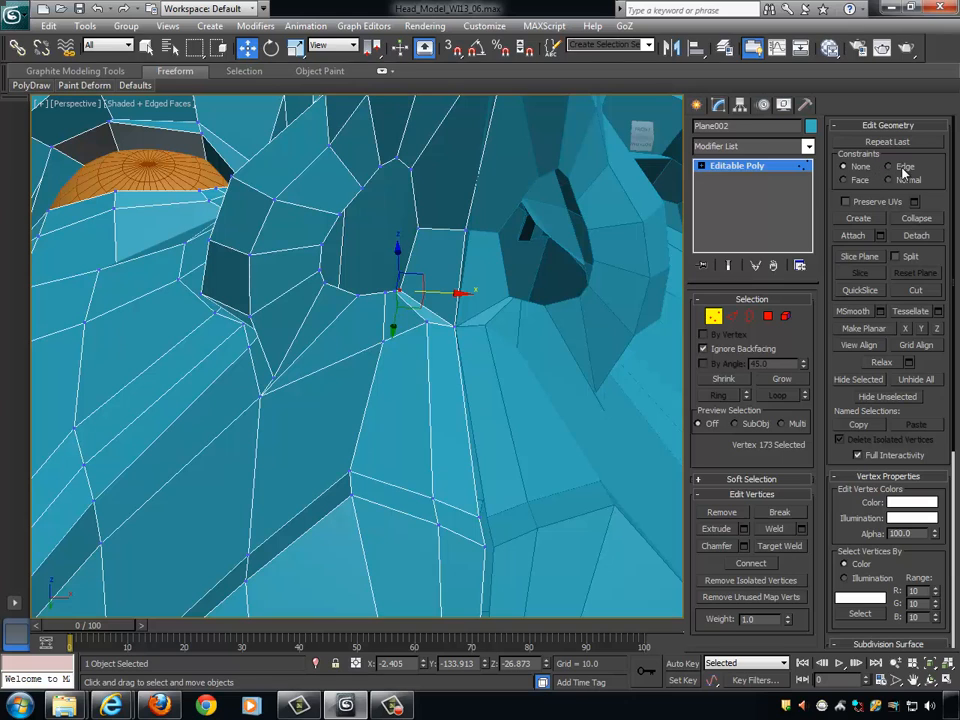
middle_click_drag(537, 390, 456, 323, "alt")
left_click_drag(394, 330, 403, 321)
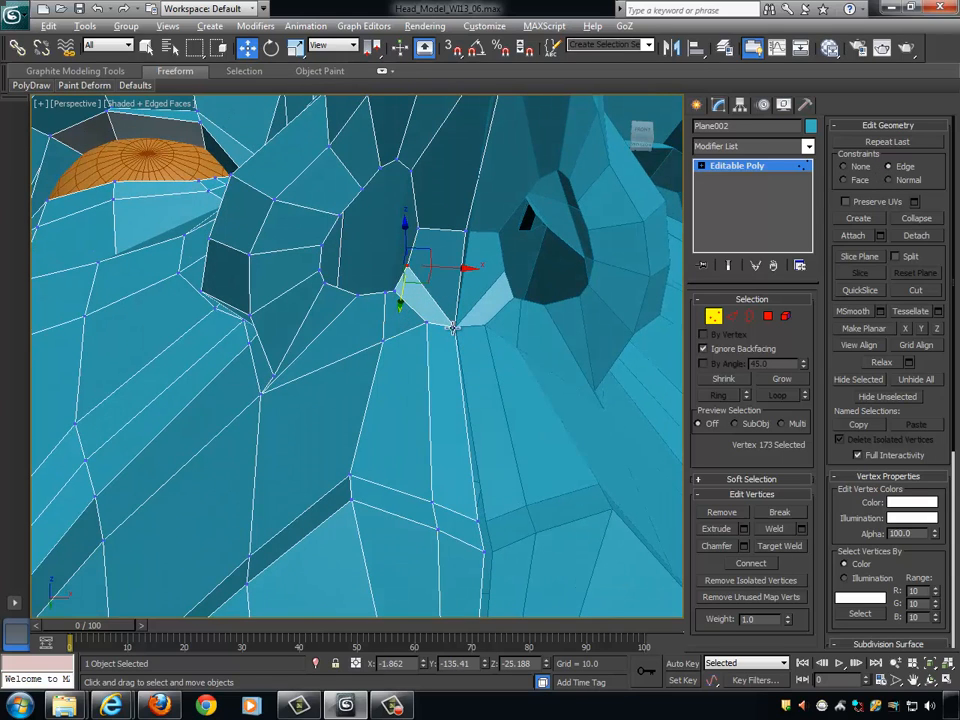
- Set the movement constraint back to None and nudge the centre-line vertex at the base of the nose
middle_click_drag(454, 325, 446, 338, "alt")
left_click(424, 322)
middle_click_drag(519, 349, 453, 271, "alt")
left_click(426, 263)
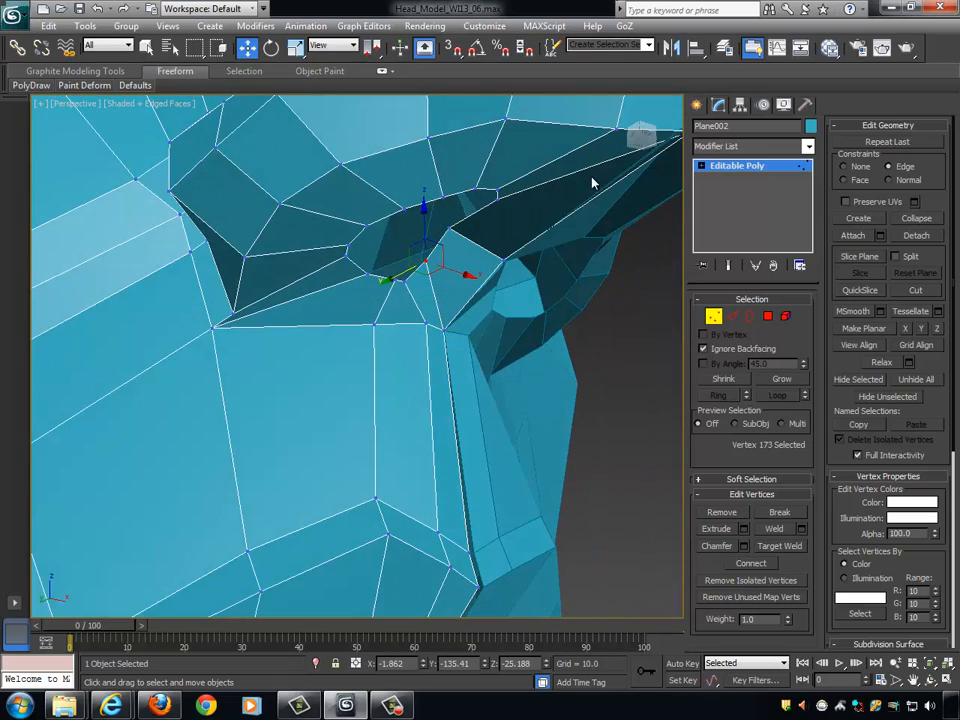
middle_click_drag(575, 290, 635, 300, "alt")
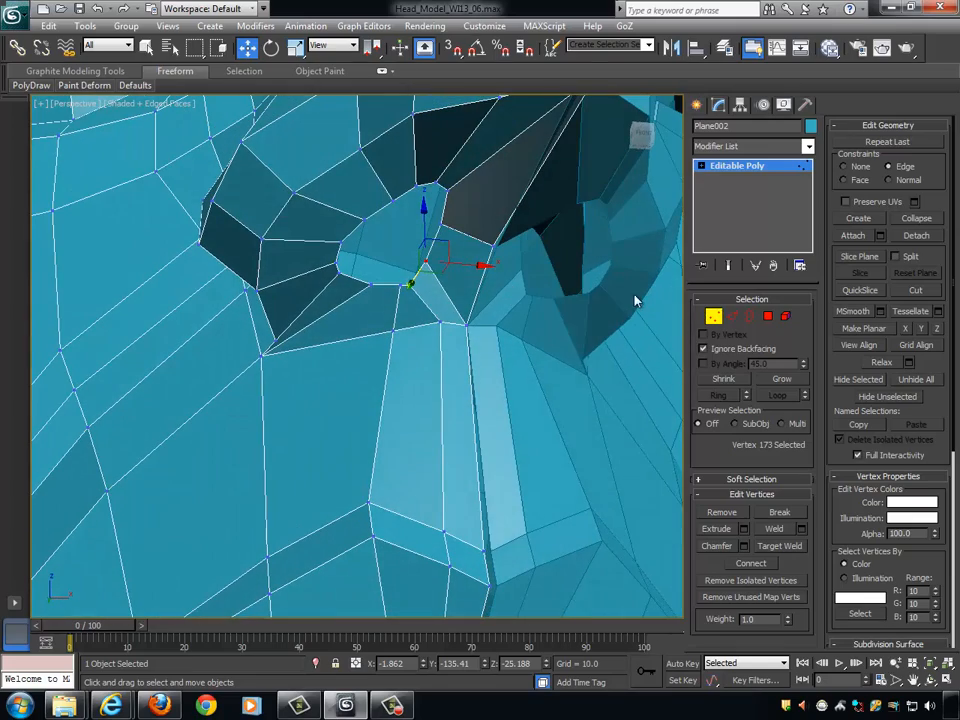
left_click(862, 171)
middle_click_drag(545, 290, 630, 335, "alt")
left_click(434, 327)
mouse_move(434, 327)
middle_mouse_down("alt")
mouse_move(454, 354)
mouse_move(420, 337)
middle_mouse_up("alt")
left_click(431, 334)
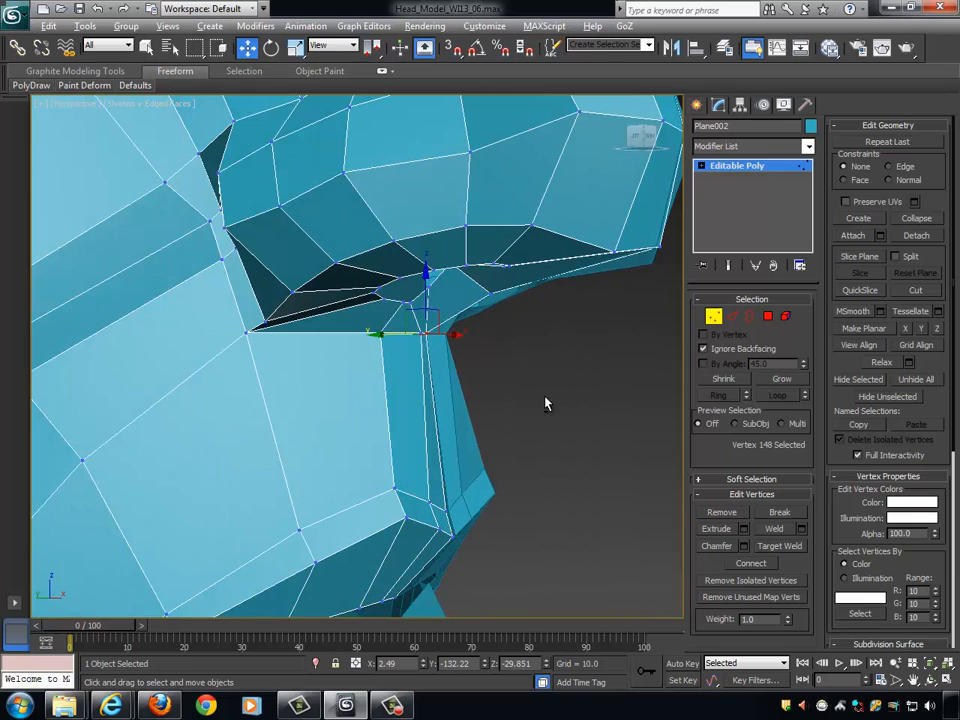
- Raise the lower of the two centre-line vertices at the upper-lip border by about 0.9 units along Z
middle_click_drag(546, 403, 506, 569, "alt")
left_click(446, 512)
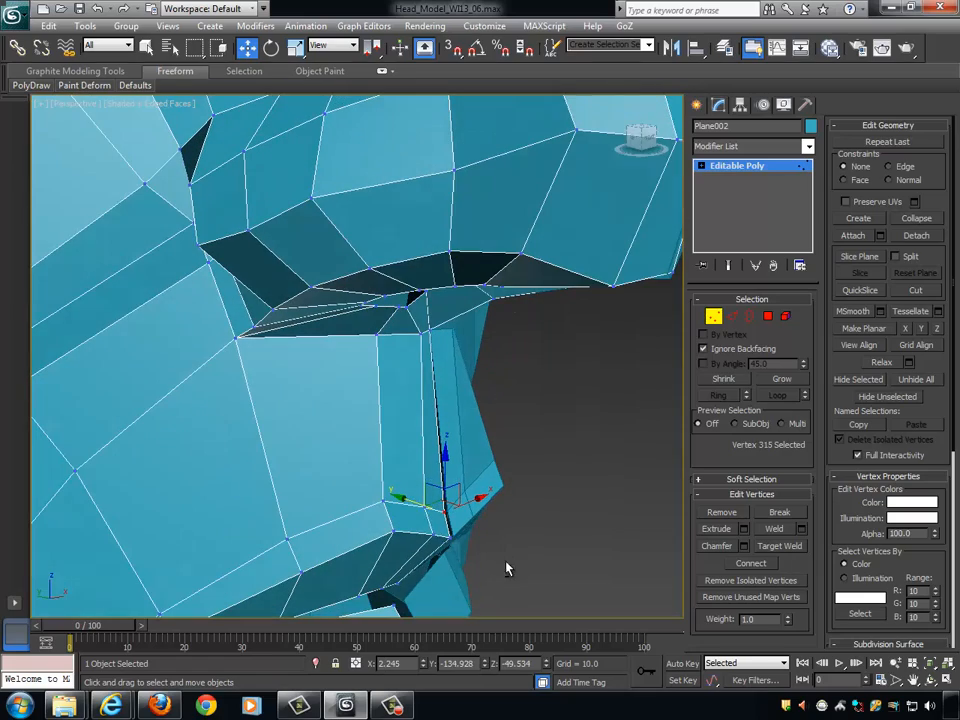
middle_click_drag(420, 505, 467, 512, "alt")
left_click(444, 537)
left_click_drag(442, 474, 443, 465)
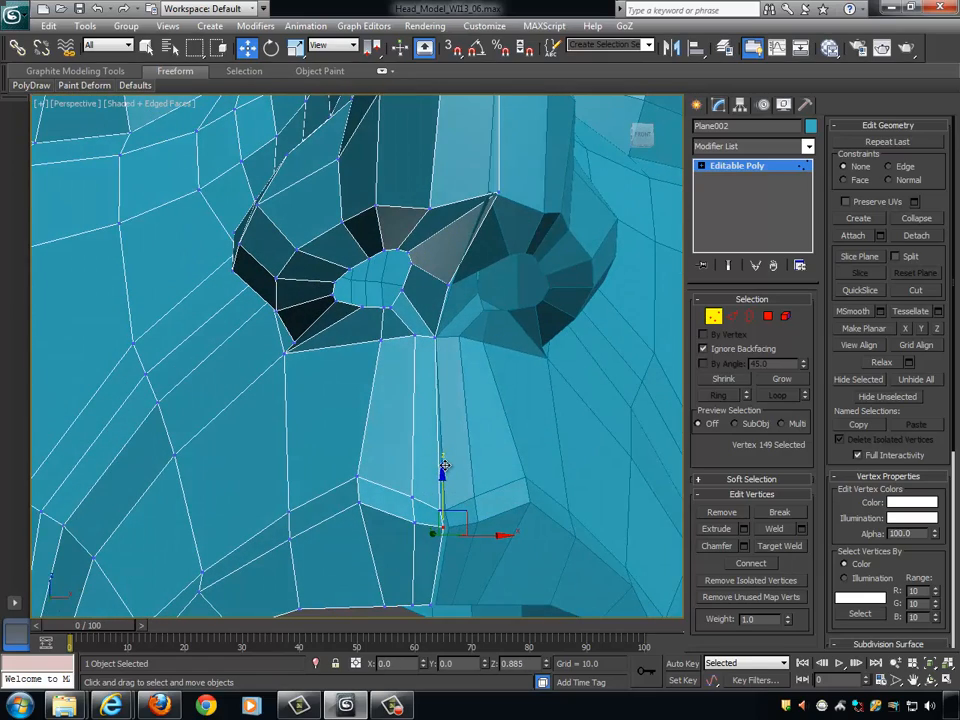
- Leave vertex editing, turn on NURMS subdivision for the half head and hide the edge display in the viewport
middle_click_drag(501, 523, 545, 528, "alt")
scroll(466, 509, "down", 4)
scroll(536, 349, "down", 3)
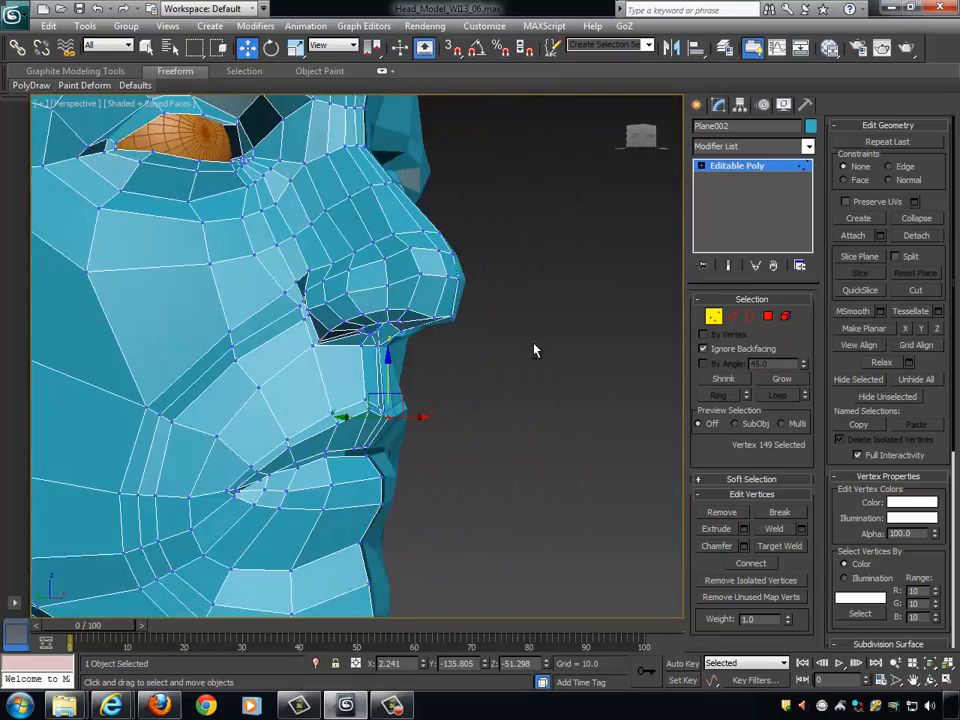
middle_click_drag(536, 349, 568, 337, "alt")
left_click(712, 317)
middle_click_drag(568, 337, 598, 382)
left_click(843, 509)
mouse_move(600, 430)
middle_mouse_down("alt")
mouse_move(583, 439)
mouse_move(587, 460)
mouse_move(568, 450)
mouse_move(589, 446)
mouse_move(470, 435)
middle_mouse_up("alt")
key("F4")
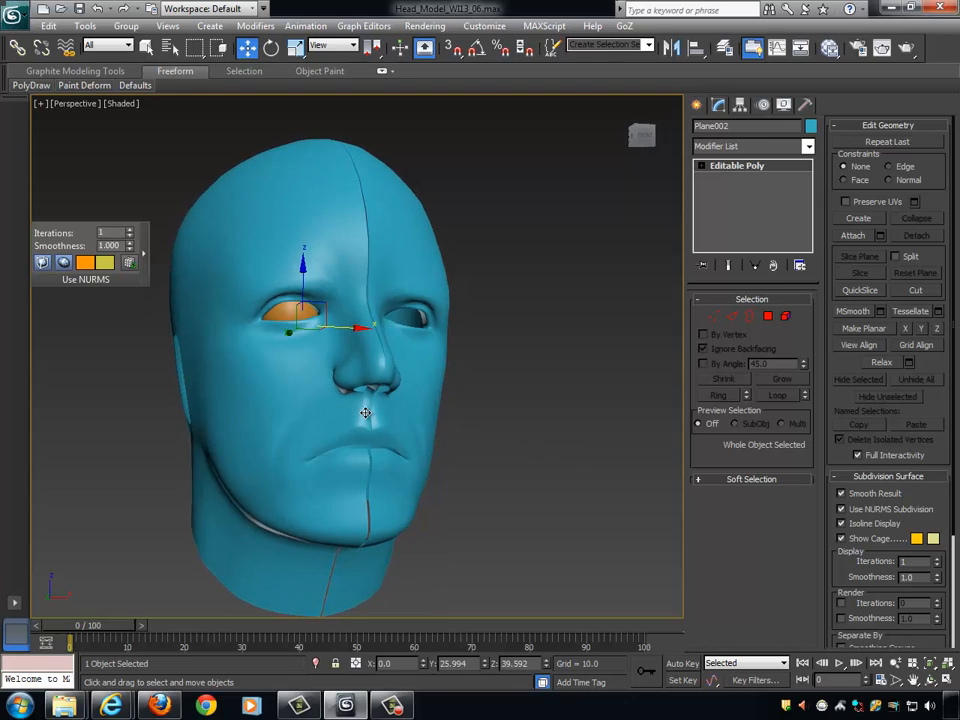
- Examine the smoothed head's nose, philtrum and lips from the front and the side
middle_click_drag(433, 412, 301, 449, "alt")
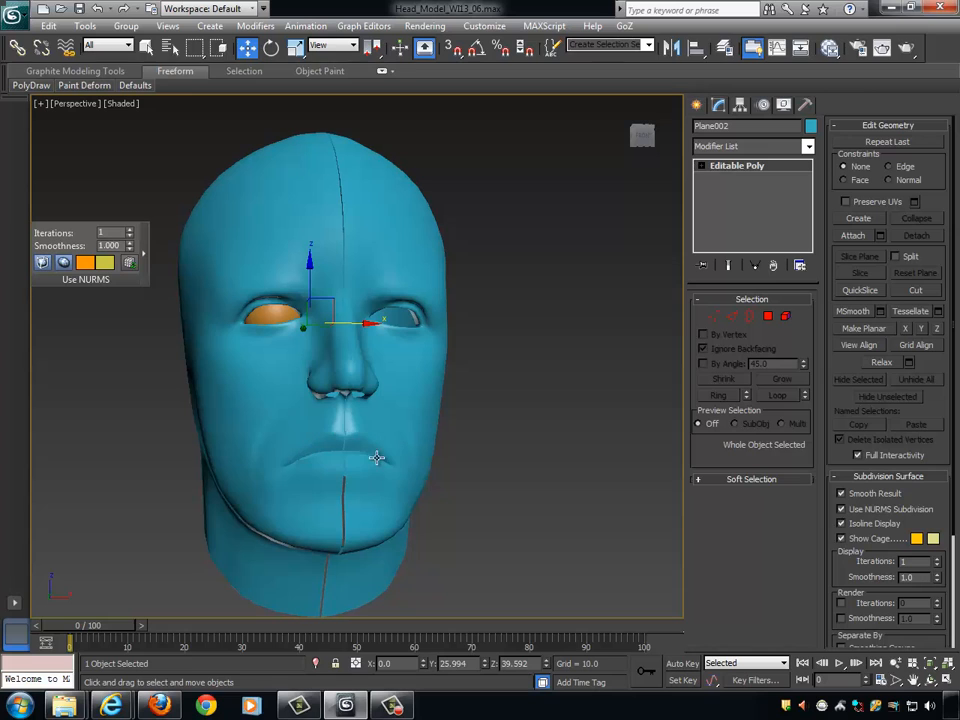
middle_click_drag(396, 460, 471, 469, "alt")
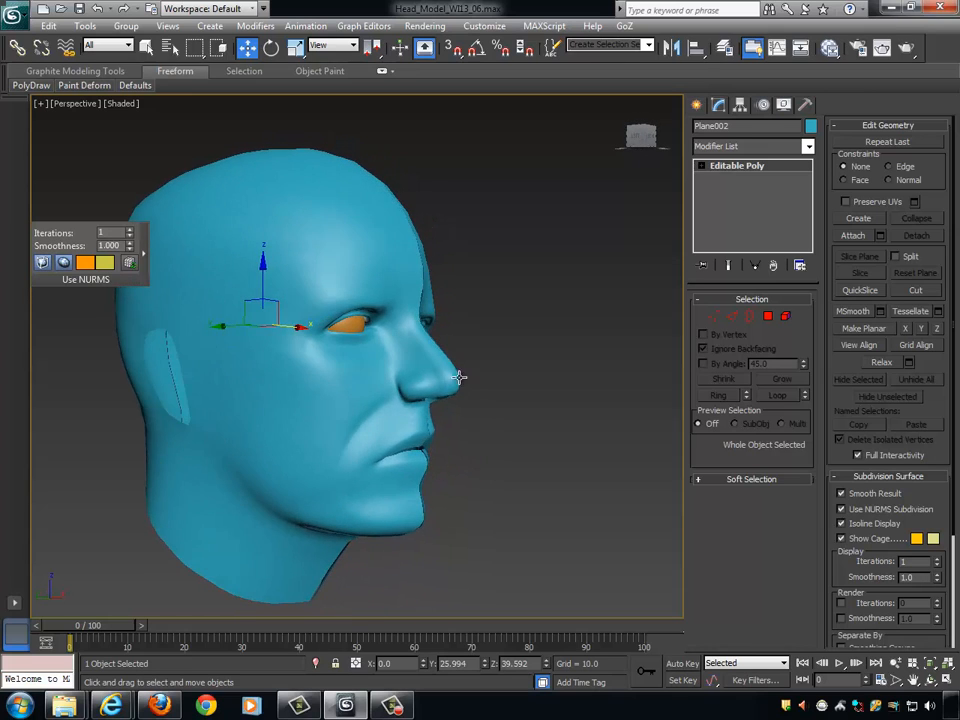
middle_click_drag(456, 379, 482, 409, "alt")
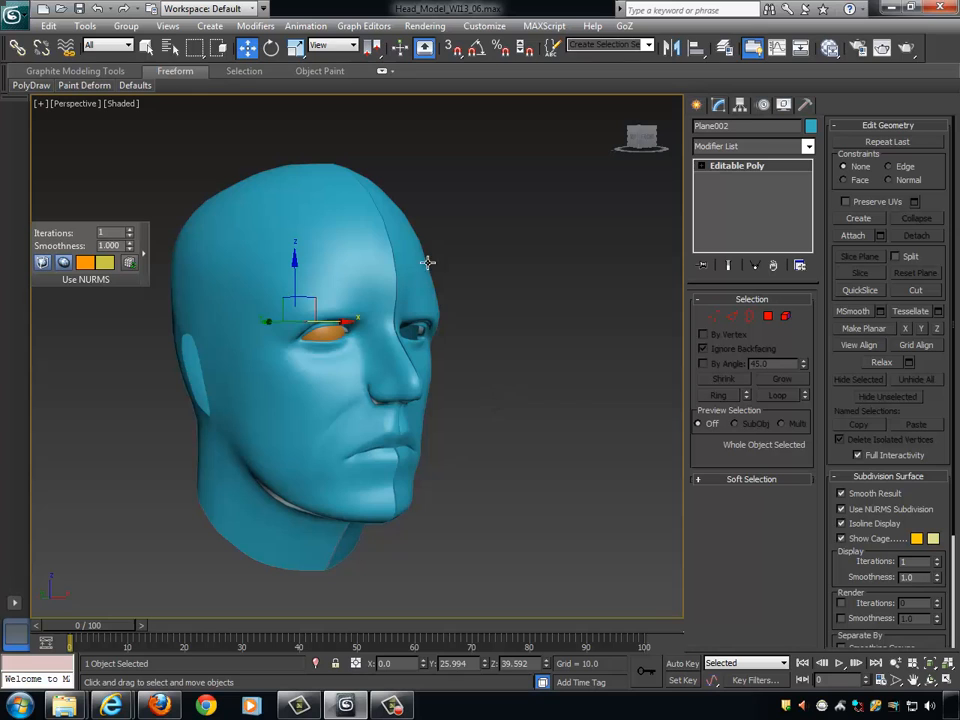
scroll(400, 285, "up", 3)
middle_click_drag(518, 417, 295, 428, "alt")
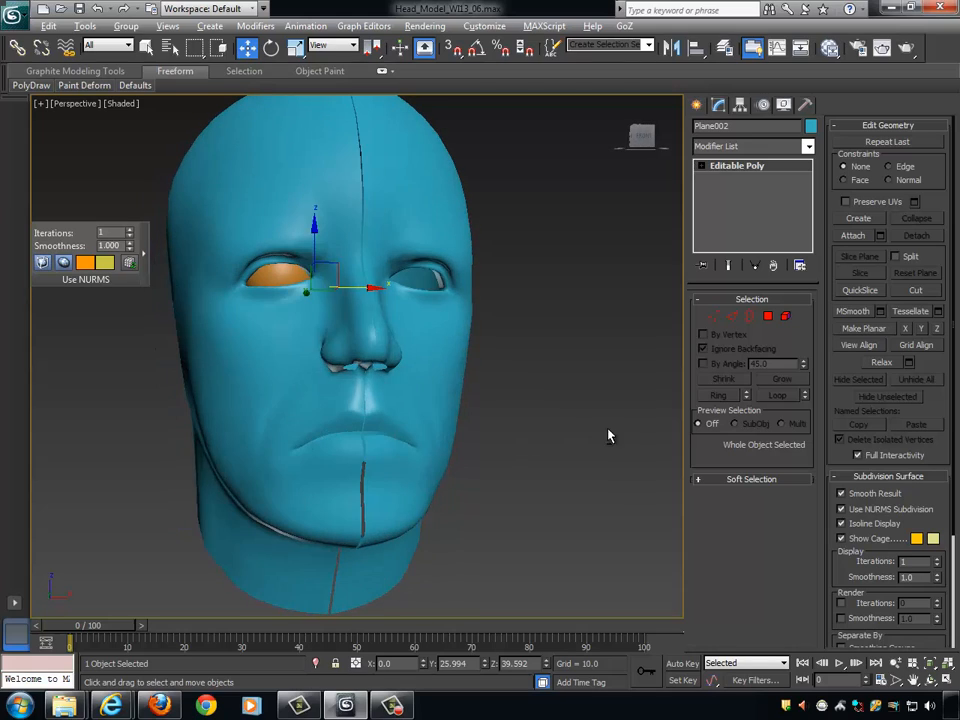
middle_click_drag(609, 435, 771, 345, "alt")
middle_click_drag(493, 377, 521, 386, "alt")
- Show edged faces again and switch to edge editing with the lips in close-up
key("F4")
scroll(540, 340, "up", 2)
scroll(567, 292, "up", 4)
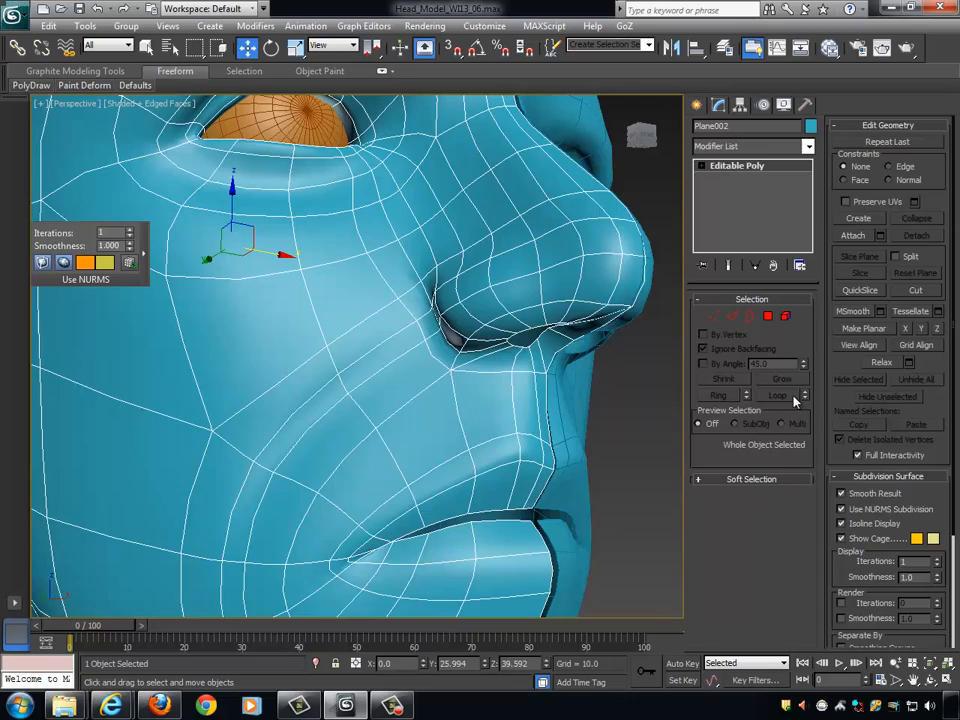
left_click(734, 316)
middle_click_drag(425, 338, 528, 360, "alt")
scroll(510, 354, "down", 4)
scroll(463, 377, "up", 6)
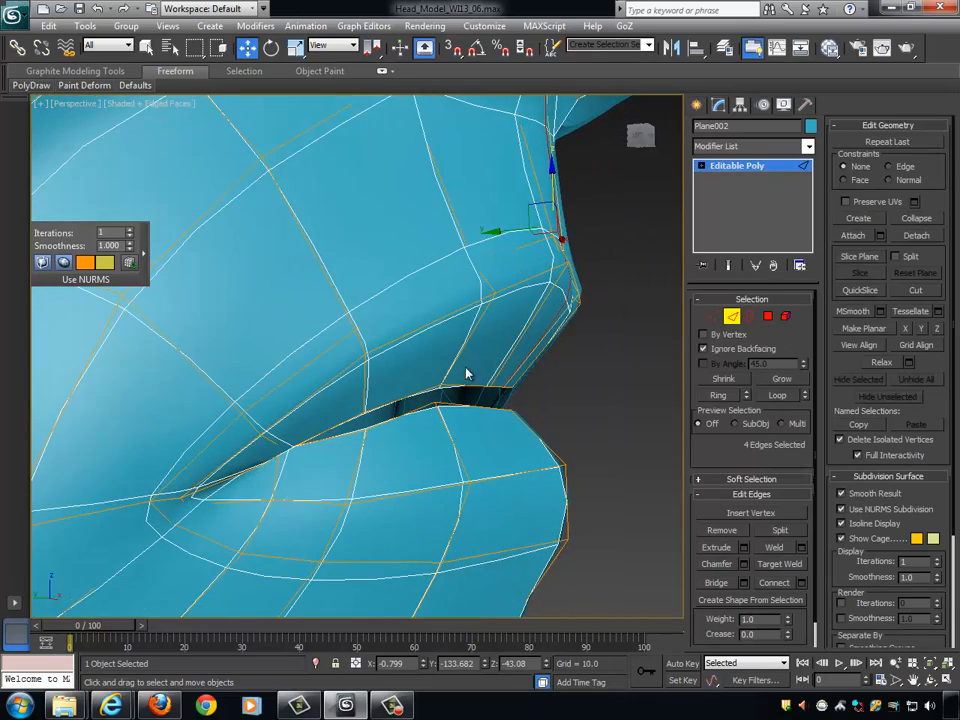
middle_click_drag(469, 389, 537, 345, "alt")
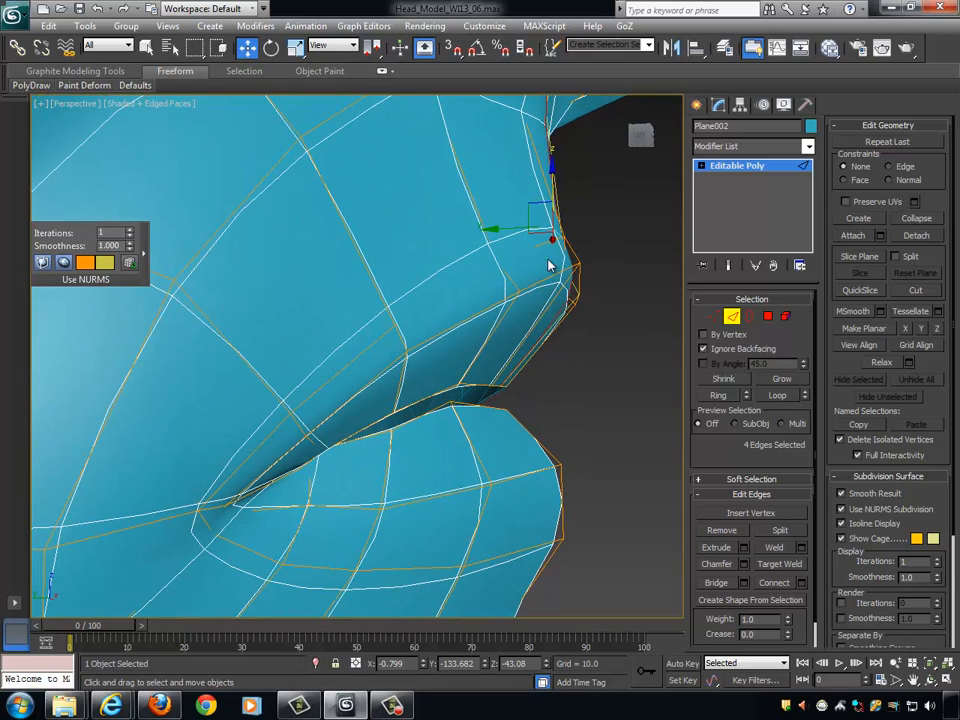
- Connect the ring of edges running across the upper and lower lips with one segment and a slide of 0
left_click(483, 341)
left_click(720, 397)
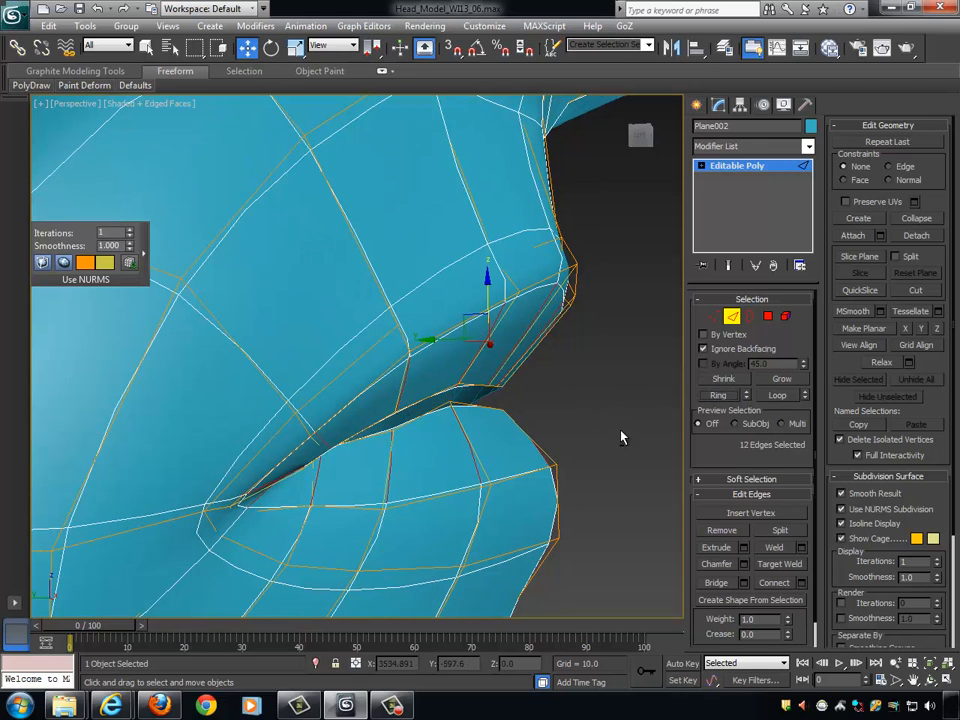
left_click(801, 583)
left_click_drag(367, 408, 367, 430)
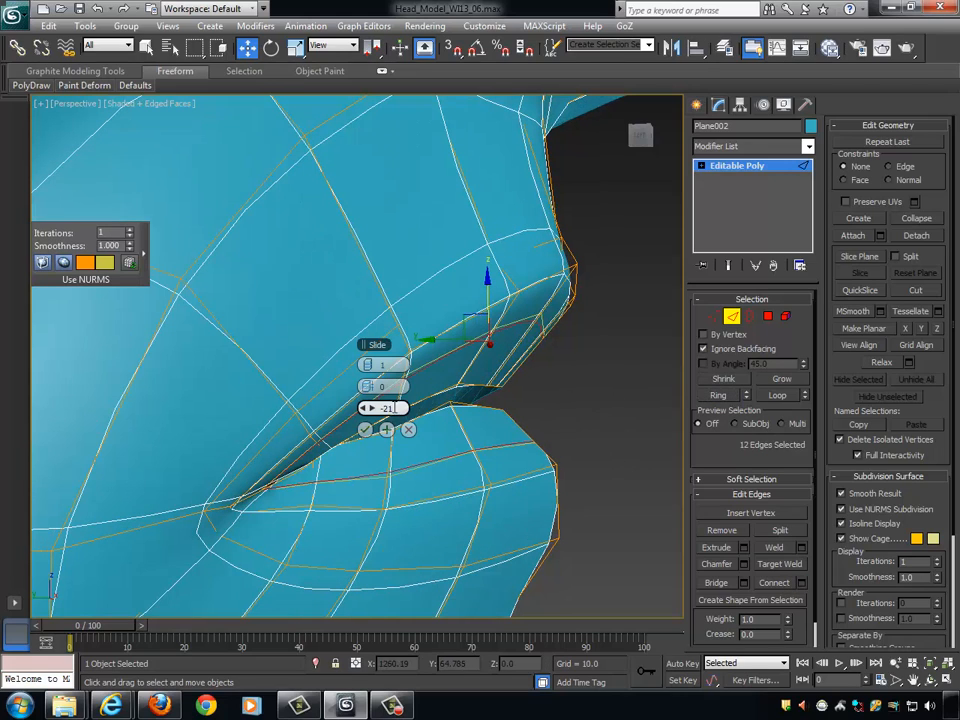
type("0")
key("Return")
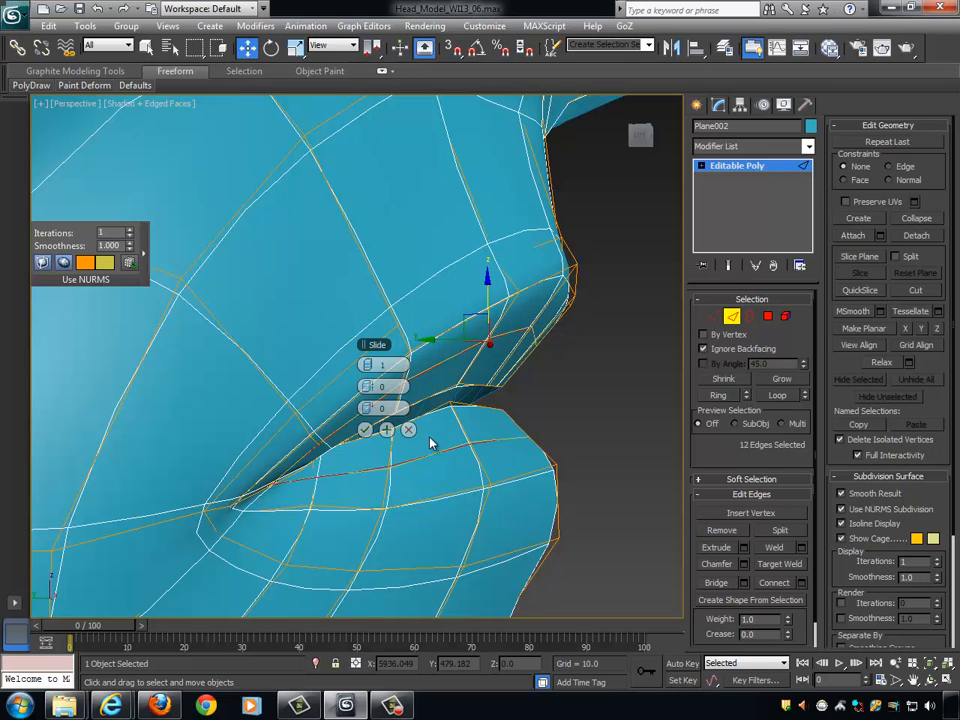
left_click(365, 430)
middle_click_drag(367, 438, 619, 378, "alt")
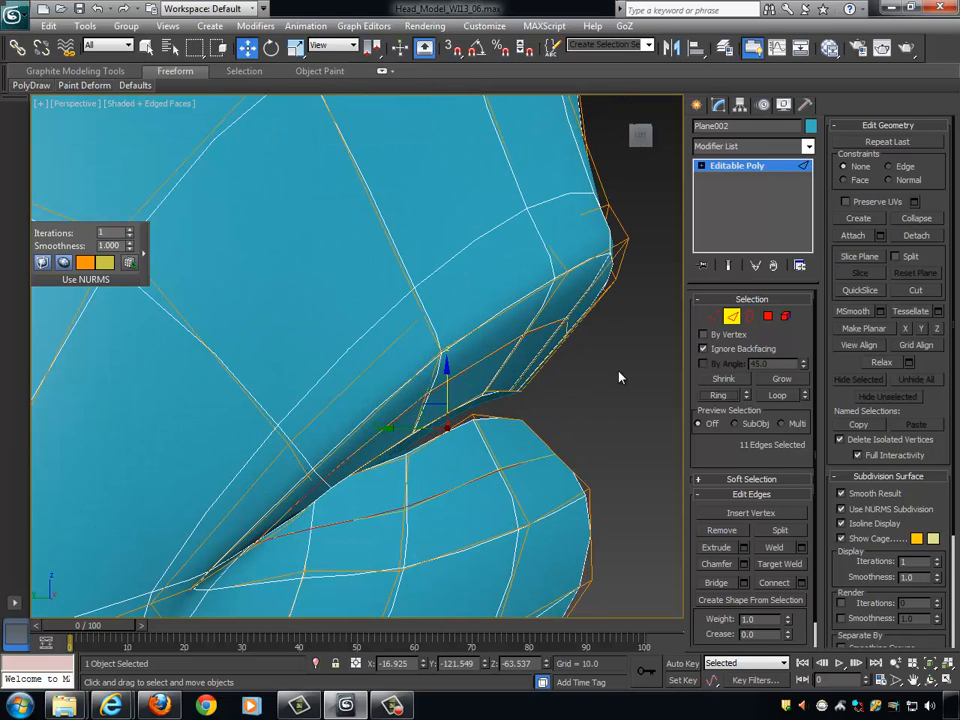
- Switch to vertex editing and lower the new upper-lip loop's vertex below the philtrum ridge along Z
left_click(713, 316)
middle_click_drag(675, 336, 501, 311, "alt")
left_click(490, 332)
left_click(554, 323)
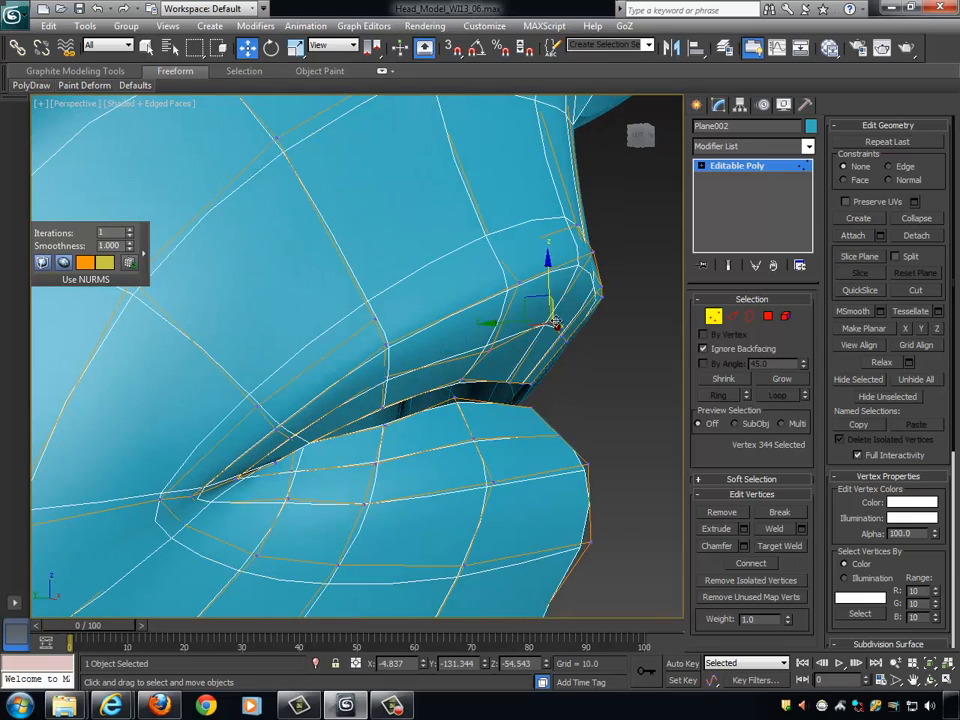
left_click_drag(551, 268, 550, 296)
- Lower the two new upper-lip loop vertices closest to the centre line by about 1.6 units along Z
middle_click_drag(550, 297, 611, 335, "alt")
left_click(573, 332)
left_click(589, 336, "ctrl")
left_click_drag(588, 283, 588, 296)
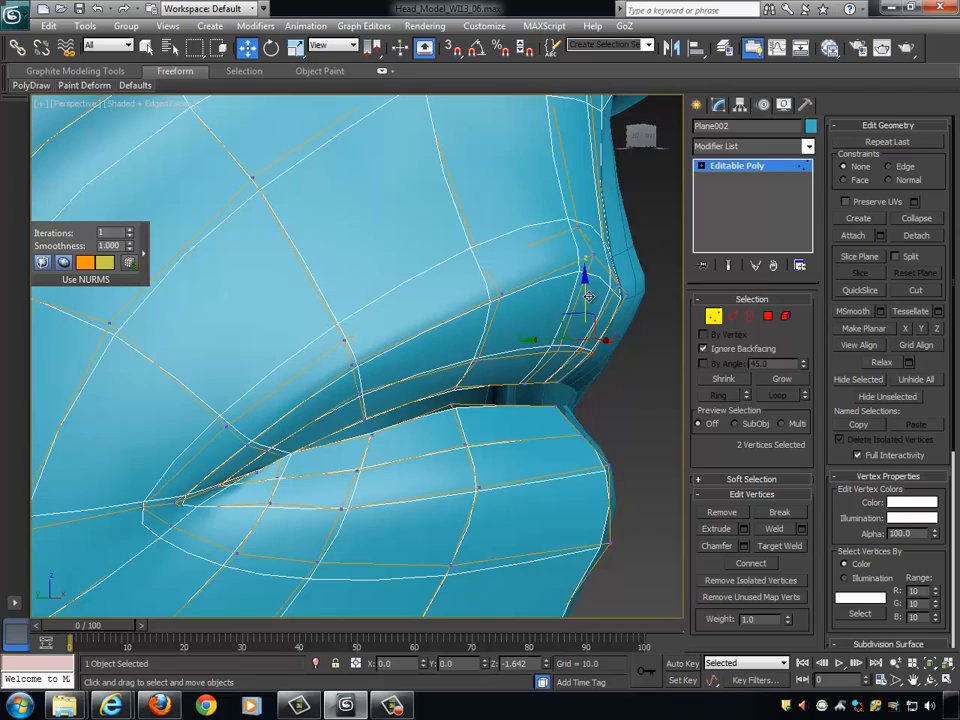
- Select the three new upper-lip loop vertices near the centre line and lower them about 0.8 units along Z
middle_click_drag(611, 326, 593, 292, "alt")
left_click(568, 352)
left_click(592, 347, "ctrl")
left_click(582, 348, "ctrl")
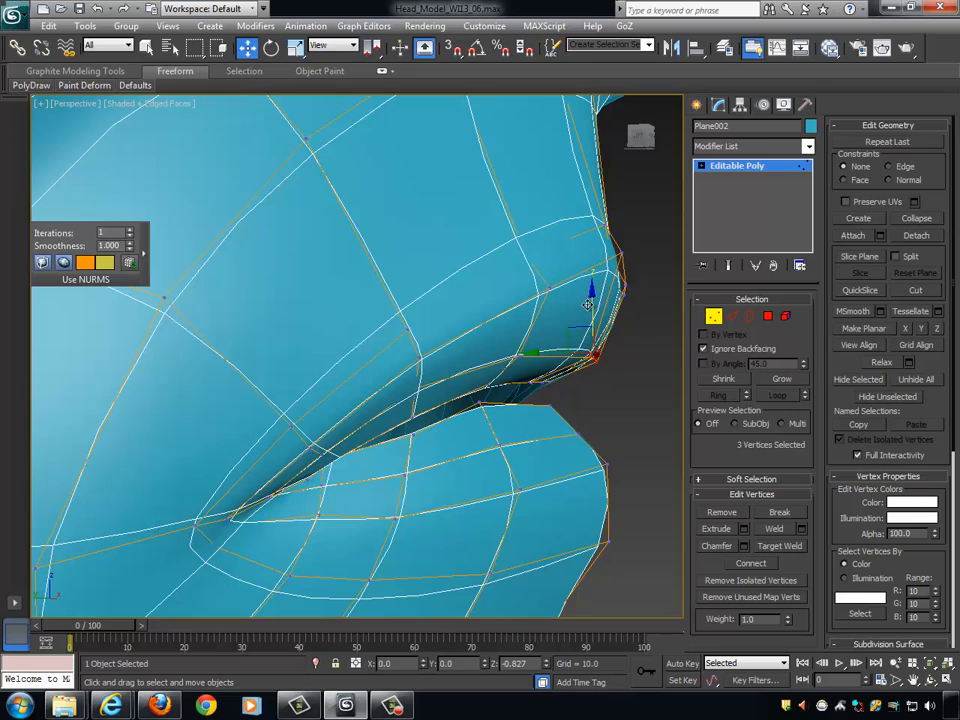
- Adjust the height and depth of the next upper-lip loop vertex outward from the philtrum along Z and Y
left_click(516, 352)
middle_click_drag(516, 330, 517, 314, "alt")
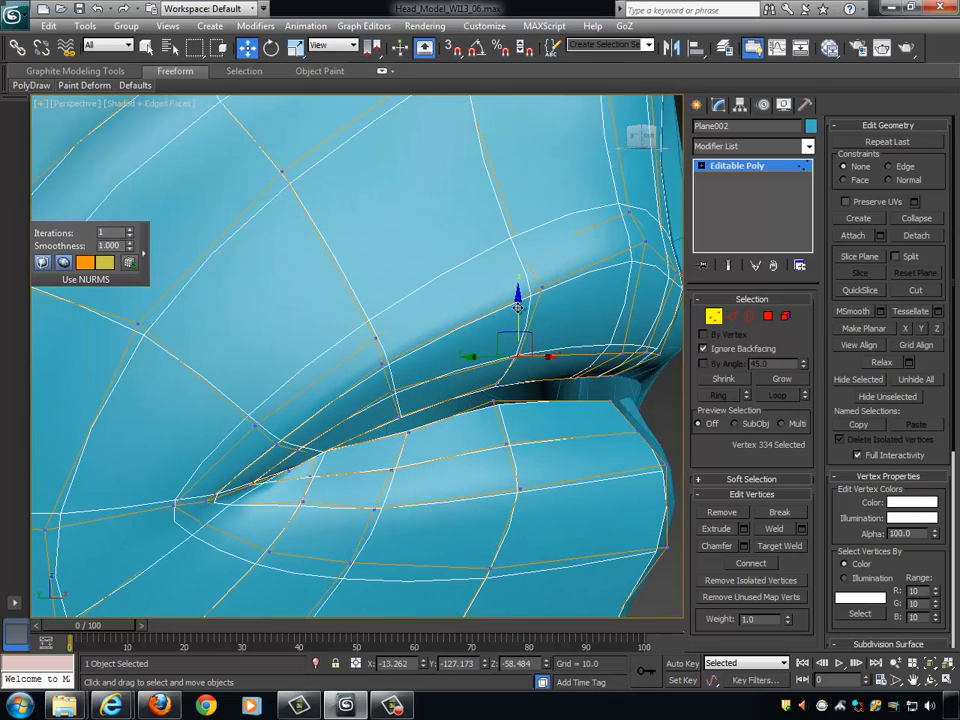
left_click_drag(518, 308, 518, 318)
middle_click_drag(574, 336, 598, 338, "alt")
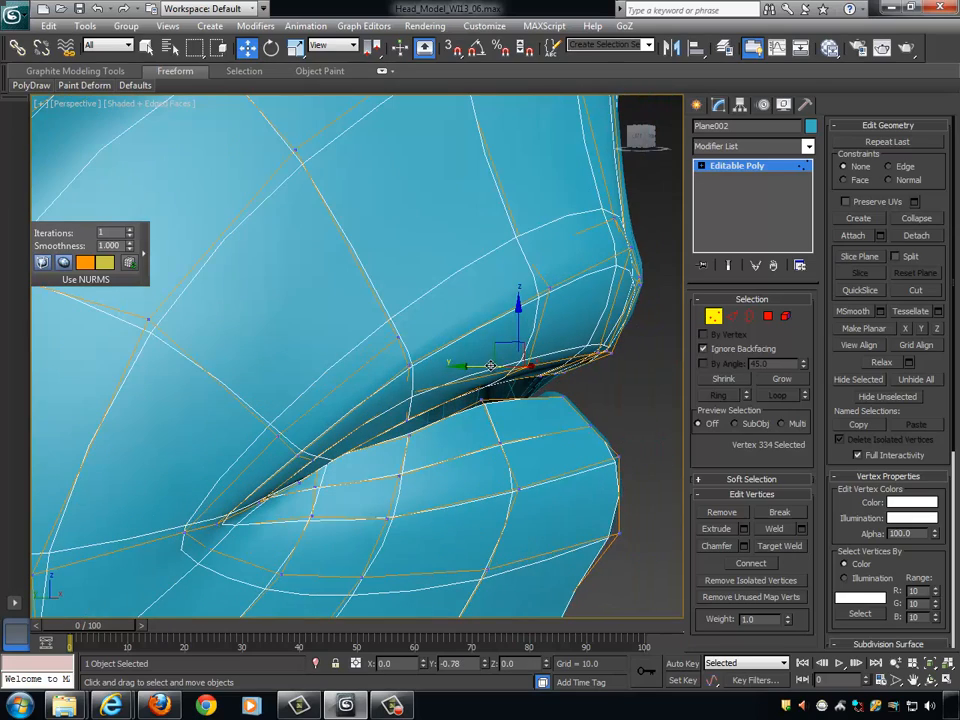
middle_click_drag(497, 360, 485, 362, "alt")
- Pull the upper-lip loop vertex nearer the mouth corner forward along Y by about 1.4 units
left_click(405, 390)
middle_click_drag(405, 389, 407, 407, "alt")
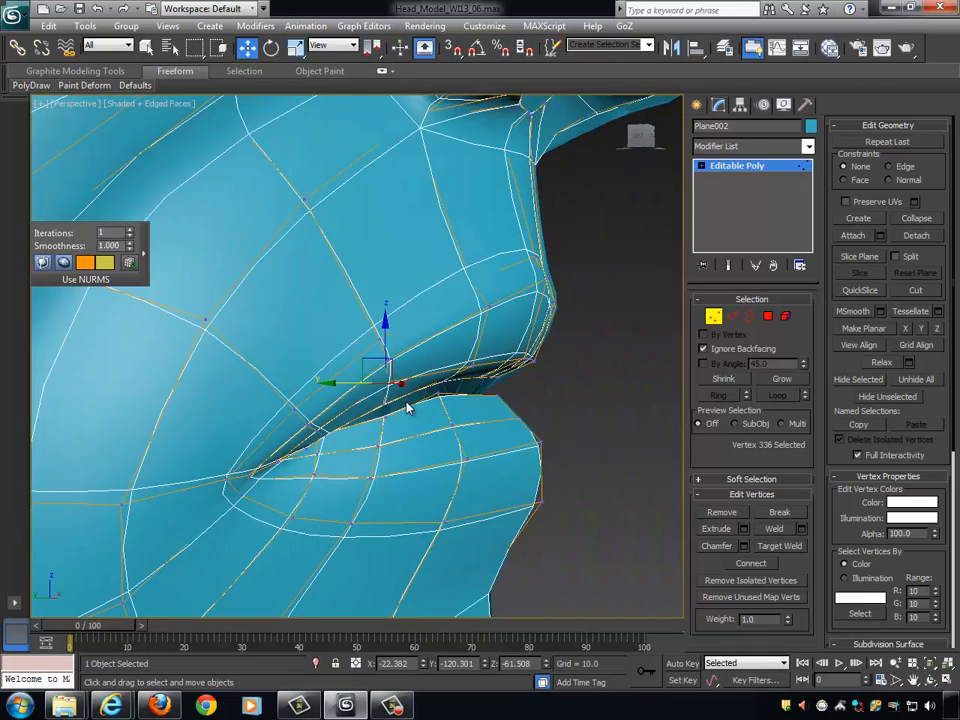
left_click_drag(346, 381, 363, 381)
- Leave vertex editing and examine the smoothed lips and chin on the whole face
middle_click_drag(375, 380, 668, 340, "alt")
scroll(467, 379, "down", 4)
left_click(711, 319)
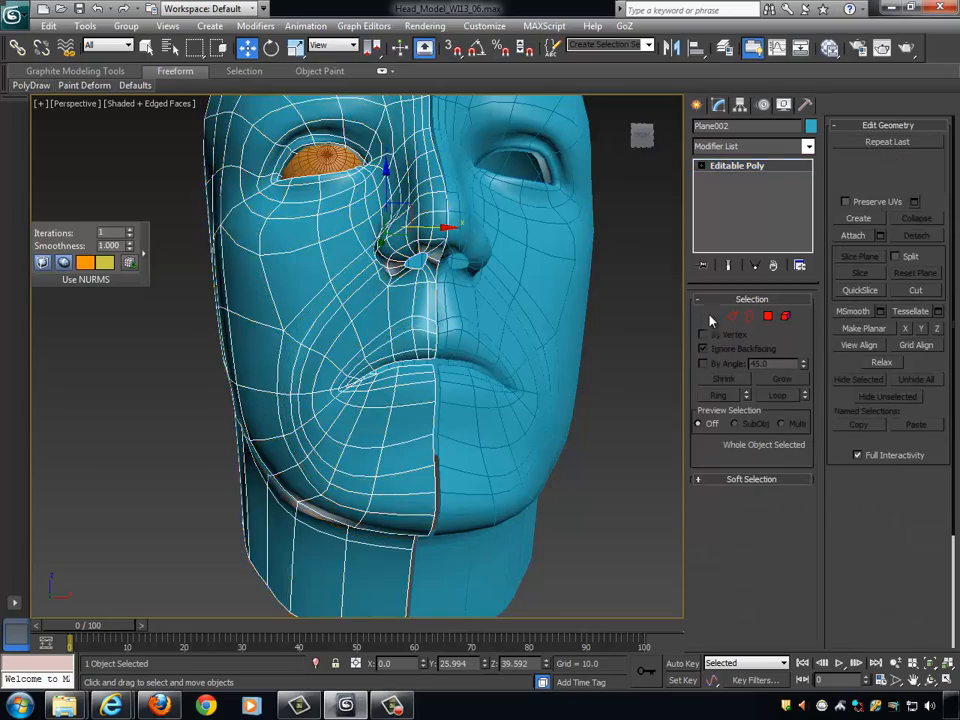
middle_click_drag(578, 322, 587, 409, "alt")
left_click(613, 375)
left_click(461, 487)
scroll(469, 431, "up", 4)
scroll(469, 431, "down", 4)
scroll(587, 409, "up", 3)
- Return to vertex editing and move the centre-line vertex in the hollow below the lower lip slightly up and forward
left_click(714, 317)
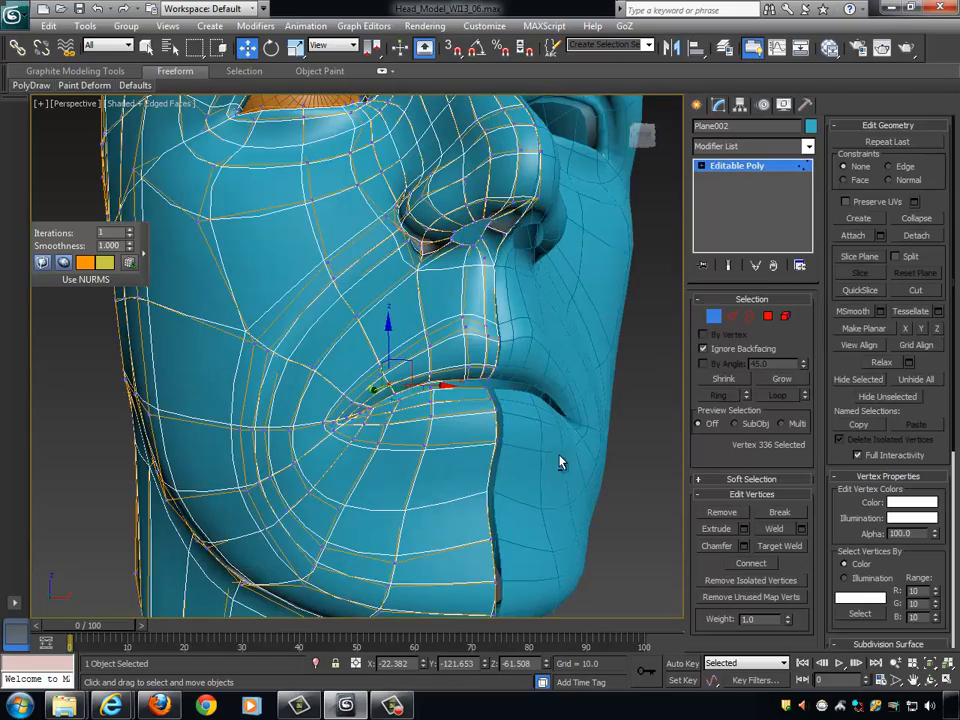
scroll(559, 460, "up", 3)
middle_click_drag(546, 454, 457, 407, "alt")
scroll(398, 428, "down", 3)
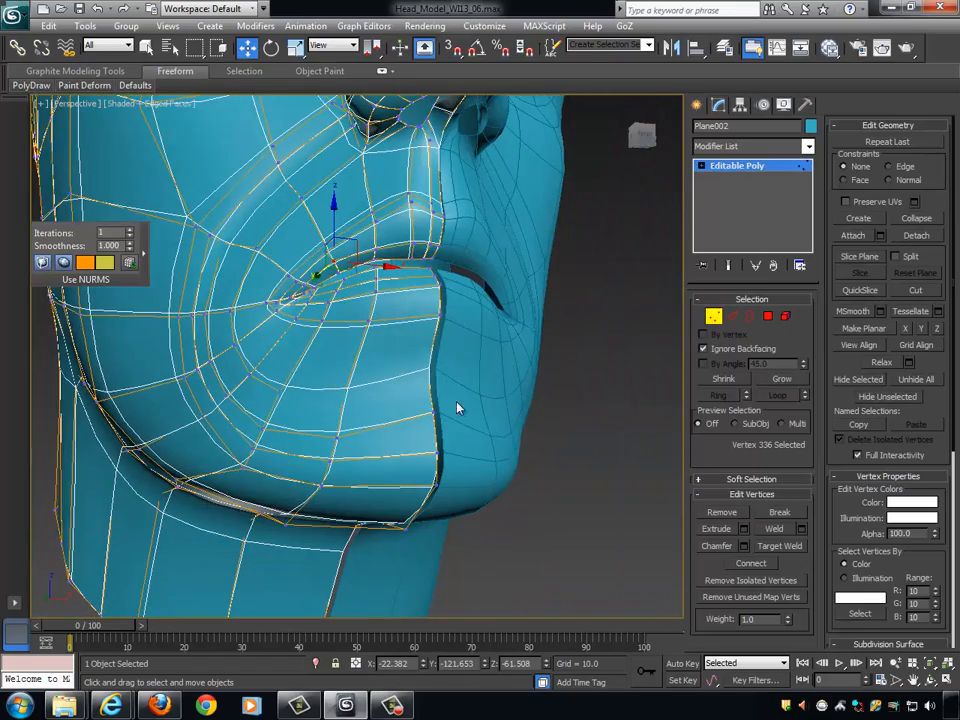
left_click_drag(400, 350, 398, 348)
middle_click_drag(398, 348, 484, 379, "alt")
left_click_drag(394, 373, 382, 371)
middle_click_drag(382, 371, 478, 386, "alt")
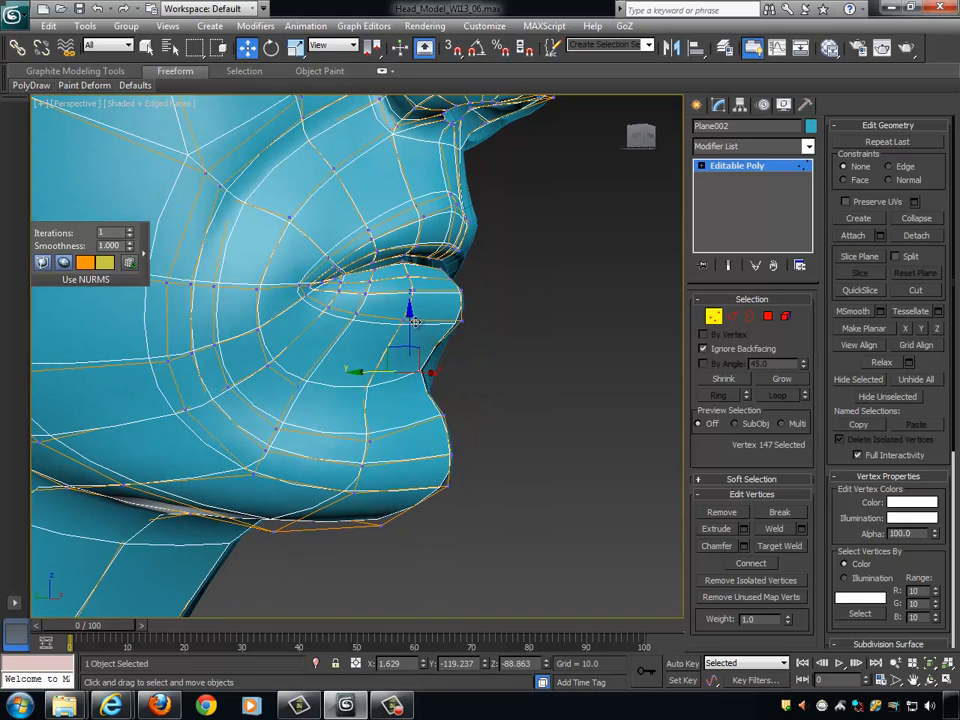
left_click_drag(410, 314, 418, 318)
left_click_drag(398, 362, 407, 362)
middle_click_drag(407, 362, 489, 390, "alt")
- Move the uppermost centre-line vertex of the chin slightly up and forward
left_click_drag(456, 422, 435, 400)
middle_click_drag(435, 400, 500, 412, "alt")
left_click_drag(406, 416, 450, 355)
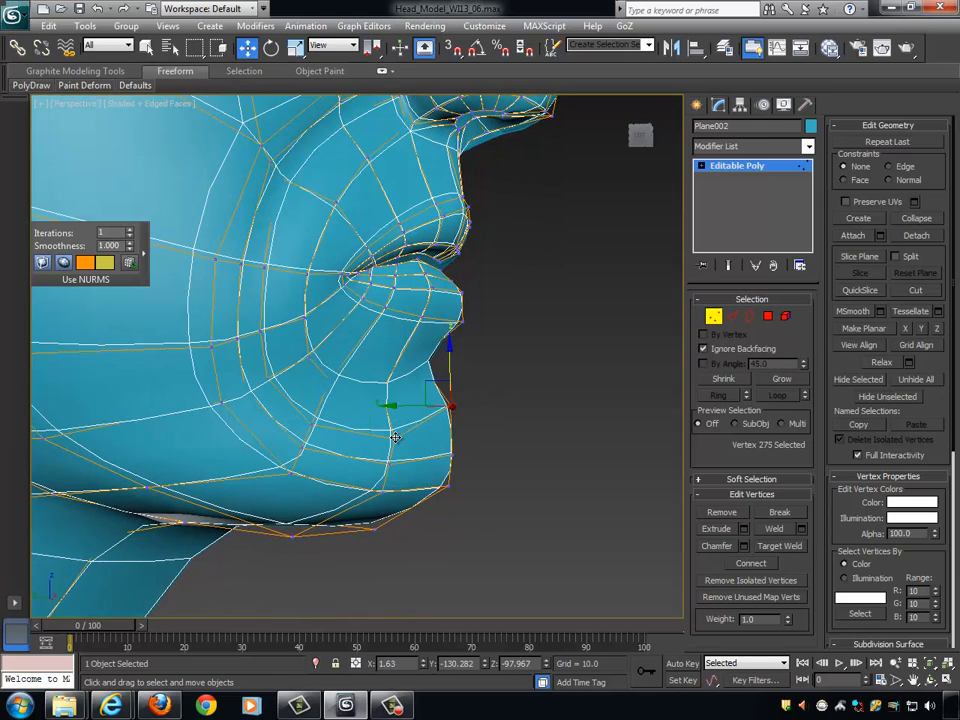
- Move the upper vertex beside the chin's centre line up and forward, and pull the one below it forward about 4 units
left_click(395, 437)
middle_click_drag(395, 437, 413, 412, "alt")
left_click_drag(392, 380, 396, 355)
middle_click_drag(398, 358, 404, 402, "alt")
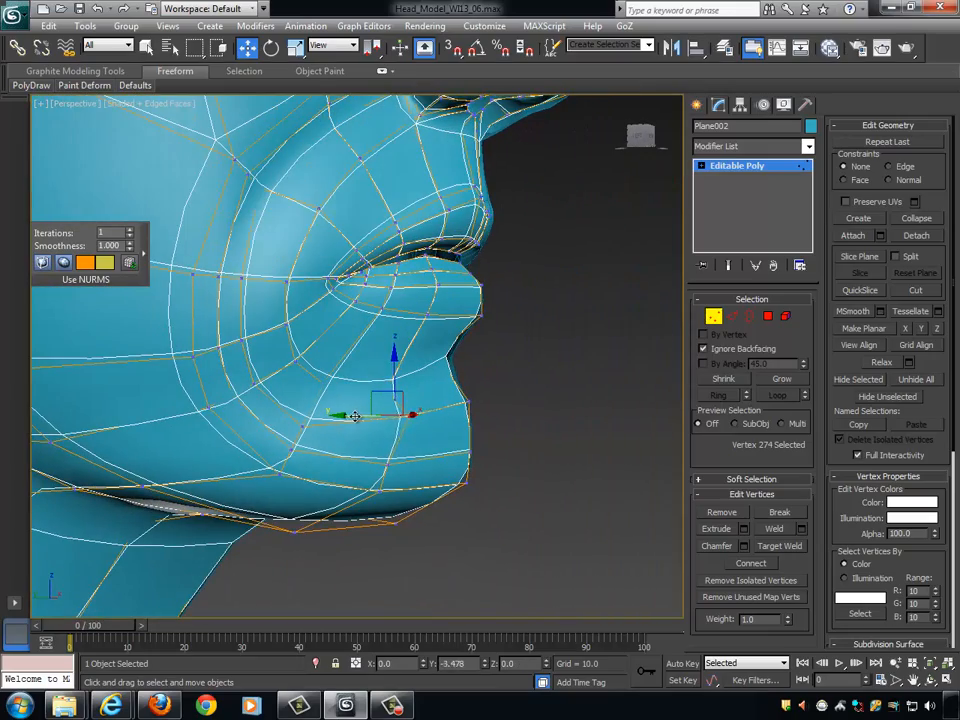
left_click(383, 463)
left_click_drag(358, 463, 372, 462)
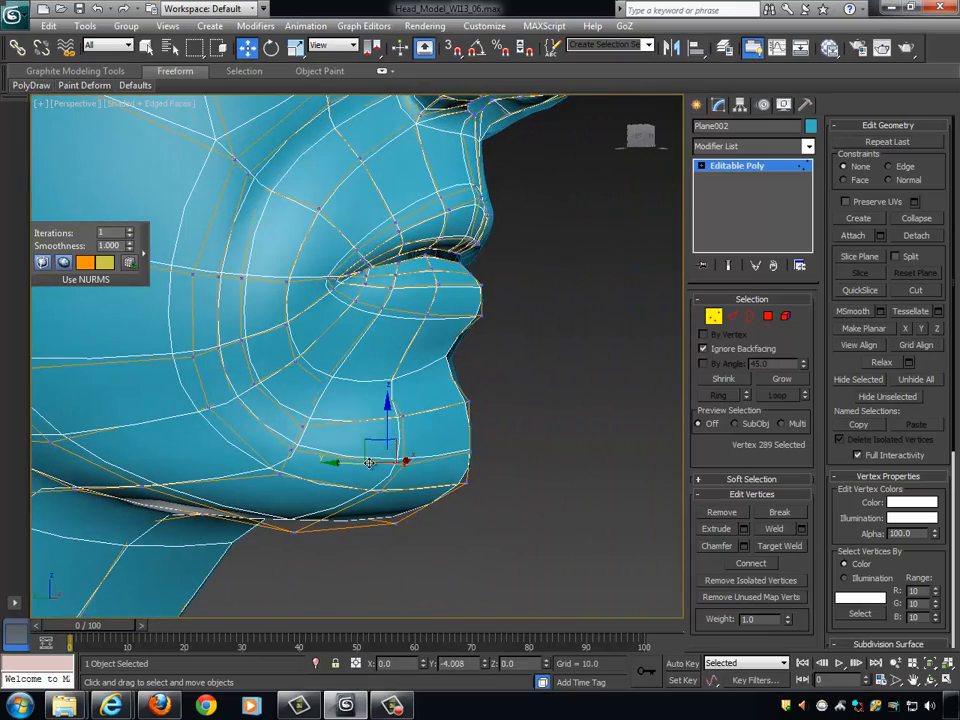
- Select the three stacked vertices beside the chin's centre line and pull them forward along Y
middle_click_drag(372, 460, 440, 376, "alt")
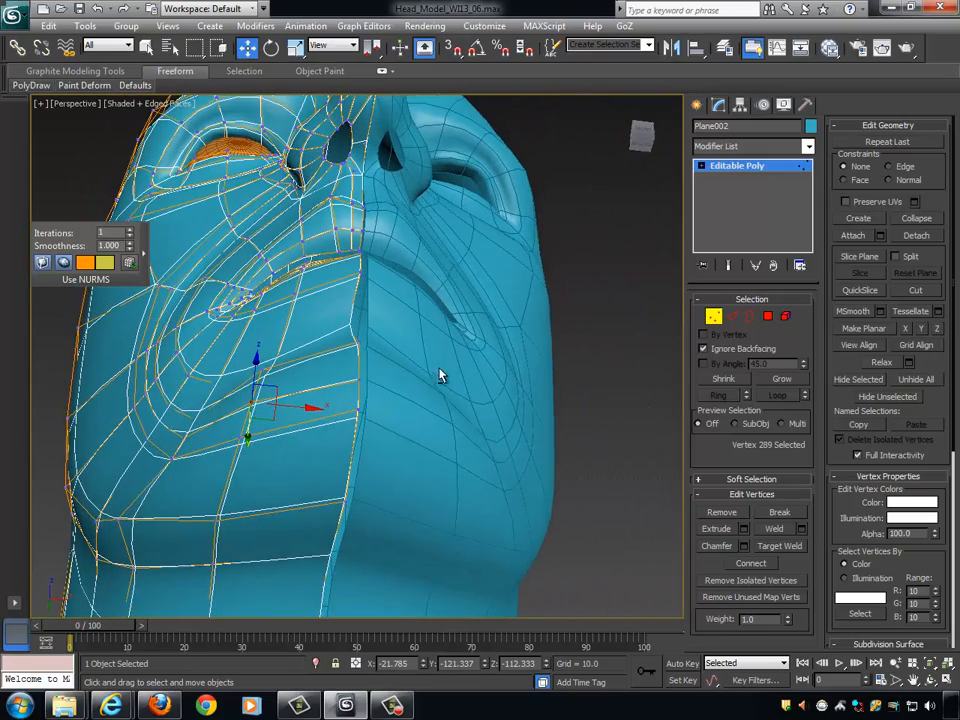
left_click(242, 439)
left_click(252, 403, "ctrl")
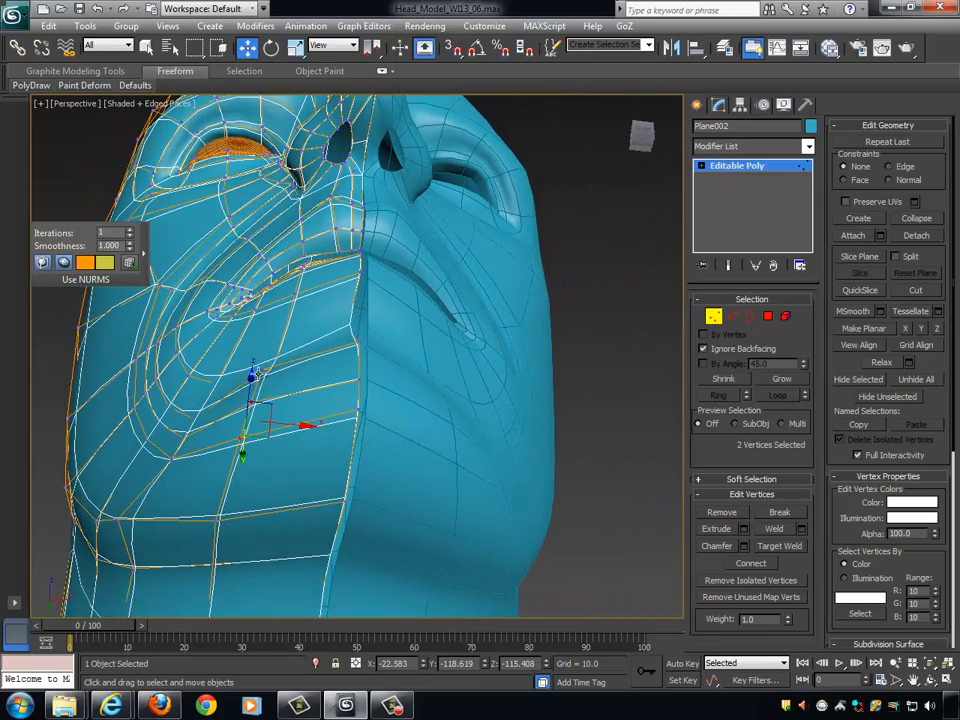
left_click(260, 373, "ctrl")
middle_click_drag(272, 430, 279, 405, "alt")
mouse_move(251, 411)
left_mouse_down()
mouse_move(249, 444)
mouse_move(252, 425)
left_mouse_up()
middle_click_drag(482, 345, 516, 420, "alt")
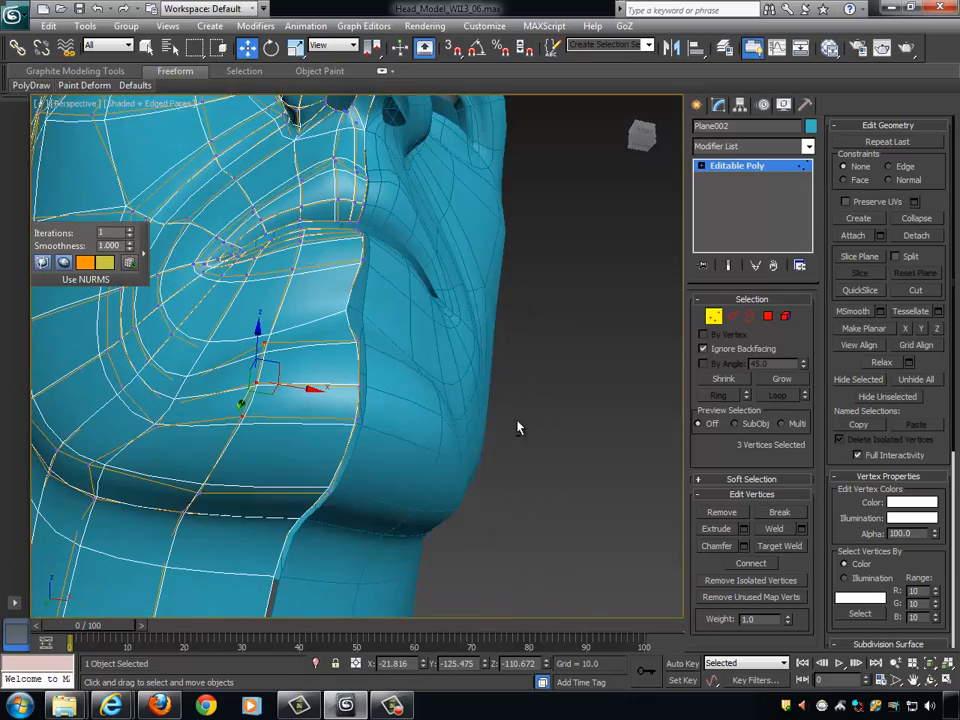
- Push the uppermost centre-line vertex of the chin back about 1.6 units along Y
left_click(360, 341)
middle_click_drag(381, 346, 421, 337, "alt")
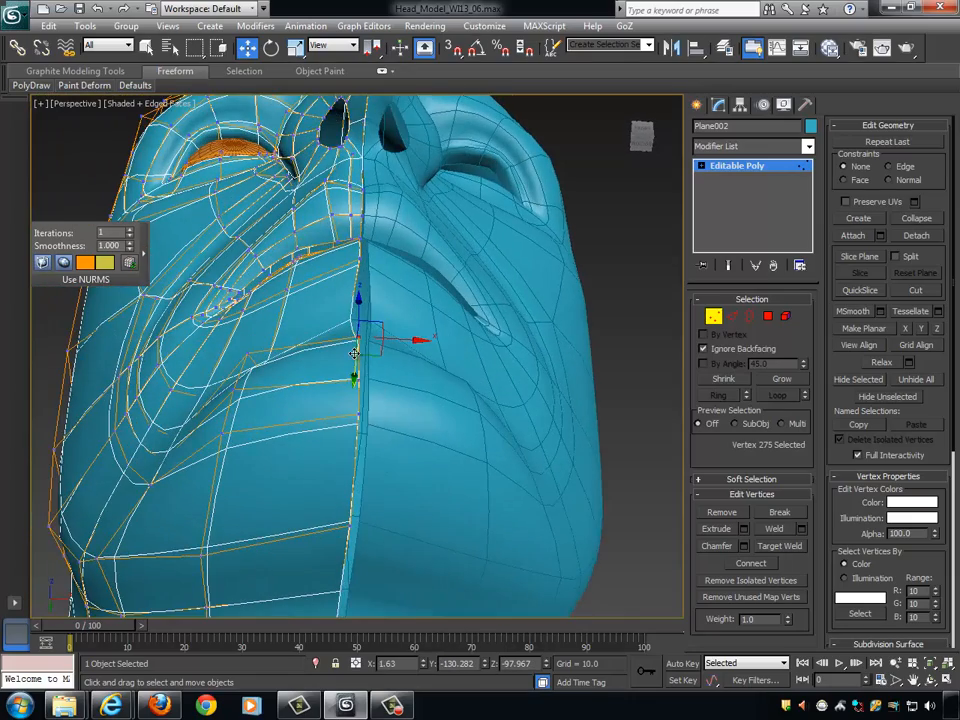
middle_click_drag(355, 353, 343, 309, "alt")
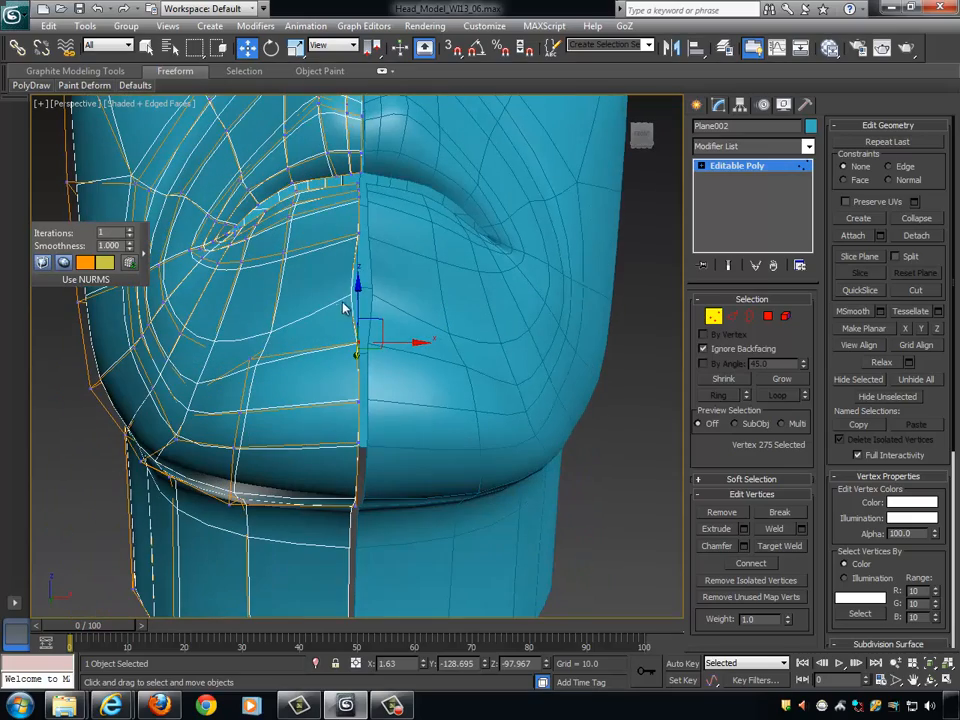
- Shift the centre-line vertices of the lower-lip hollow and the chin slightly along X toward the symmetry seam to narrow the gap
left_click(343, 309)
middle_click_drag(418, 354, 454, 407, "alt")
left_click(391, 439)
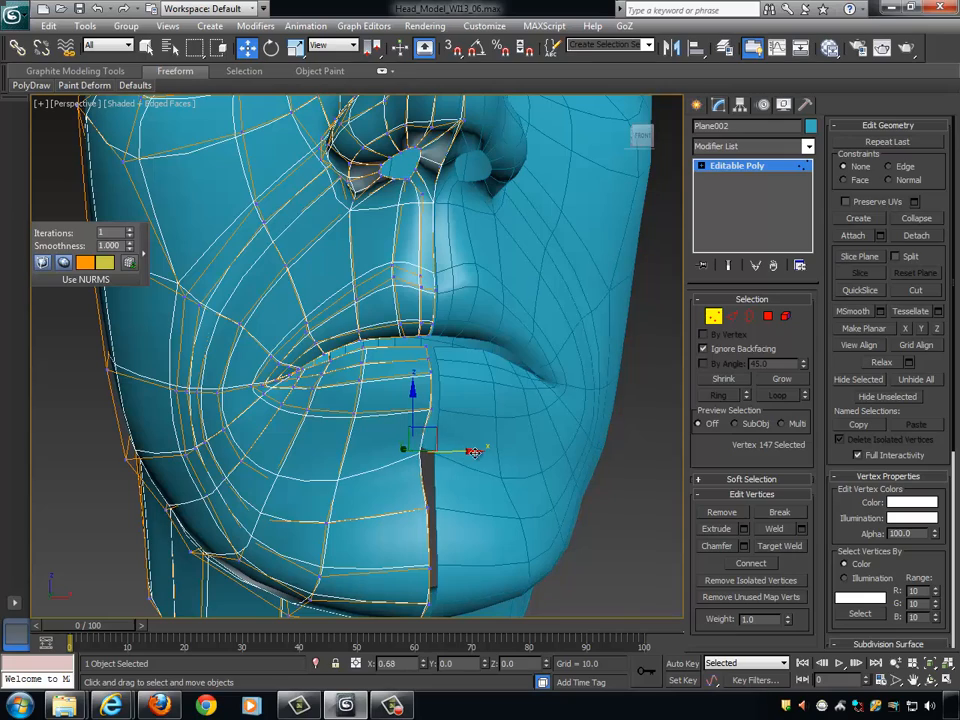
middle_click_drag(493, 471, 465, 456, "alt")
left_click(421, 438)
left_click_drag(468, 435, 471, 435)
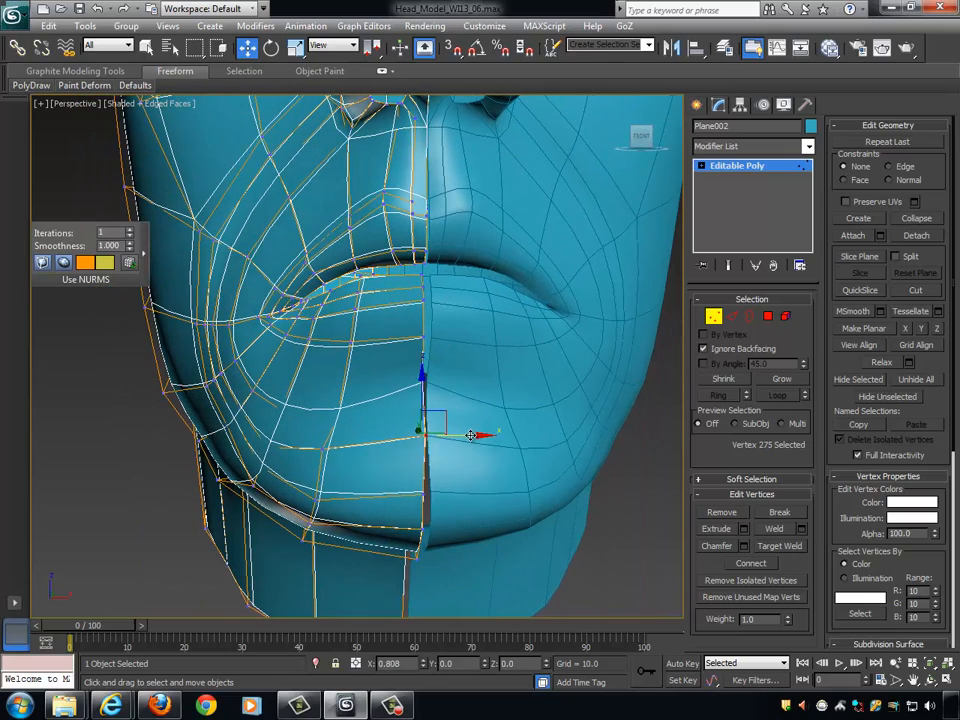
left_click(423, 486)
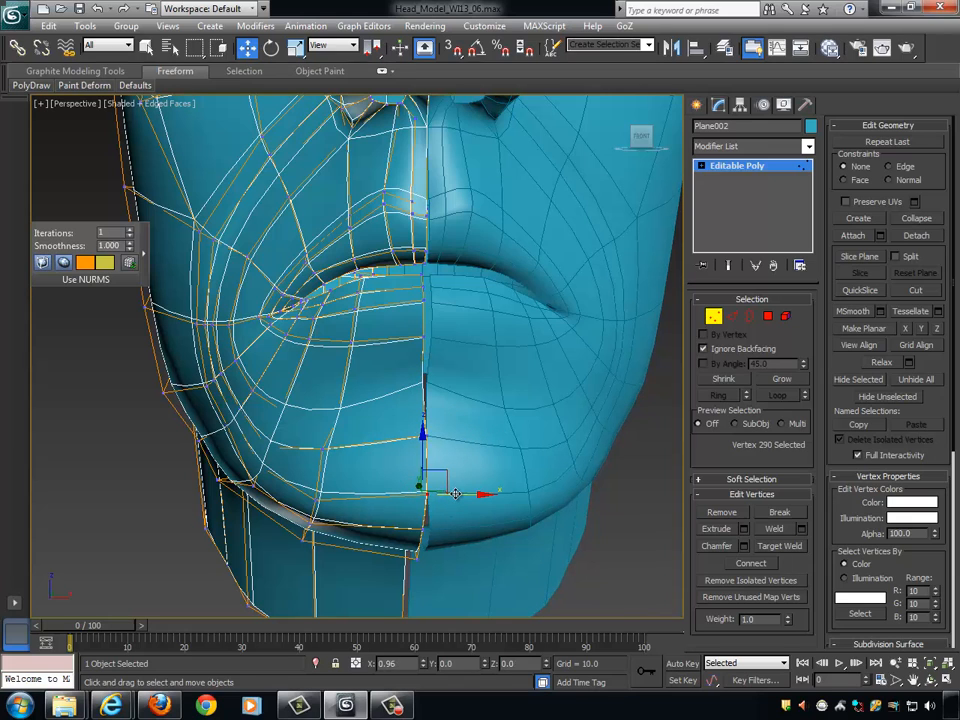
left_click_drag(398, 522, 480, 524)
middle_click_drag(480, 524, 530, 476, "alt")
middle_click_drag(550, 420, 570, 416, "alt")
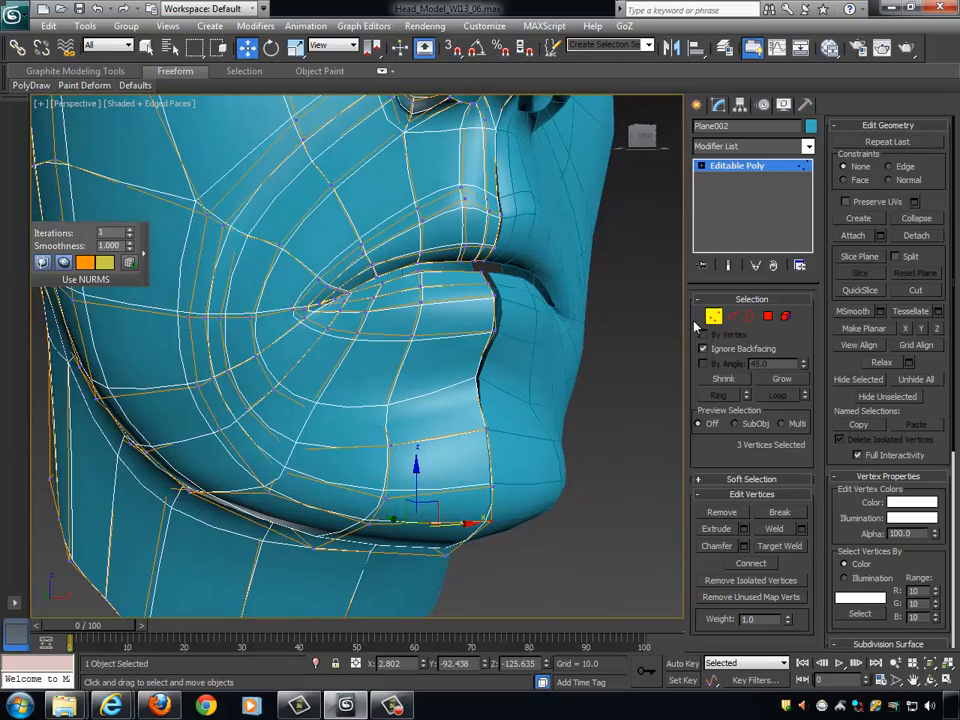
- Leave vertex editing and examine the smoothed head's overall shape from several angles
left_click(713, 316)
scroll(574, 361, "down", 5)
middle_click_drag(574, 361, 592, 431, "alt")
left_click(585, 388)
left_click(334, 379)
middle_click_drag(488, 404, 503, 453, "alt")
scroll(500, 459, "down", 3)
scroll(524, 450, "up", 3)
middle_click_drag(404, 410, 457, 407, "alt")
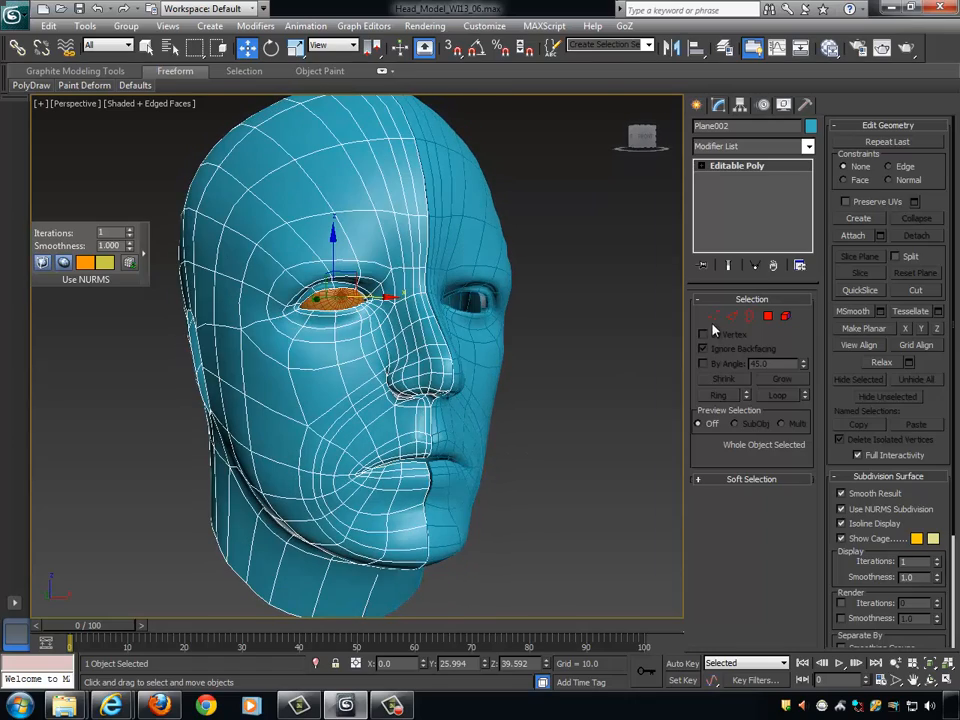
- Deselect the head, hide the edge display, and examine the shaded profile, chin and lips from the side and front
mouse_move(538, 433)
middle_mouse_down("alt")
mouse_move(557, 437)
mouse_move(508, 456)
mouse_move(527, 446)
mouse_move(643, 448)
mouse_move(536, 459)
mouse_move(651, 448)
mouse_move(510, 452)
middle_mouse_up("alt")
left_click(562, 436)
key("F4")
scroll(527, 446, "down", 3)
scroll(528, 445, "down", 2)
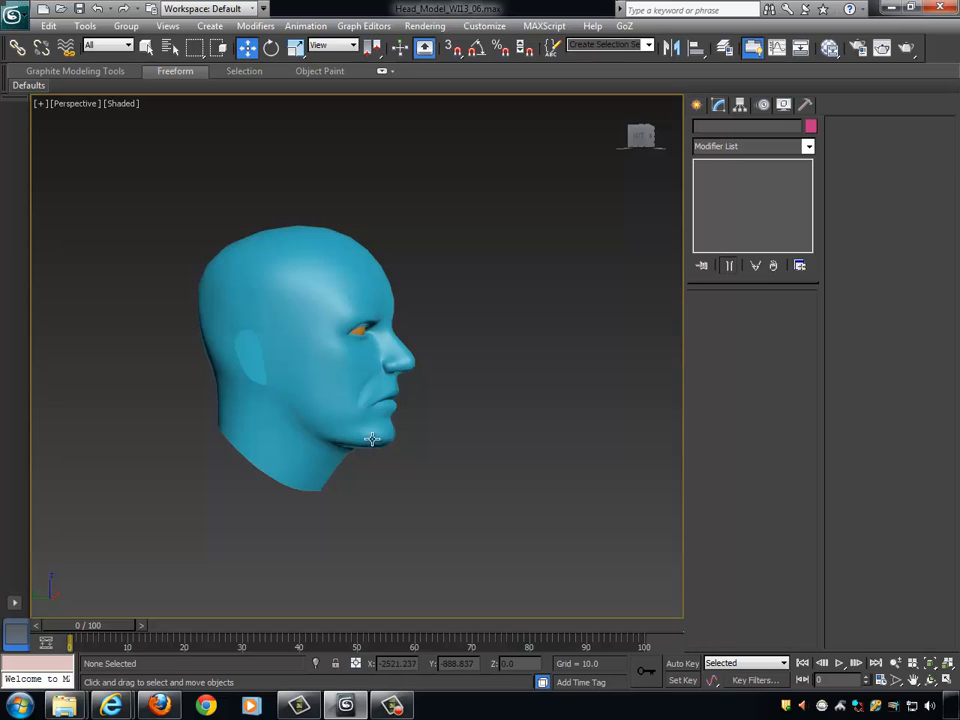
middle_click_drag(391, 413, 471, 437, "alt")
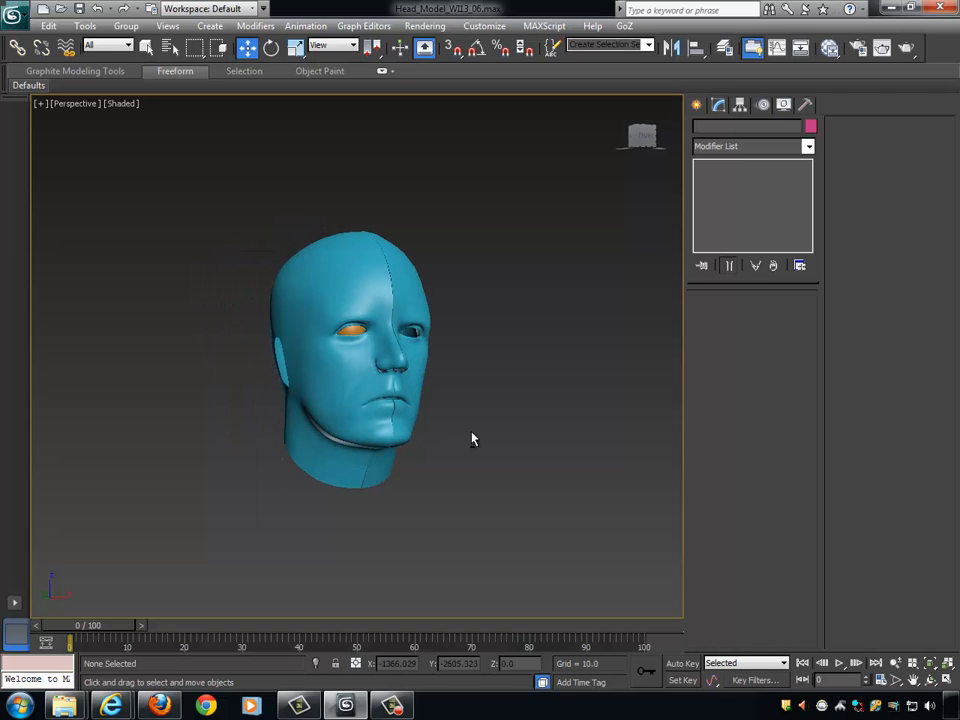
scroll(489, 279, "up", 3)
scroll(523, 244, "down", 1)
middle_click_drag(523, 244, 469, 326, "alt")
scroll(538, 208, "up", 4)
middle_click_drag(557, 183, 577, 243, "alt")
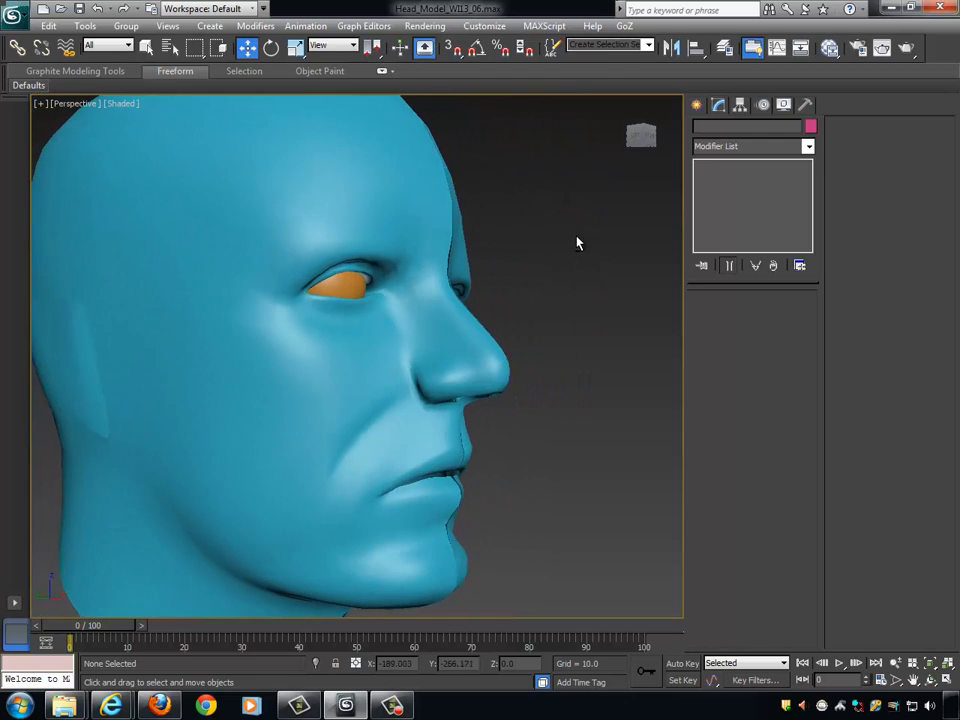
- Reselect the half-head mesh and examine the underside of the nose and the nostrils
left_click(454, 332)
middle_click_drag(454, 332, 463, 329, "alt")
middle_click_drag(465, 327, 399, 336, "alt")
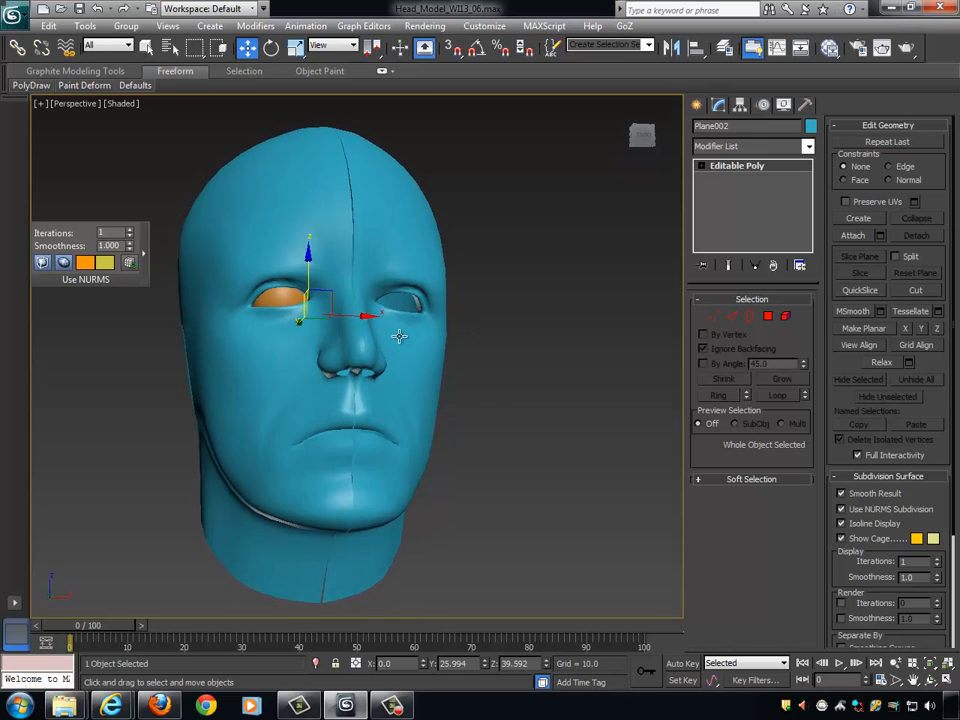
middle_click_drag(505, 315, 492, 275, "alt")
scroll(369, 255, "up", 5)
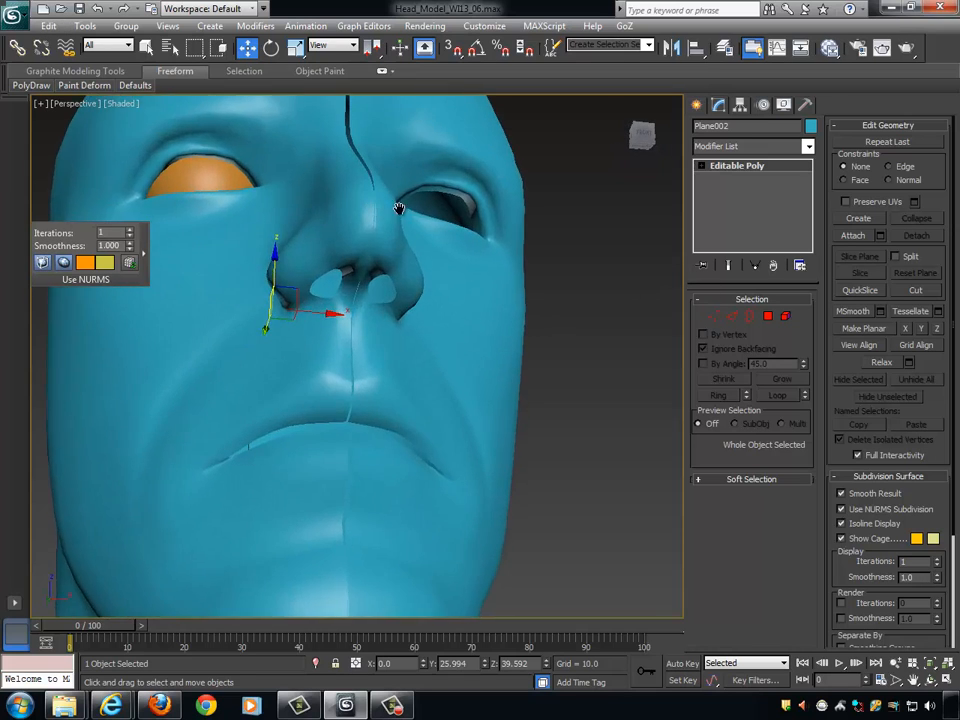
middle_click_drag(399, 210, 455, 345)
scroll(455, 347, "up", 3)
middle_click_drag(439, 291, 567, 300, "alt")
- Show the mesh edges with NURMS subdivision turned off, and select the open border of the nostril
key("F4")
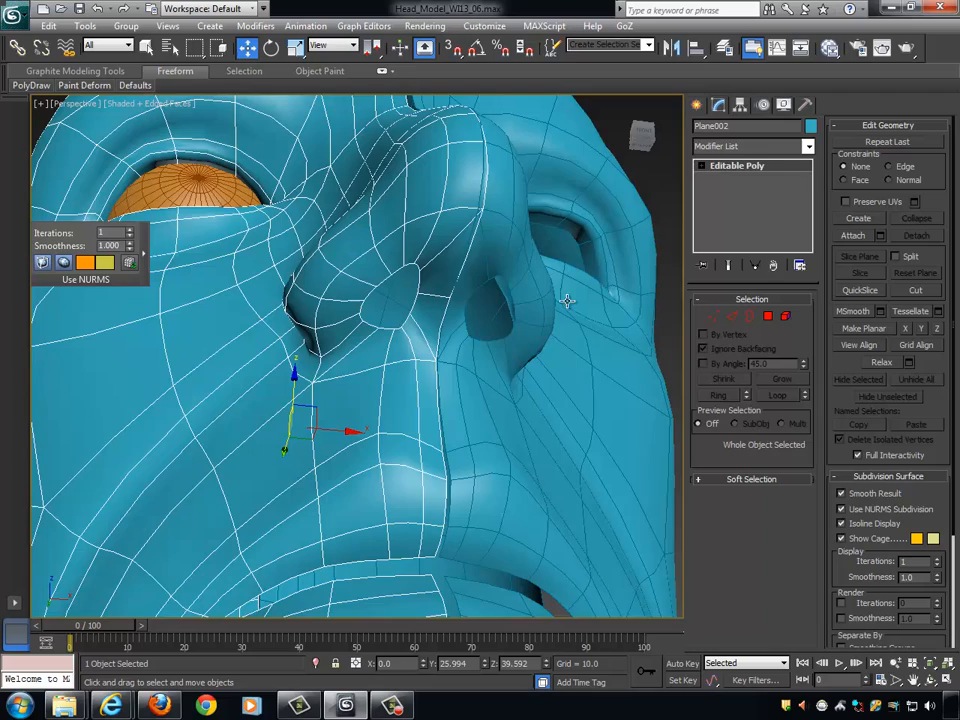
left_click(893, 508)
middle_click_drag(444, 344, 464, 360, "alt")
scroll(454, 367, "up", 3)
left_click(750, 317)
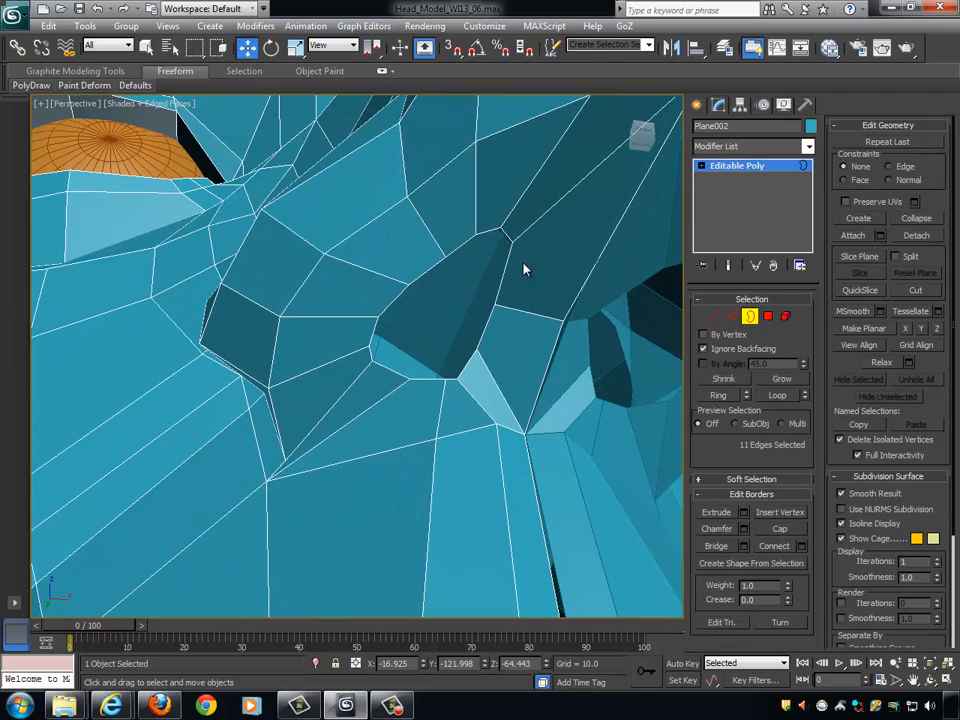
left_click(509, 243)
mouse_move(555, 313)
middle_mouse_down("alt")
mouse_move(536, 315)
mouse_move(551, 358)
mouse_move(601, 423)
mouse_move(647, 379)
mouse_move(626, 392)
mouse_move(551, 380)
mouse_move(558, 336)
middle_mouse_up("alt")
scroll(551, 358, "down", 5)
scroll(601, 423, "up", 2)
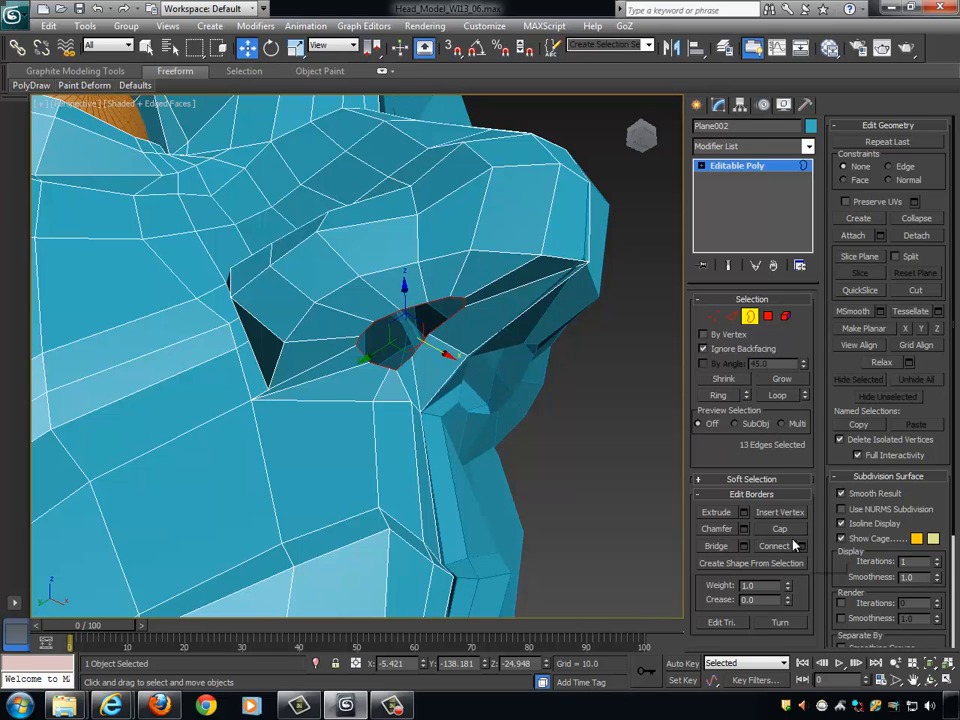
- Extrude the nostril border with both the height and the base width set to 0.0
left_click(743, 513)
middle_click_drag(649, 459, 400, 336, "alt")
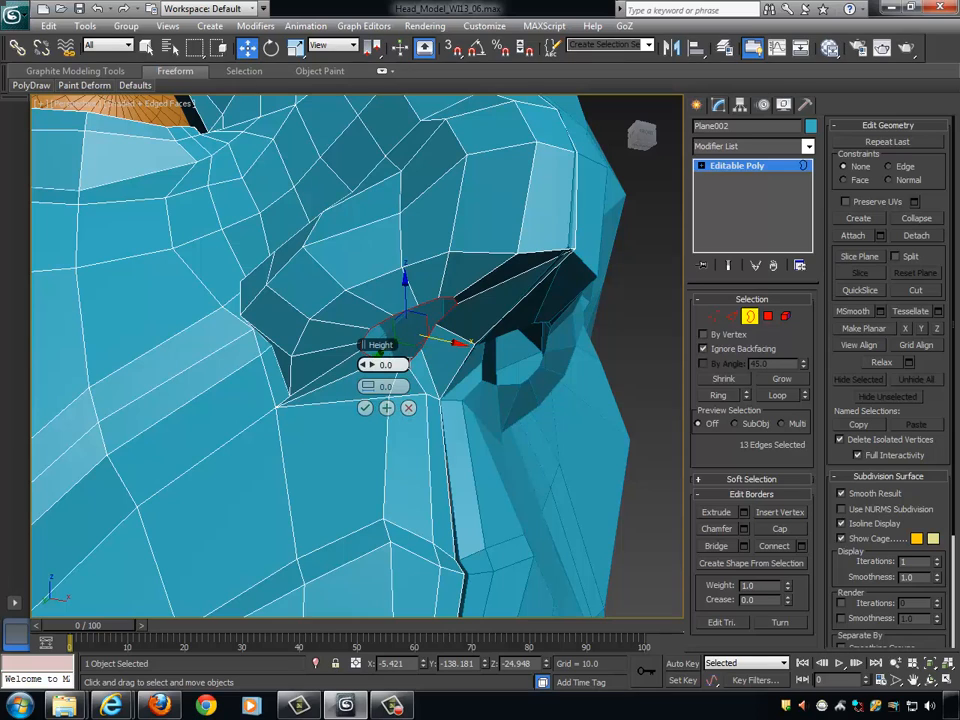
mouse_move(380, 367)
left_mouse_down()
mouse_move(382, 352)
mouse_move(373, 372)
left_mouse_up()
middle_click_drag(478, 392, 433, 343, "alt")
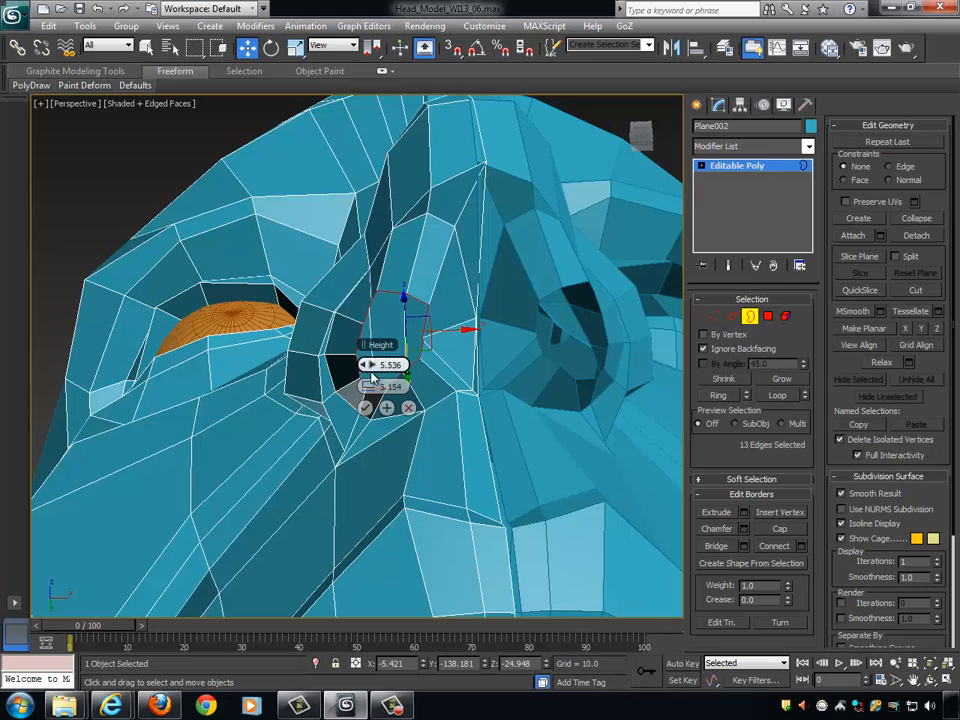
left_click_drag(369, 366, 369, 405)
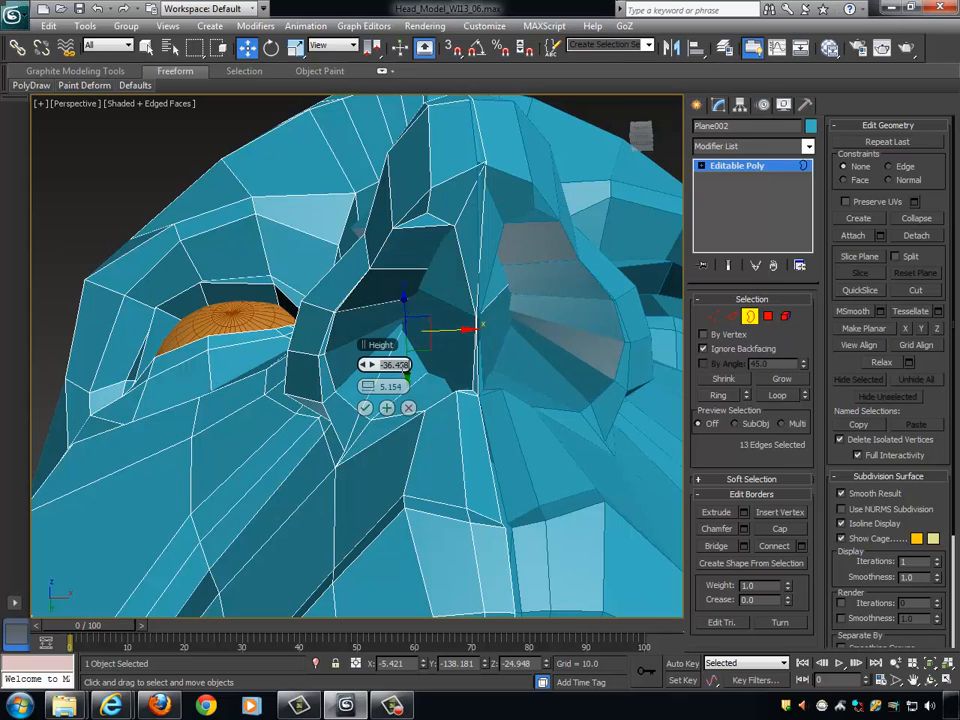
key("Return")
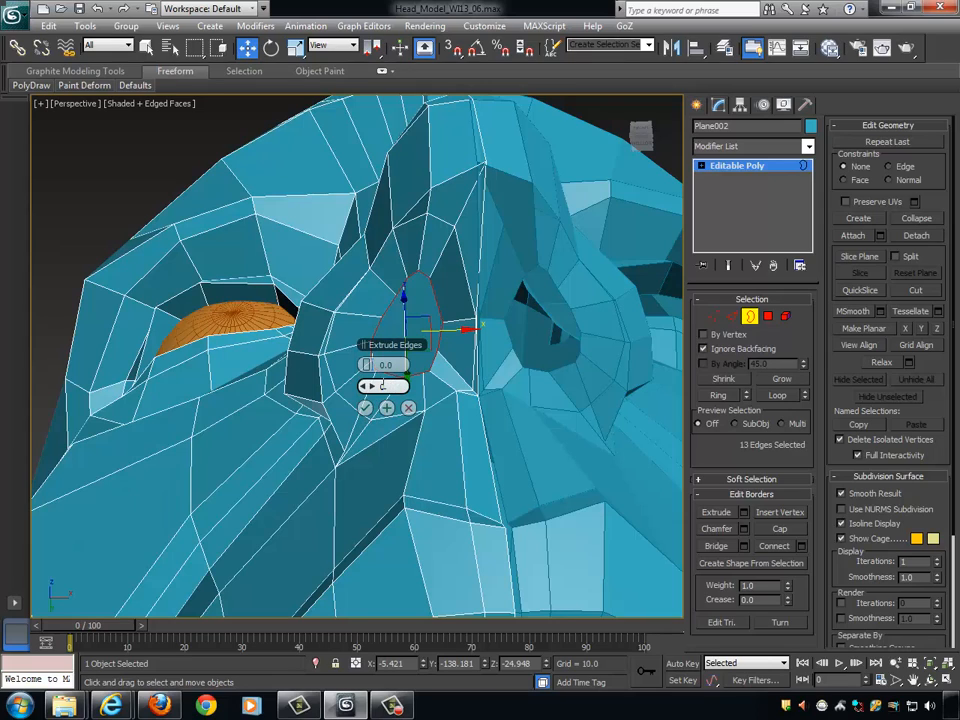
left_click(386, 365)
middle_click_drag(430, 392, 507, 380, "alt")
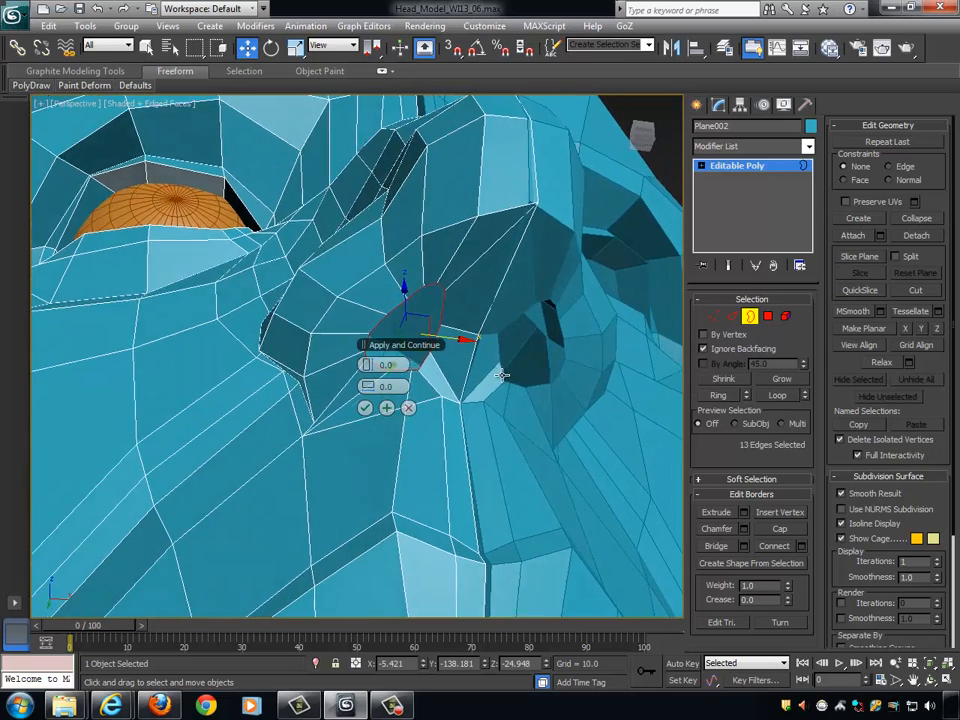
left_click(368, 408)
- Inspect the nostril opening from below and switch the mesh to vertex editing
scroll(490, 380, "up", 8)
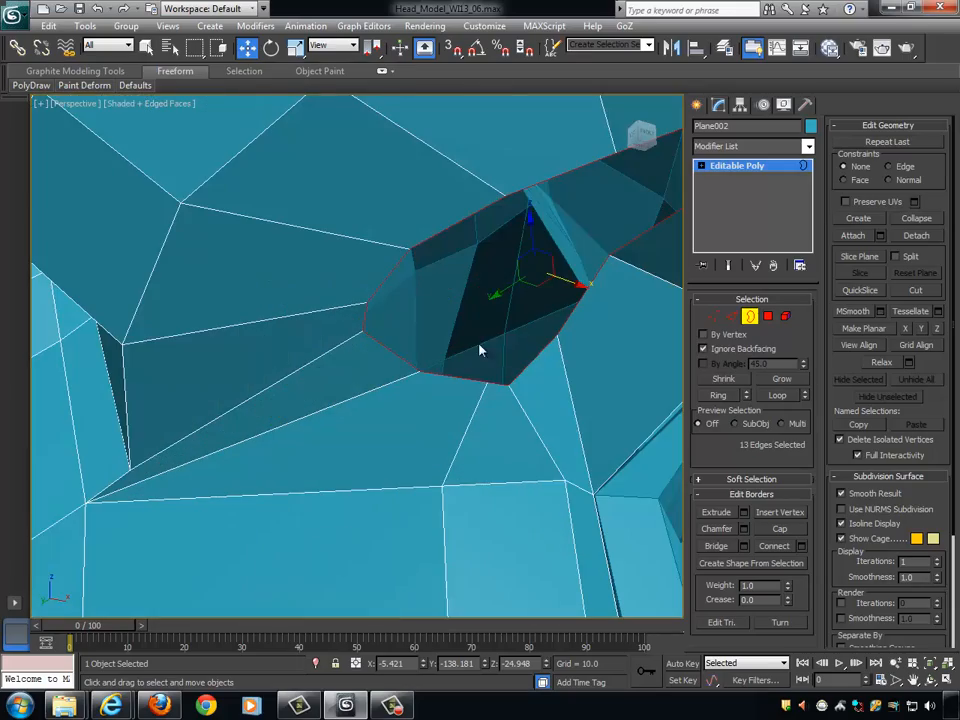
middle_click_drag(530, 222, 495, 375, "alt")
scroll(531, 221, "down", 8)
scroll(480, 356, "up", 10)
scroll(475, 357, "down", 10)
scroll(489, 351, "up", 5)
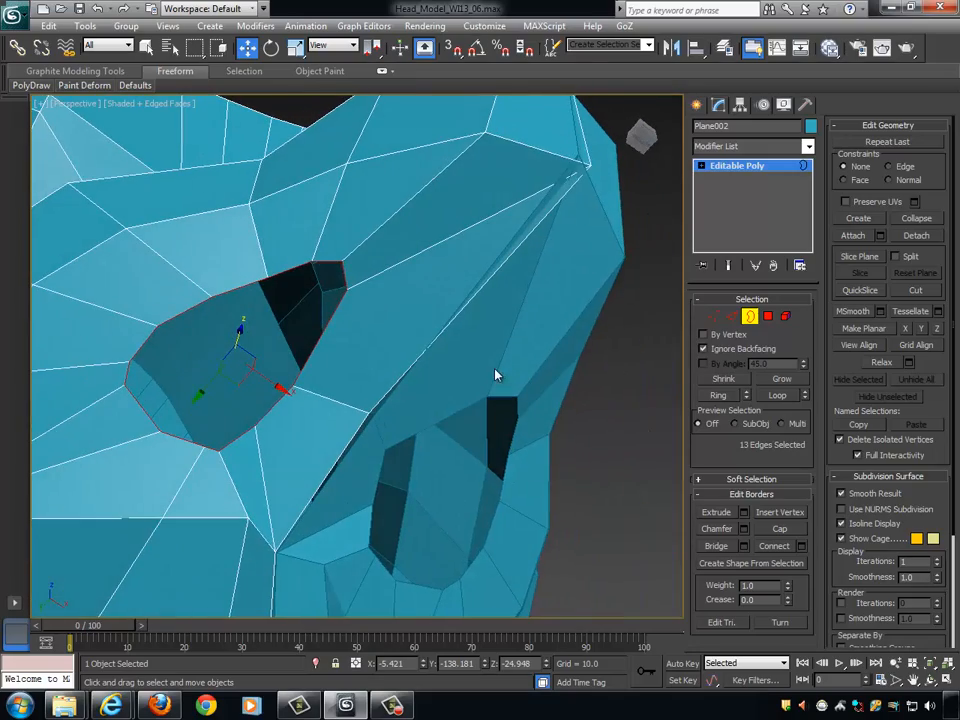
left_click(713, 316)
middle_click_drag(566, 306, 462, 302, "alt")
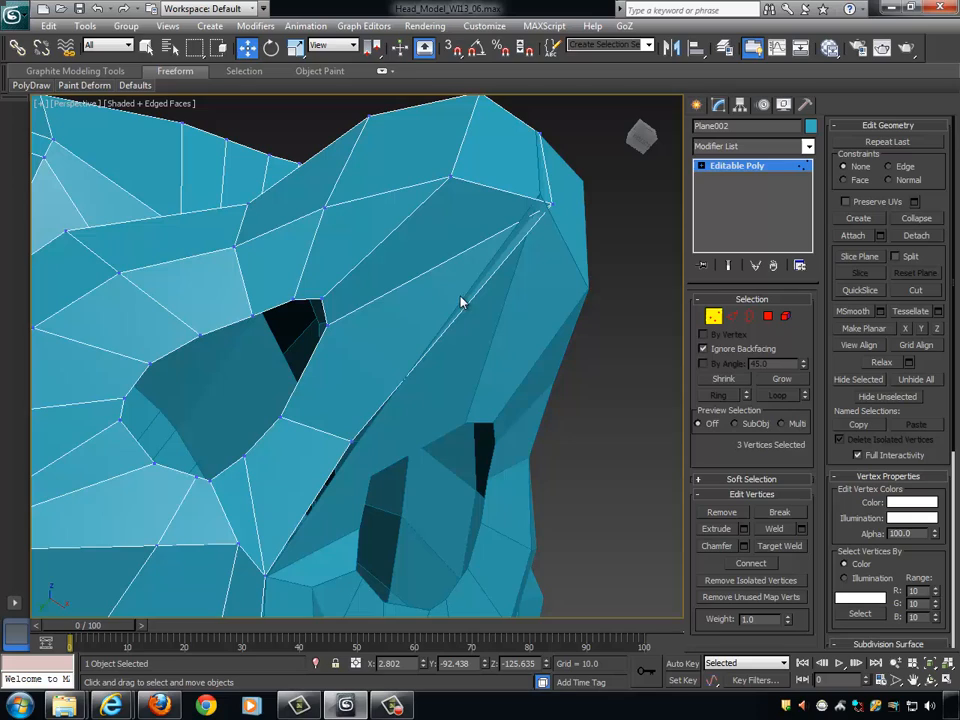
- Try to shift the three vertices at the nostril's front tip along X toward the nose's centre line, and undo it
left_click(320, 300)
middle_click_drag(320, 302, 354, 319, "alt")
scroll(469, 326, "down", 3)
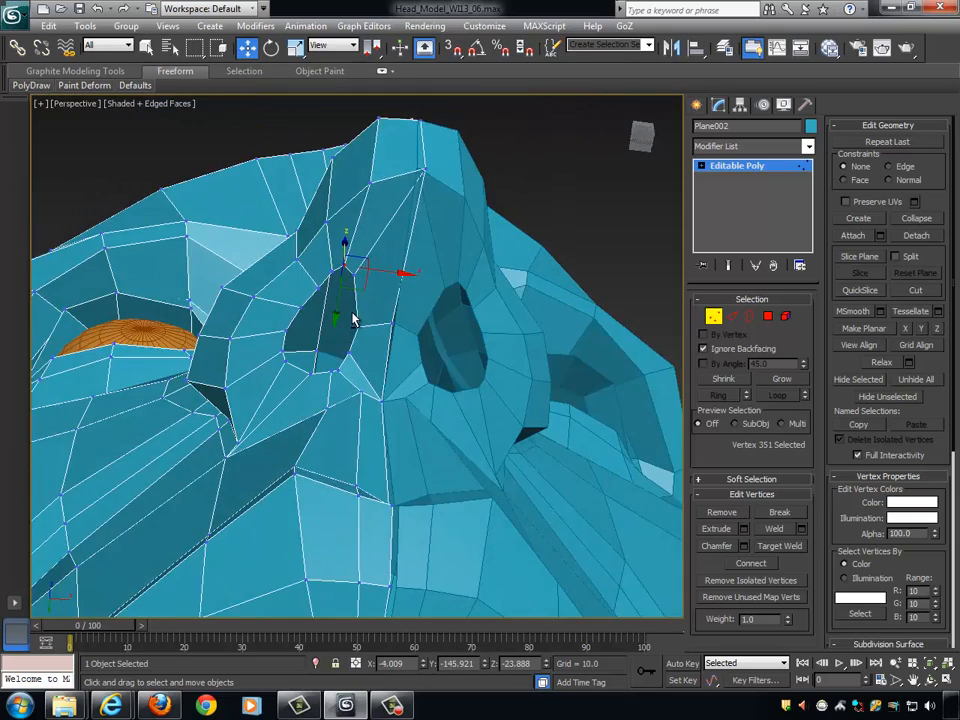
scroll(355, 316, "down", 1)
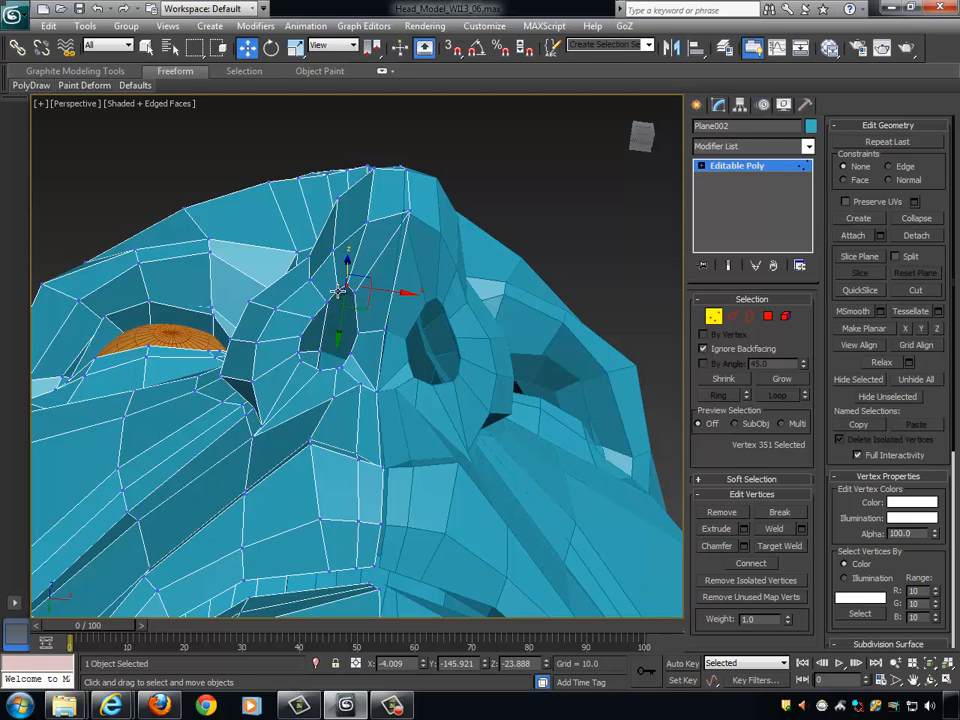
left_click(343, 296)
left_click(356, 290, "ctrl")
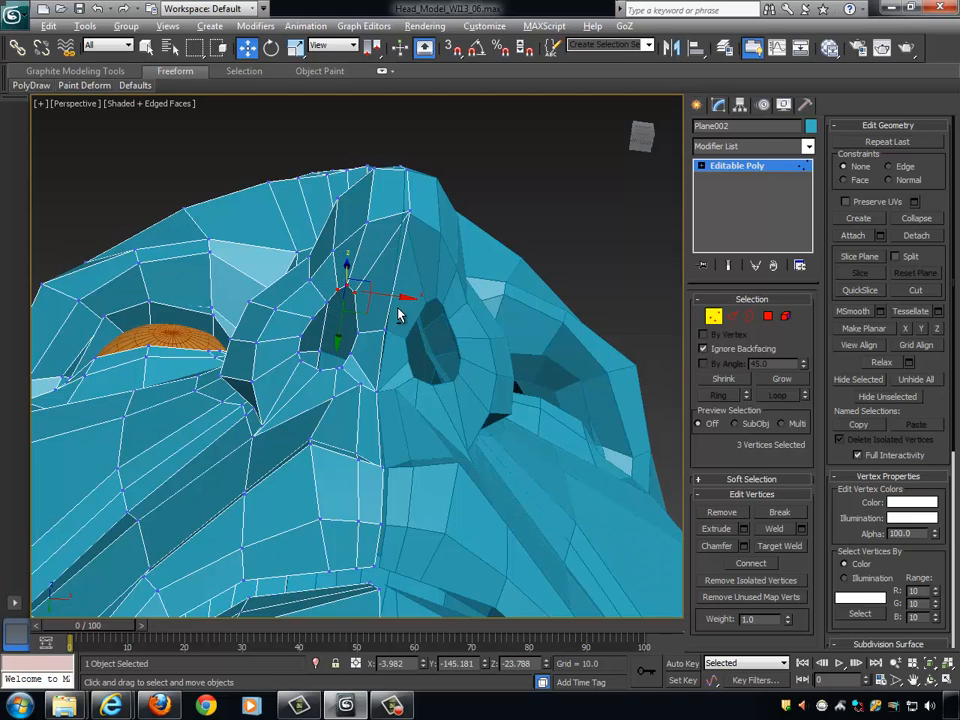
middle_click_drag(398, 309, 400, 304, "alt")
left_click_drag(393, 296, 405, 299)
middle_click_drag(405, 299, 443, 290, "alt")
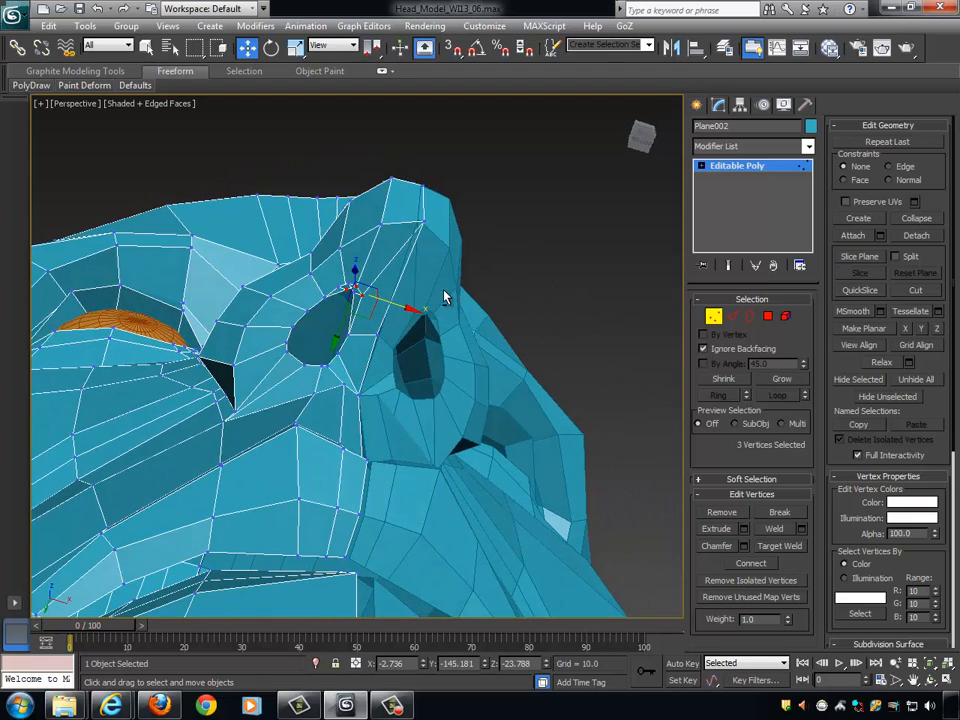
key("ctrl+z")
key("ctrl+z")
key("ctrl+z")
key("ctrl+z")
key("ctrl+z")
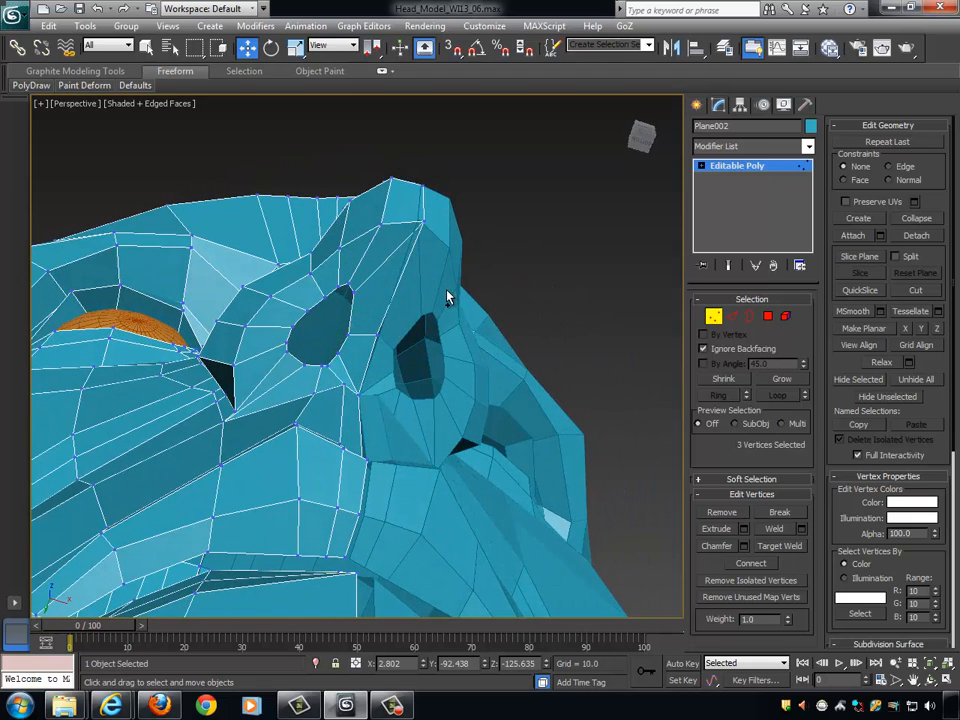
- Select the three vertices at the nostril's front tip and shift them along X toward the nose's centre line
middle_click_drag(486, 313, 322, 264, "alt")
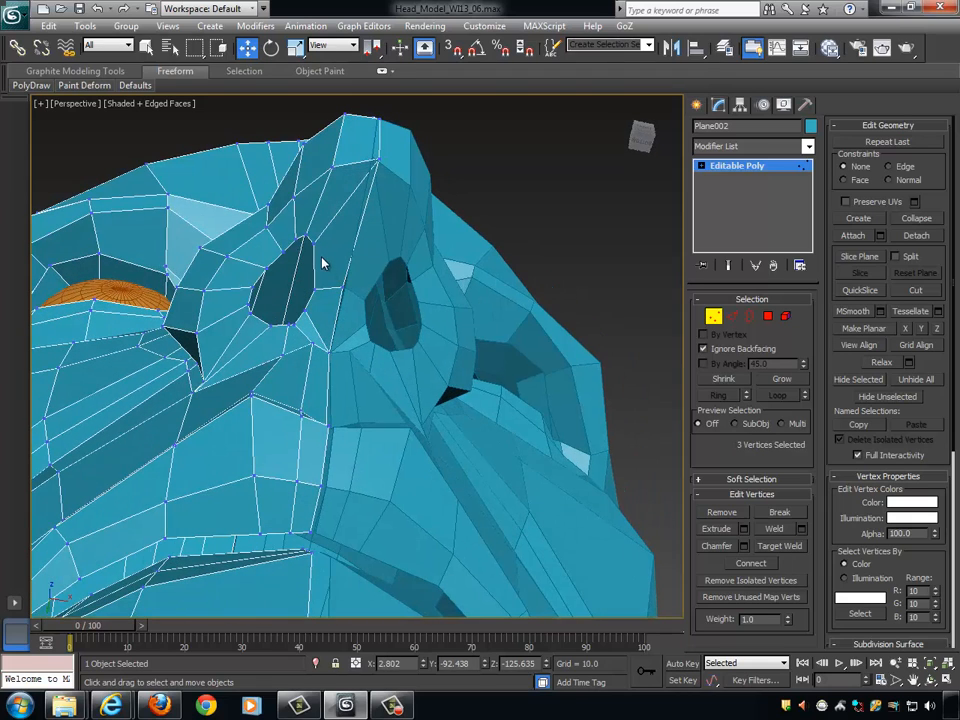
left_click(312, 242)
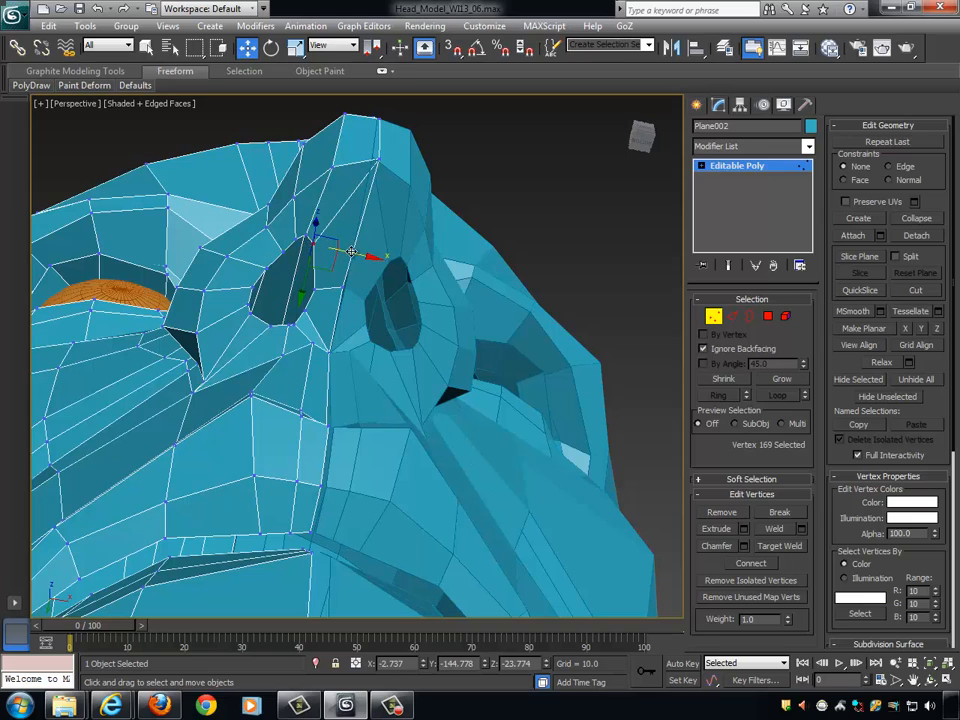
left_click(298, 238)
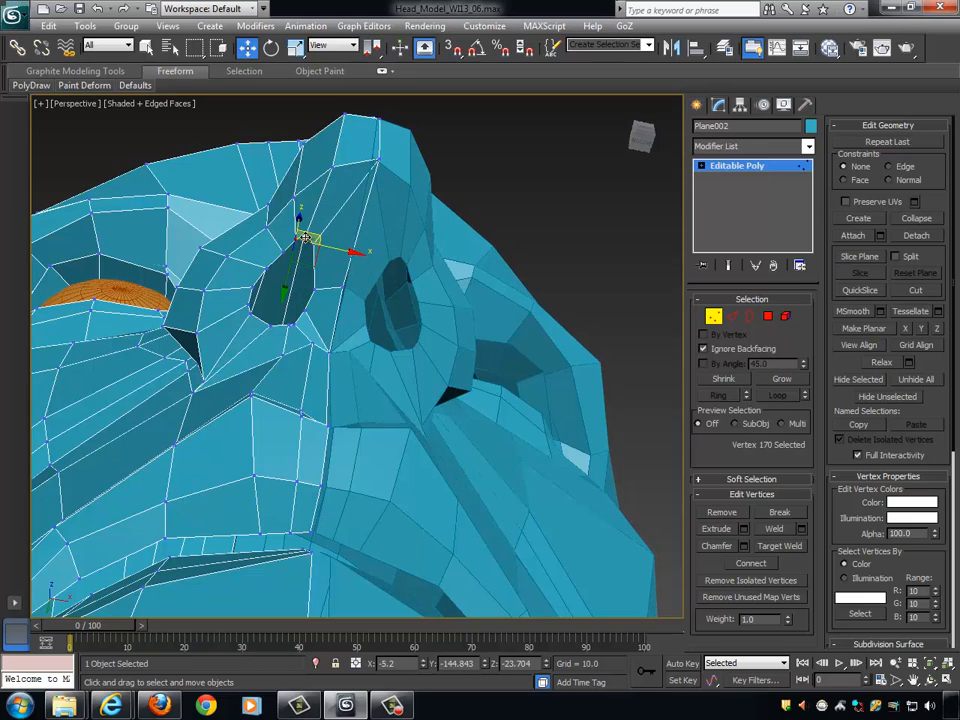
left_click(305, 237, "ctrl")
left_click(313, 242, "ctrl")
left_click_drag(334, 245, 346, 248)
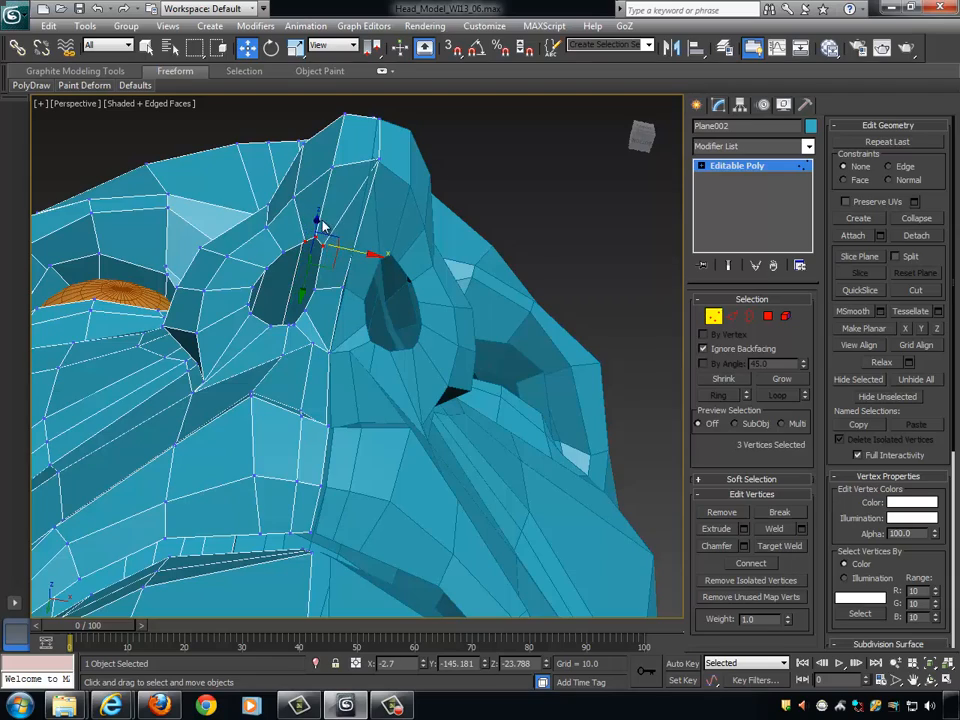
- Pull the three front nostril vertices forward about 3 units along Y to lengthen the opening
middle_click_drag(356, 268, 392, 277, "alt")
left_click_drag(289, 273, 303, 258)
middle_click_drag(409, 264, 366, 241, "alt")
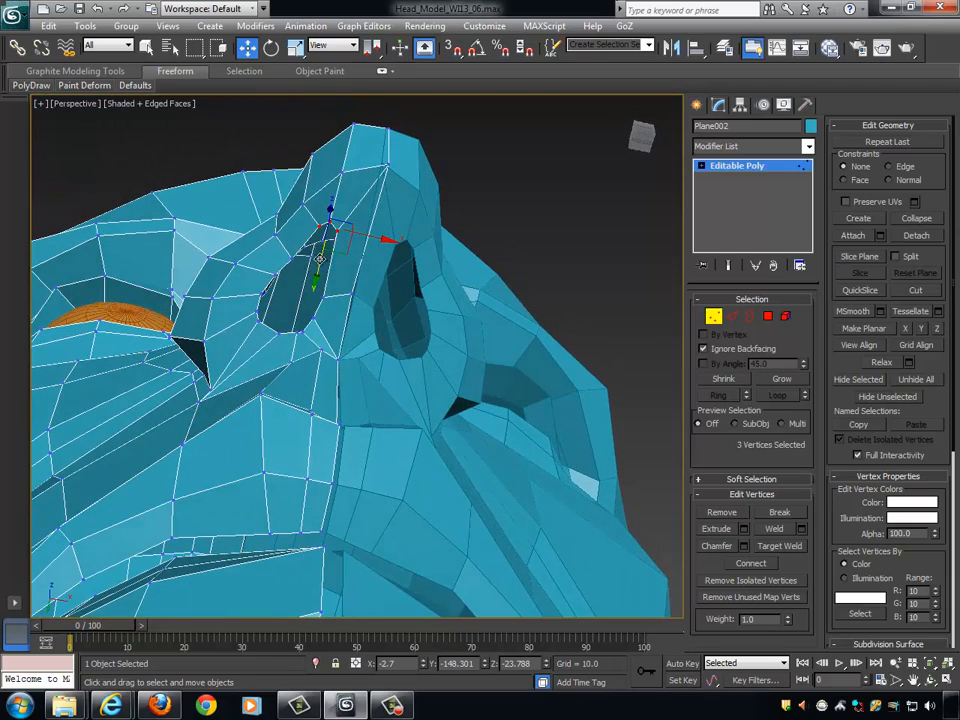
middle_click_drag(428, 283, 338, 285, "alt")
- Nudge the vertex midway along the nostril's inner edge about 0.2 units along X toward the nose's centre line
left_click(336, 300)
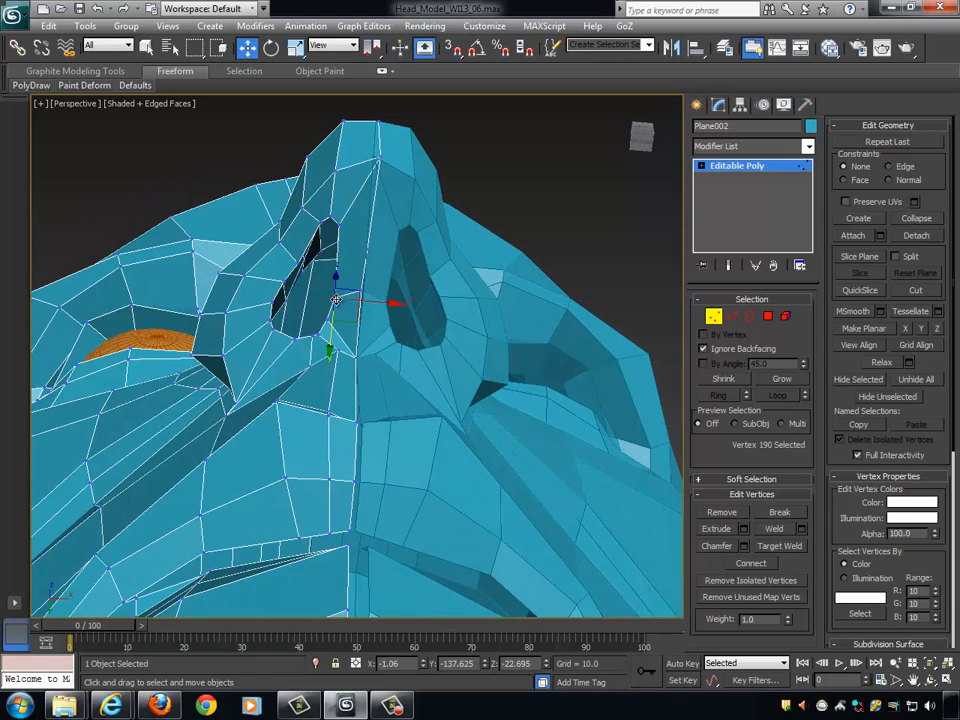
left_click_drag(368, 302, 372, 300)
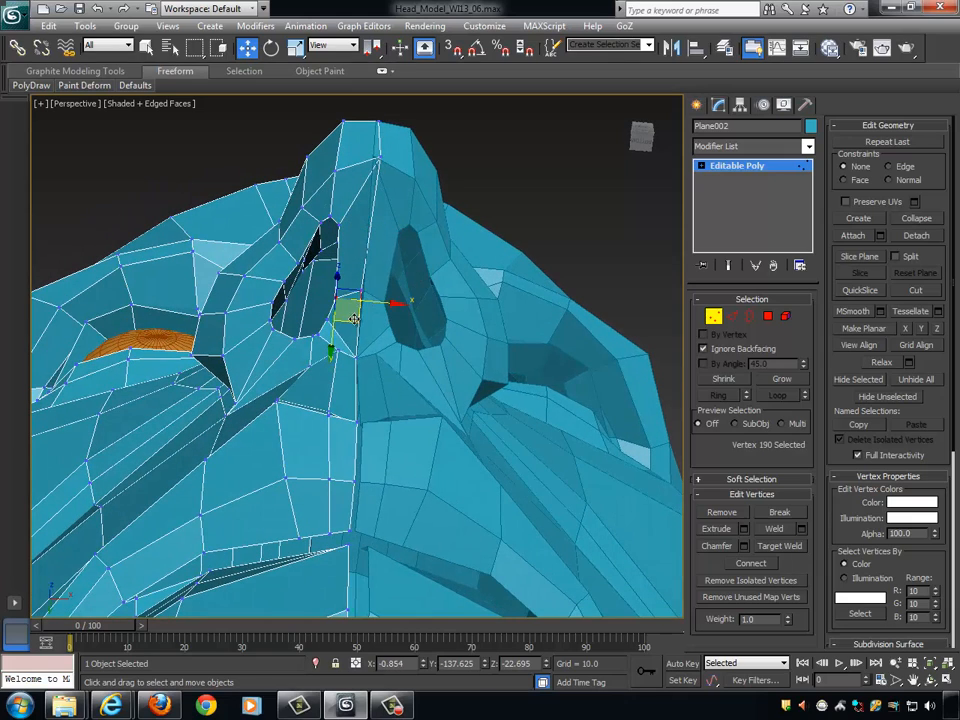
middle_click_drag(343, 307, 368, 295, "alt")
- Shift the three vertices at the nostril's outer rear edge outward along X, away from the nose's centre line
left_click(309, 259)
middle_click_drag(309, 259, 366, 296, "alt")
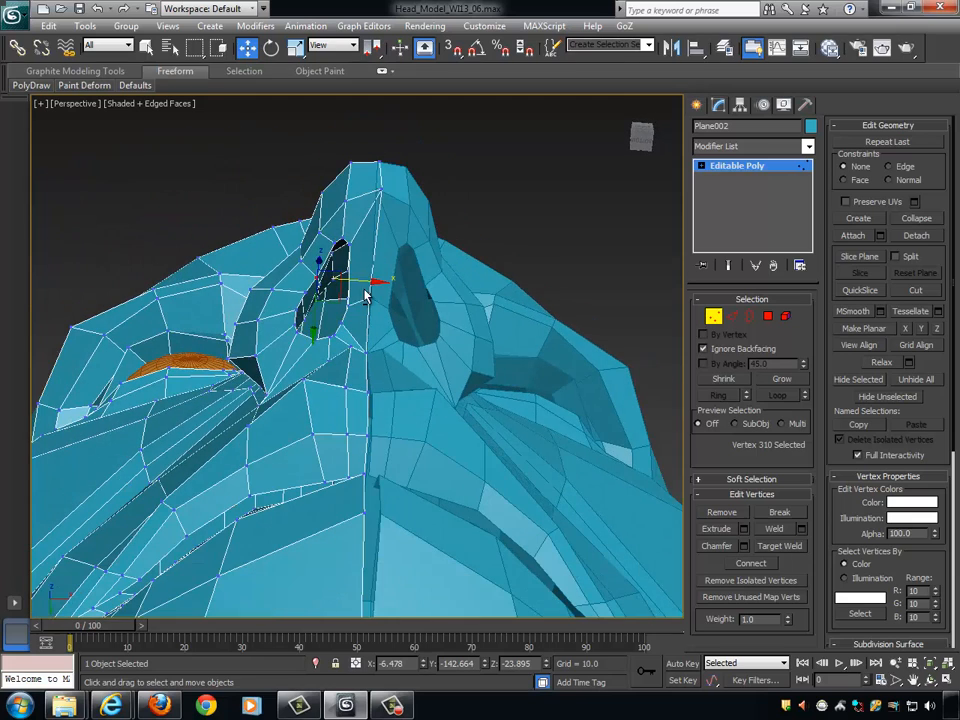
left_click(298, 311)
left_click(295, 328, "ctrl")
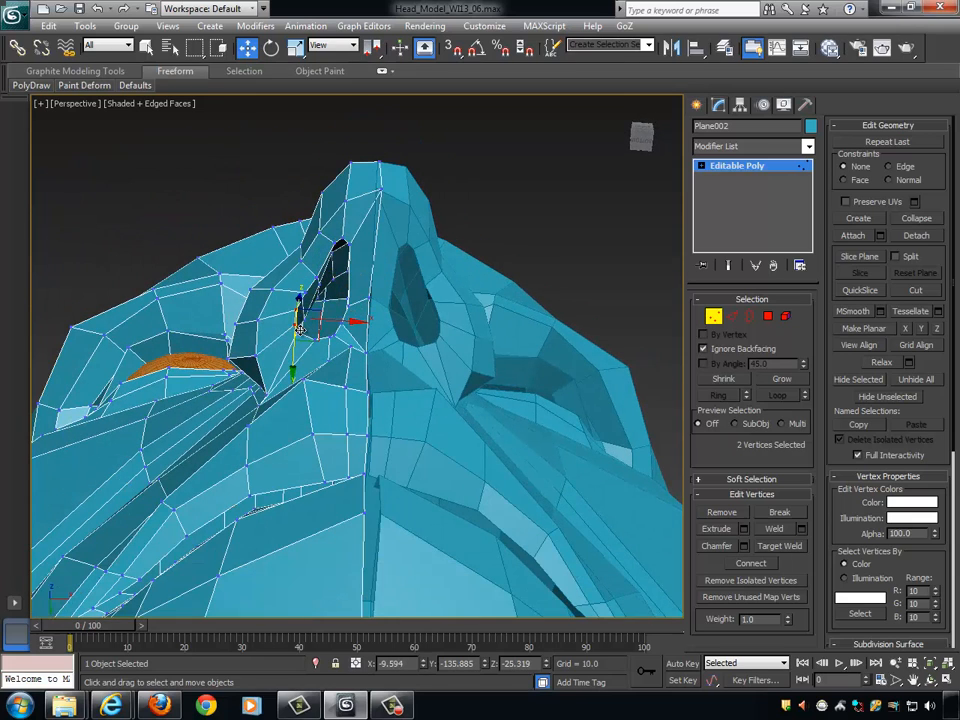
left_click(304, 333, "ctrl")
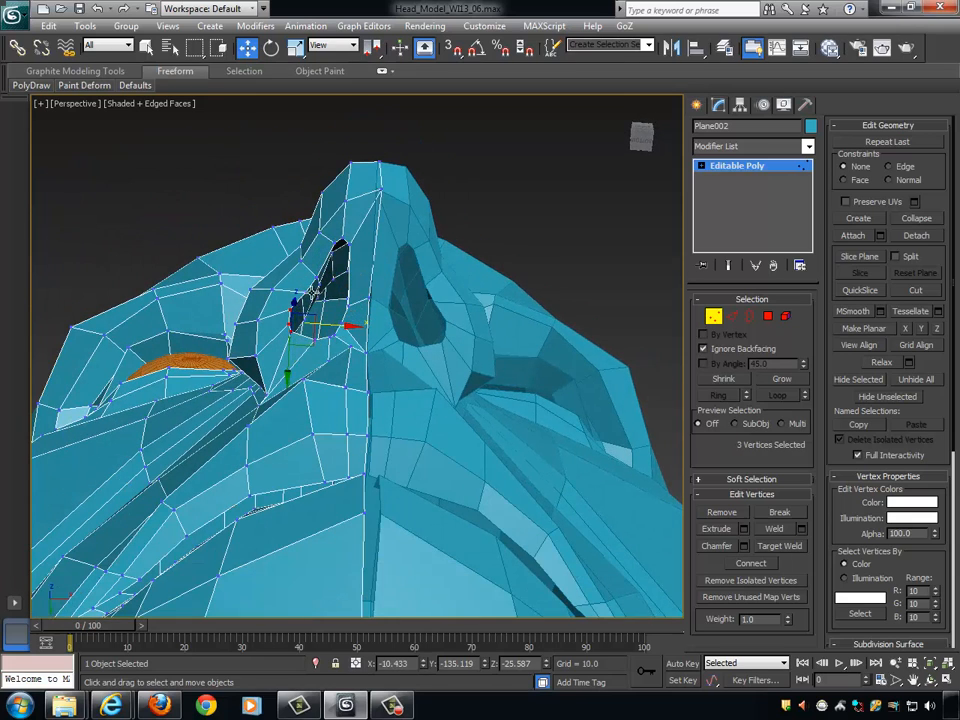
- Move the single vertex midway along the nostril's outer edge about 0.7 units outward along X
left_click(310, 296)
mouse_move(329, 293)
left_mouse_down()
mouse_move(324, 284)
mouse_move(344, 281)
left_mouse_up()
left_click(317, 280)
middle_click_drag(422, 322, 447, 356, "alt")
- Switch the mesh to border editing and select the open border around the nostril
scroll(447, 356, "up", 4)
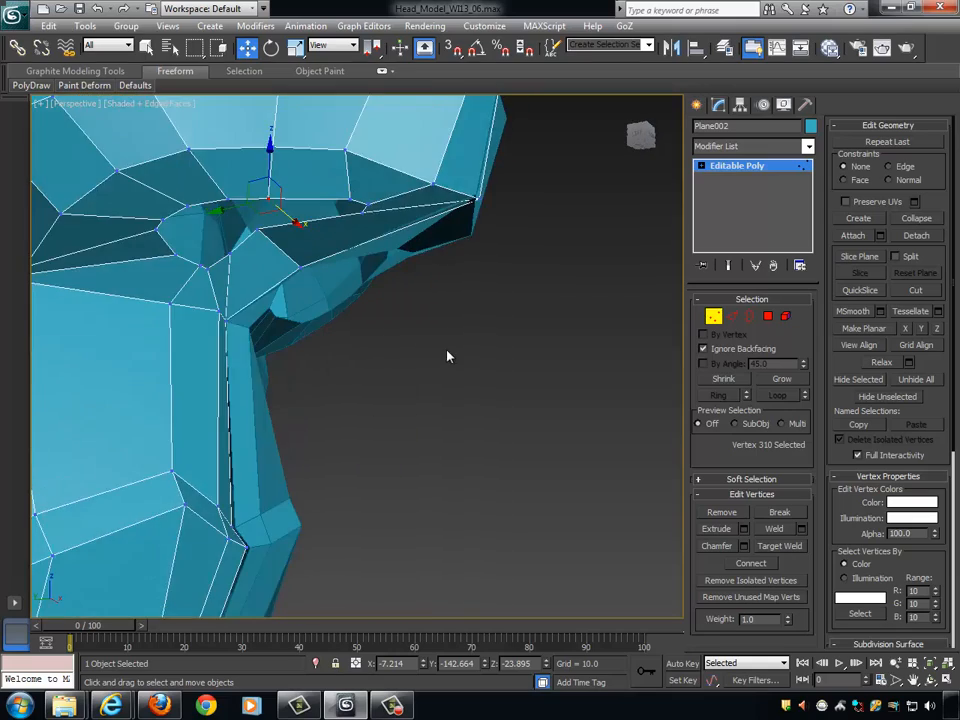
scroll(447, 356, "up", 4)
left_click(764, 319)
left_click(752, 319)
middle_click_drag(482, 268, 511, 284, "alt")
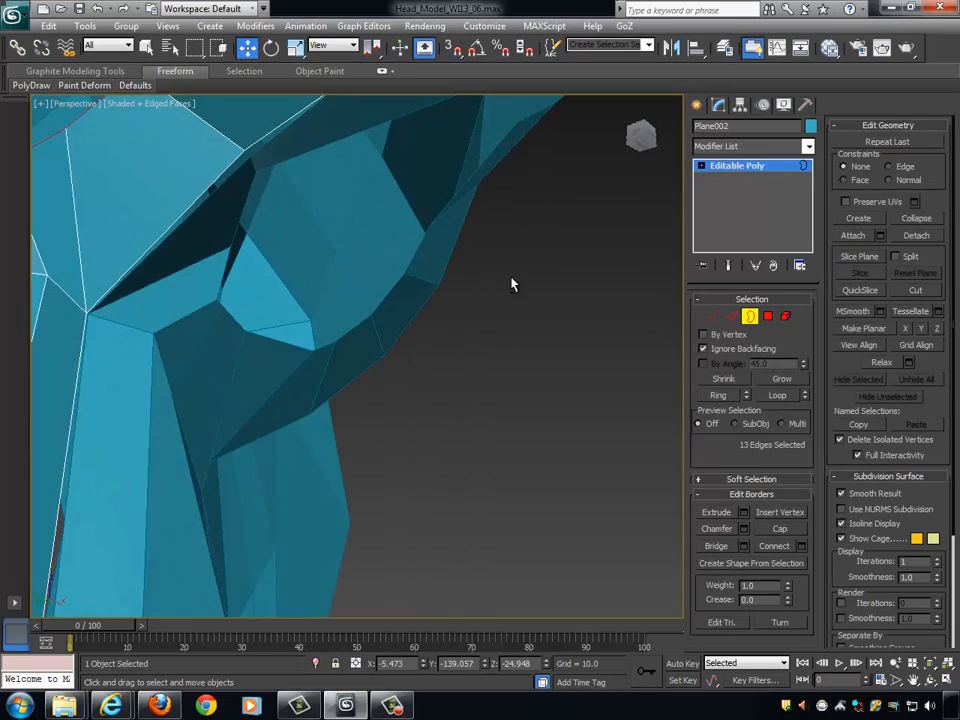
scroll(511, 284, "down", 4)
middle_click_drag(476, 326, 352, 277, "alt")
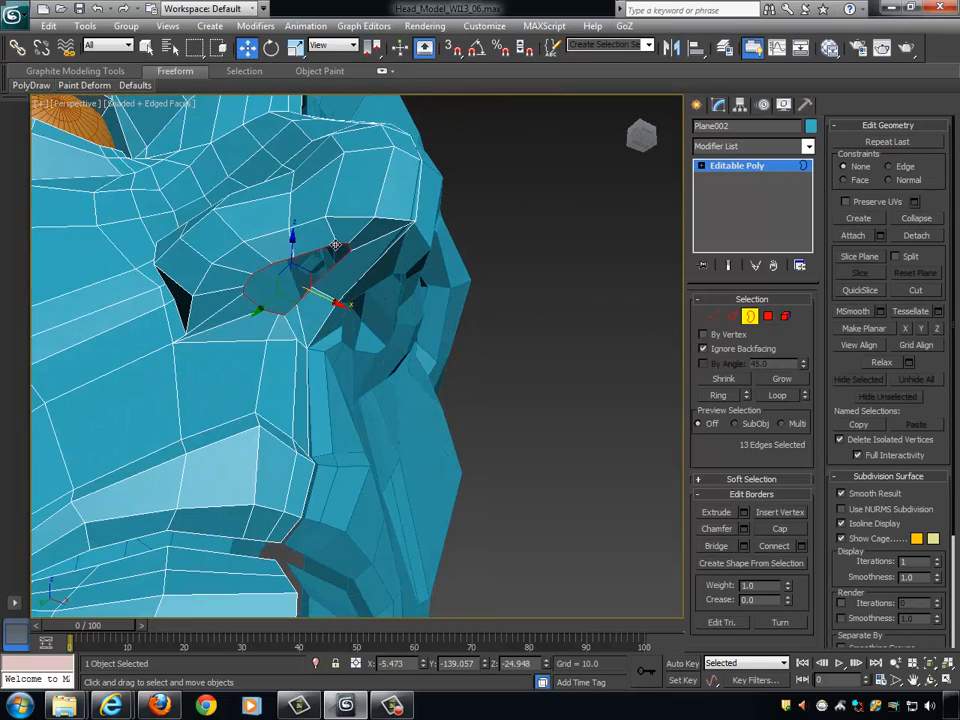
middle_click_drag(586, 297, 650, 360, "alt")
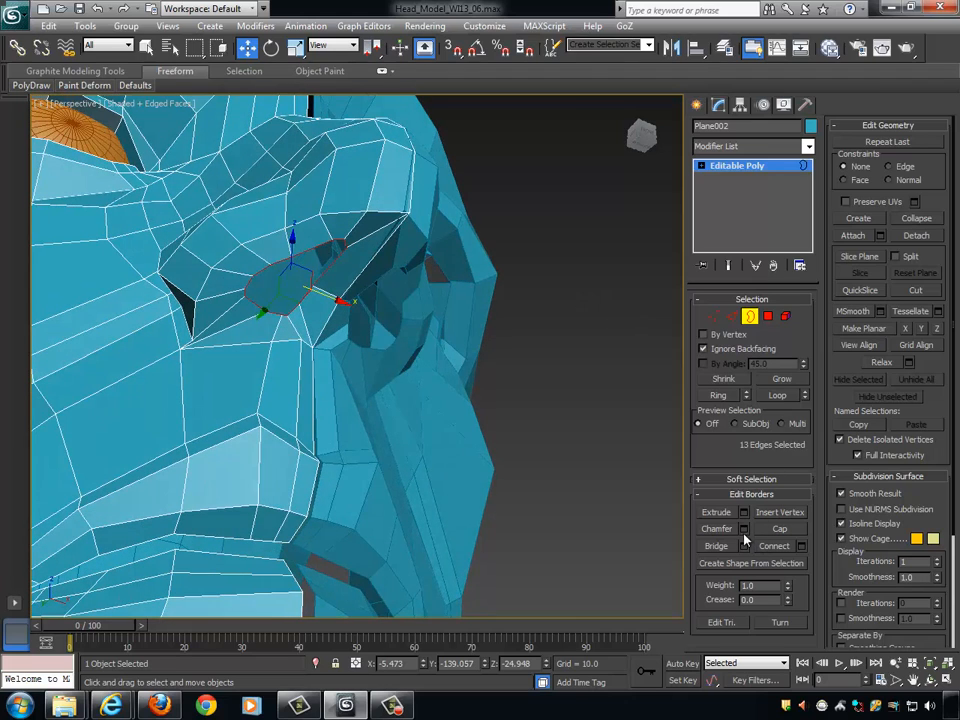
- Extrude the nostril border with height and width 0, and raise it about 4.6 units along Z into the nose
left_click(744, 513)
middle_click_drag(485, 350, 367, 364, "alt")
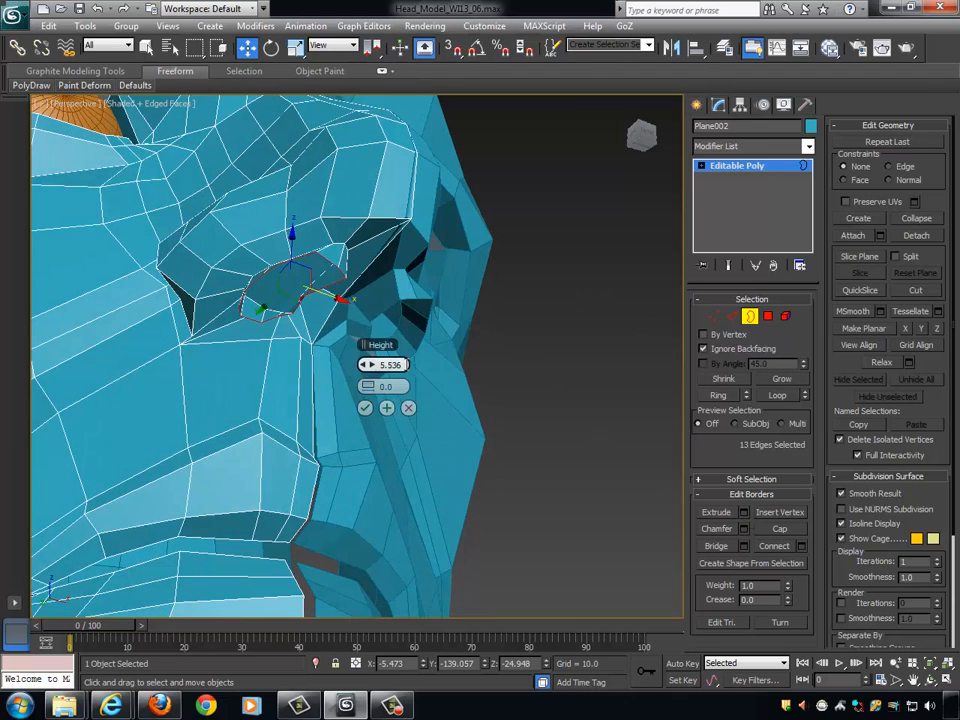
key("Return")
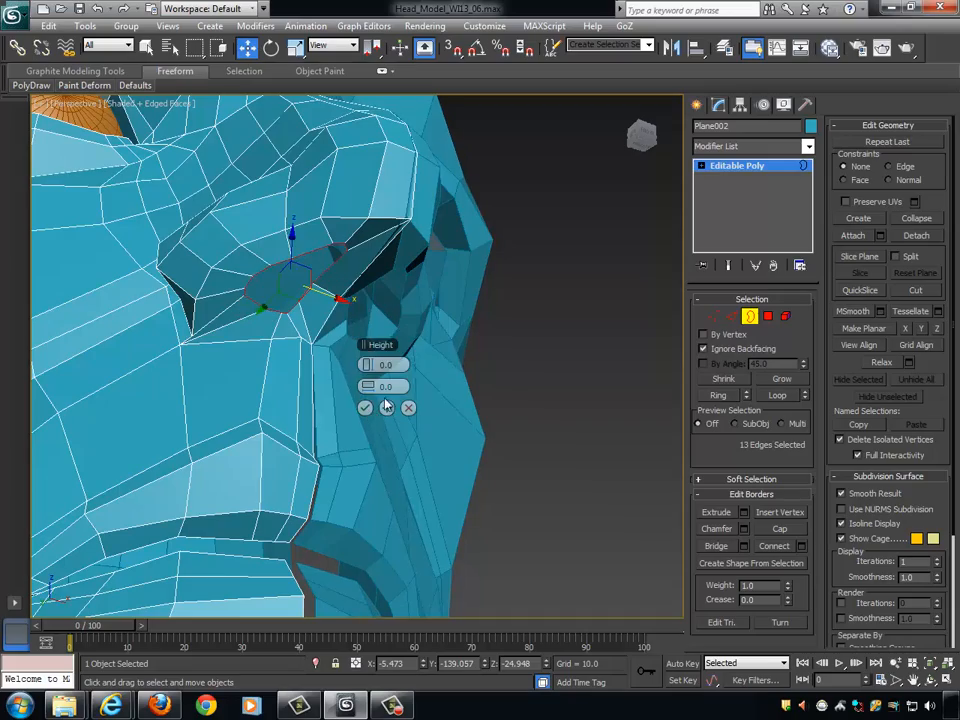
left_click(386, 408)
middle_click_drag(386, 407, 322, 276, "alt")
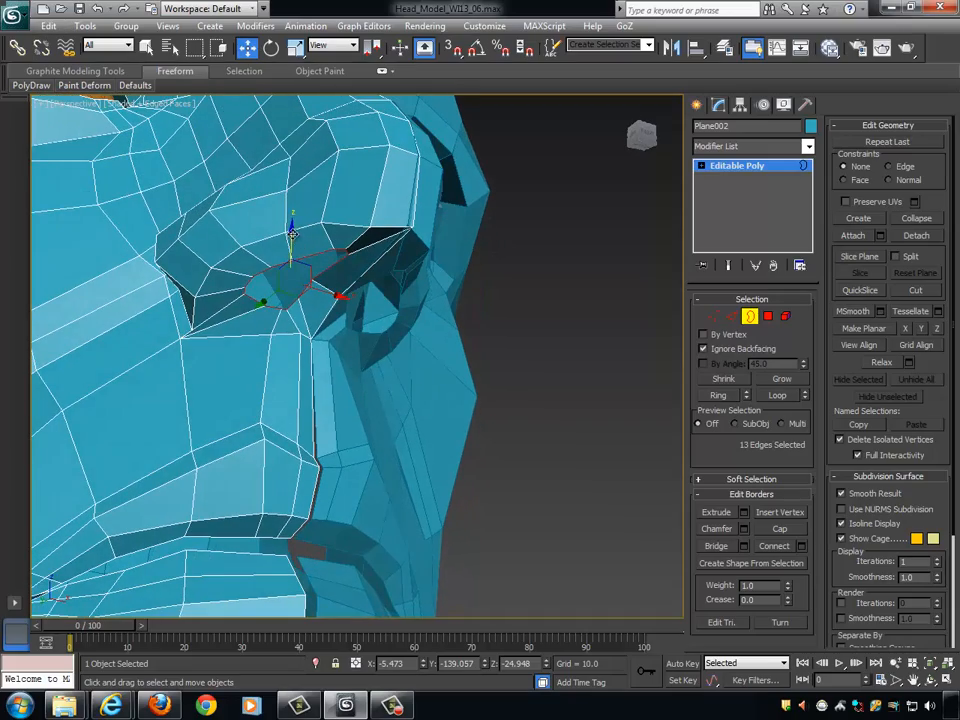
middle_click_drag(292, 233, 452, 262, "alt")
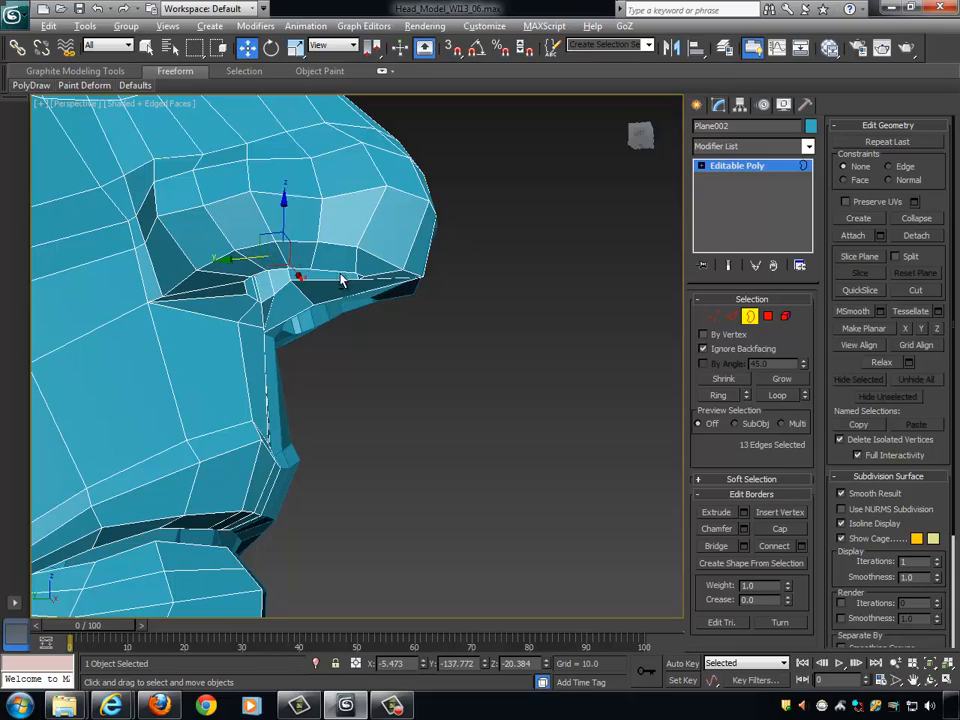
middle_click_drag(343, 274, 443, 303, "alt")
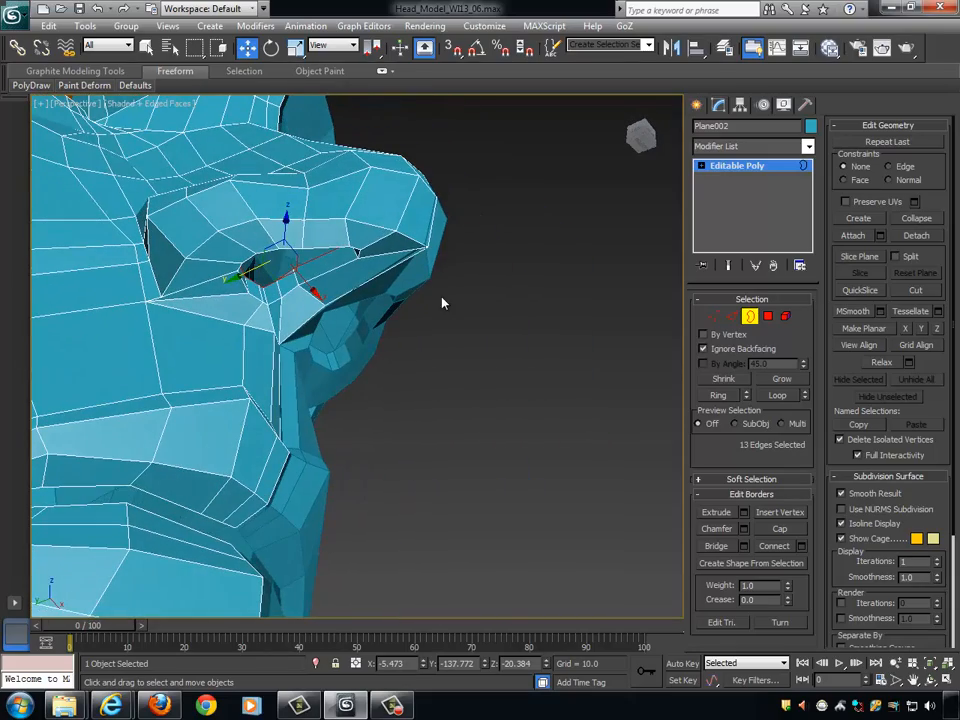
- Extrude the nostril border a second time and raise the new border about 5.2 units along Z
left_click(743, 512)
middle_click_drag(278, 218, 298, 244, "alt")
left_click(366, 409)
scroll(364, 246, "up", 5)
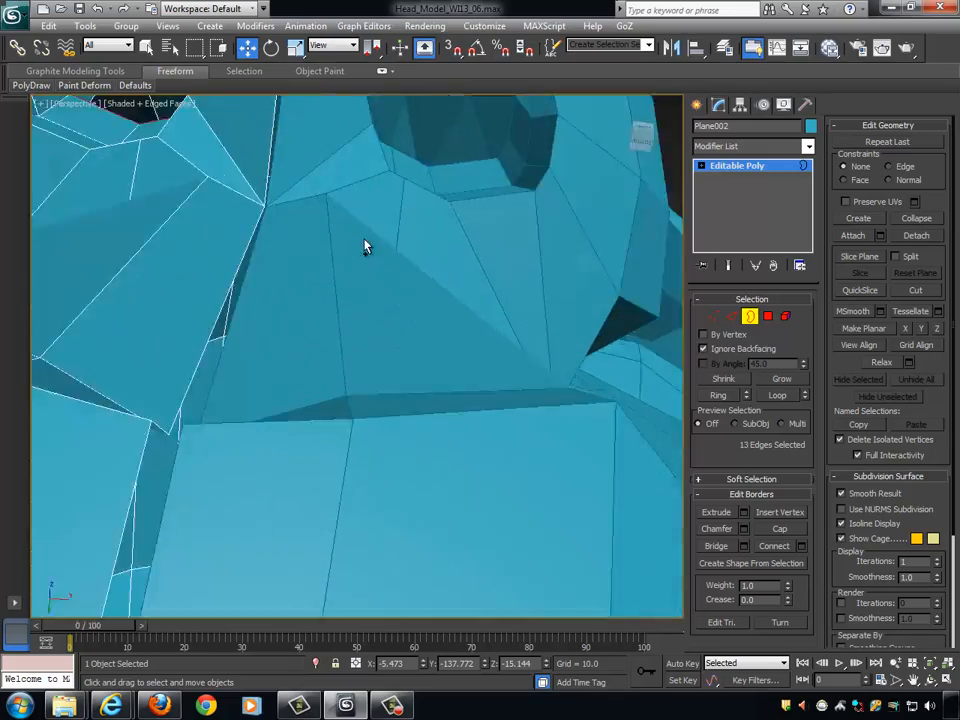
scroll(368, 262, "down", 5)
middle_click_drag(371, 272, 401, 348)
middle_click_drag(401, 348, 388, 318, "alt")
- Scale the inner nostril border to about 82% and shift it about 1.3 units along X toward the nose's centre line
key("r")
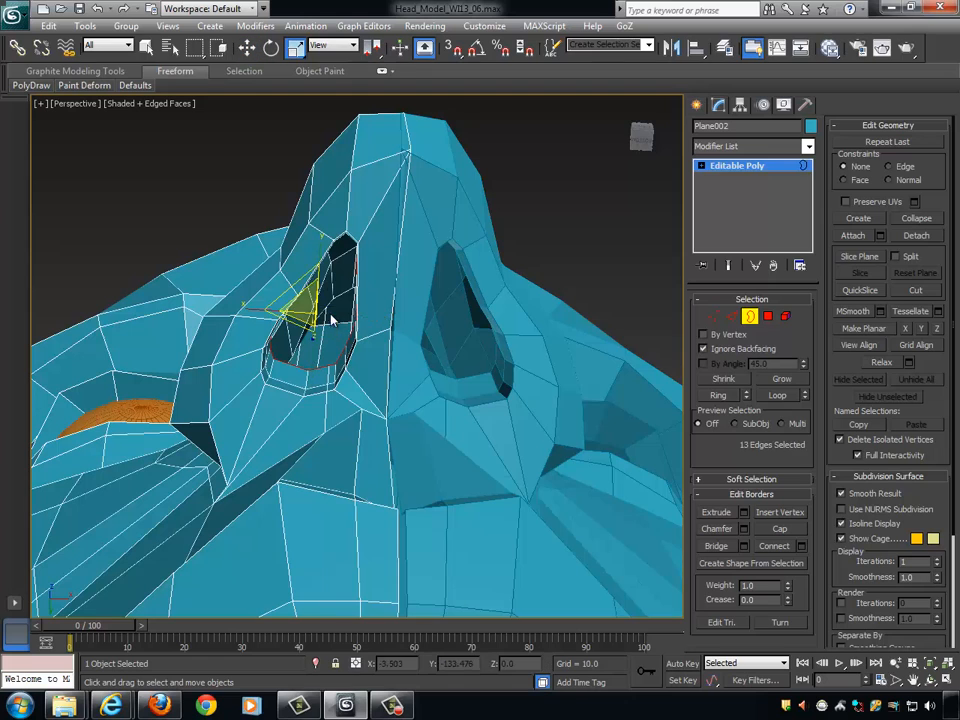
mouse_move(328, 315)
middle_mouse_down("alt")
mouse_move(364, 326)
mouse_move(321, 306)
middle_mouse_up("alt")
left_click_drag(316, 313, 298, 324)
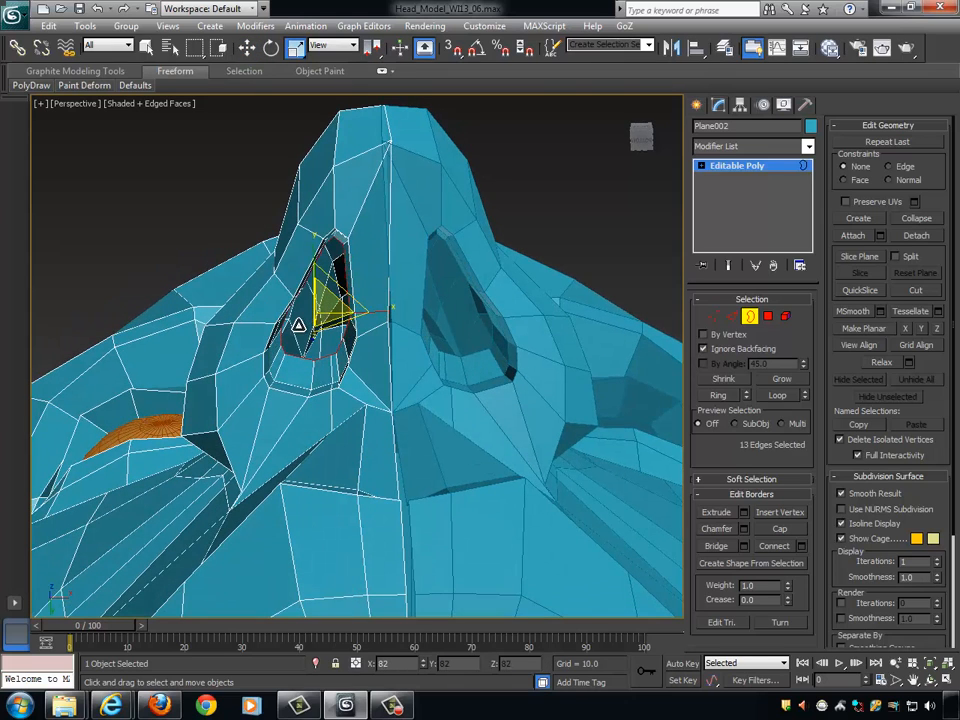
middle_click_drag(303, 325, 383, 320, "alt")
key("w")
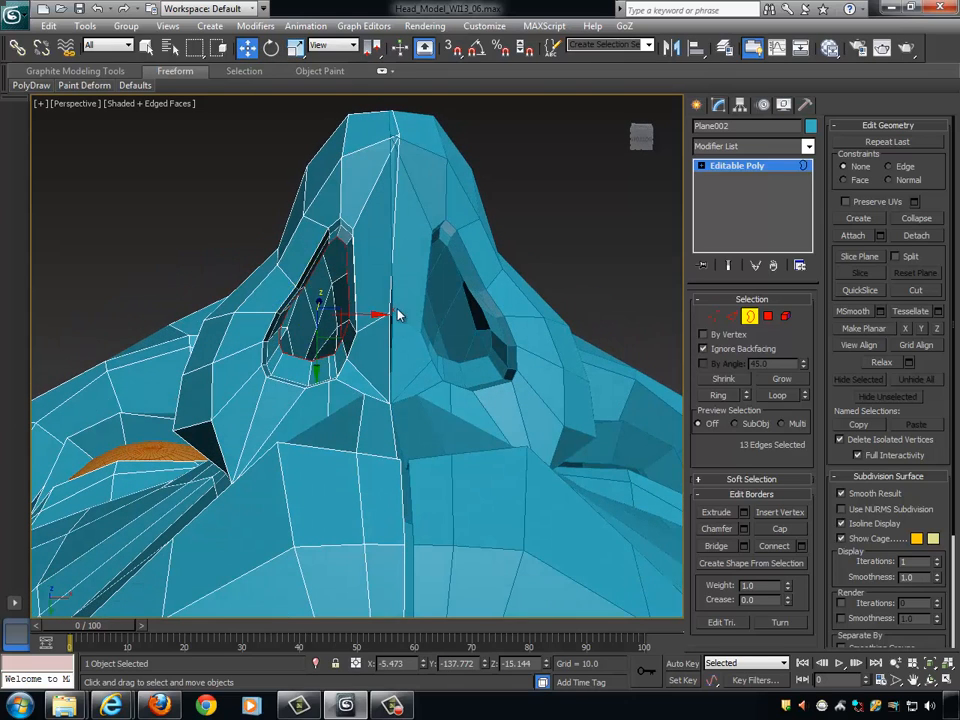
middle_click_drag(383, 315, 516, 334, "alt")
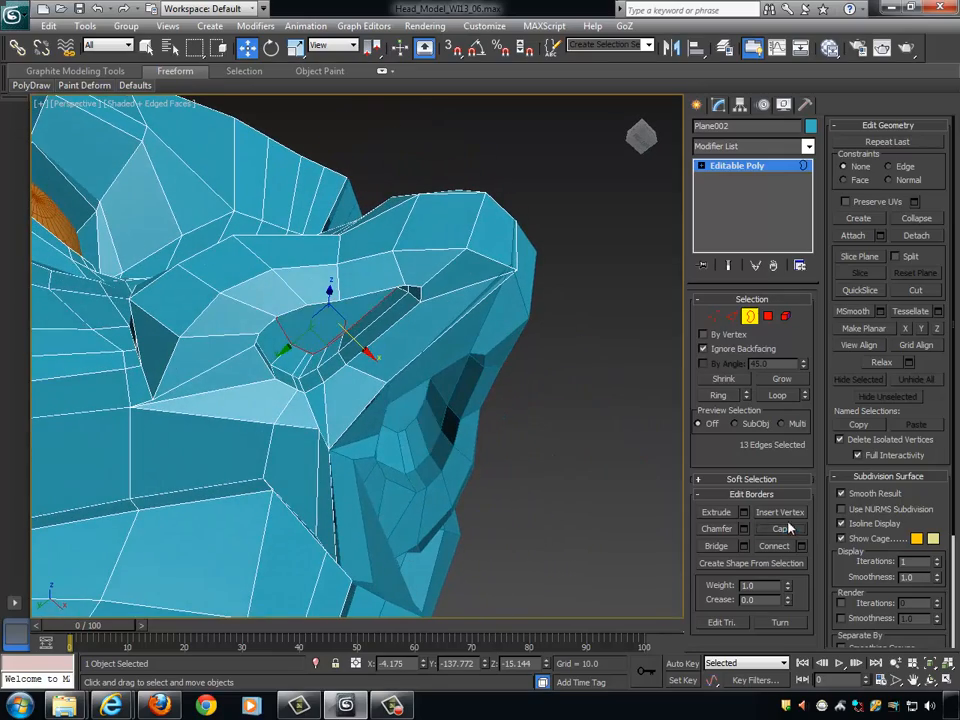
- Cap the inner nostril border, leave border editing and deselect the mesh to check the closed nostril
middle_click_drag(590, 390, 521, 350, "alt")
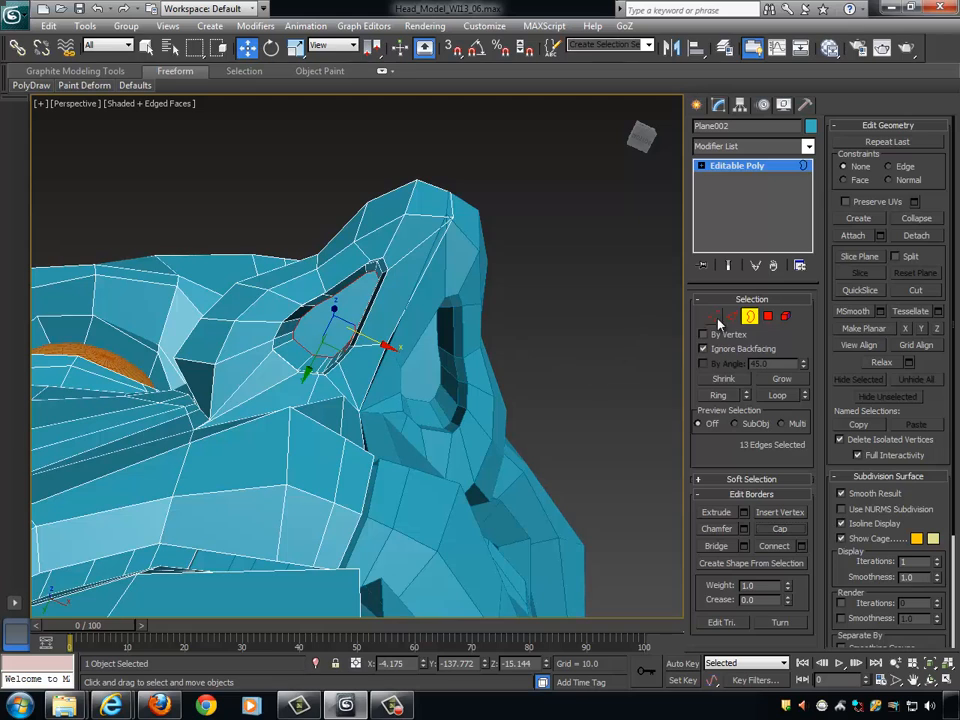
left_click(757, 319)
left_click(569, 298)
middle_click_drag(569, 298, 590, 300, "alt")
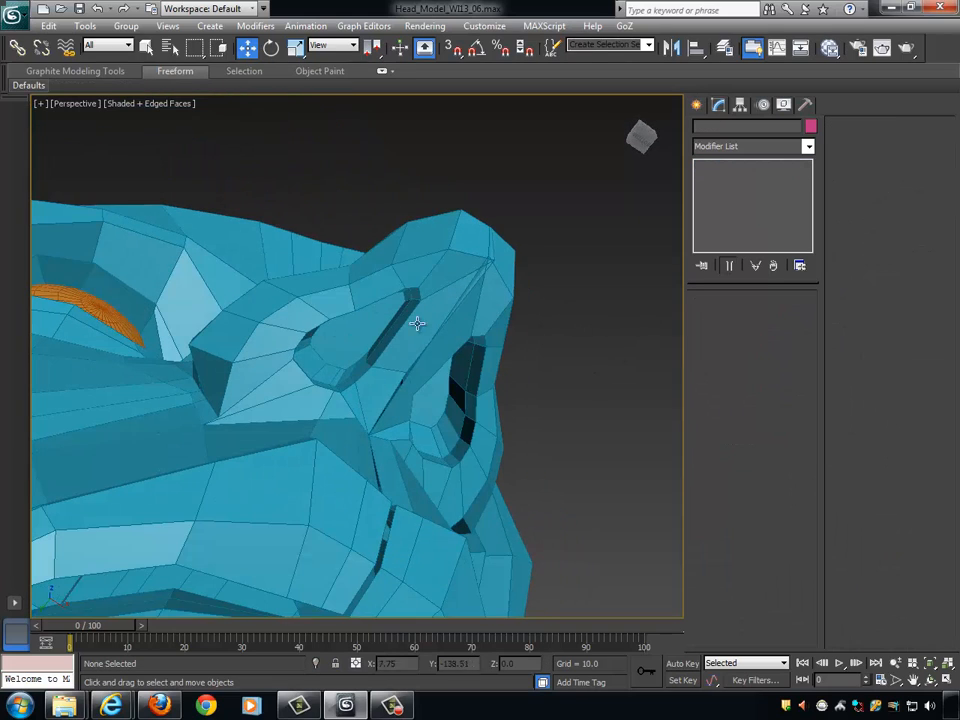
middle_click_drag(372, 290, 334, 229, "alt")
scroll(531, 368, "up", 3)
scroll(534, 358, "up", 5)
- Reselect the half-head mesh and adjust the vertex beside the nose tip's underside along Z and Y
left_click(334, 229)
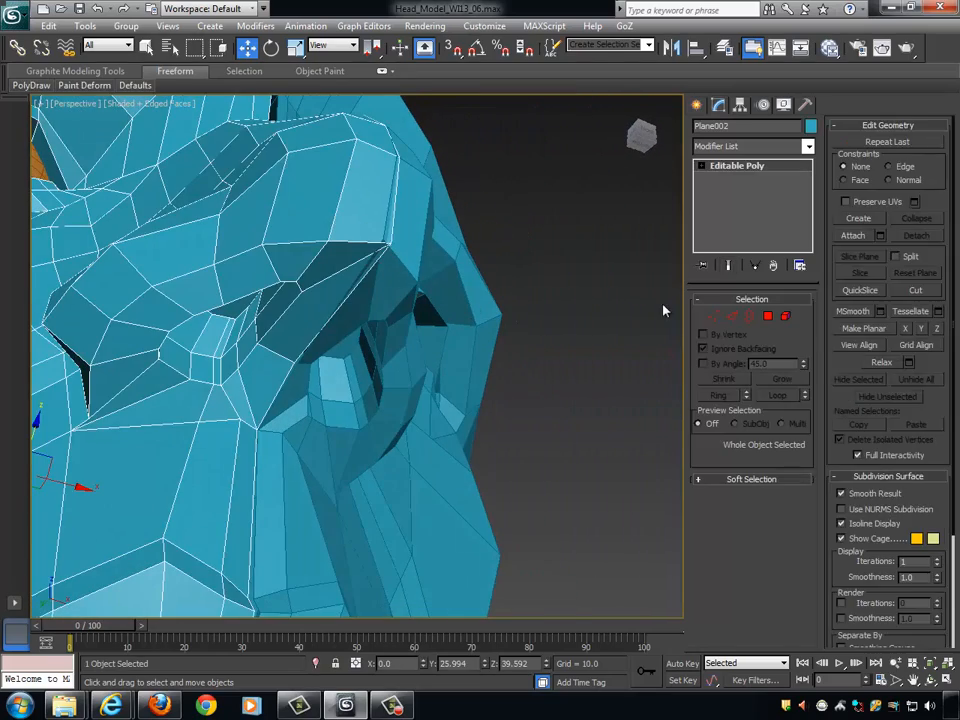
left_click(712, 318)
middle_click_drag(545, 316, 359, 254, "alt")
left_click(350, 272)
left_click_drag(348, 229, 354, 214)
middle_click_drag(418, 264, 447, 272, "alt")
left_click_drag(326, 256, 332, 256)
scroll(430, 292, "up", 3)
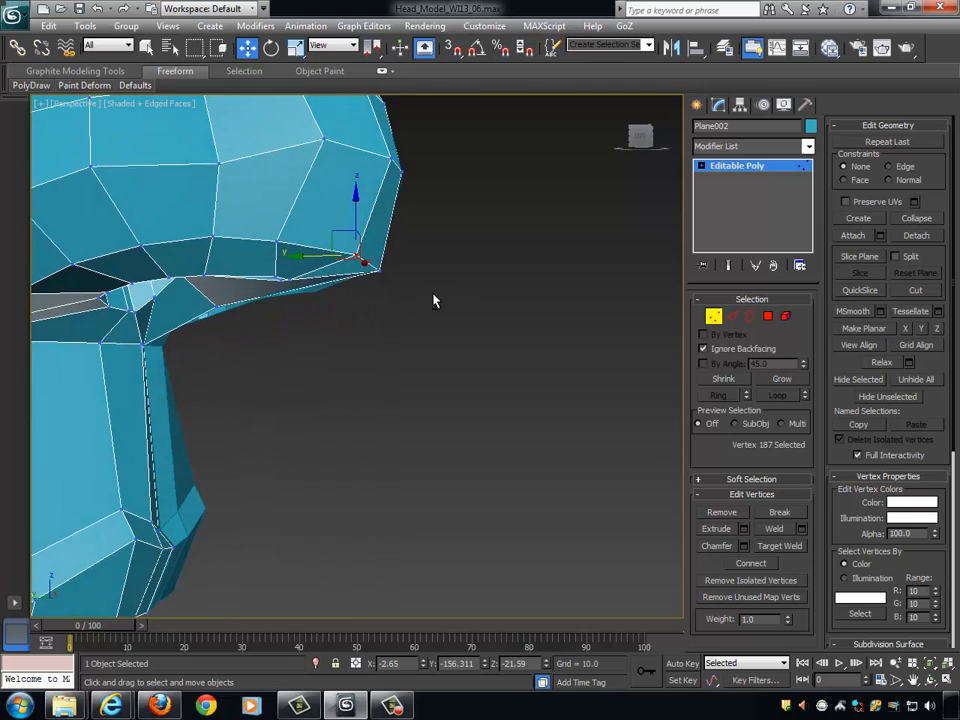
- Select three vertices across the front of the nose tip and lower them along Z
left_click(388, 254)
left_click(449, 267, "ctrl")
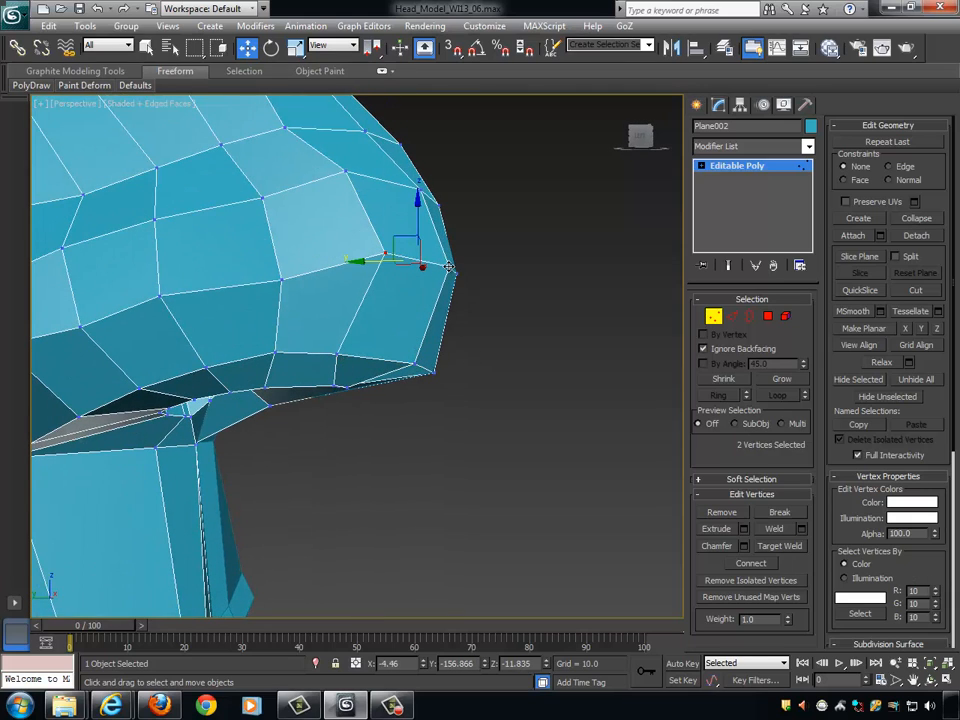
left_click(436, 244, "ctrl")
left_click_drag(431, 216, 432, 238)
middle_click_drag(502, 288, 457, 314, "alt")
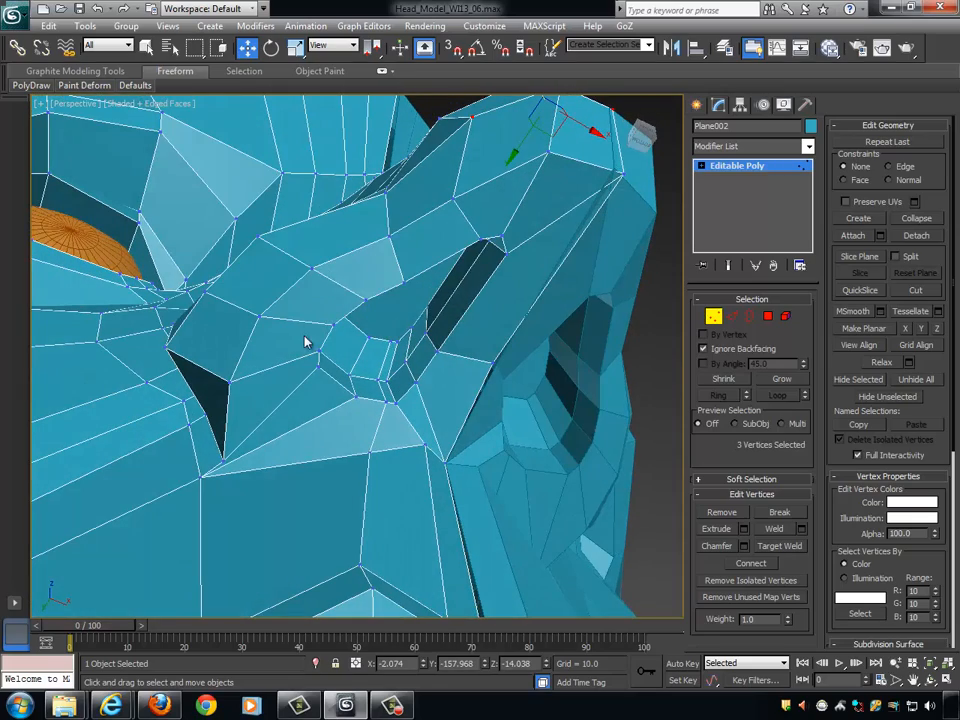
- Select the ring of edges radiating around the nostril and connect them with 1 segment, pinch 0 and slide 70
left_click(736, 318)
left_click(345, 288)
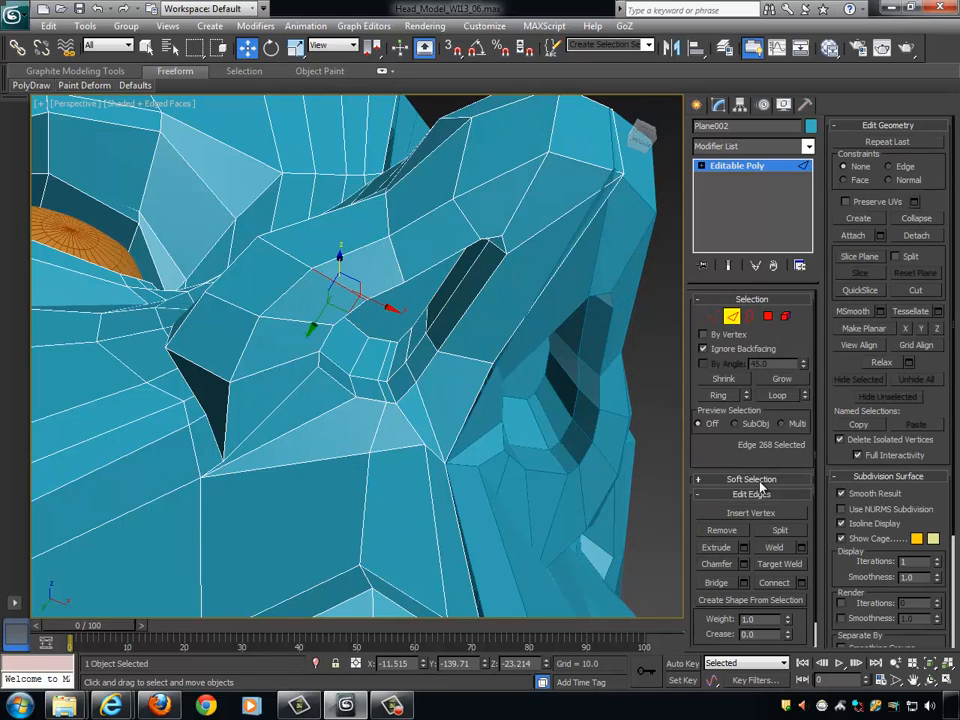
left_click(726, 397)
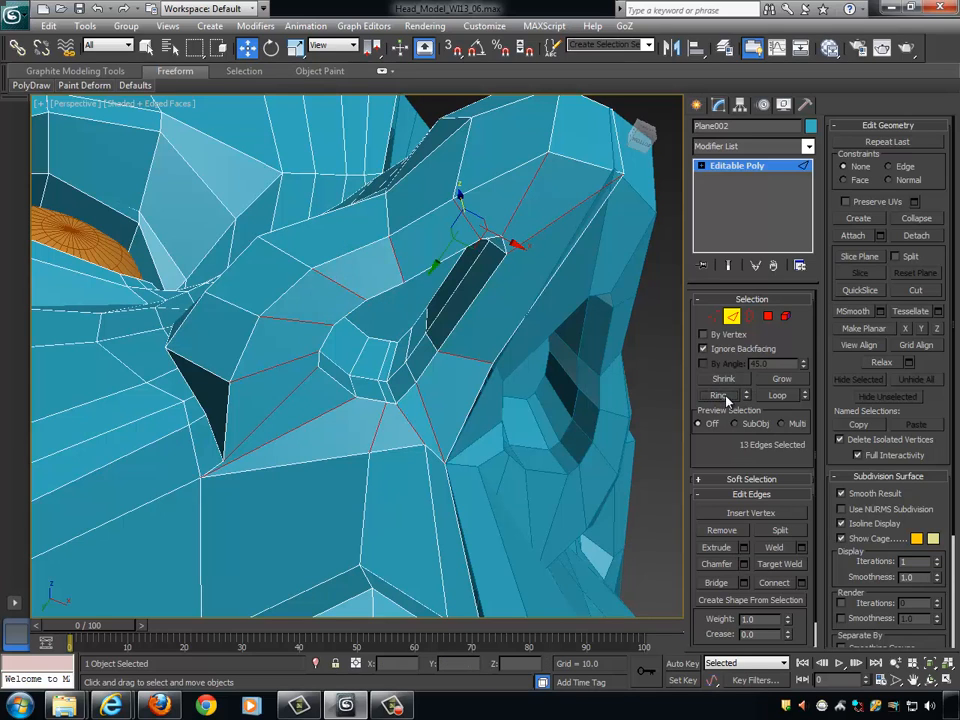
middle_click_drag(497, 412, 491, 345, "alt")
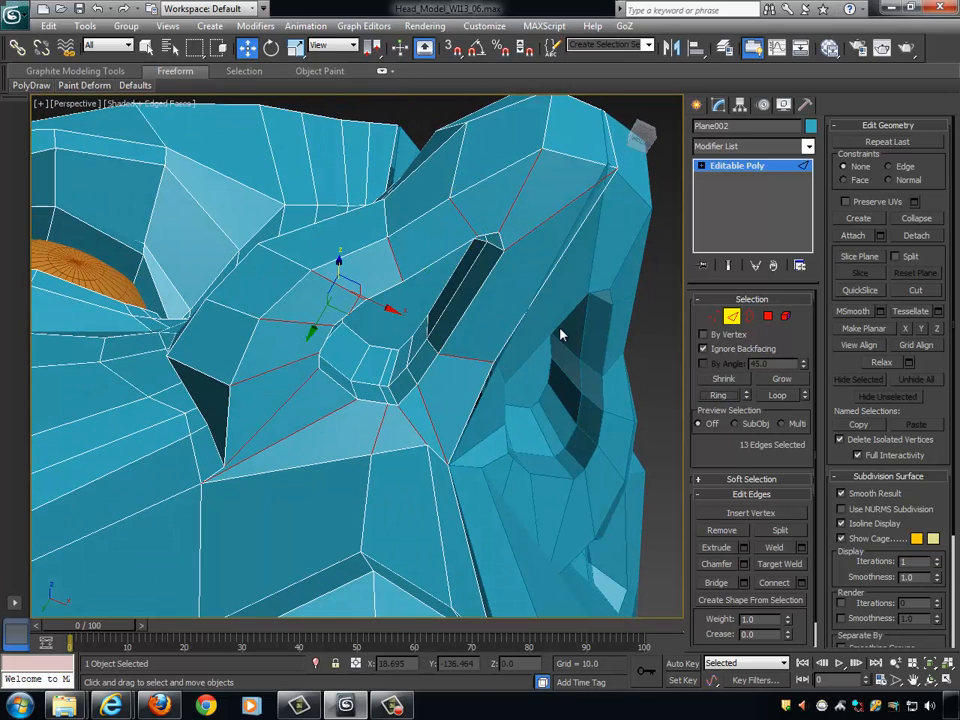
left_click(803, 585)
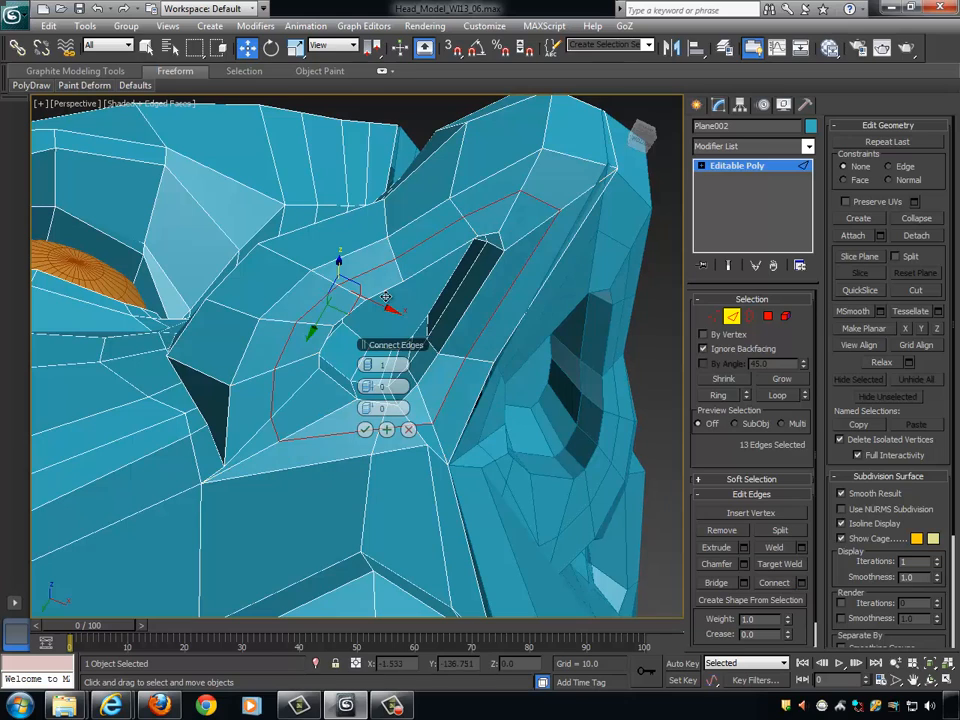
left_click_drag(372, 409, 578, 409)
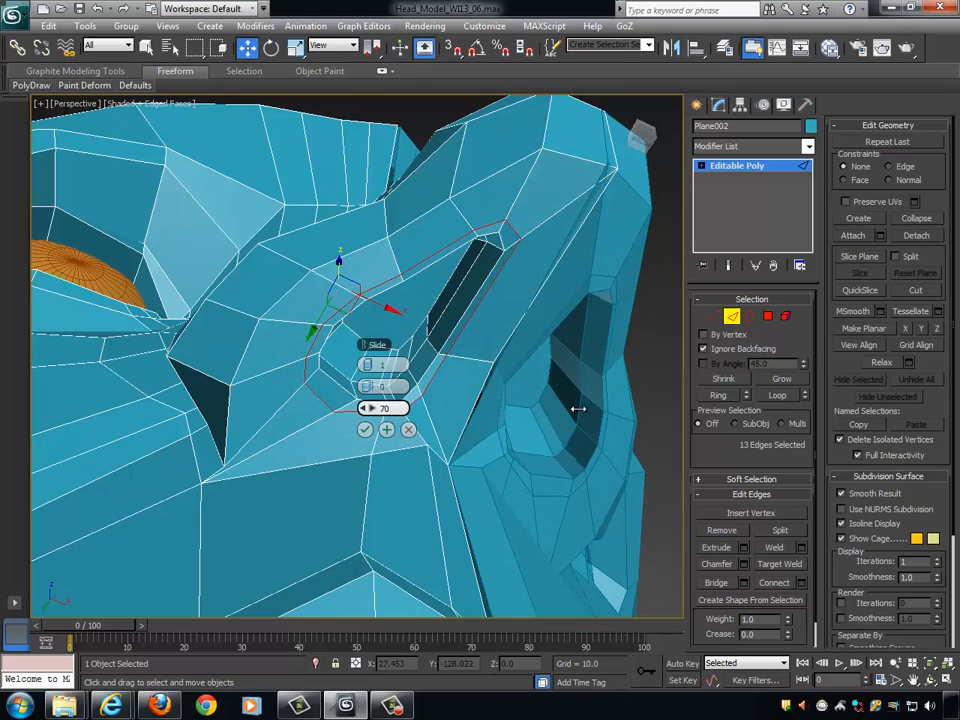
left_click(364, 429)
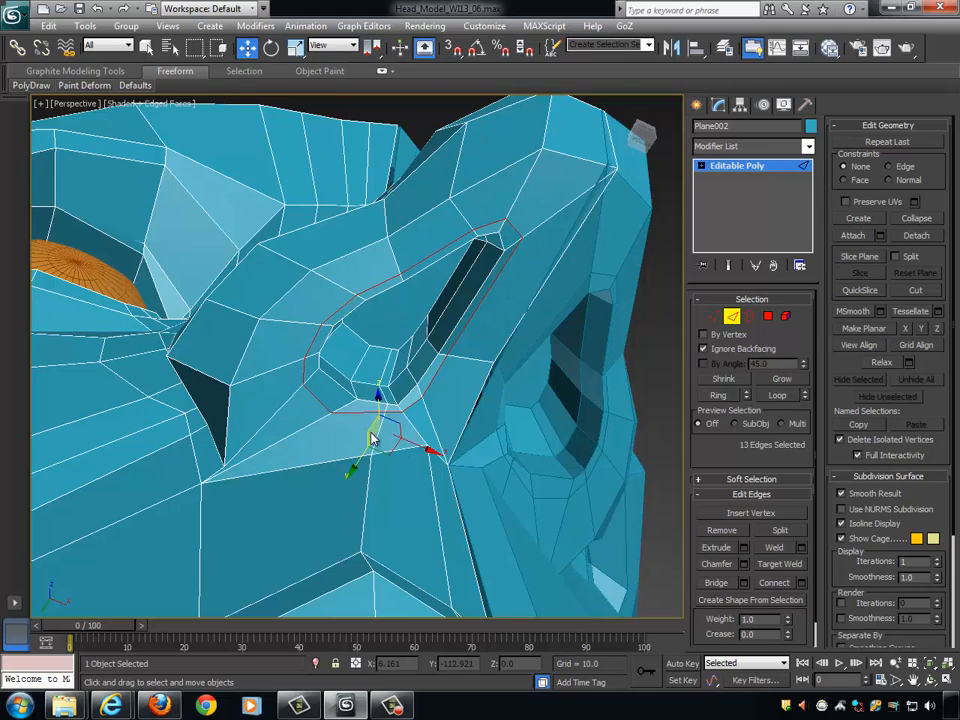
- Select the edge loop along the nostril's rim and raise it about 0.9 units along Z
middle_click_drag(370, 433, 405, 328, "alt")
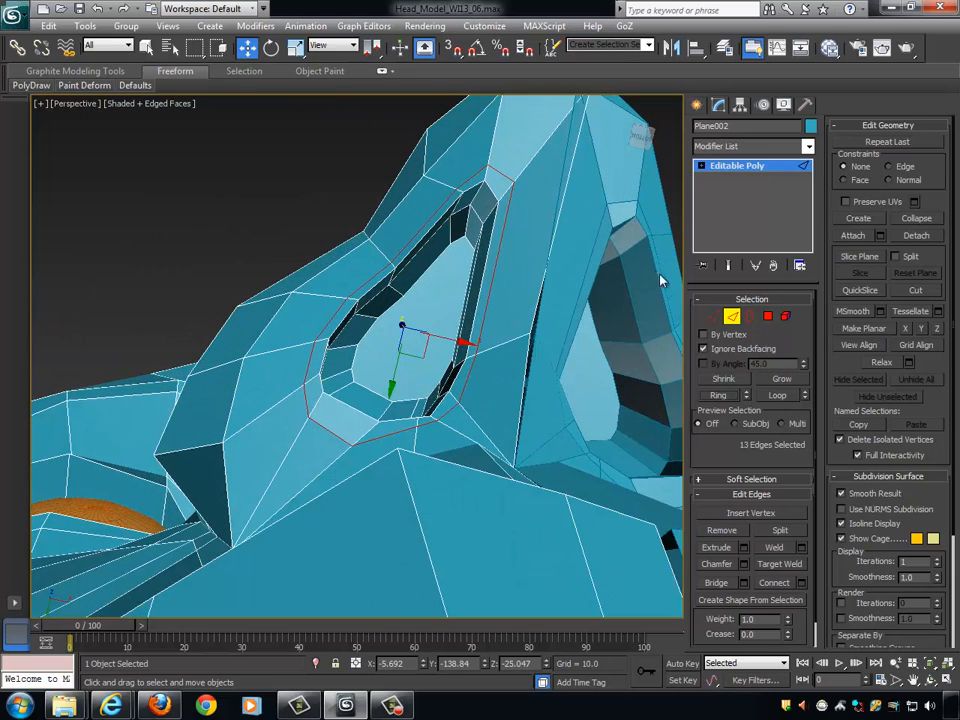
left_click(715, 317)
left_click(731, 316)
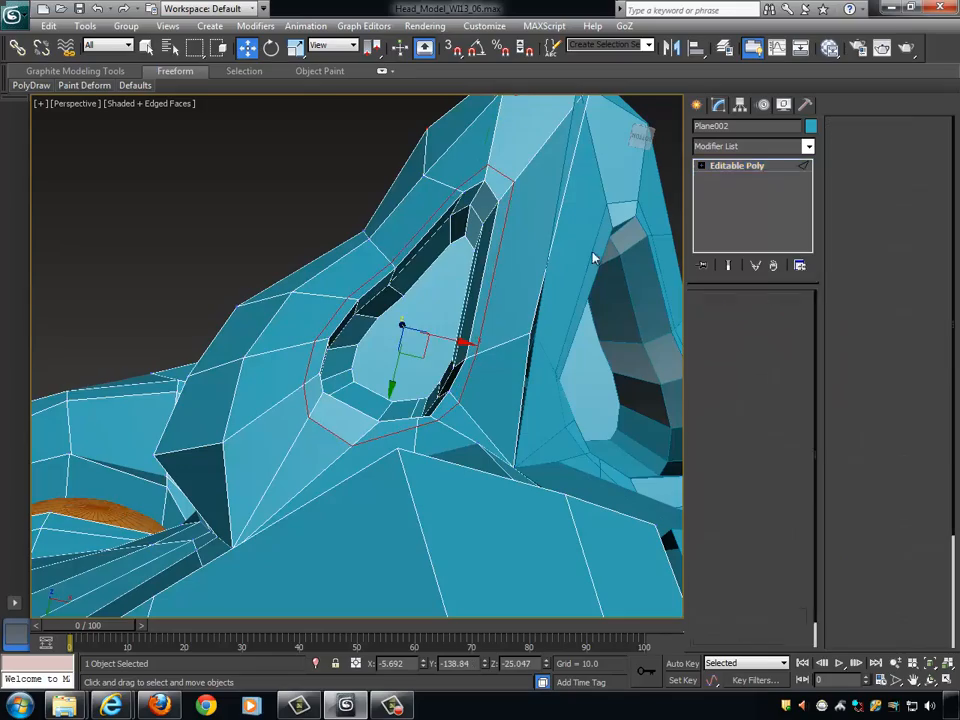
middle_click_drag(374, 152, 449, 215, "alt")
middle_click_drag(468, 283, 455, 300, "alt")
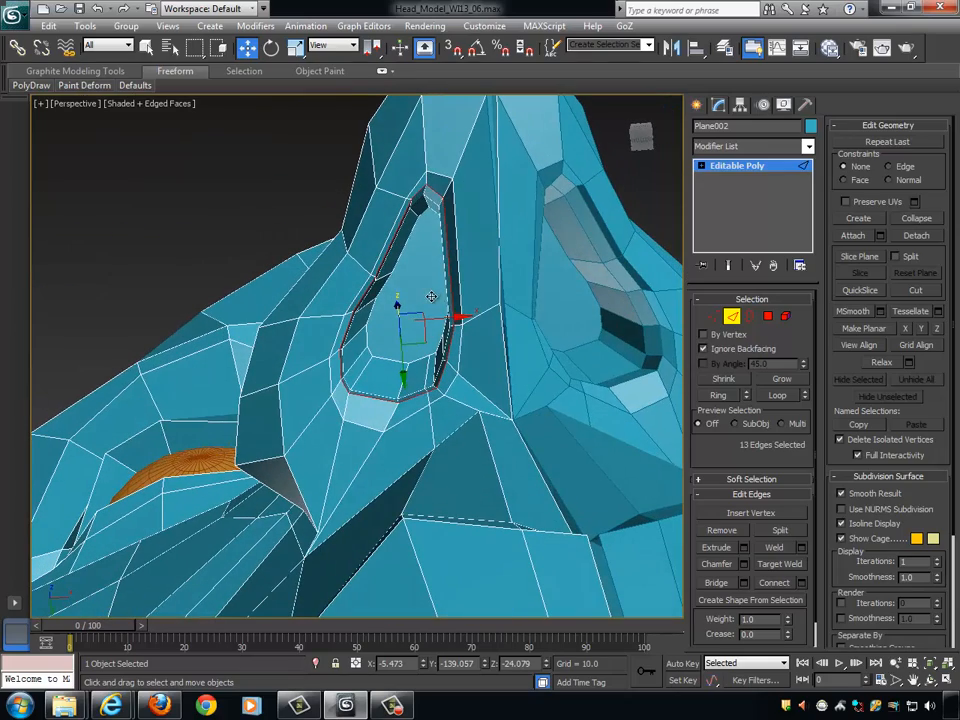
- Scale the selected nostril rim edge loop uniformly to 88% and shift it about 0.37 units along X
key("r")
middle_click_drag(483, 338, 468, 333, "alt")
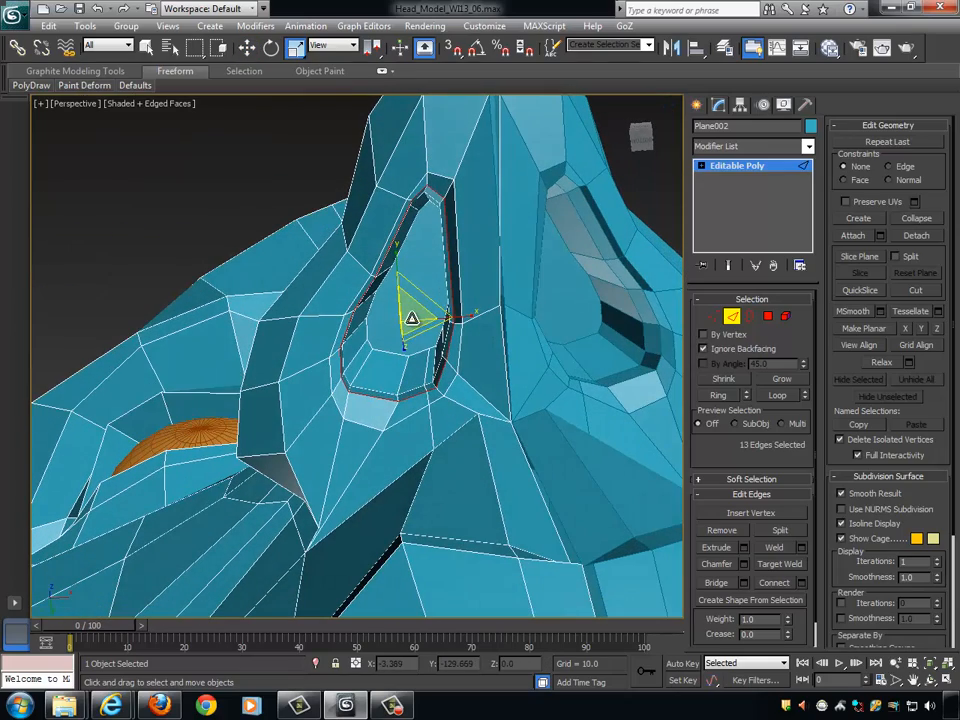
left_click_drag(400, 319, 381, 328)
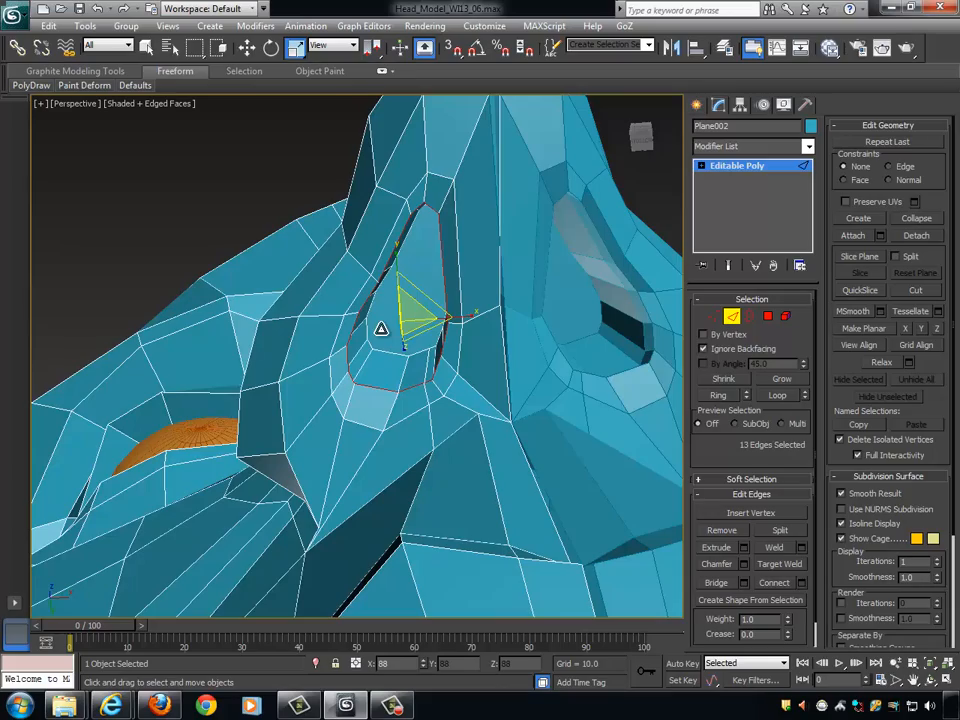
key("w")
left_click_drag(446, 318, 455, 317)
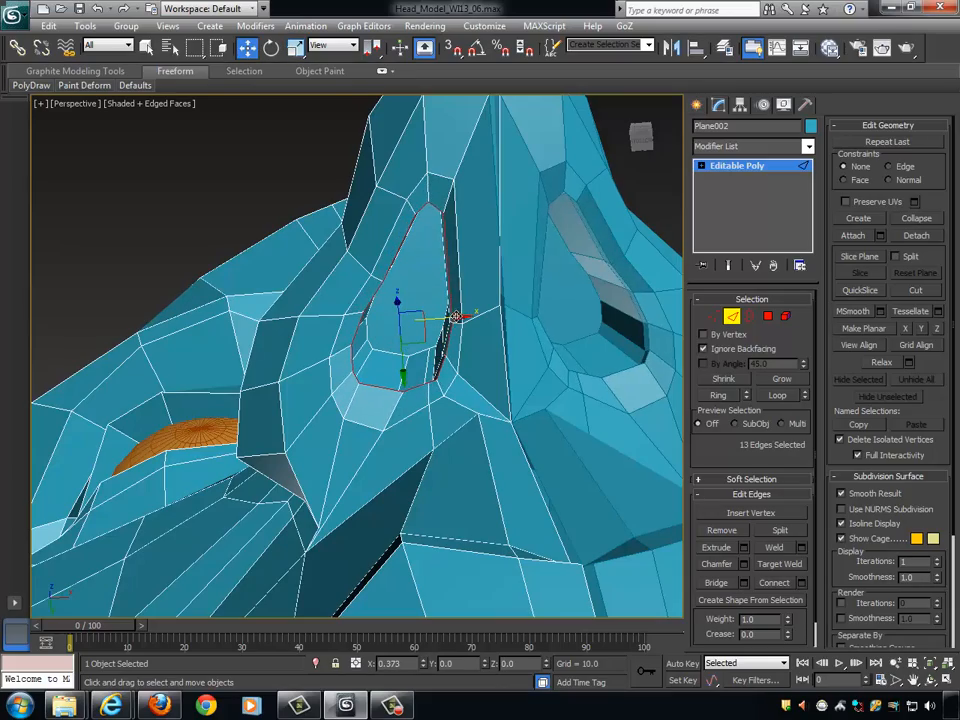
middle_click_drag(455, 317, 690, 333, "alt")
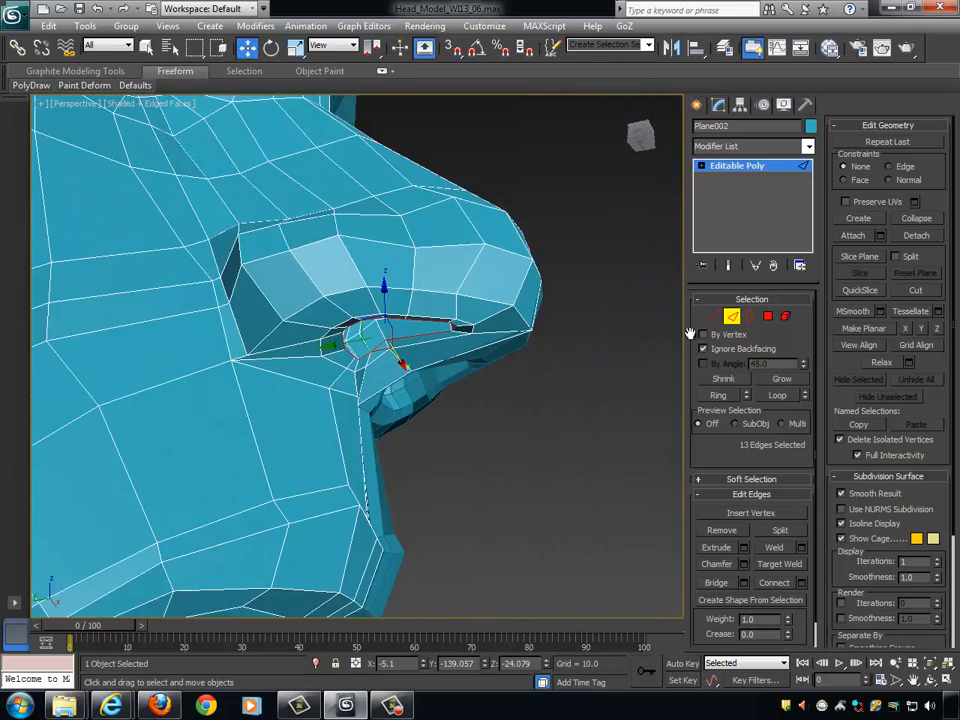
- Exit edge editing, enable NURMS subdivision on the half-head mesh, and hide the wireframe edges in the viewport
left_click(732, 317)
middle_click_drag(600, 317, 476, 362, "alt")
scroll(578, 348, "down", 5)
middle_click_drag(476, 362, 592, 361)
scroll(591, 361, "down", 3)
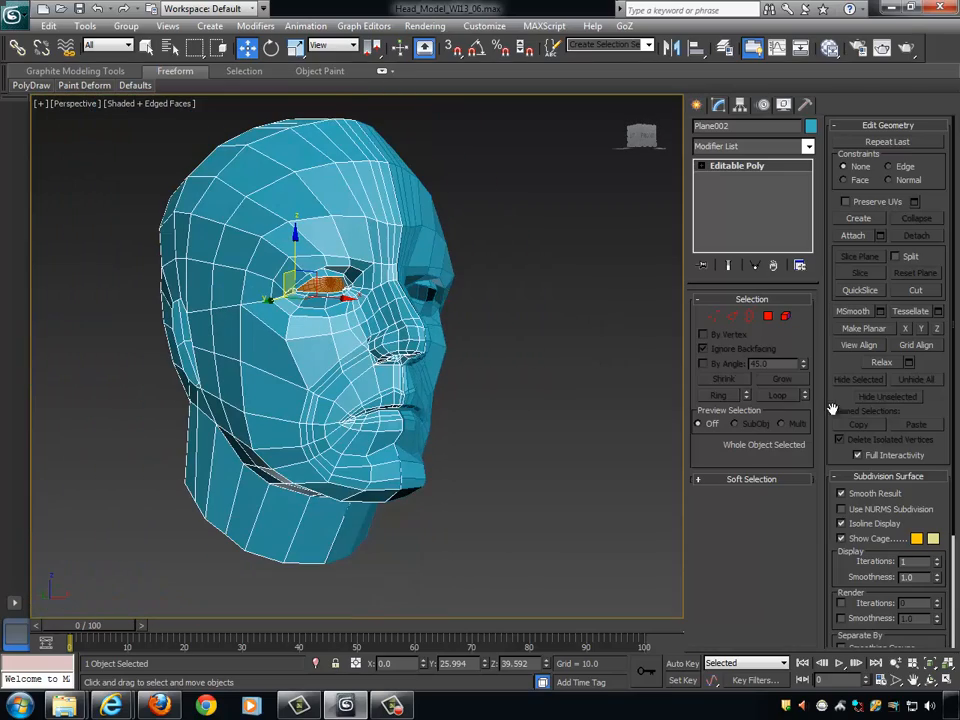
left_click(893, 511)
middle_click_drag(473, 422, 507, 446, "alt")
key("F4")
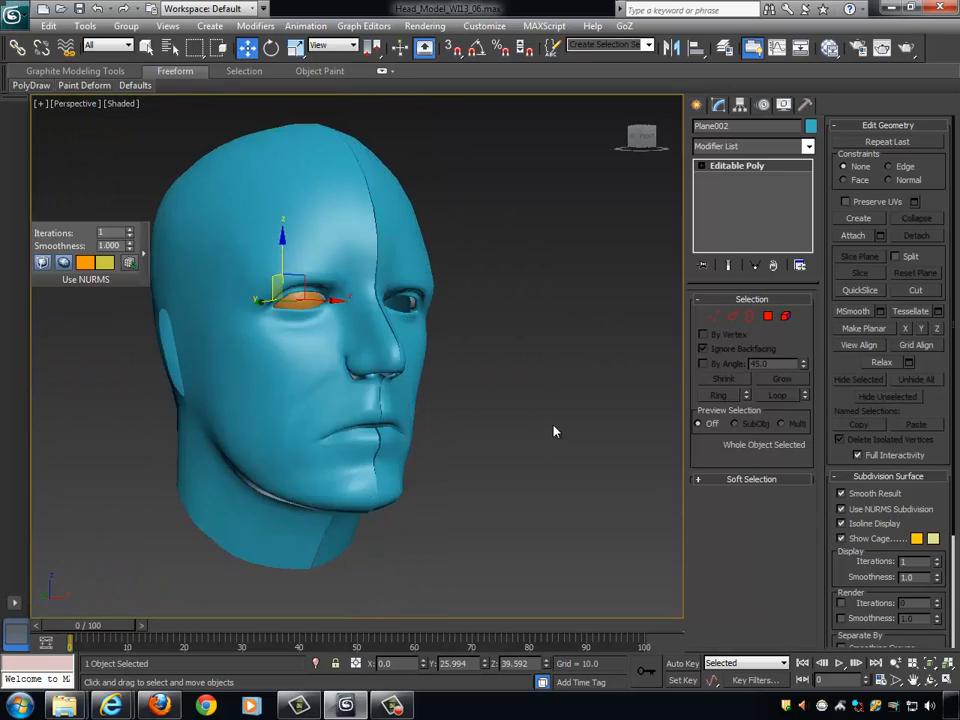
- Deselect the mesh and examine the subdivided head's nose, nostrils and mouth from the front, side and below
left_click(547, 399)
middle_click_drag(547, 403, 488, 305, "alt")
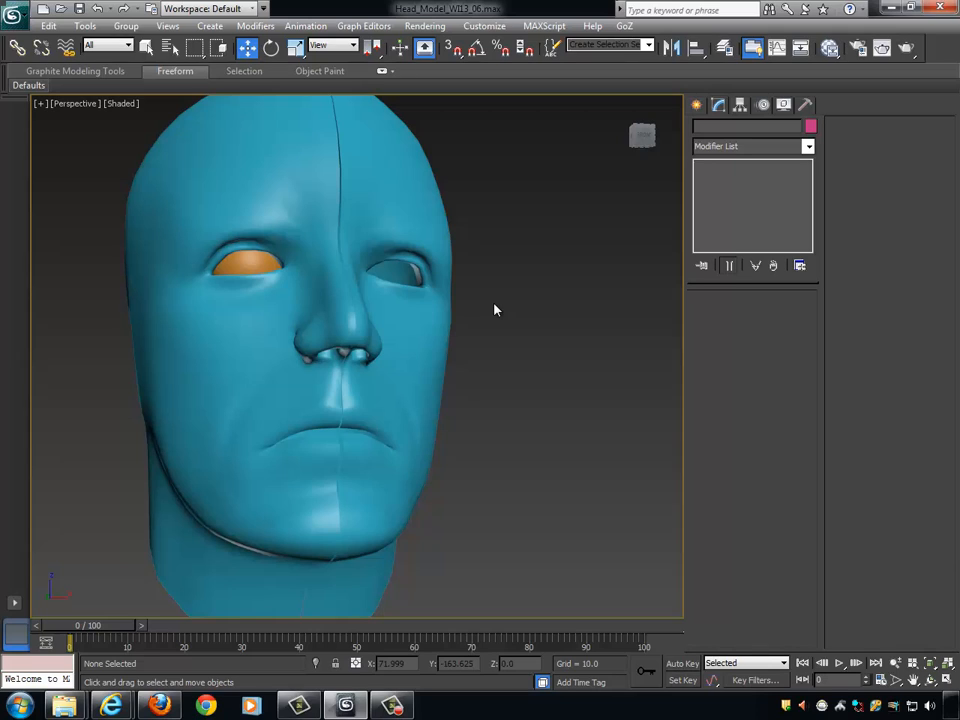
middle_click_drag(437, 313, 405, 285, "alt")
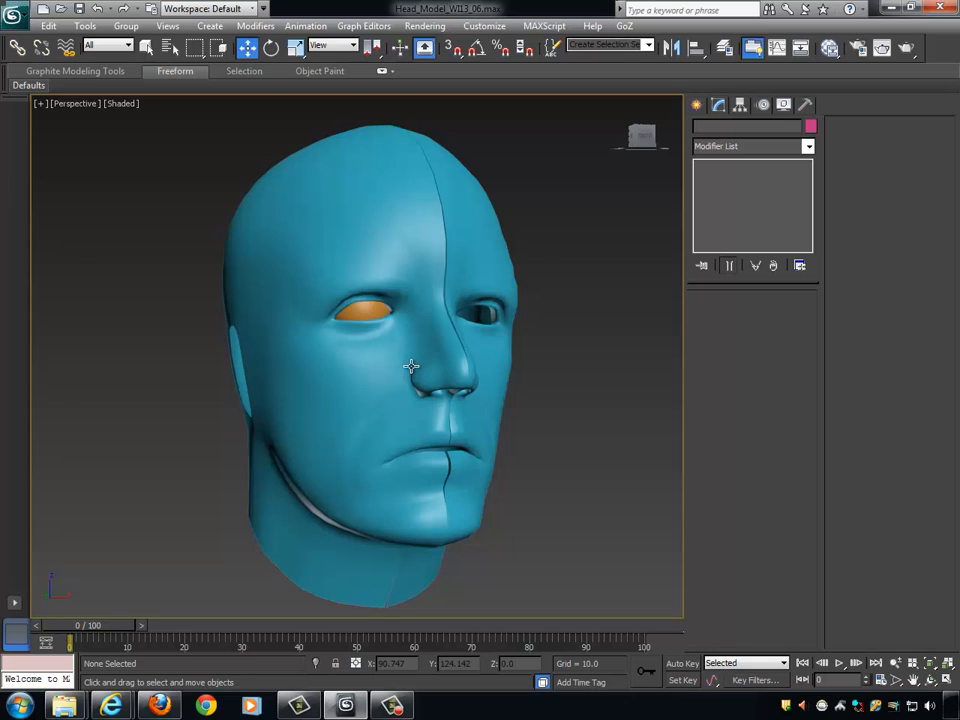
middle_click_drag(448, 377, 379, 386, "alt")
middle_click_drag(404, 477, 407, 369, "alt")
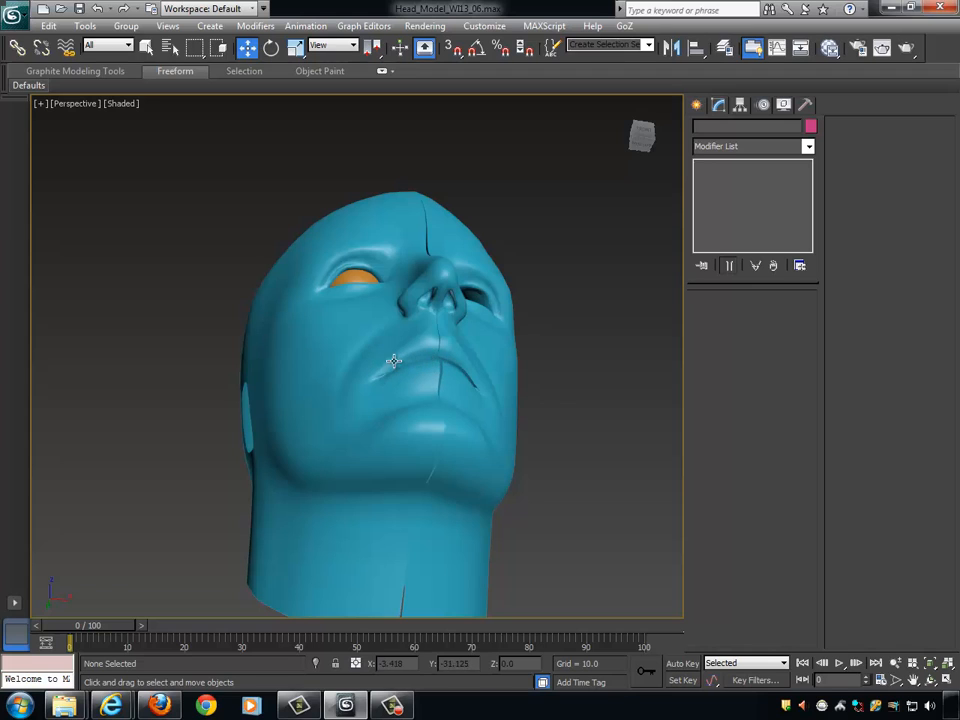
mouse_move(432, 330)
middle_mouse_down("alt")
mouse_move(475, 440)
mouse_move(519, 449)
mouse_move(510, 429)
mouse_move(497, 433)
mouse_move(450, 396)
middle_mouse_up("alt")
- Reselect the half-head mesh, show its edged faces and turn off NURMS subdivision
left_click(465, 401)
key("F4")
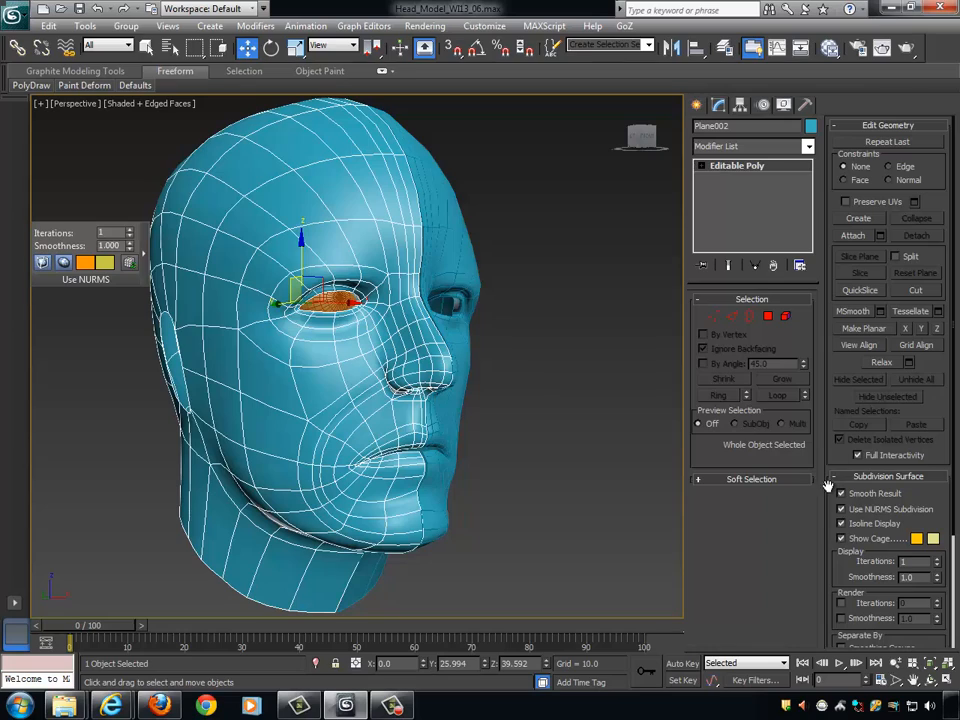
left_click(861, 510)
middle_click_drag(600, 345, 350, 282, "alt")
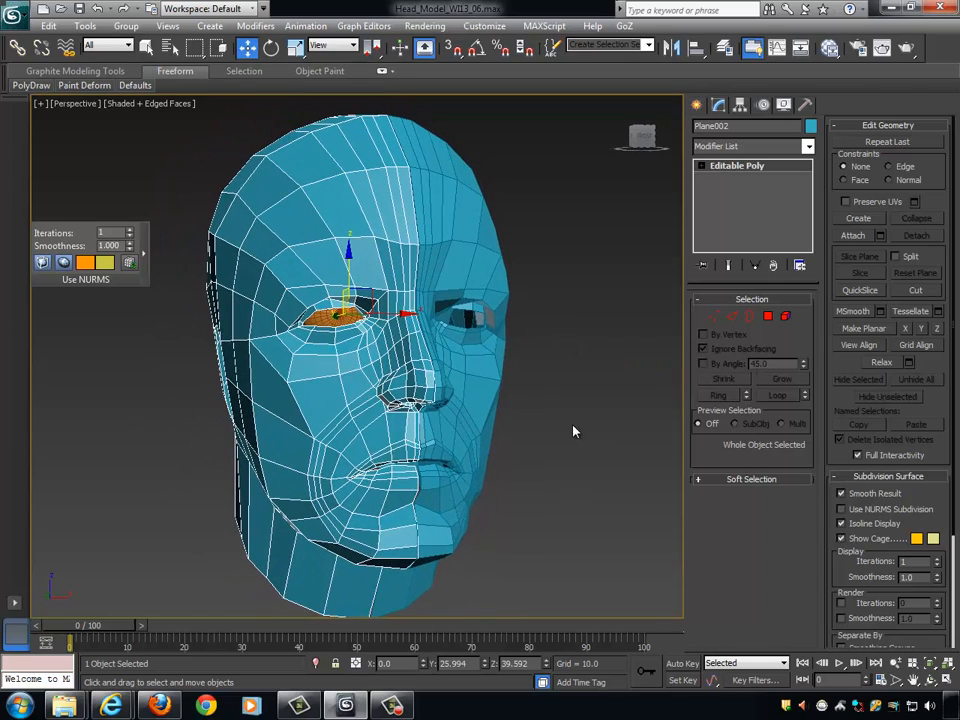
middle_click_drag(575, 432, 617, 421, "alt")
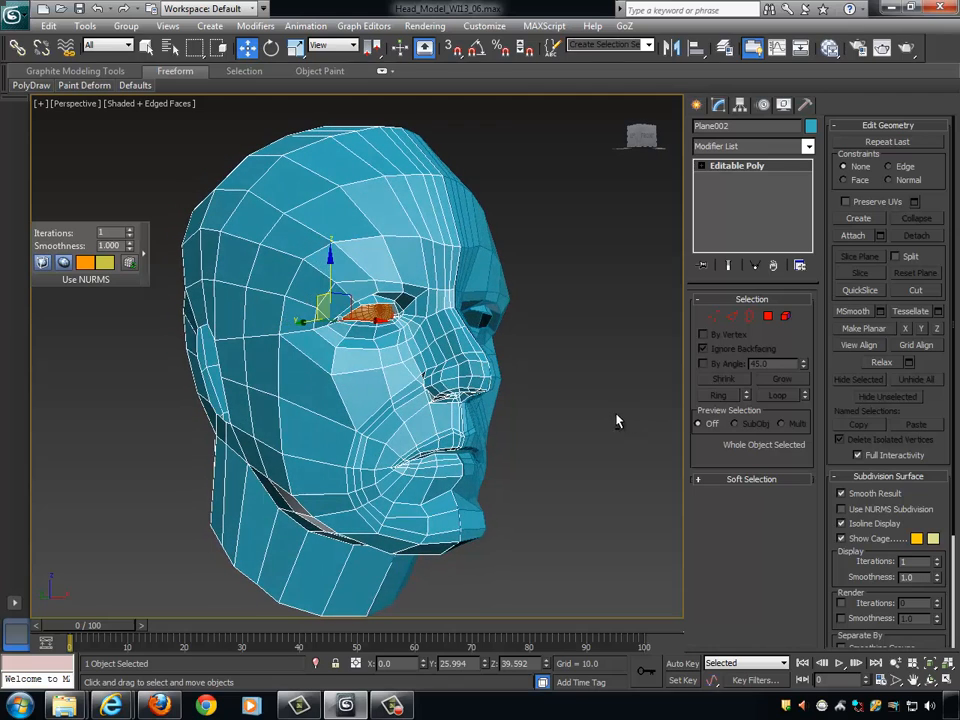
- Apply a TurboSmooth modifier to the half-head mesh and deselect it
left_click(808, 146)
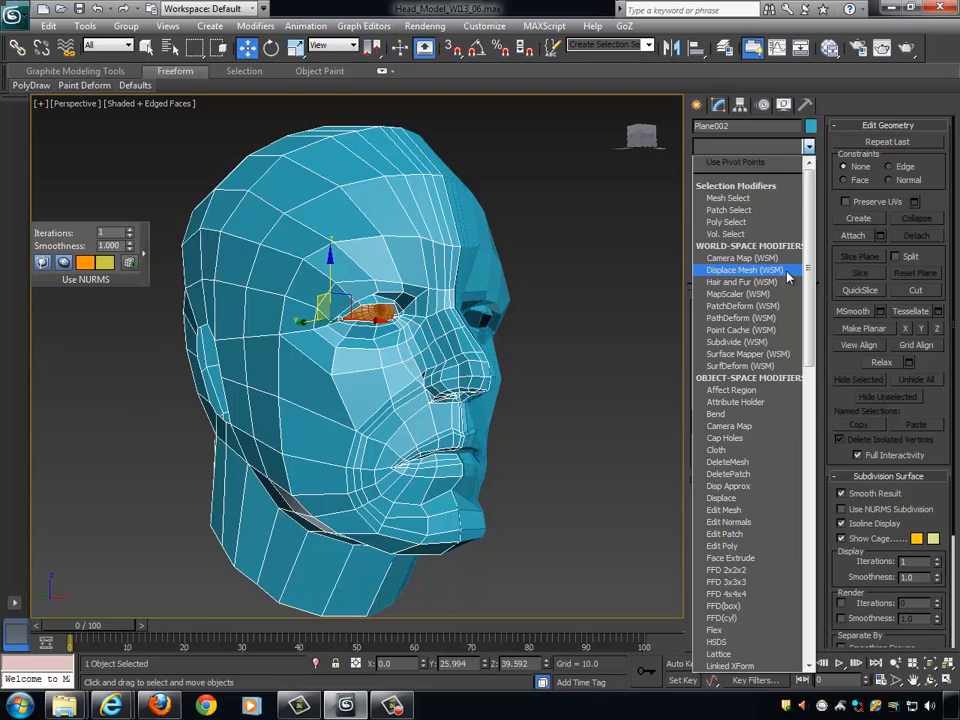
key("t")
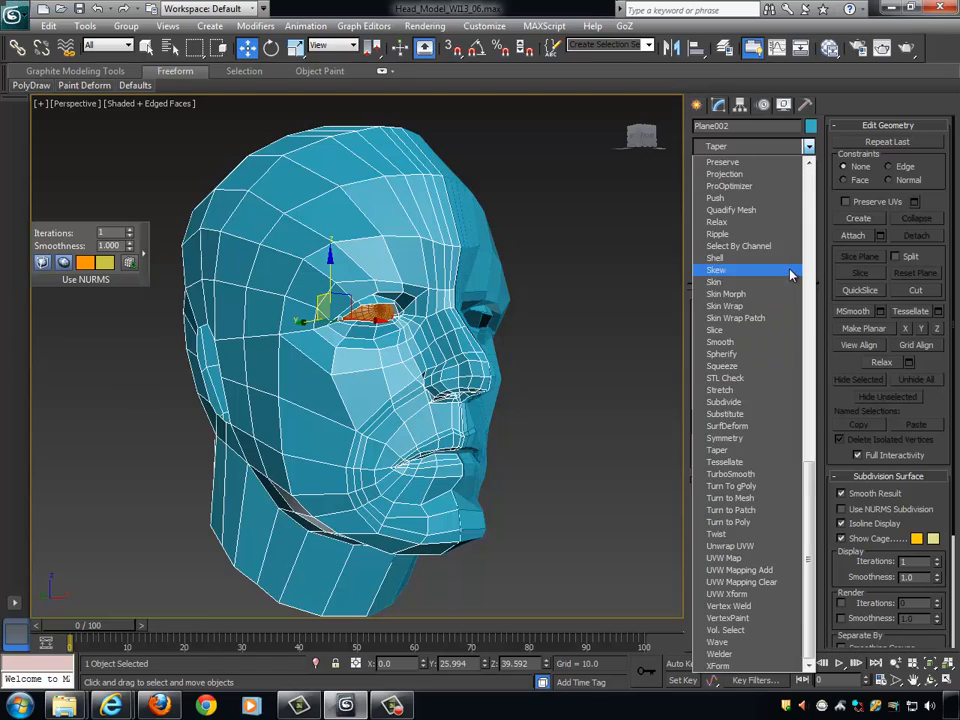
left_click(731, 475)
middle_click_drag(639, 396, 557, 389, "alt")
scroll(630, 389, "up", 5)
scroll(622, 373, "down", 5)
left_click(625, 369)
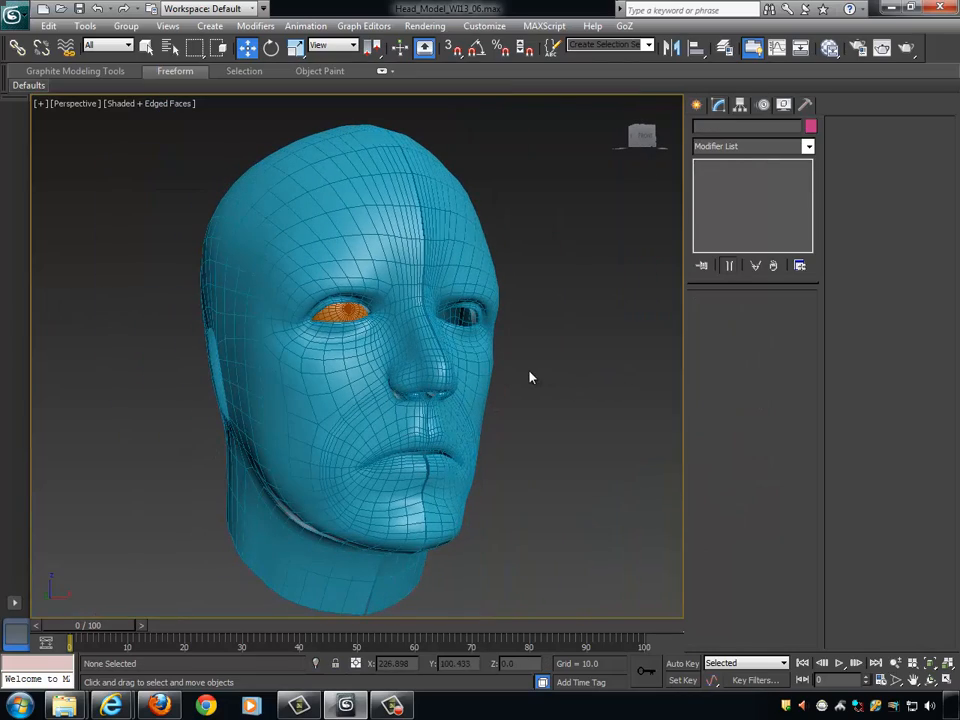
- Hide the wireframe, select the half-head mesh and examine its smoothed eye, nose and profile from several angles
key("F4")
left_click(374, 348)
mouse_move(371, 347)
middle_mouse_down("alt")
mouse_move(415, 328)
mouse_move(350, 333)
middle_mouse_up("alt")
scroll(338, 320, "up", 6)
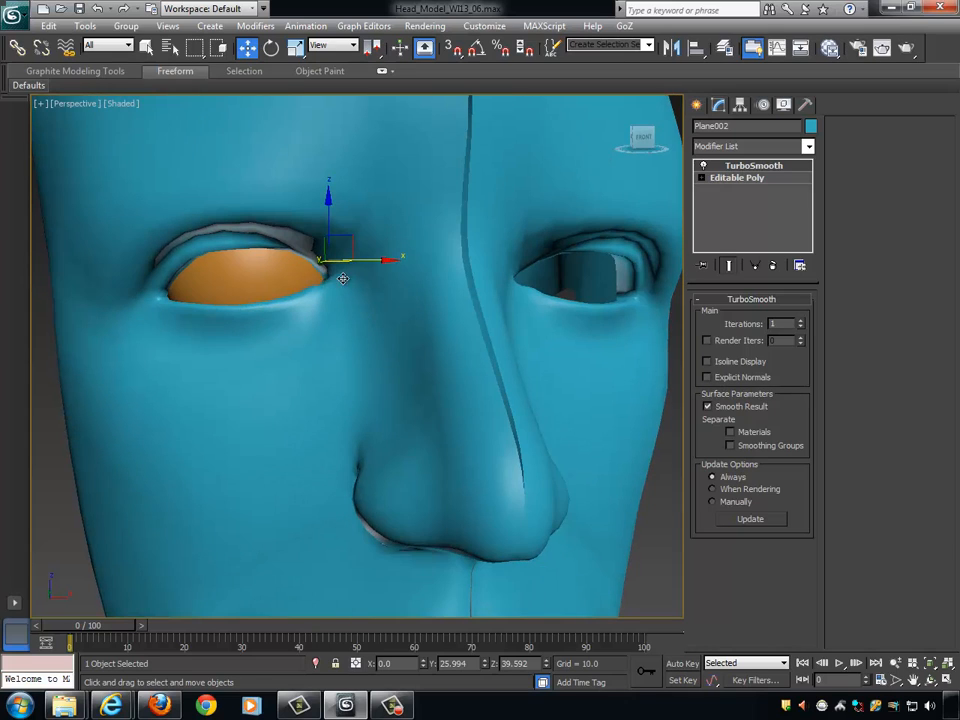
middle_click_drag(388, 259, 431, 267, "alt")
scroll(431, 267, "down", 4)
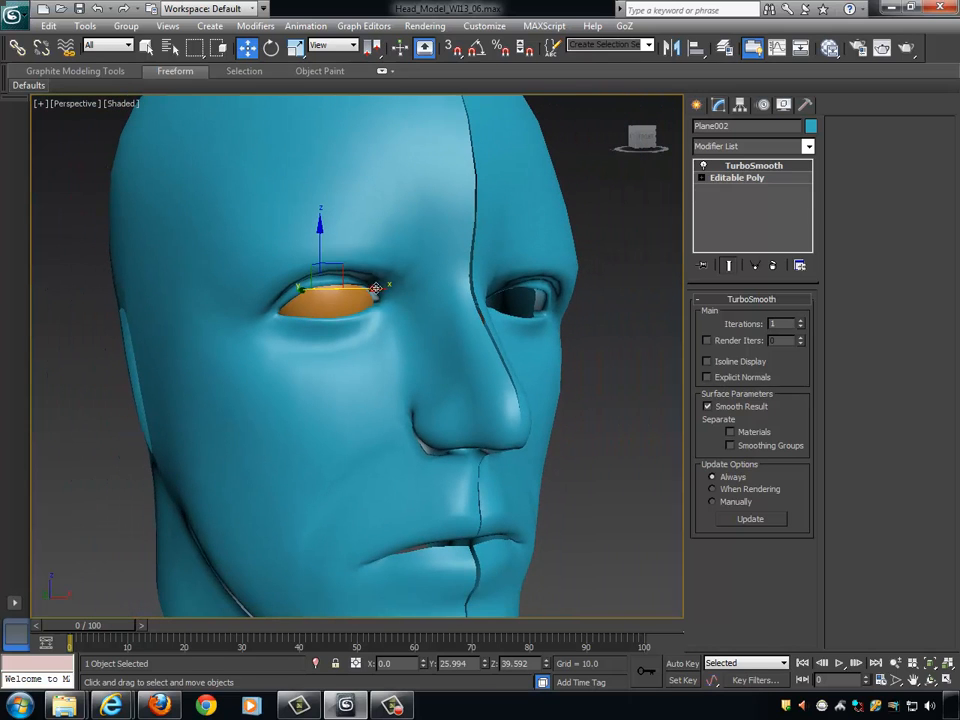
middle_click_drag(272, 317, 341, 312, "alt")
middle_click_drag(500, 328, 437, 334, "alt")
scroll(465, 366, "down", 4)
scroll(465, 366, "up", 3)
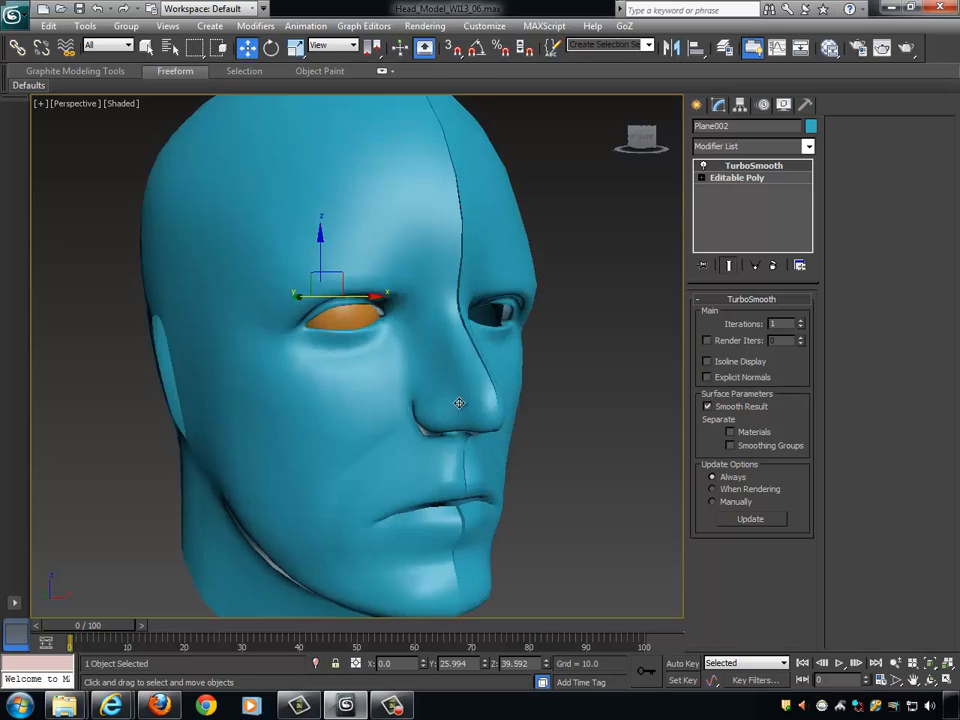
middle_click_drag(456, 403, 427, 377, "alt")
mouse_move(309, 334)
middle_mouse_down("alt")
mouse_move(381, 328)
mouse_move(429, 364)
mouse_move(351, 396)
mouse_move(639, 420)
mouse_move(619, 411)
middle_mouse_up("alt")
- Show the edged faces again, examine the smoothed head's edge flow and deselect the mesh
key("F4")
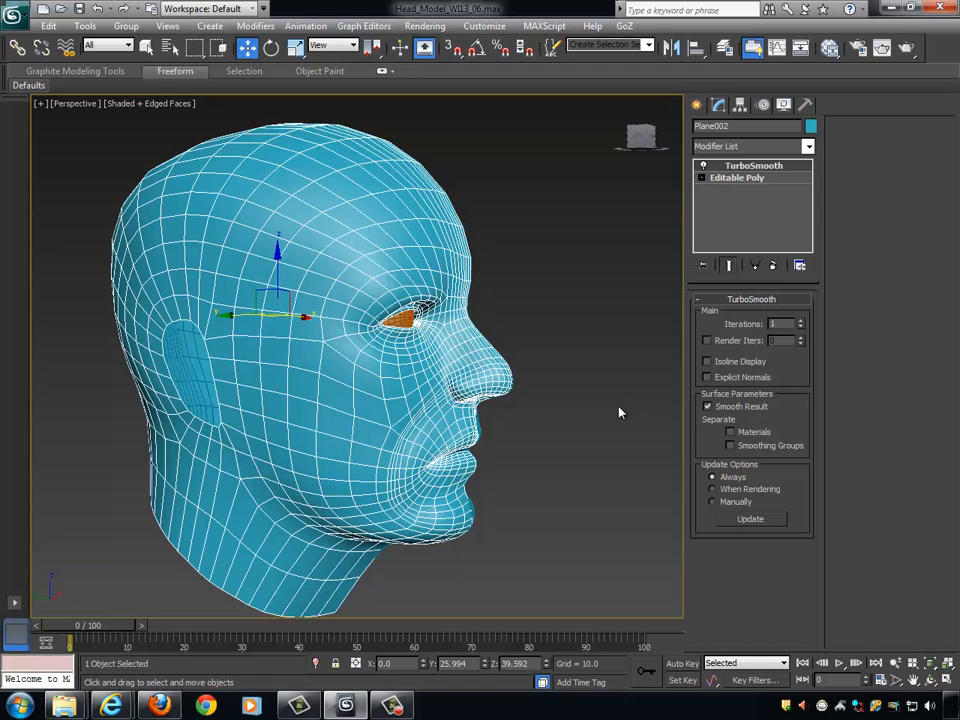
middle_click_drag(585, 371, 482, 403, "alt")
left_click(535, 385)
left_click(327, 264)
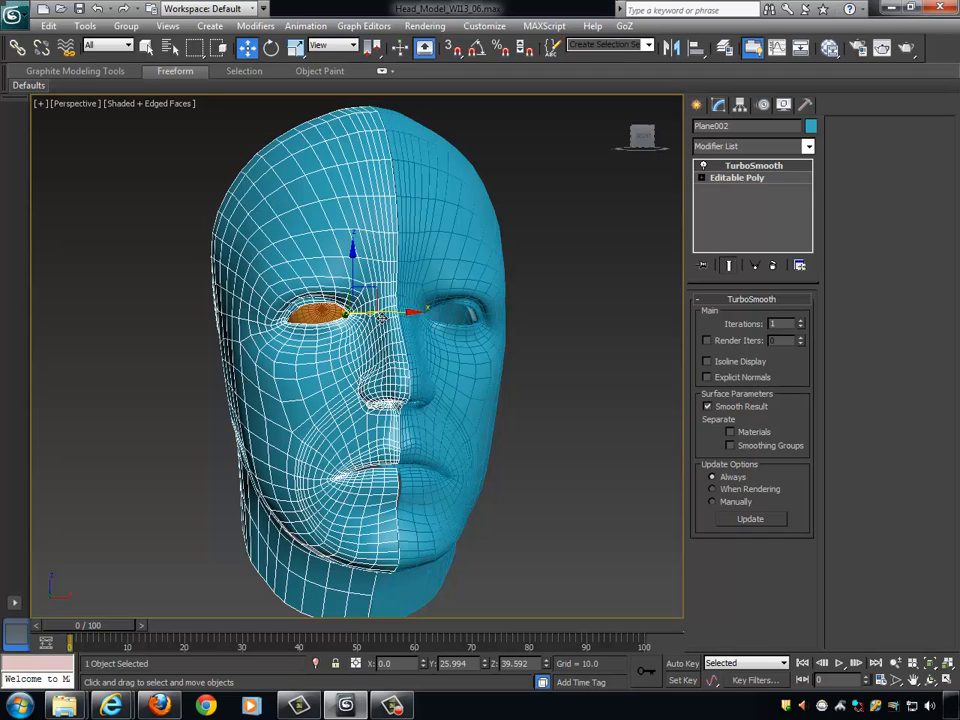
middle_click_drag(560, 306, 574, 341, "alt")
left_click(572, 345)
left_click(392, 706)
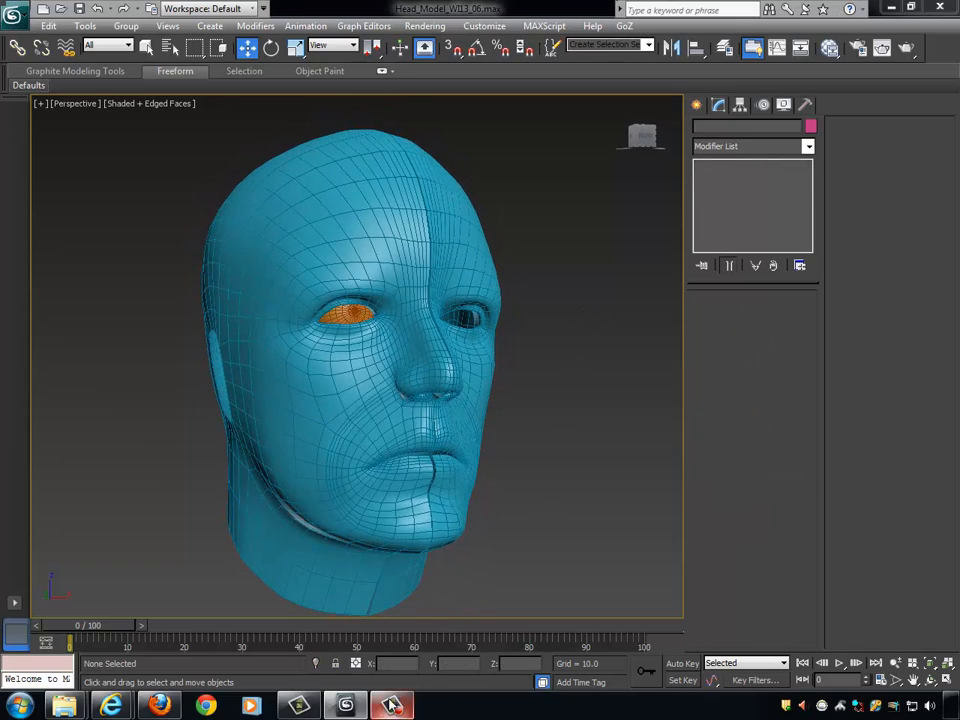
left_click(882, 634)
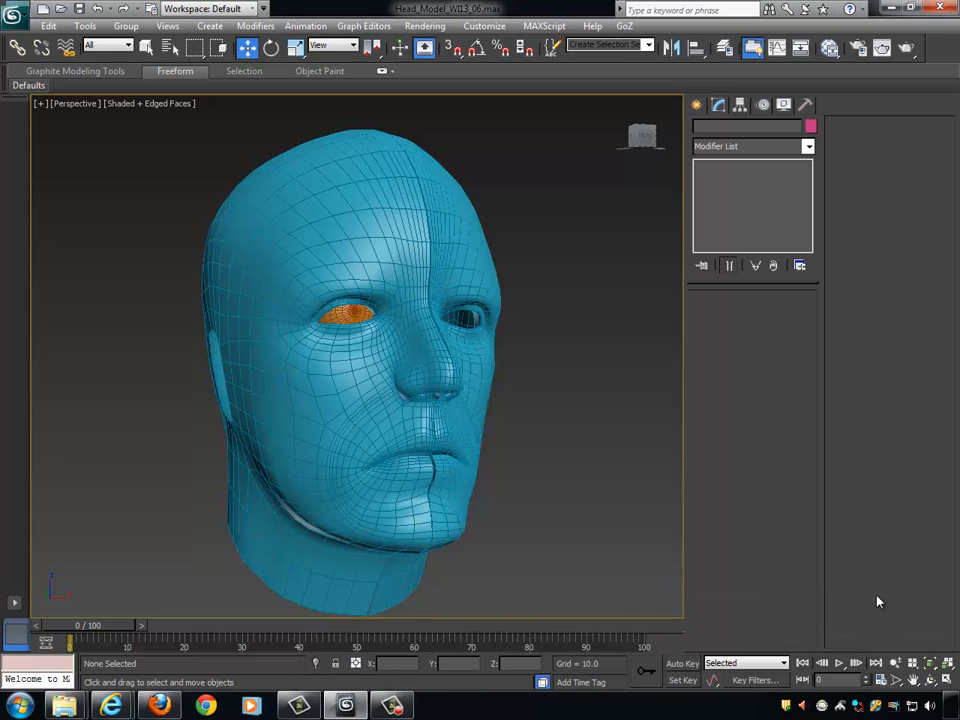
middle_click_drag(670, 557, 606, 513, "alt")
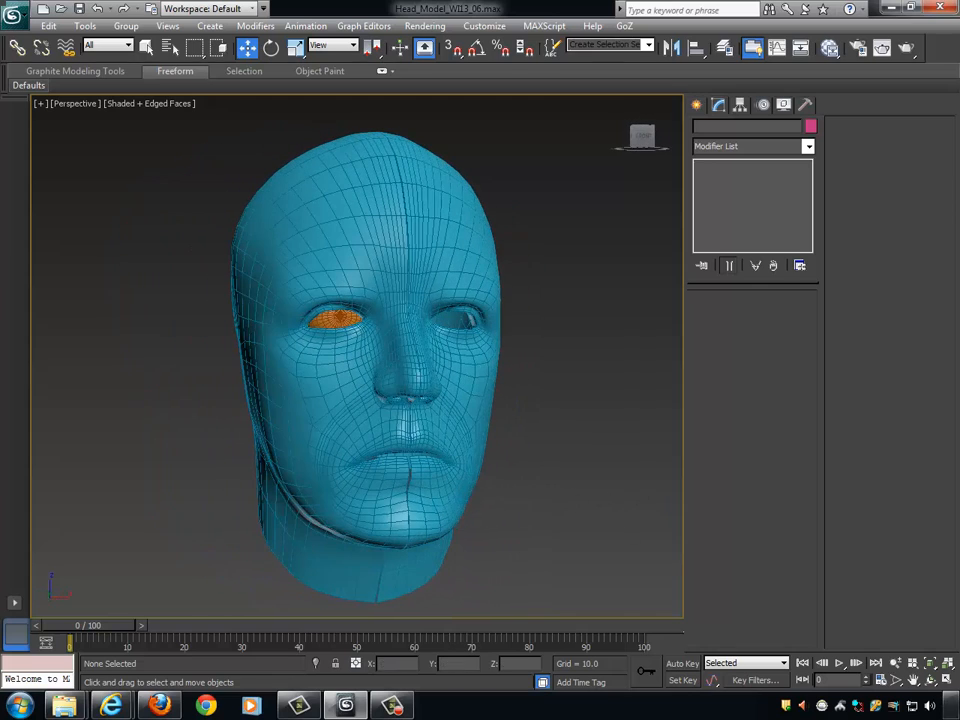
left_click(398, 708)
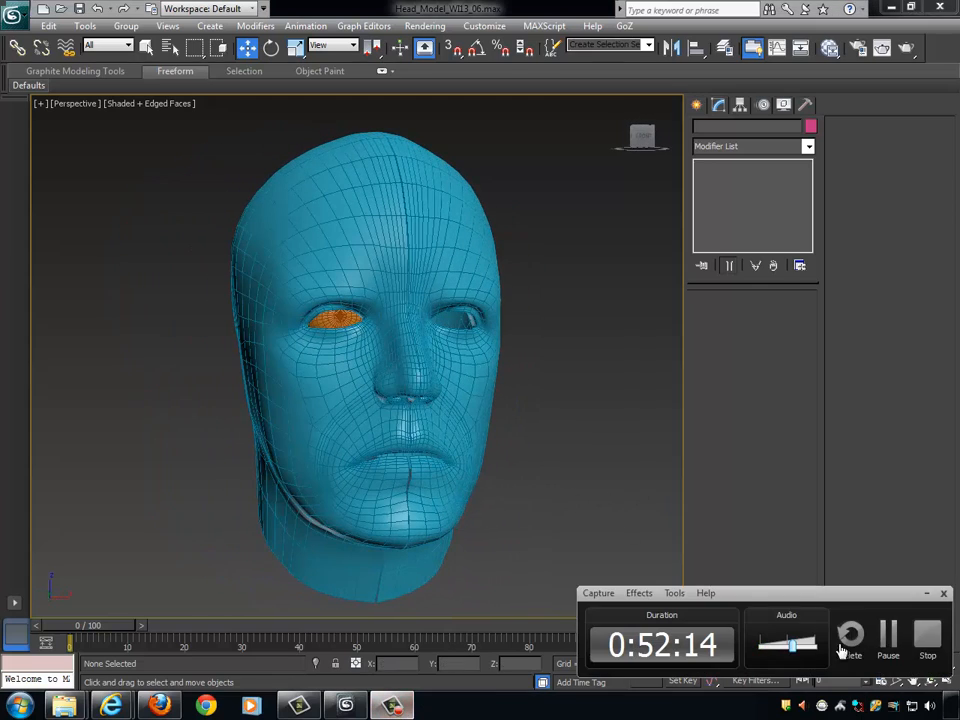